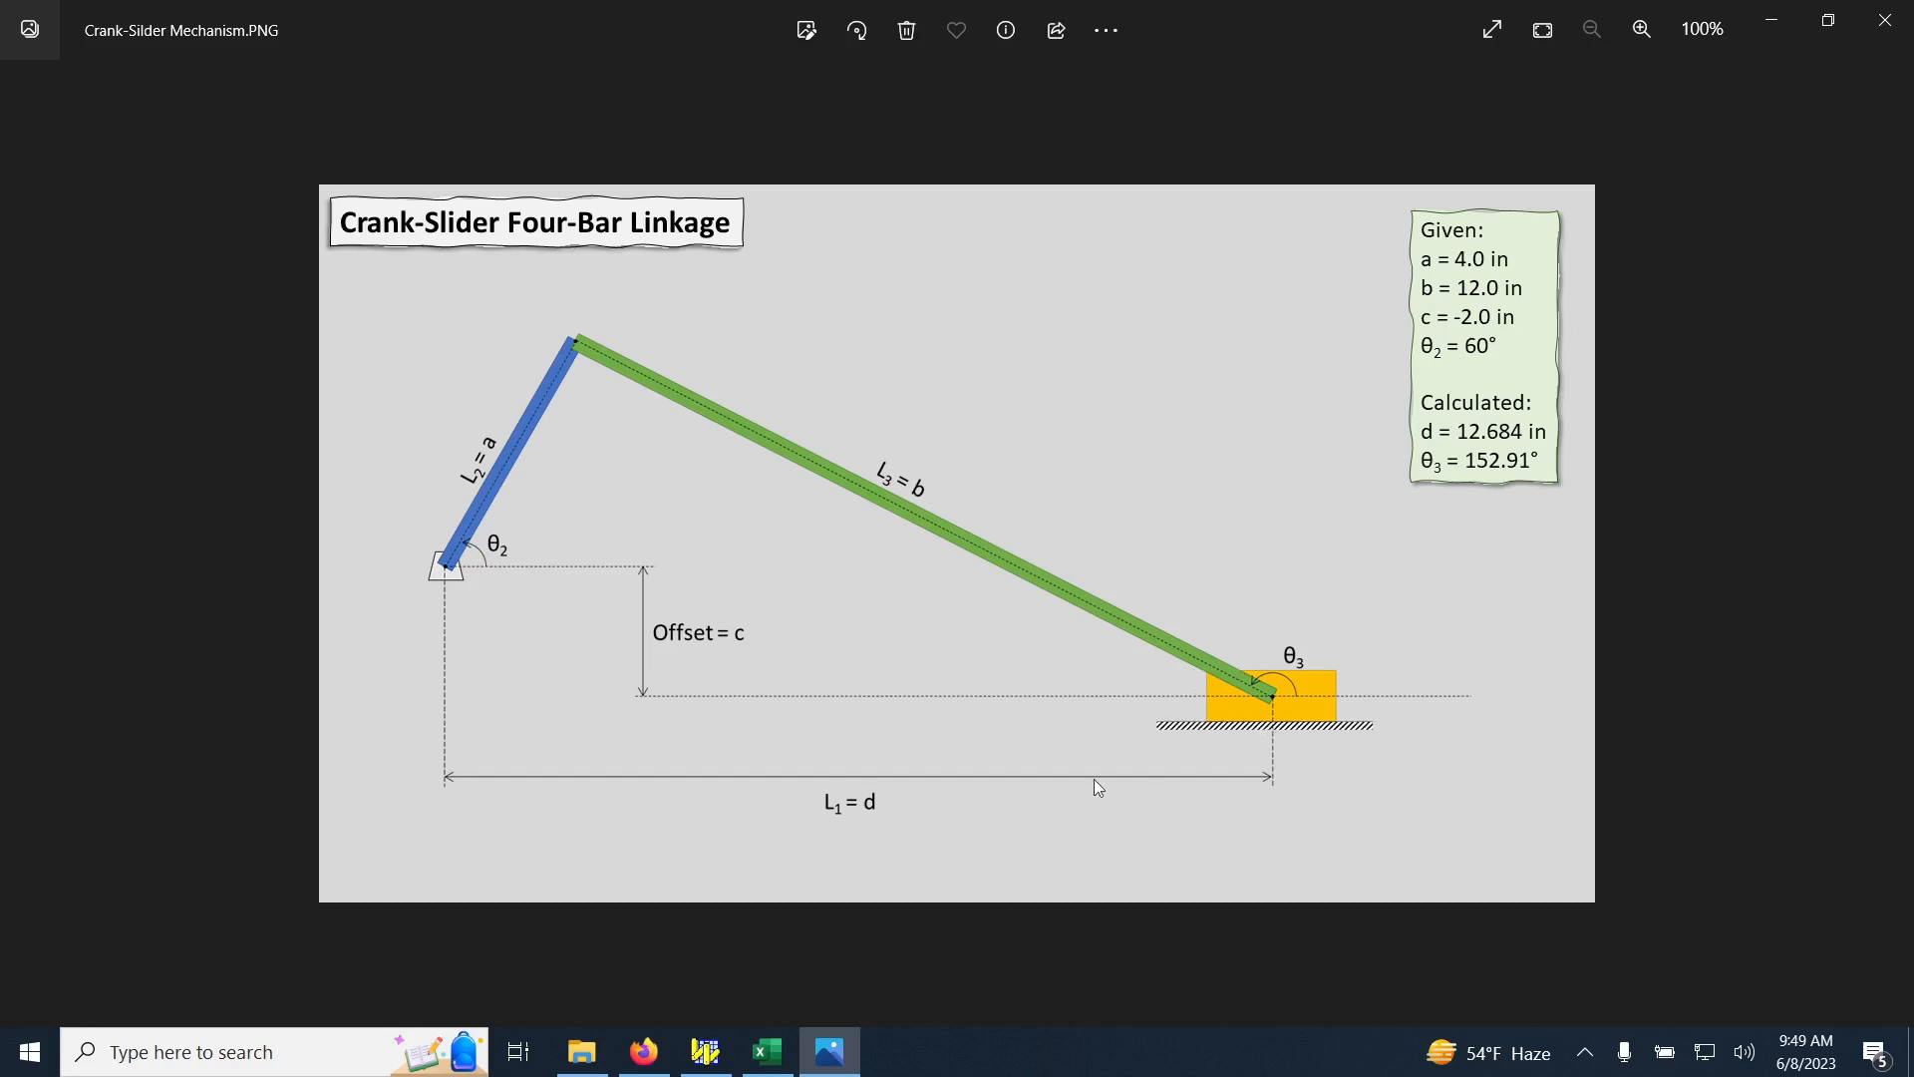
Switch to the crank_slider_linkage workbook in Excel and look over the exported position, velocity and acceleration columns for crank, coupler and slider
left_click(704, 1052)
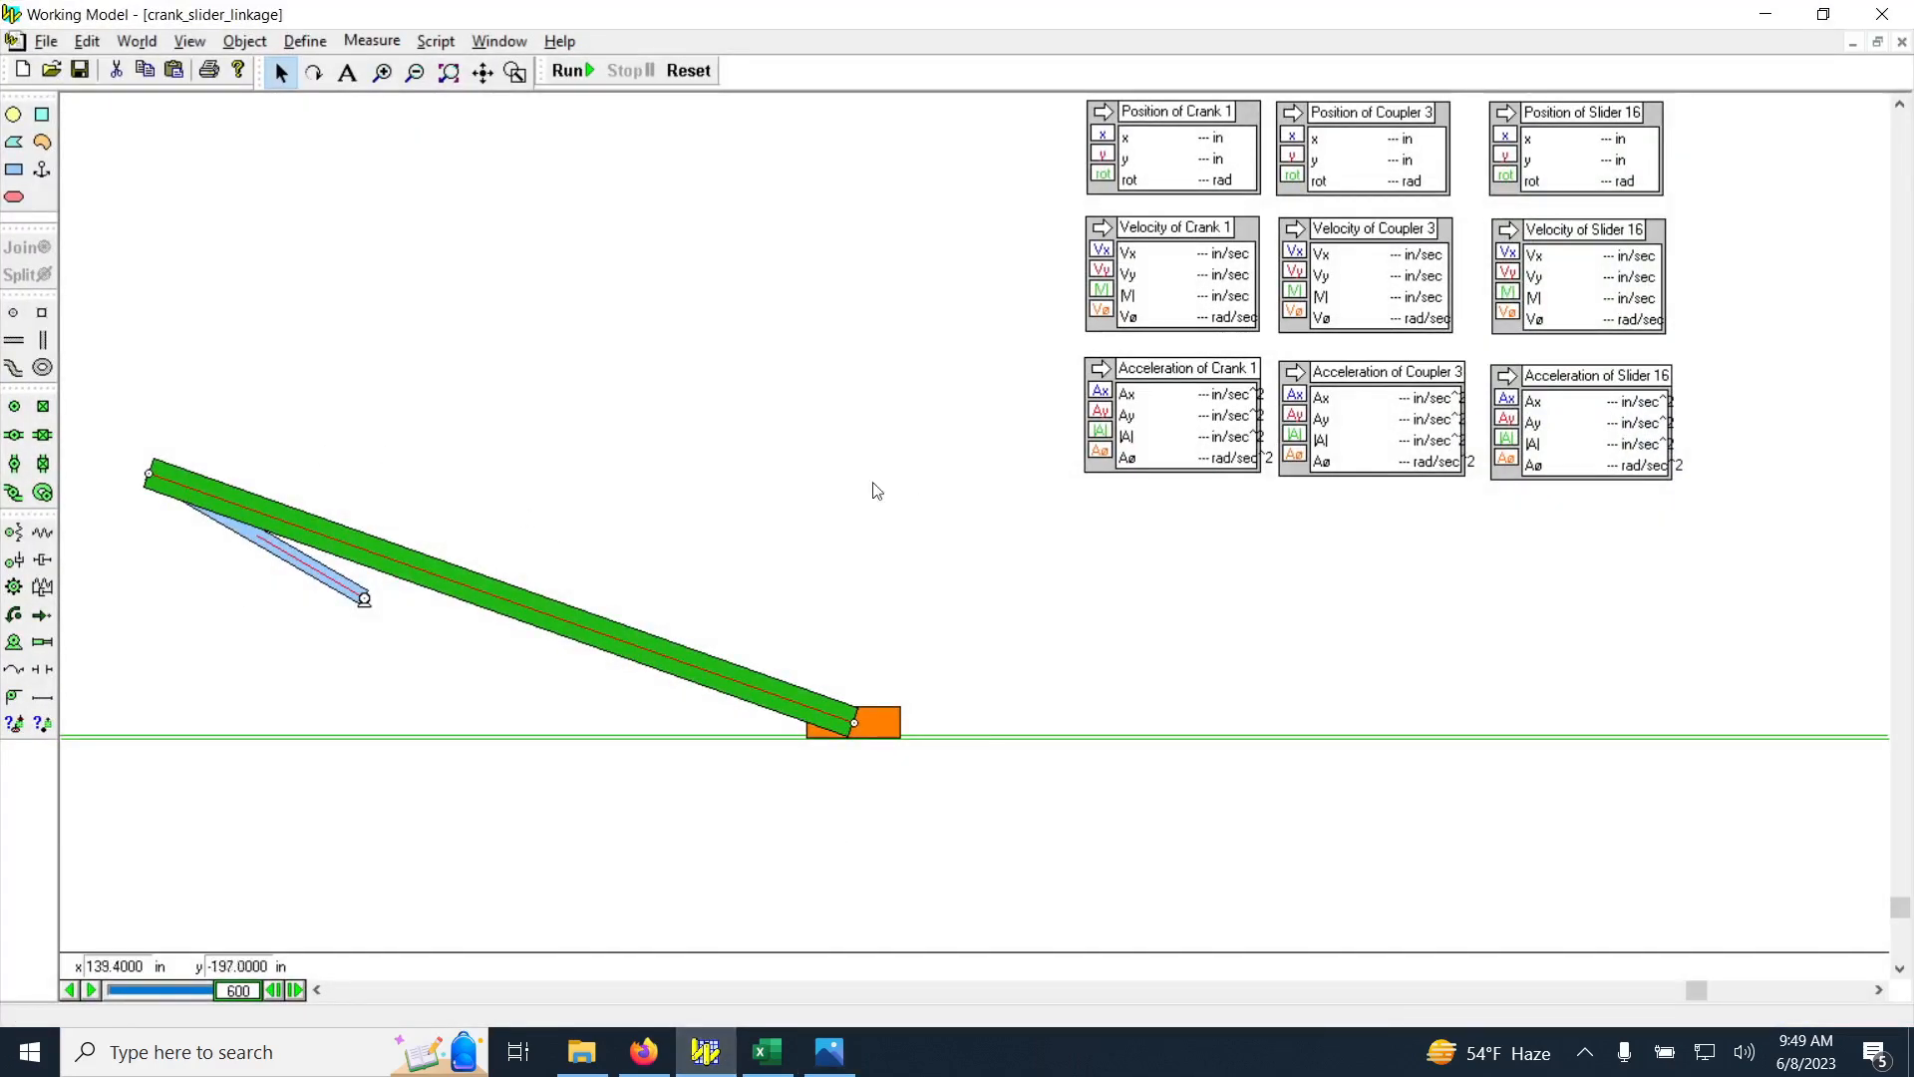
left_click(767, 1059)
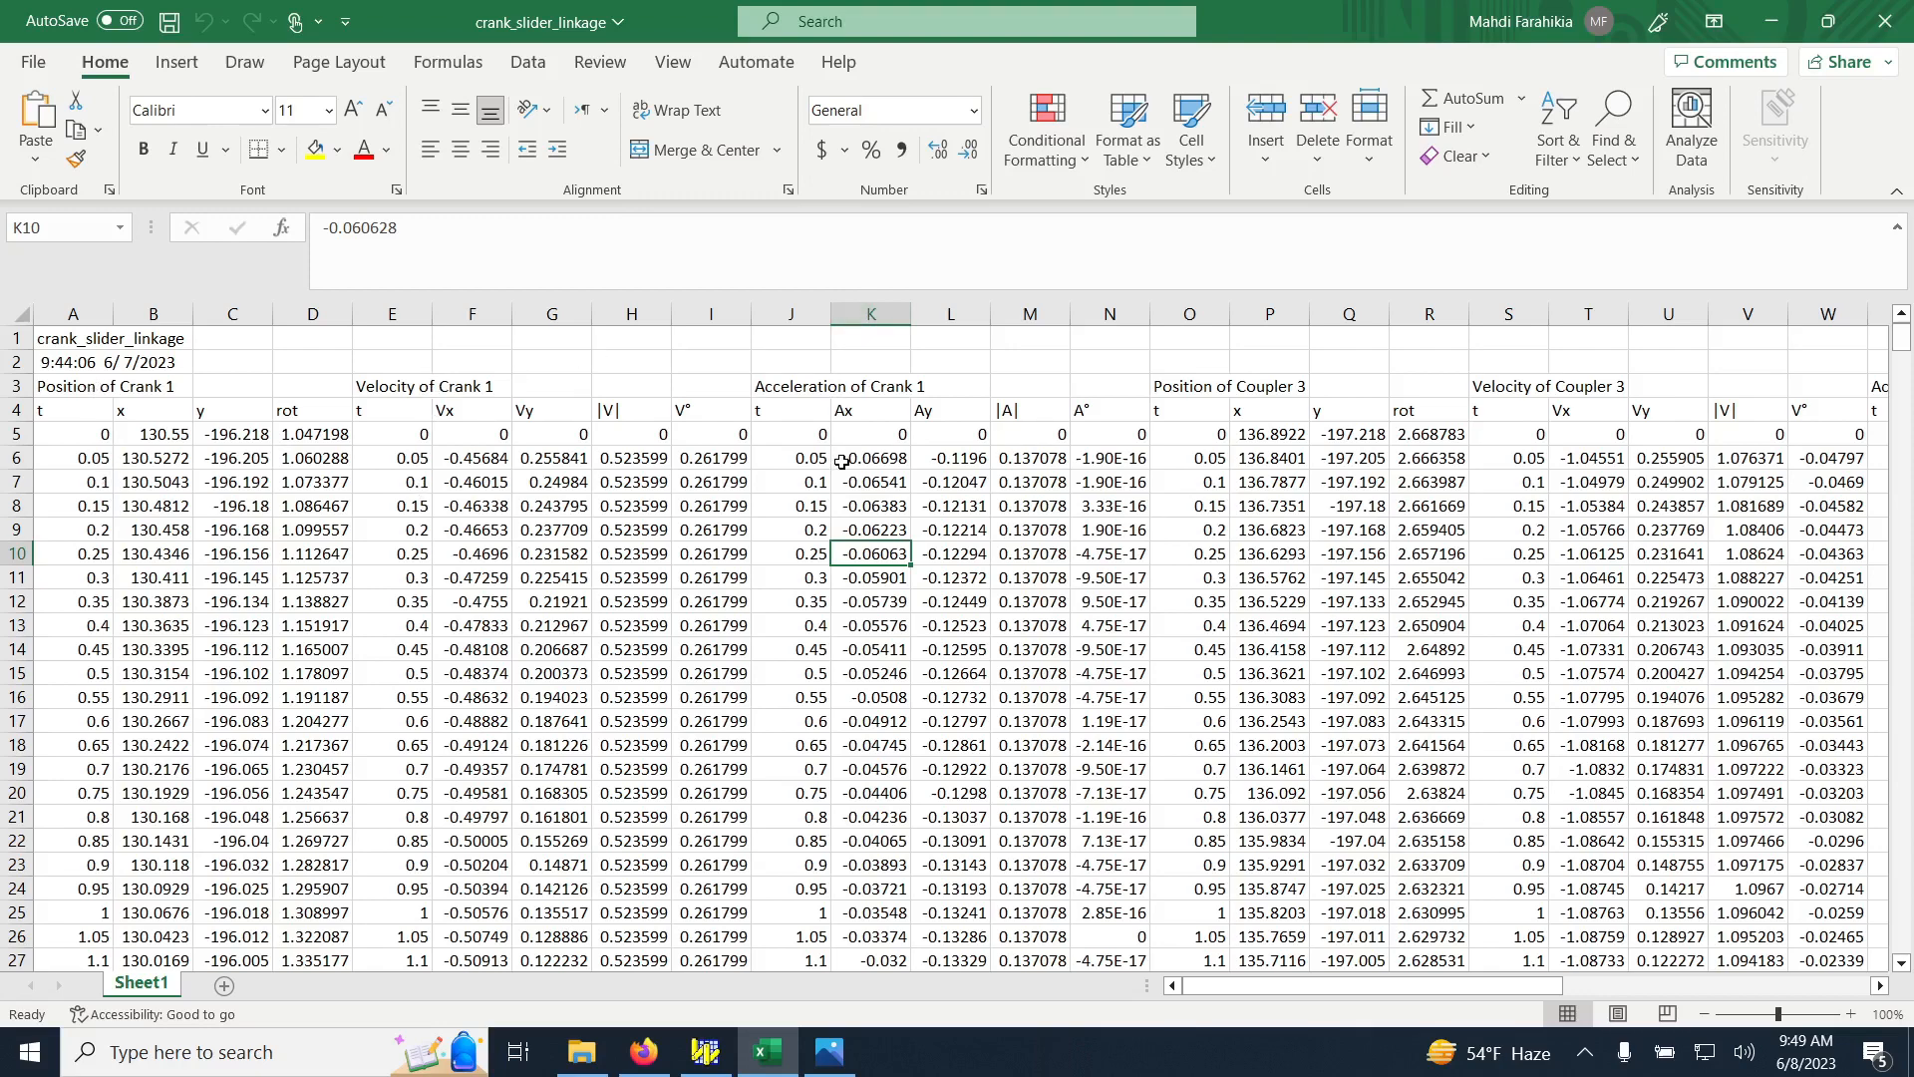
left_click_drag(1349, 984, 1430, 984)
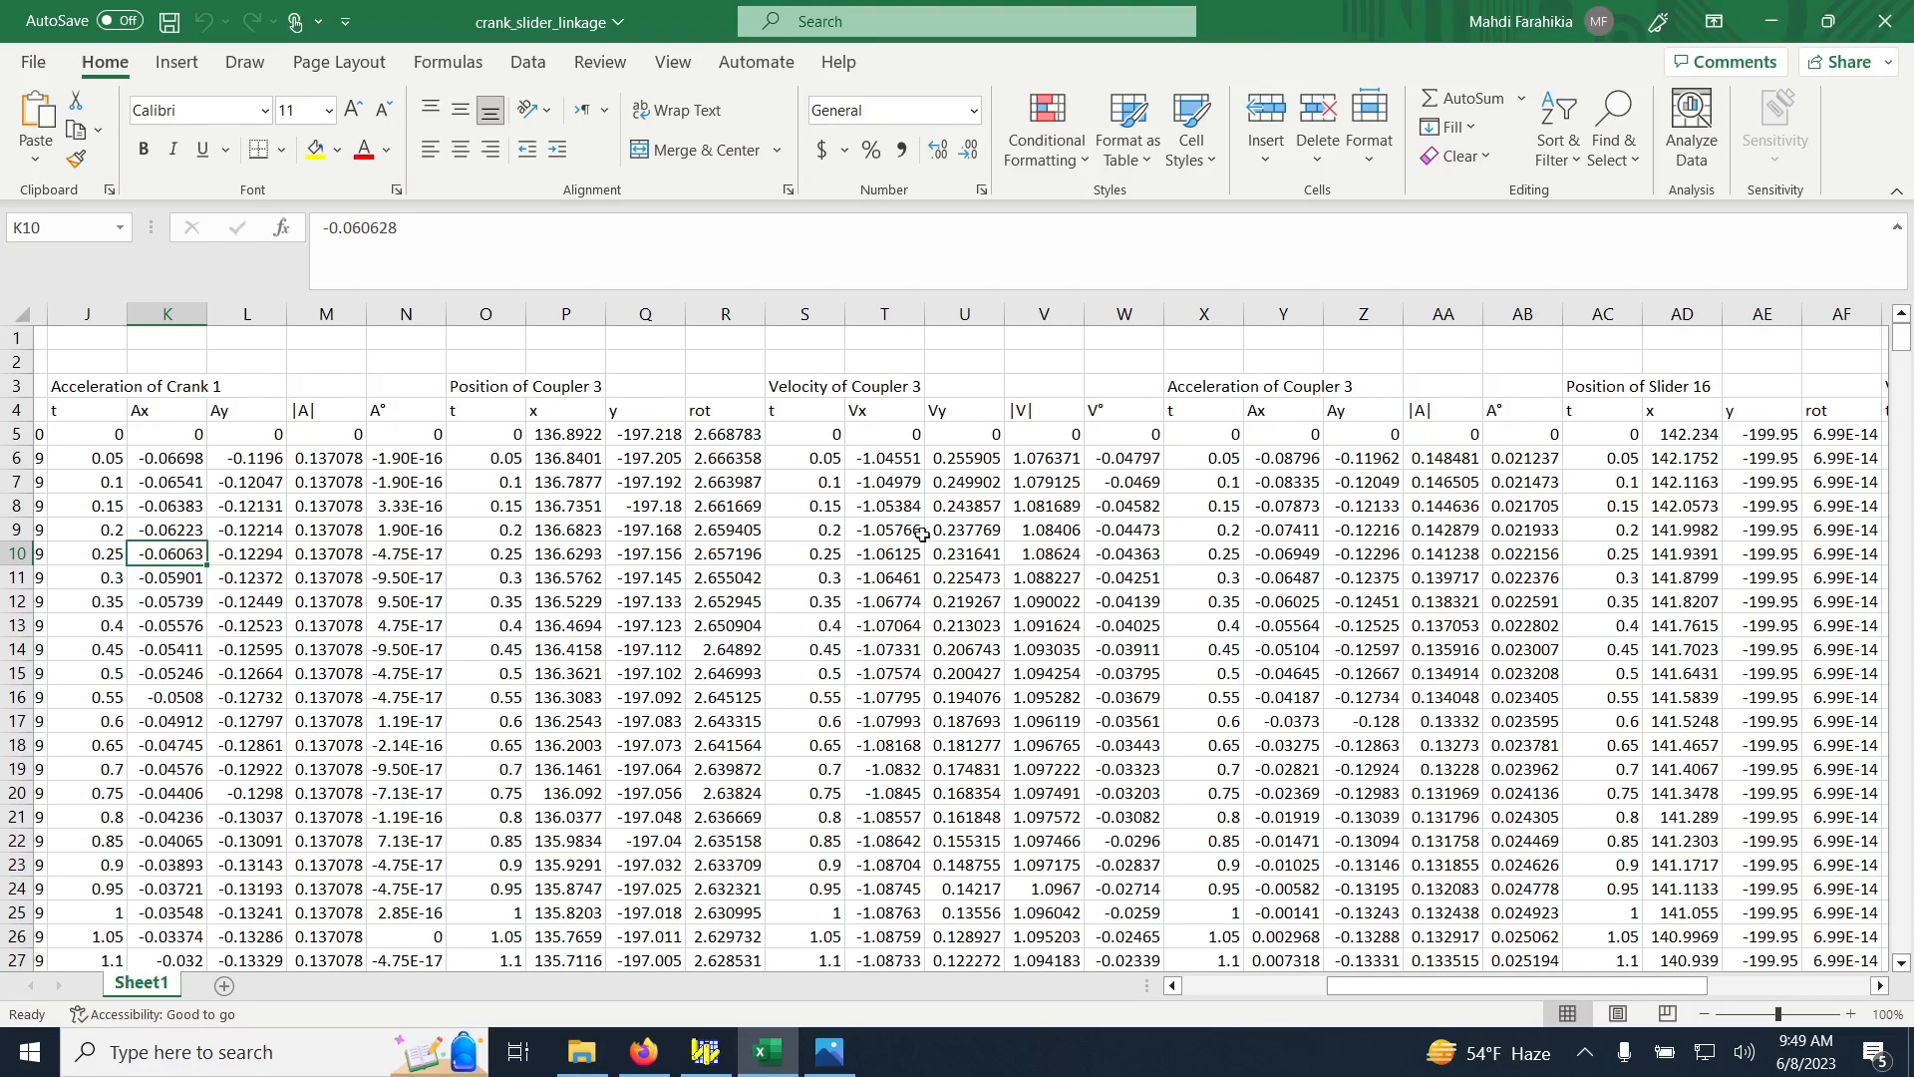
left_click_drag(1613, 985, 1777, 985)
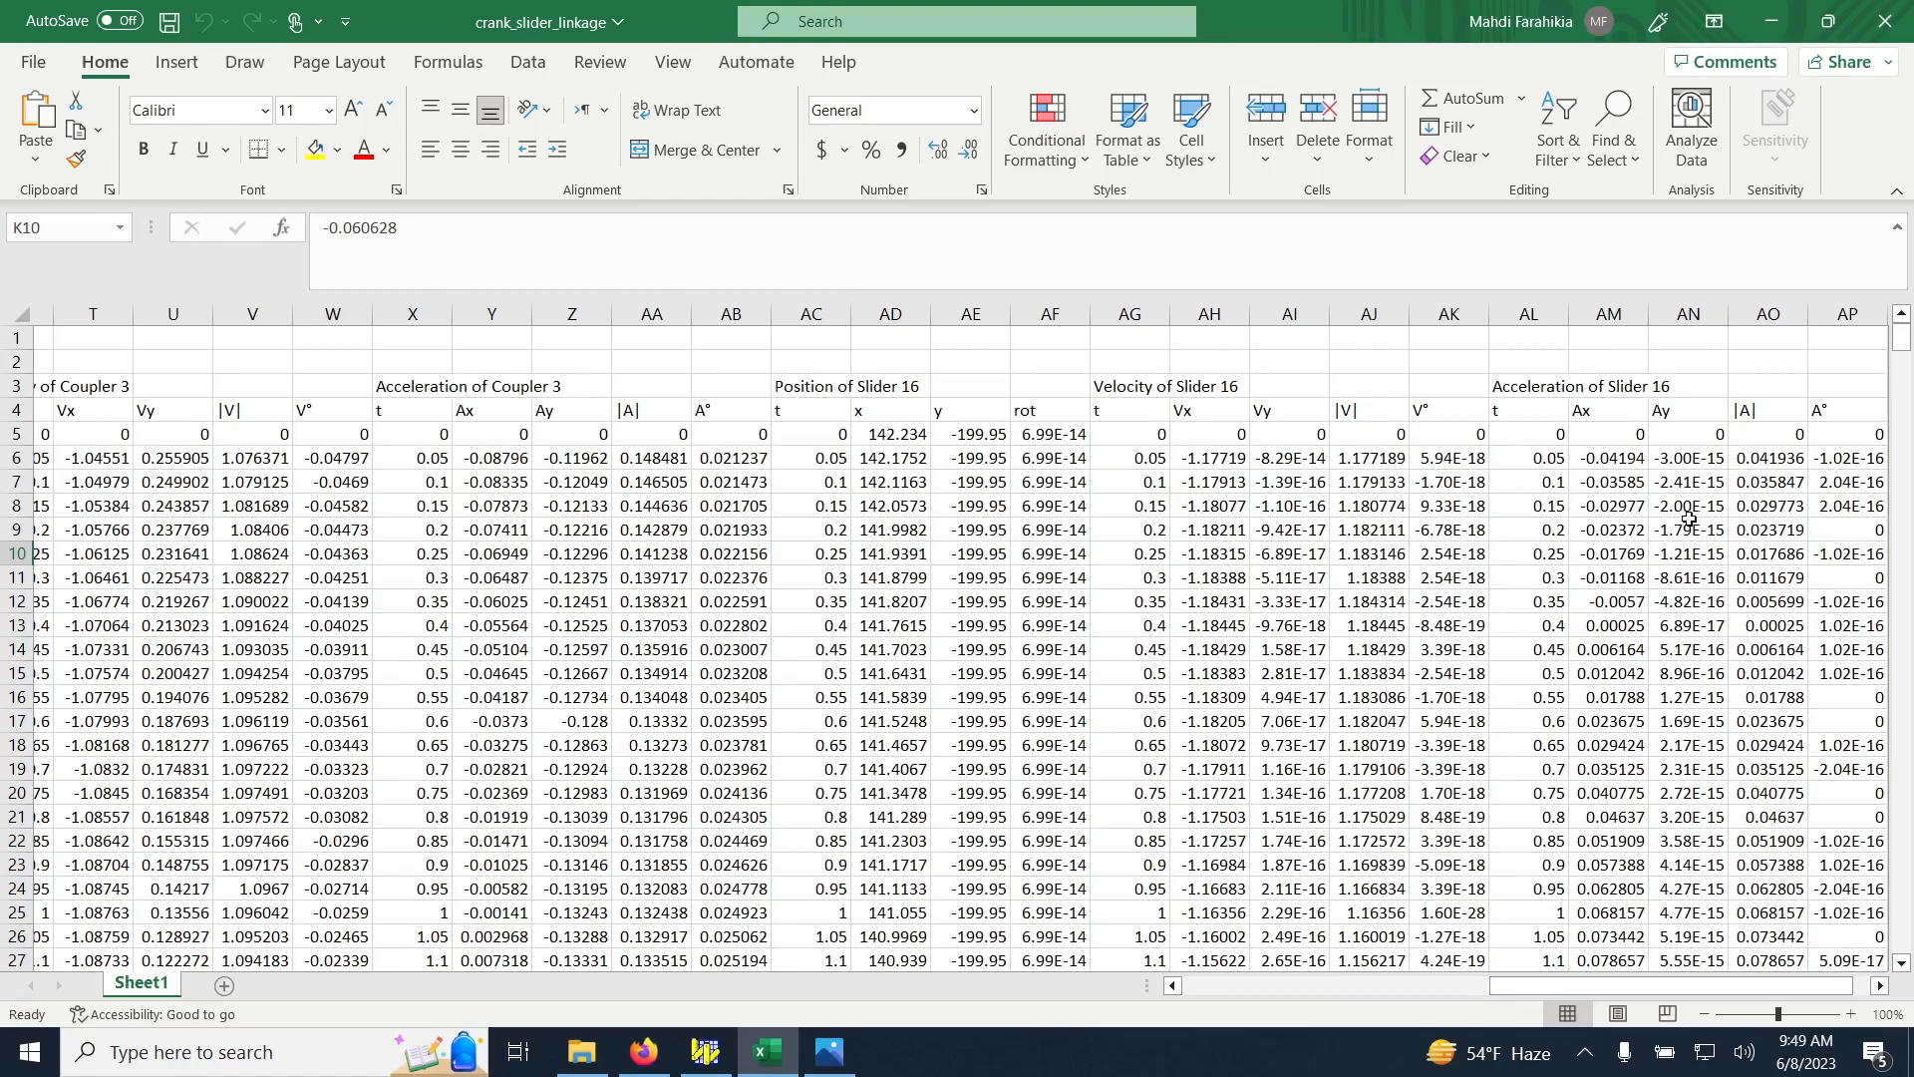
left_click_drag(1643, 985, 1323, 987)
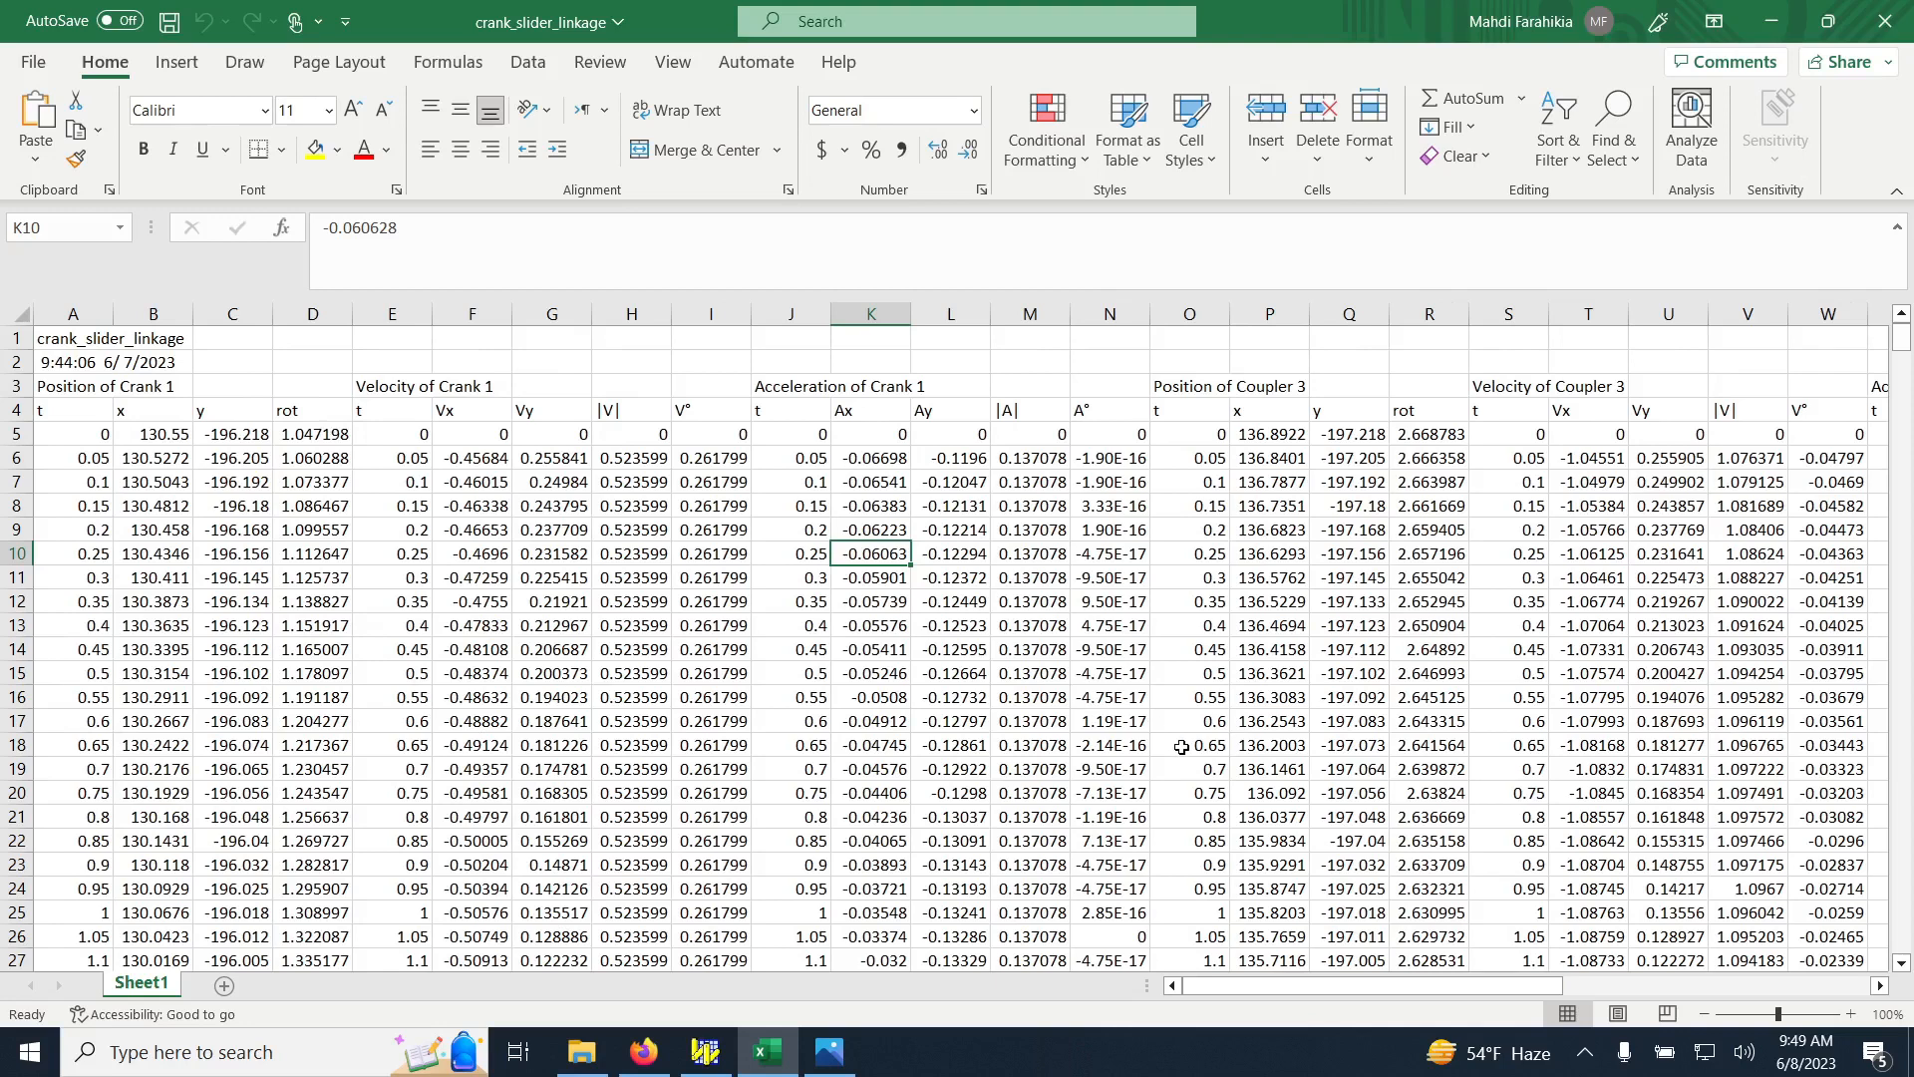
Add a new worksheet to the workbook and name it Position
left_click(227, 987)
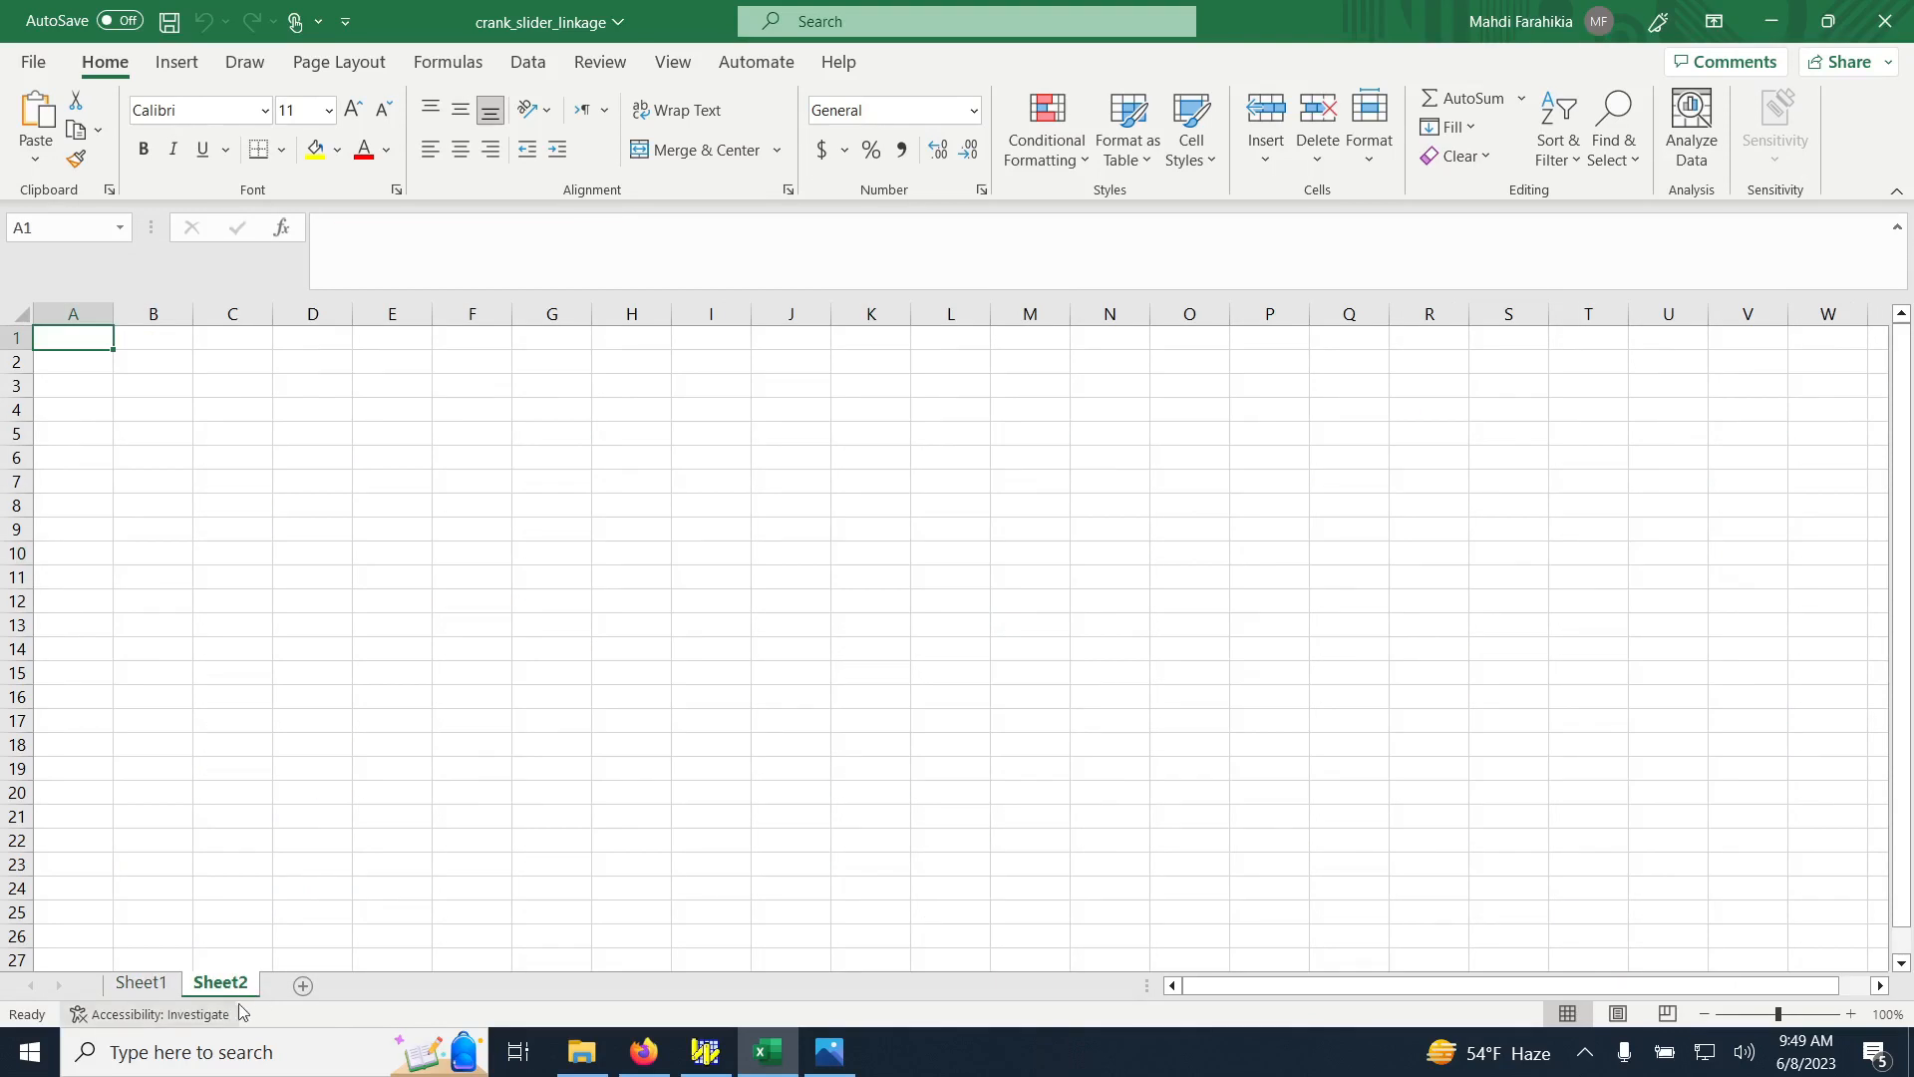
double_click(239, 985)
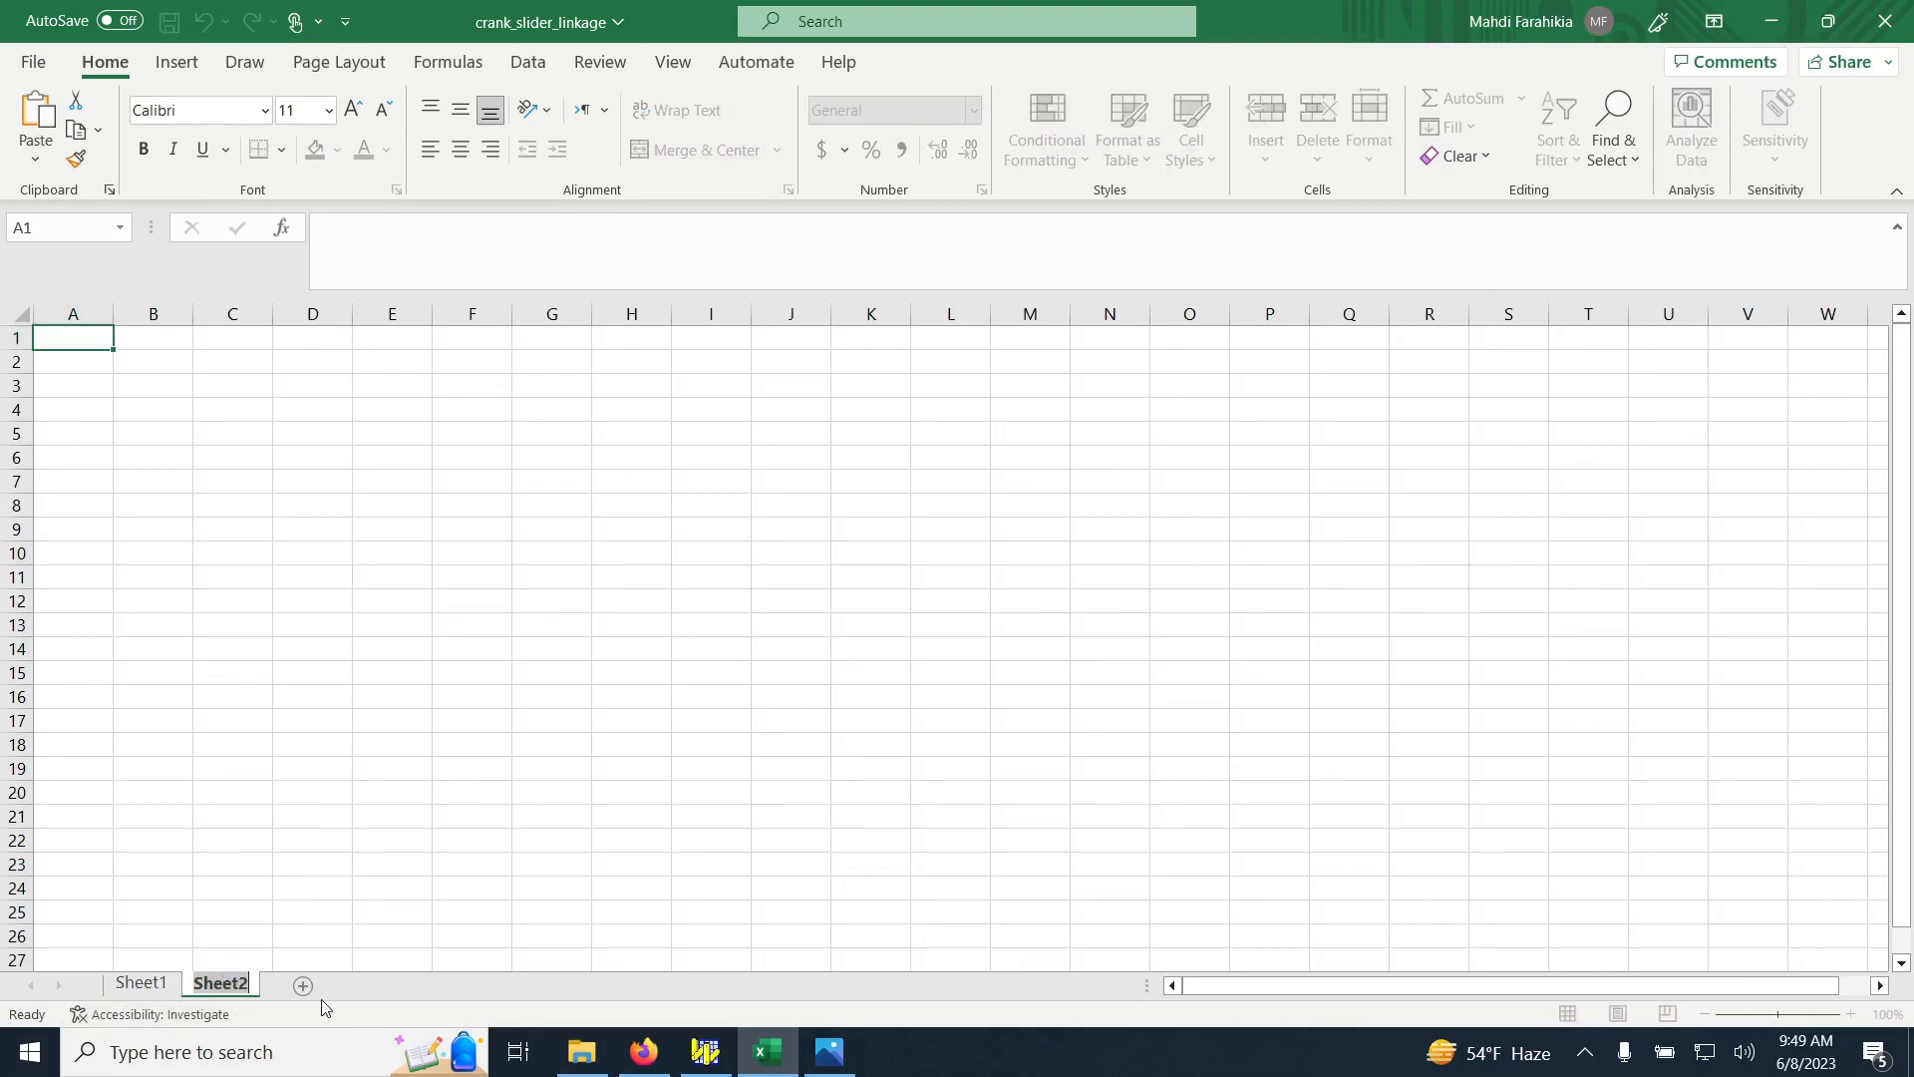
type("Position")
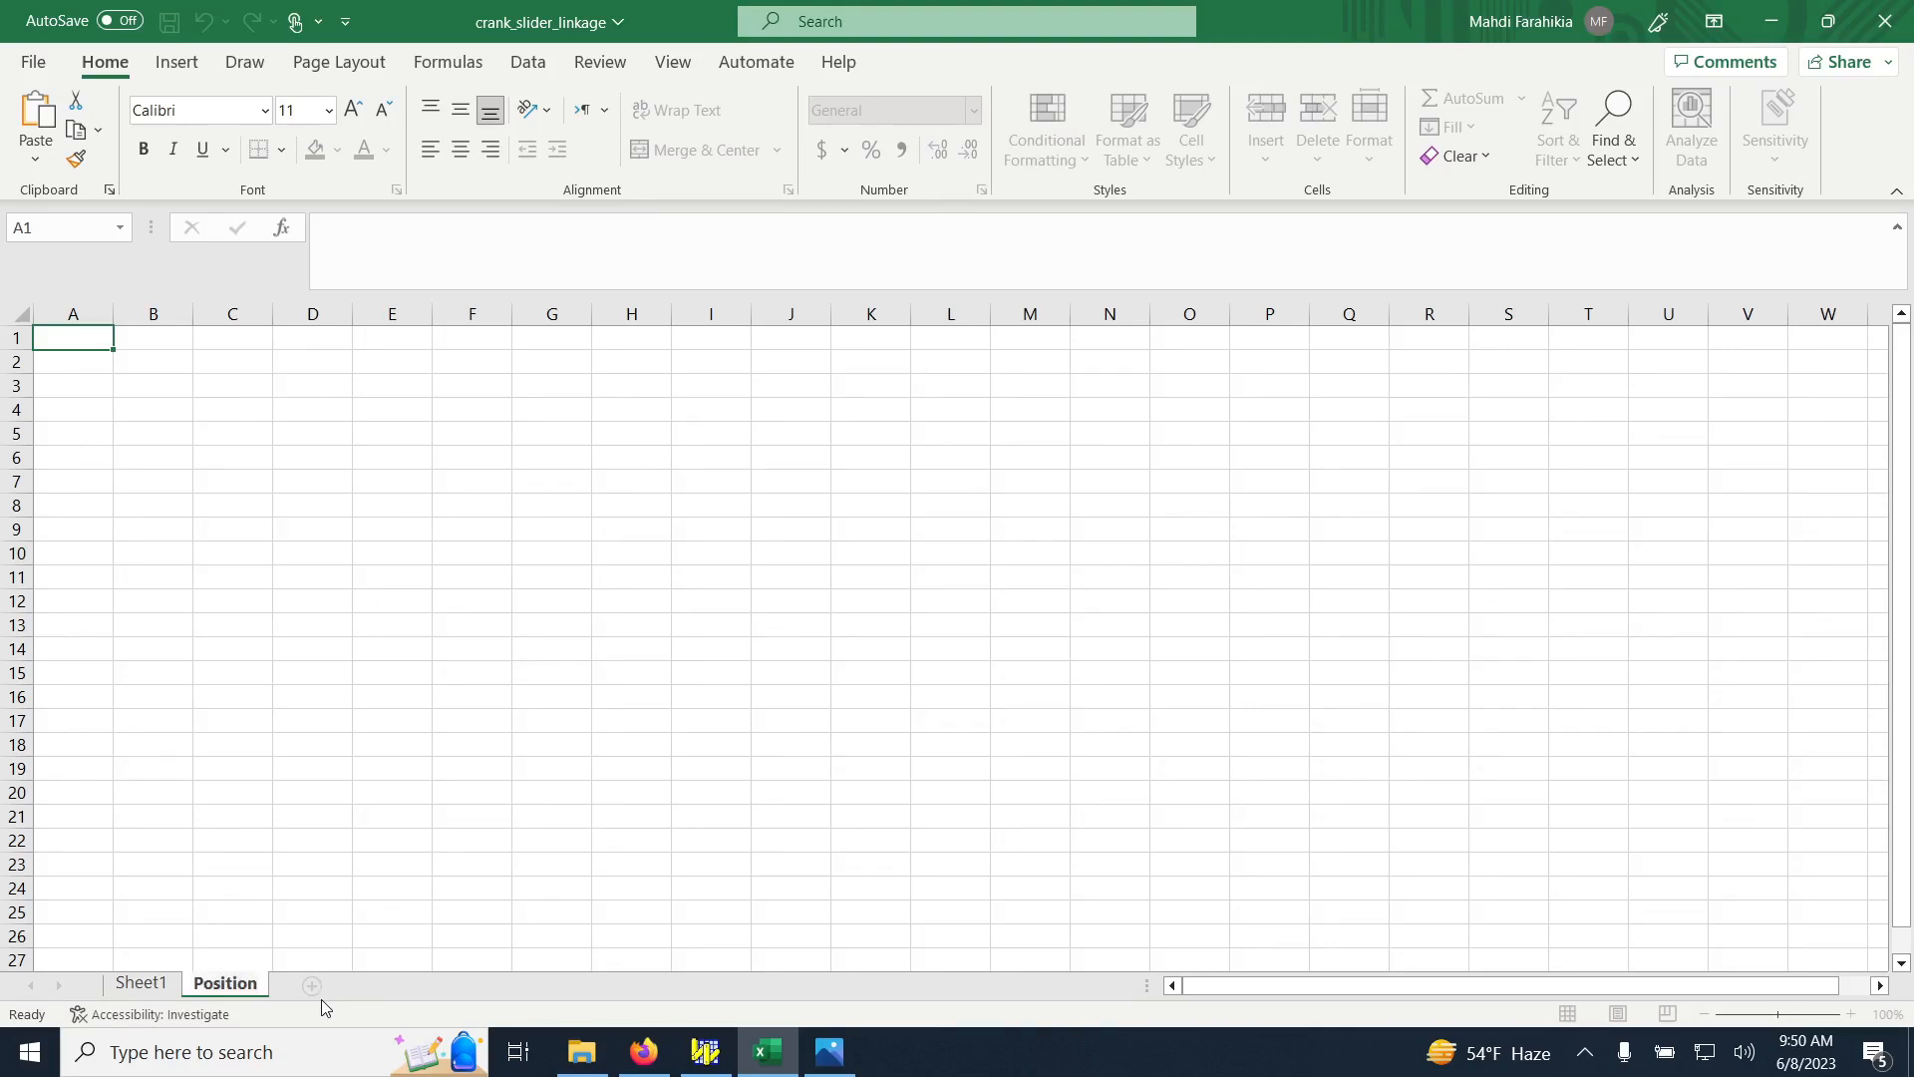
key("Return")
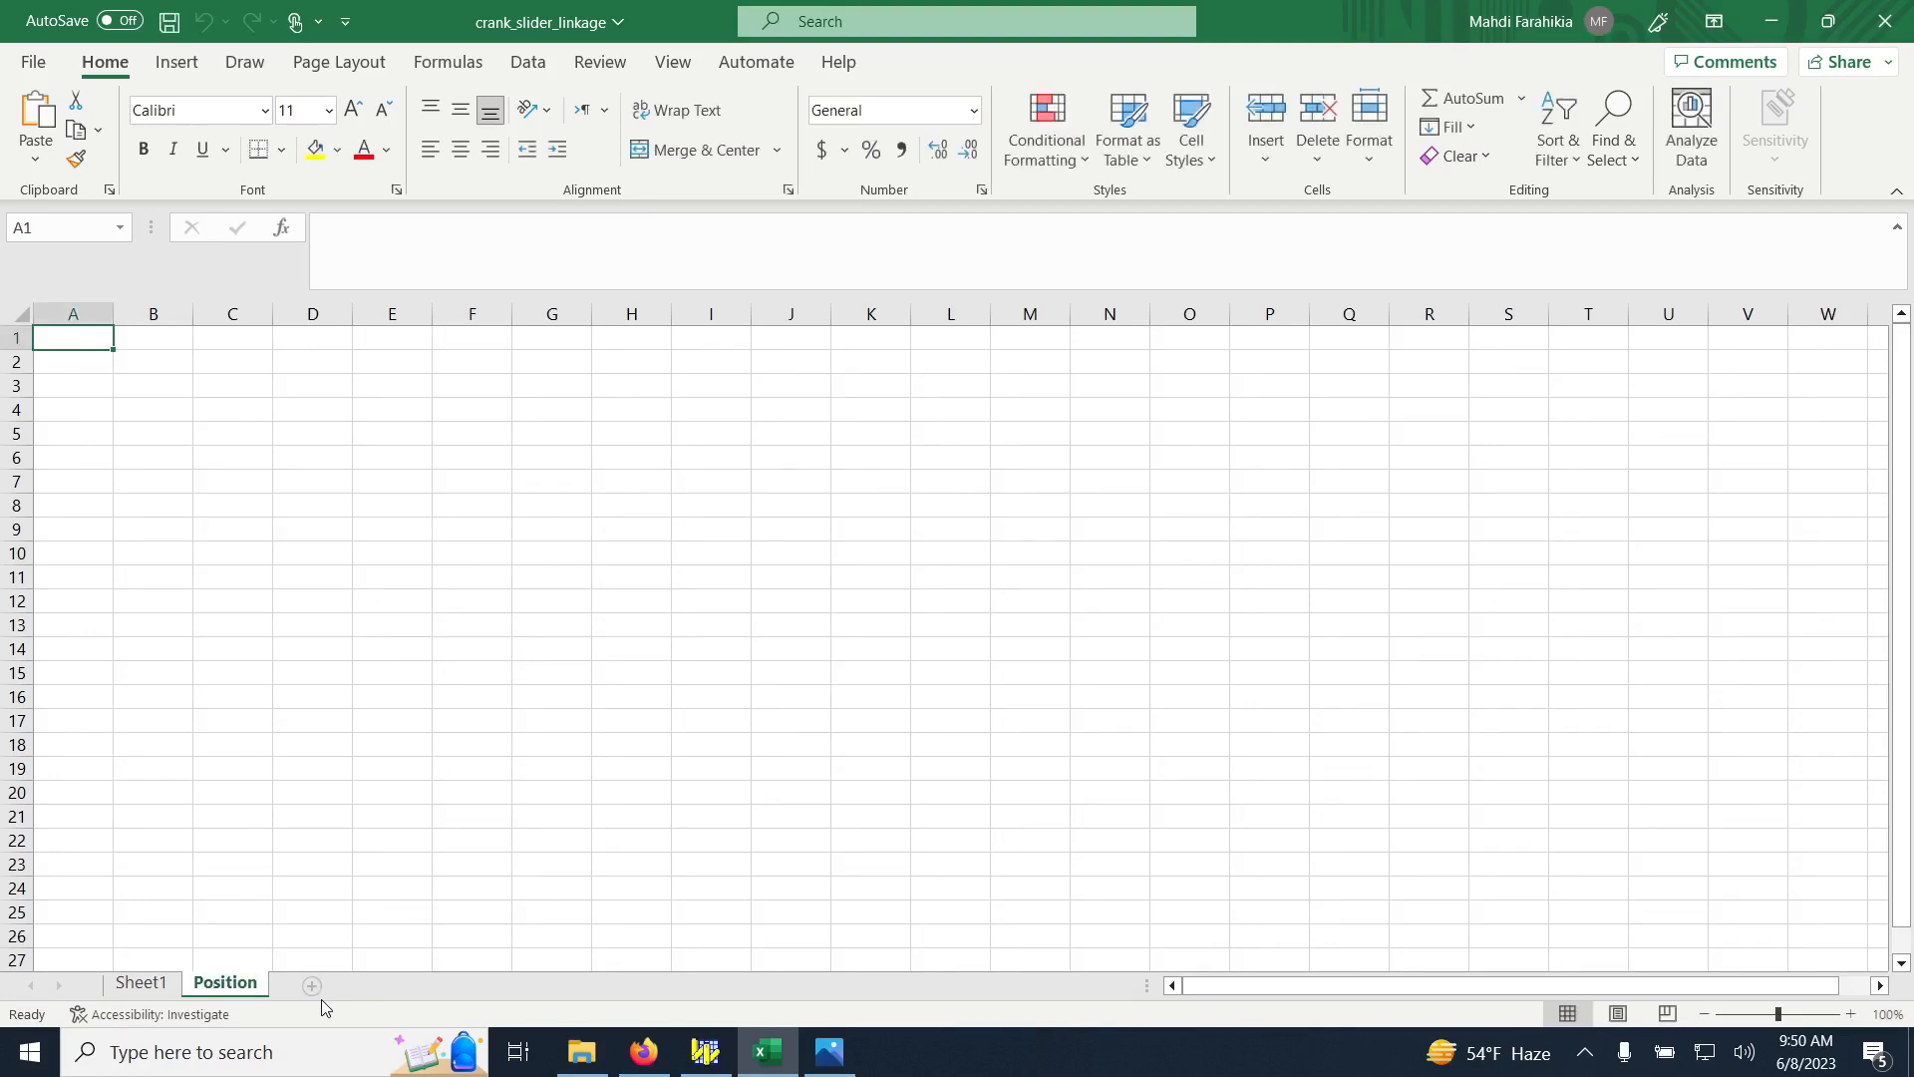
Copy the full time column, including its header in A4, from Sheet1 into the Position sheet starting at A1
left_click(141, 983)
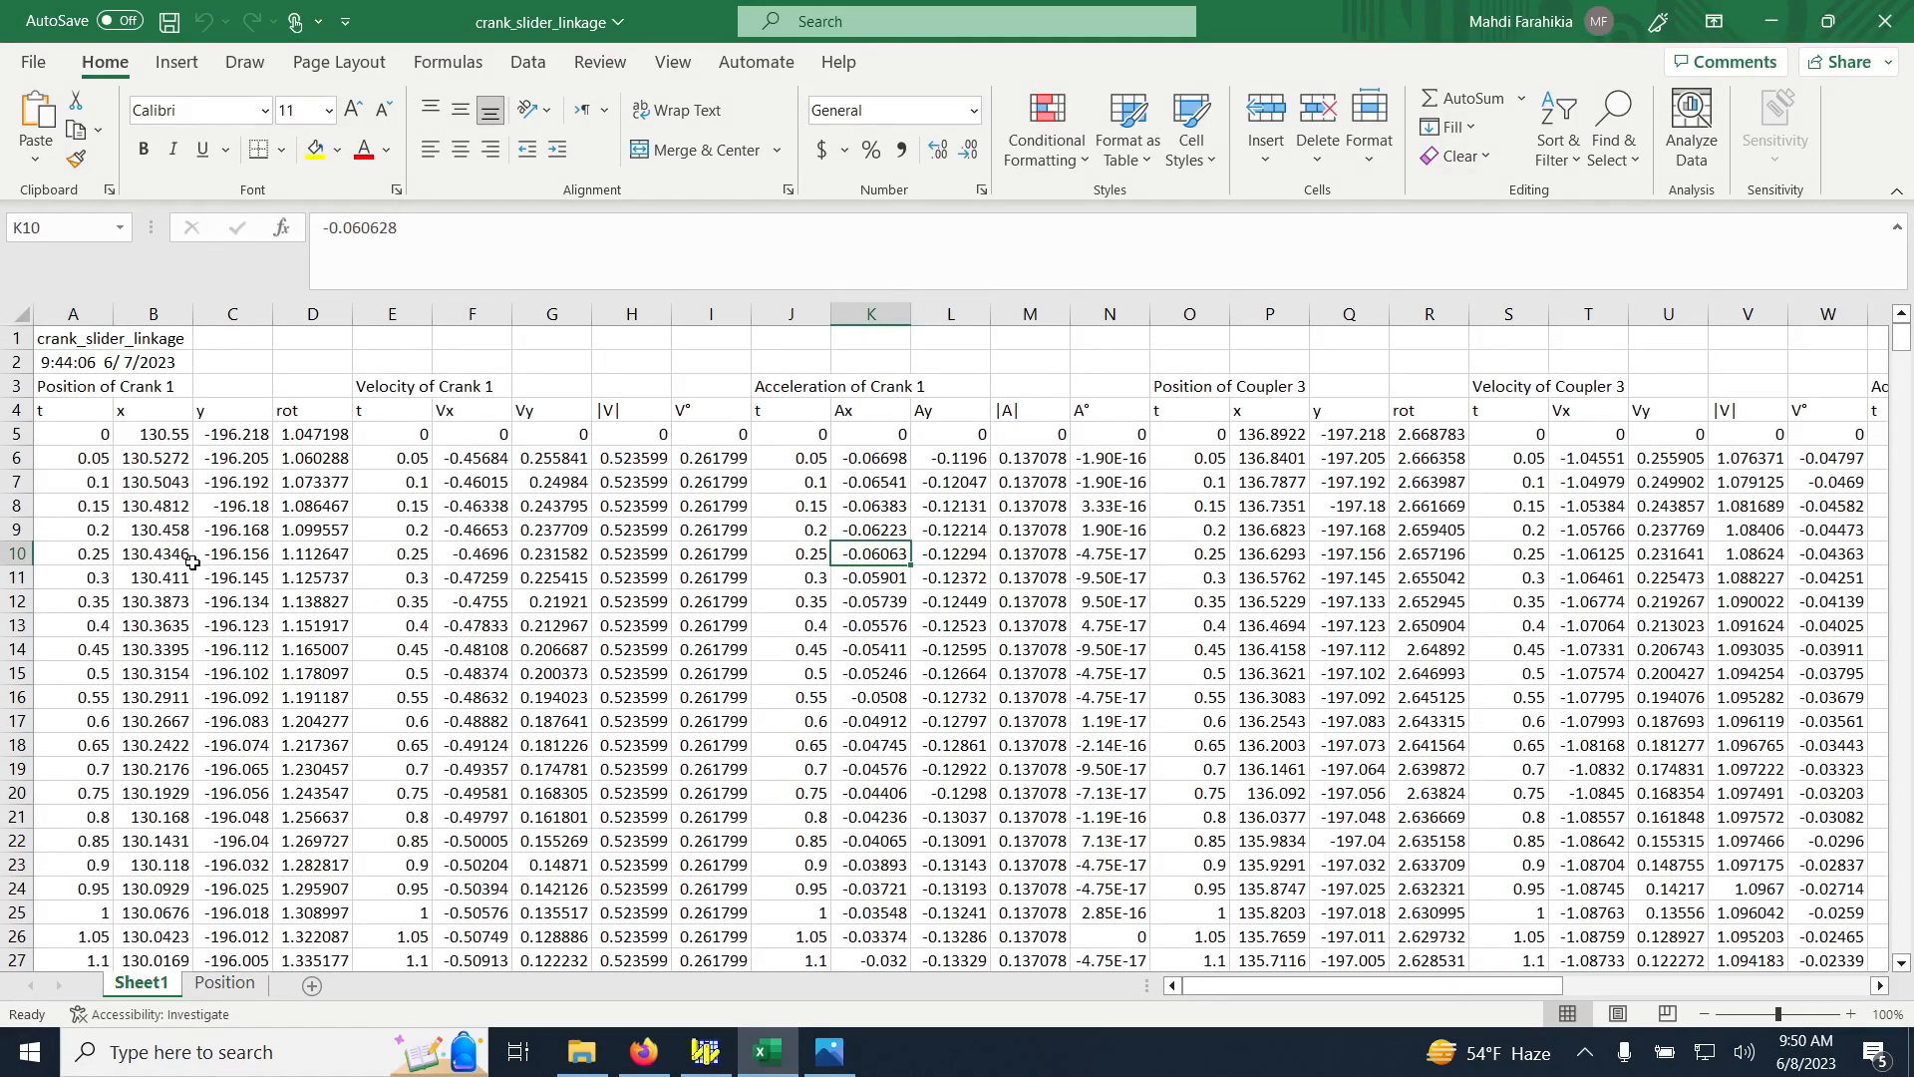
left_click(67, 409)
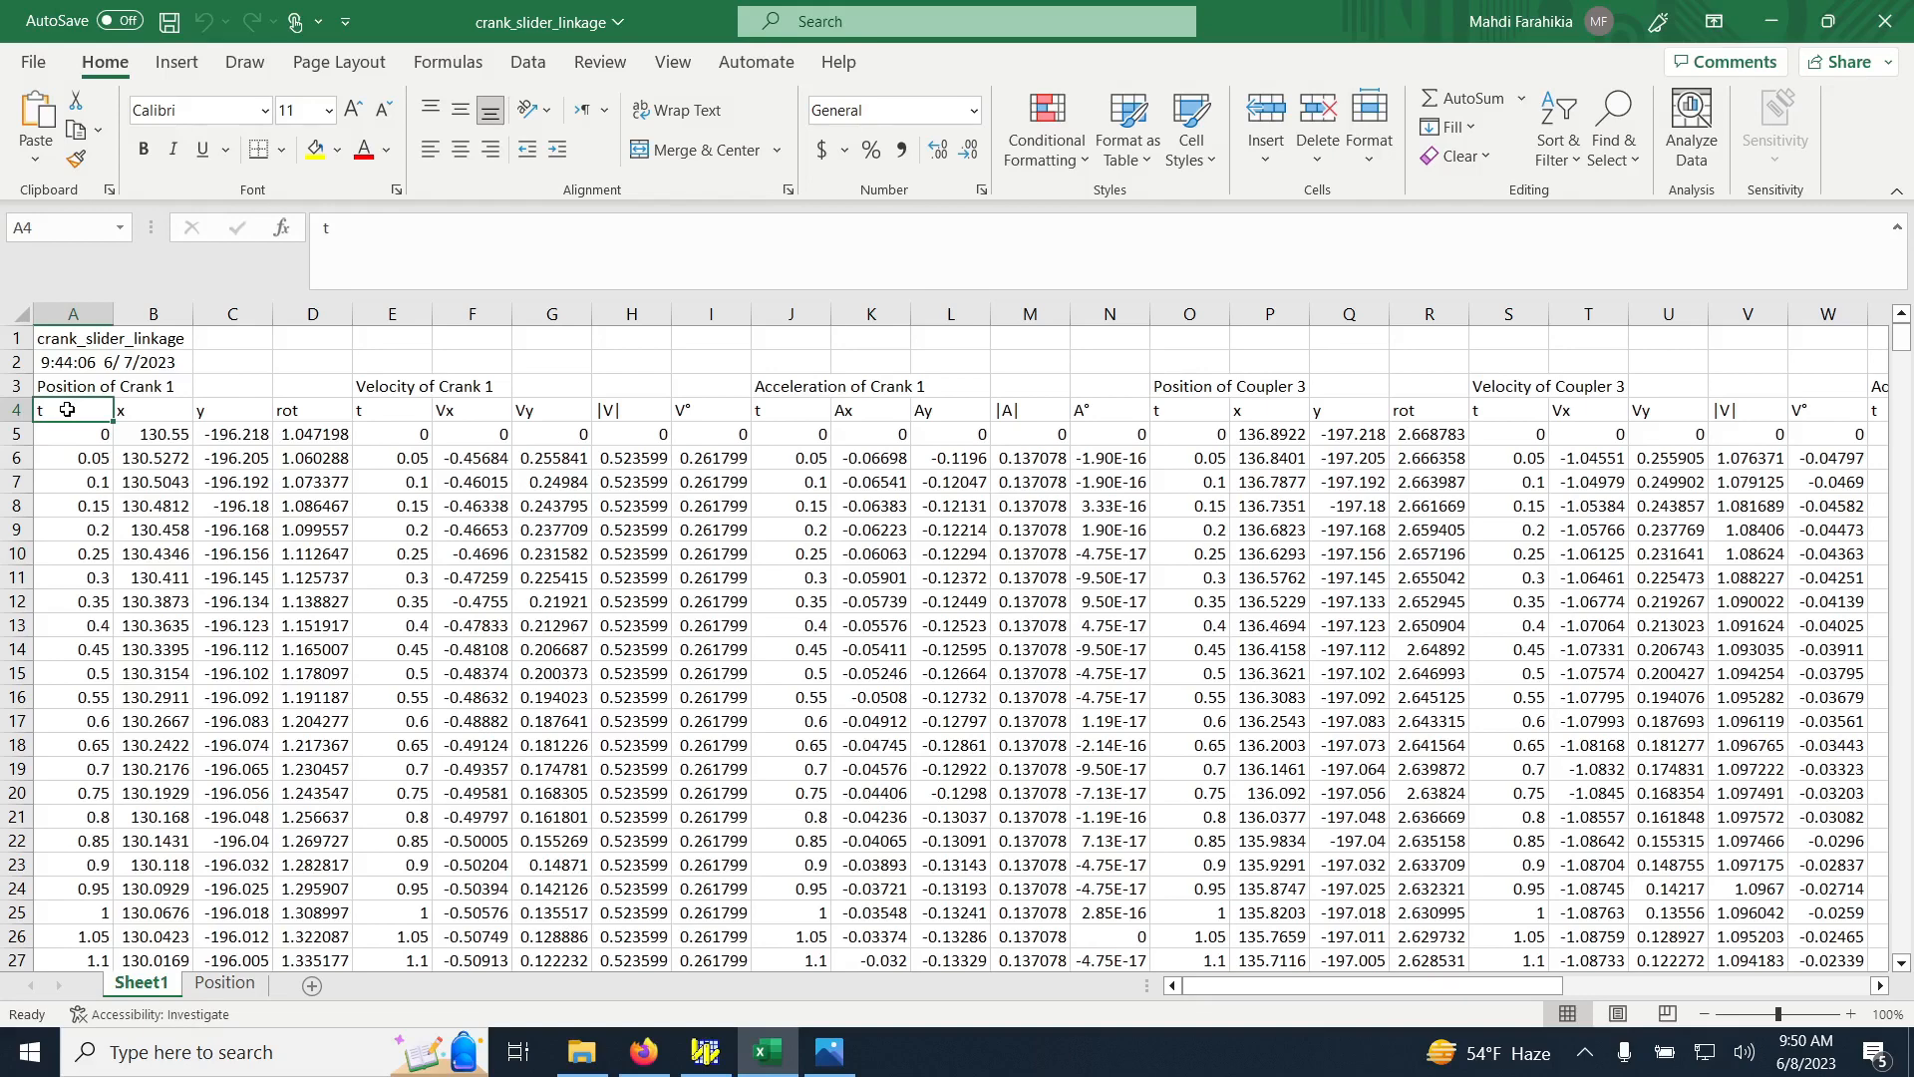
key("shift+Down")
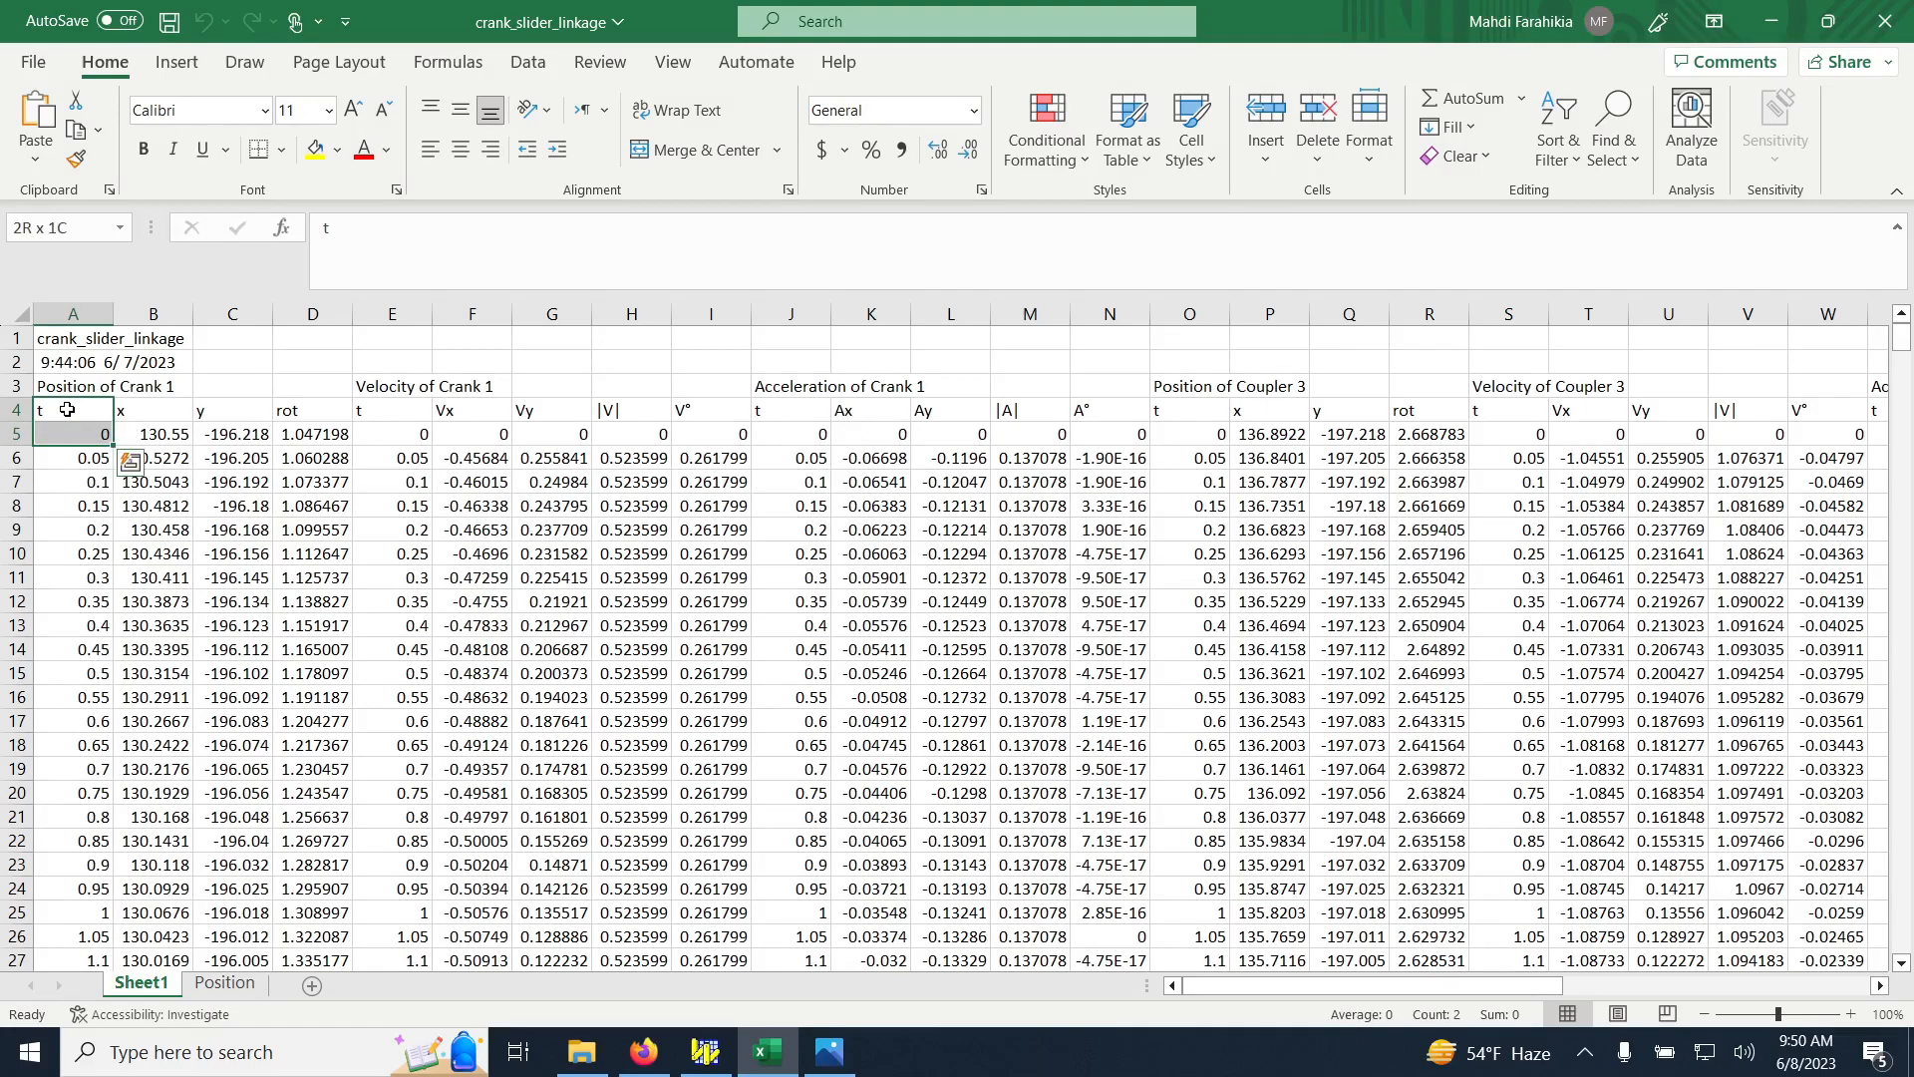
key("ctrl+shift+Down")
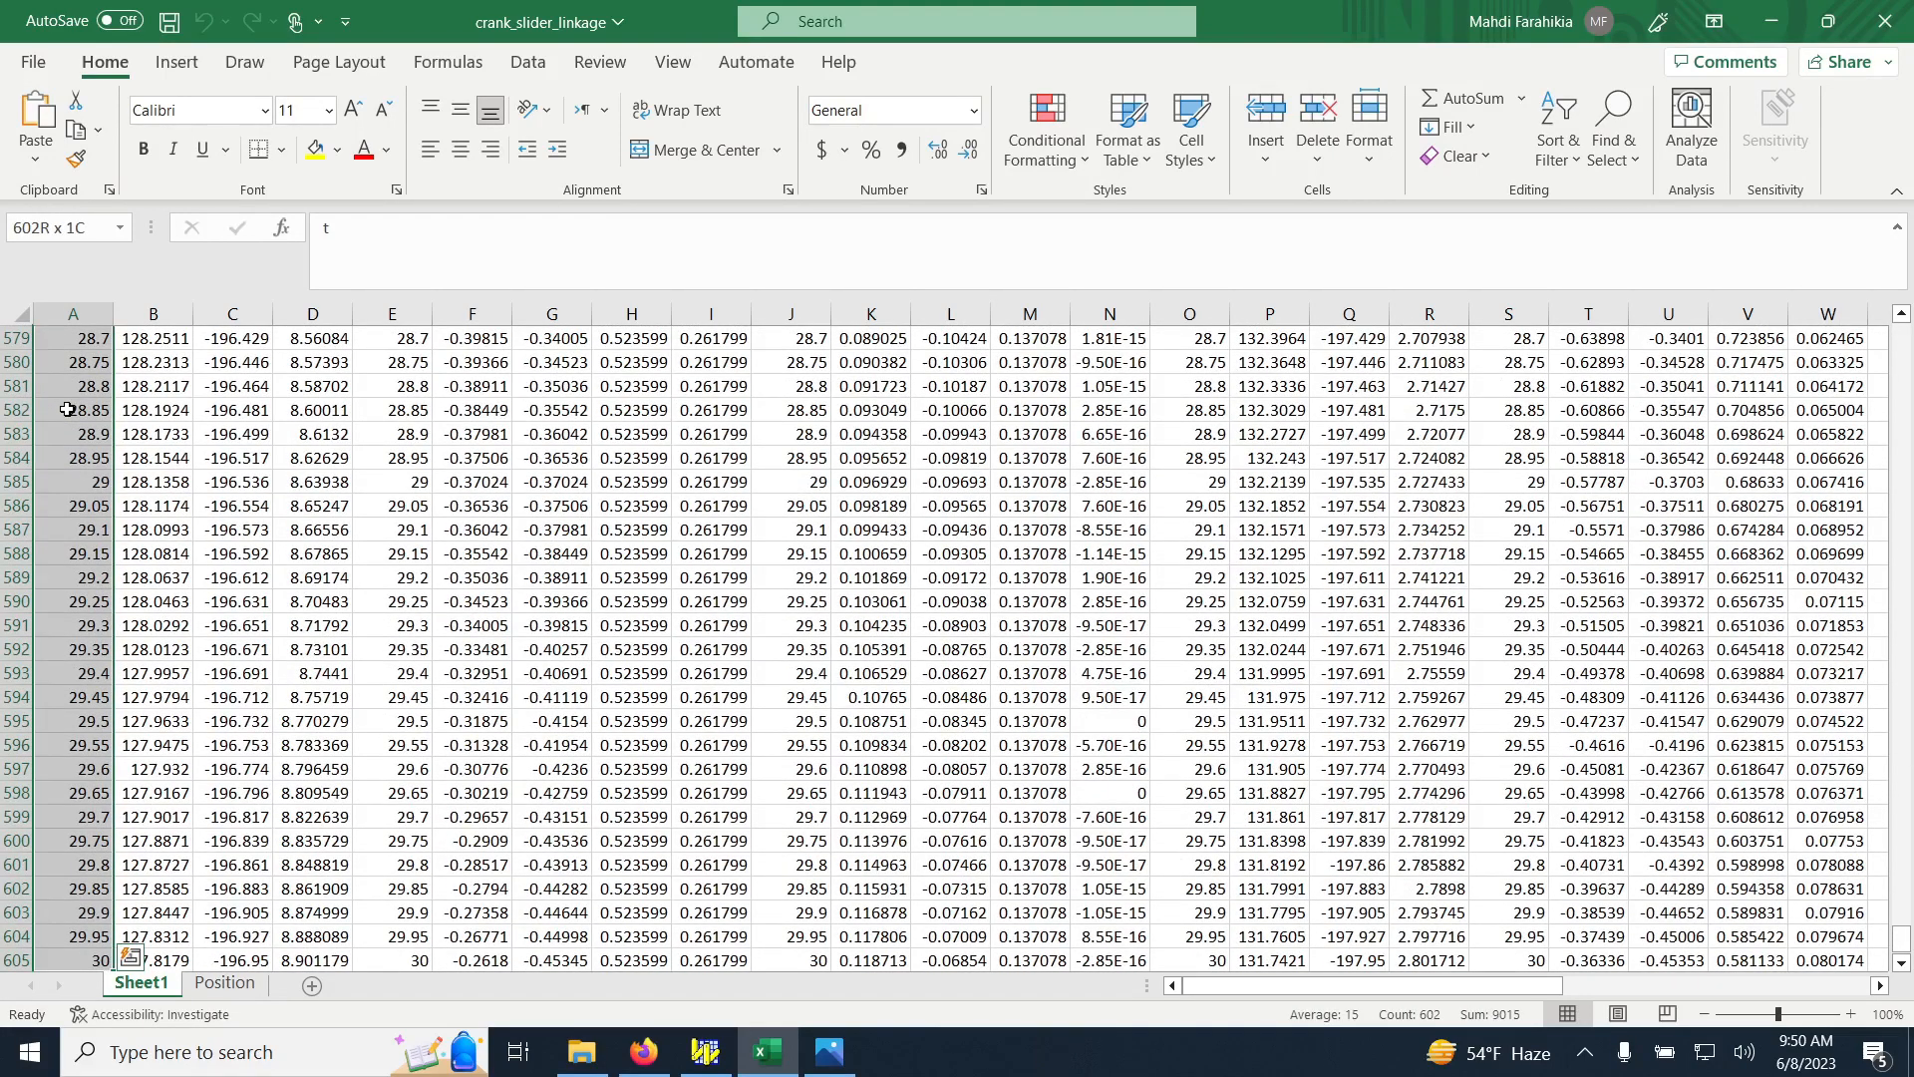
key("ctrl+c")
key("ctrl+Page_Down")
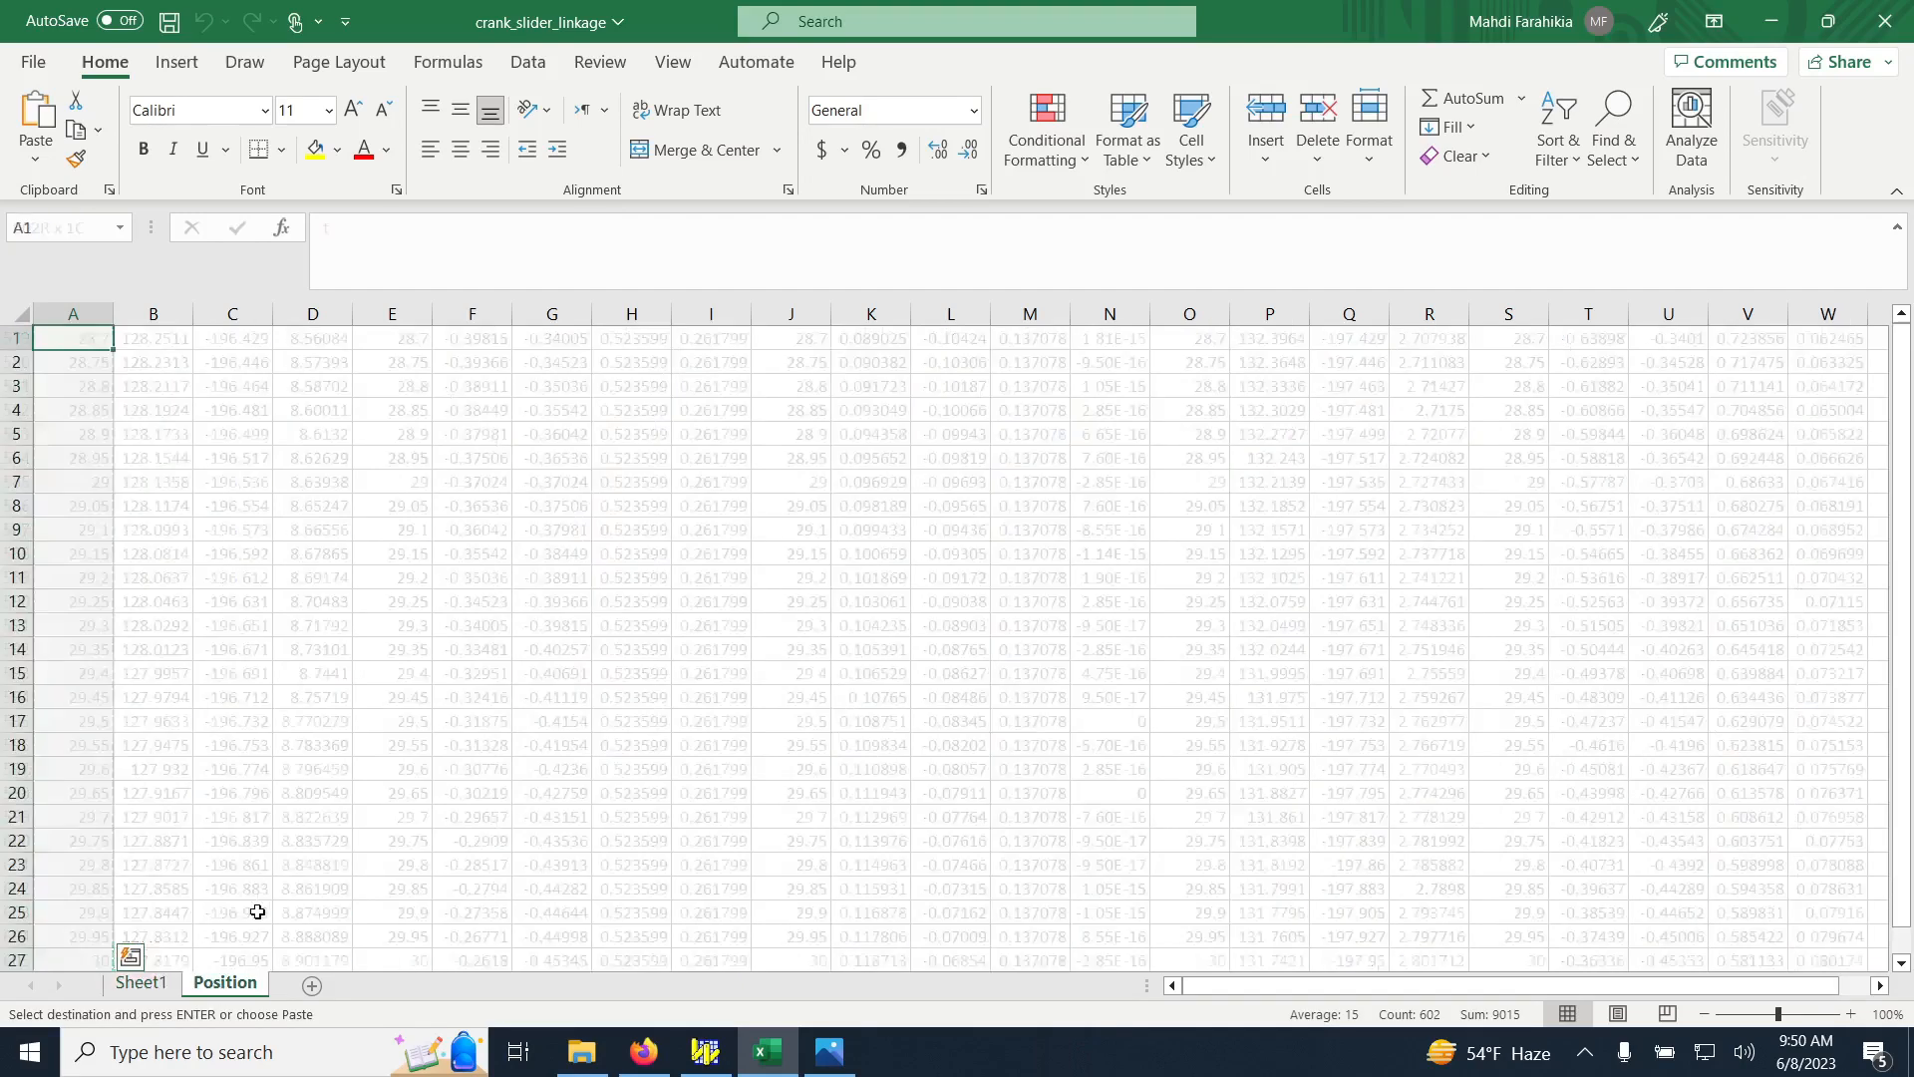
key("ctrl+v")
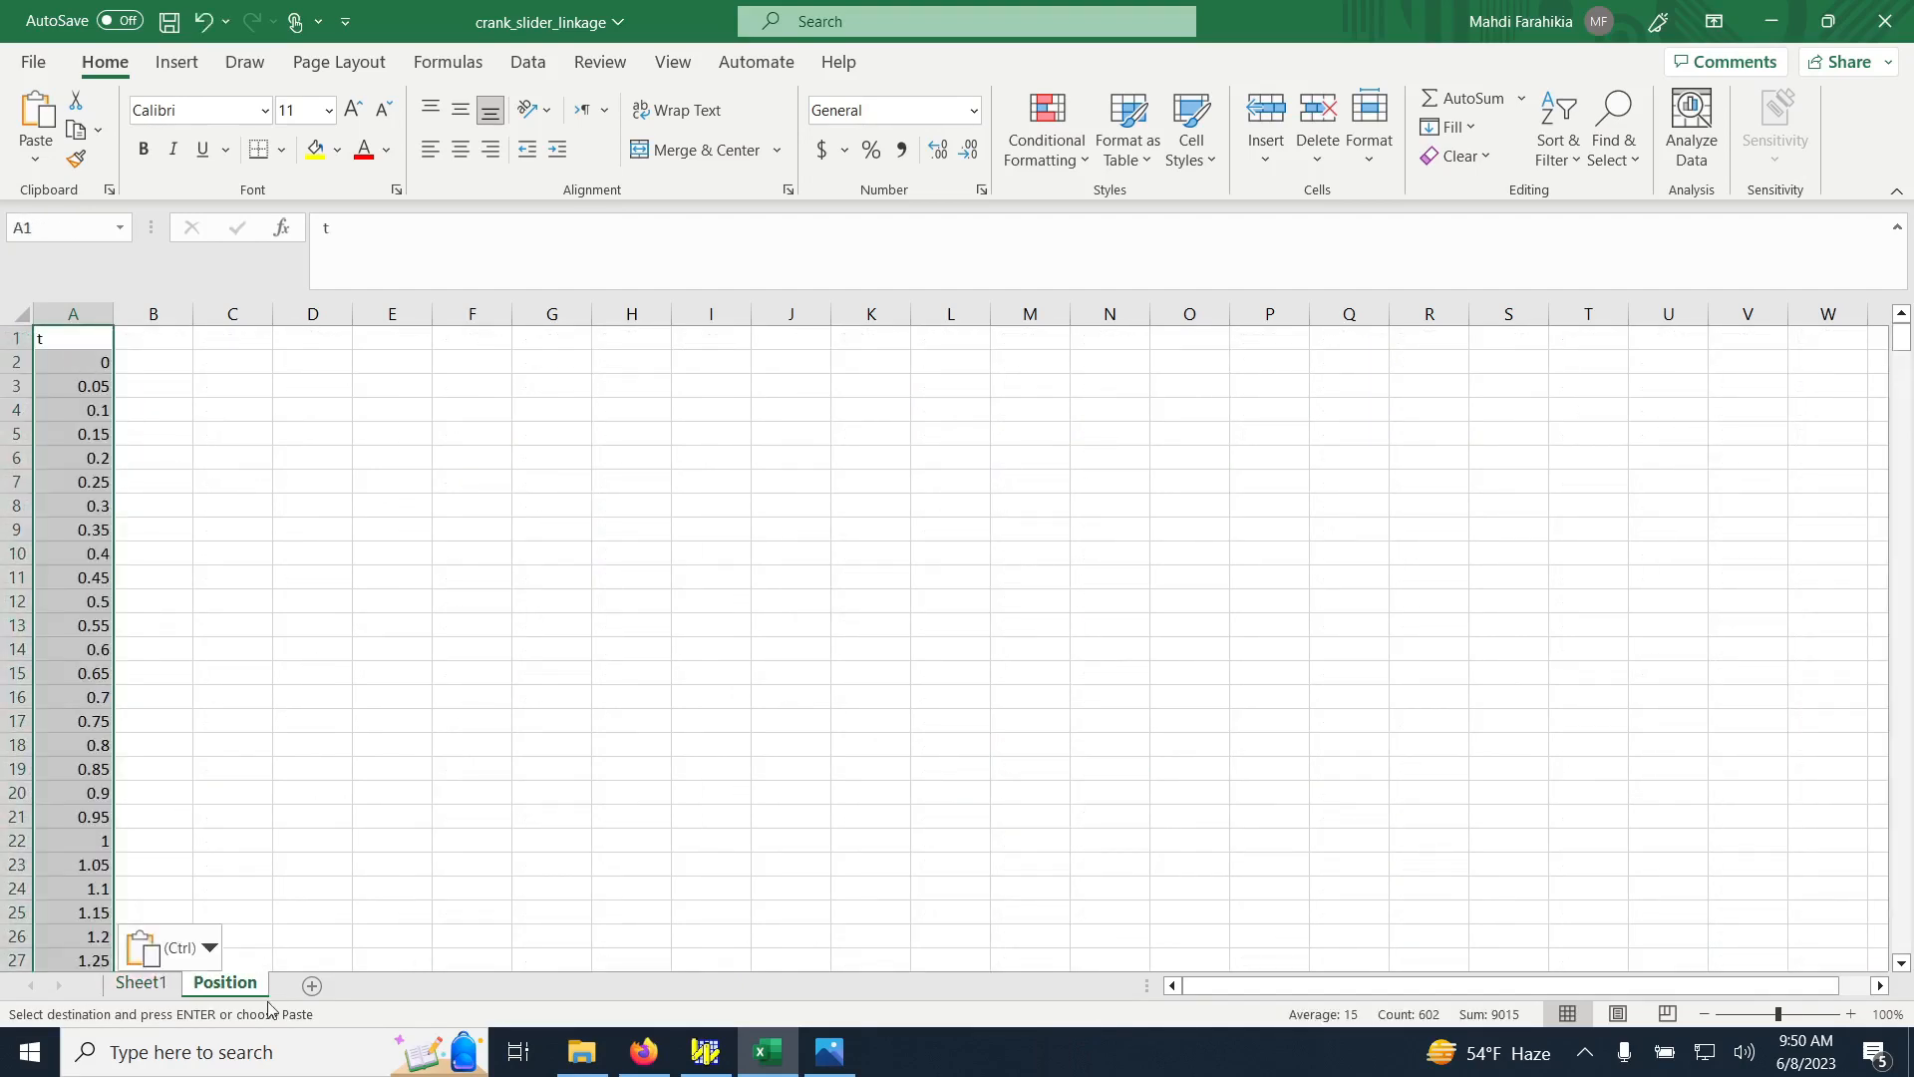
Copy the full rot column of Crank 1, including its header in D4, from Sheet1 into the Position sheet starting at B1
left_click(142, 987)
scroll(369, 574, "up", 15)
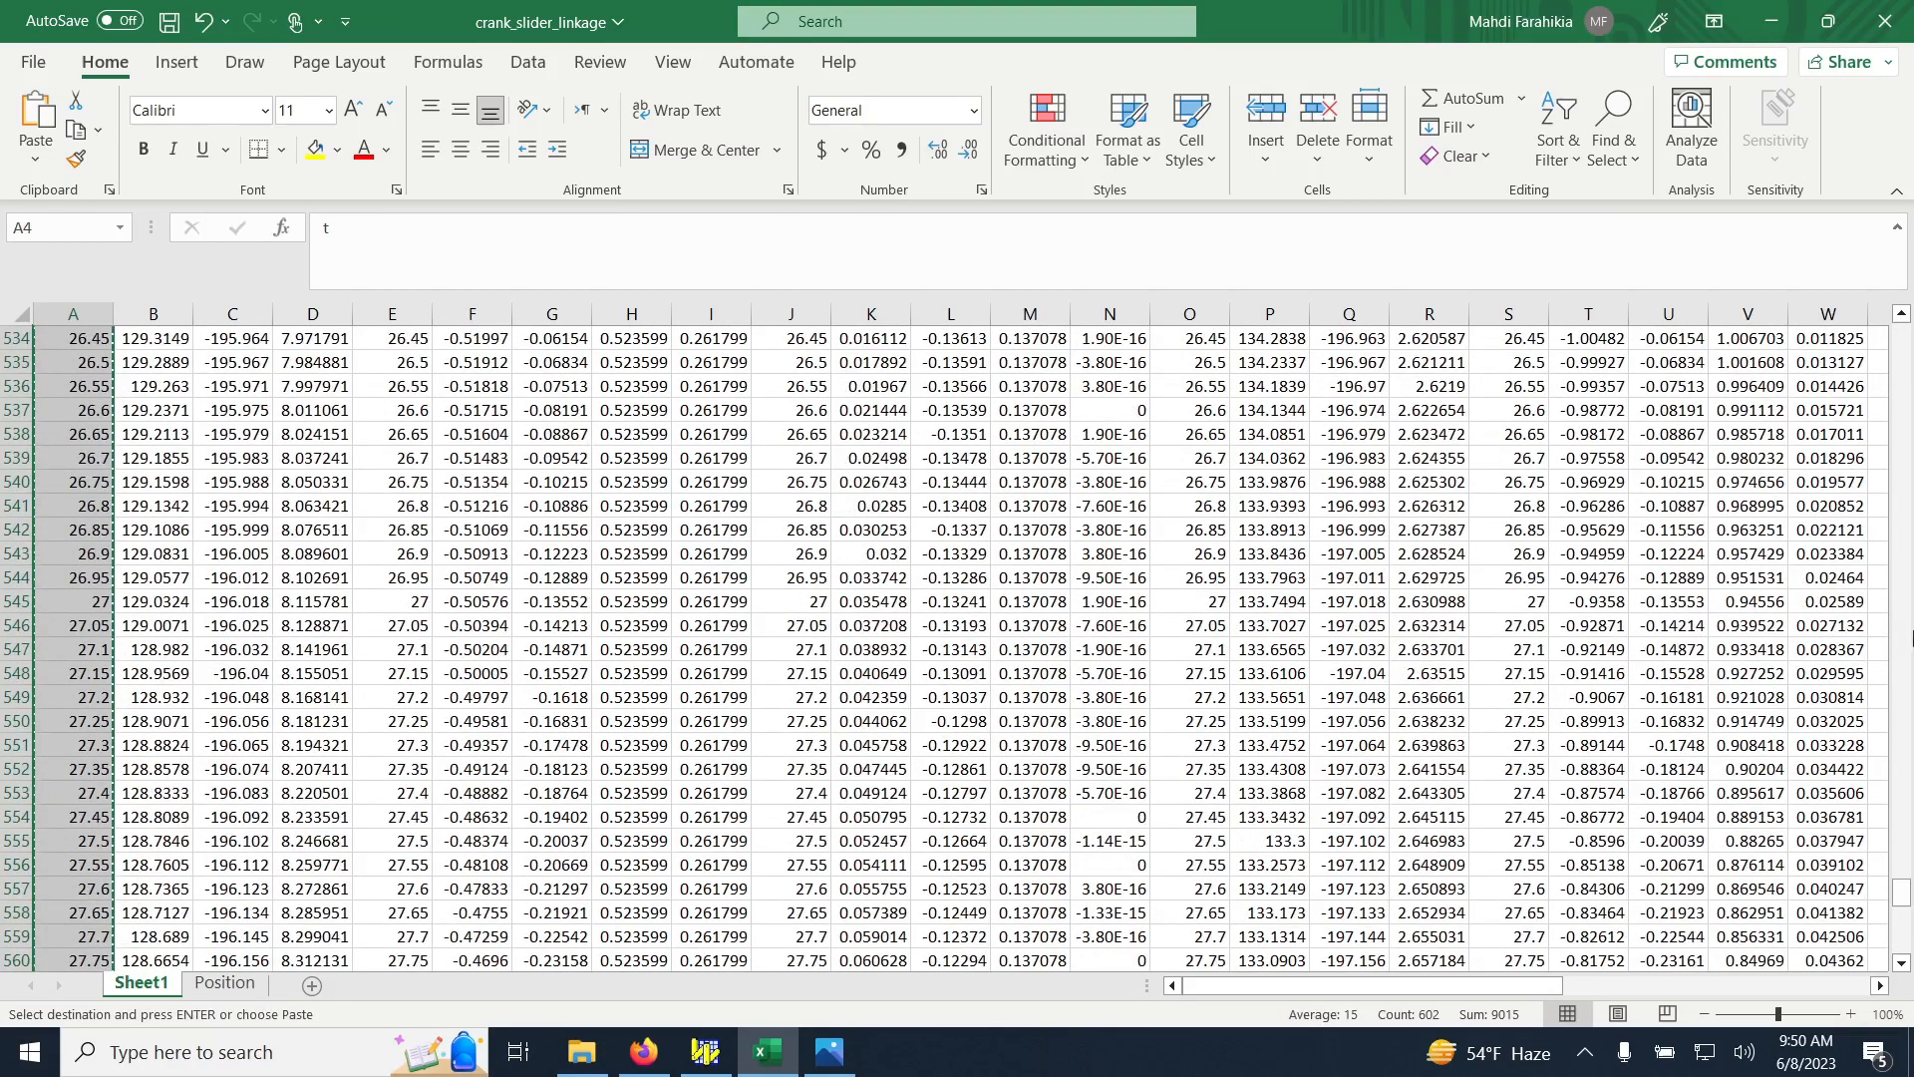
left_click_drag(1901, 892, 1901, 339)
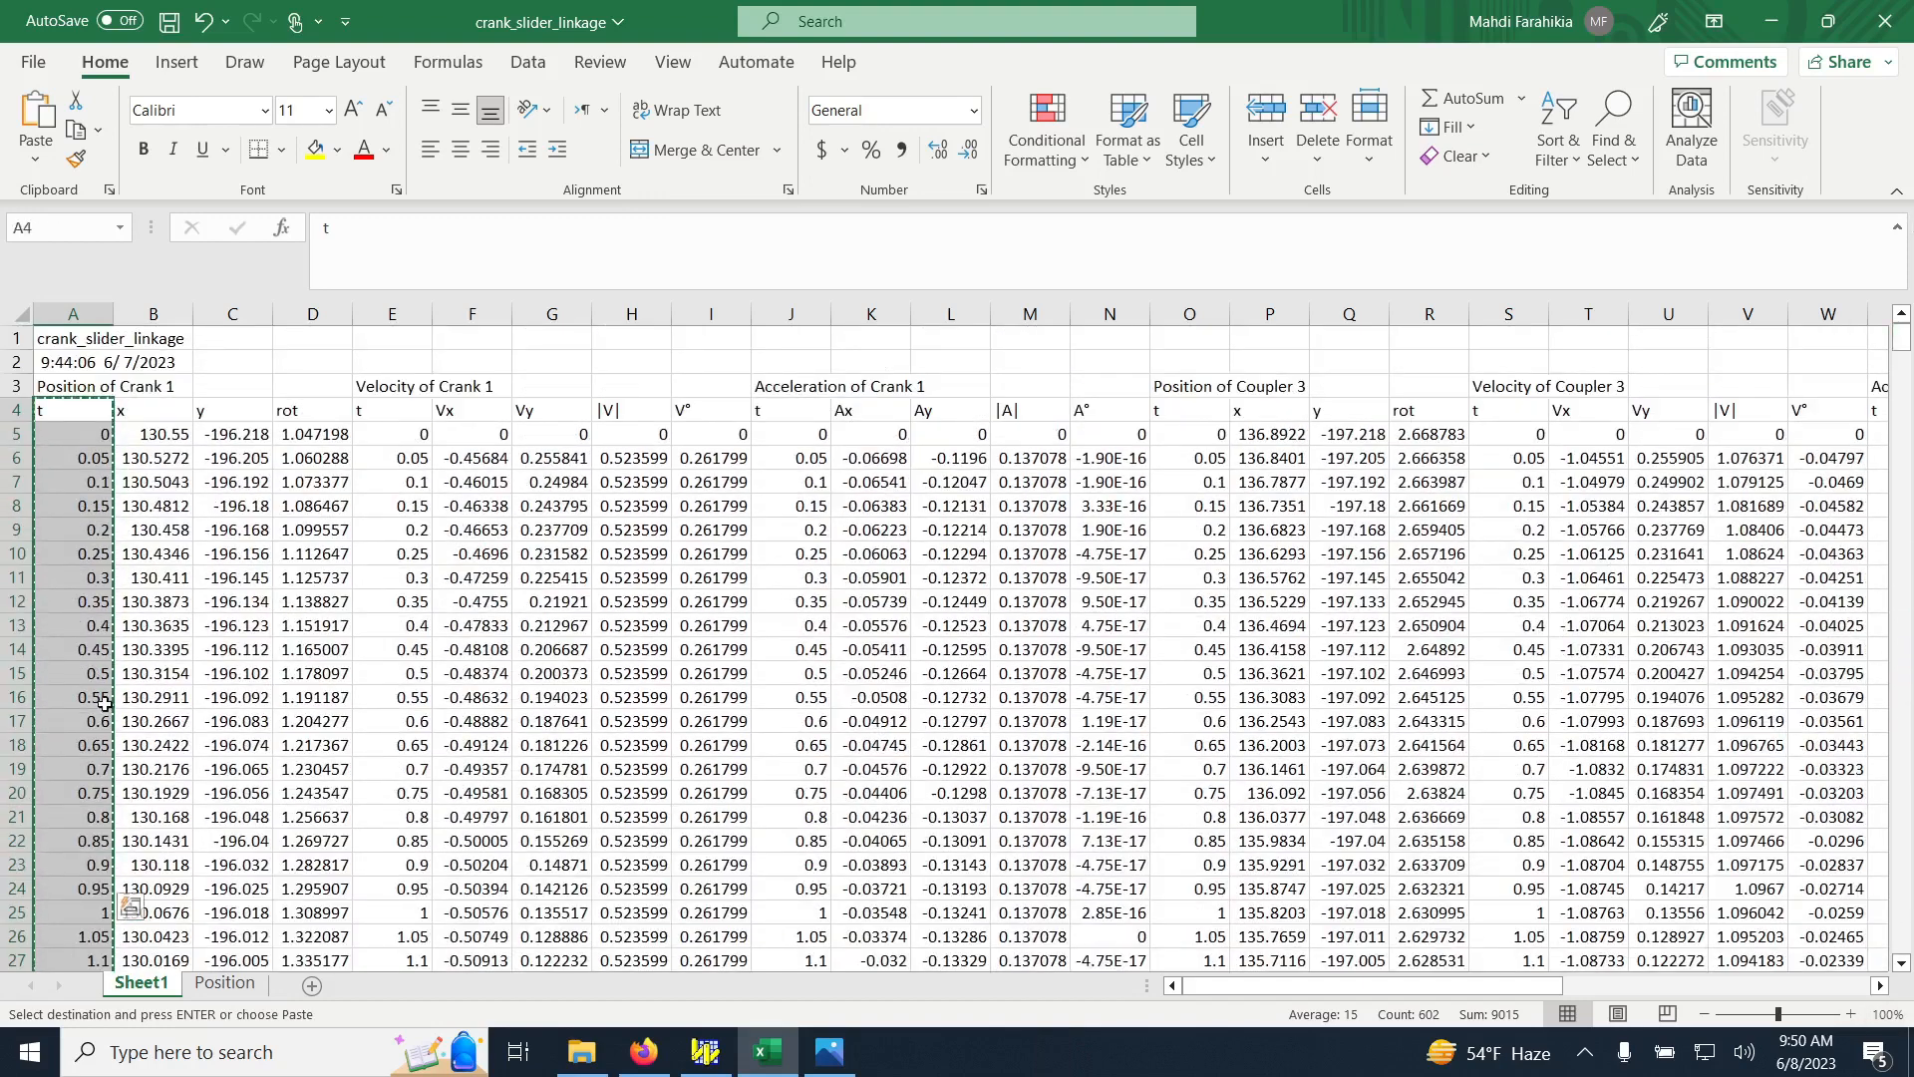
left_click(312, 411)
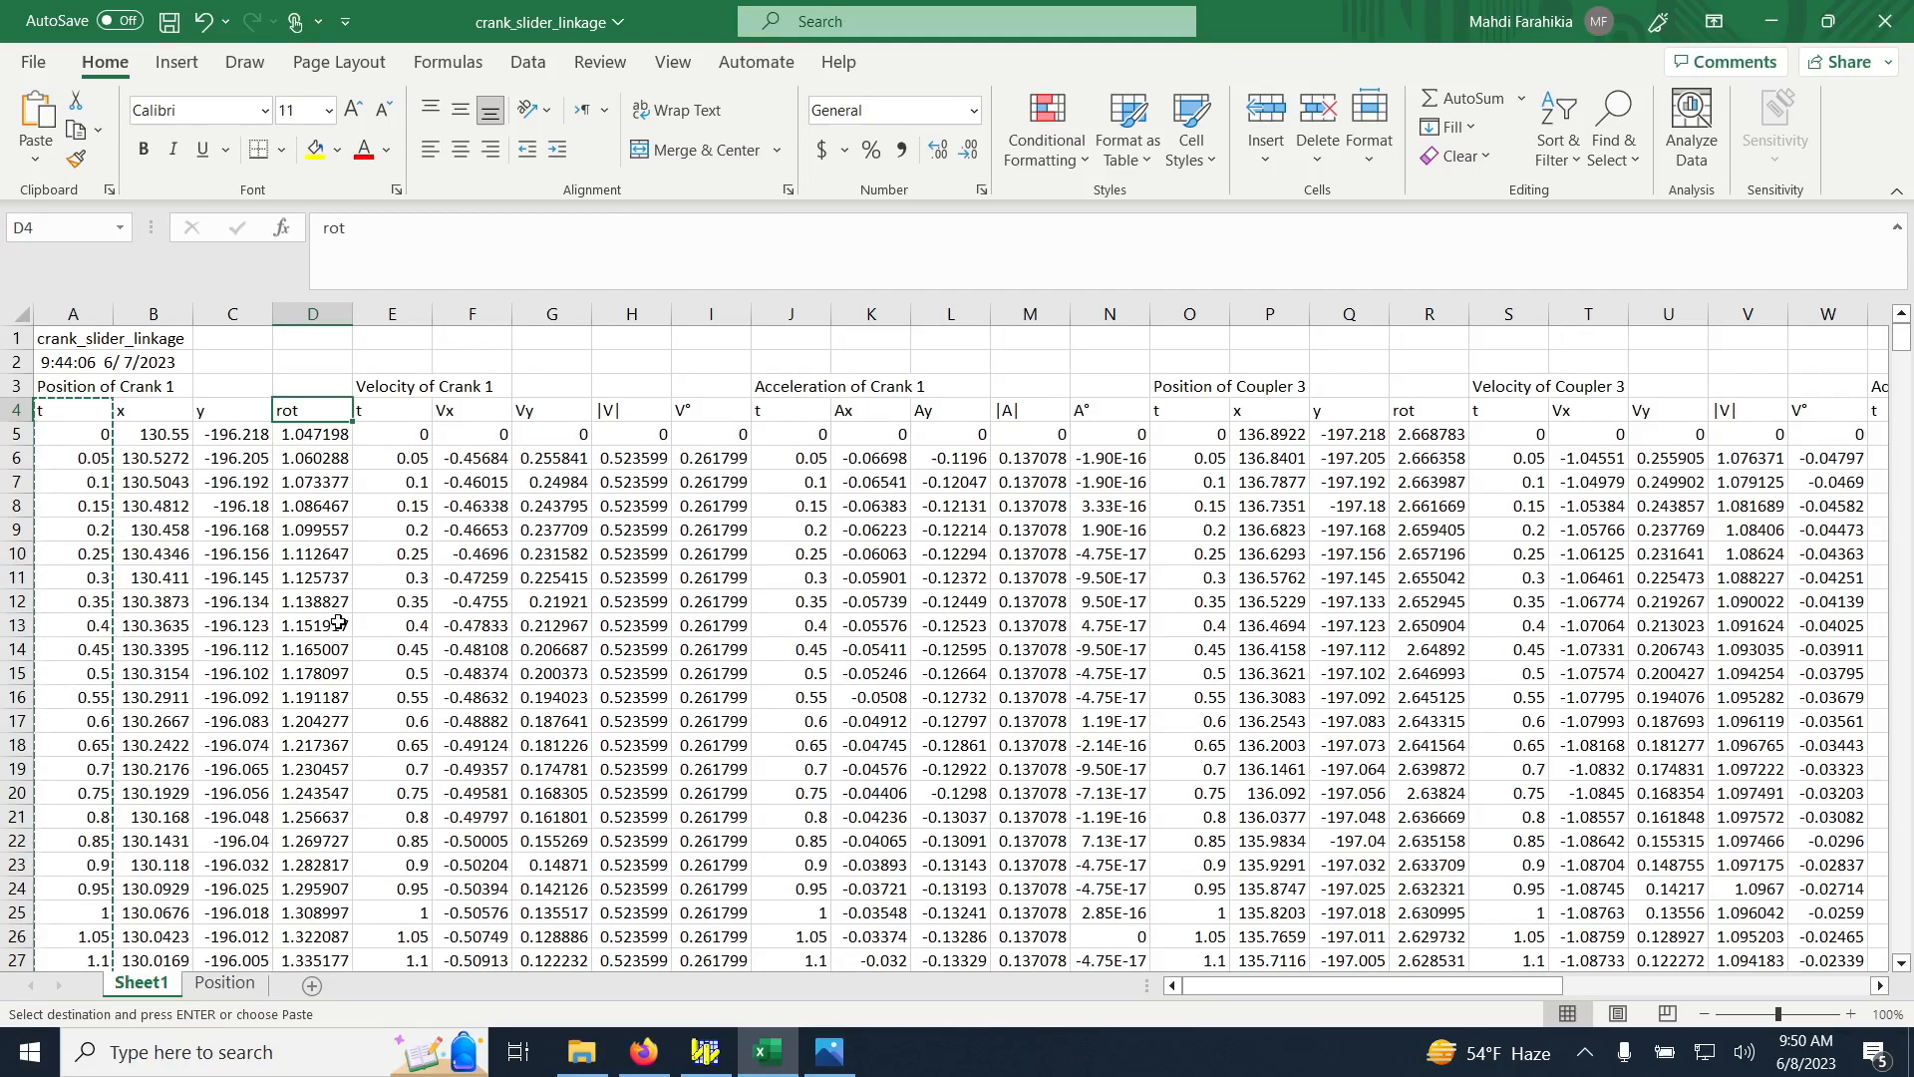
key("ctrl+shift+Down")
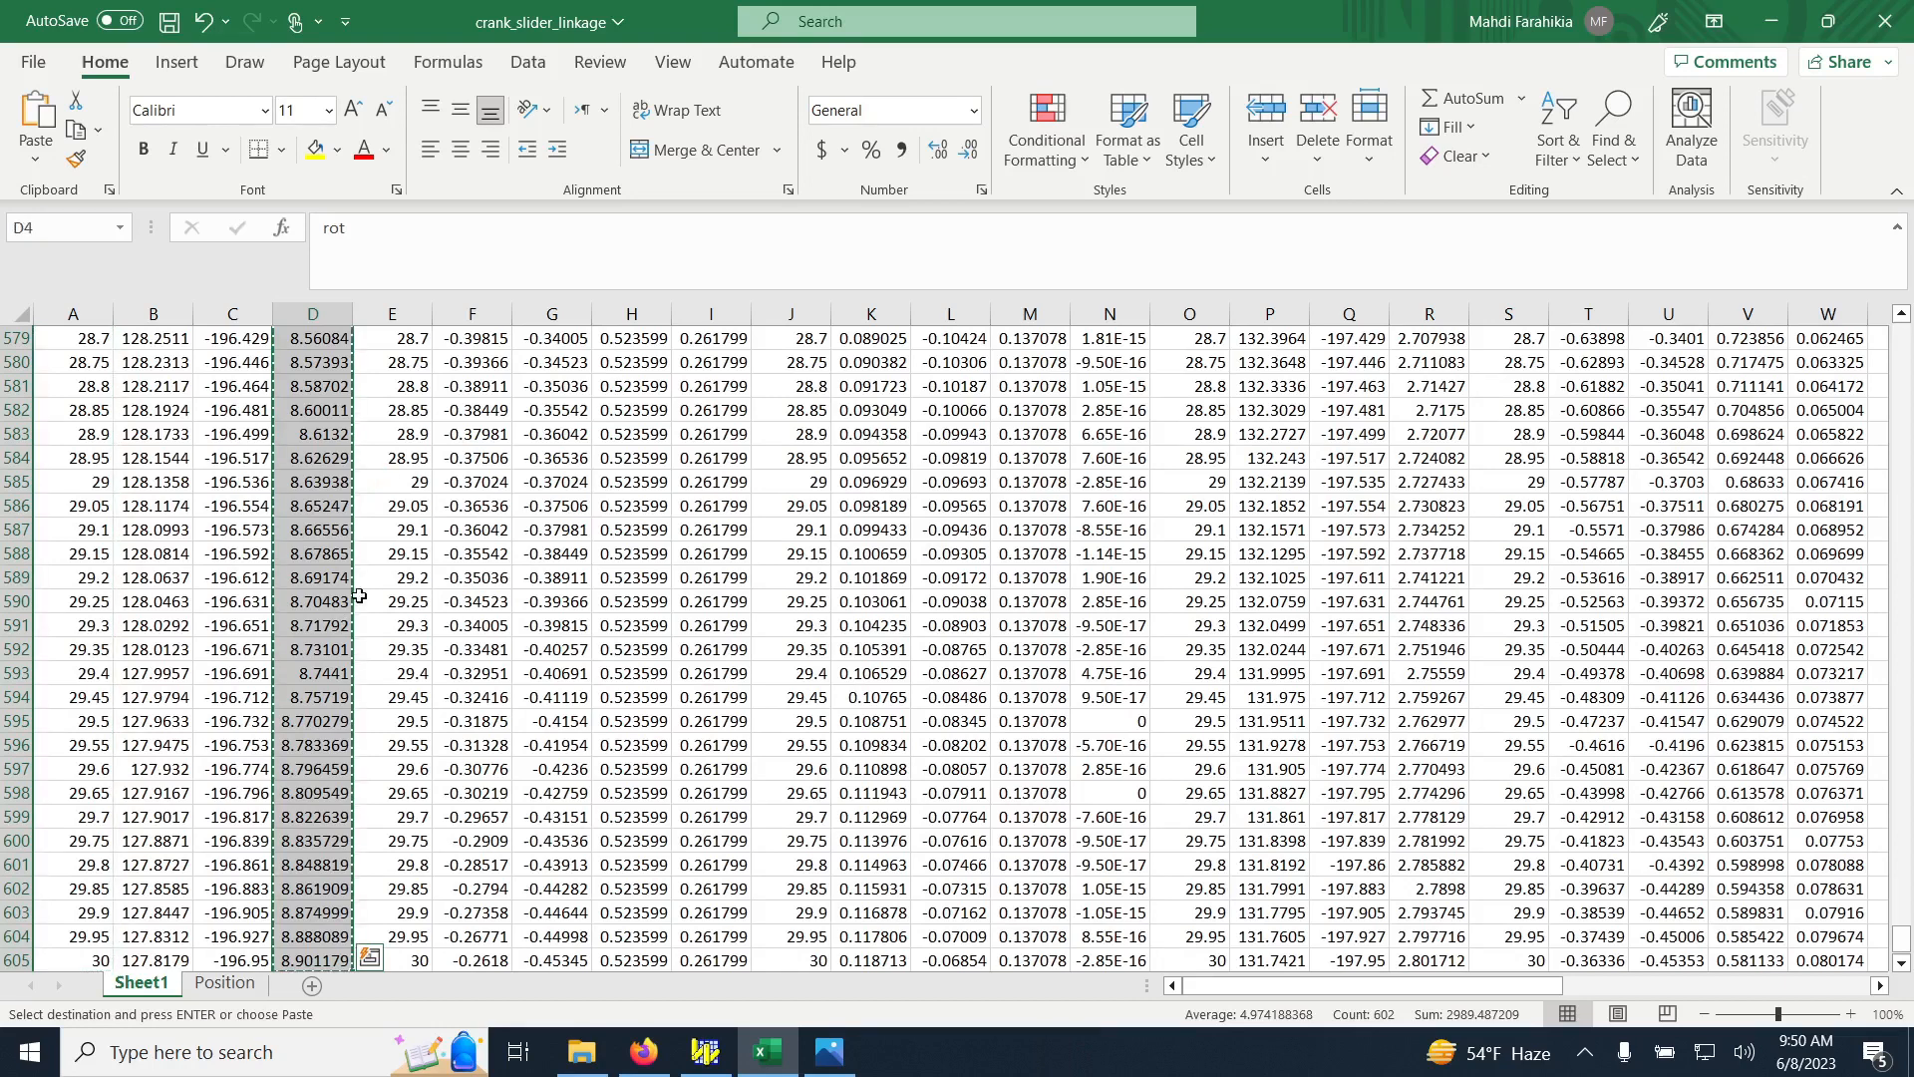
left_click(225, 982)
left_click(146, 344)
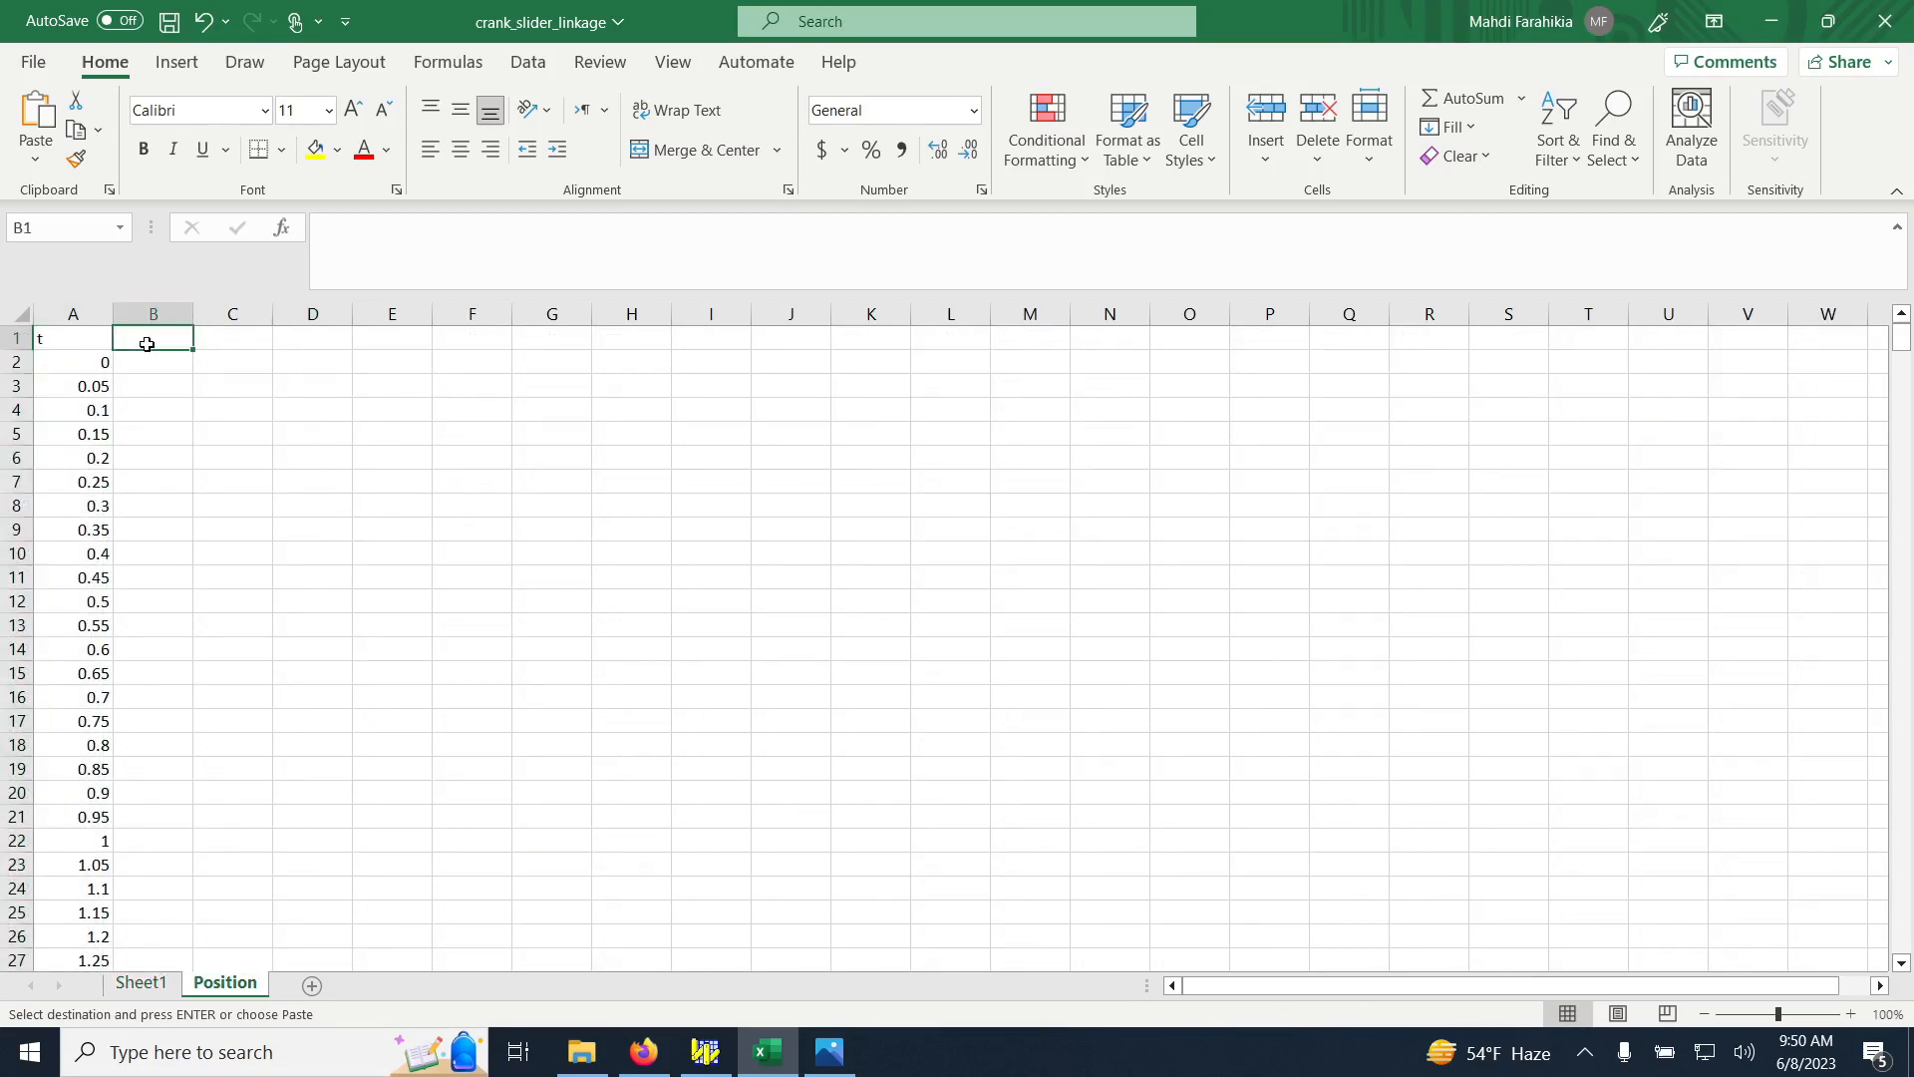
key("ctrl+v")
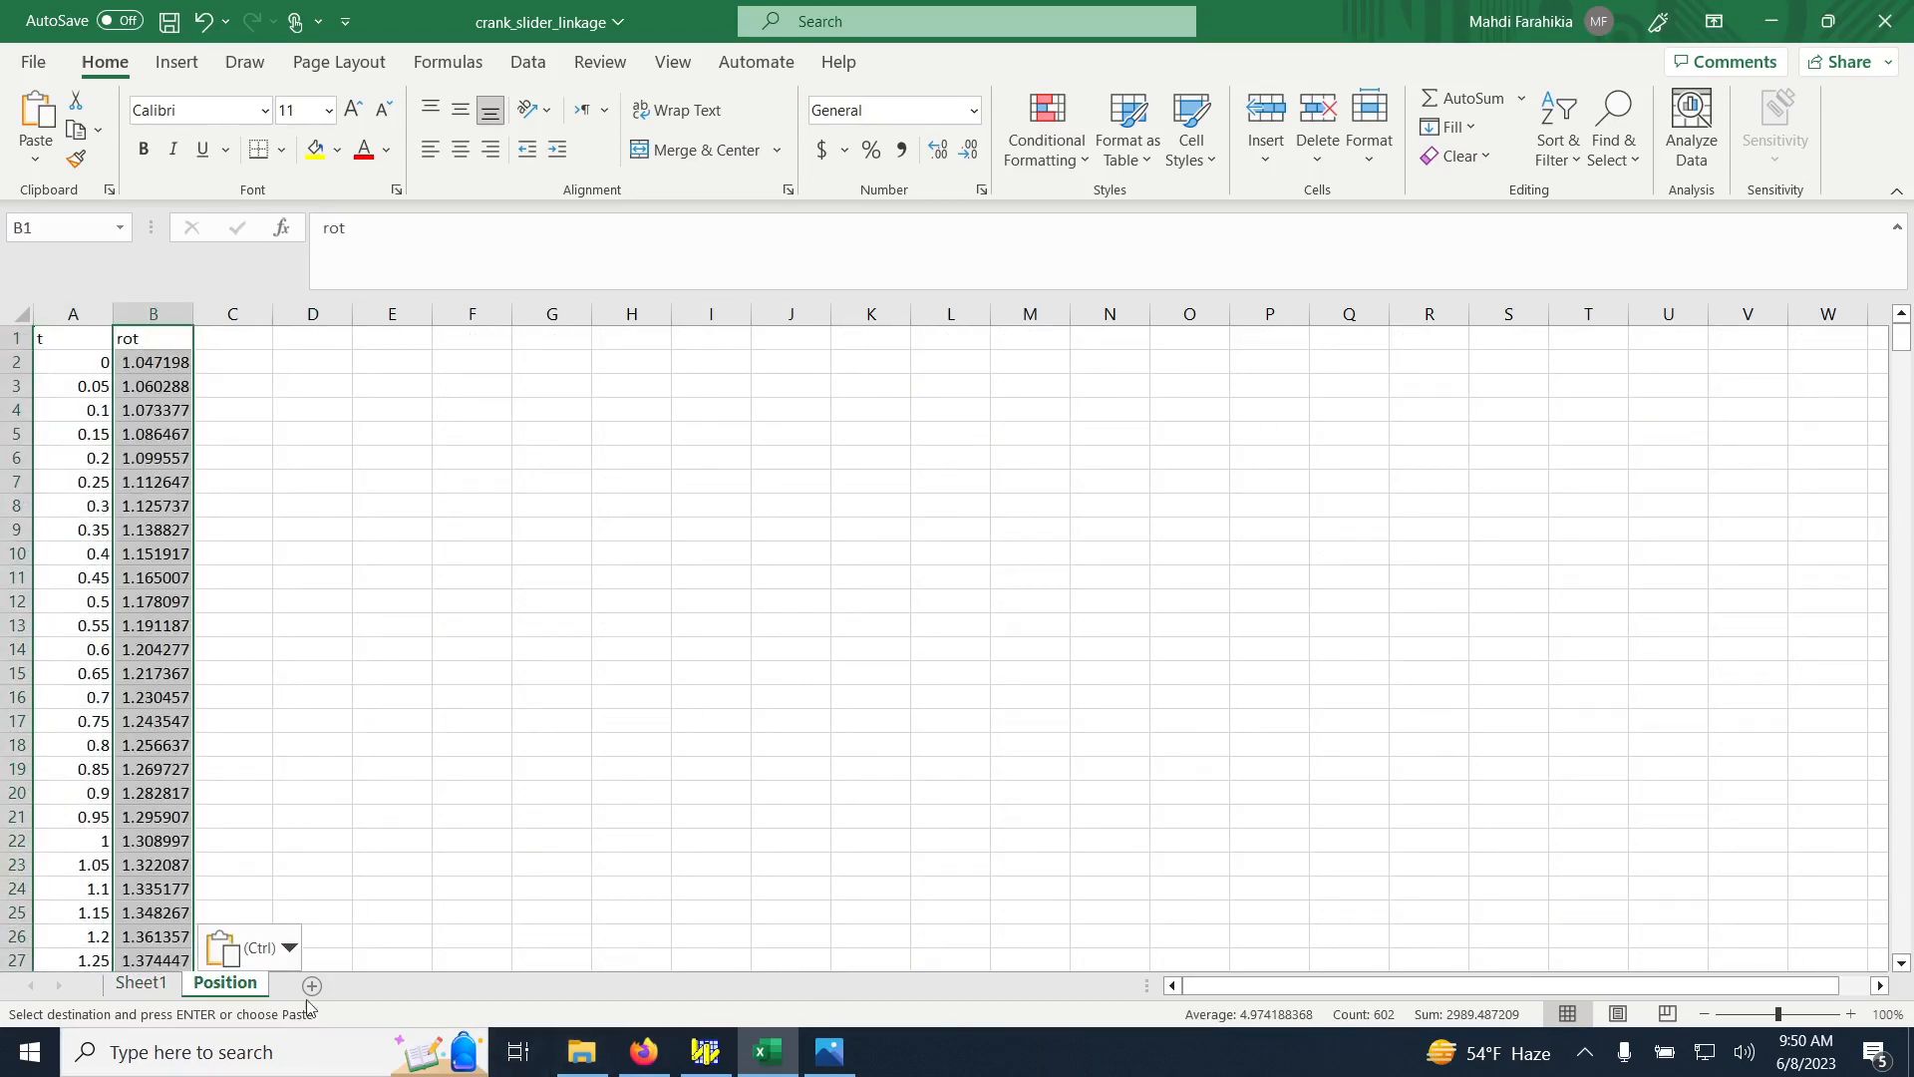
Copy the full rot column of Coupler 3, including its header in R4, from Sheet1 into the Position sheet starting at C1
left_click(149, 988)
scroll(1009, 595, "up", 6)
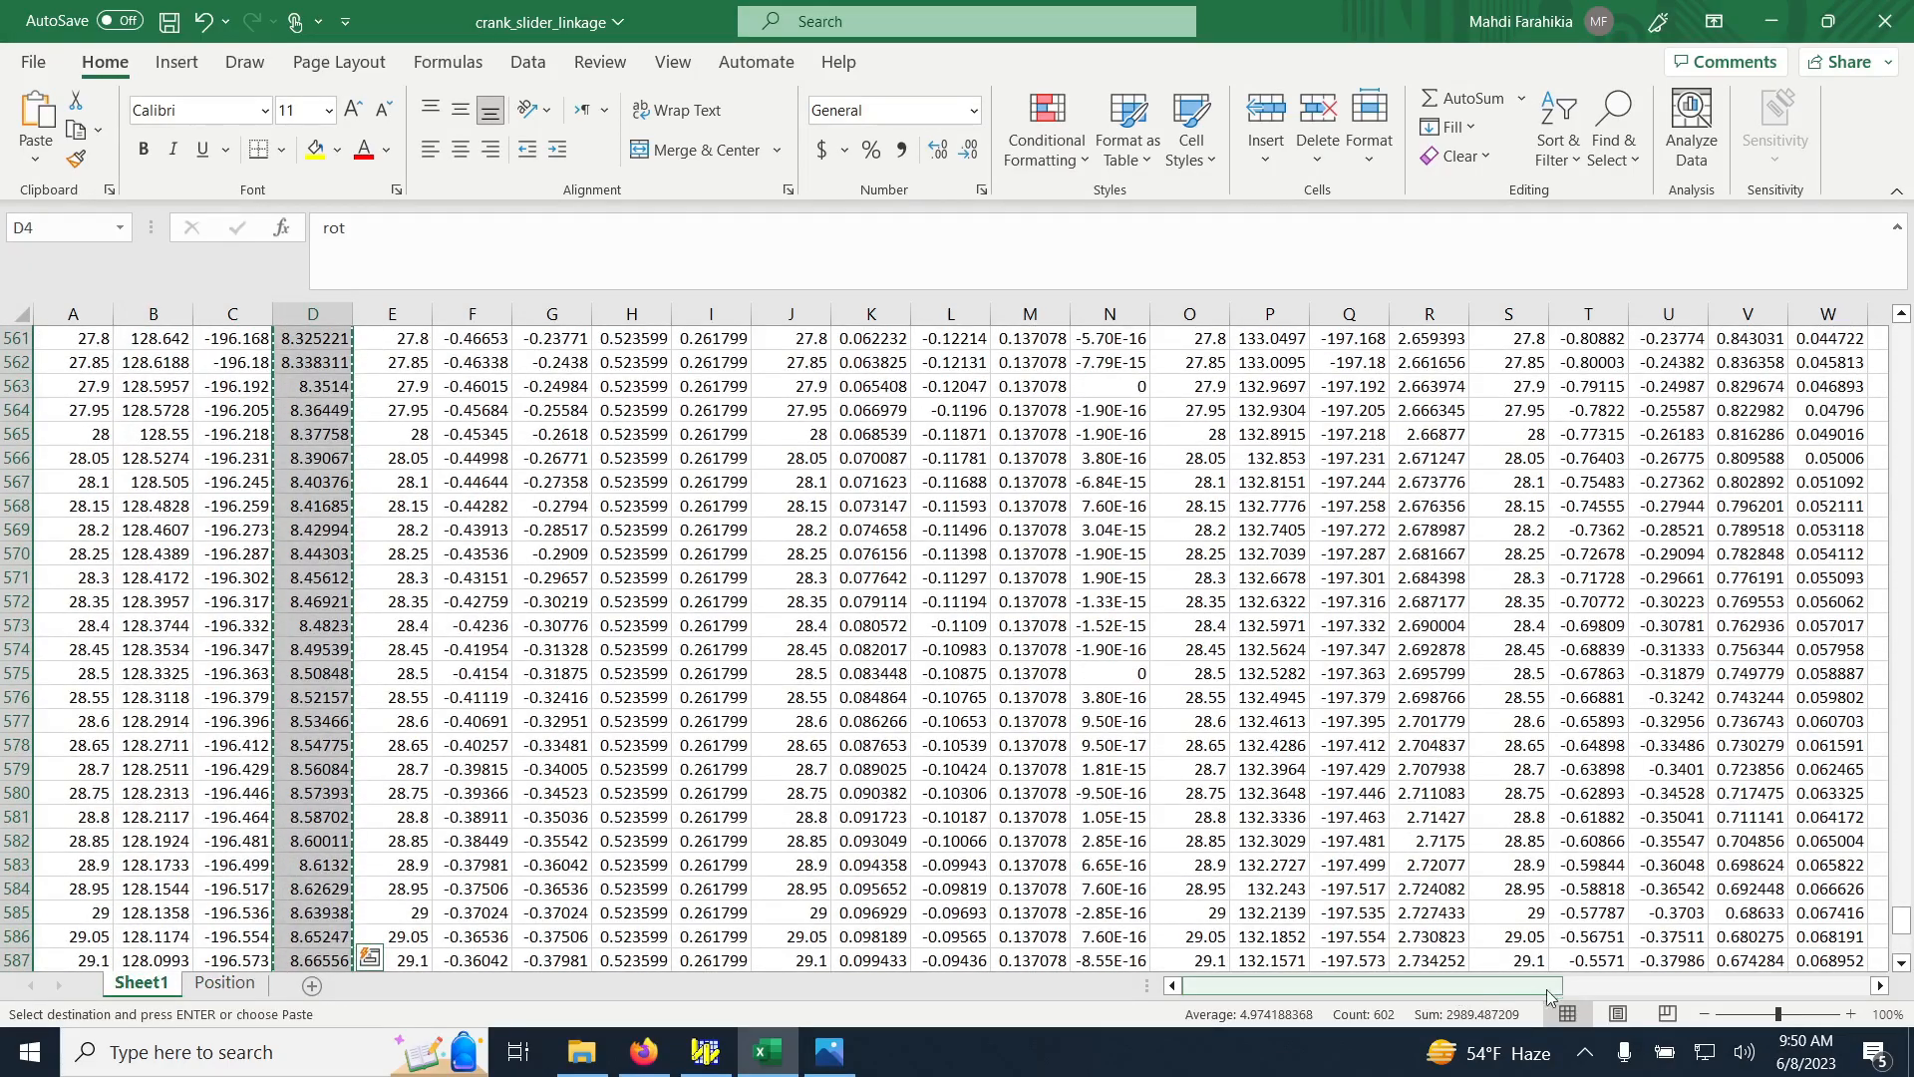
left_click_drag(1481, 987, 1637, 990)
left_click_drag(1901, 921, 1901, 340)
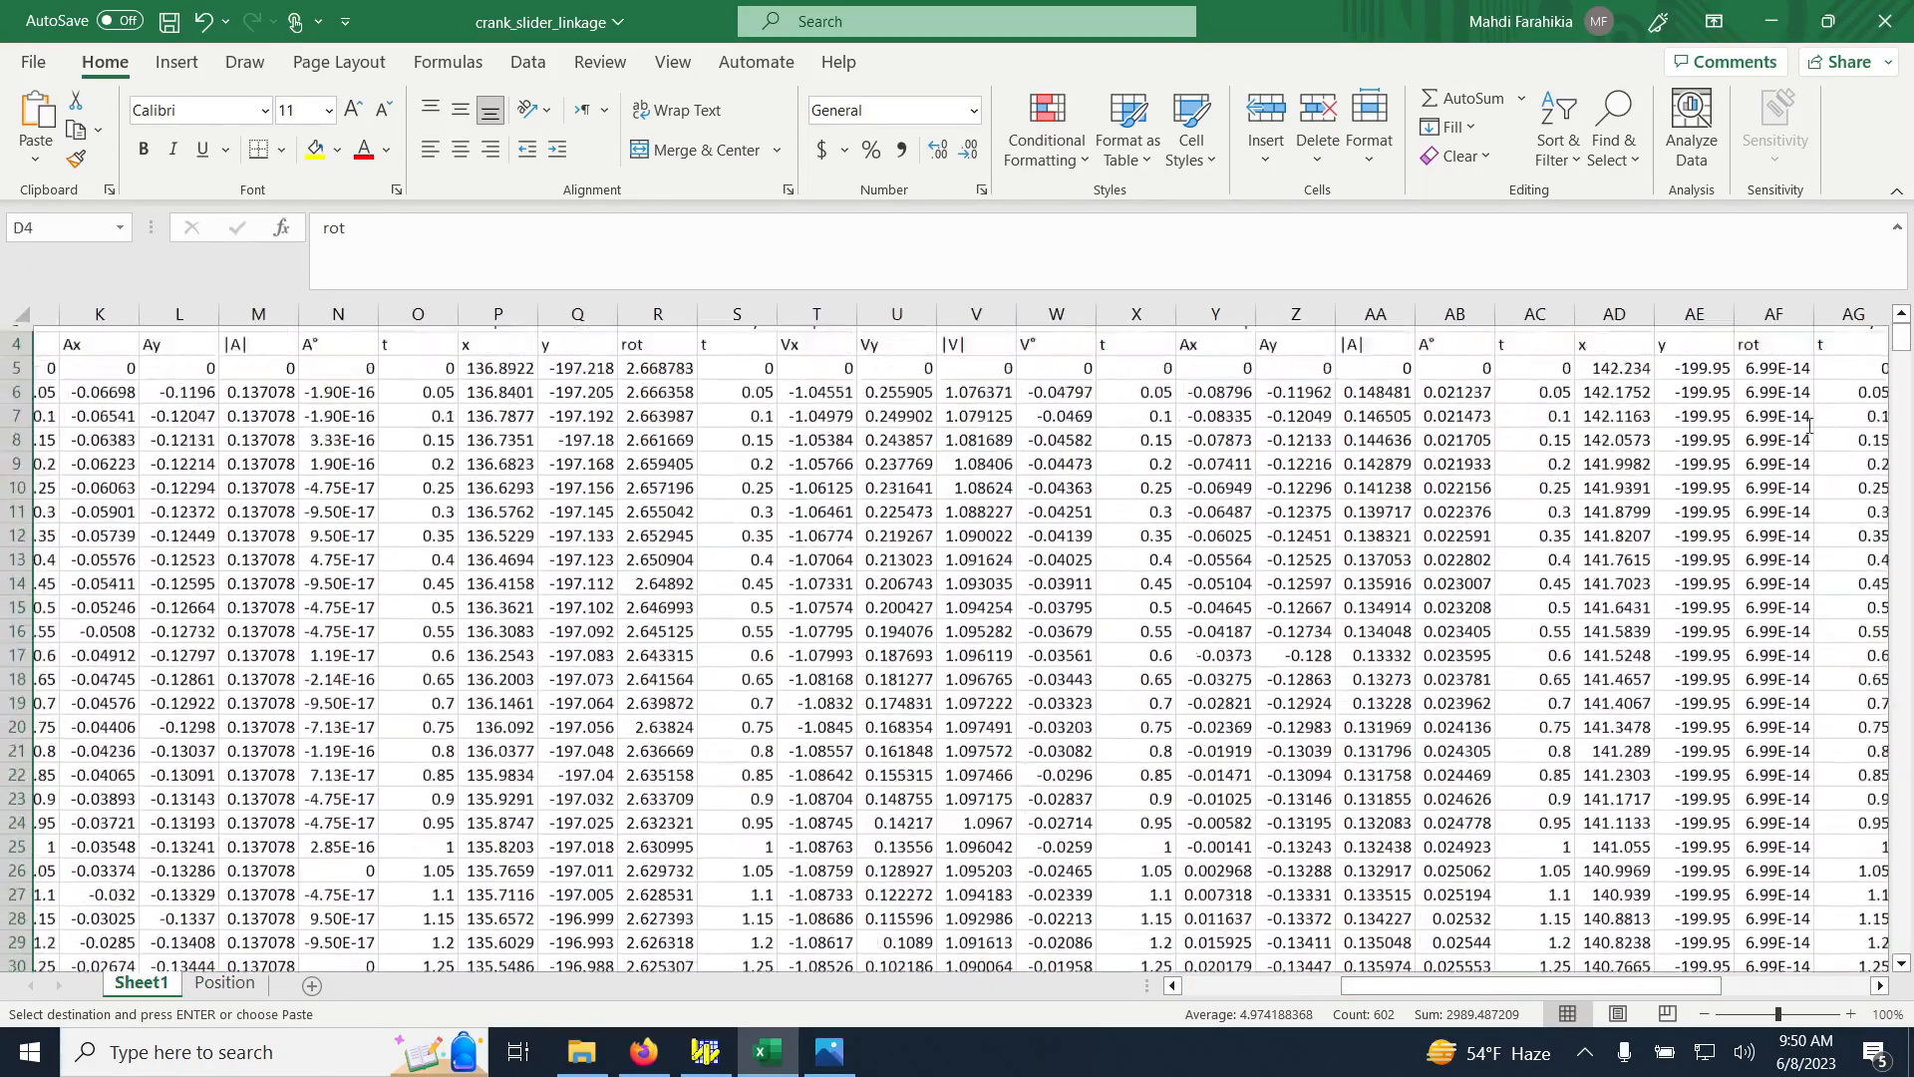
scroll(1425, 667, "up", 2)
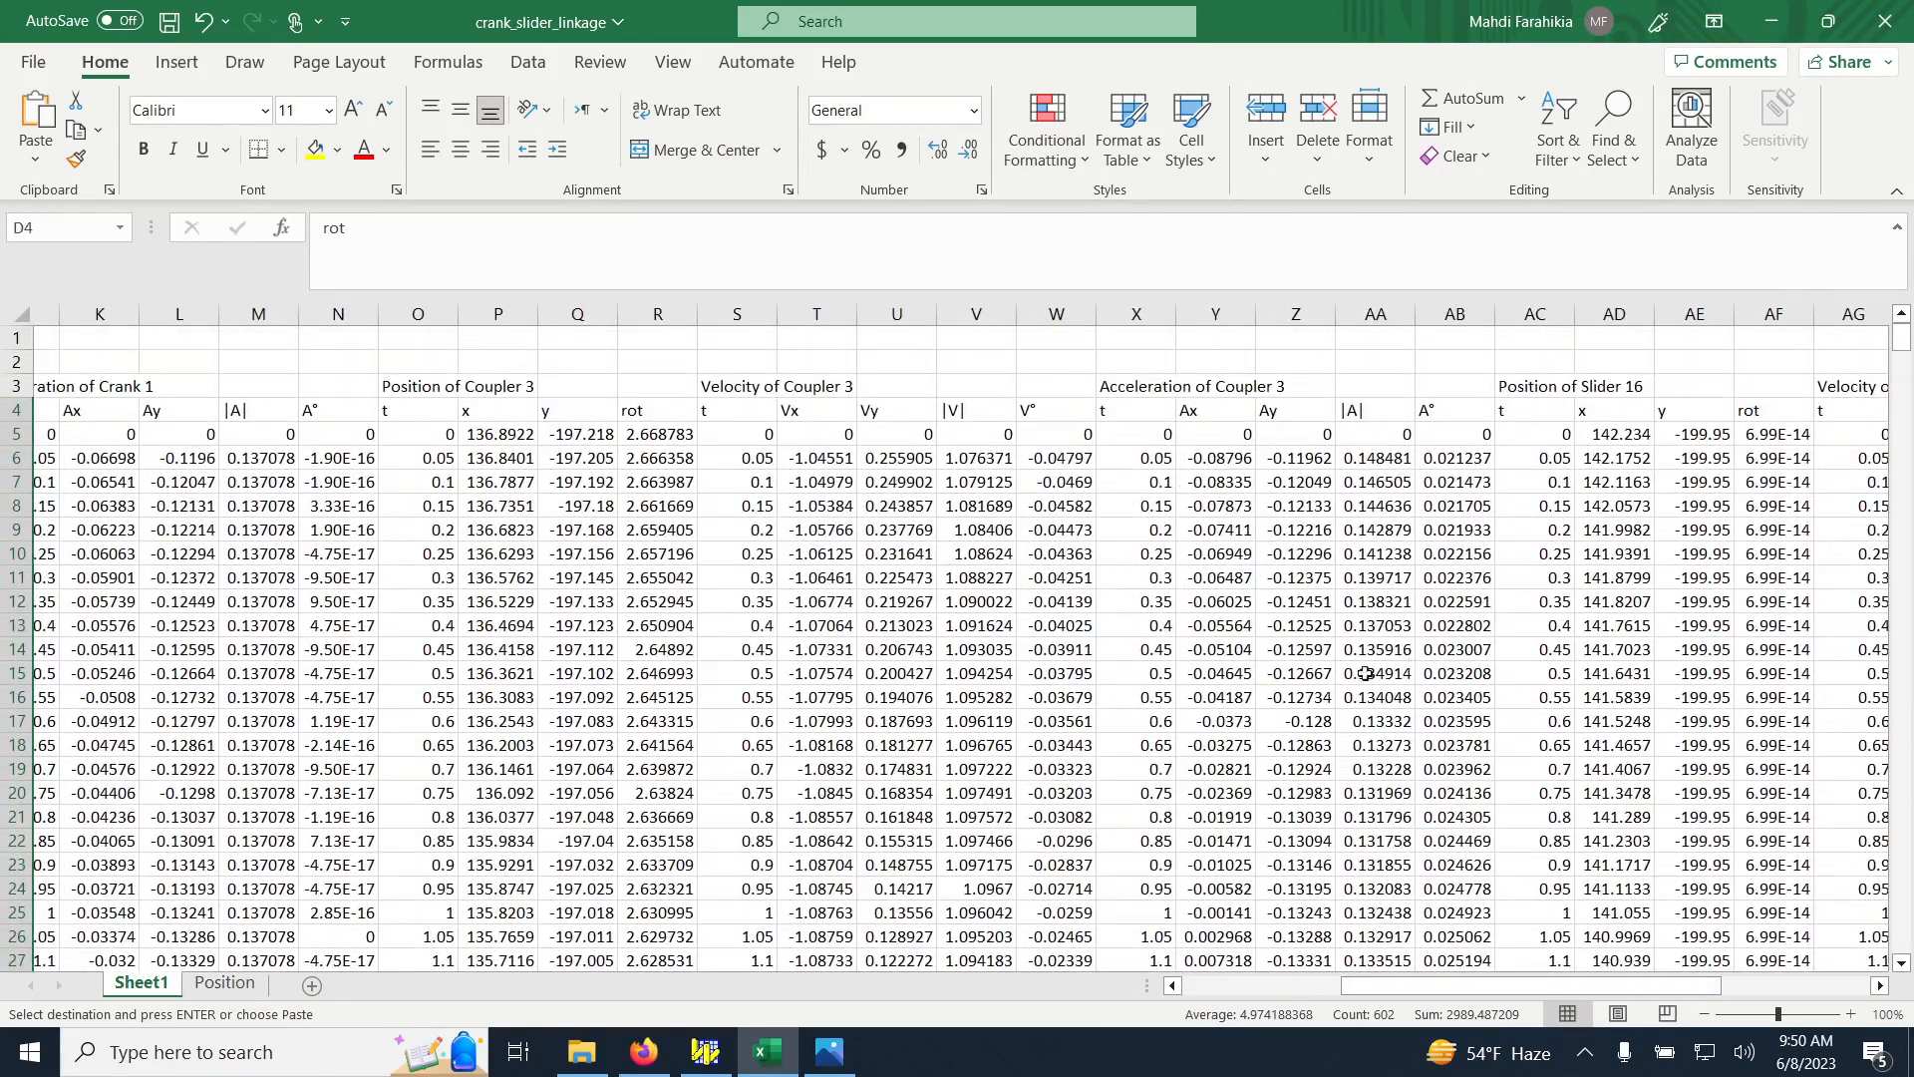
left_click(654, 416)
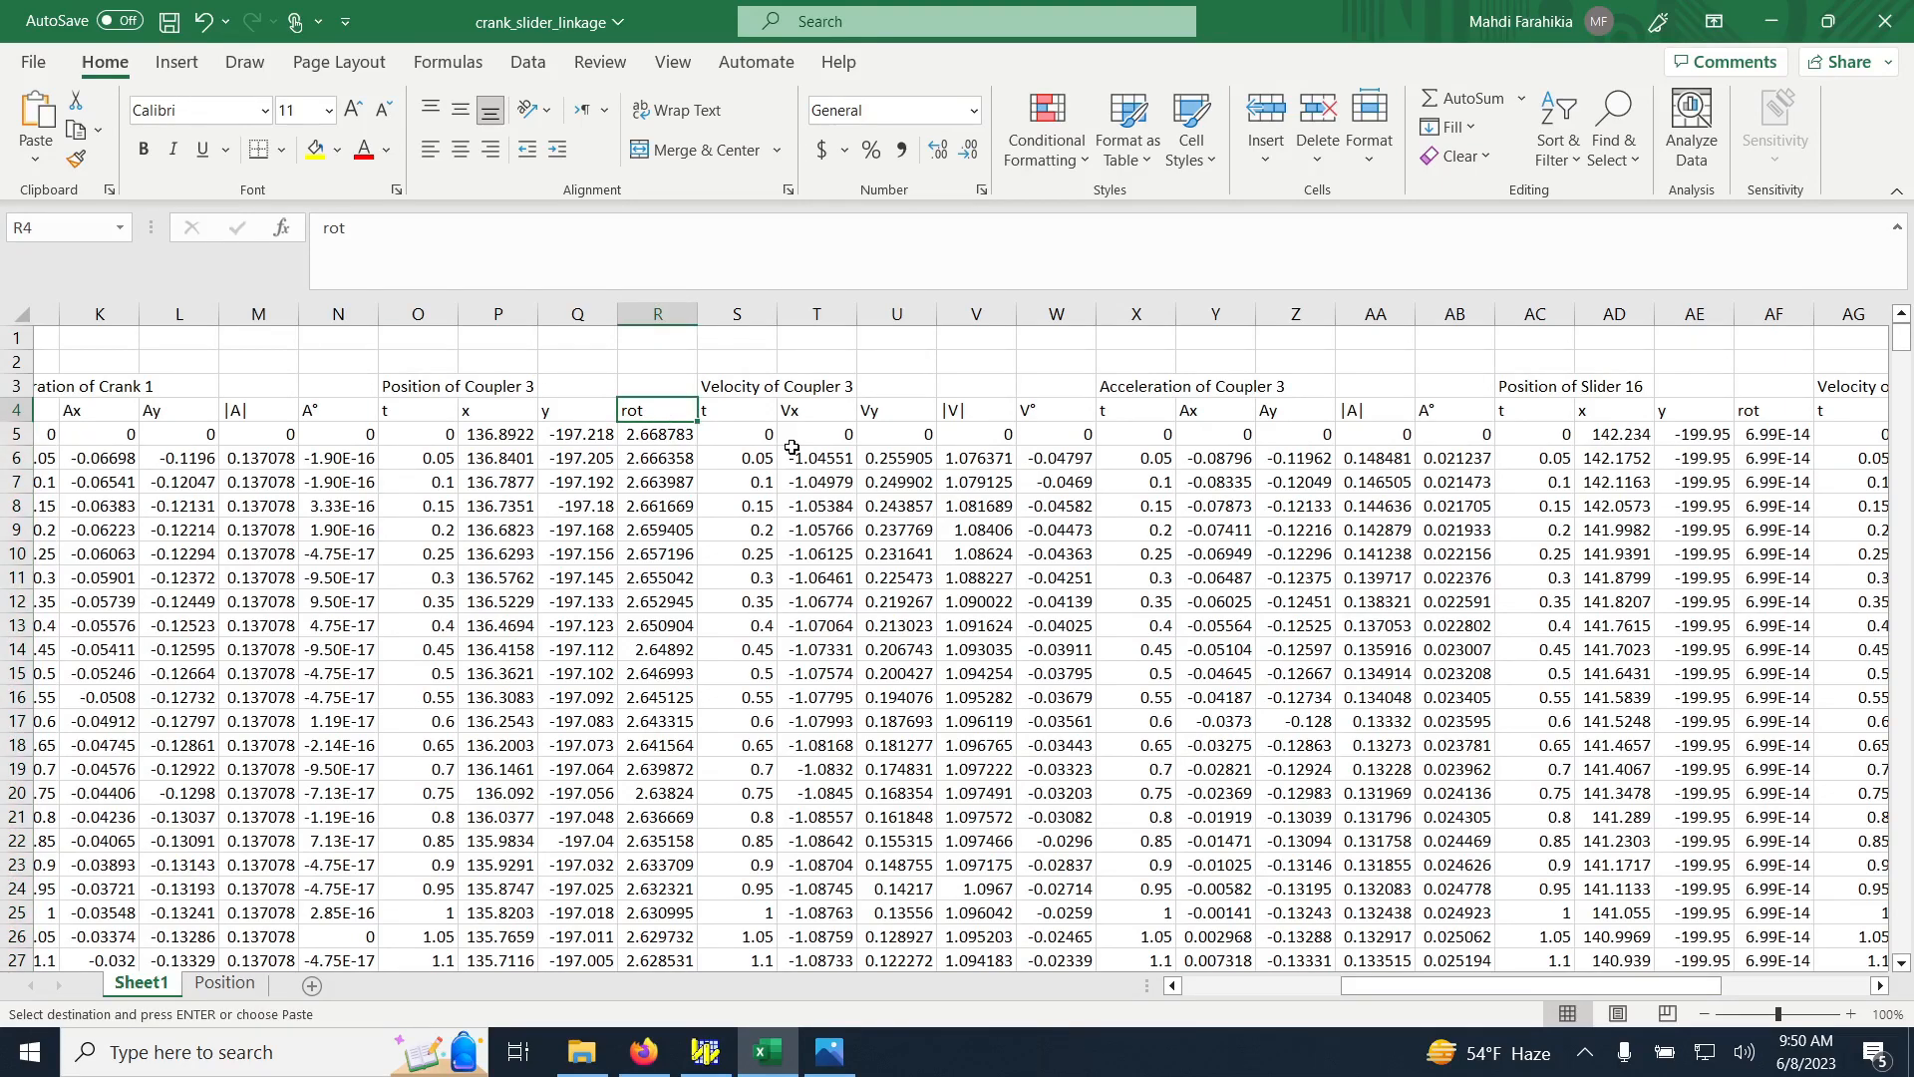
key("ctrl+shift+Down")
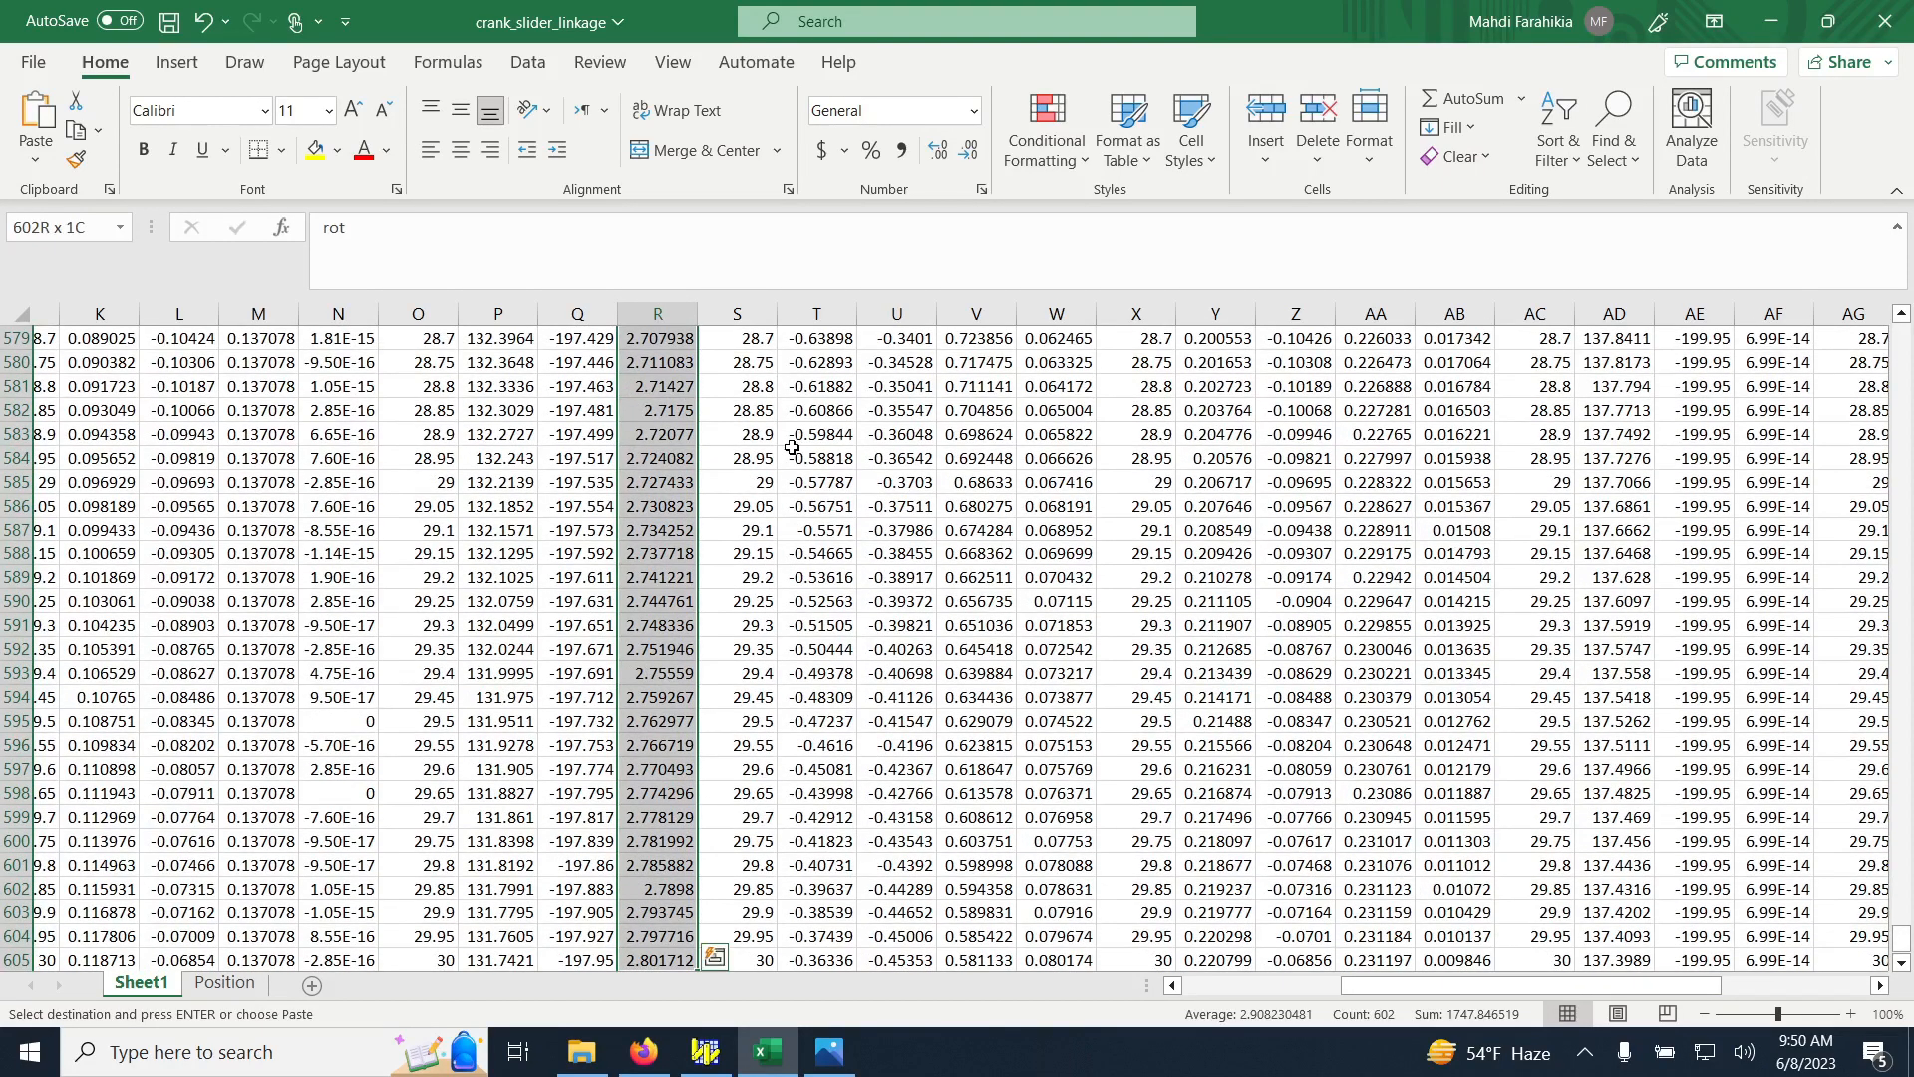
left_click(224, 983)
left_click(210, 343)
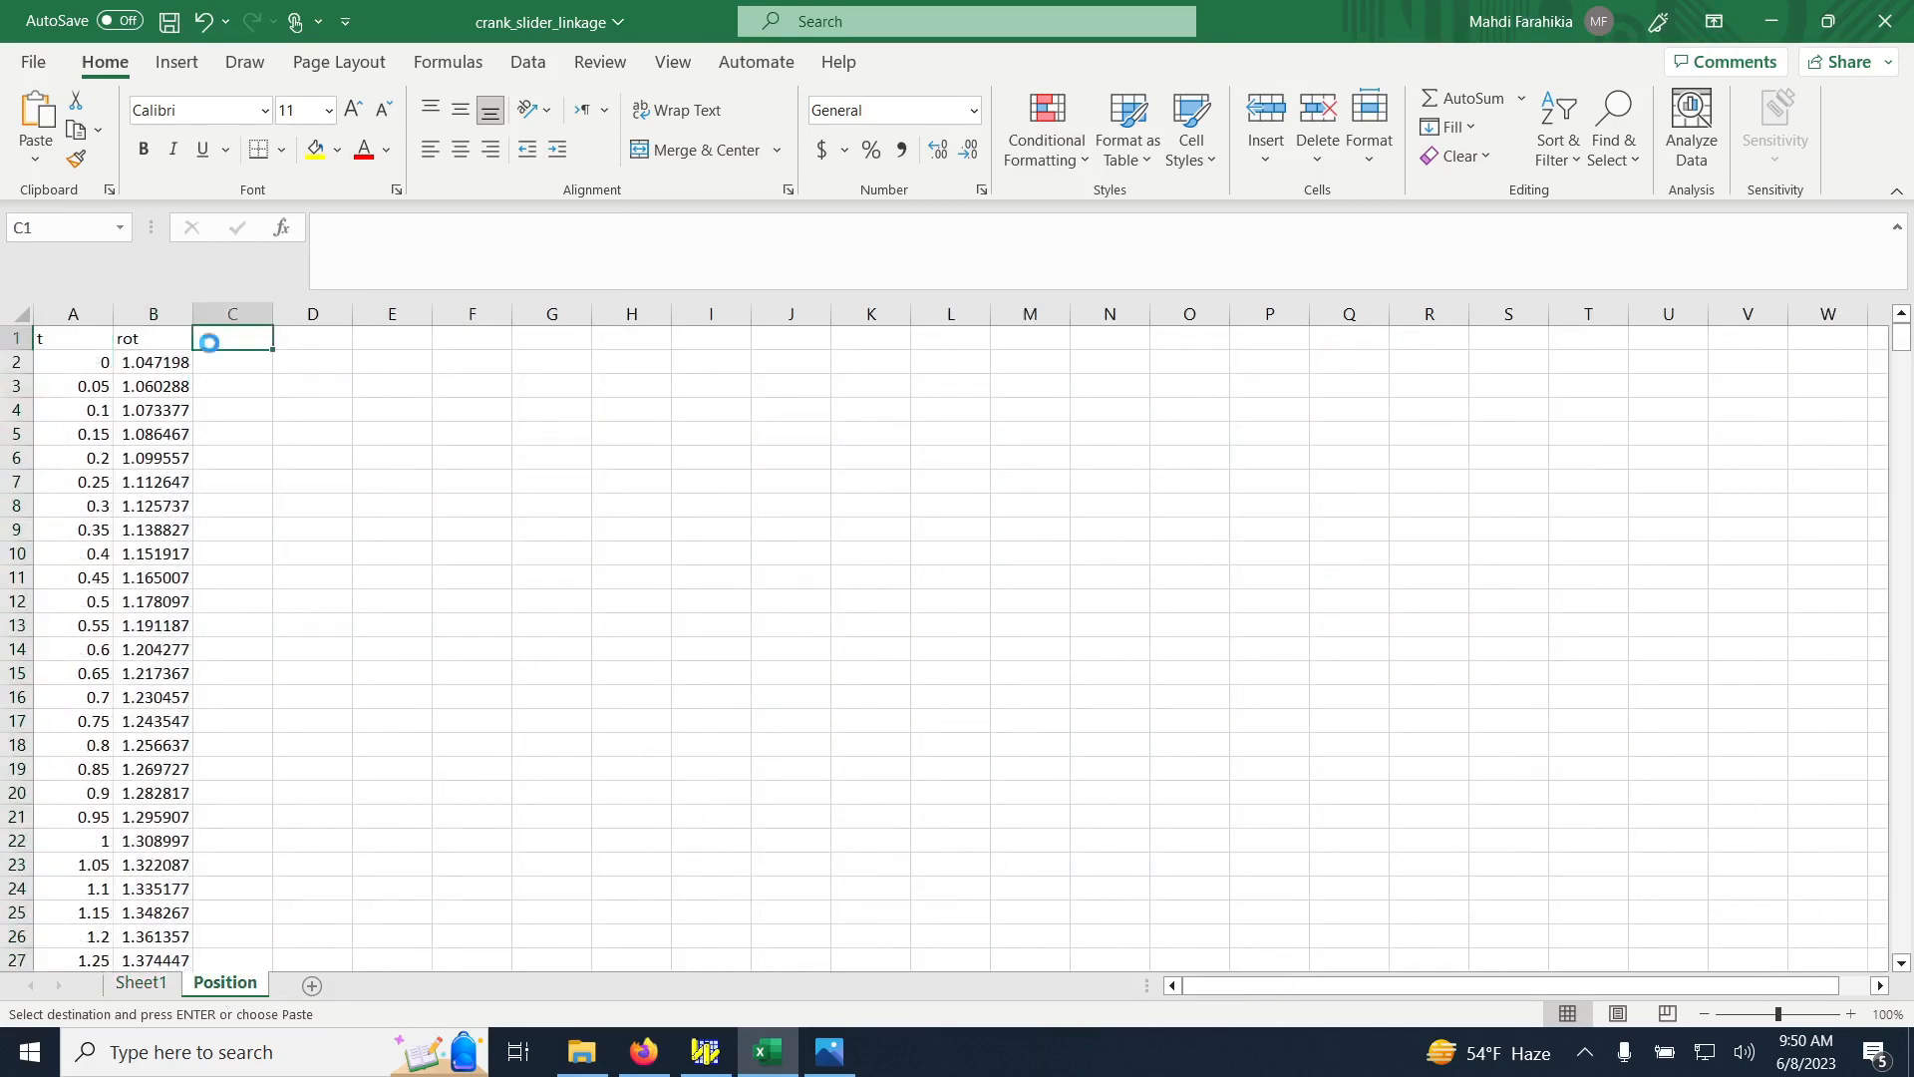
key("ctrl+v")
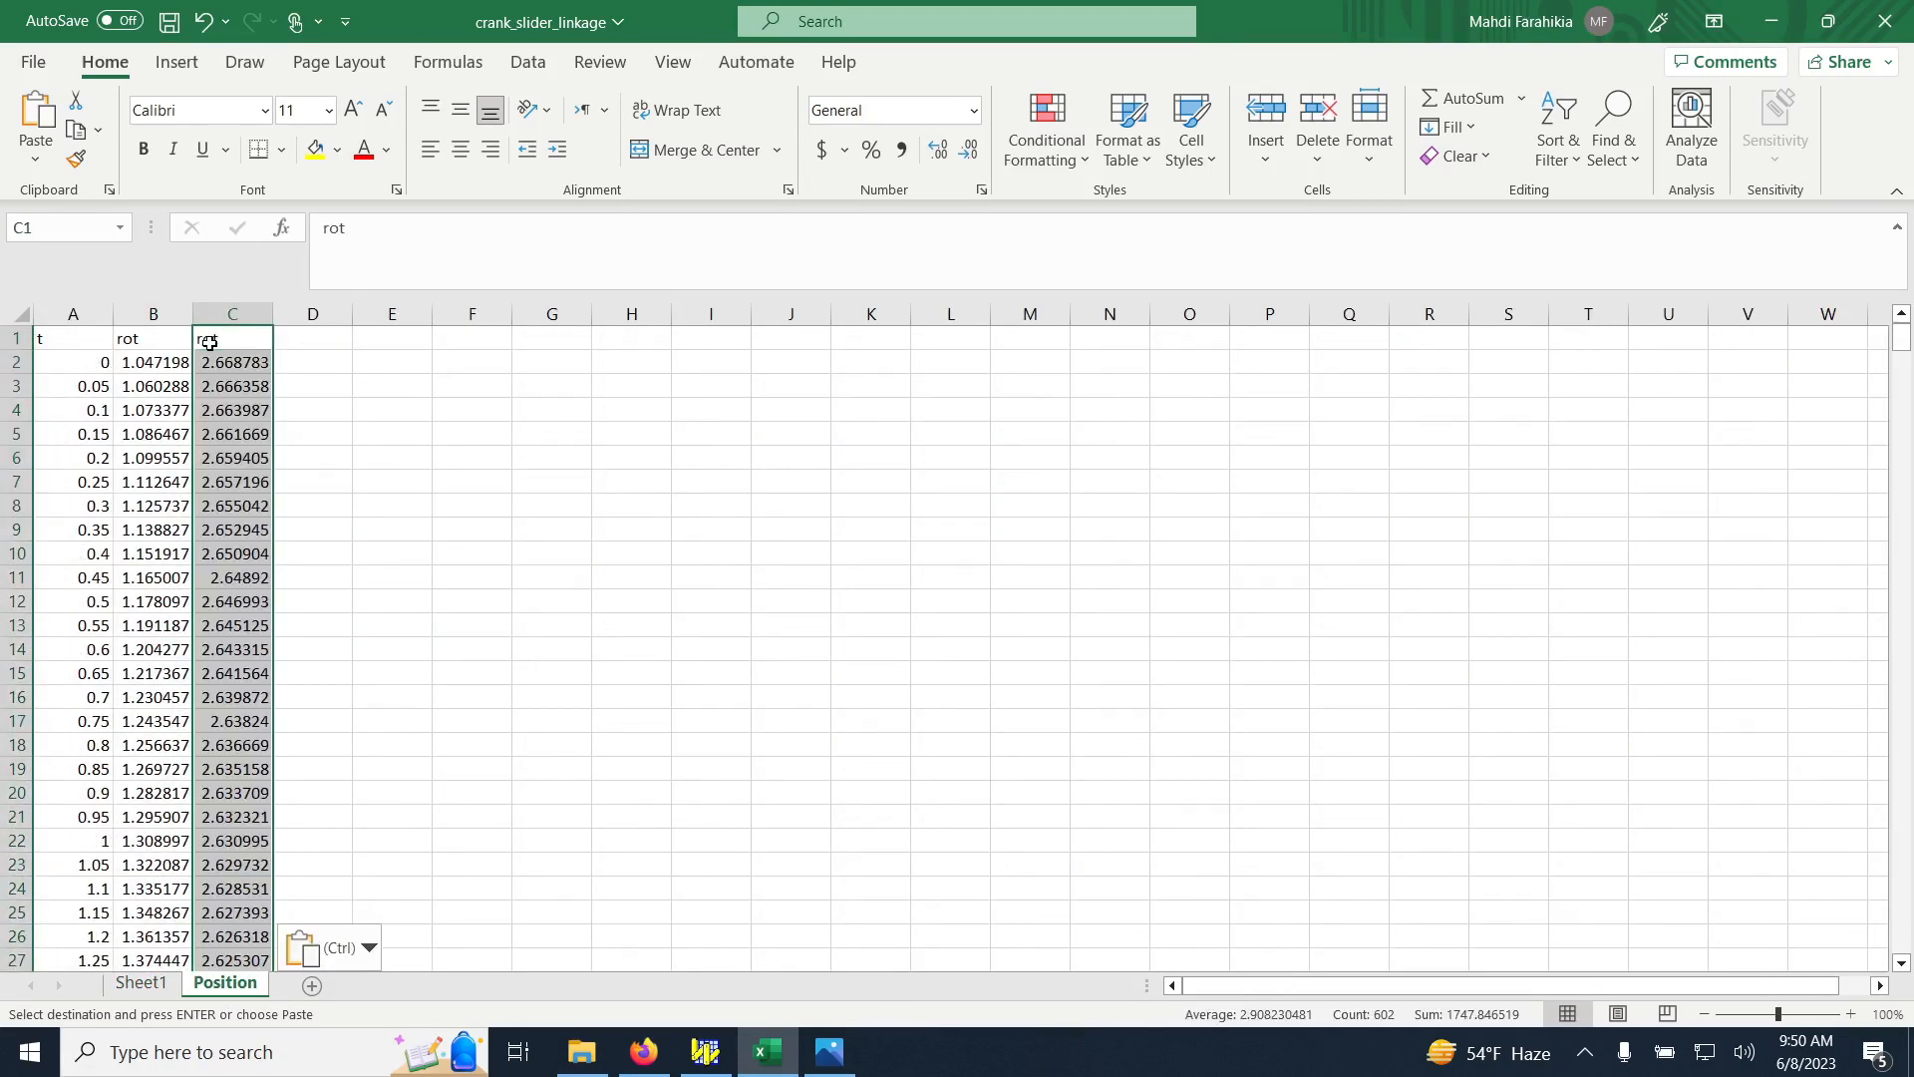
Relabel the Position sheet's column headers as theta 2 in B1, theta 3 in C1 and time in A1
left_click(153, 337)
type("theta 2")
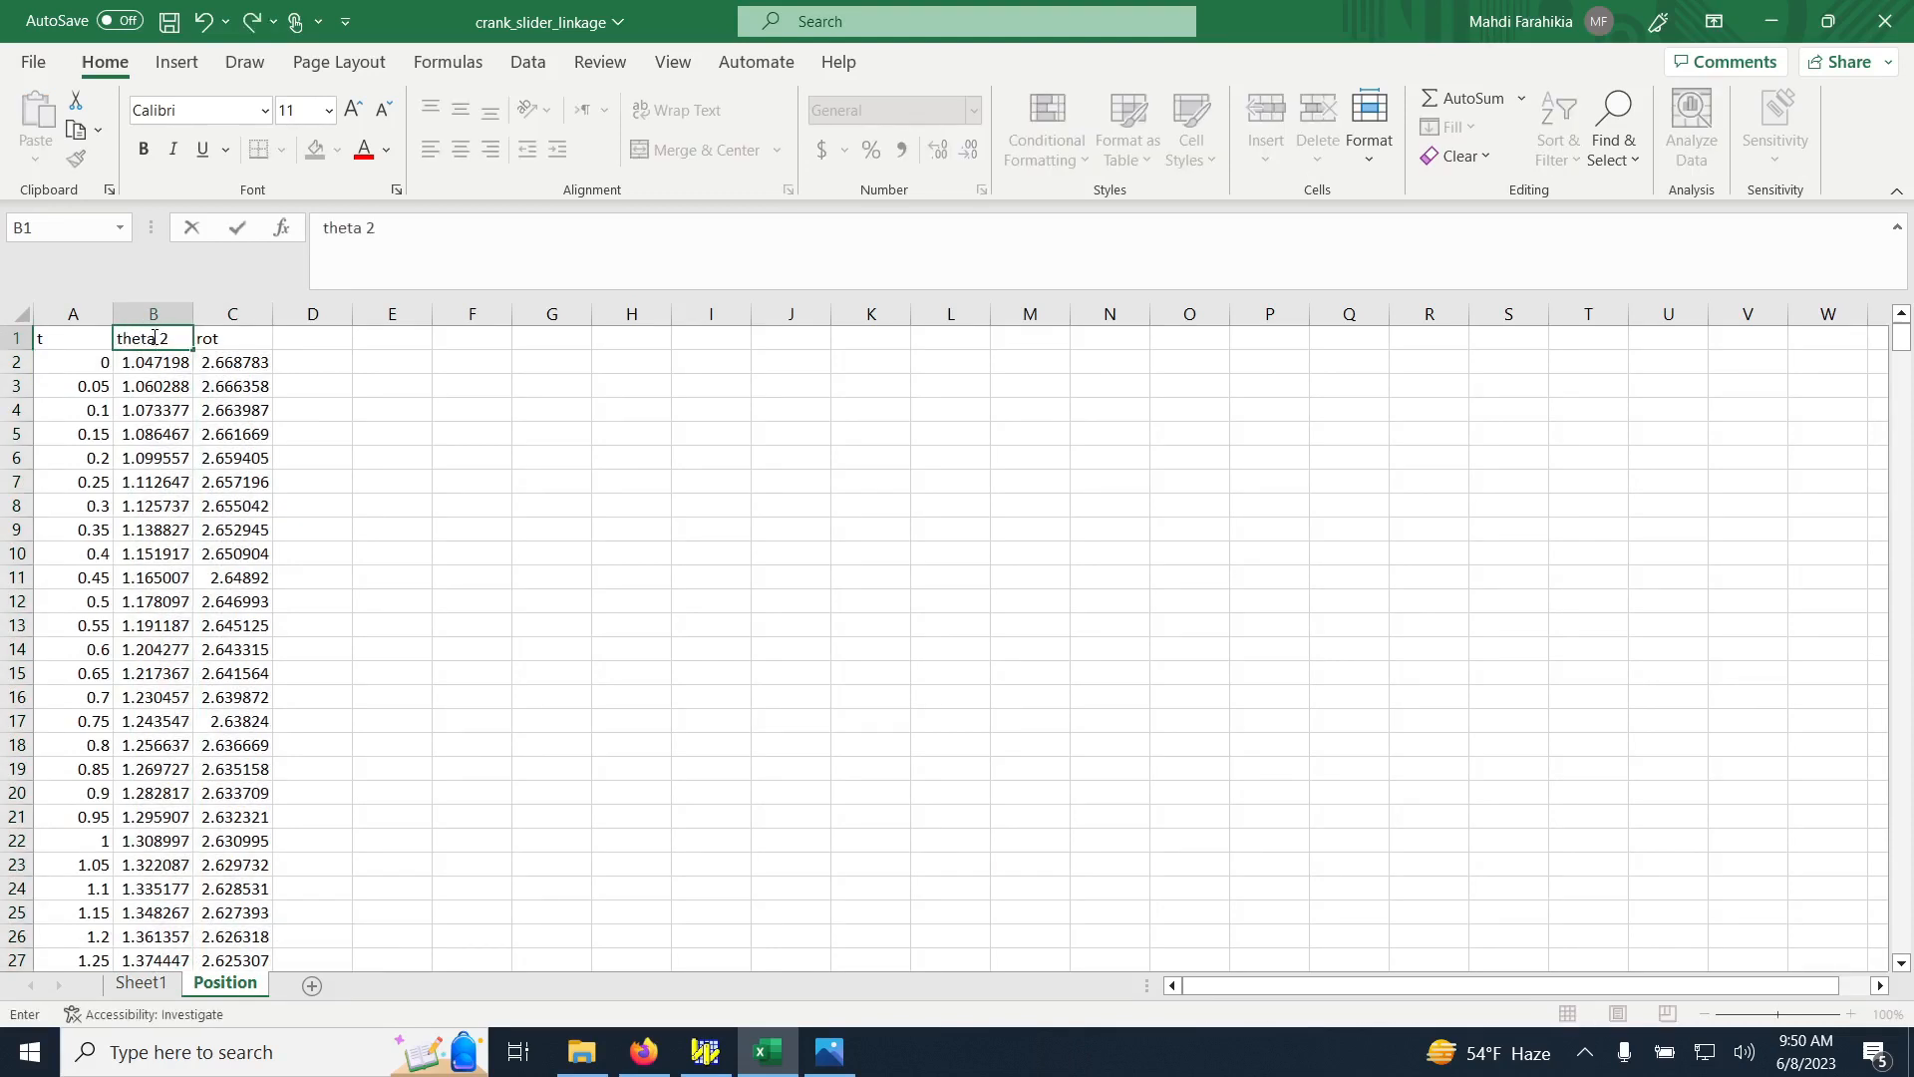
key("Tab")
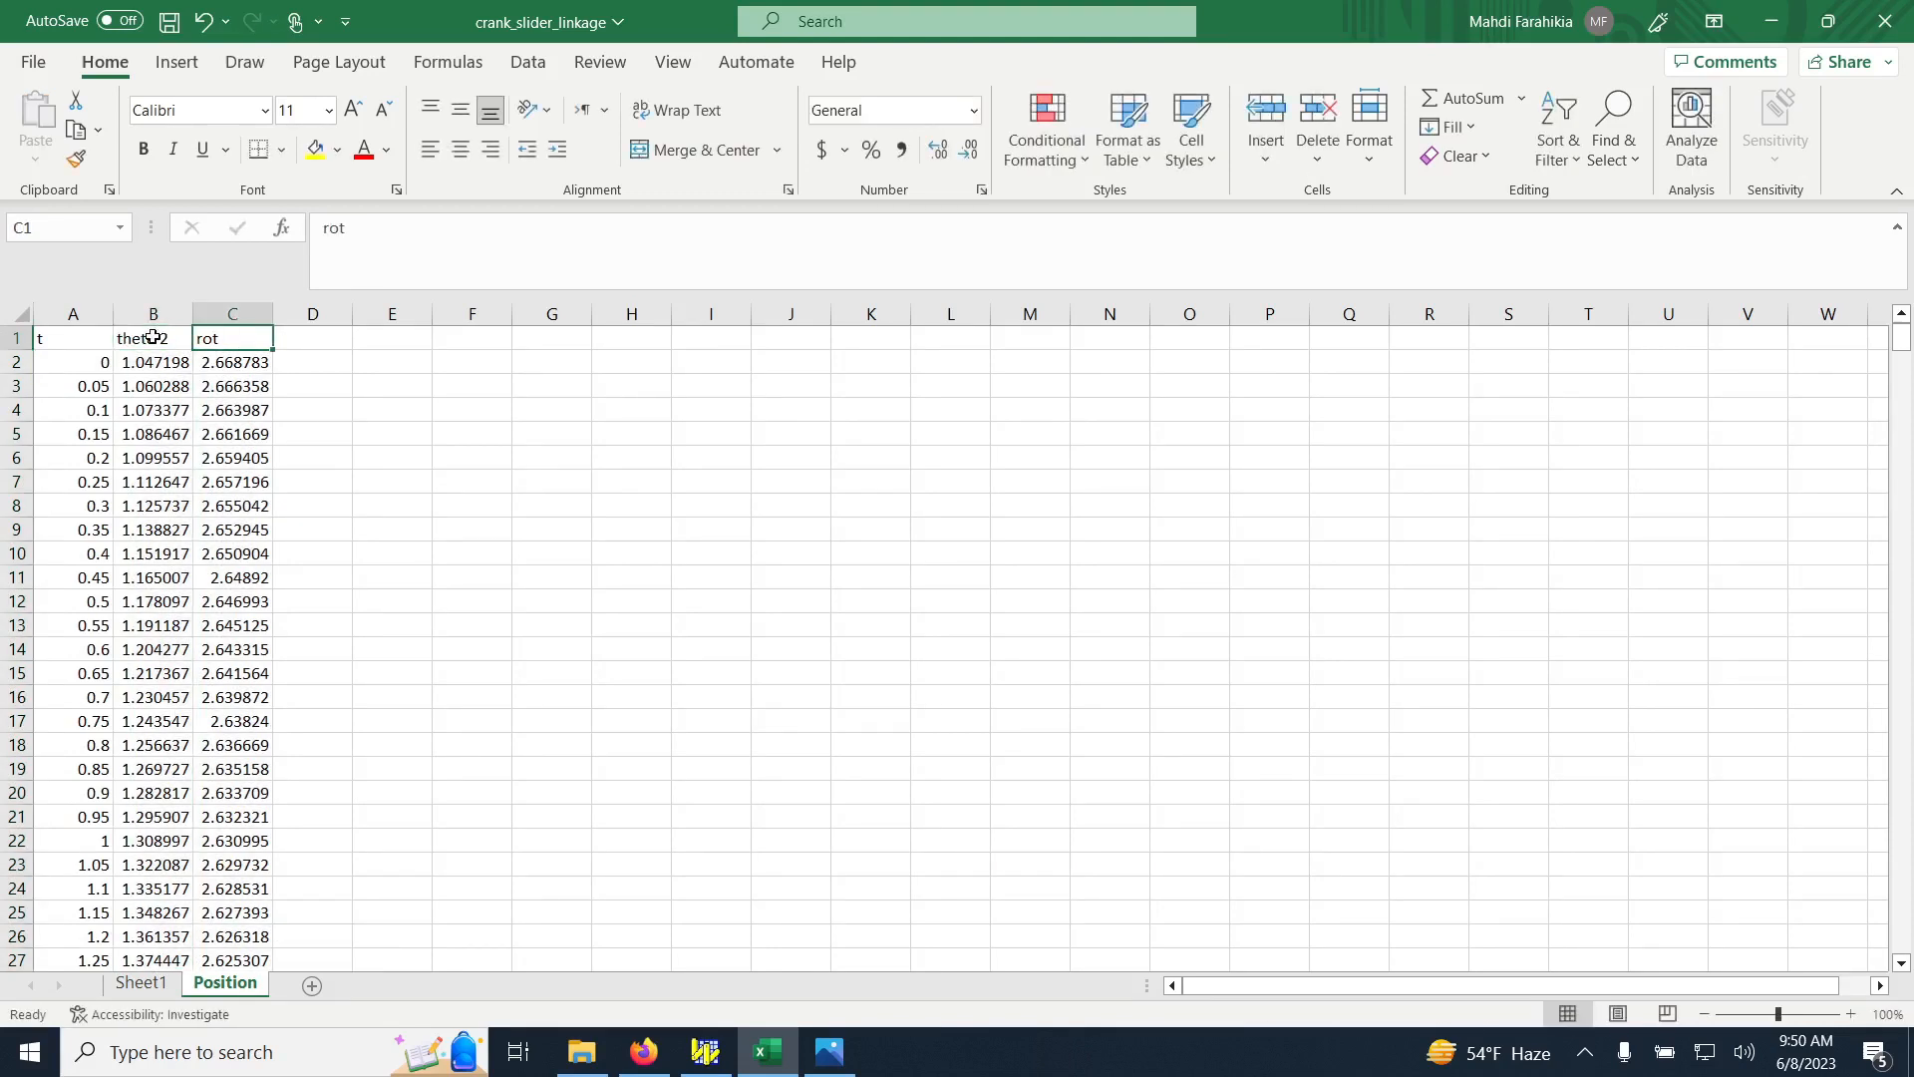
type("theta 3")
key("Return")
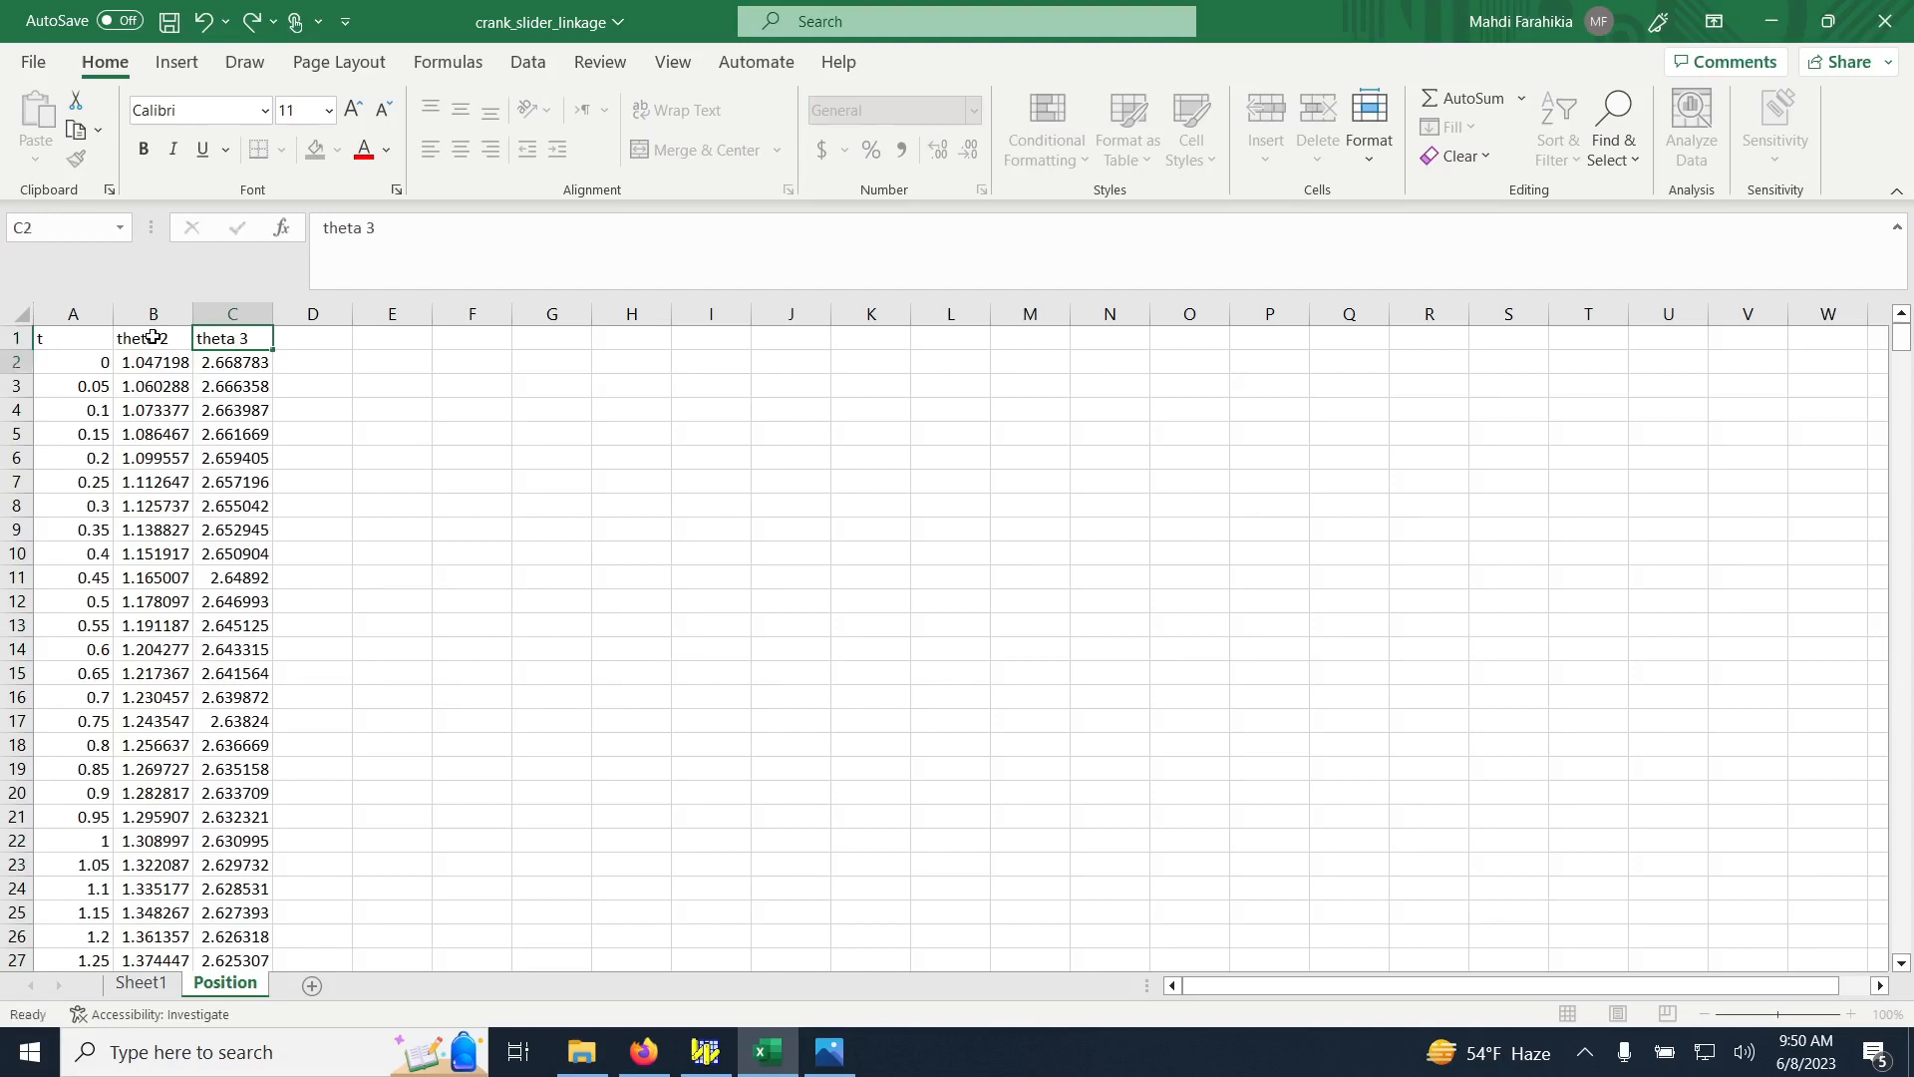
left_click(89, 337)
type("time")
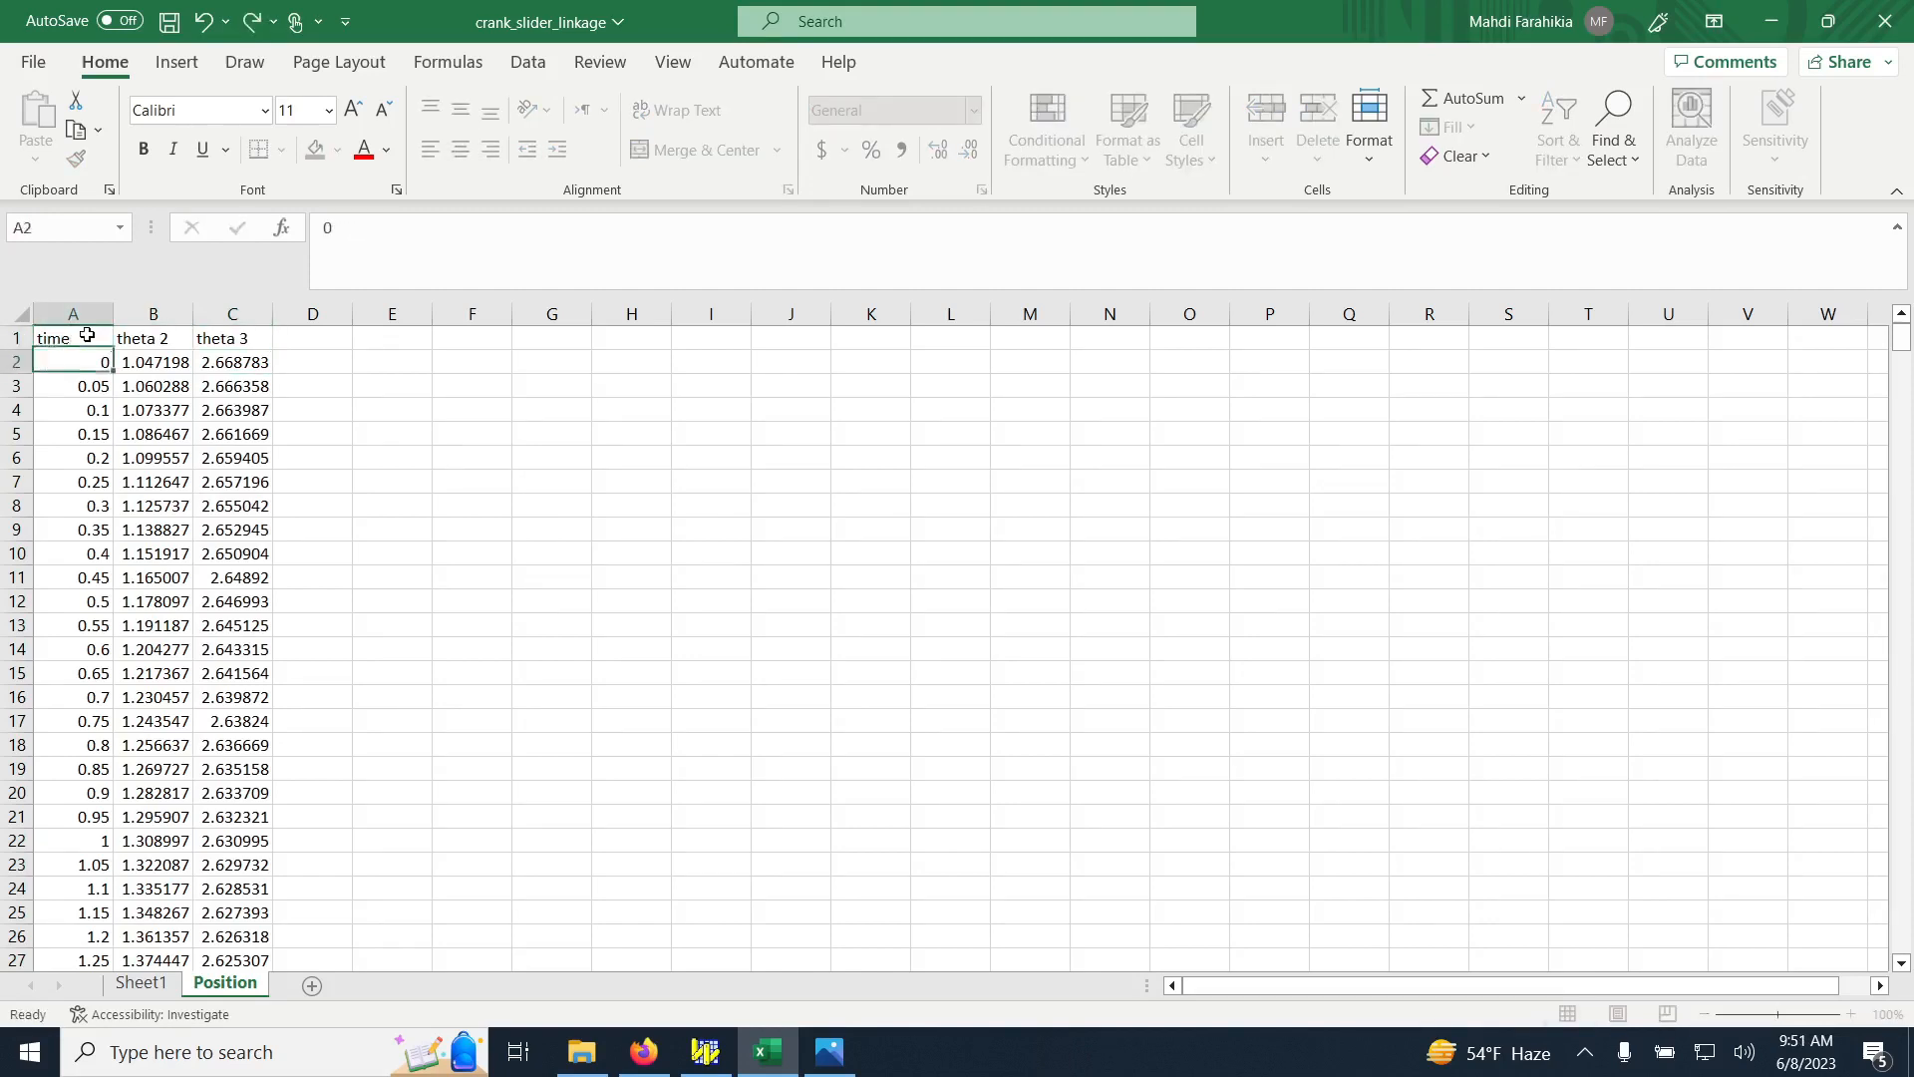
key("Return")
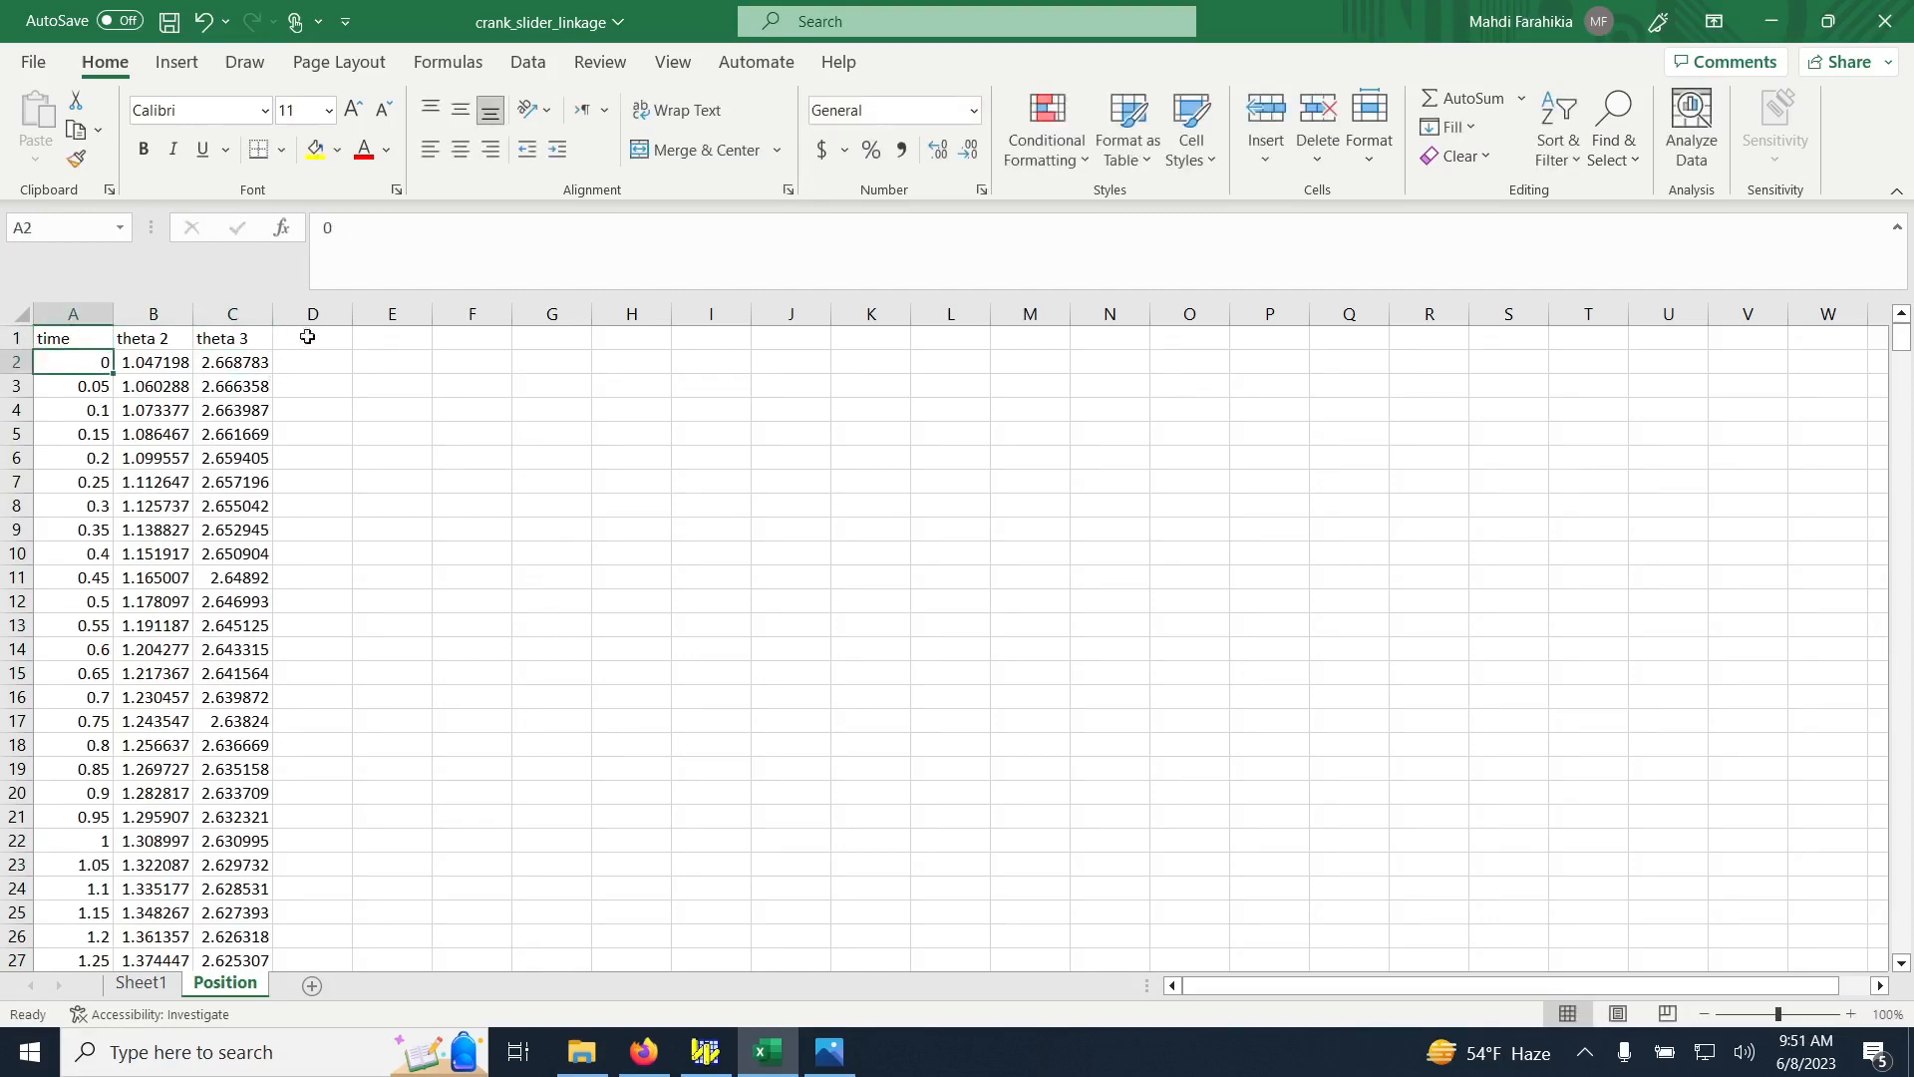
Copy the full x column of Slider 16, including its header in AD4, from Sheet1 into the Position sheet starting at D1
left_click(137, 985)
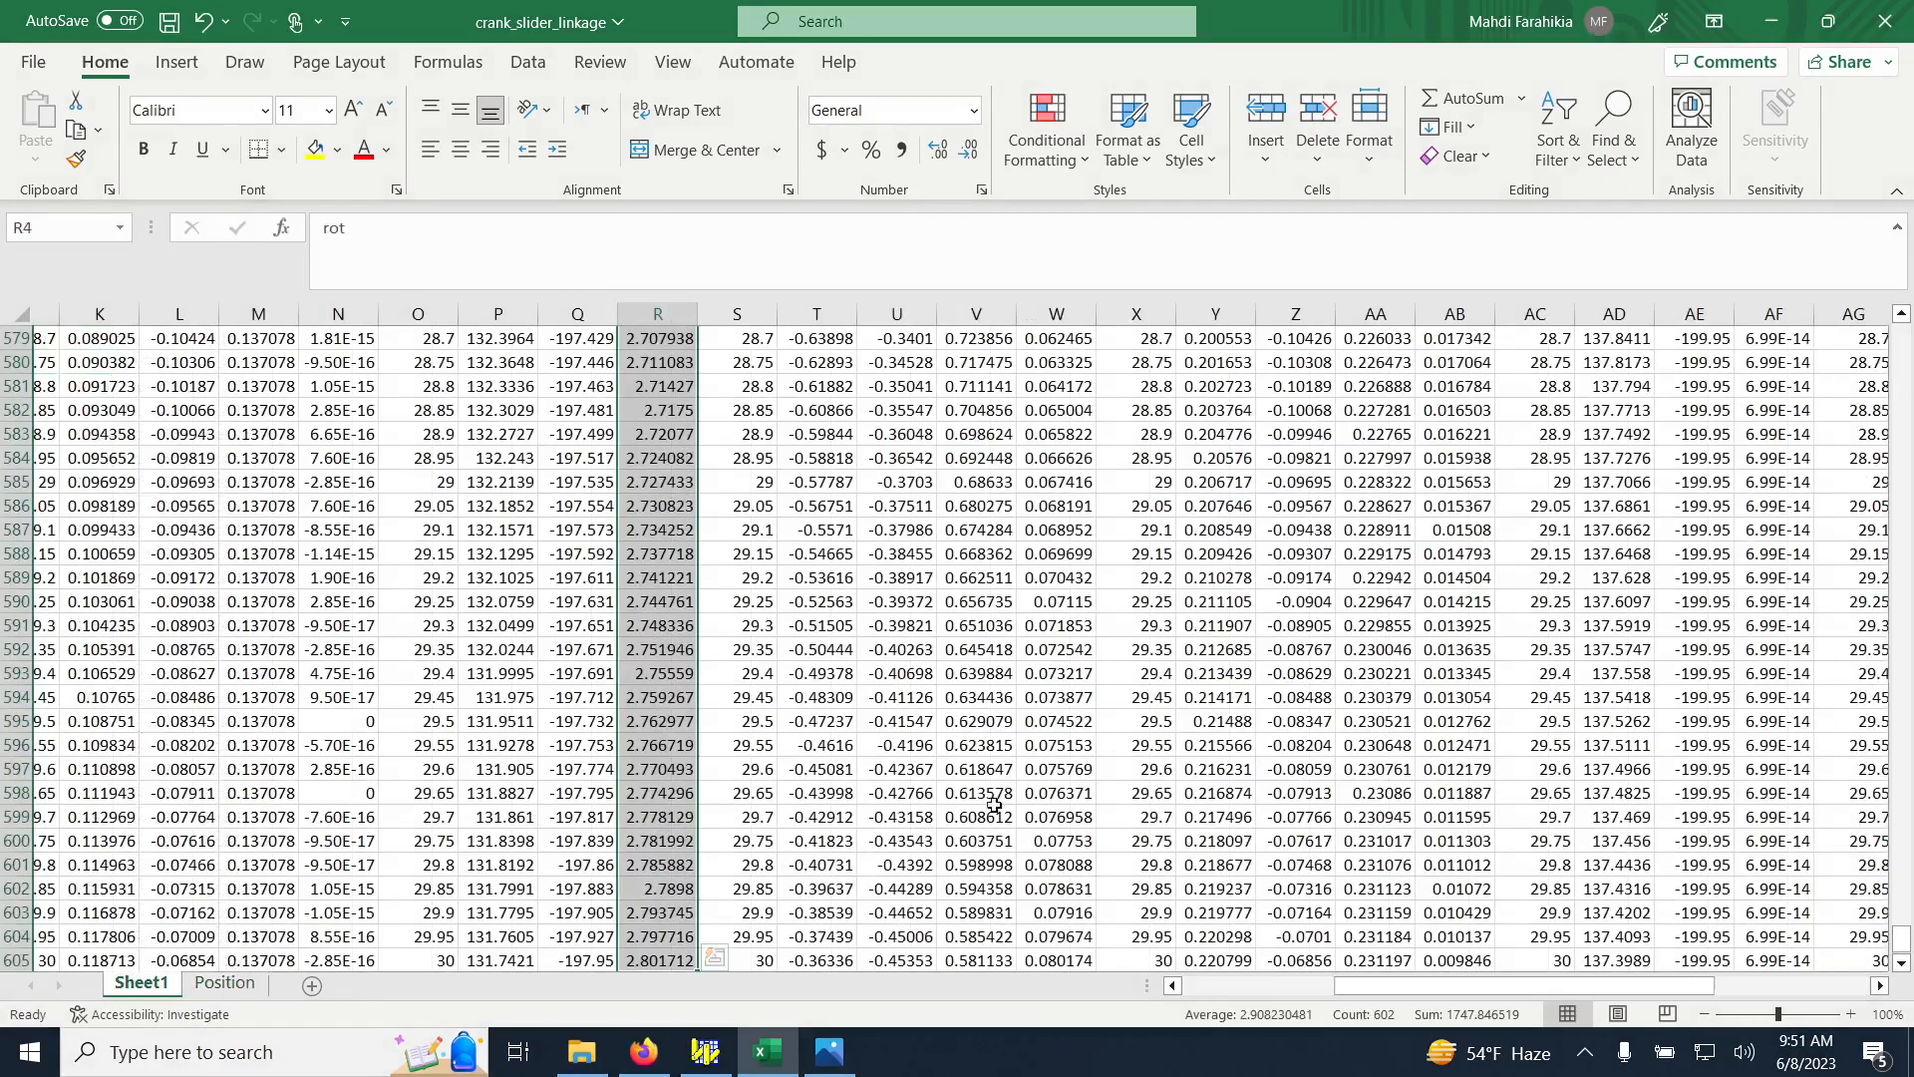
scroll(1595, 757, "right", 5)
scroll(1666, 727, "up", 20)
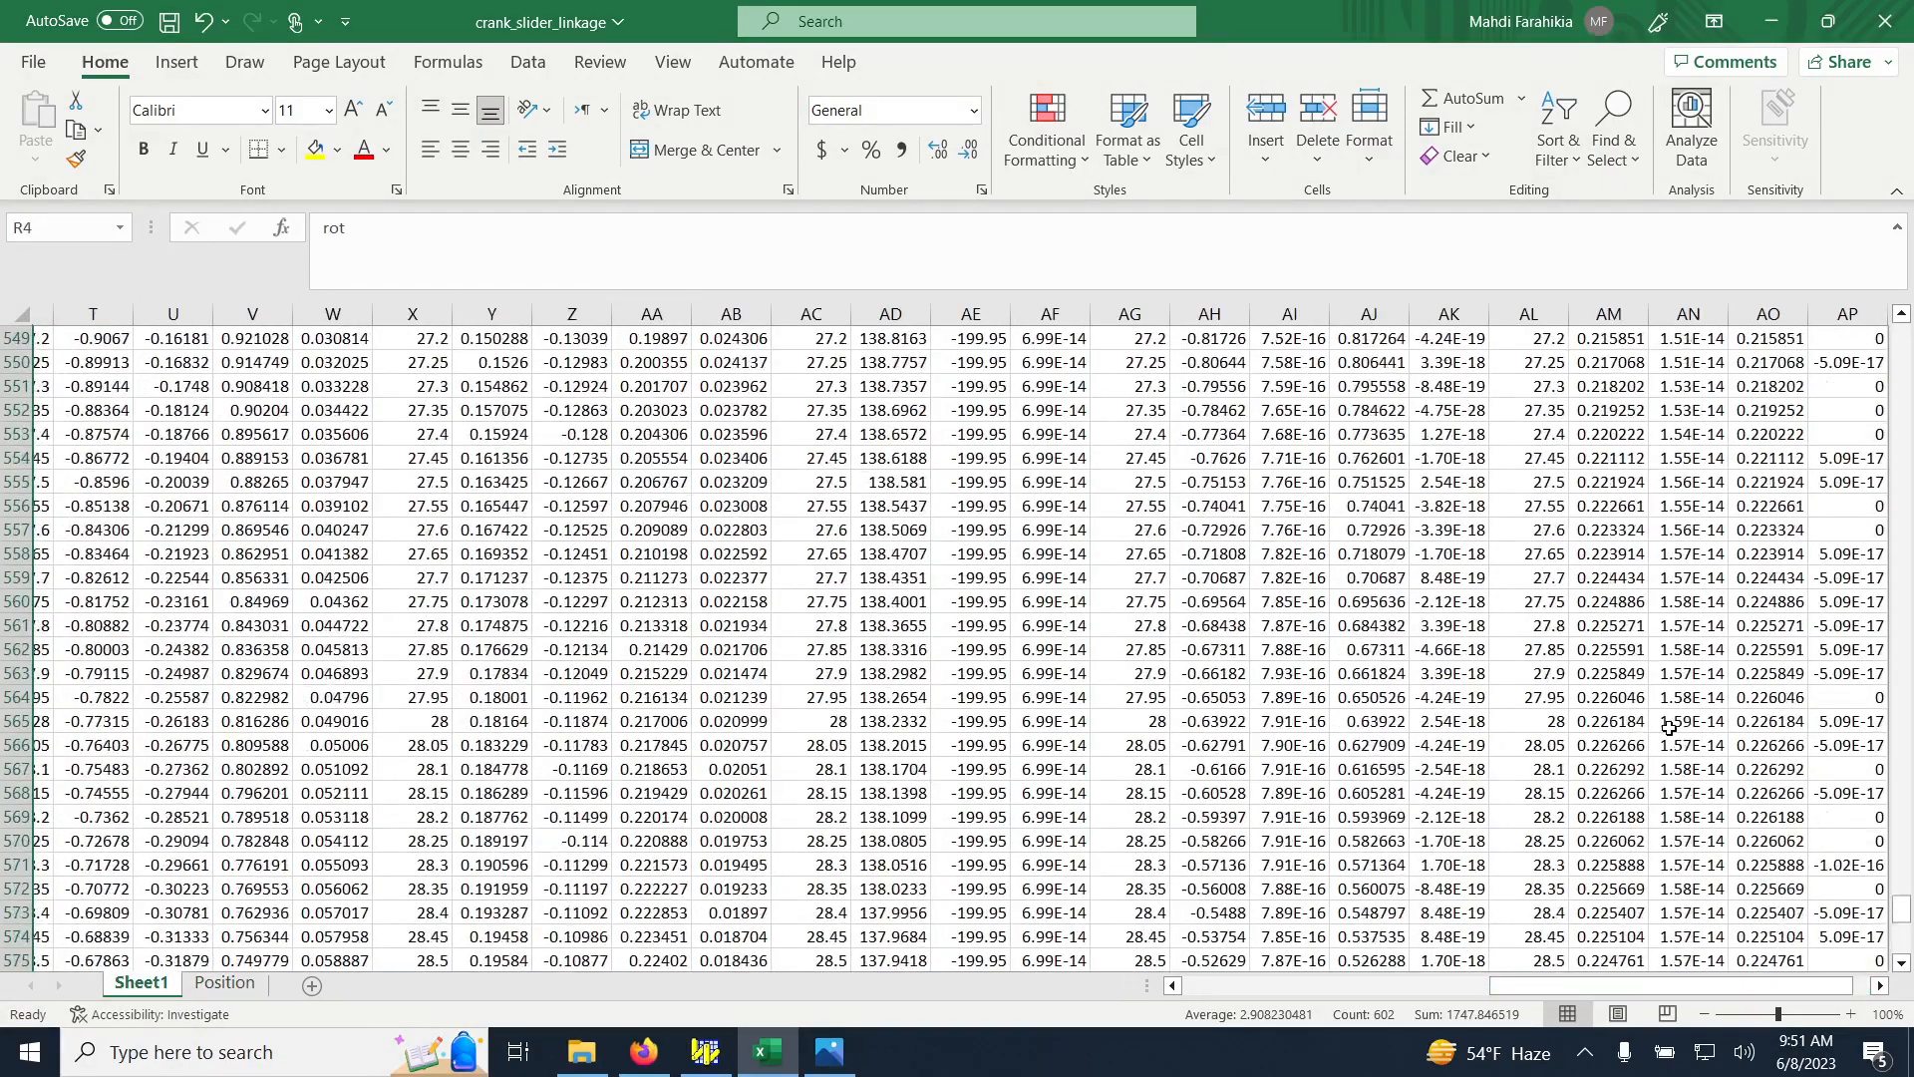
scroll(1669, 728, "up", 5)
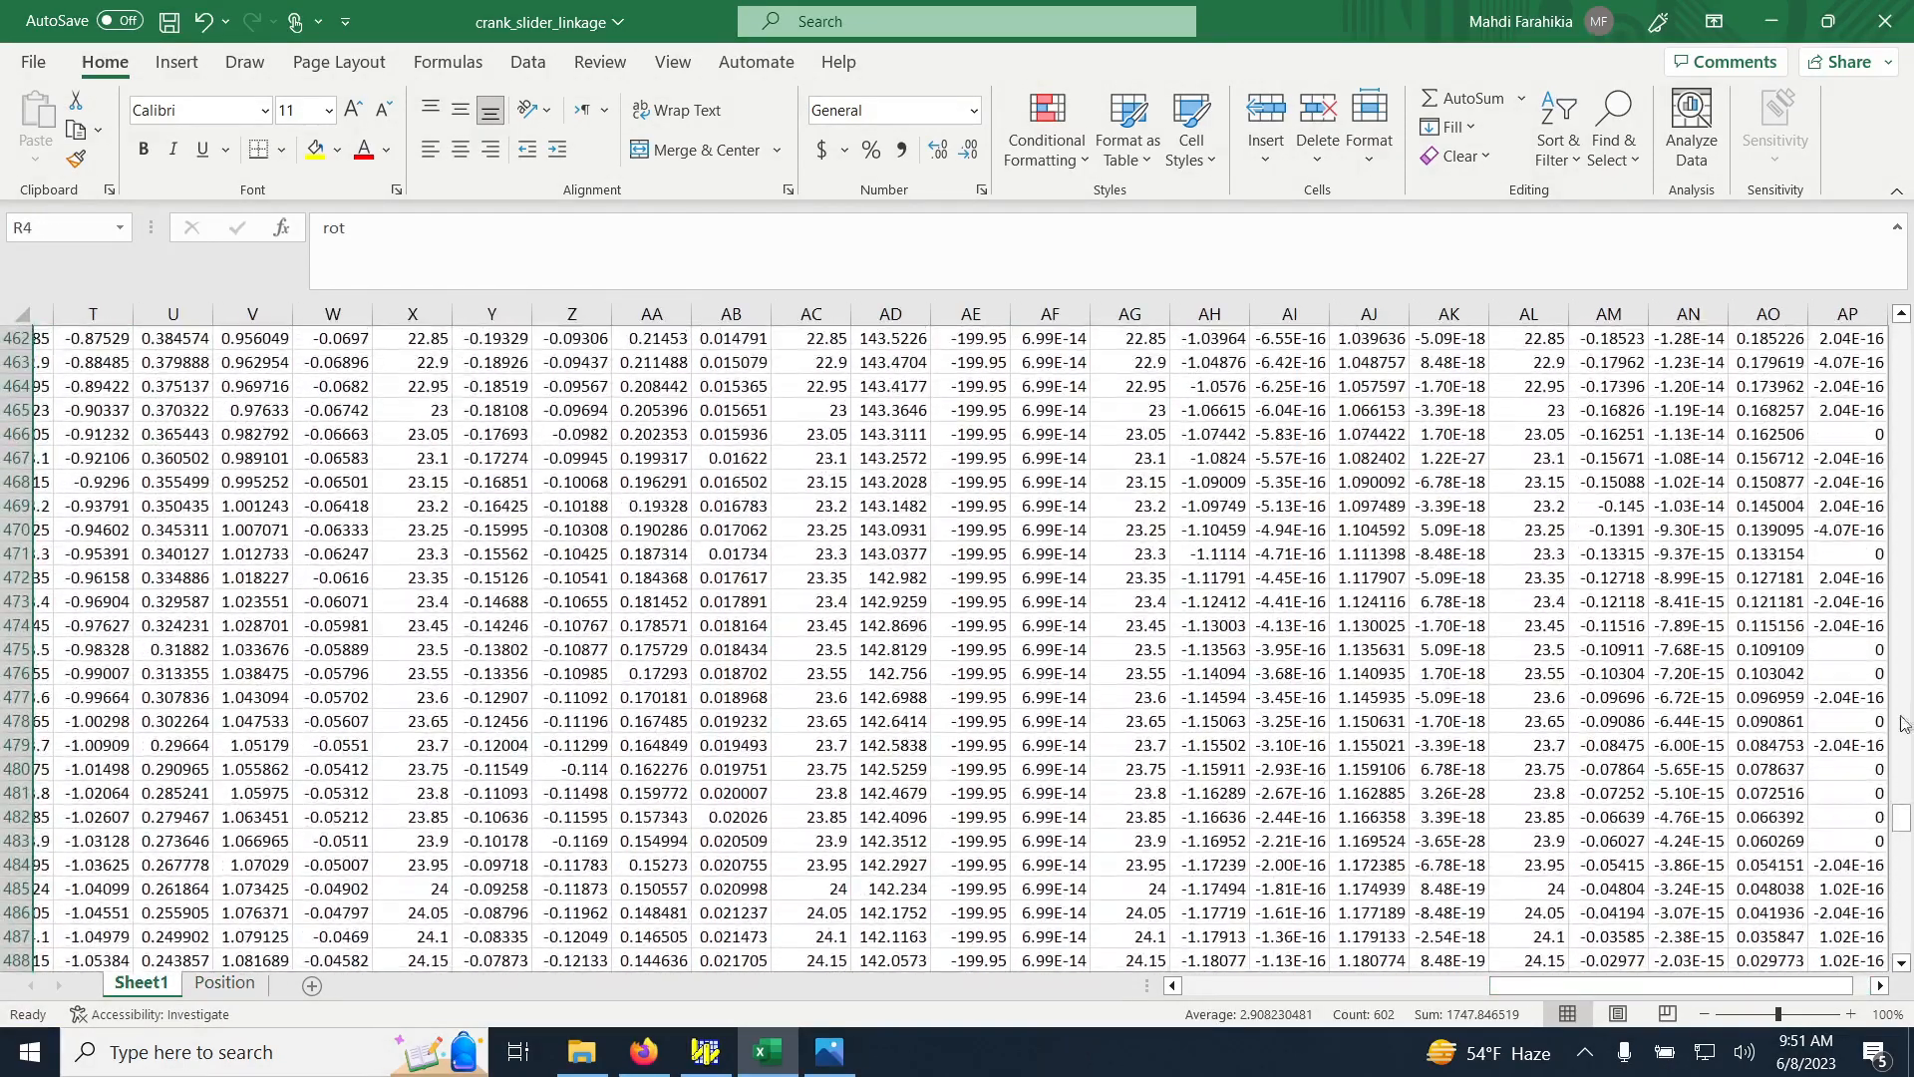
left_click_drag(1902, 829, 1893, 315)
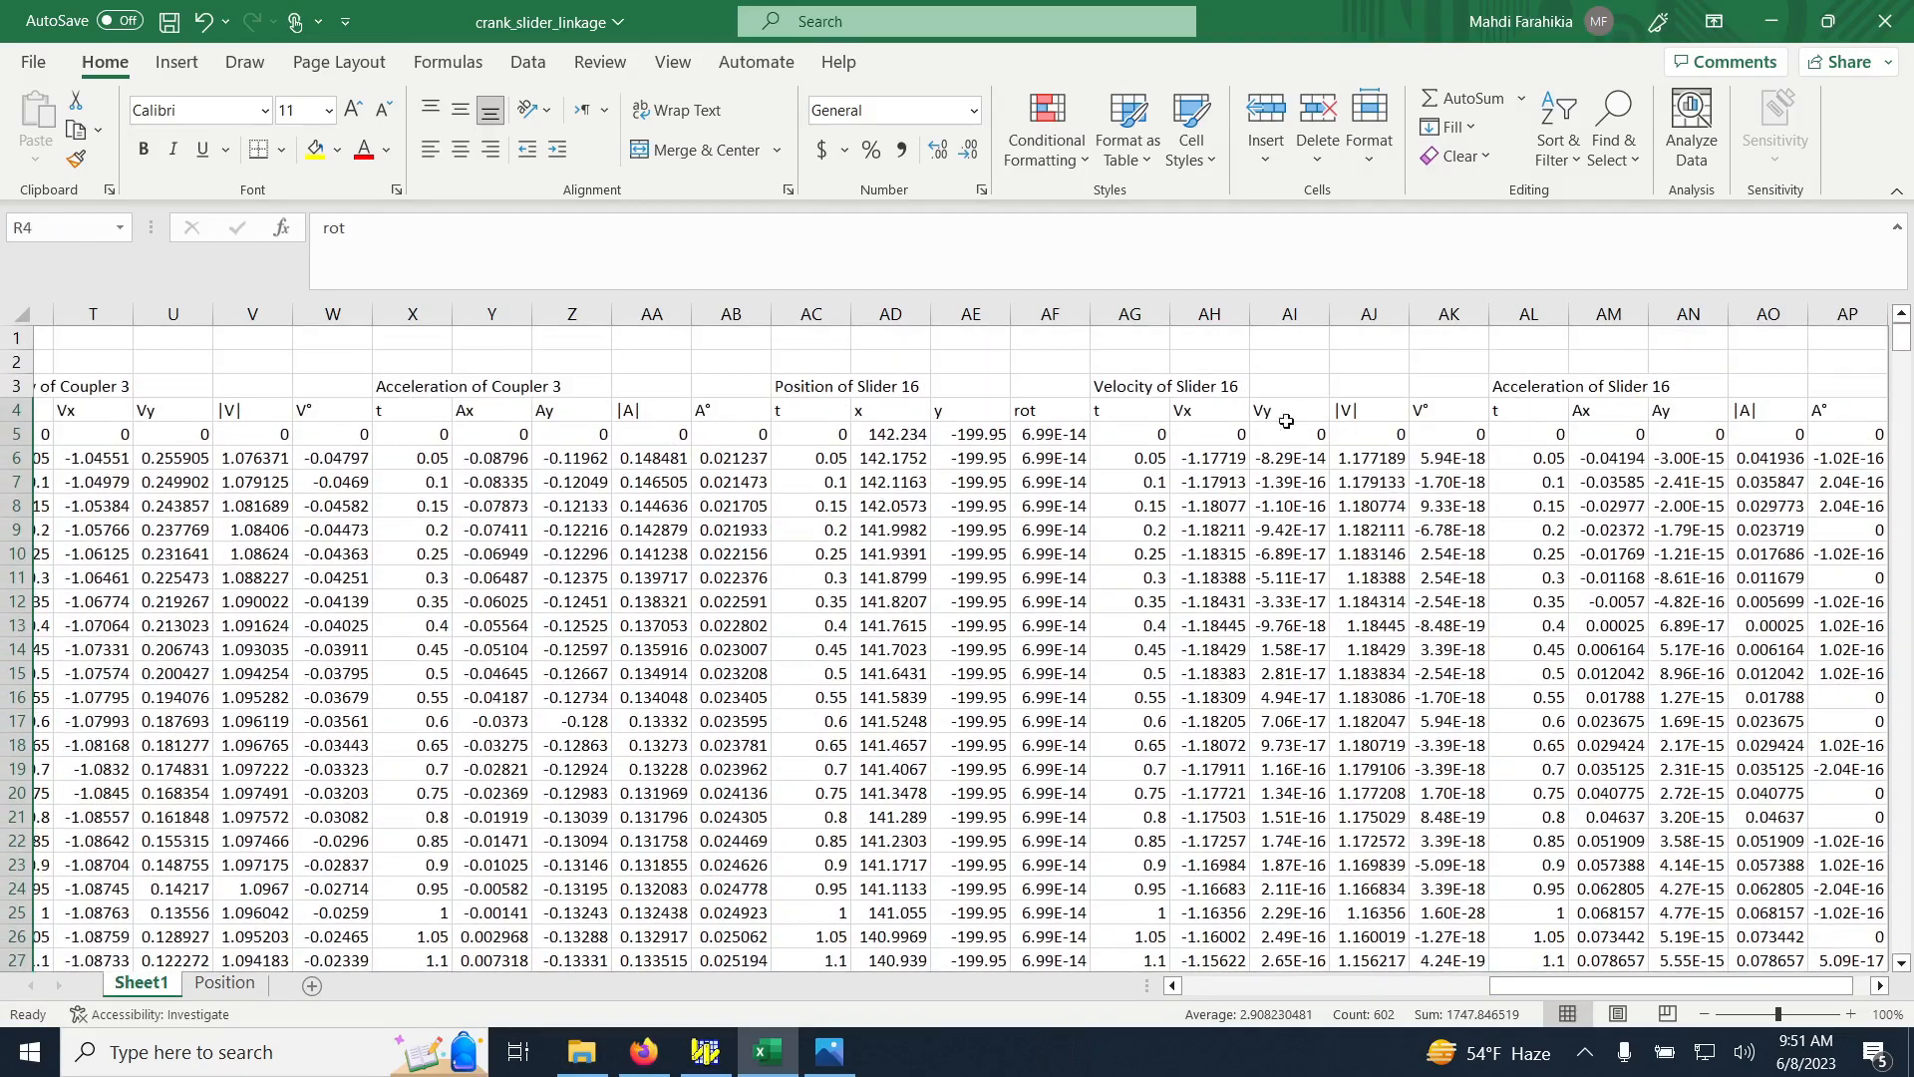
left_click(904, 415)
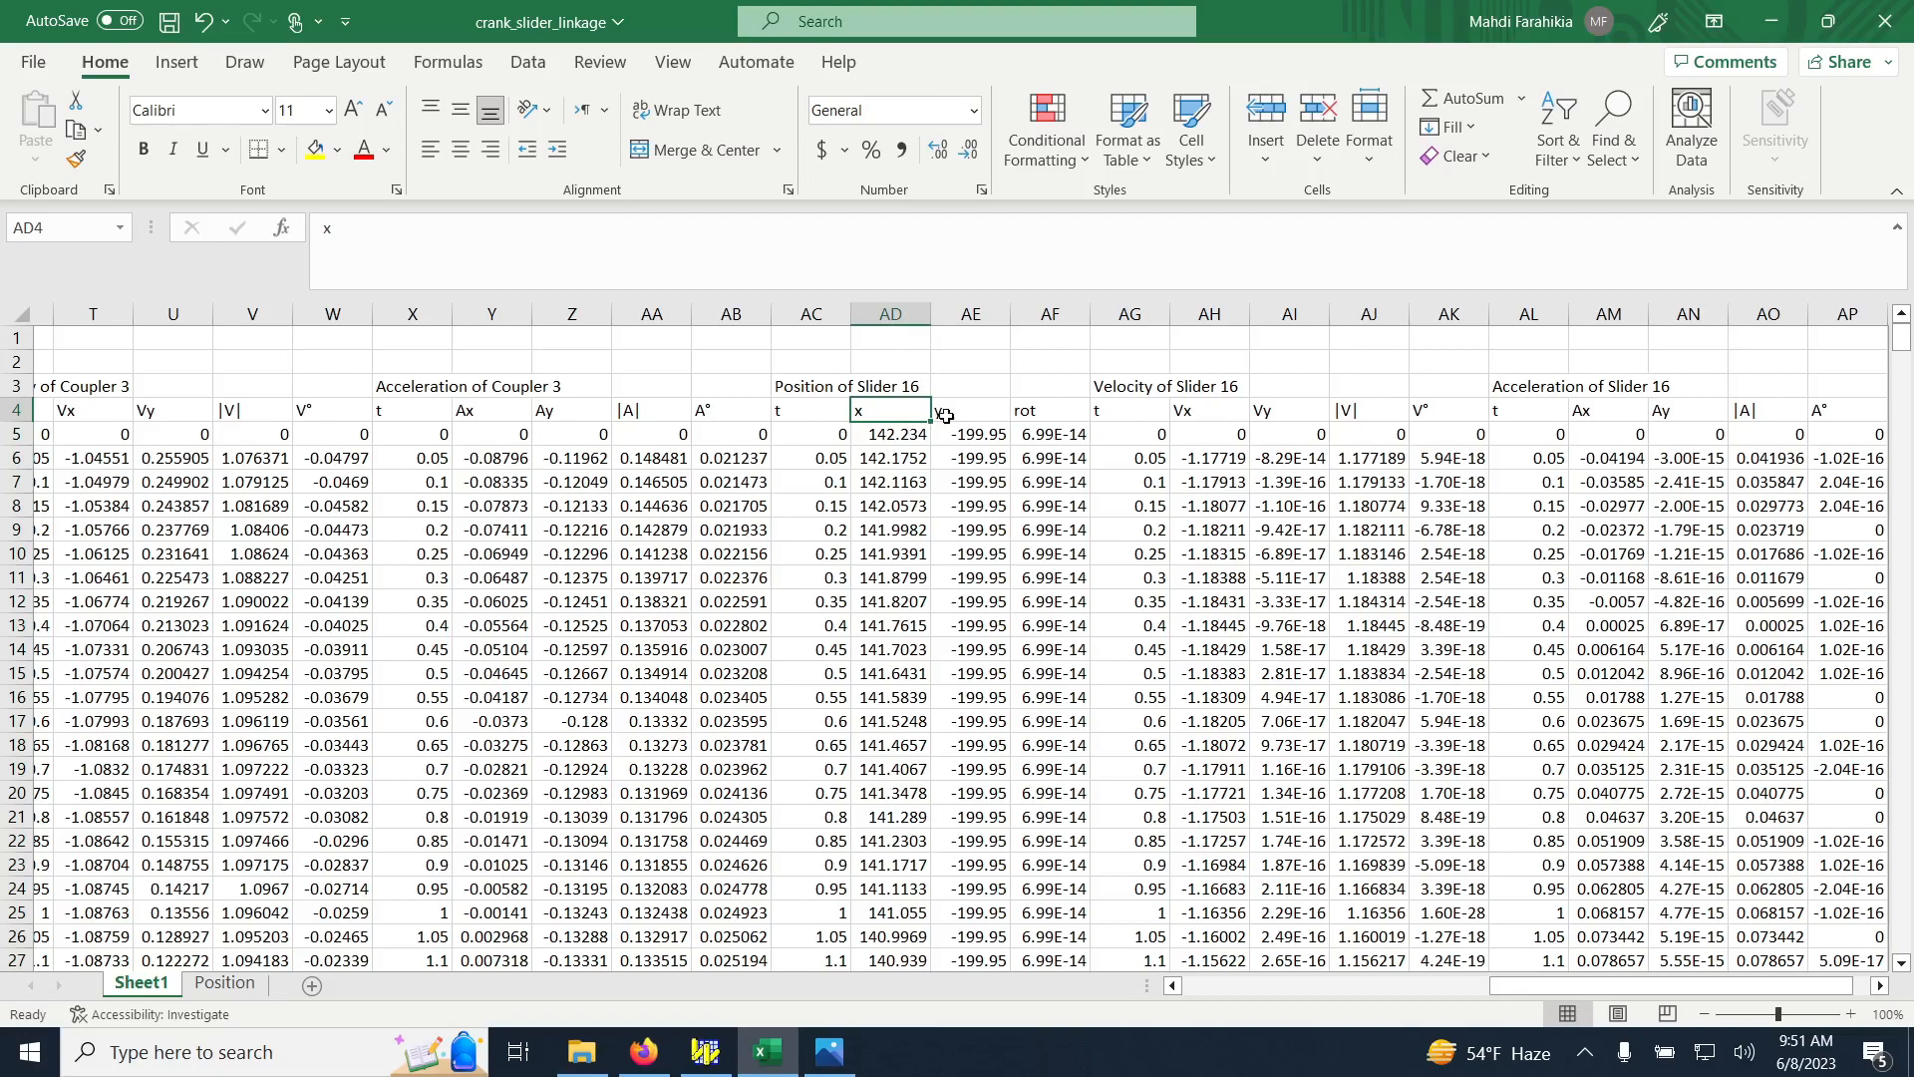
key("ctrl+shift+Down")
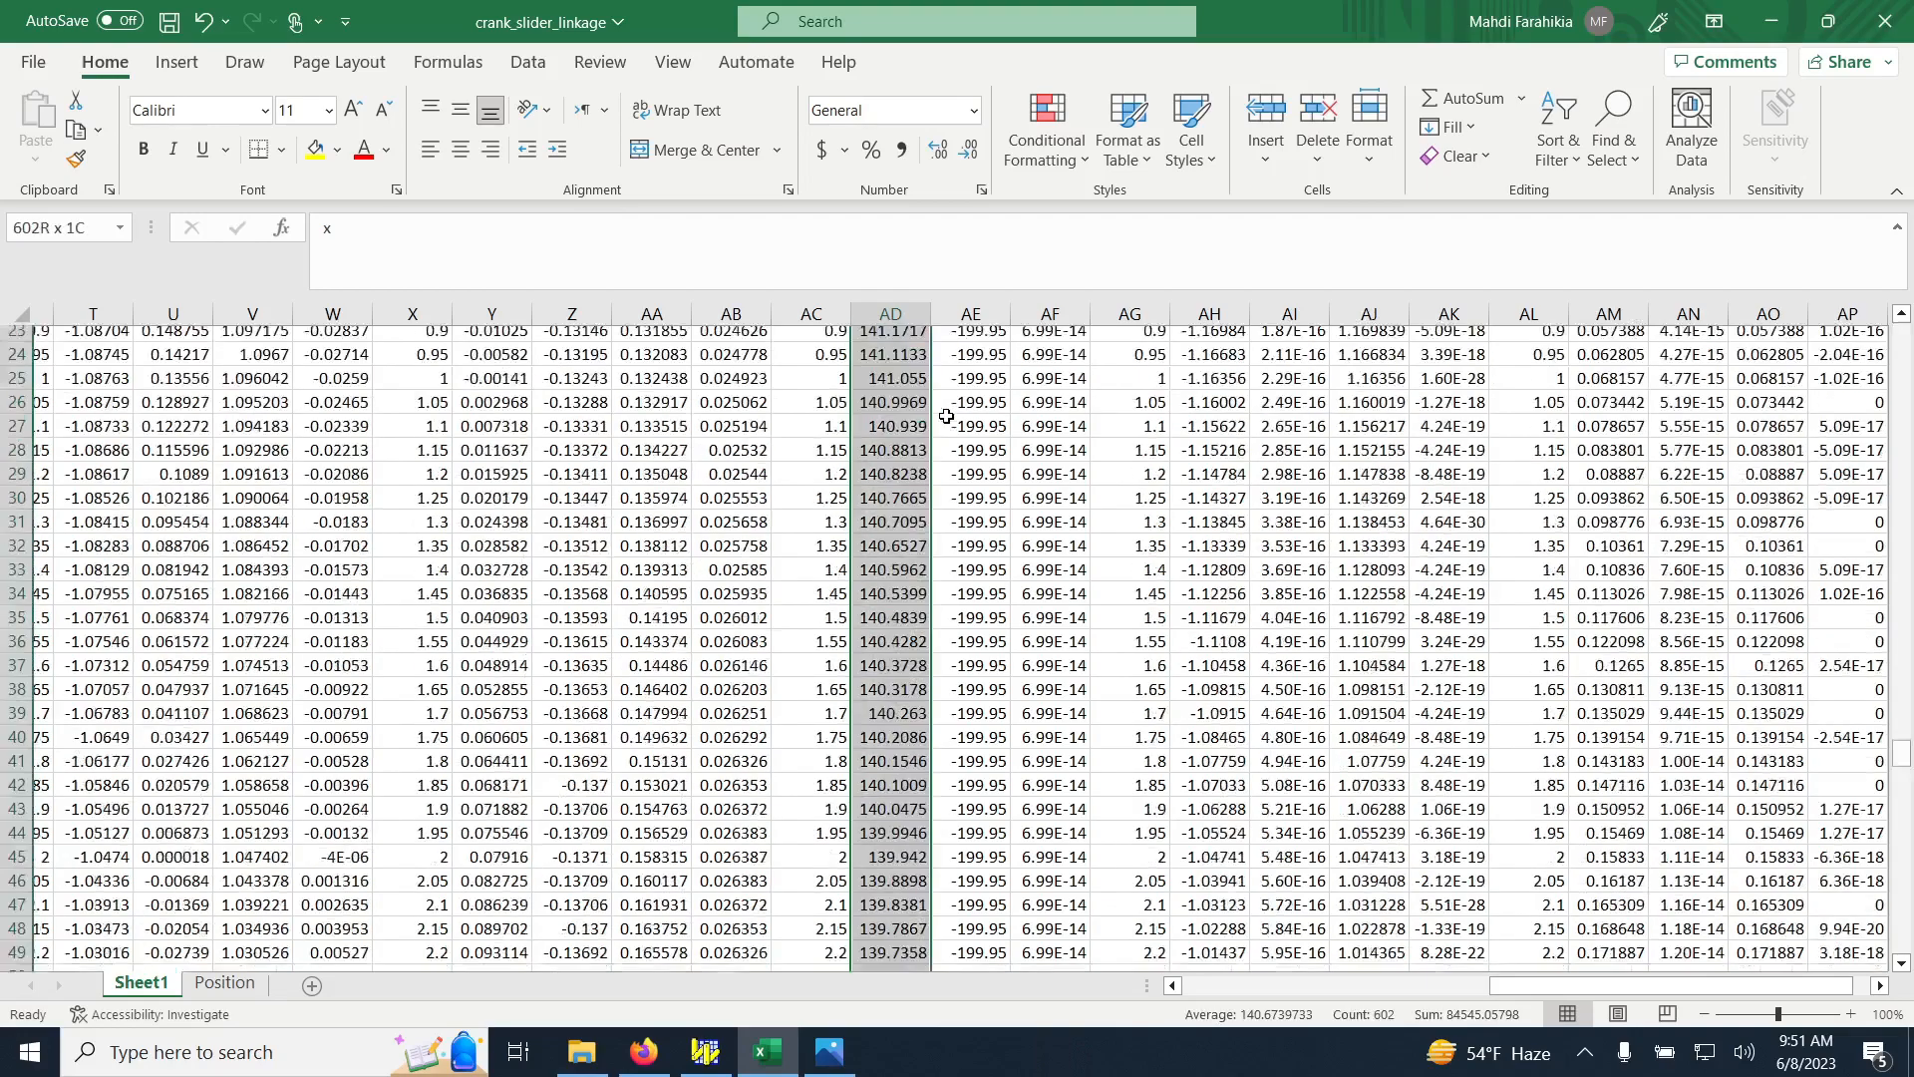
key("ctrl+c")
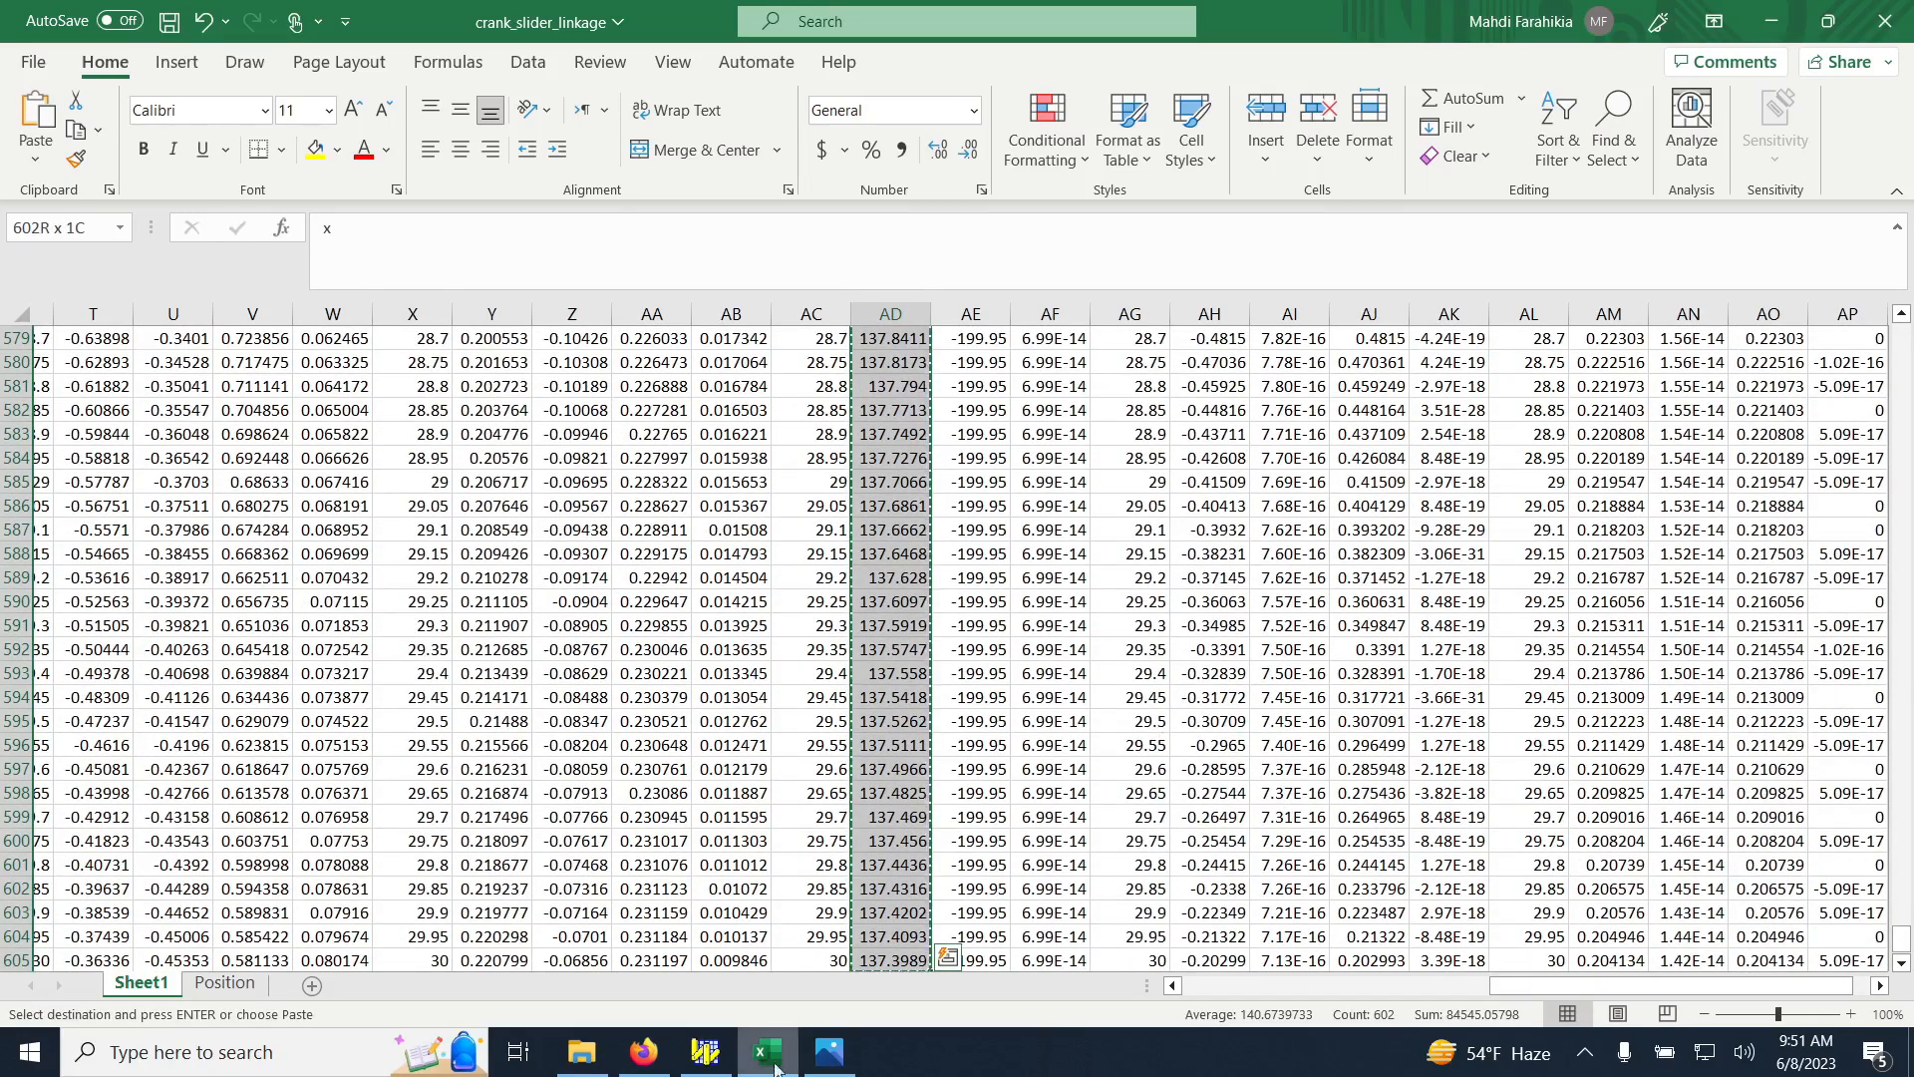
left_click(224, 983)
left_click(302, 339)
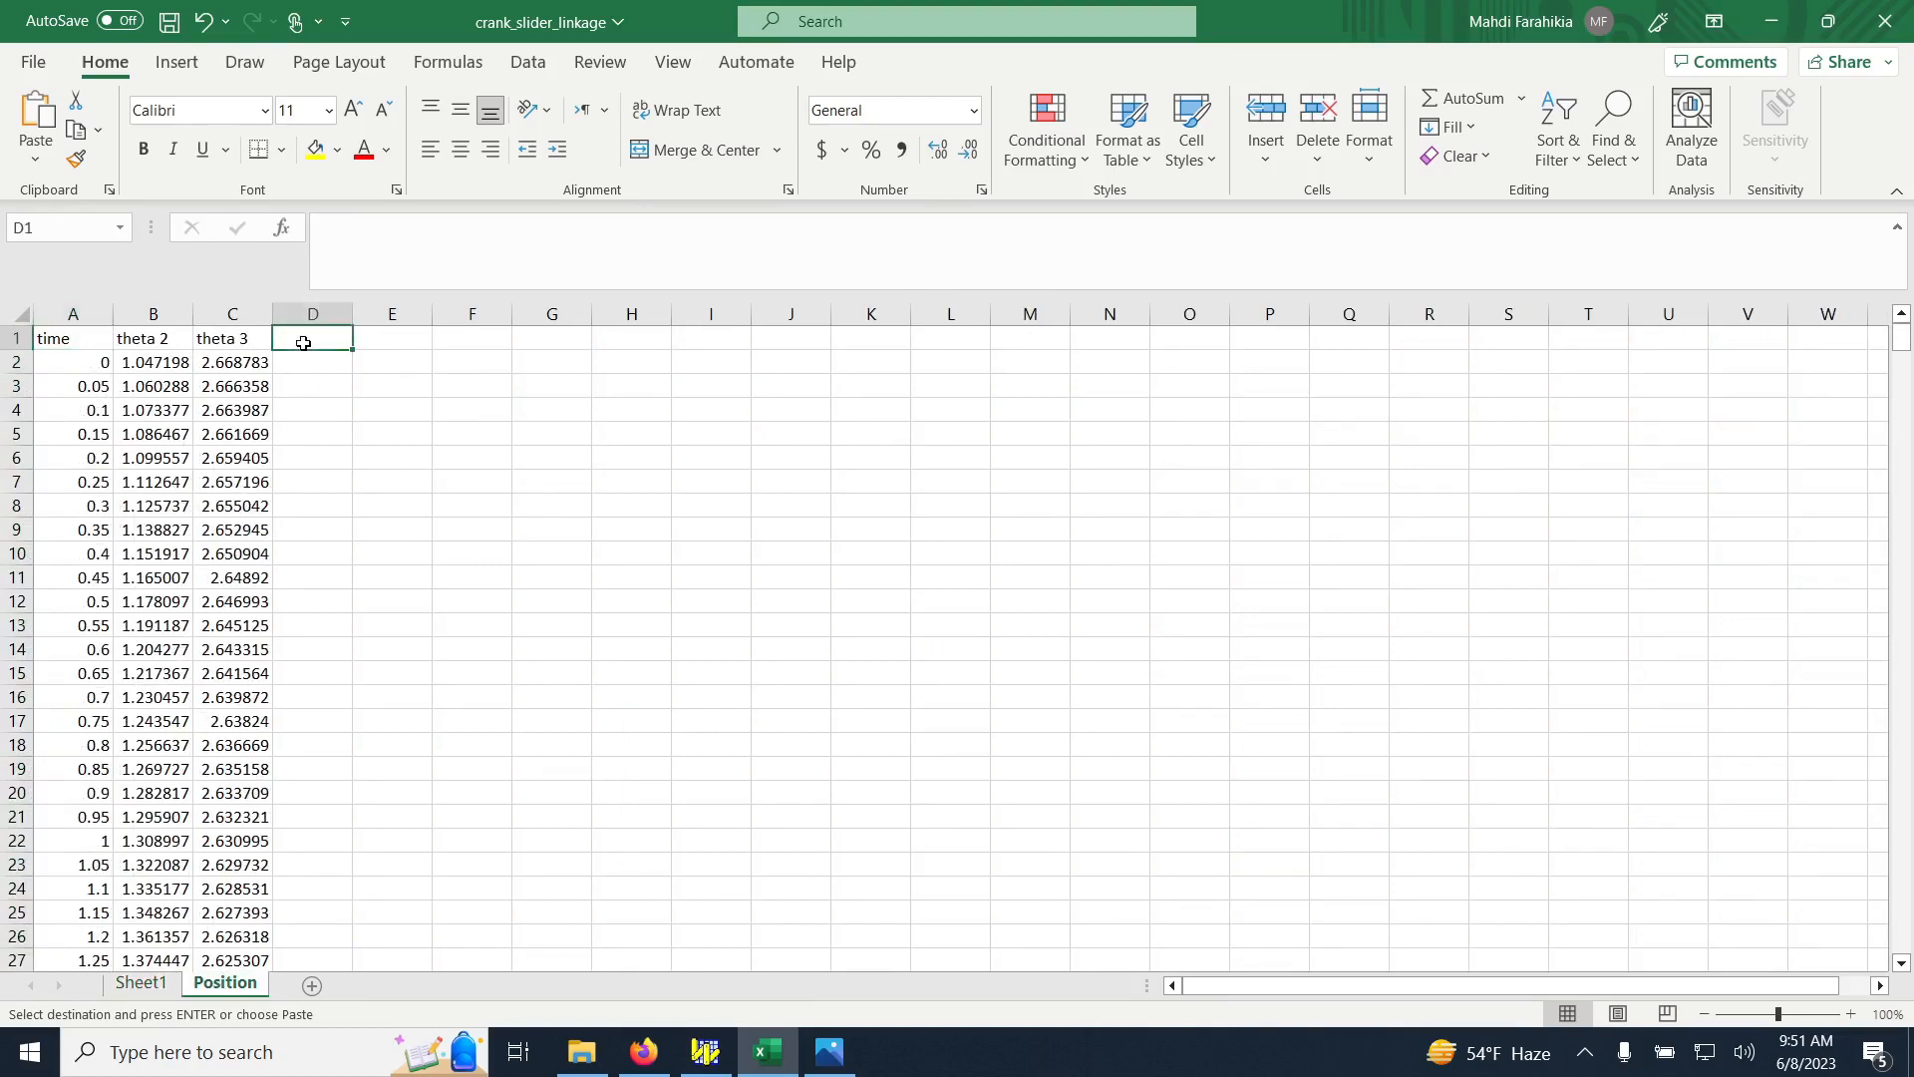
key("ctrl+v")
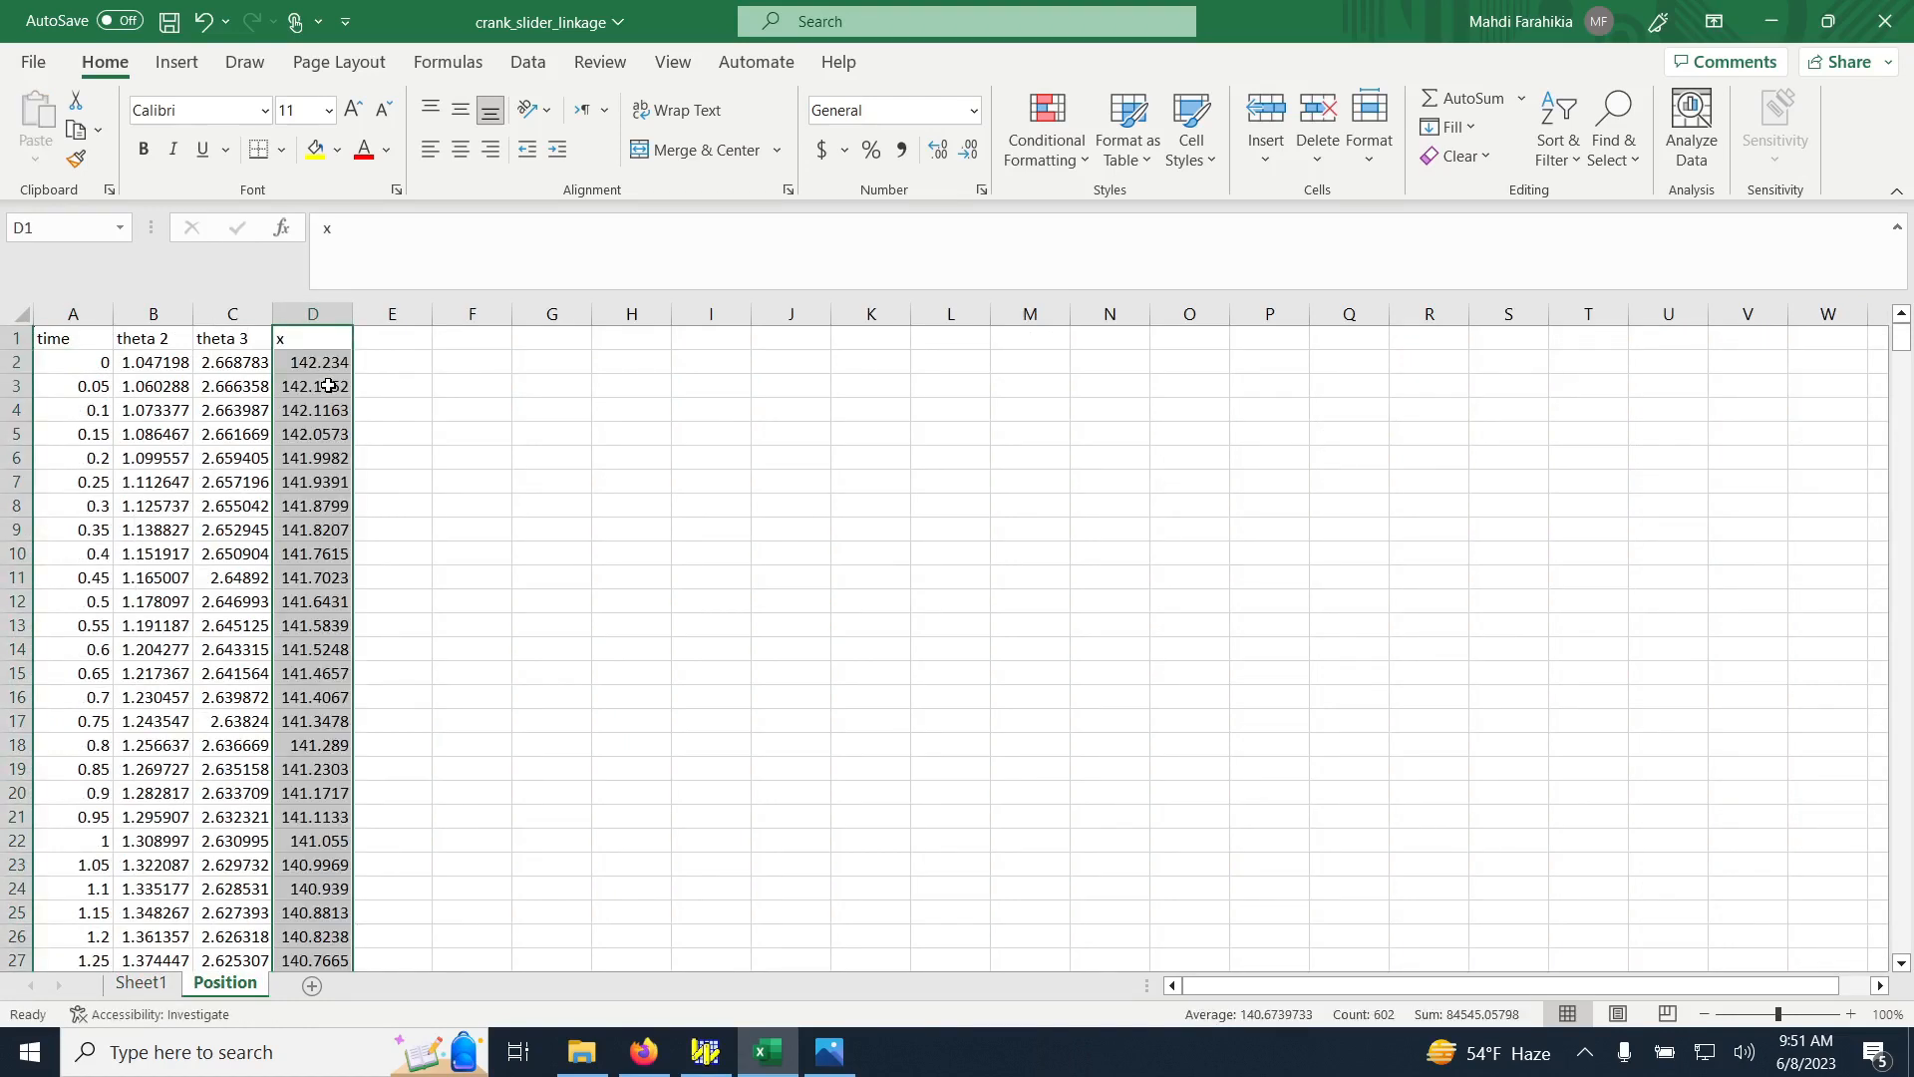
Relabel the Position sheet's column header in D1 as d
left_click(469, 410)
left_click(308, 348)
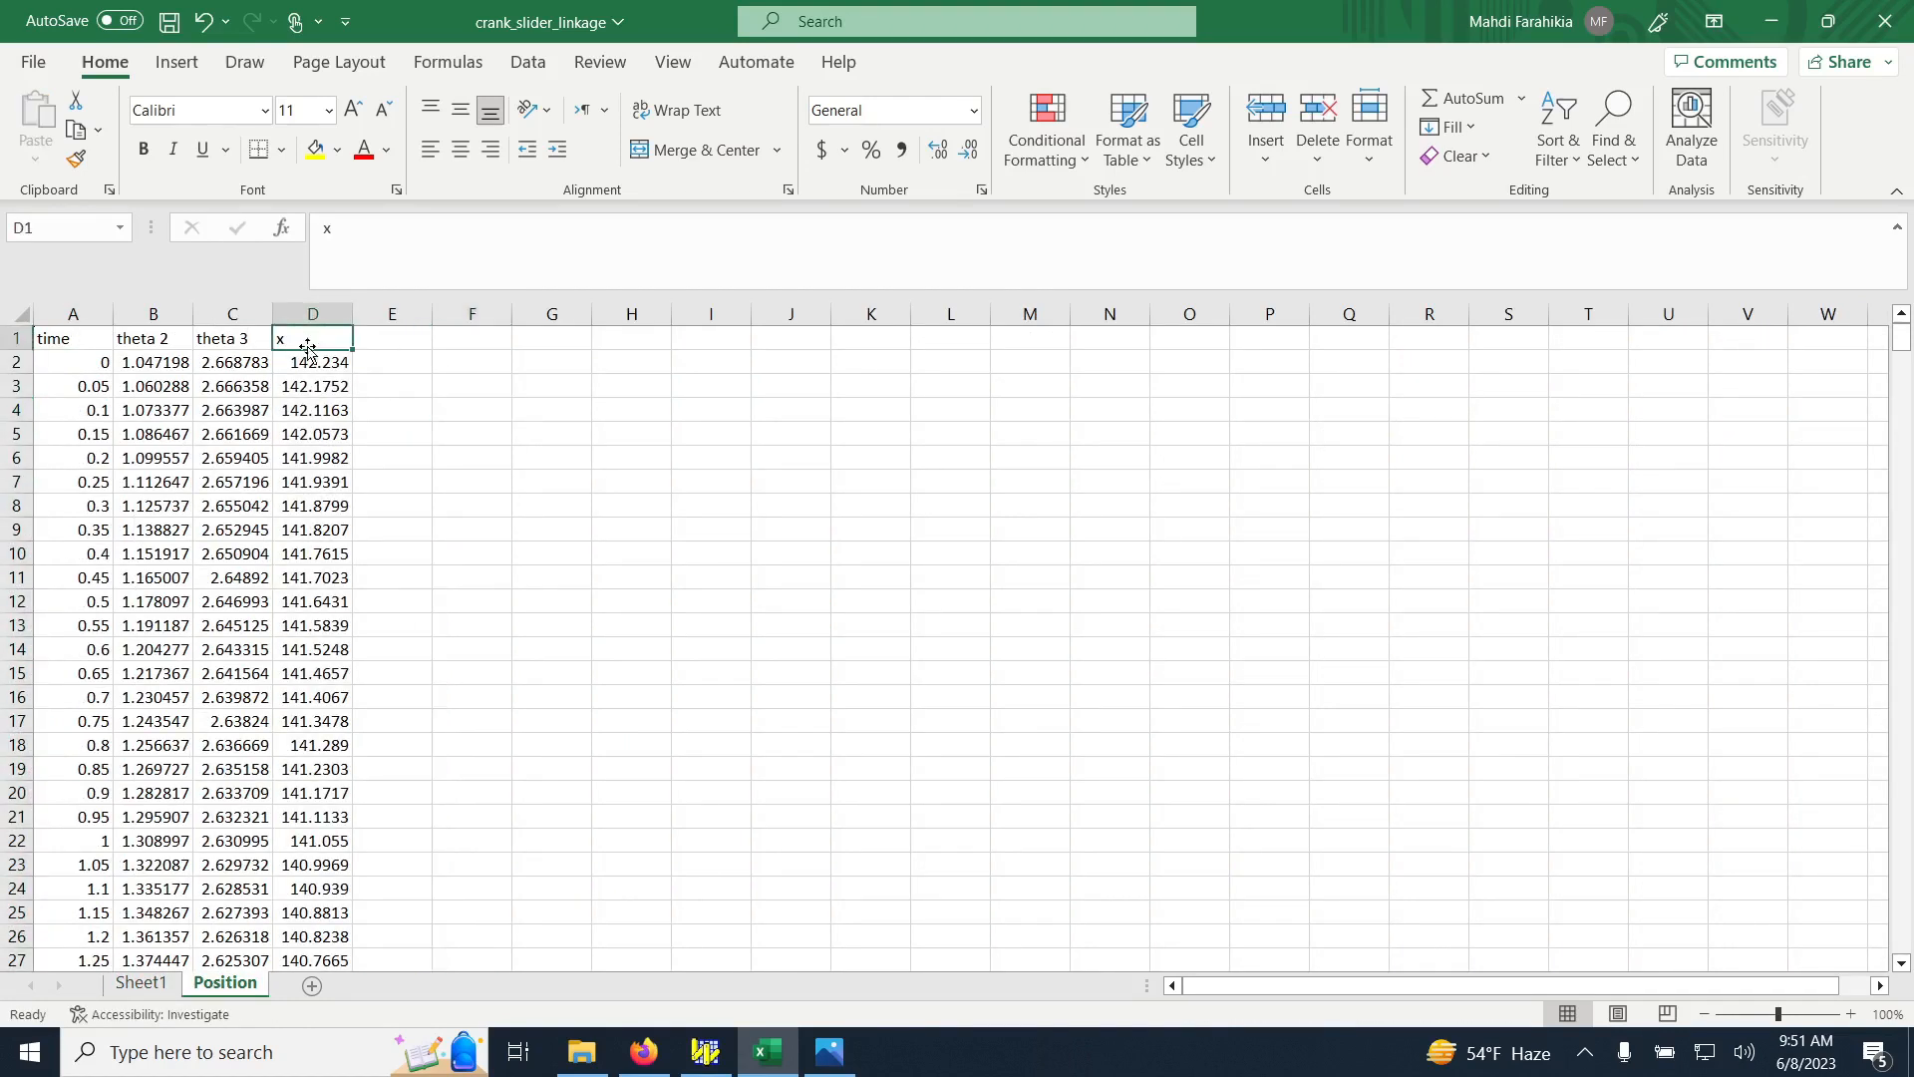
type("d")
key("Return")
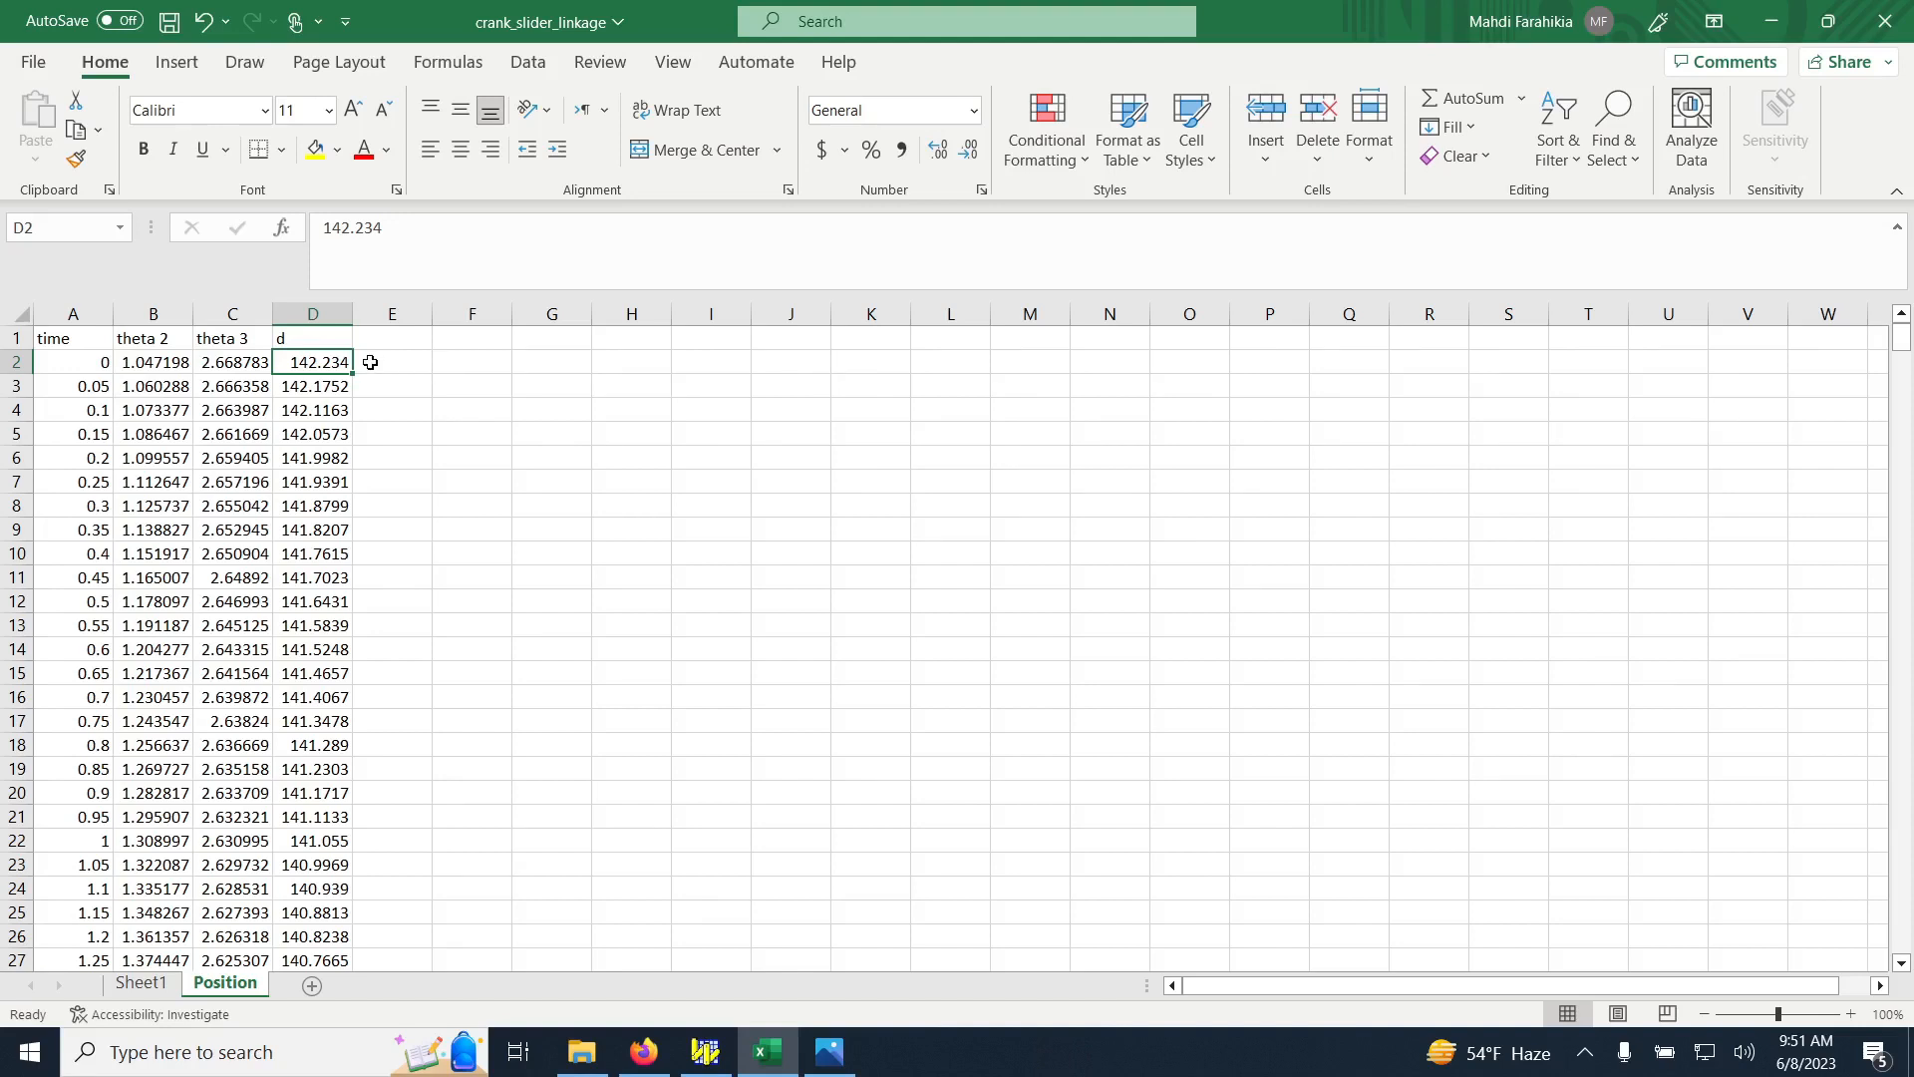
left_click(461, 364)
type("=")
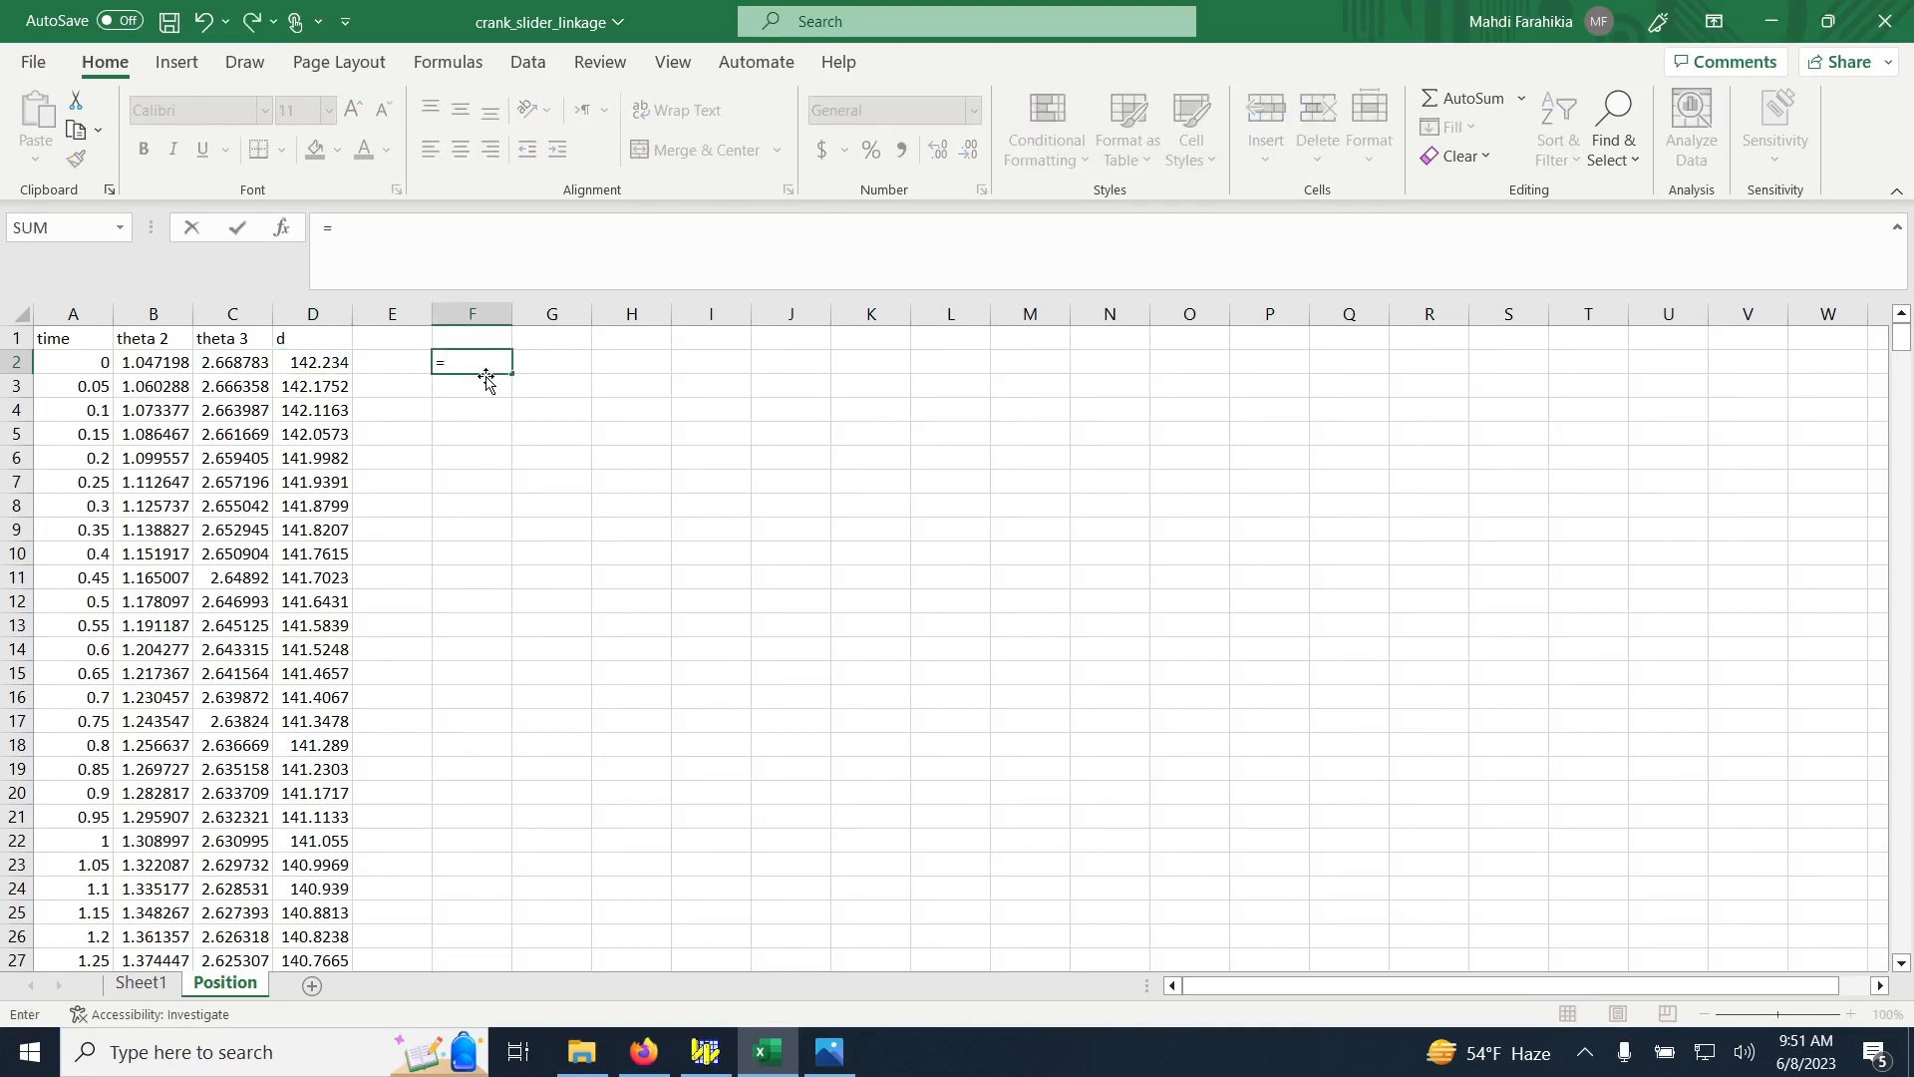
left_click(142, 364)
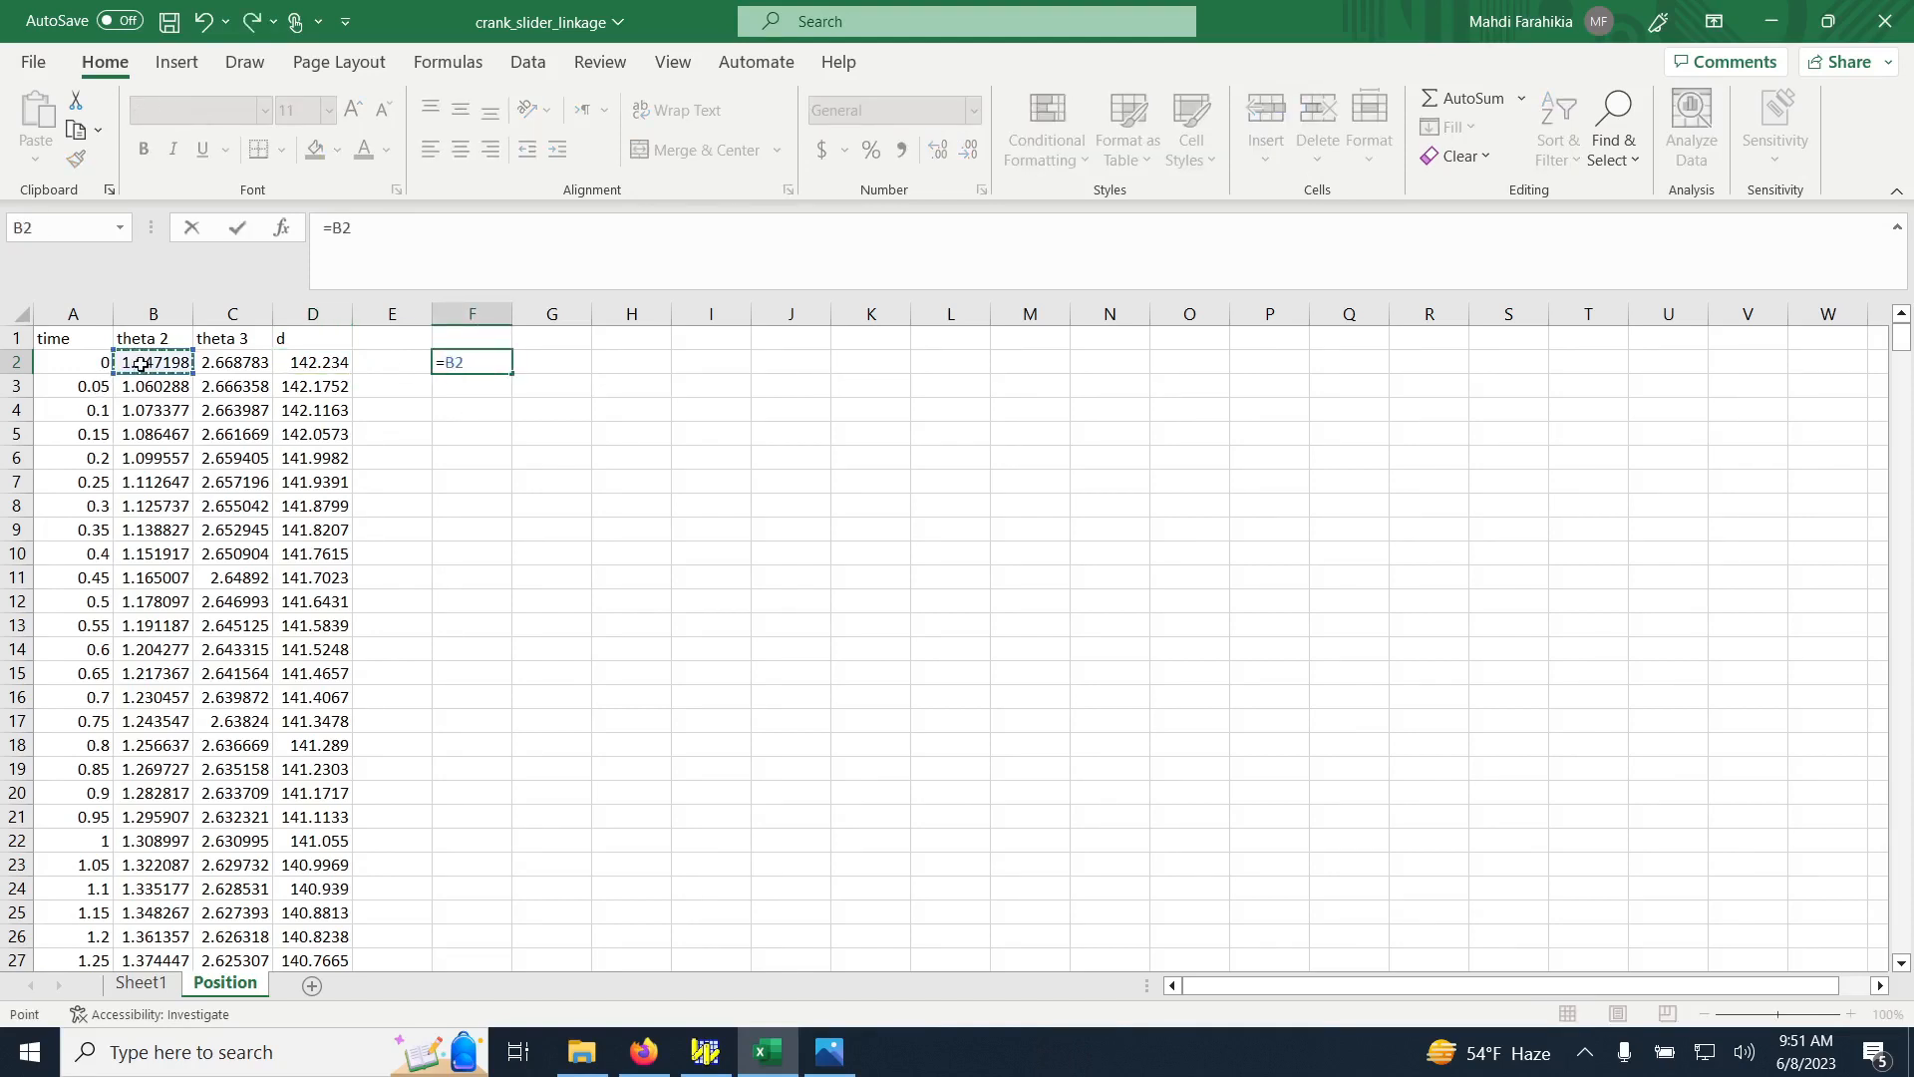
type("*180/pi()")
key("Return")
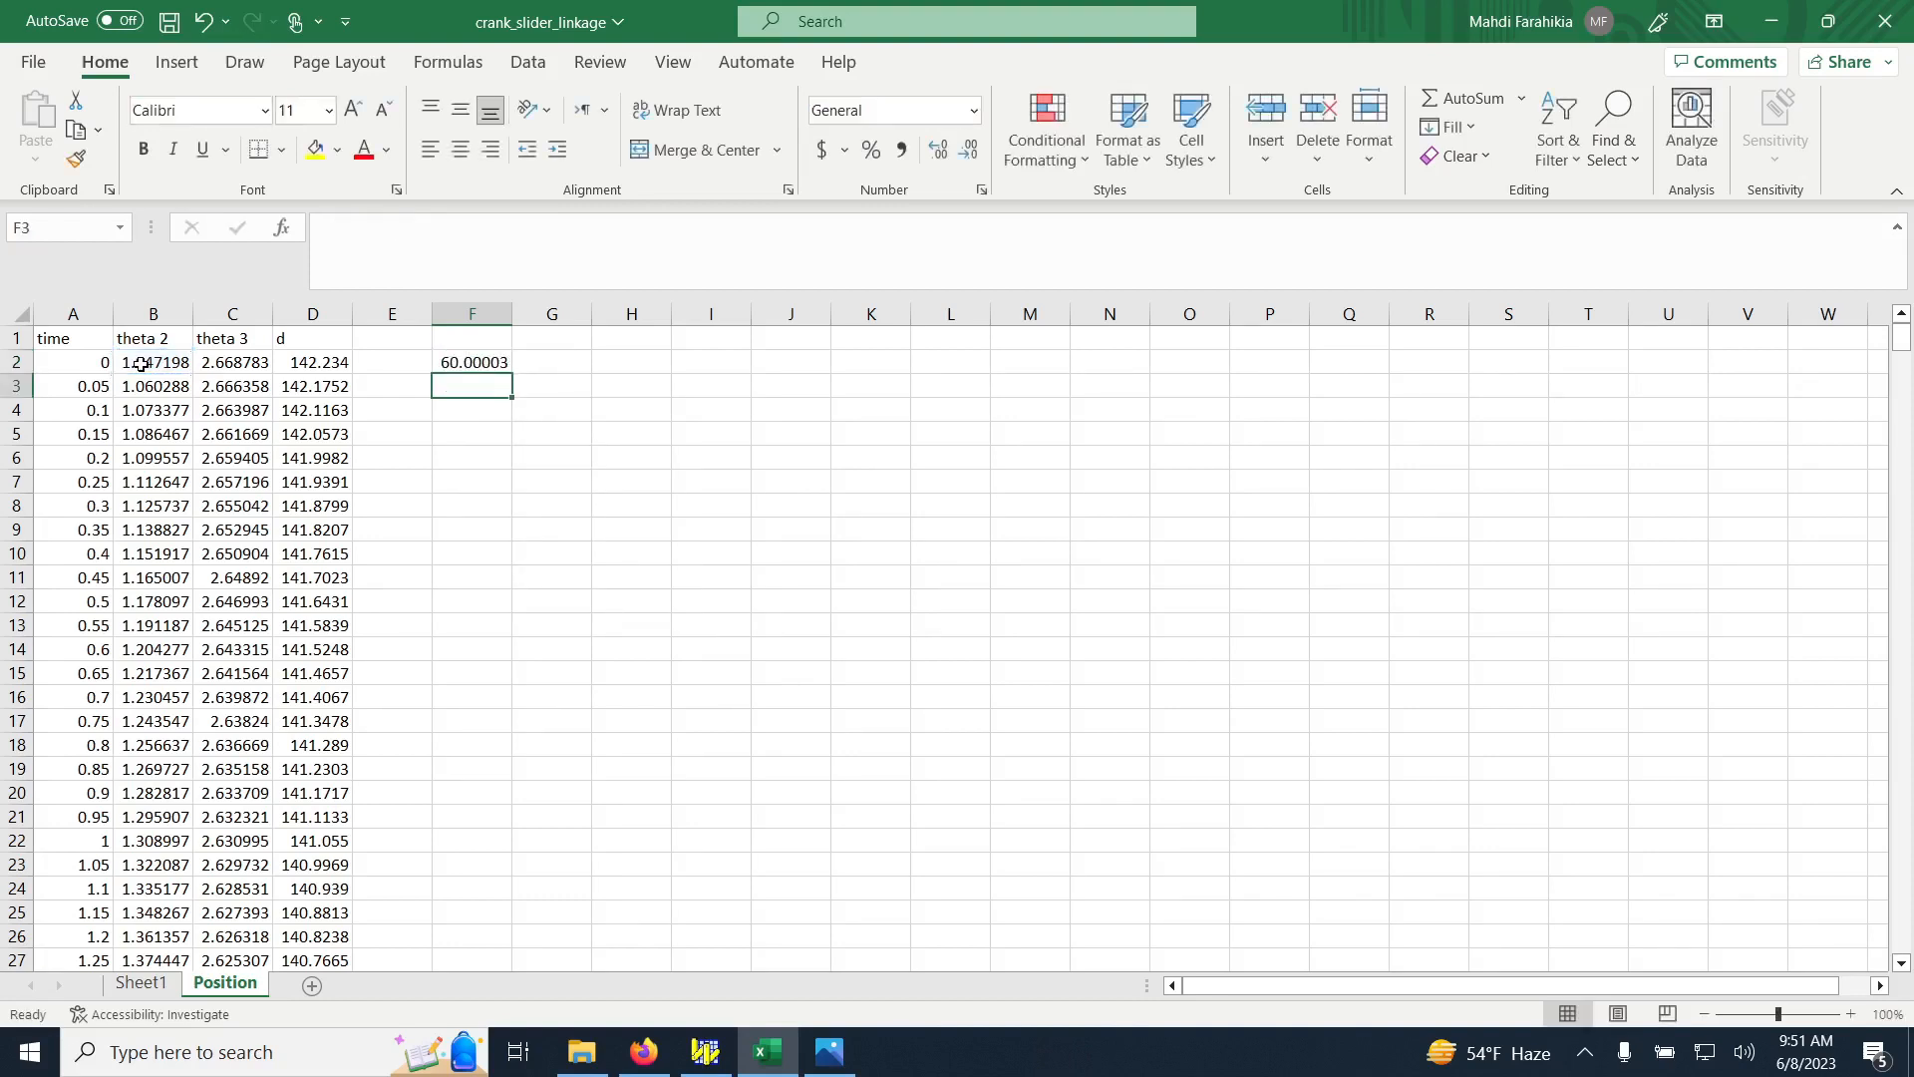
left_click(484, 363)
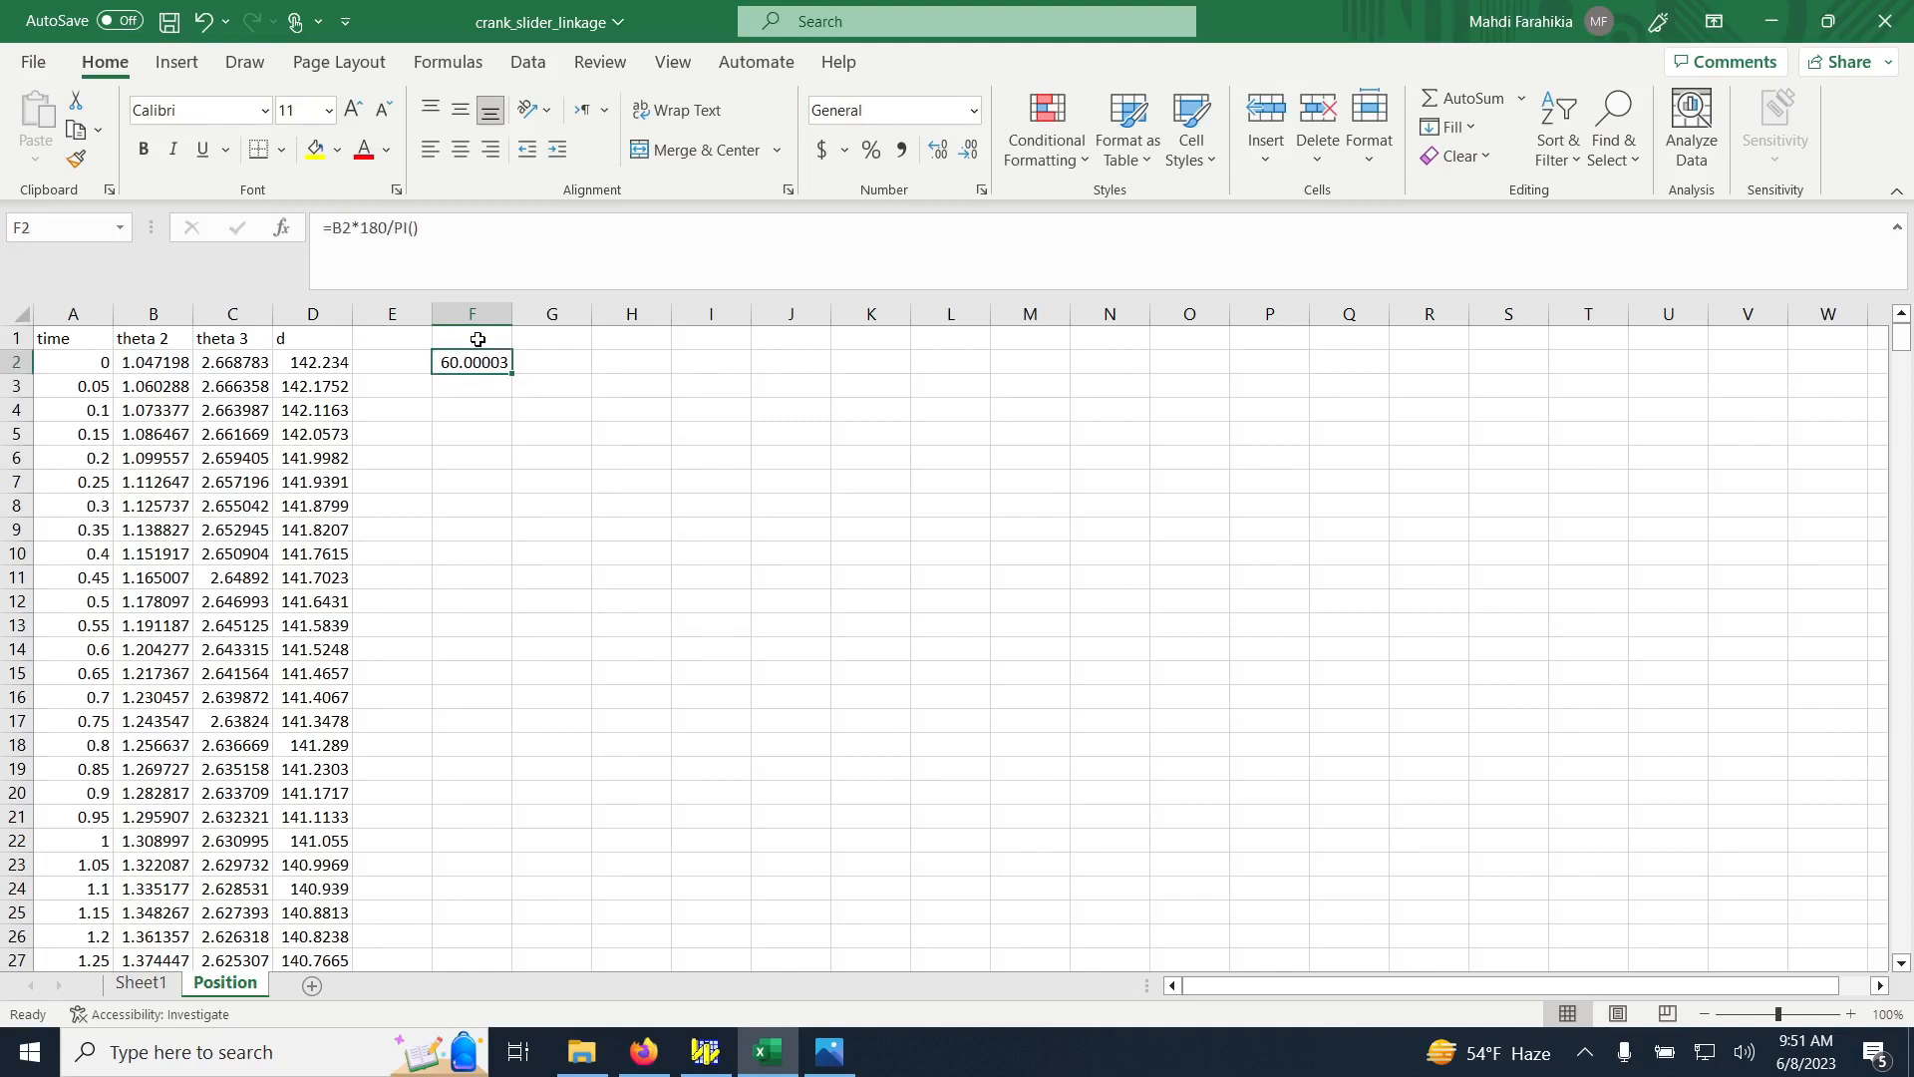
key("Delete")
Convert the first theta 2 value to degrees in E2 with the formula =B2*180/PI()
left_click(392, 357)
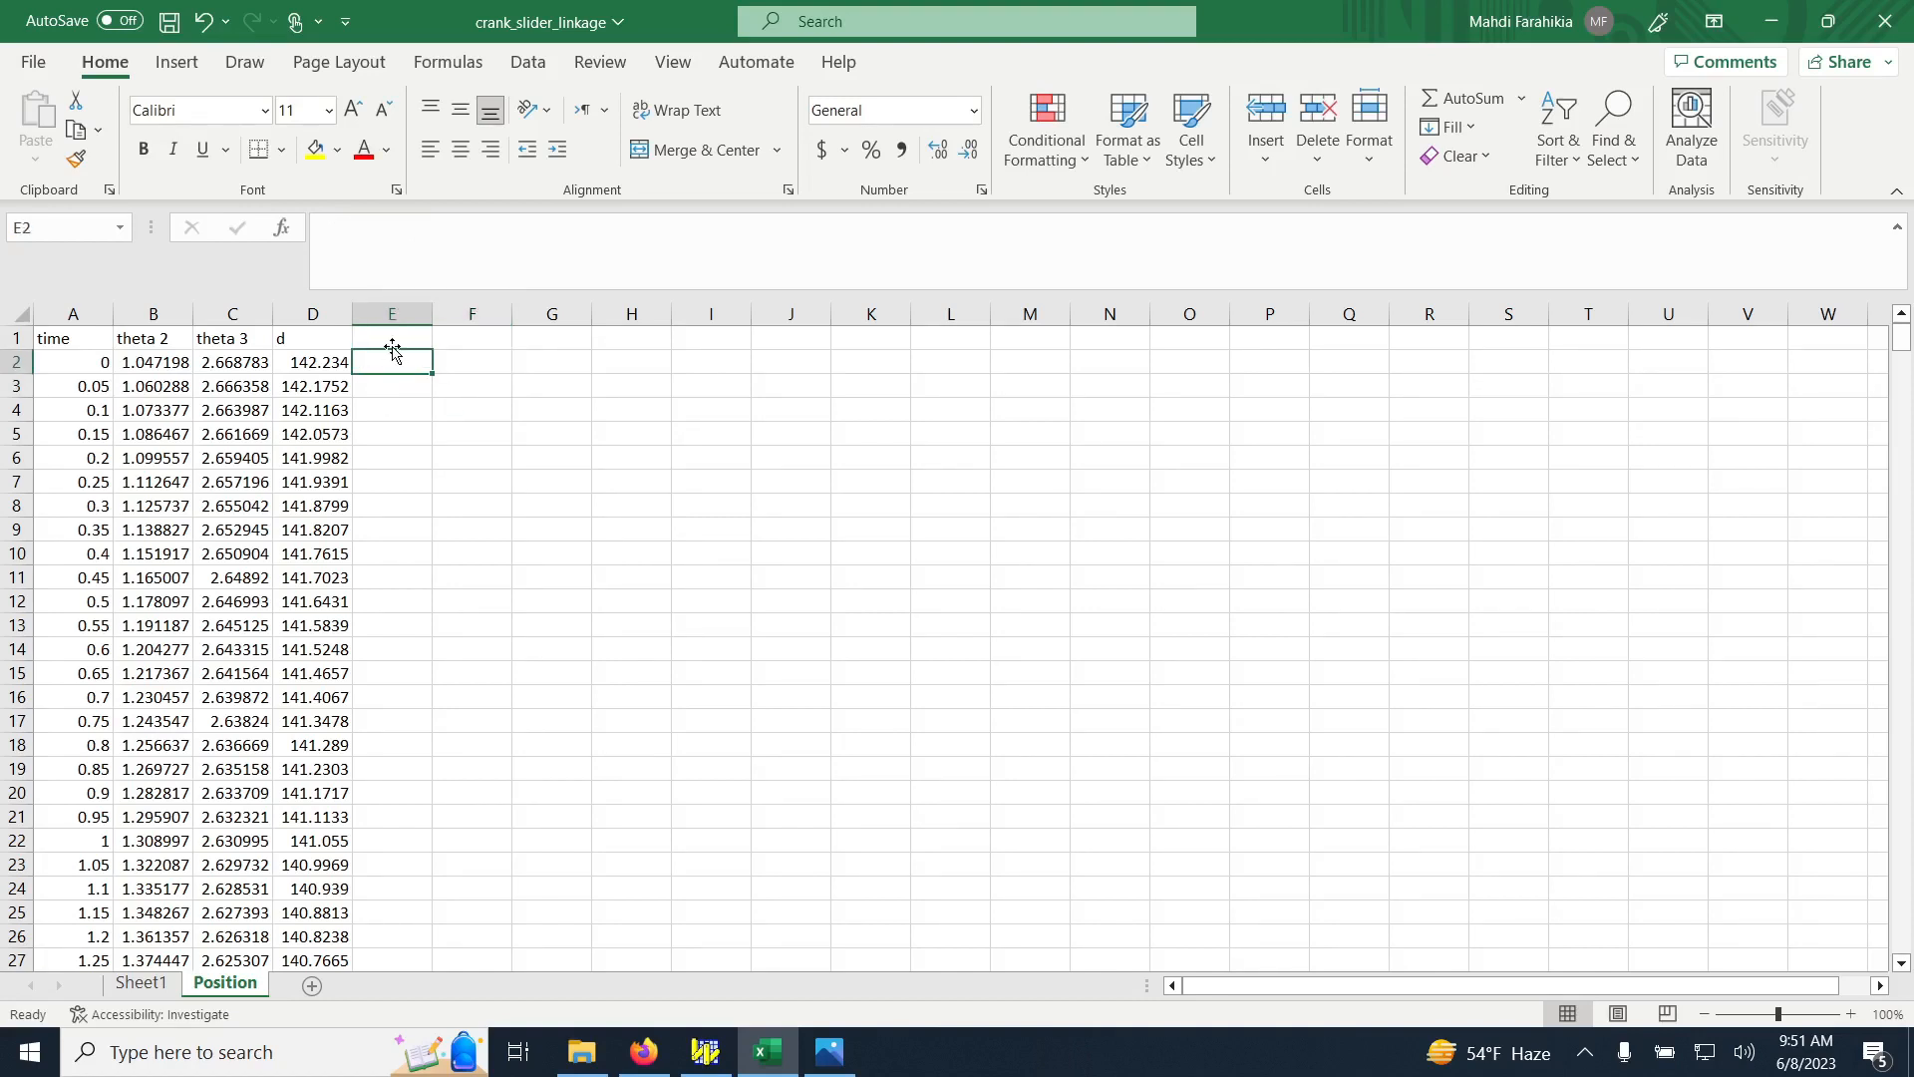
type("=")
left_click(173, 359)
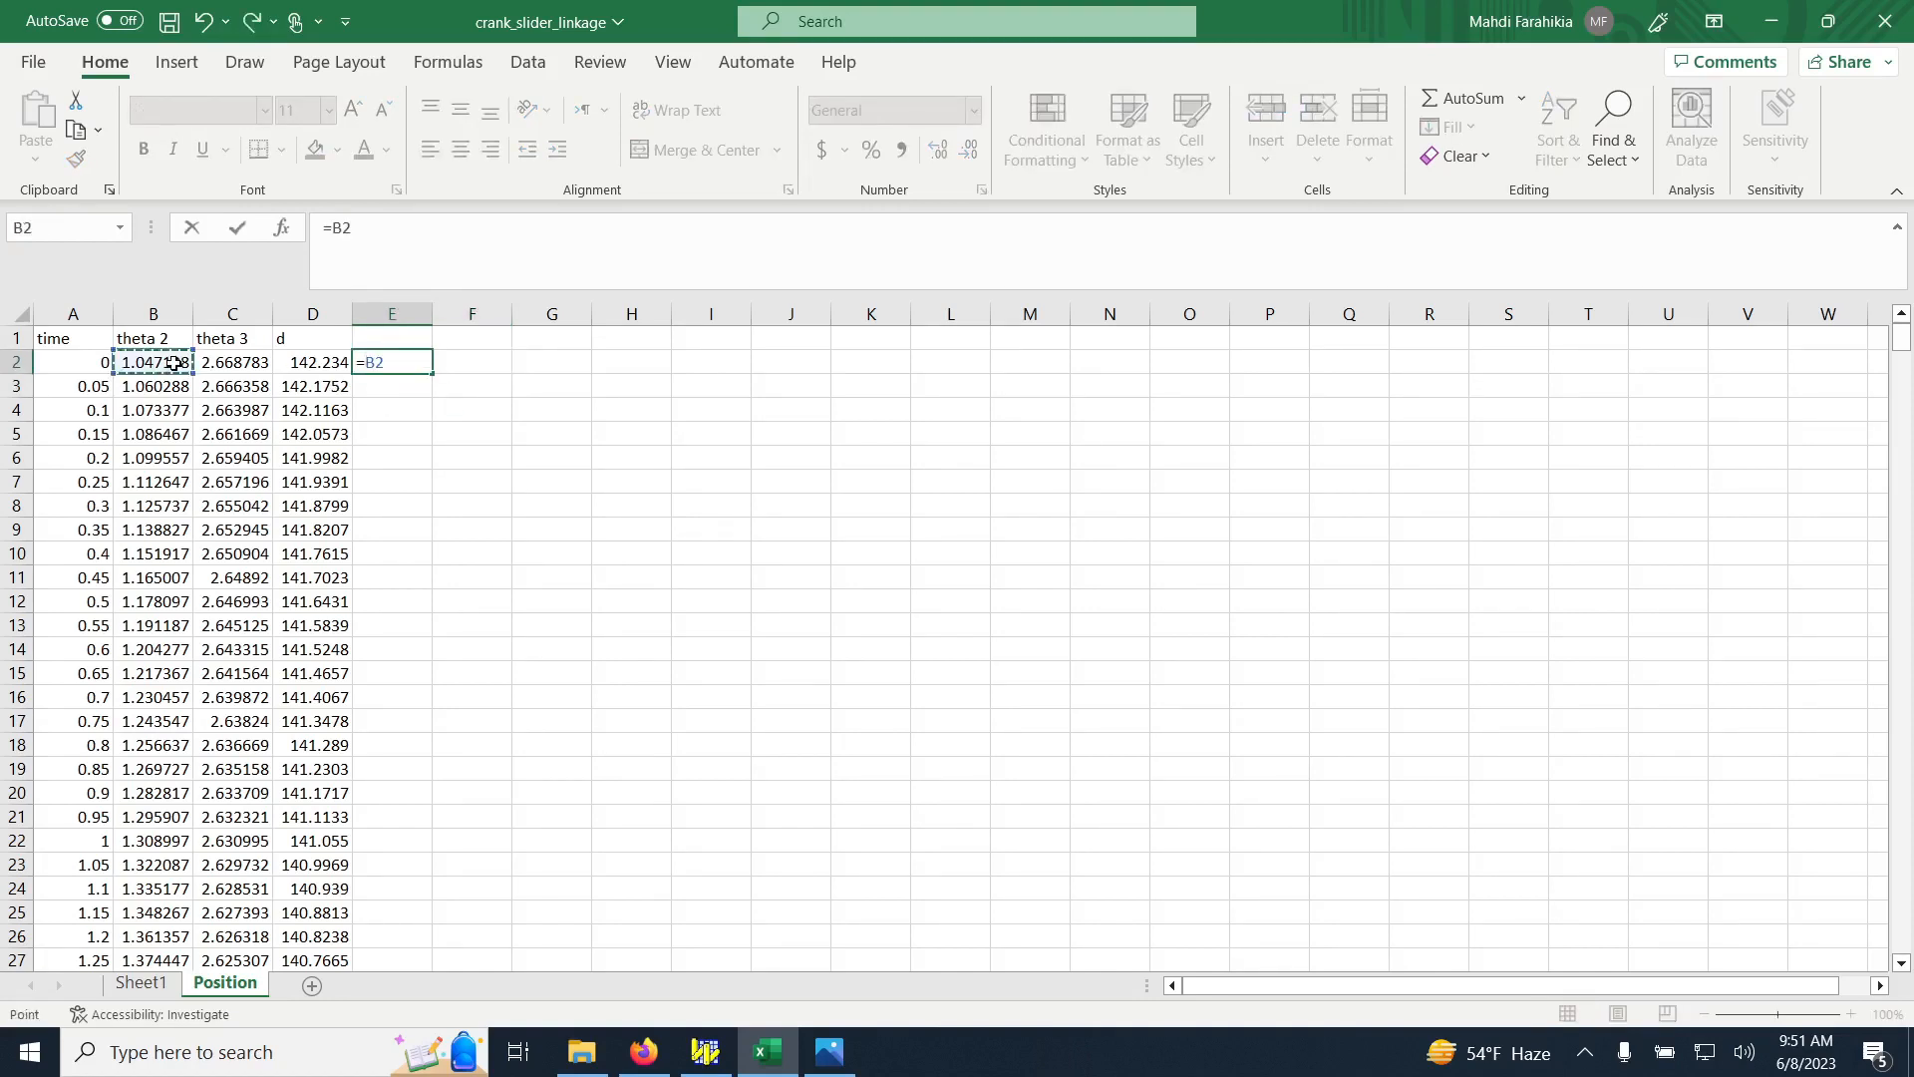
type("*180")
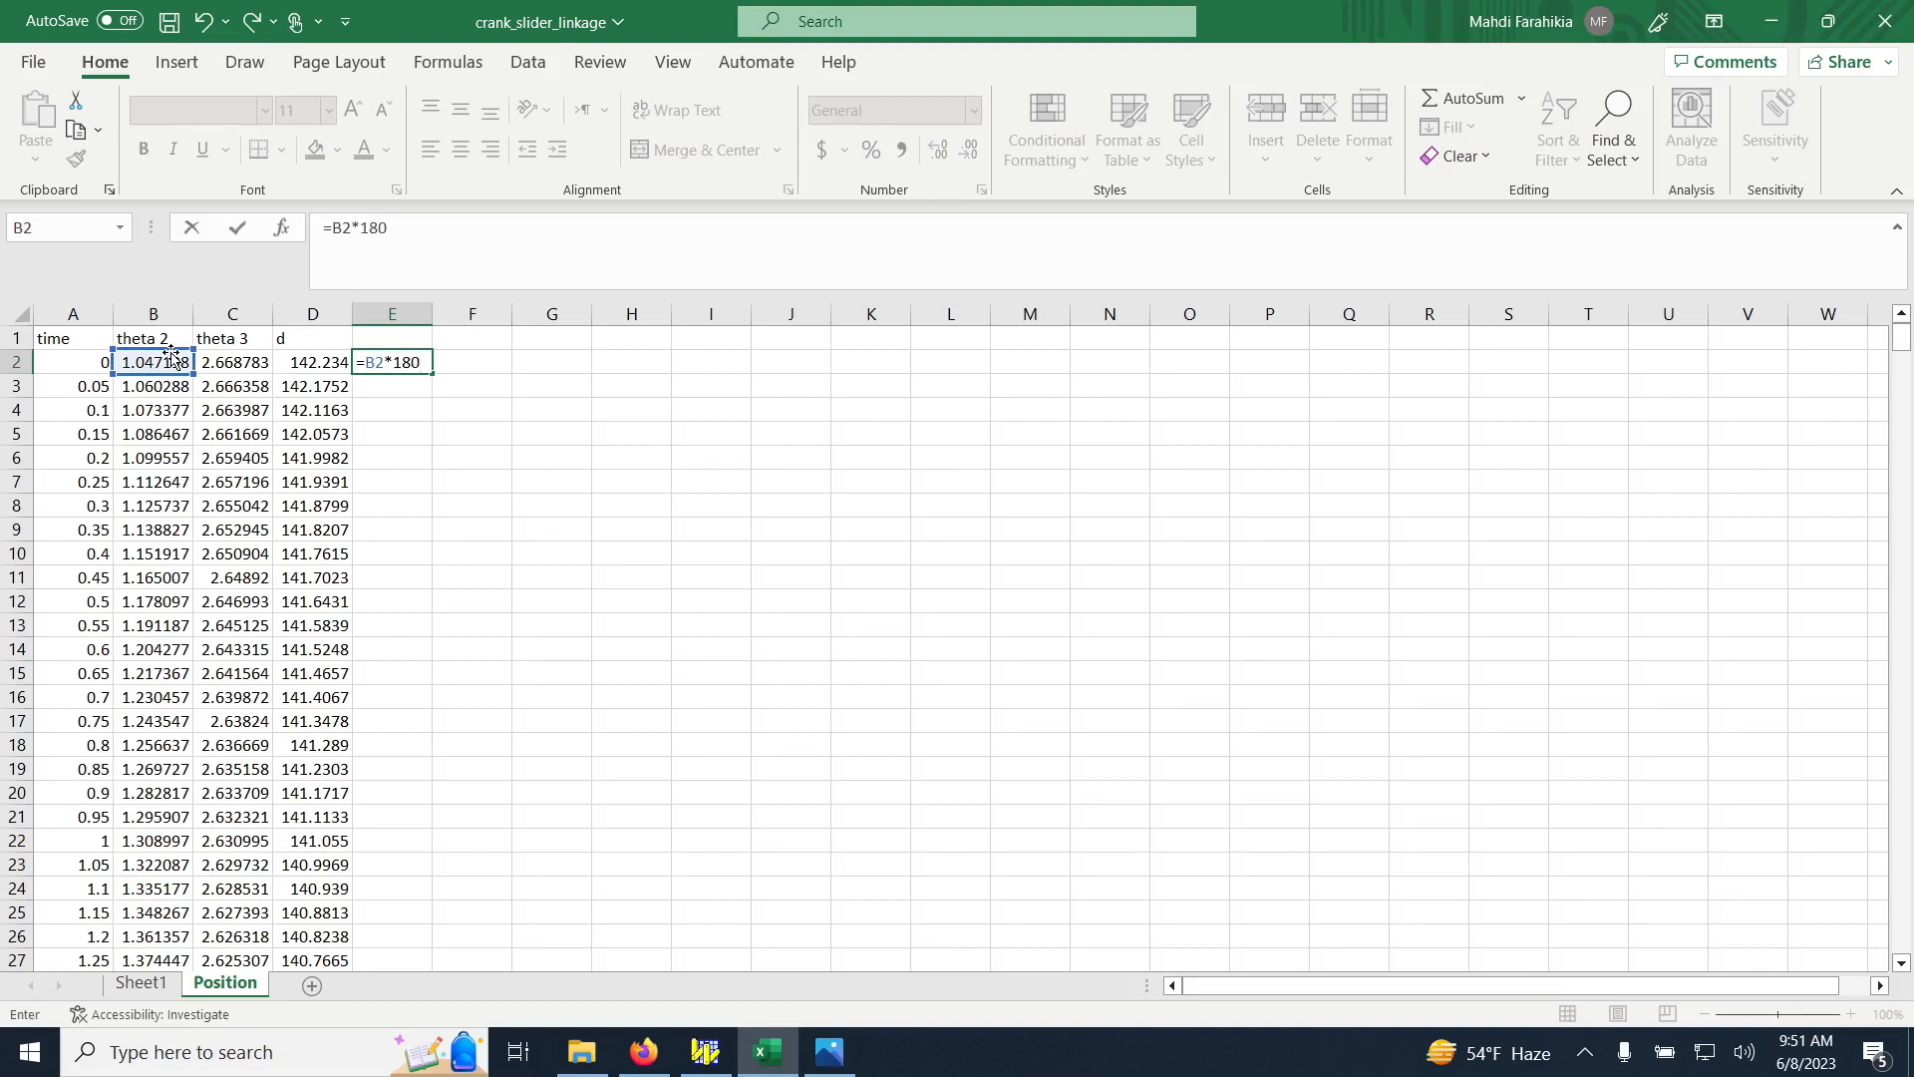
type("/pi()")
key("Return")
Extend the degree conversion formula from E2 across to F2 for theta 3, and fill both columns down all data rows
left_click(387, 365)
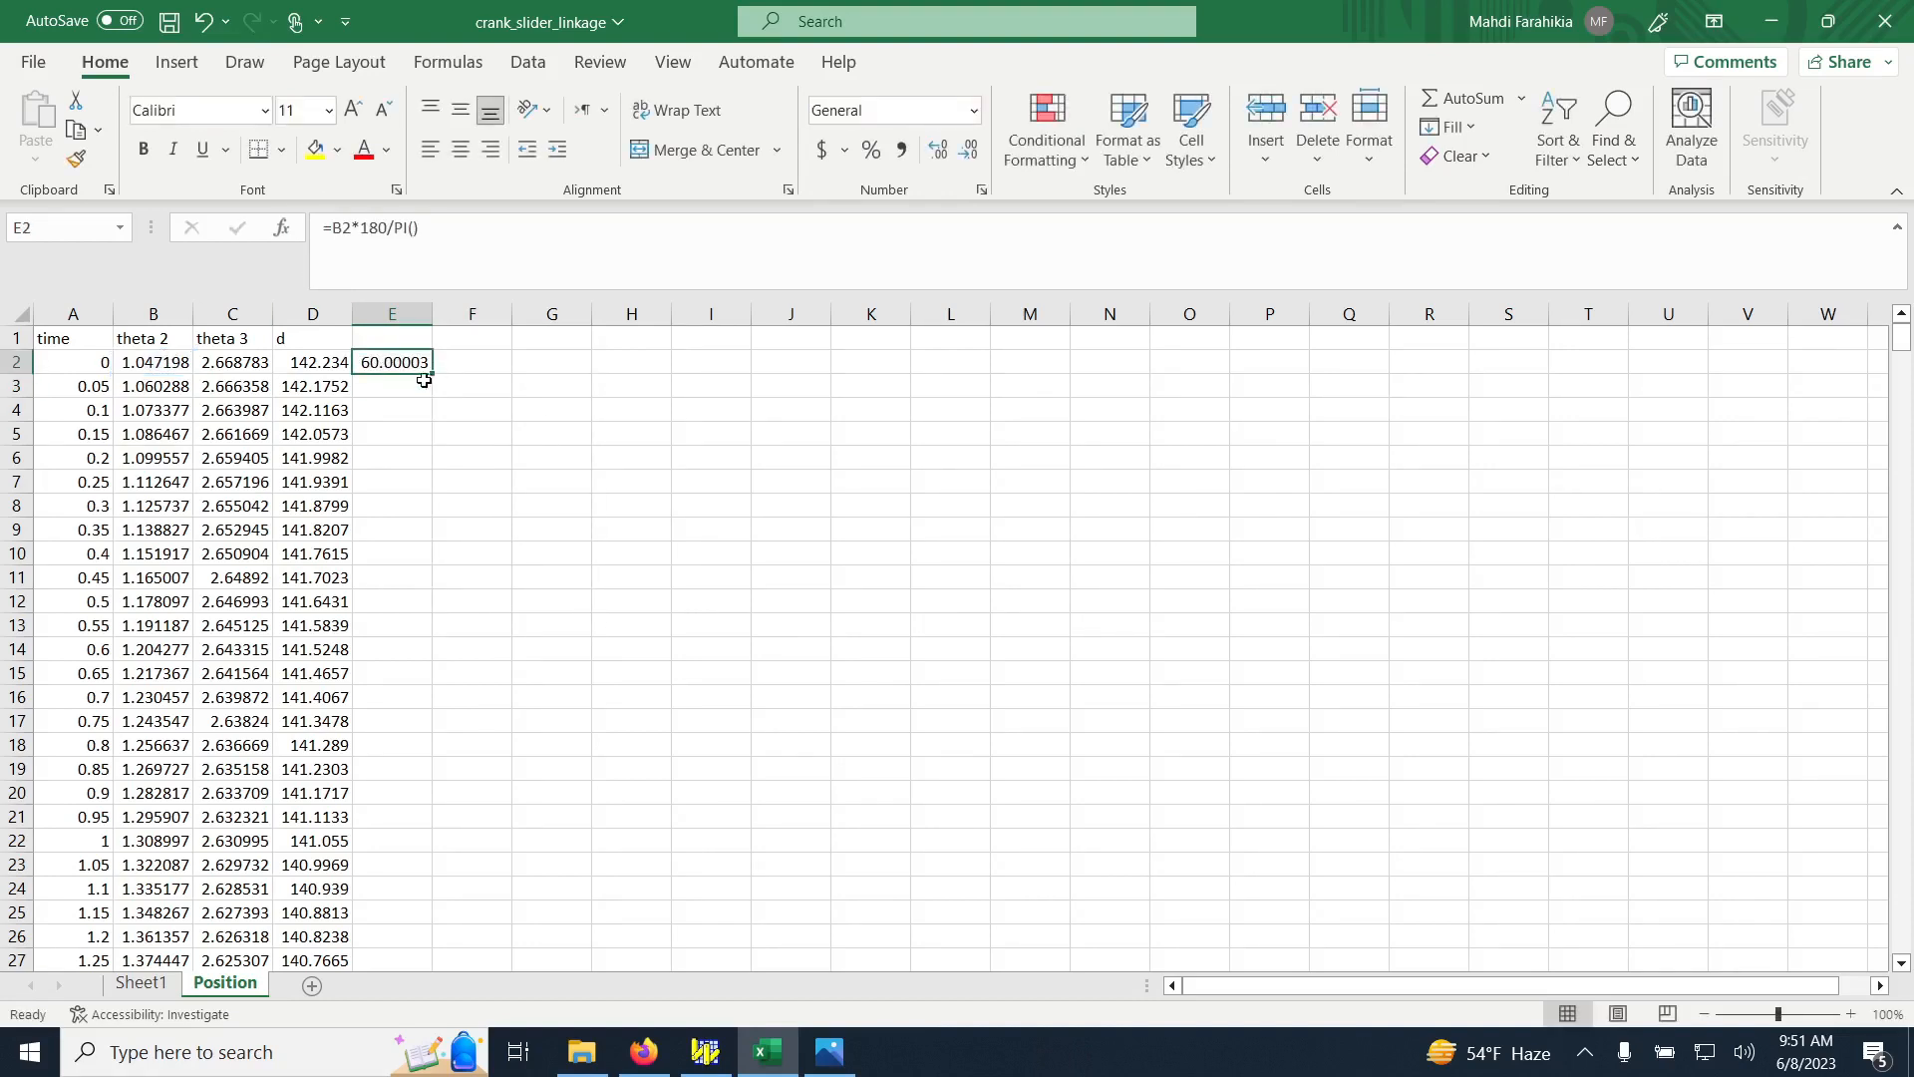
left_click_drag(432, 371, 473, 377)
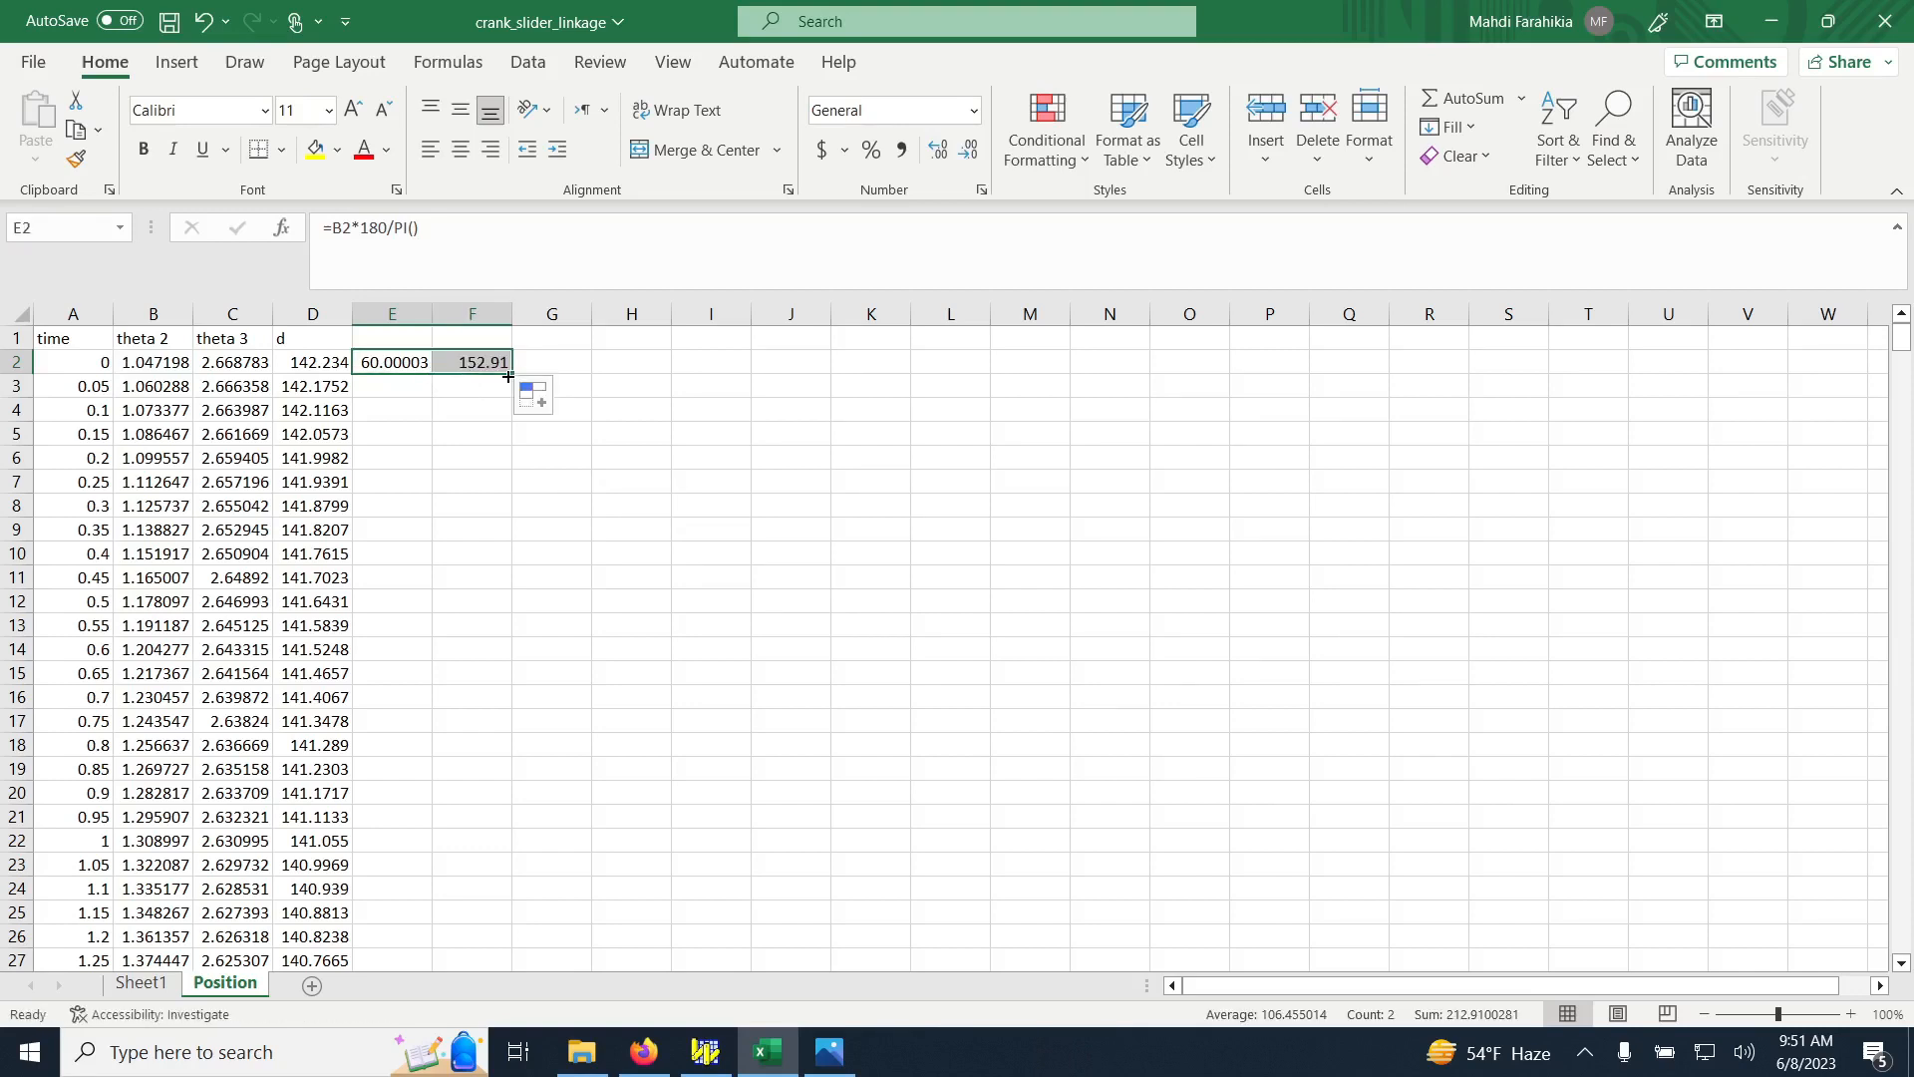
double_click(511, 374)
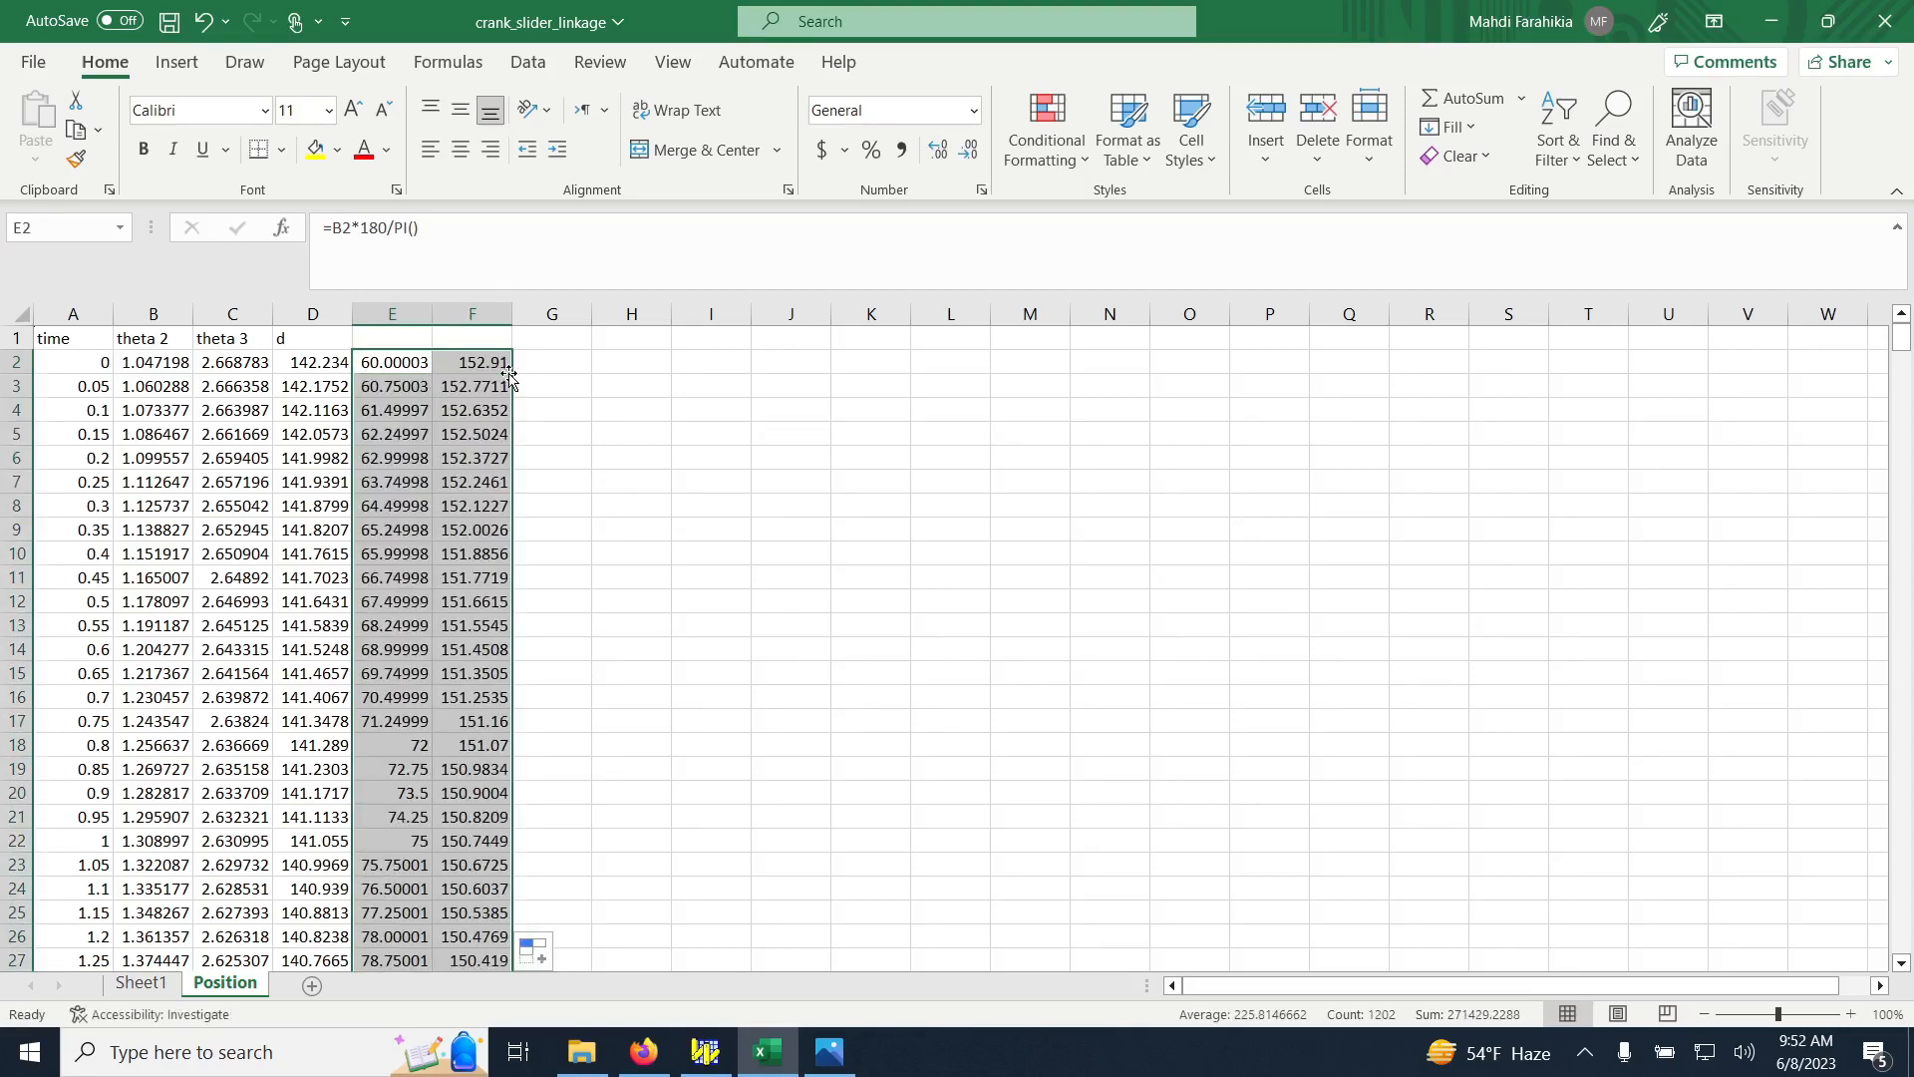
From the first row where theta 2 in degrees exceeds 360, enter =E403-360 in G403 and fill it down to the last data row
scroll(548, 489, "down", 11)
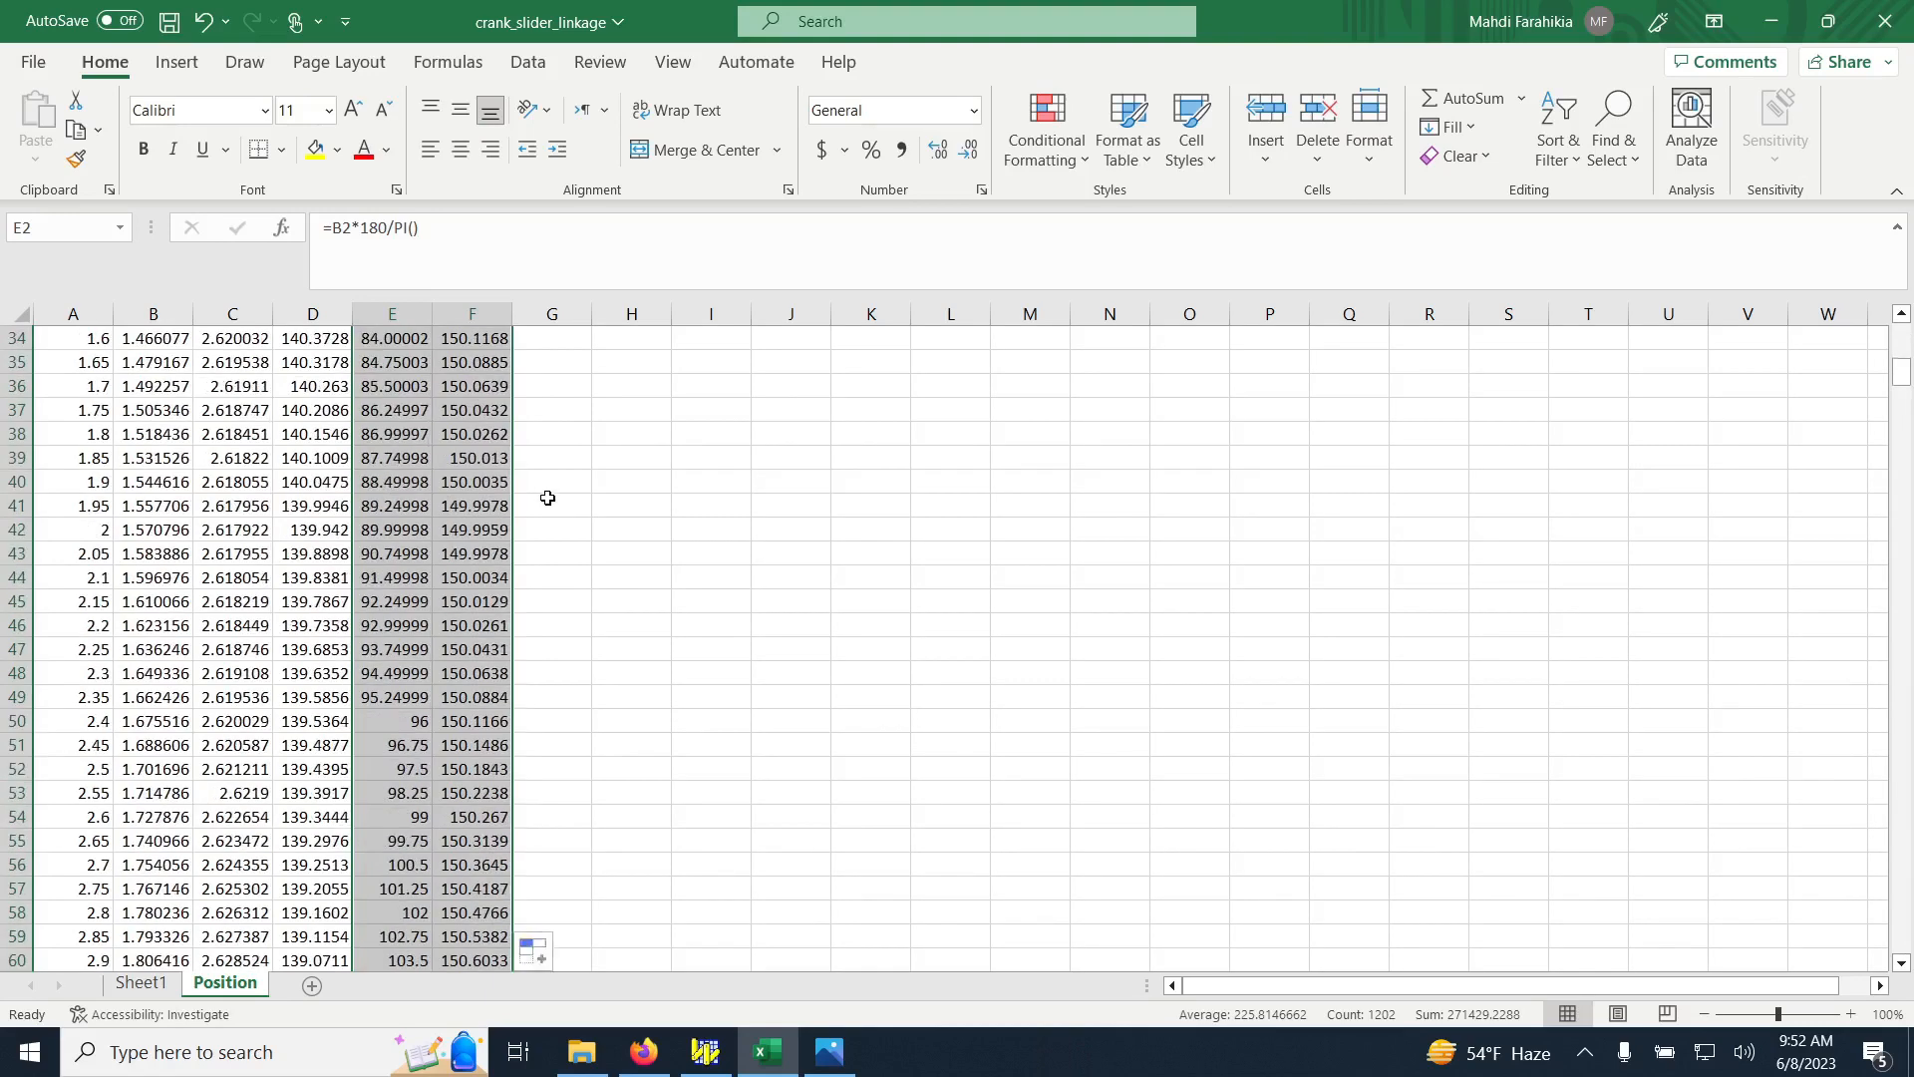
scroll(548, 497, "down", 16)
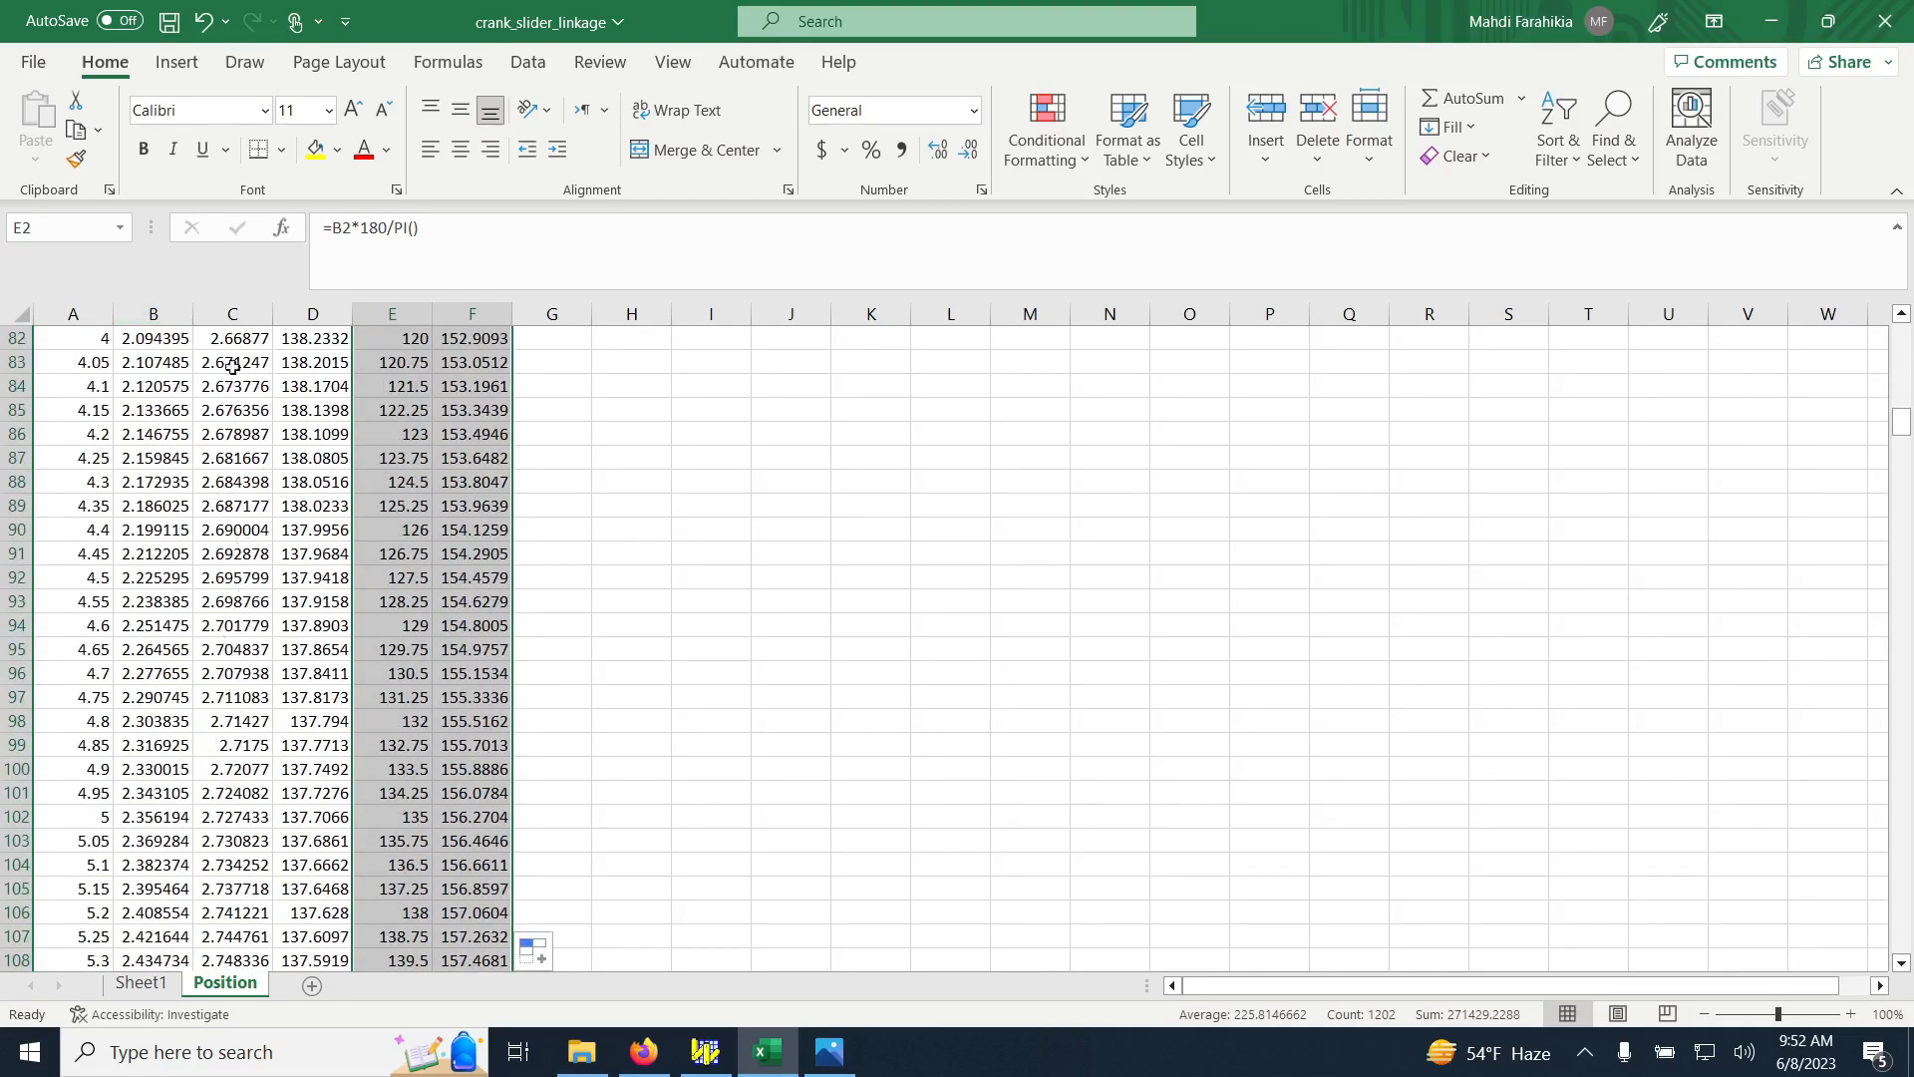
scroll(641, 641, "down", 11)
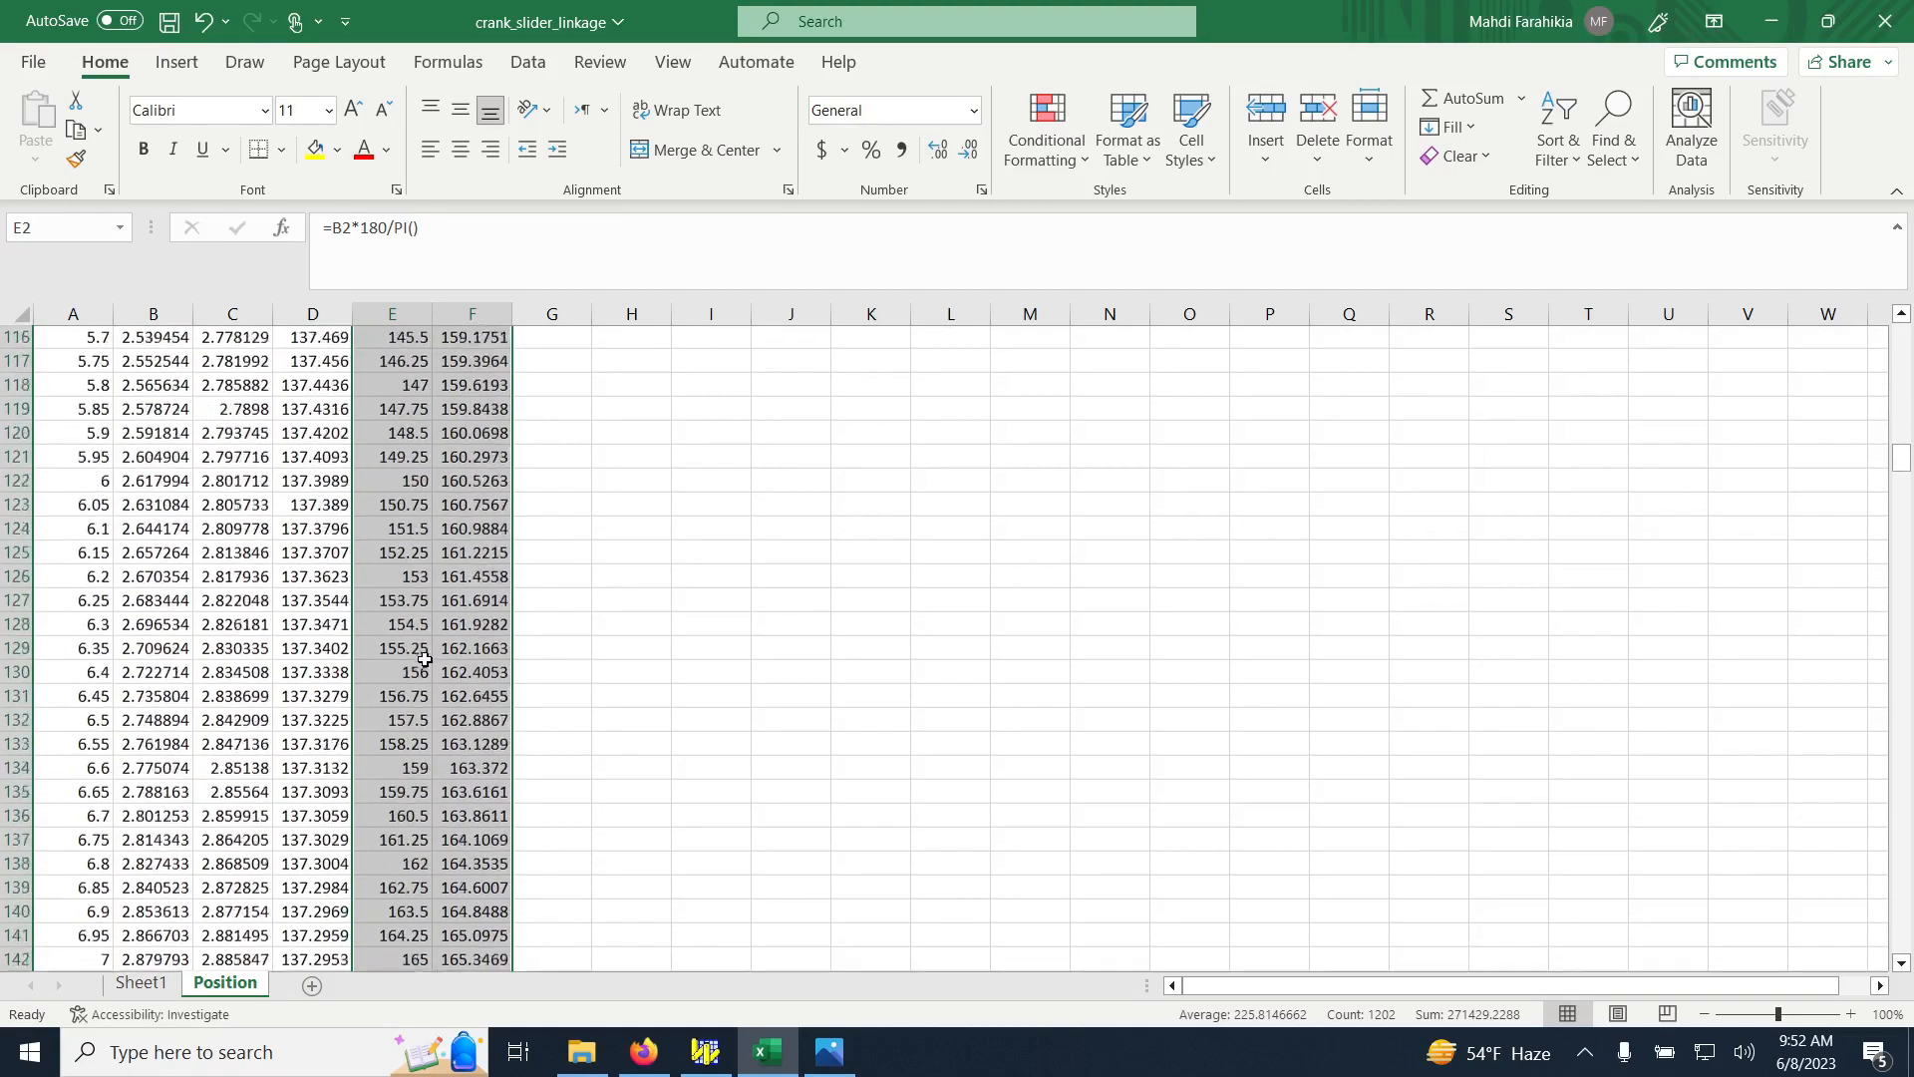
scroll(424, 658, "down", 3)
left_click_drag(1902, 460, 1882, 727)
scroll(777, 731, "down", 4)
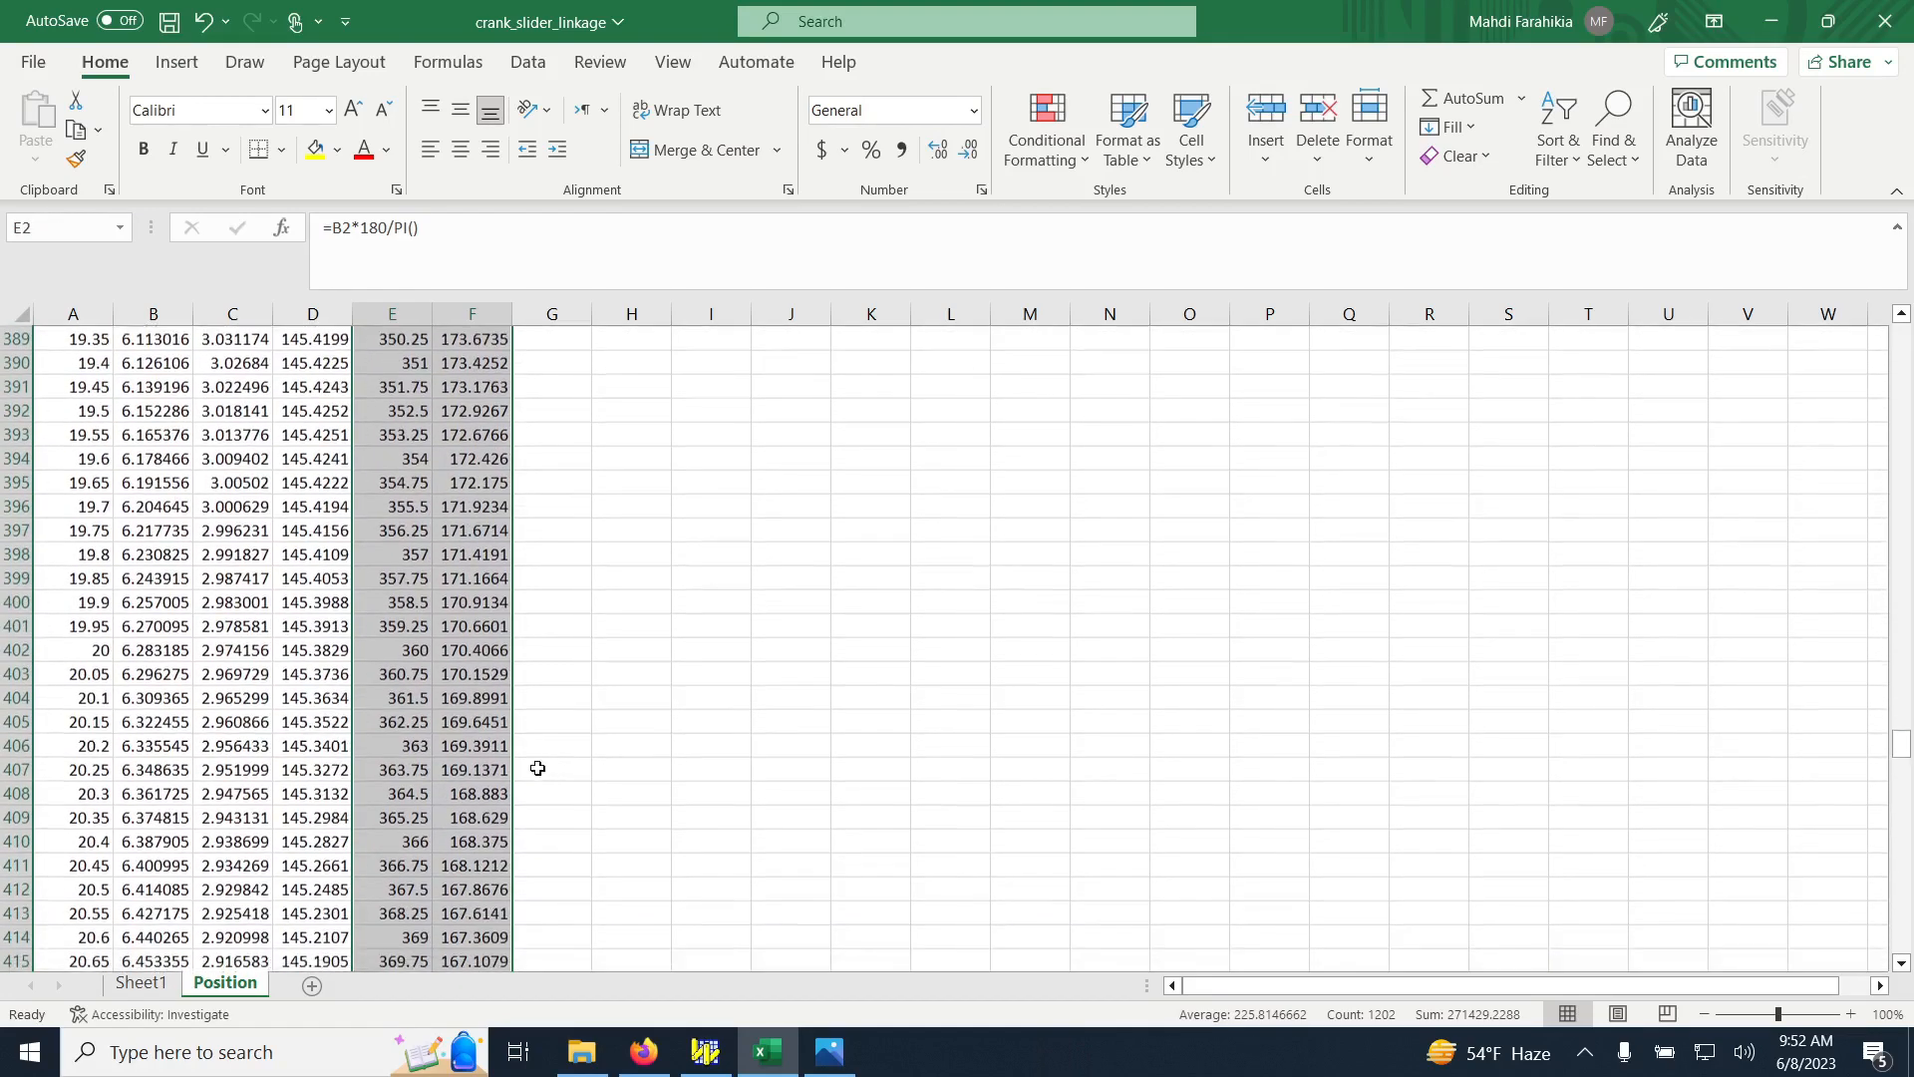
left_click(399, 650)
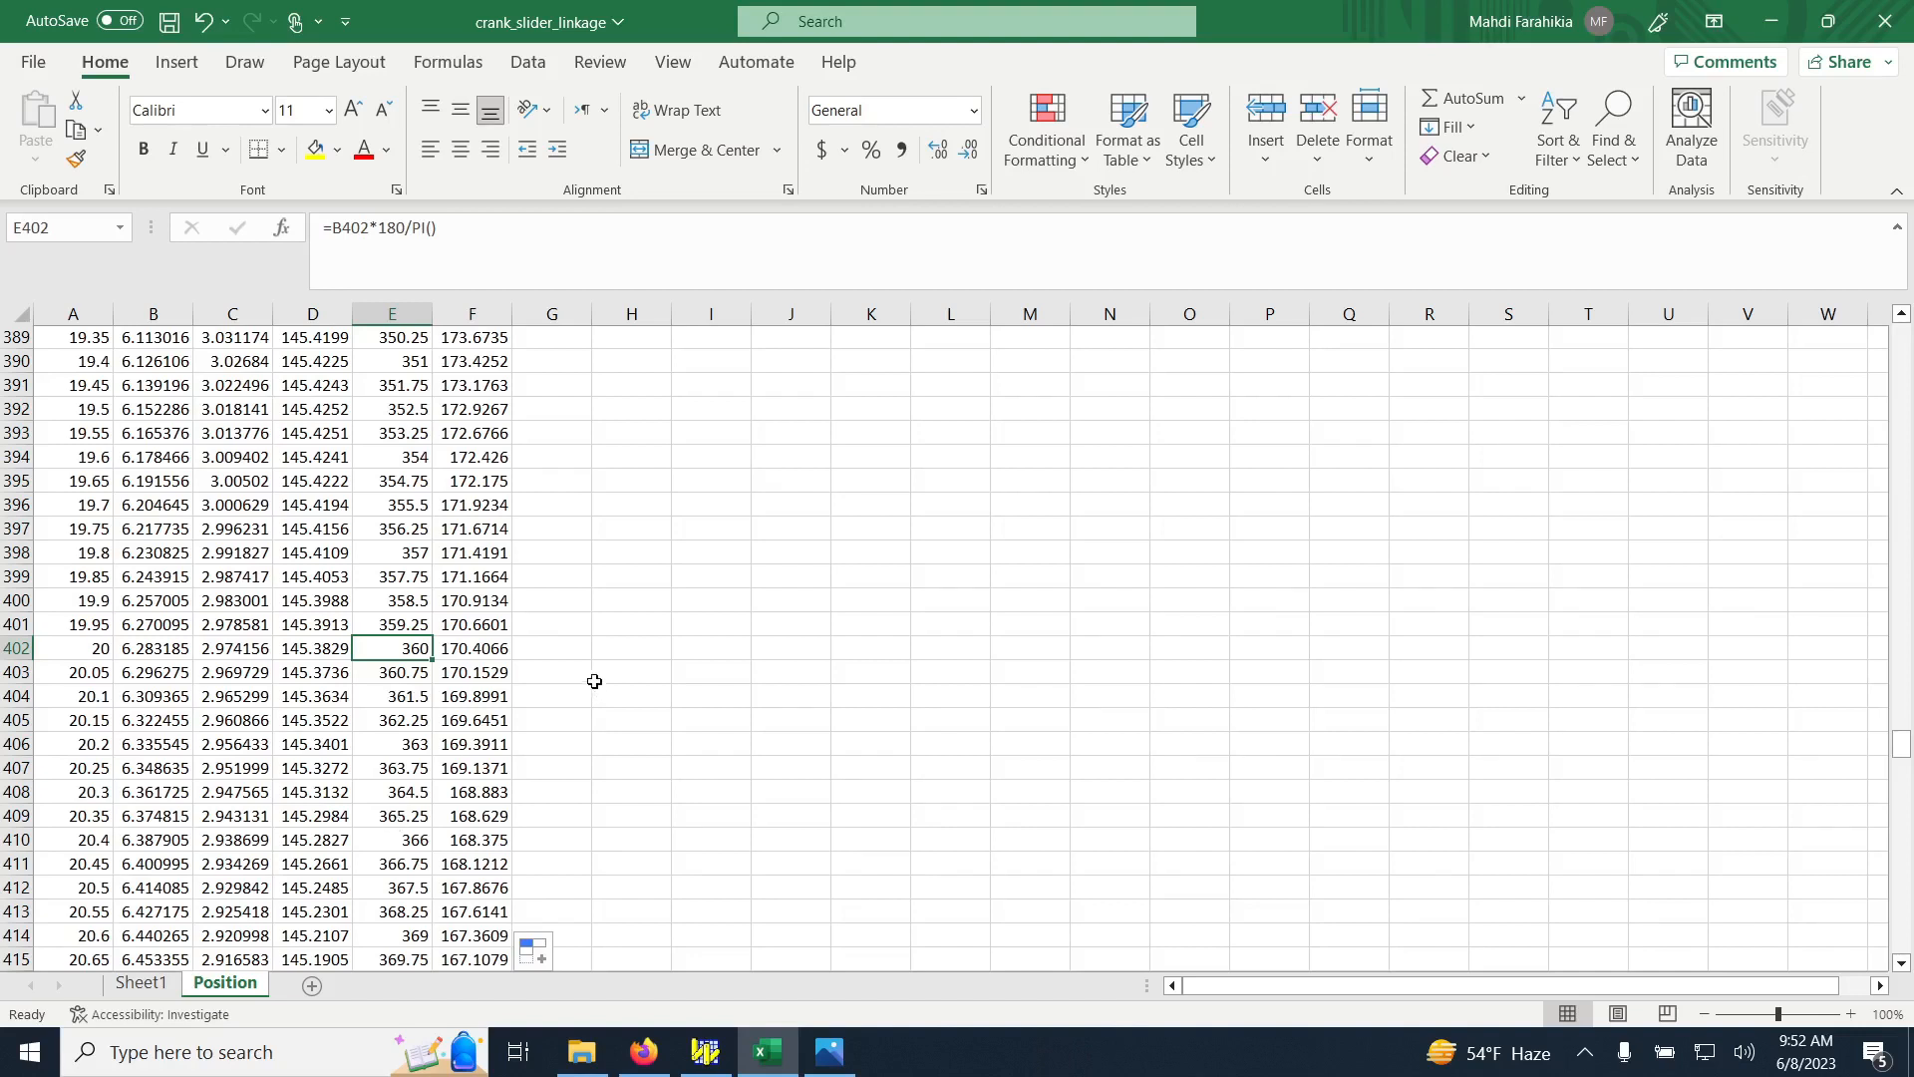
left_click(530, 675)
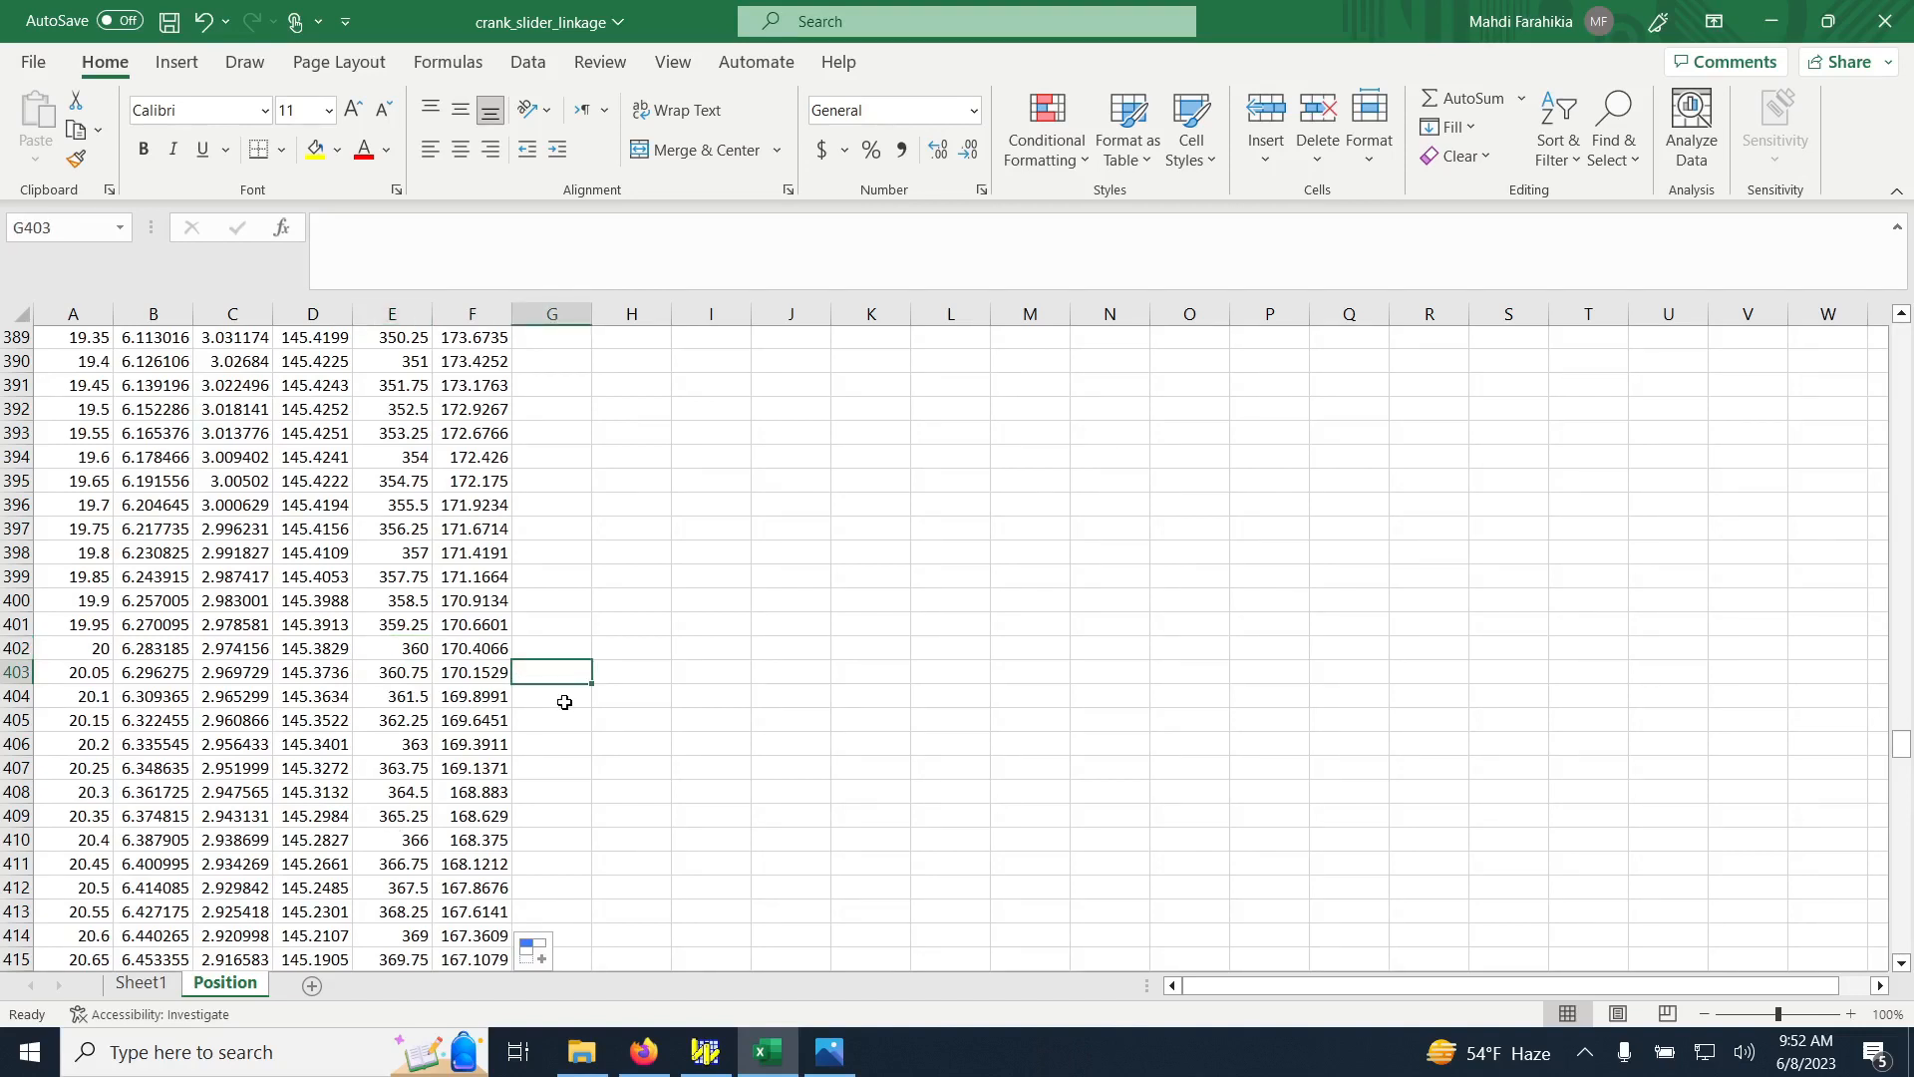
type("=")
left_click(395, 672)
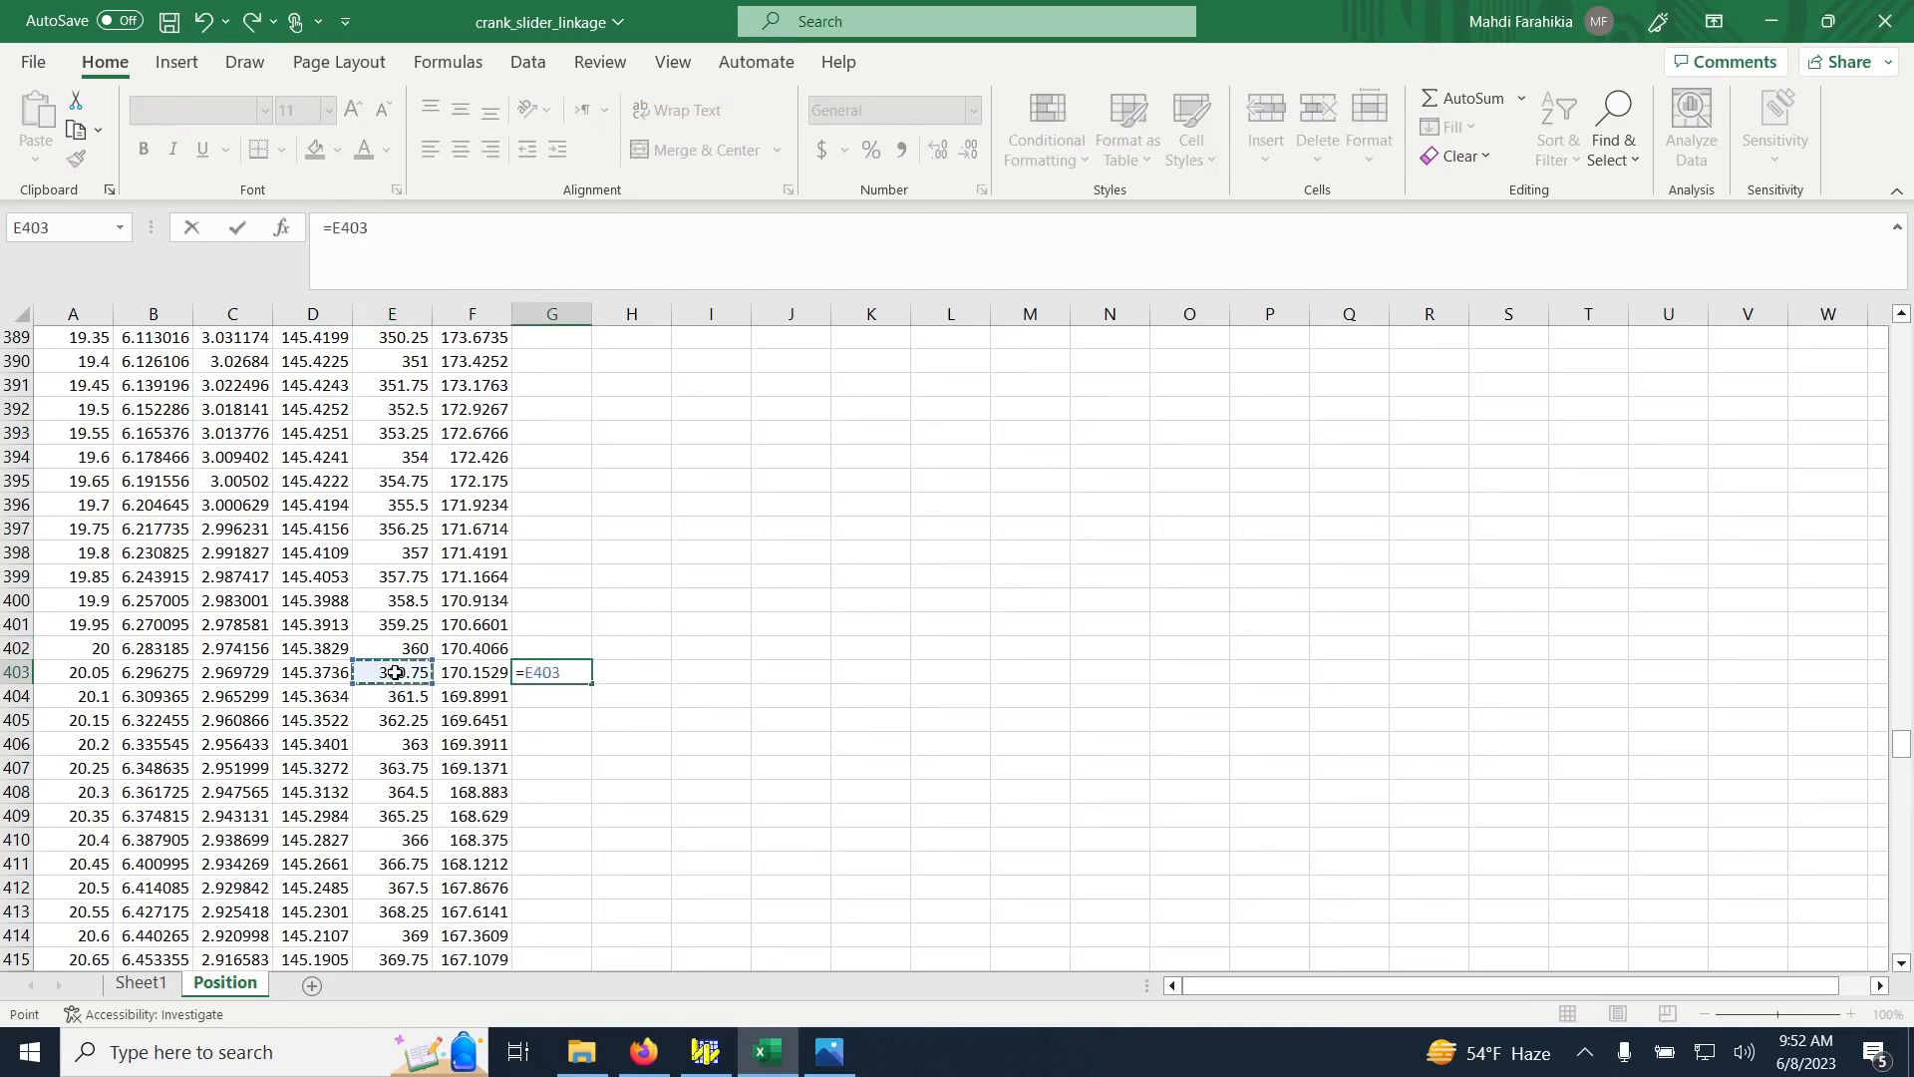
type("-360")
key("Return")
left_click(521, 675)
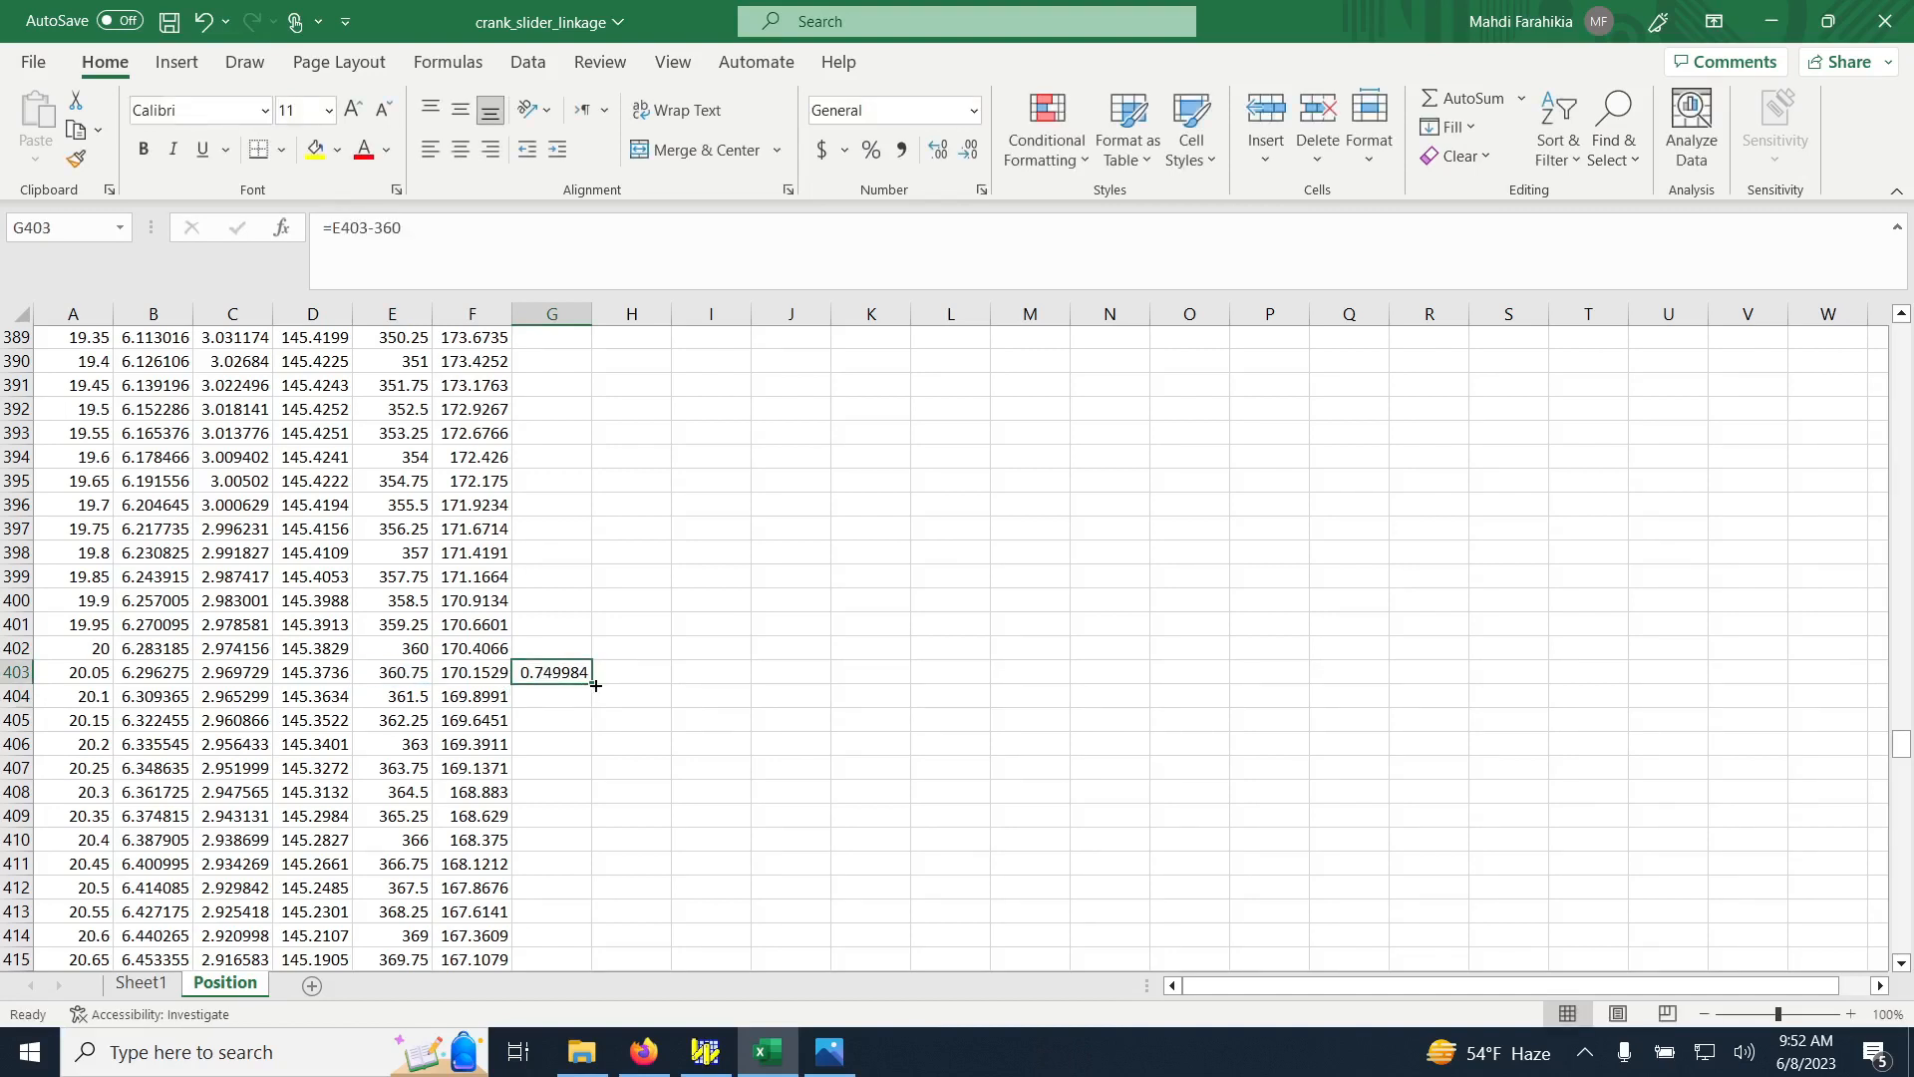
double_click(595, 684)
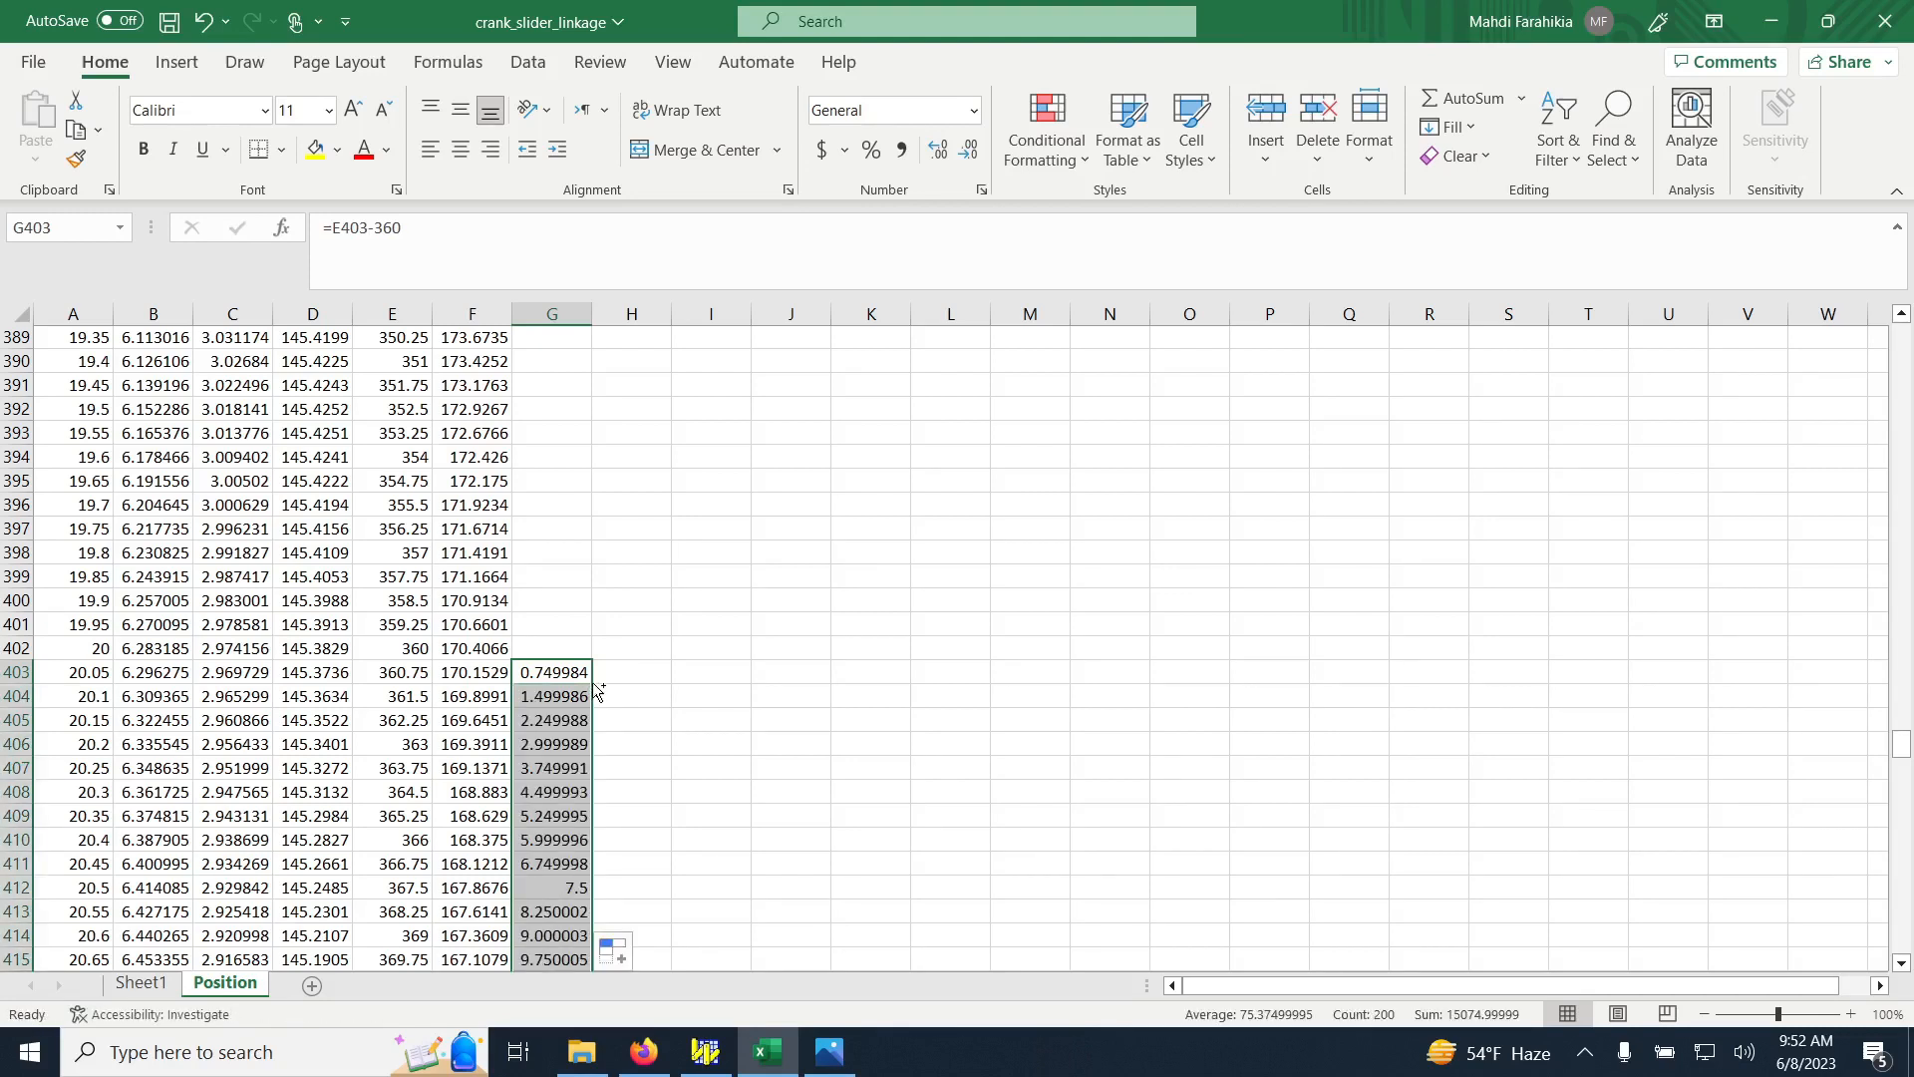
Copy the reduced angles from column G and paste them as values over column E starting at E403
key("ctrl+c")
left_click(392, 672)
right_click(418, 671)
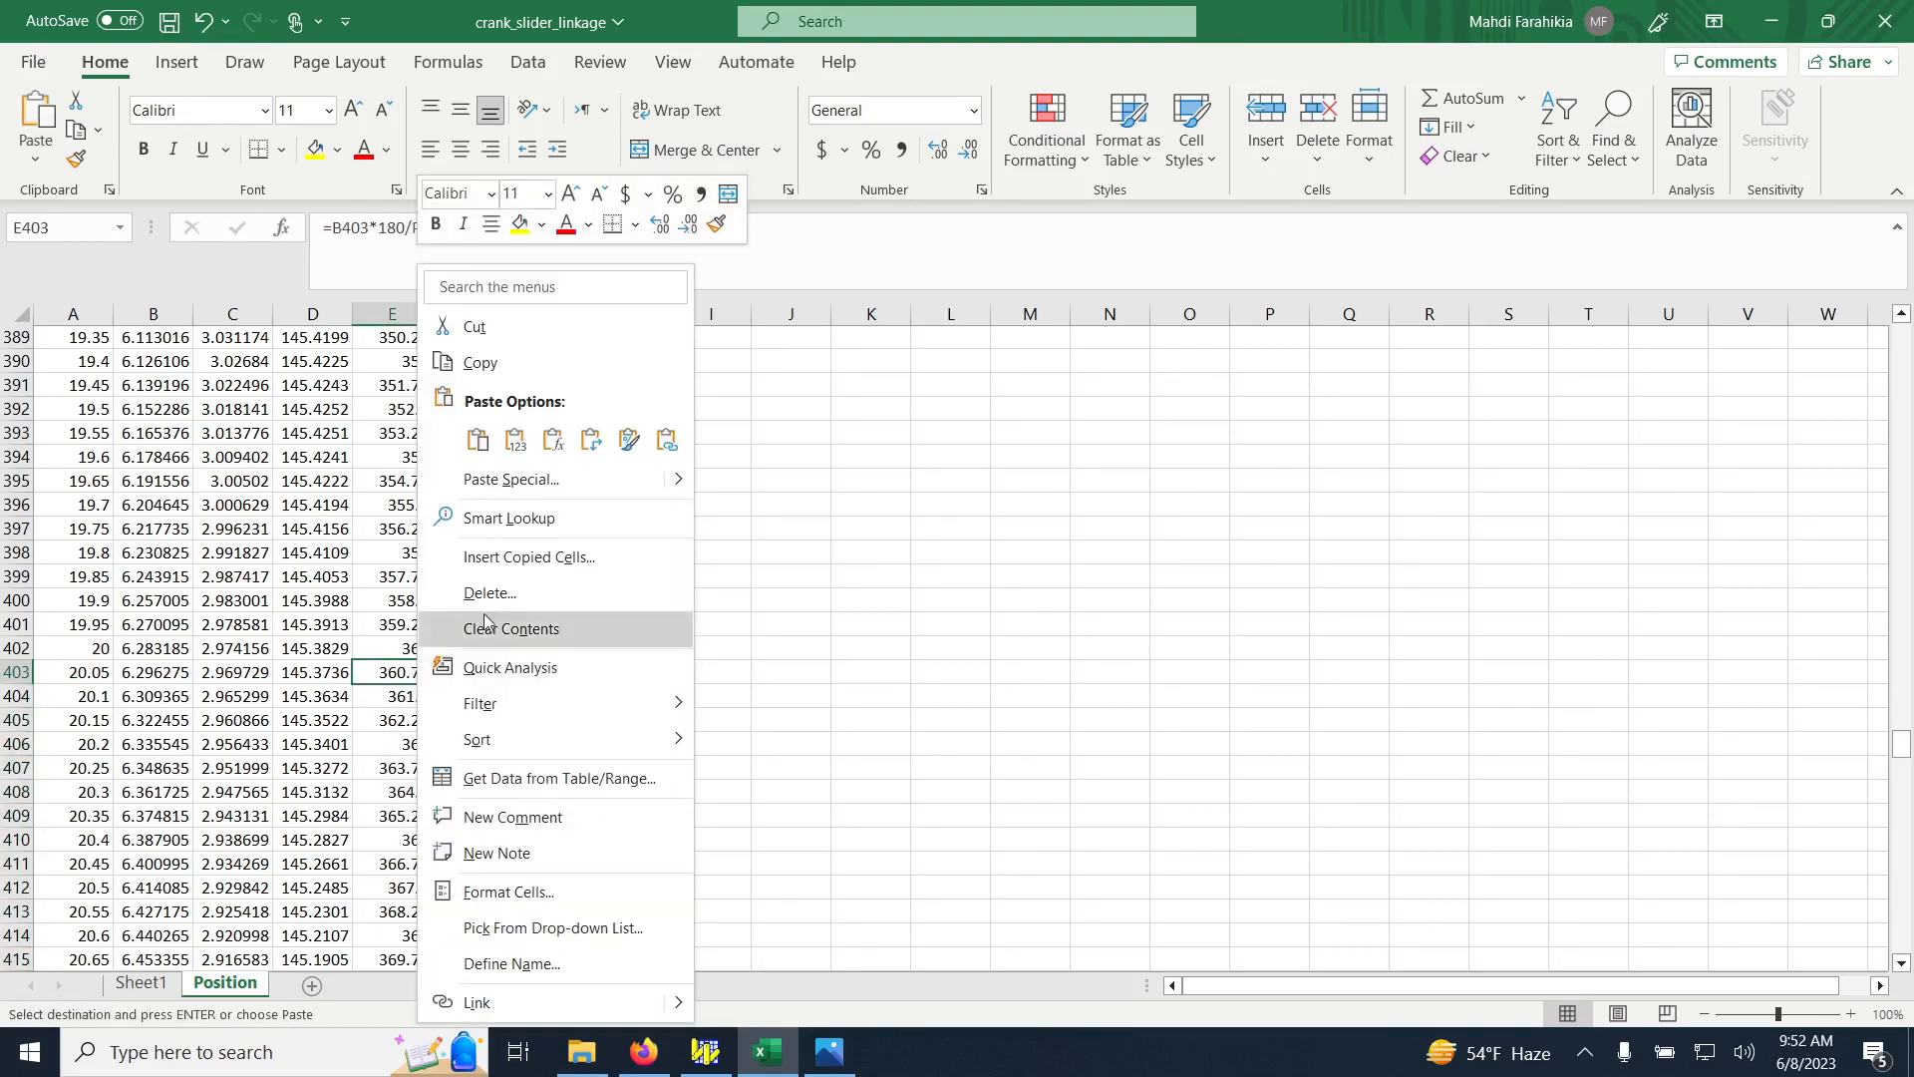
left_click(515, 440)
left_click(789, 641)
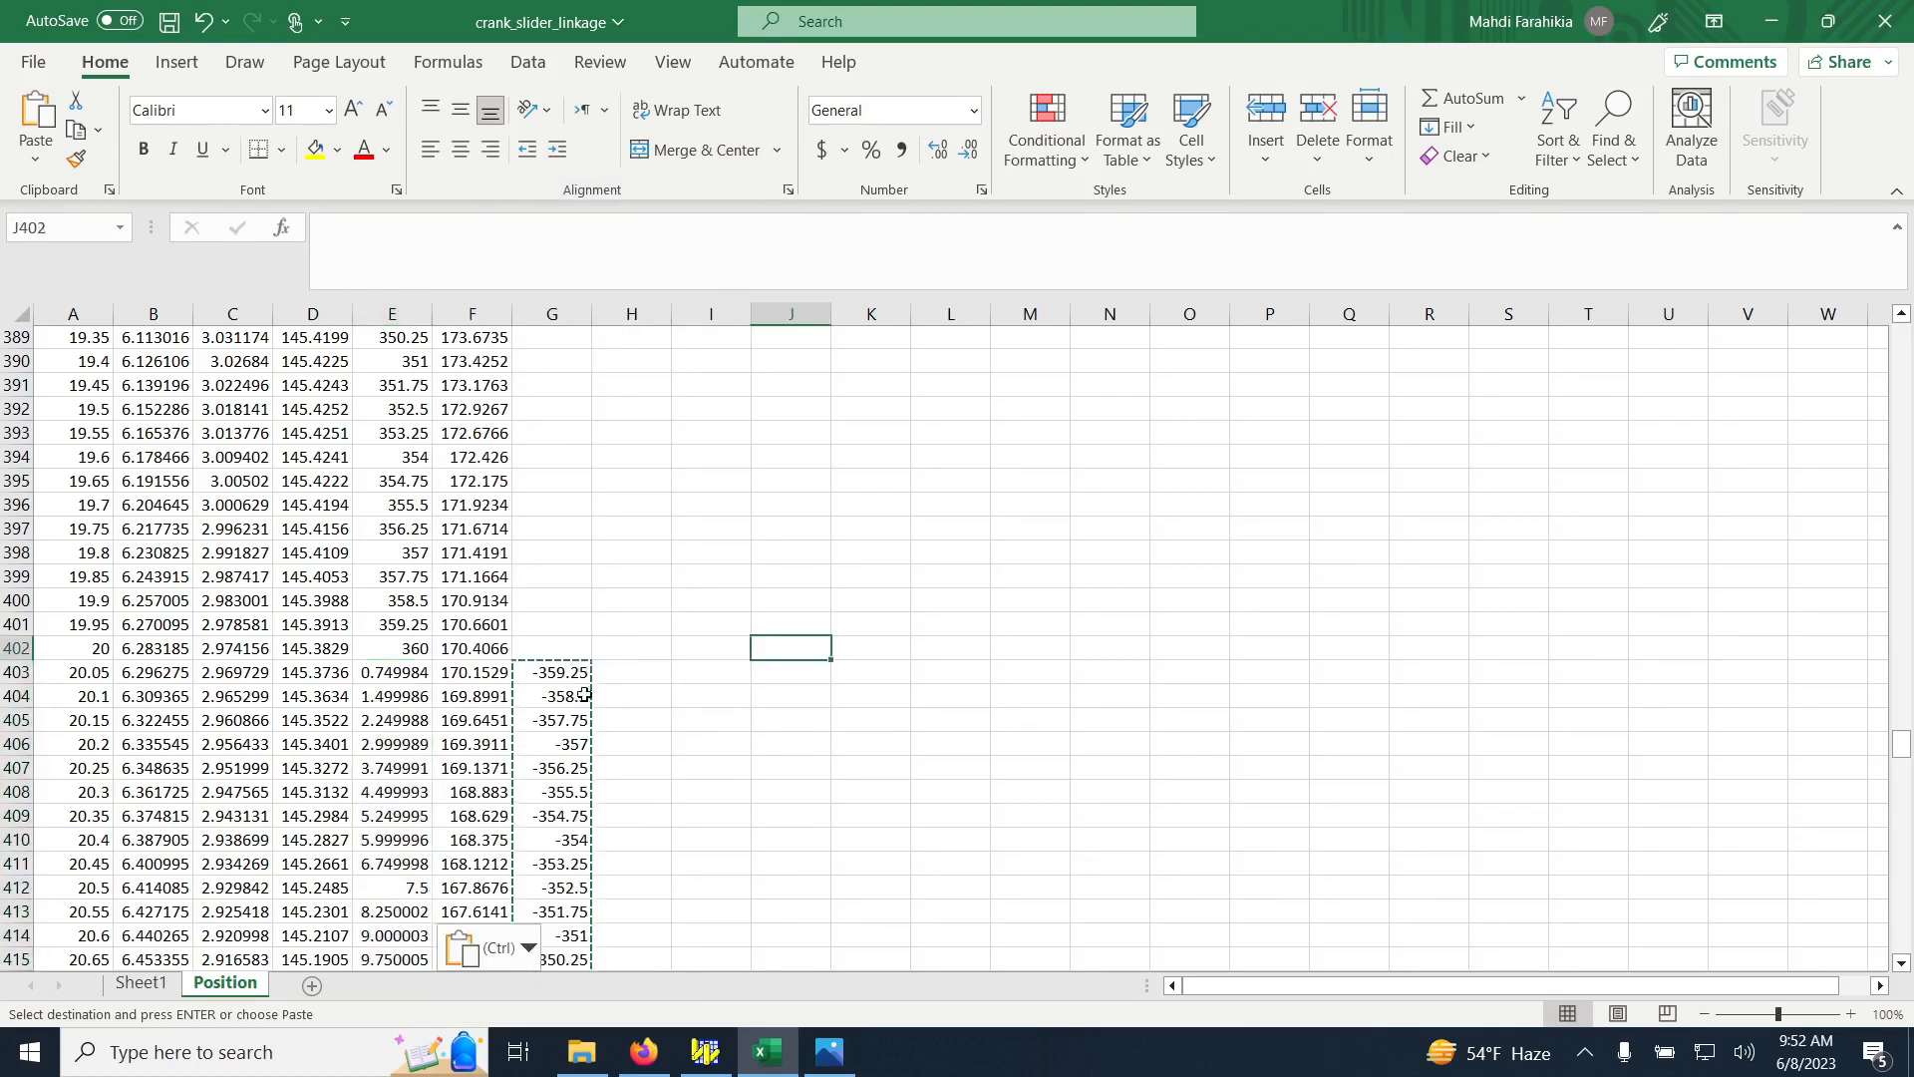
Delete the helper formulas in column G from G403 down
left_click(566, 672)
left_click(710, 626)
left_click(567, 672)
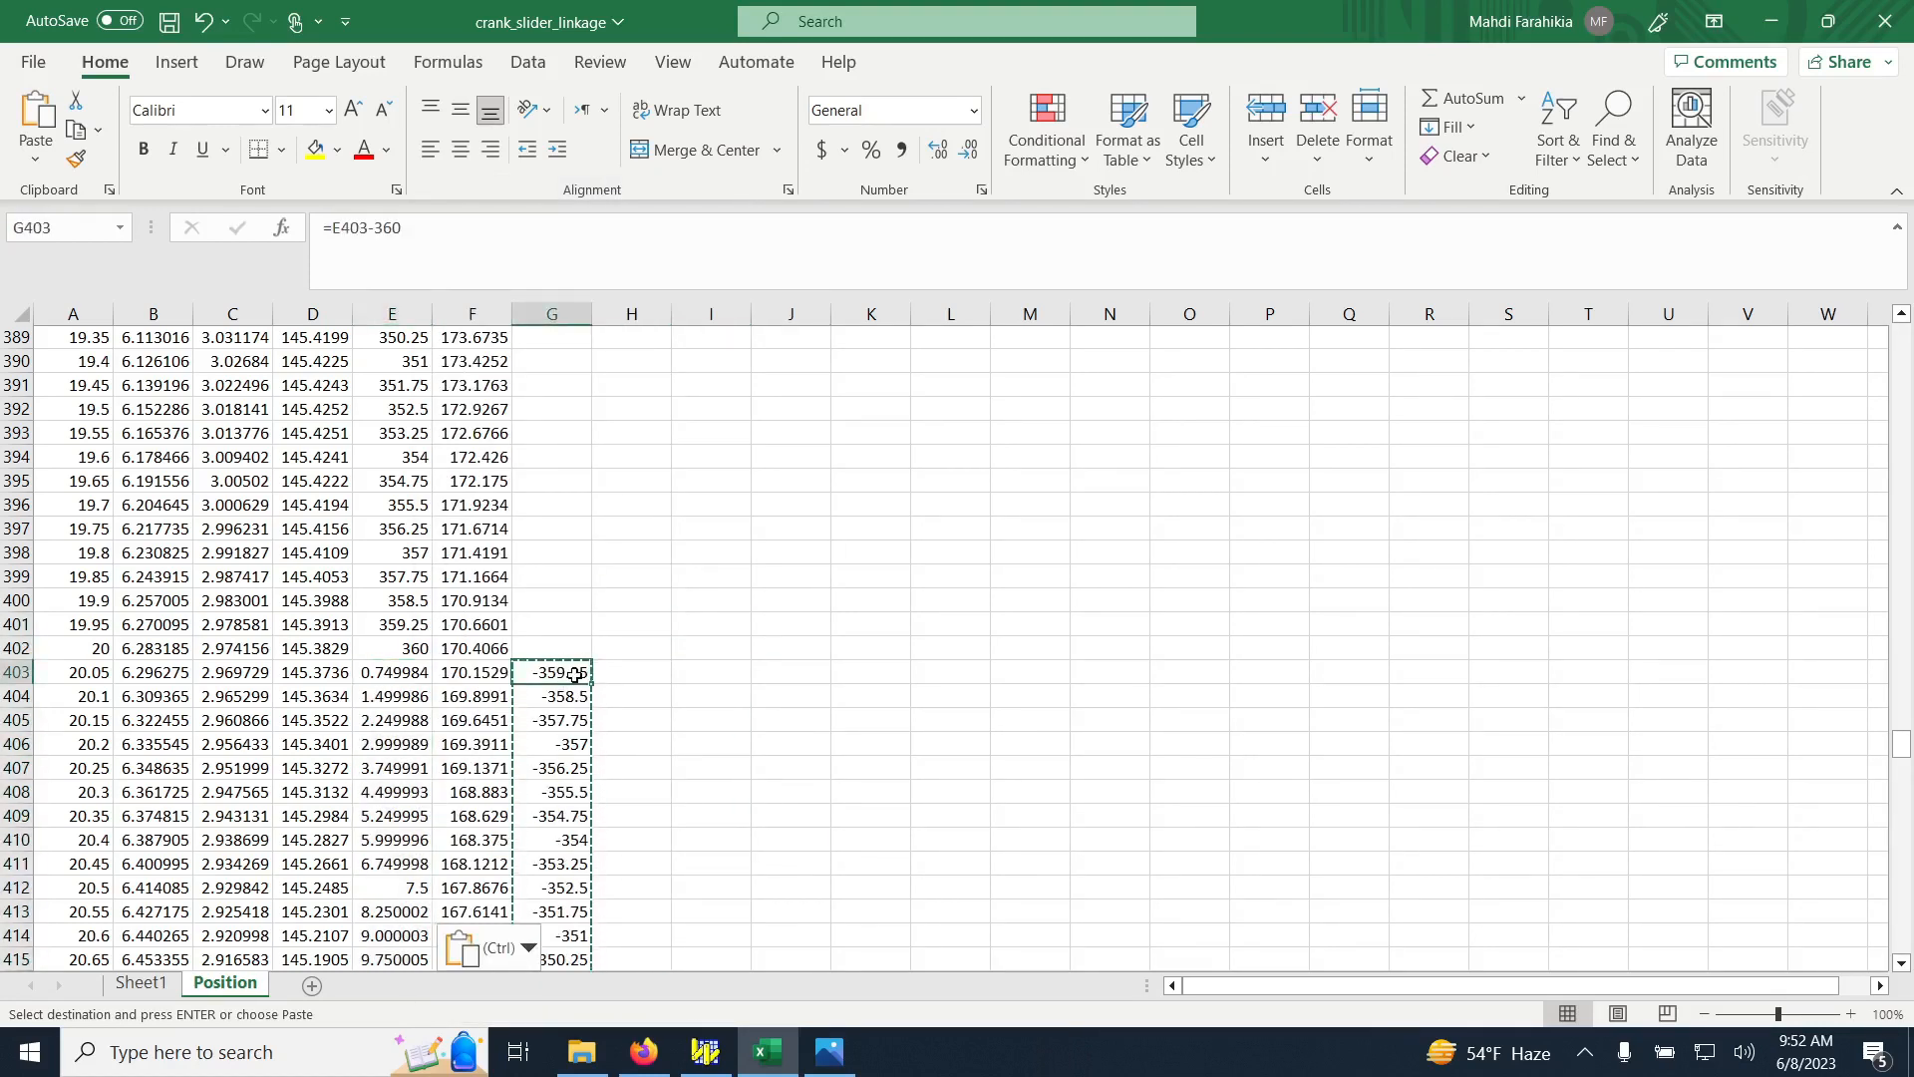
key("ctrl+shift+Down")
key("Delete")
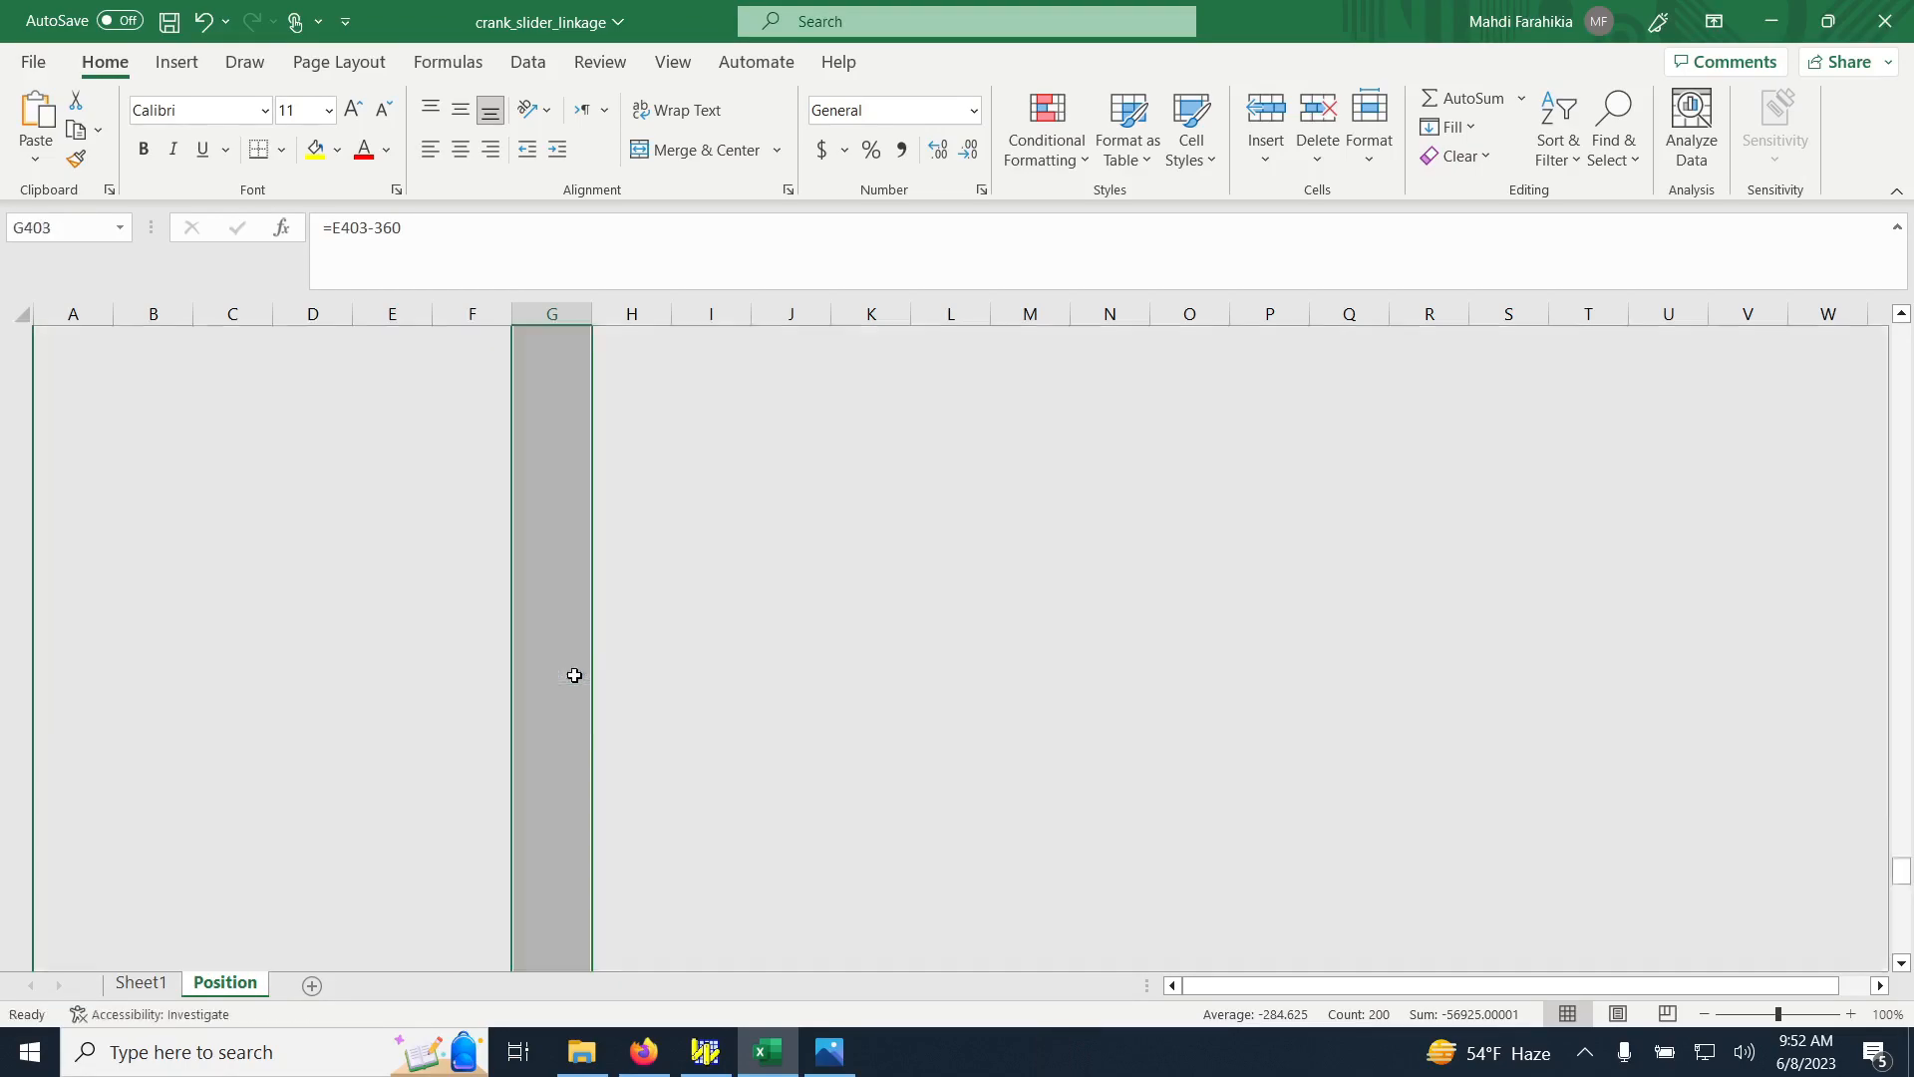
scroll(598, 658, "up", 20)
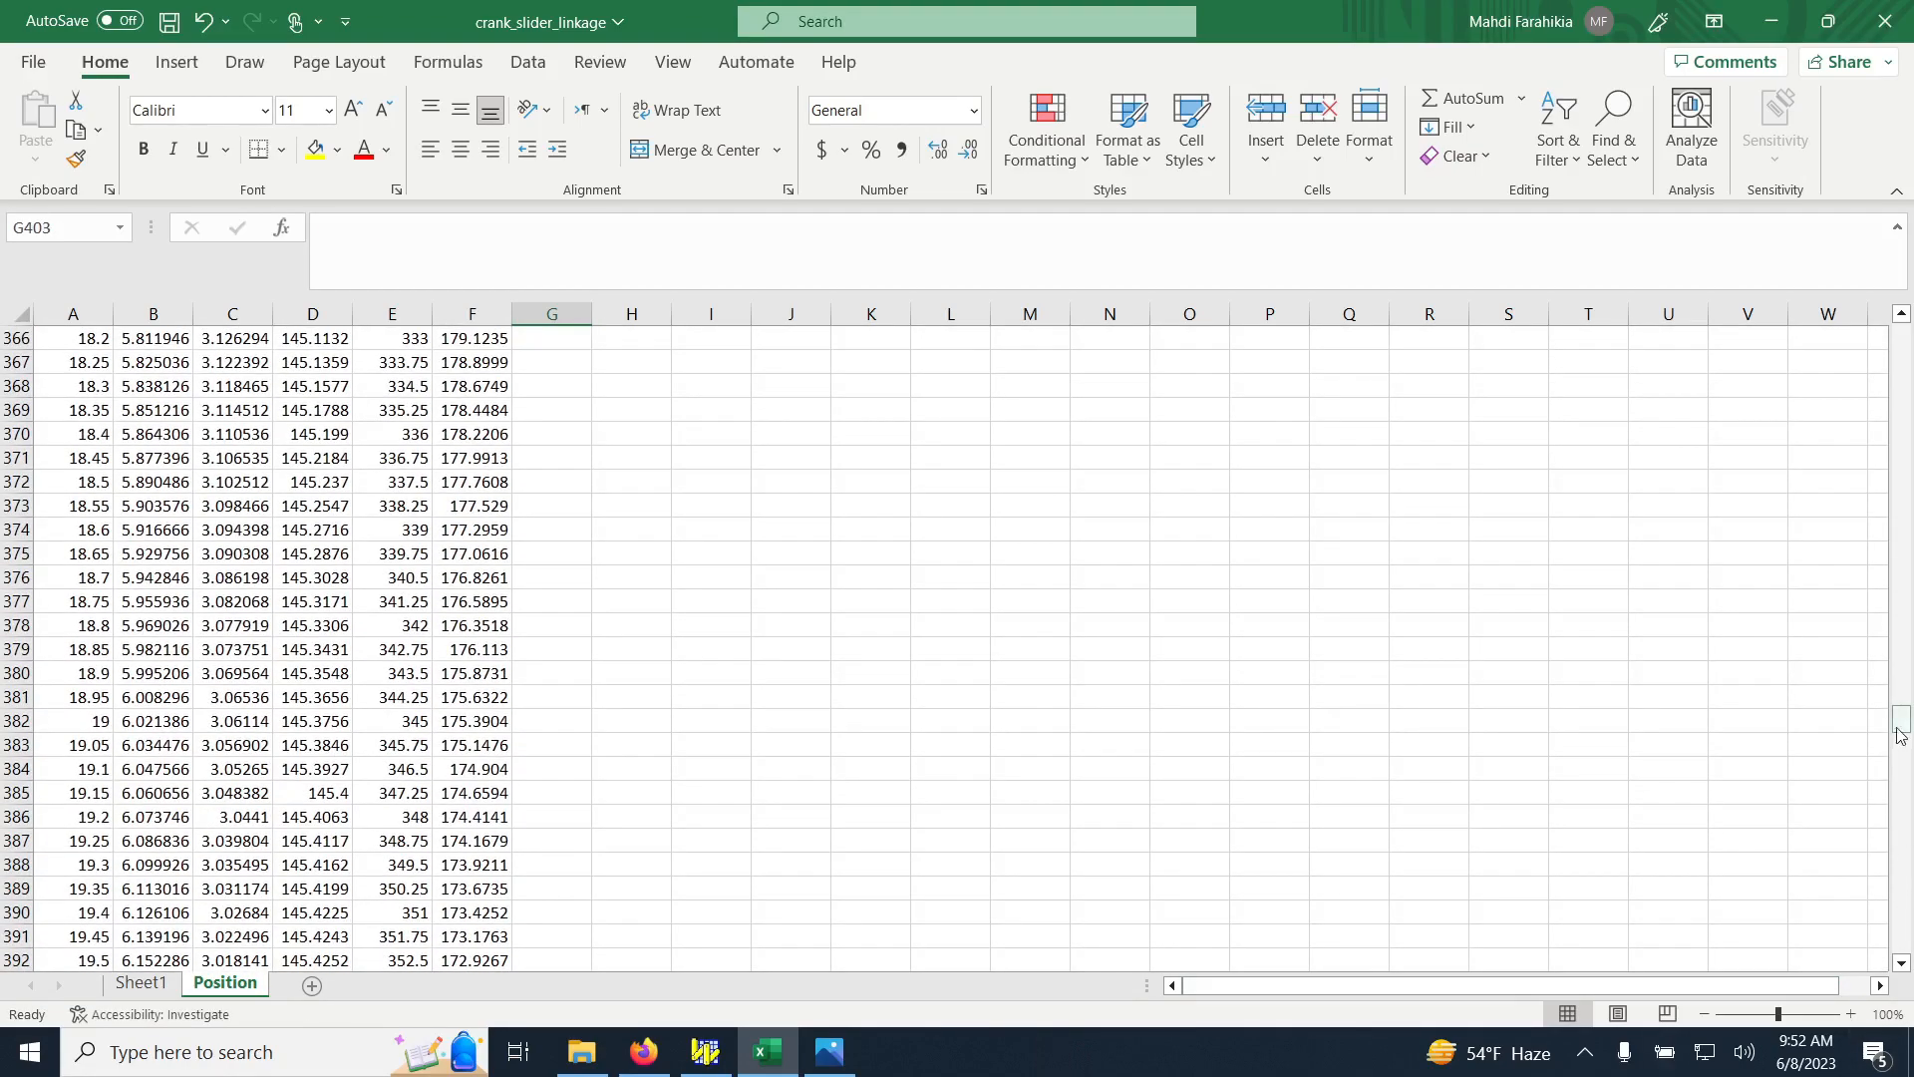
Copy the converted degree angles in columns E and F from row 2 down and paste them as values over theta 2 and theta 3 from B2
left_click_drag(1901, 722, 1900, 224)
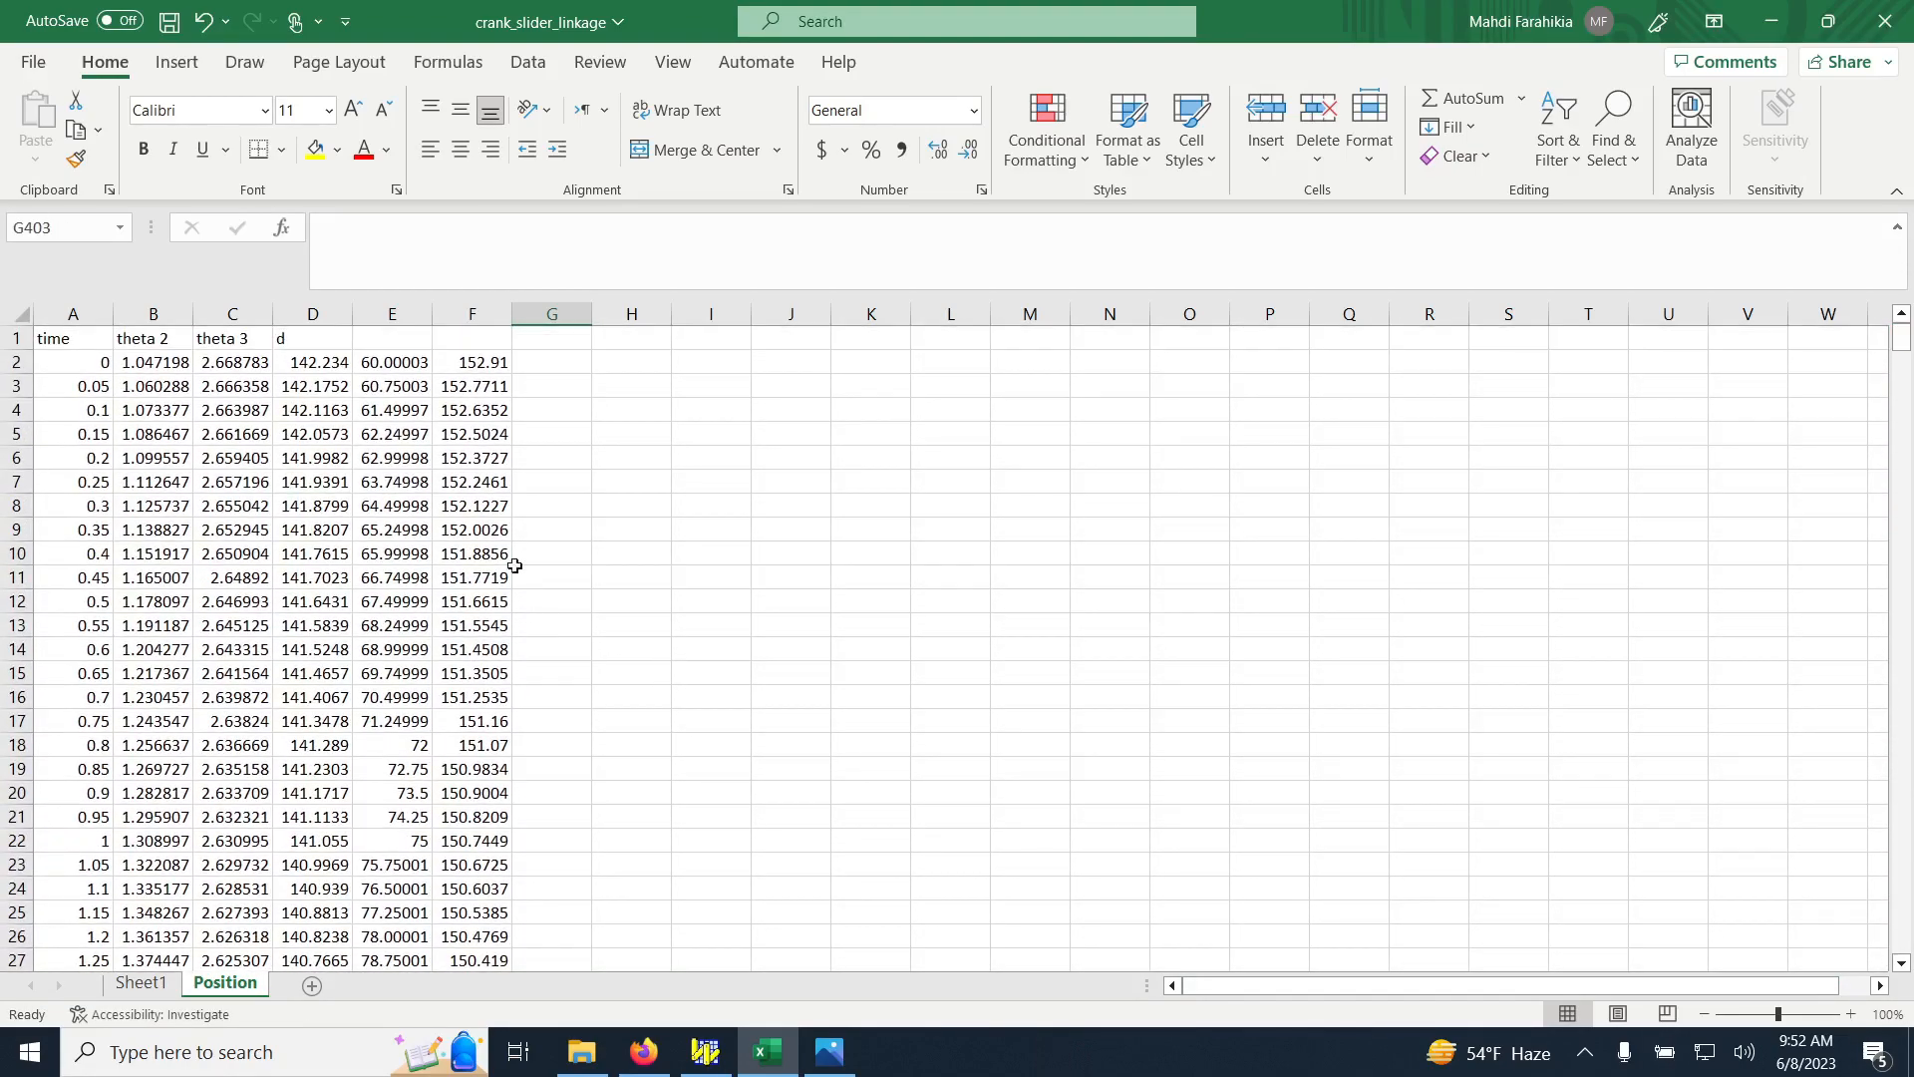
left_click(381, 364)
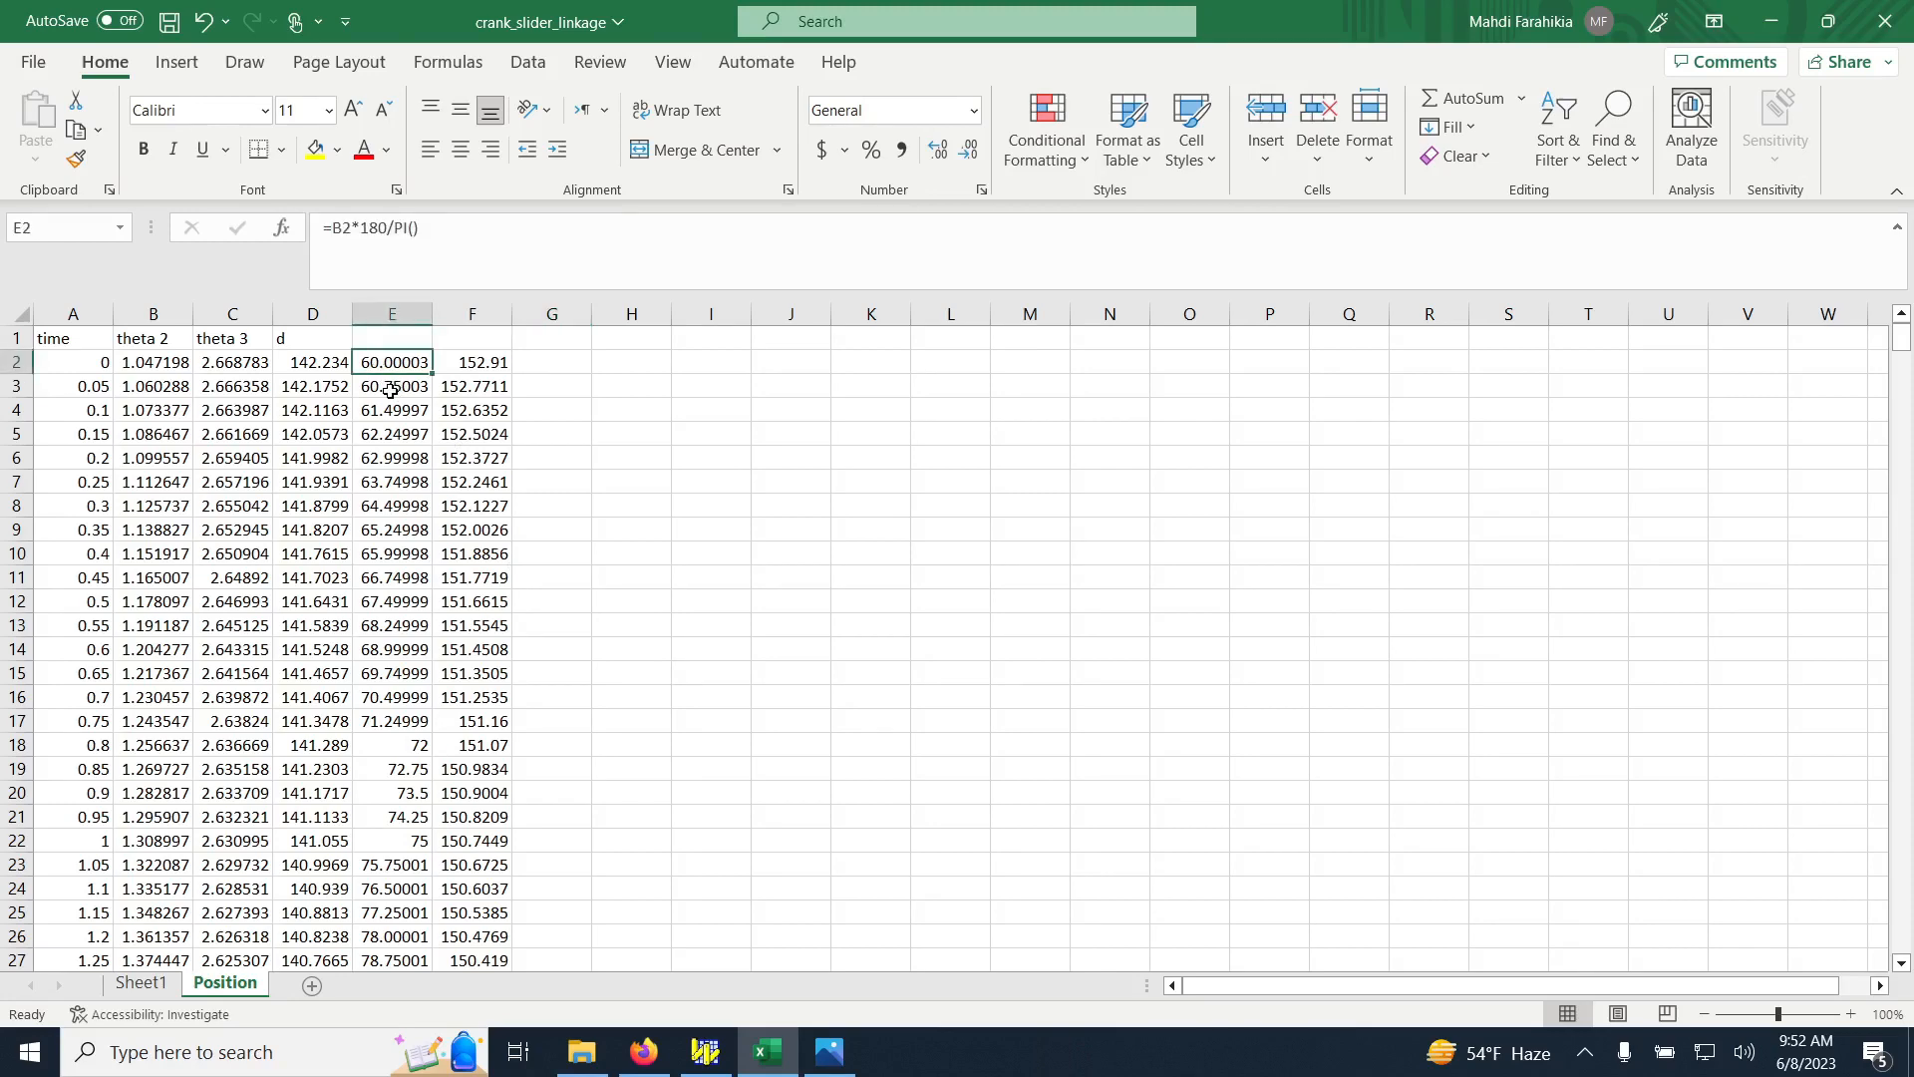
key("shift+Right")
key("ctrl+shift+Down")
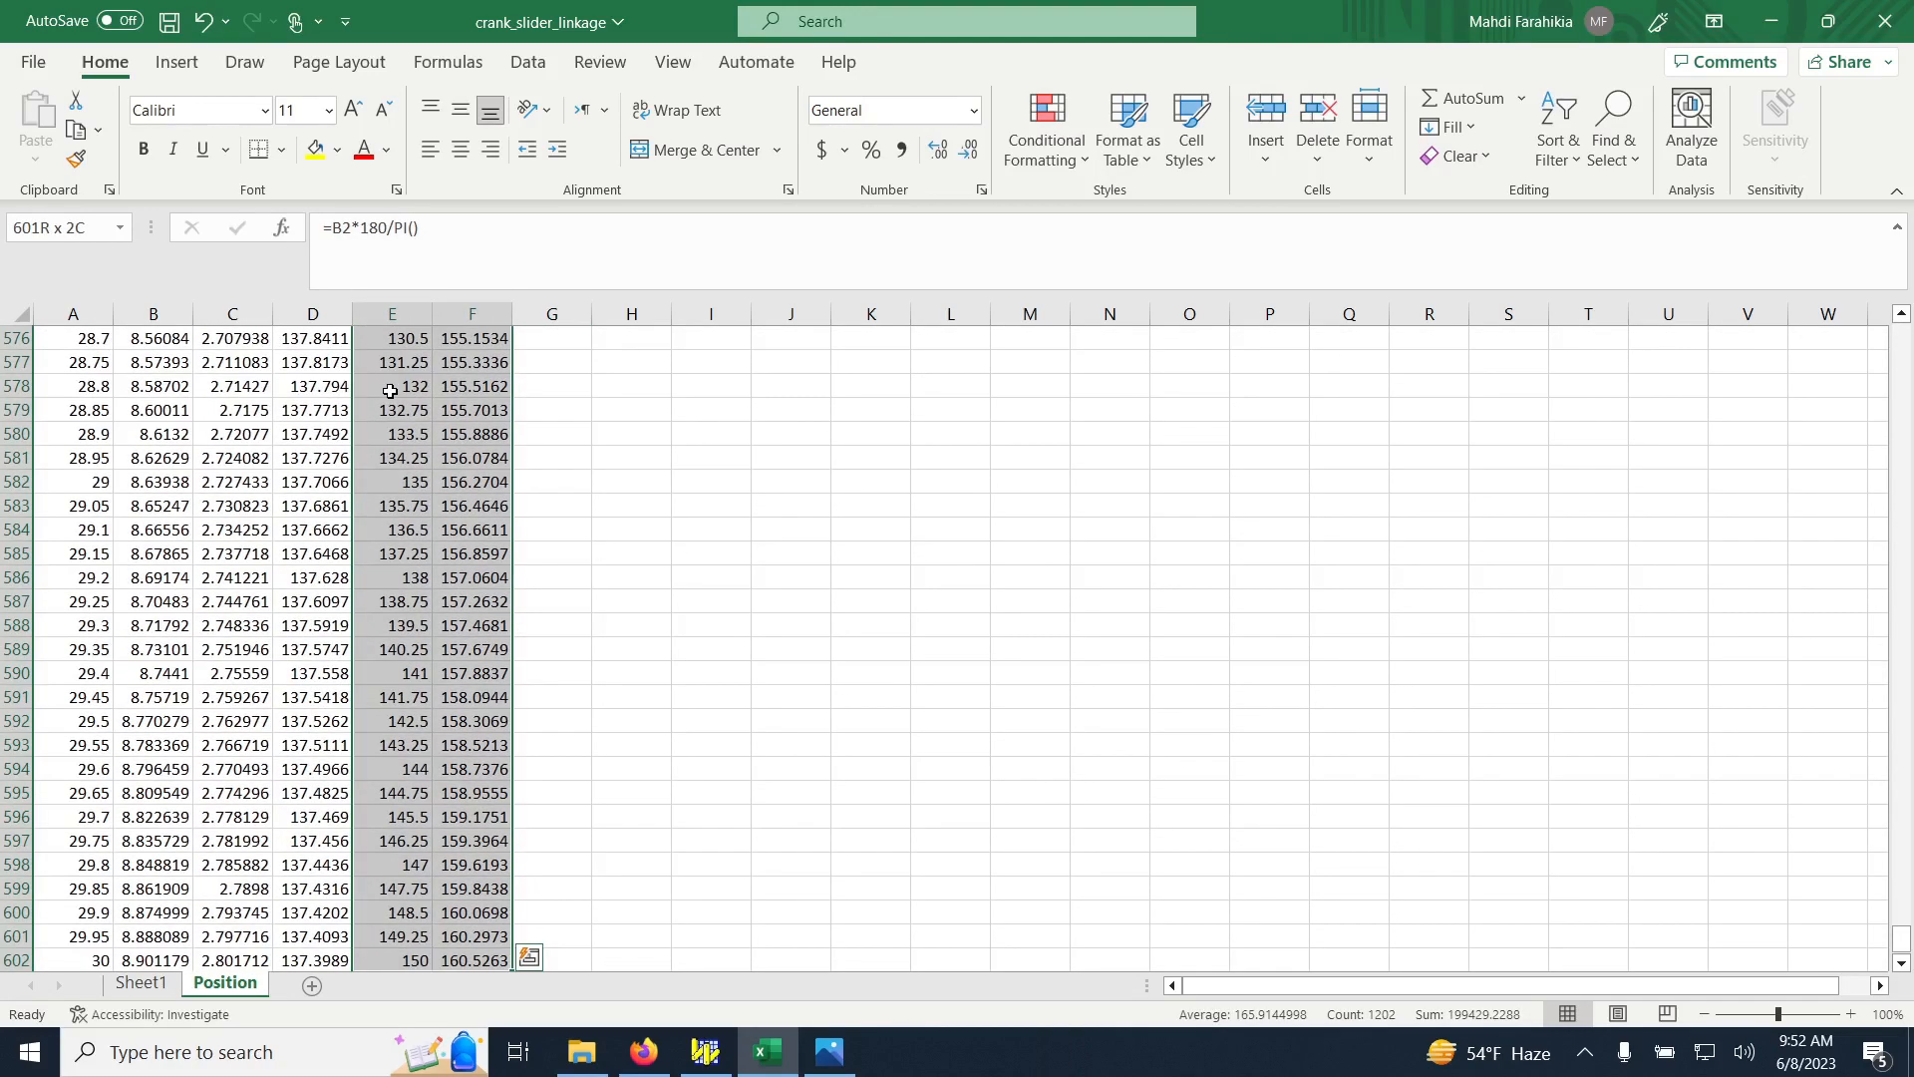
key("ctrl+c")
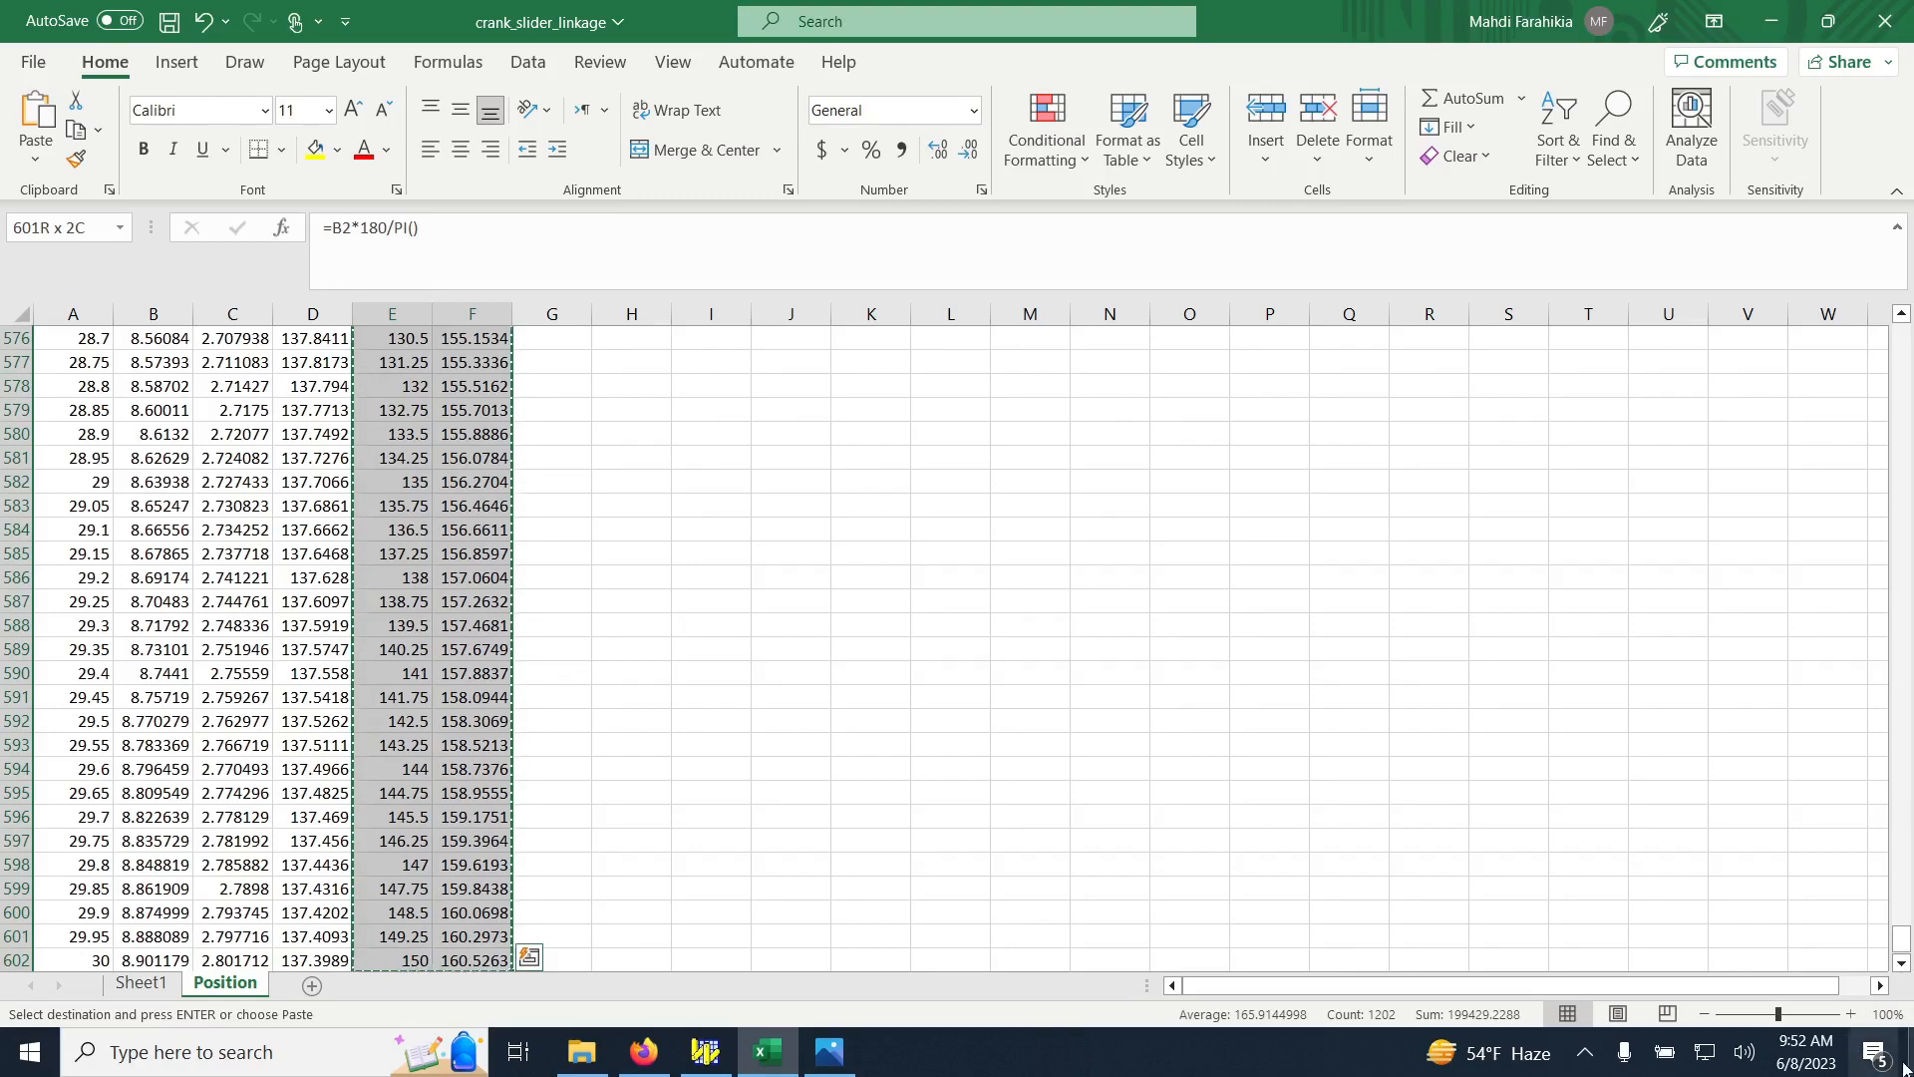
left_click_drag(1901, 955, 1765, 371)
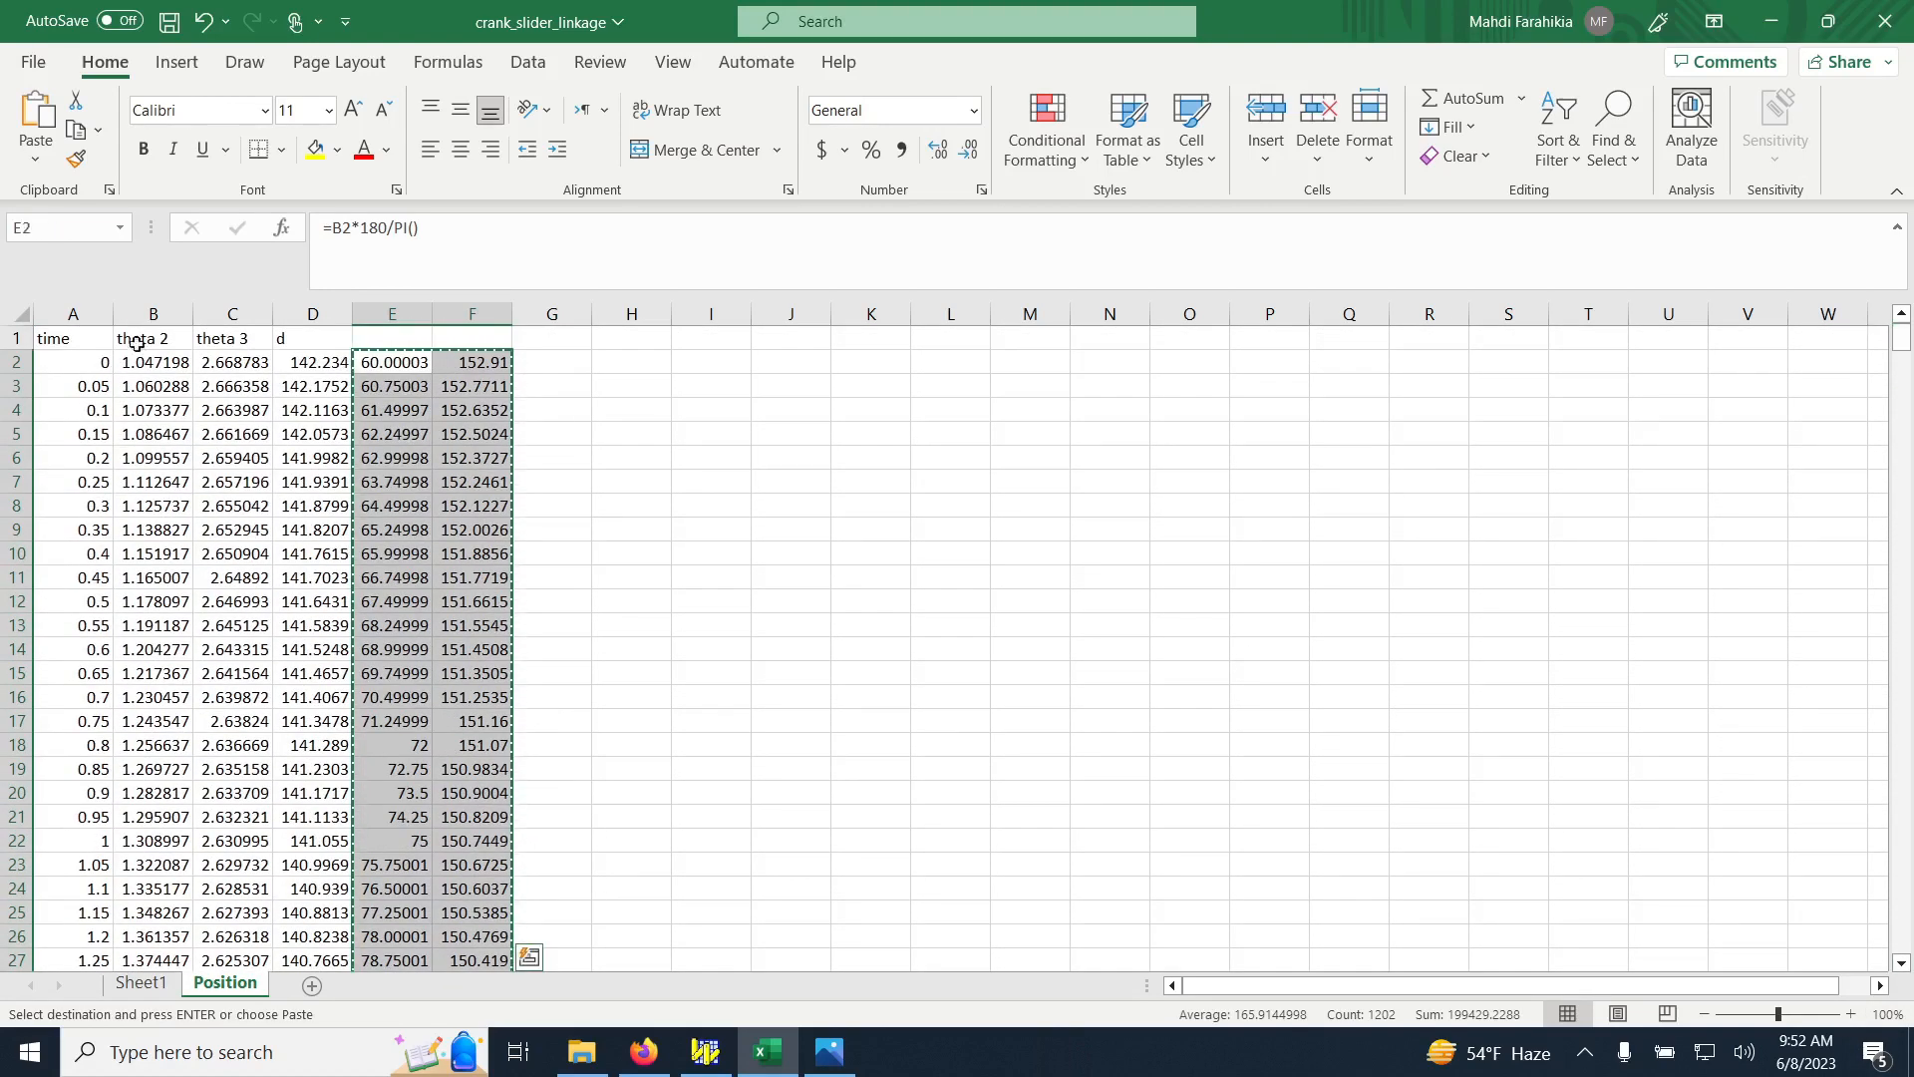
left_click(145, 362)
left_click_drag(146, 362, 233, 362)
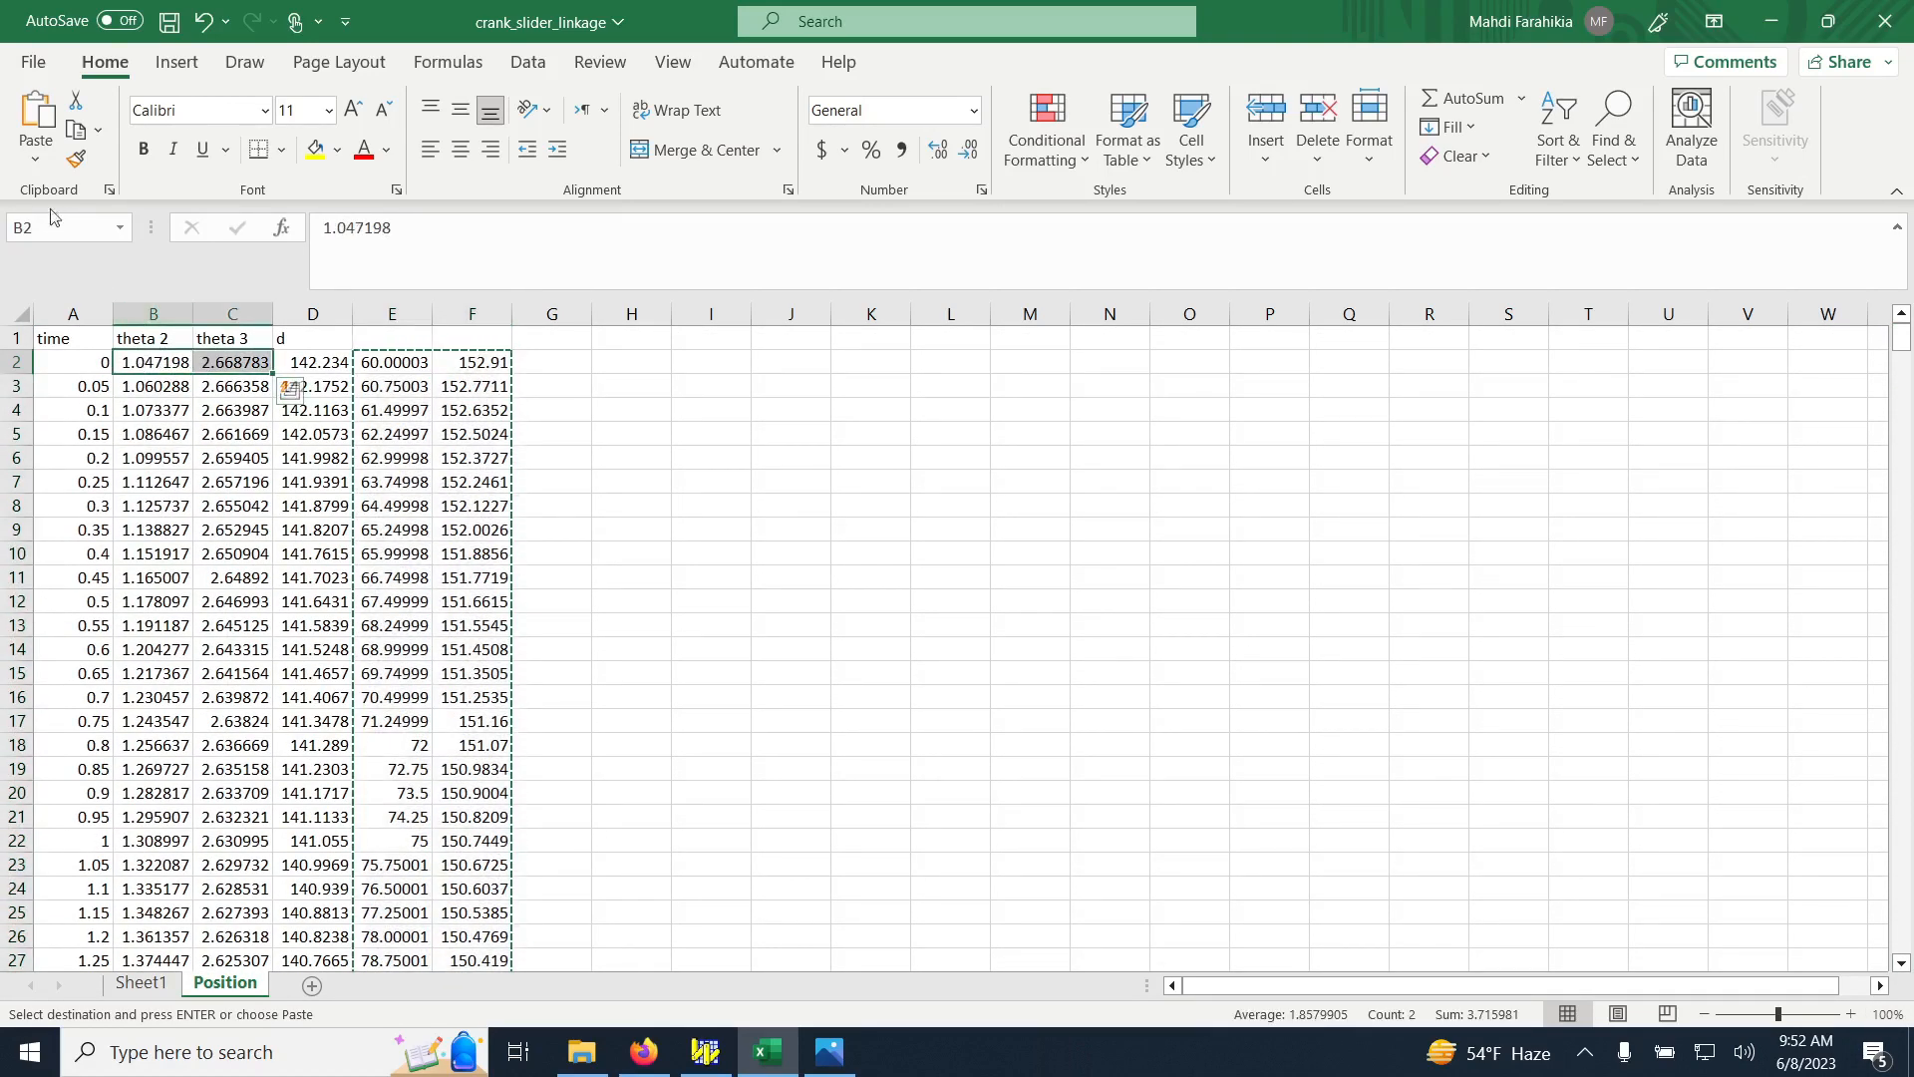
left_click(30, 163)
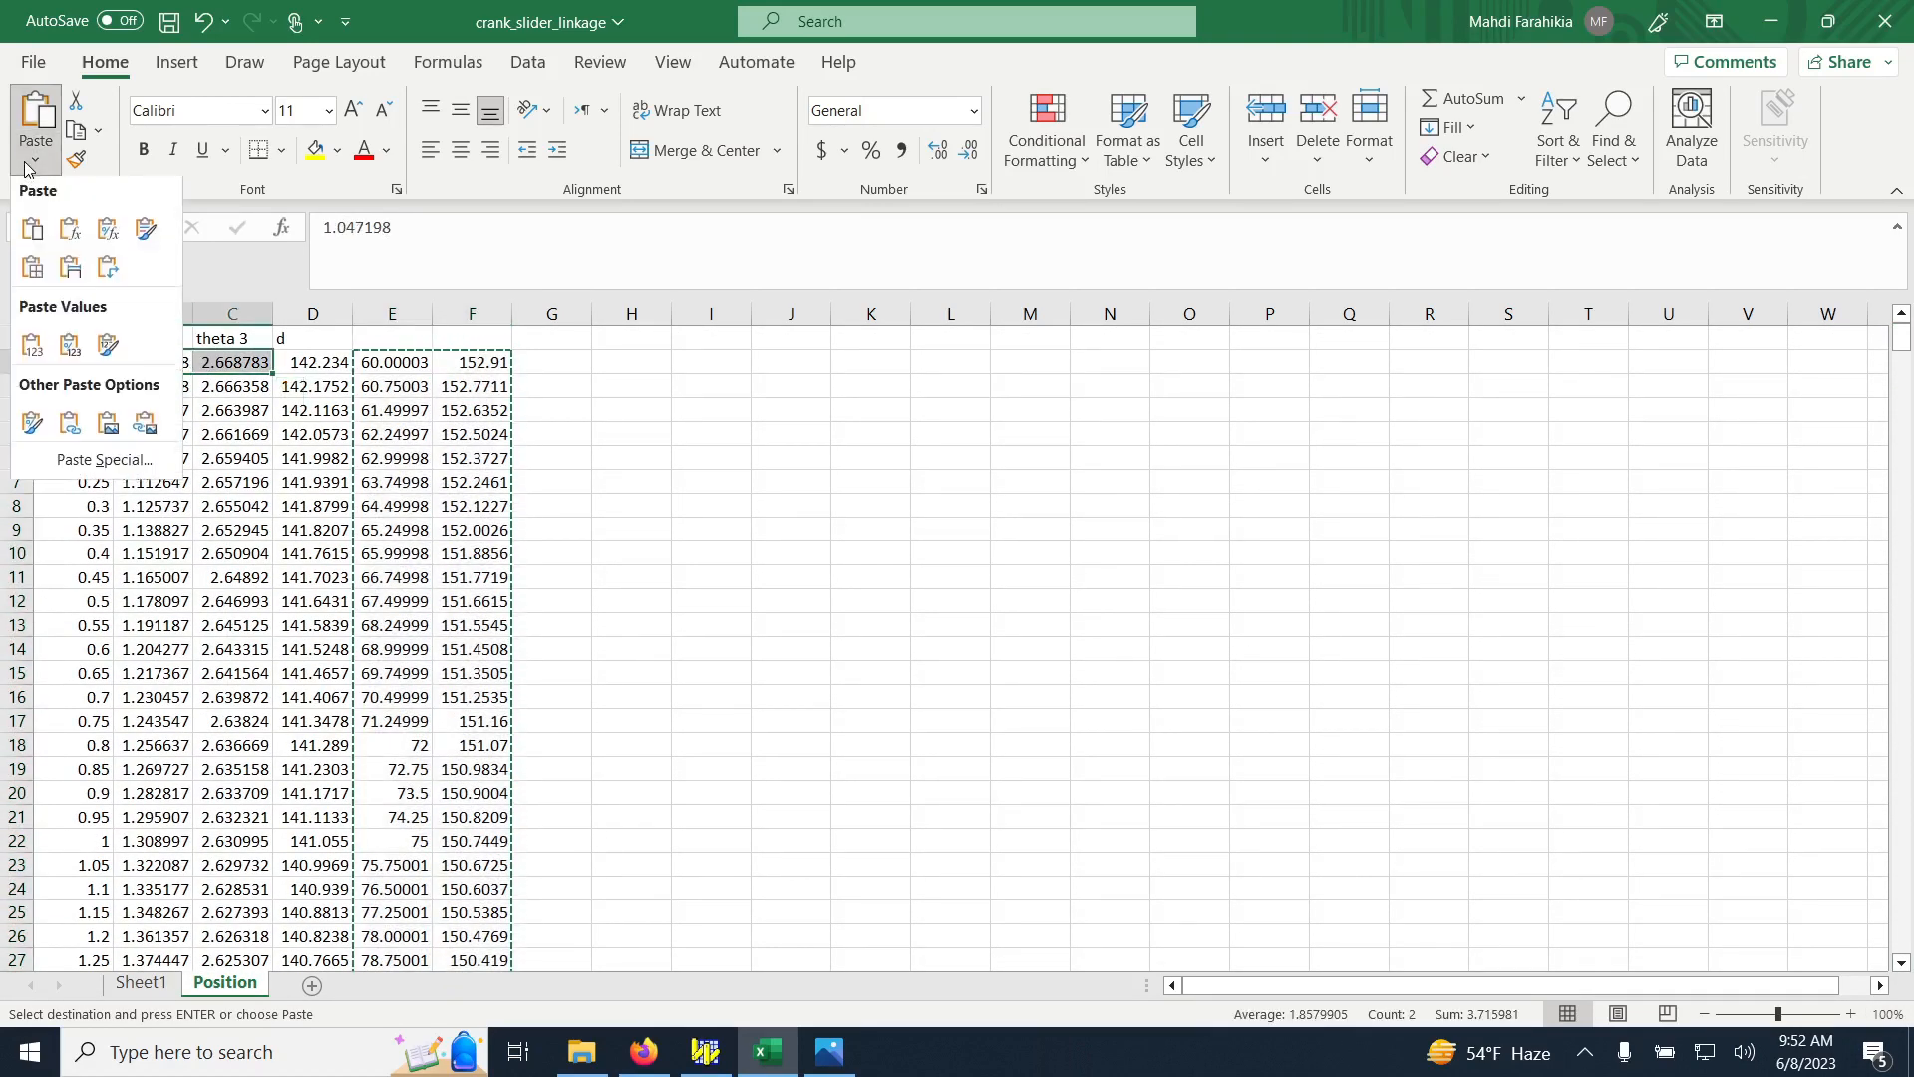
left_click(69, 349)
left_click(575, 421)
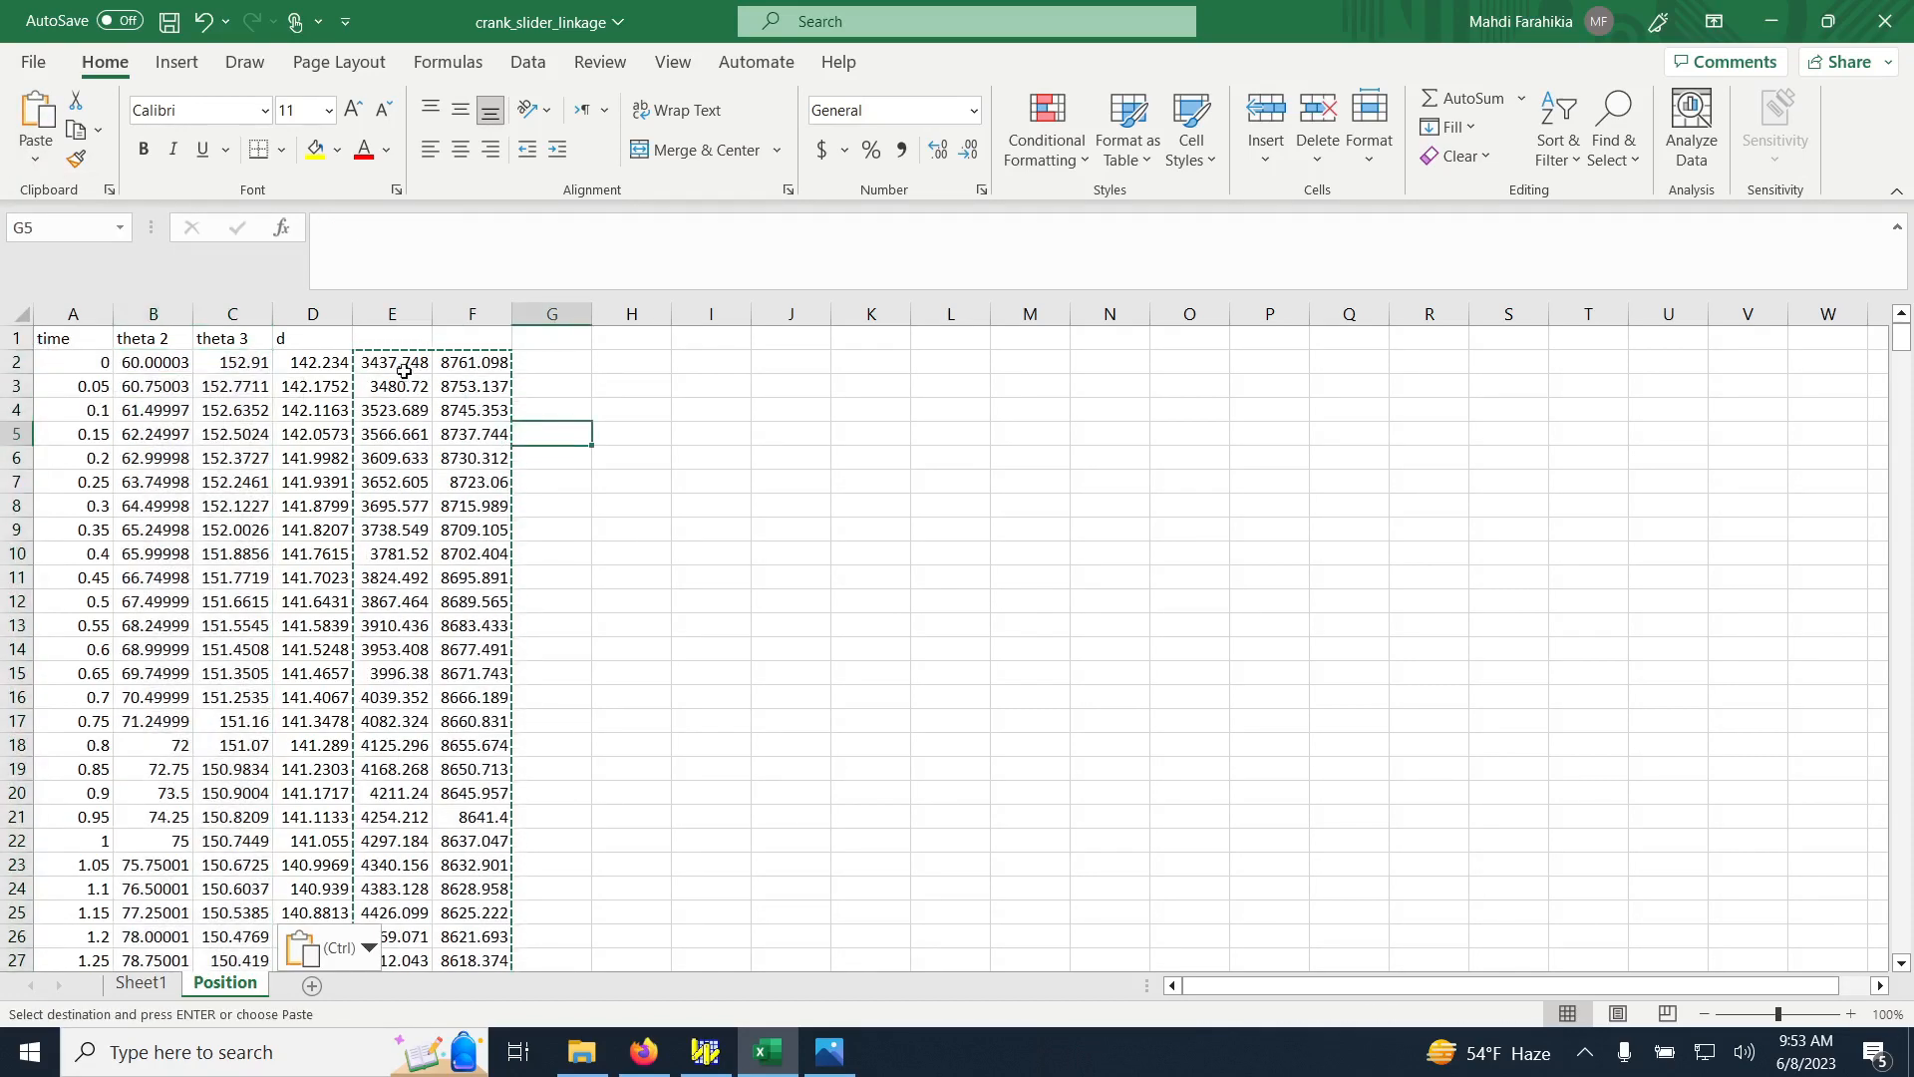
Delete the helper conversion formulas in columns E and F from row 2 down to the last data row
left_click_drag(391, 362, 472, 386)
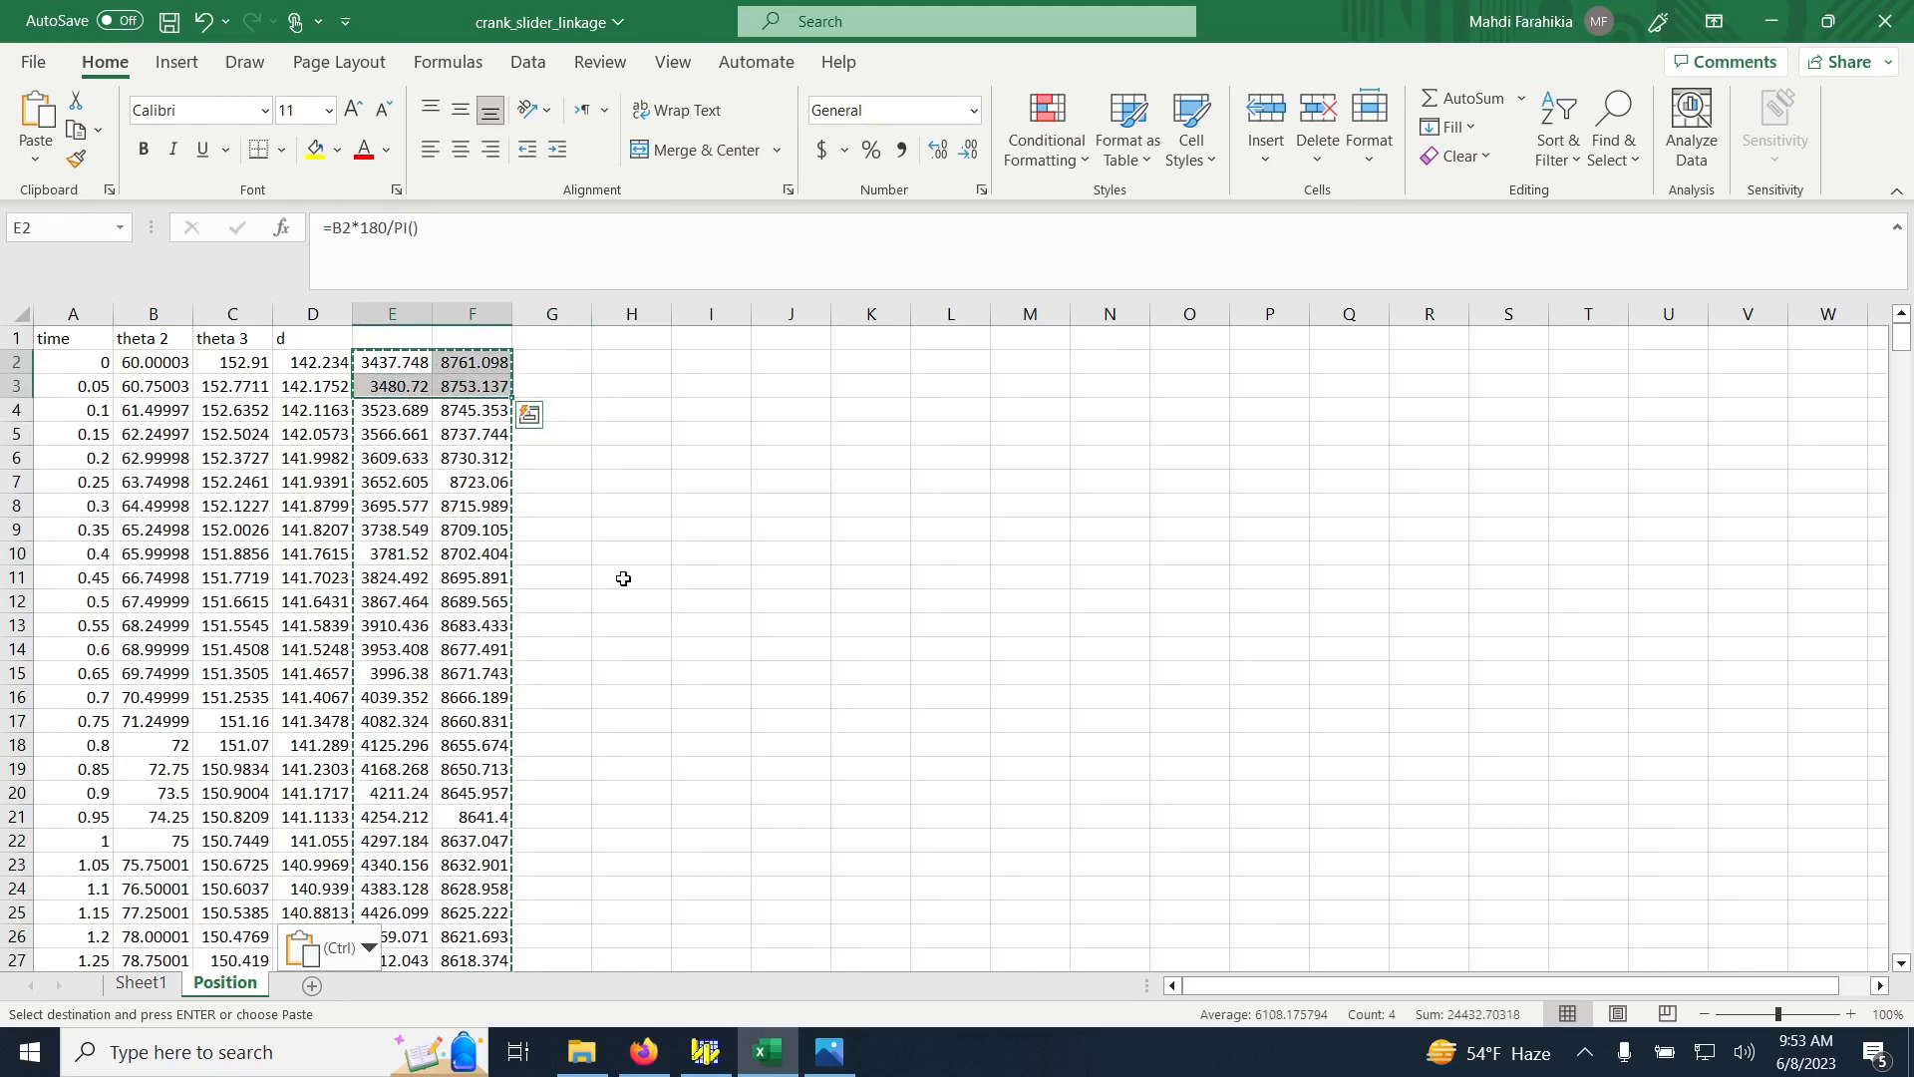
key("ctrl+shift+Down")
key("Delete")
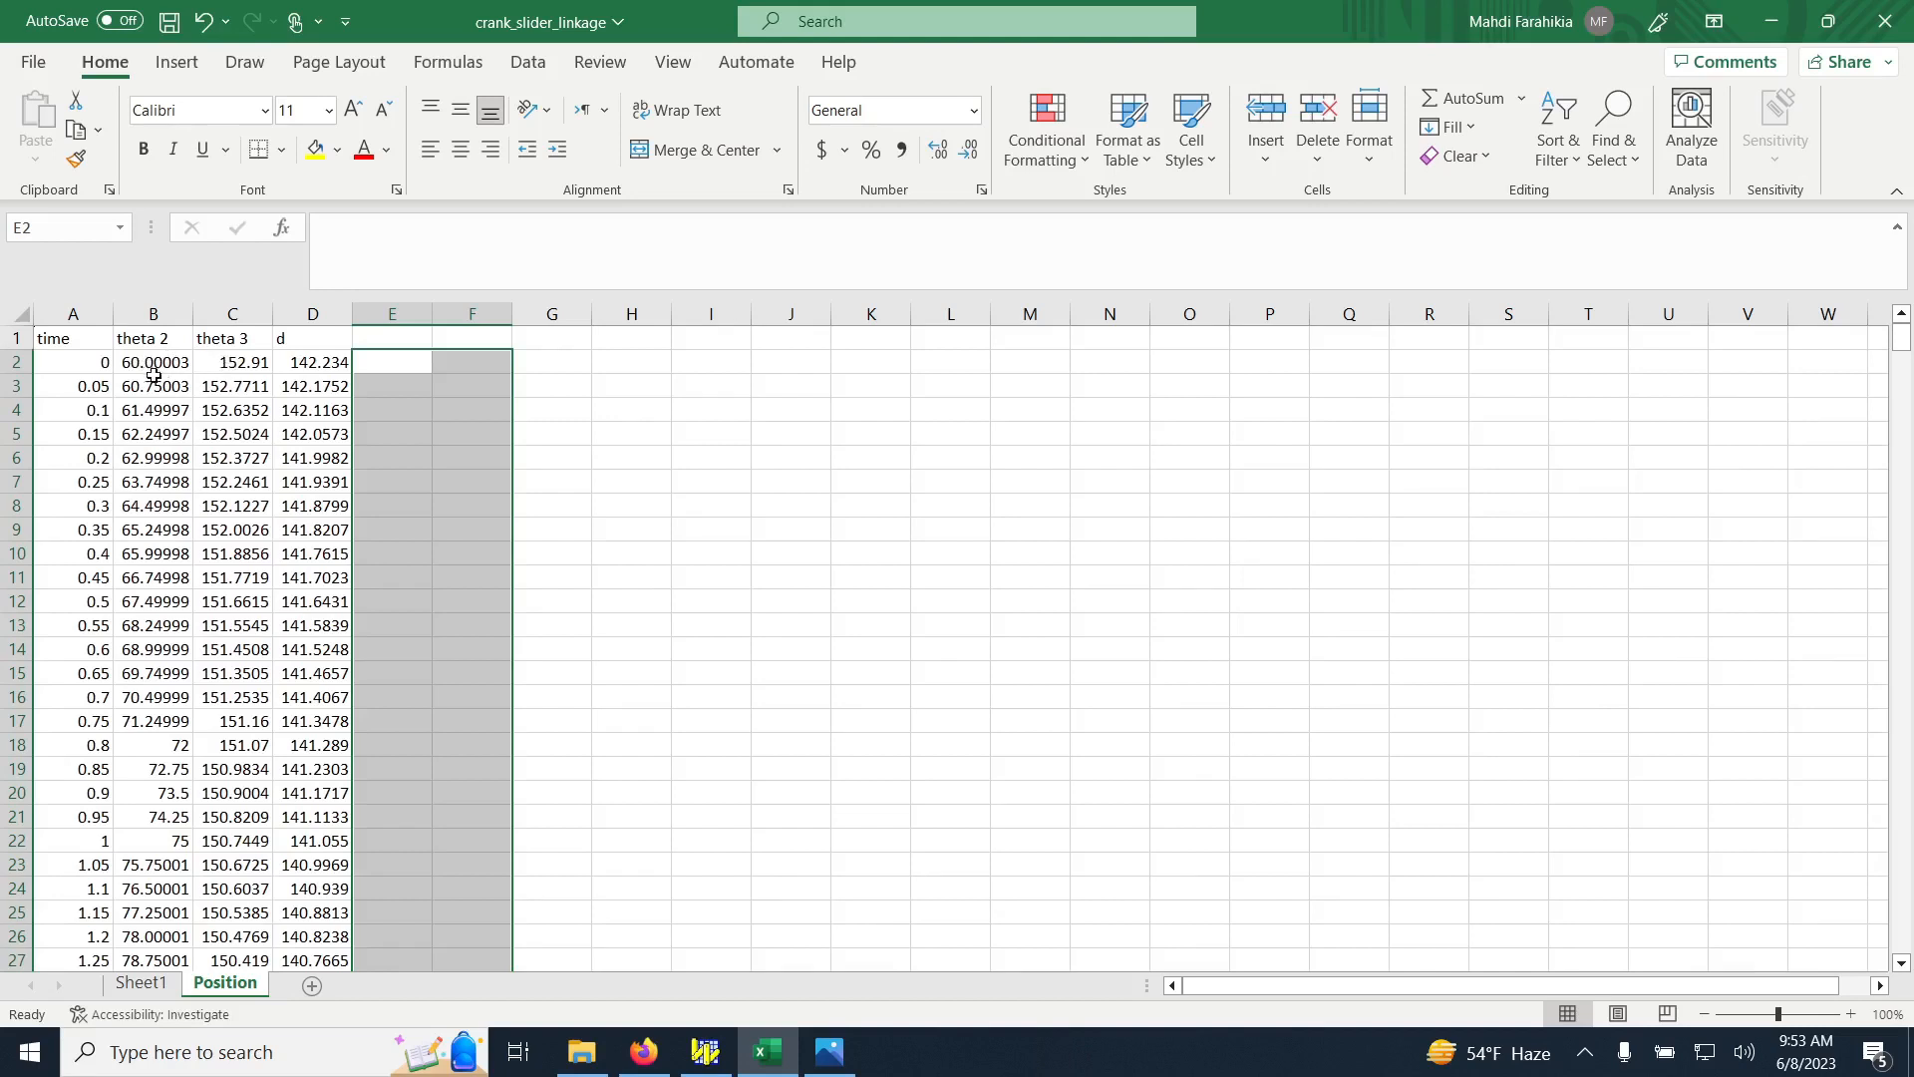
Examine the d column against the slider linkage in the Working Model simulation, and return to the initial theta 2 value in the workbook
left_click(308, 363)
left_click(300, 337)
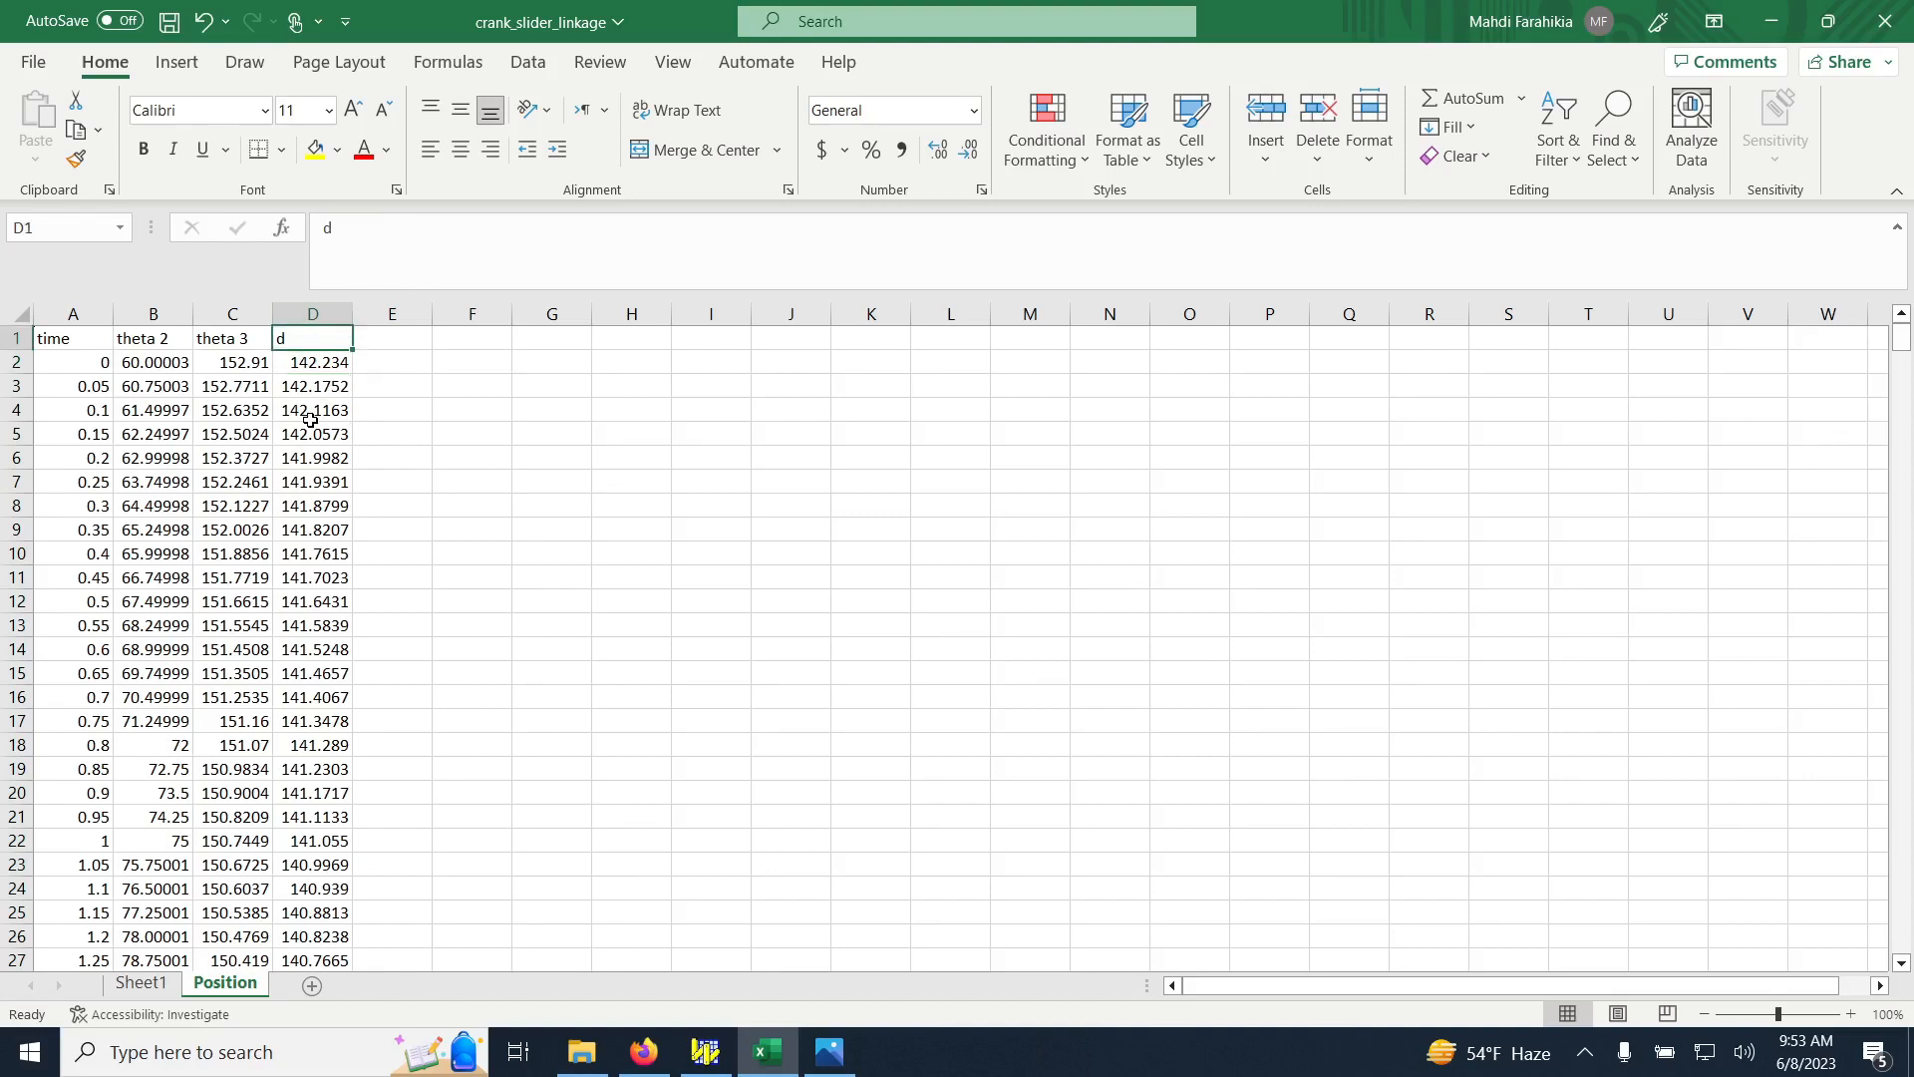
left_click(705, 1052)
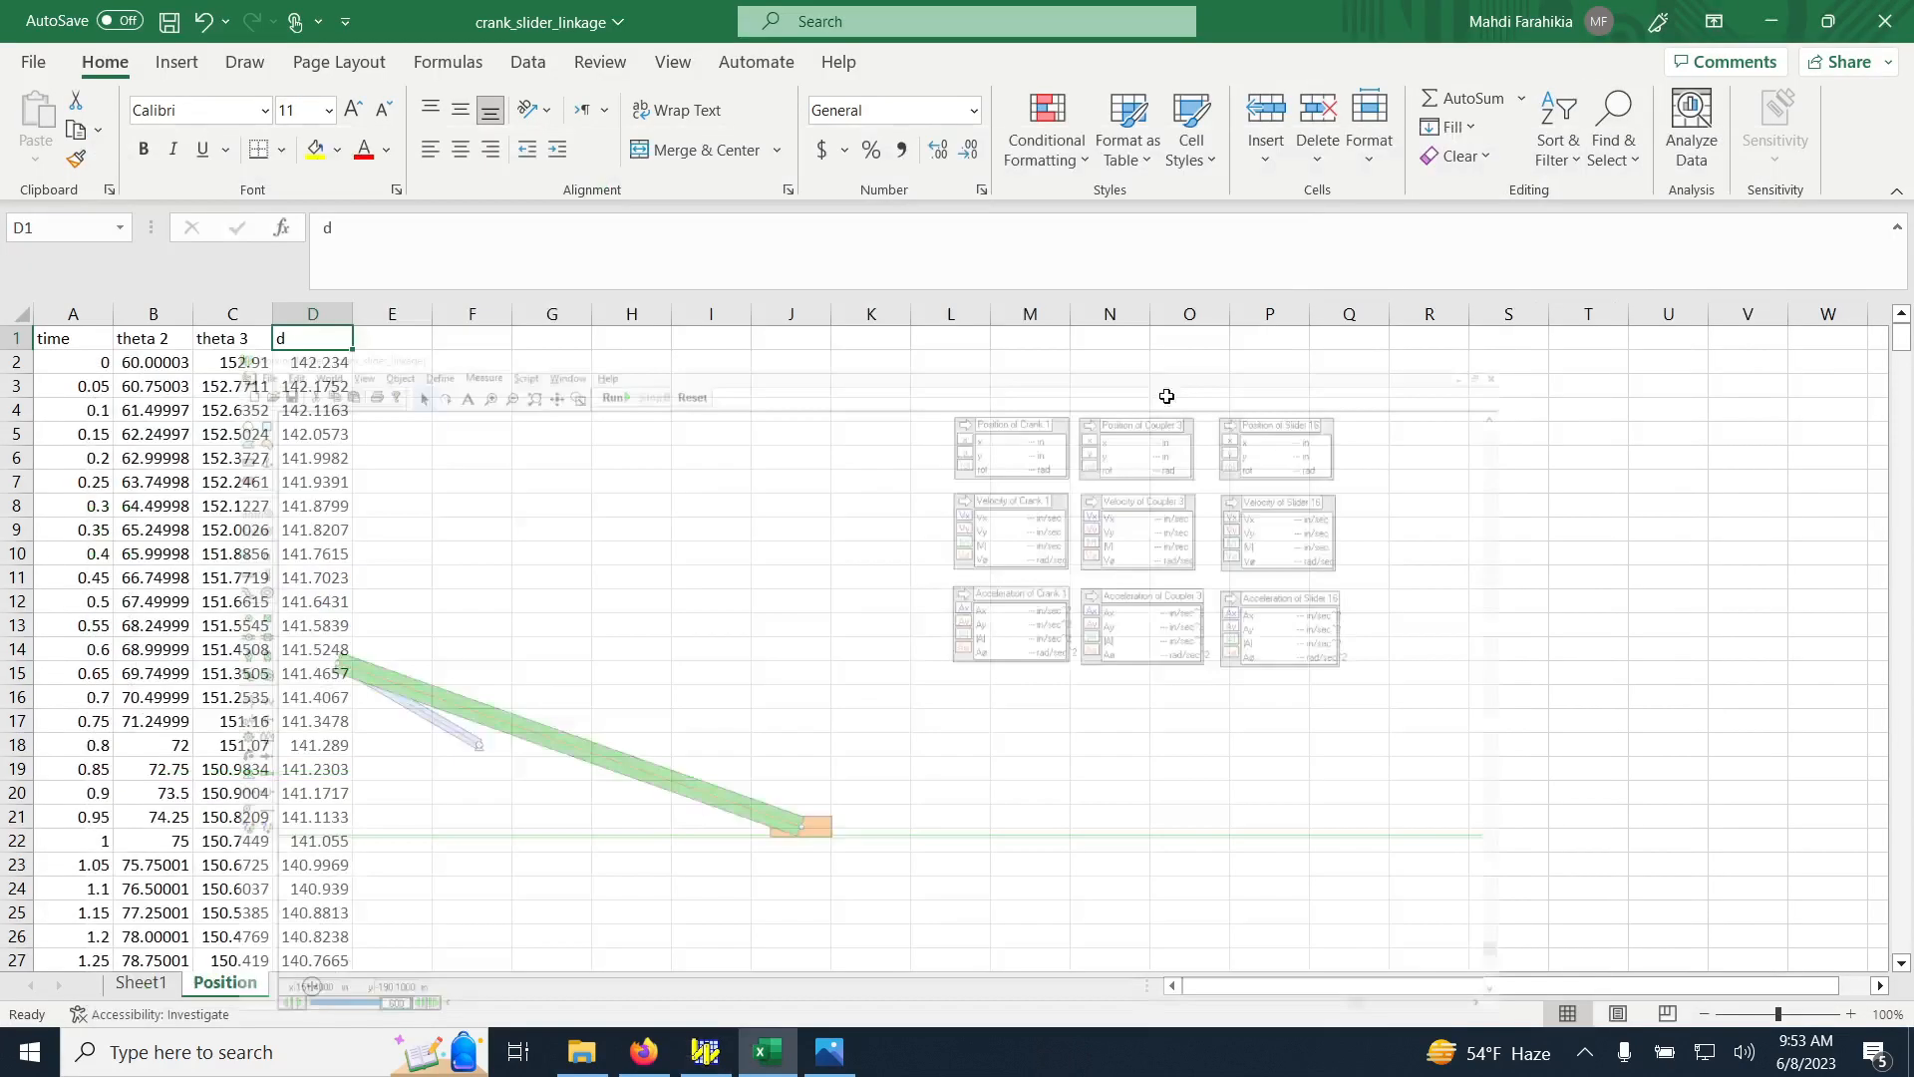
left_click(1764, 14)
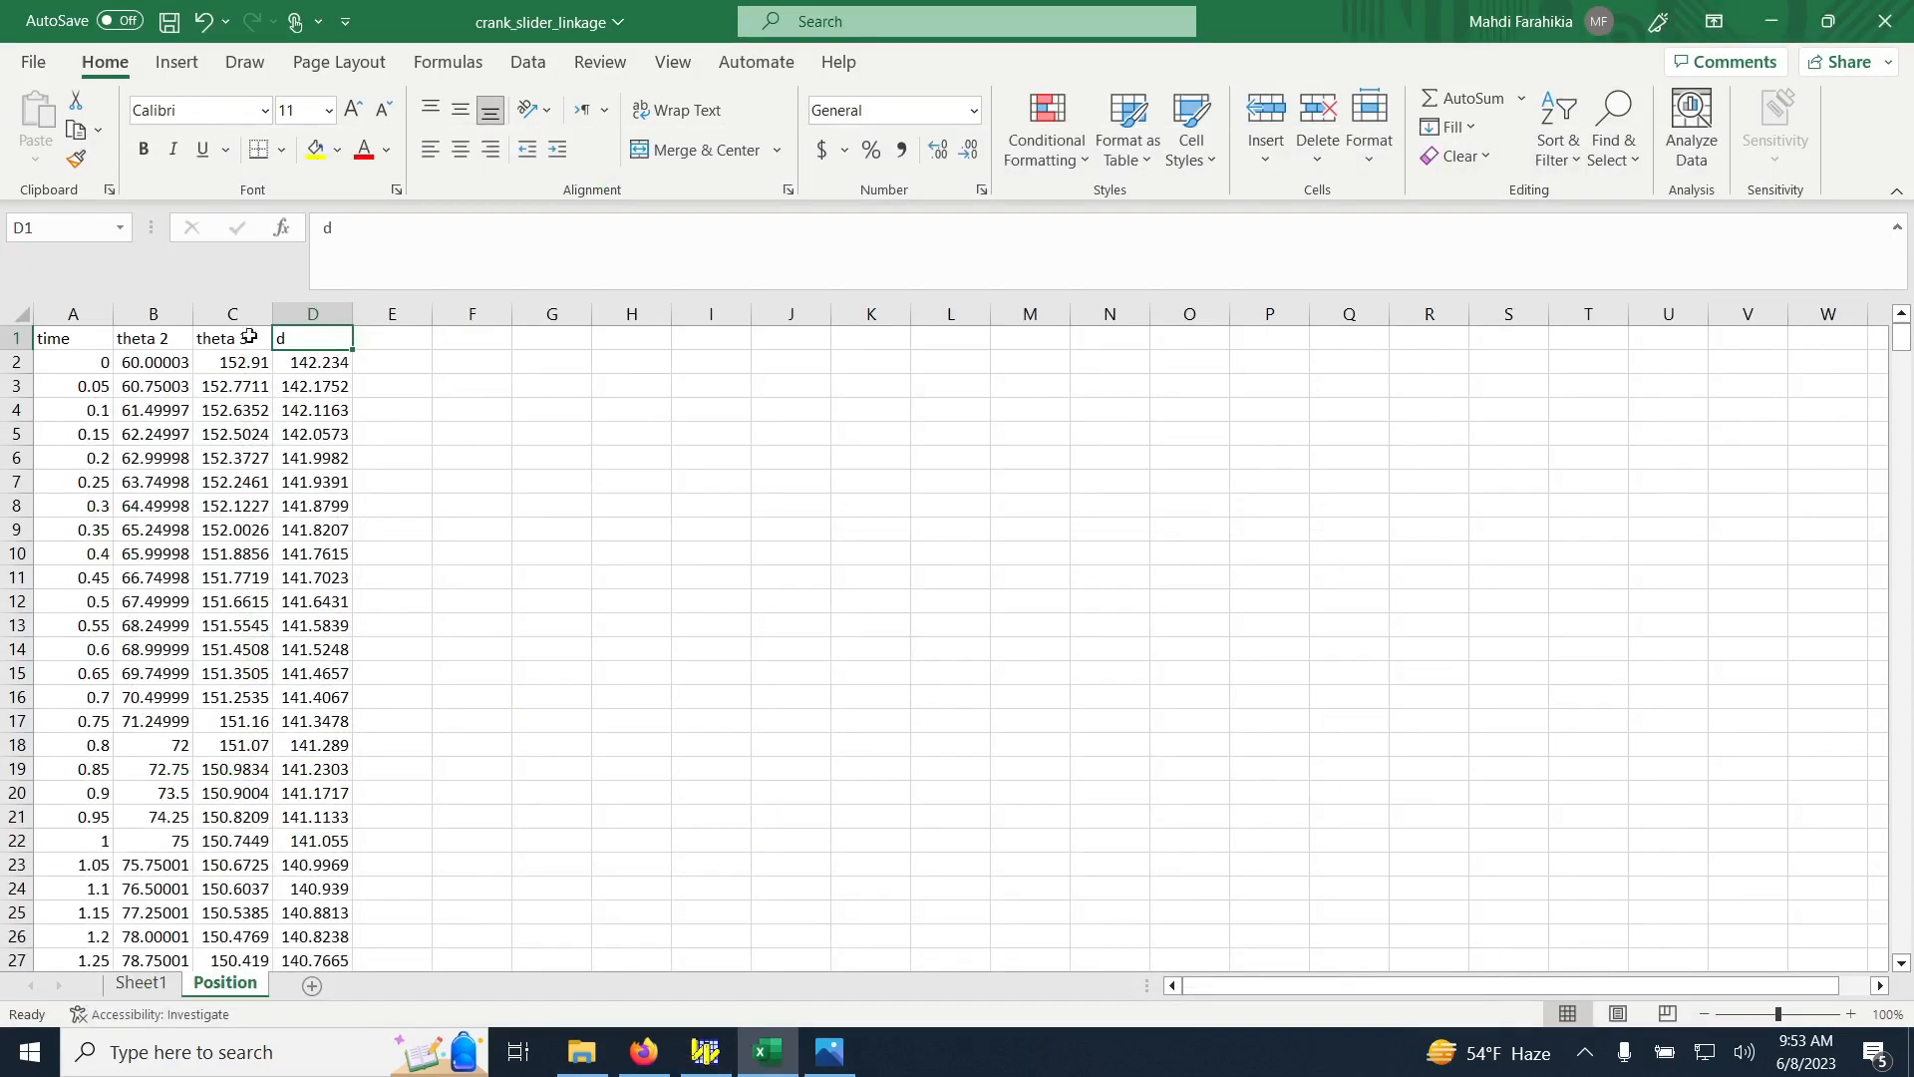
left_click(165, 365)
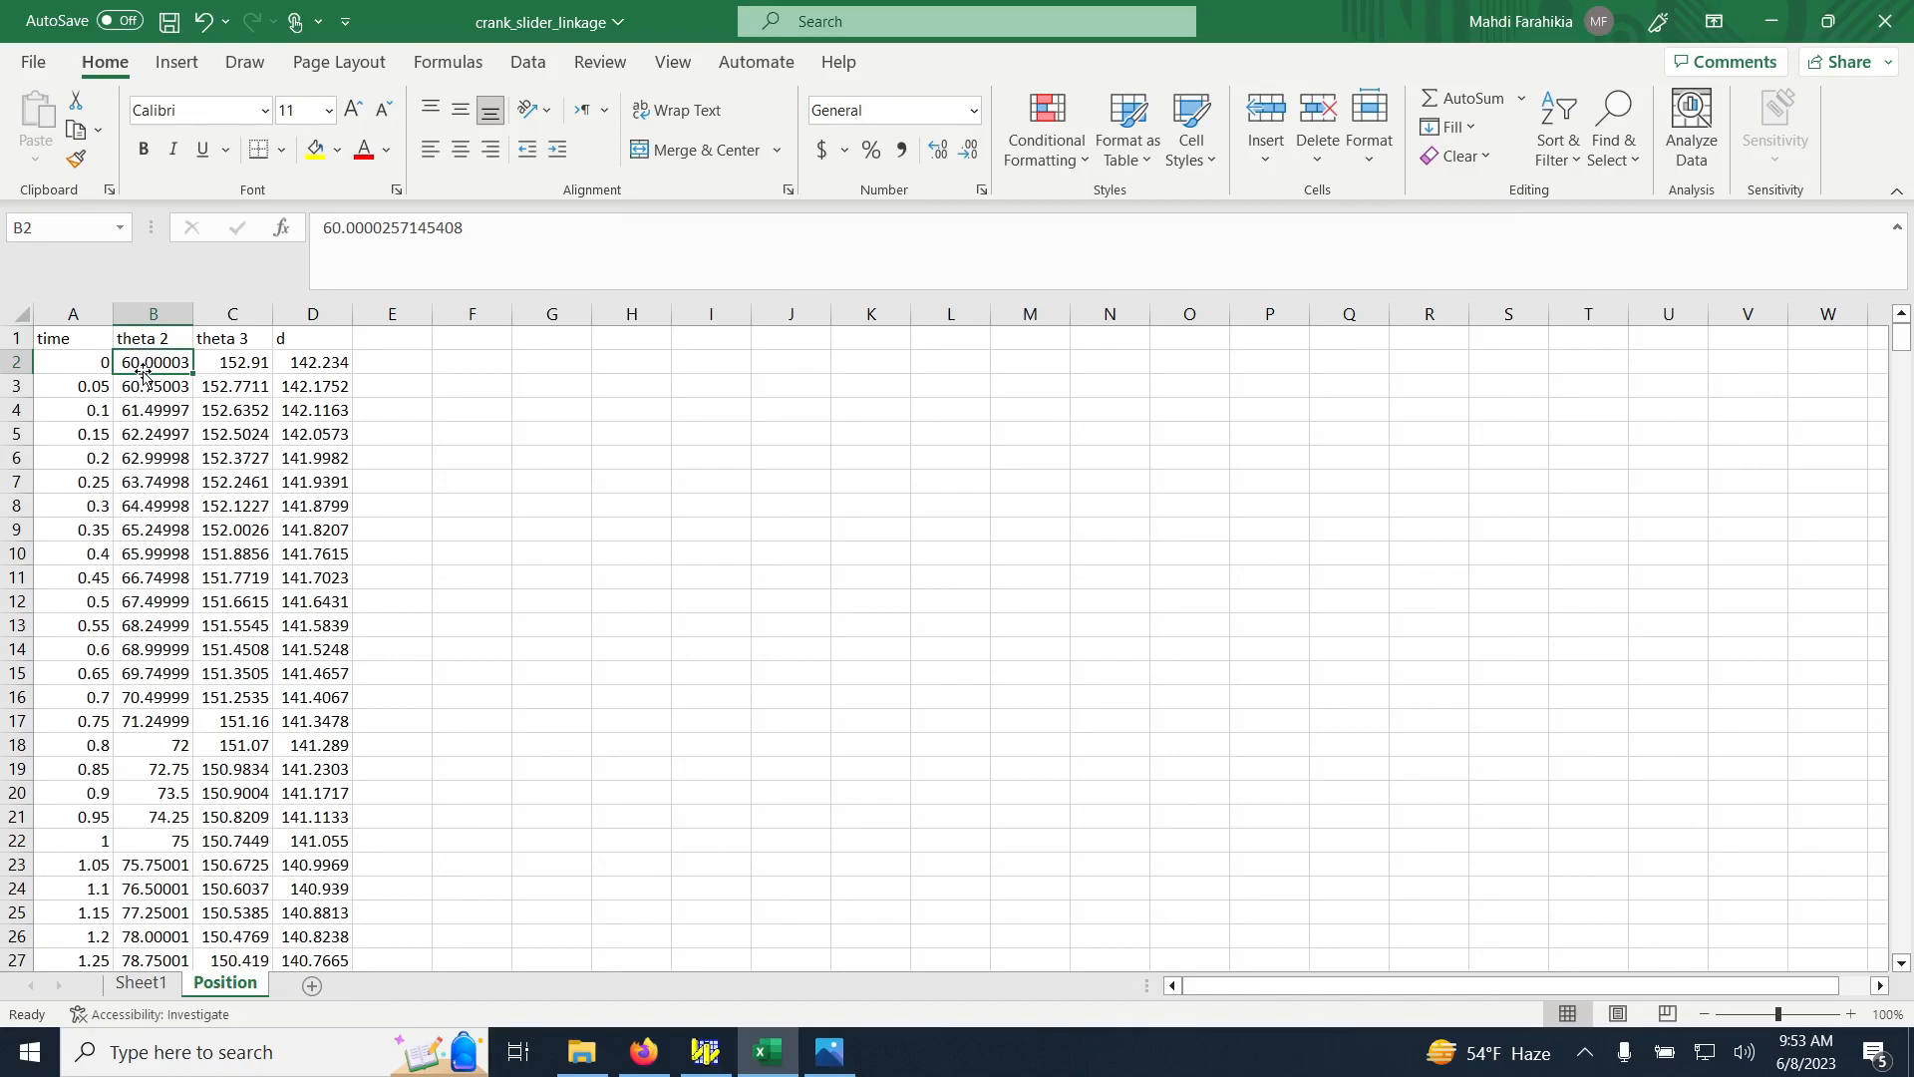
Copy the initial x and y position of Crank 1 from B5:C5 on Sheet1 and paste them at M2 on the Position sheet
left_click(139, 983)
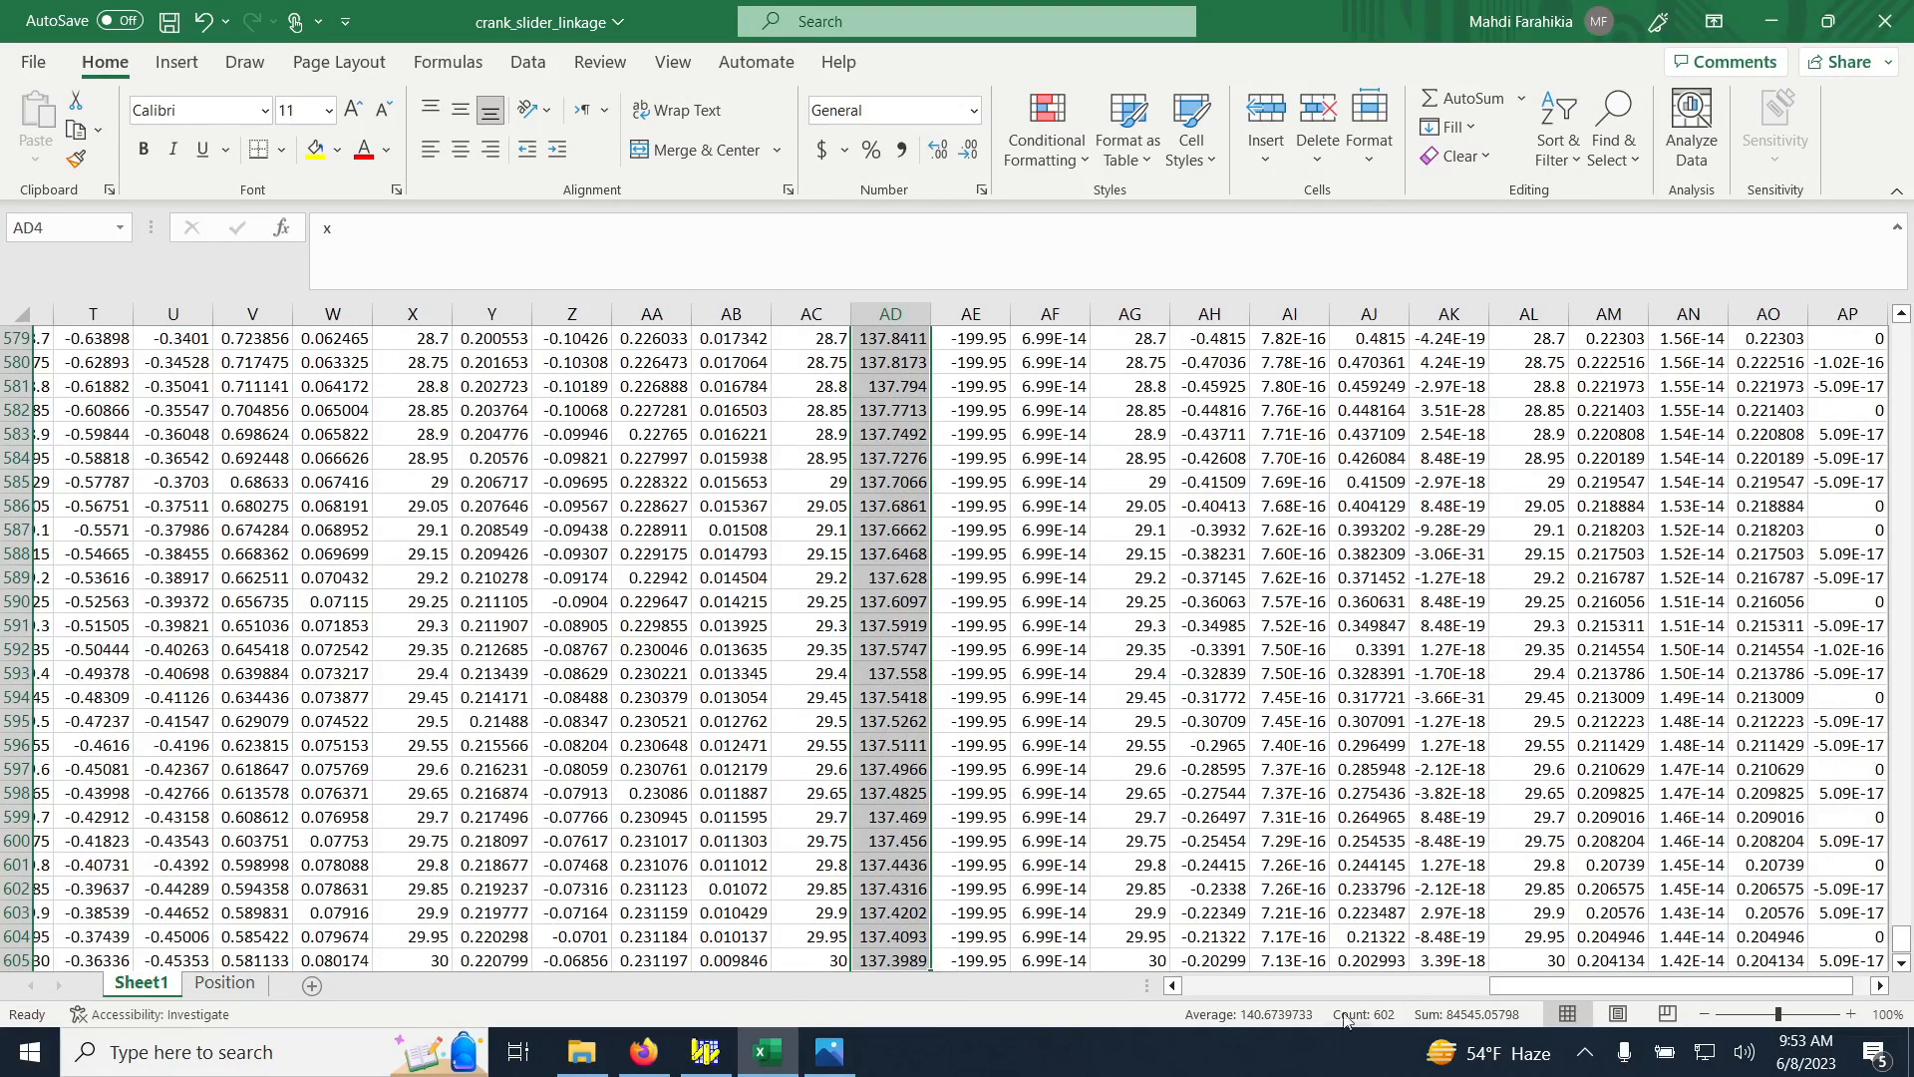
left_click_drag(1502, 989, 1131, 1004)
scroll(172, 613, "up", 6)
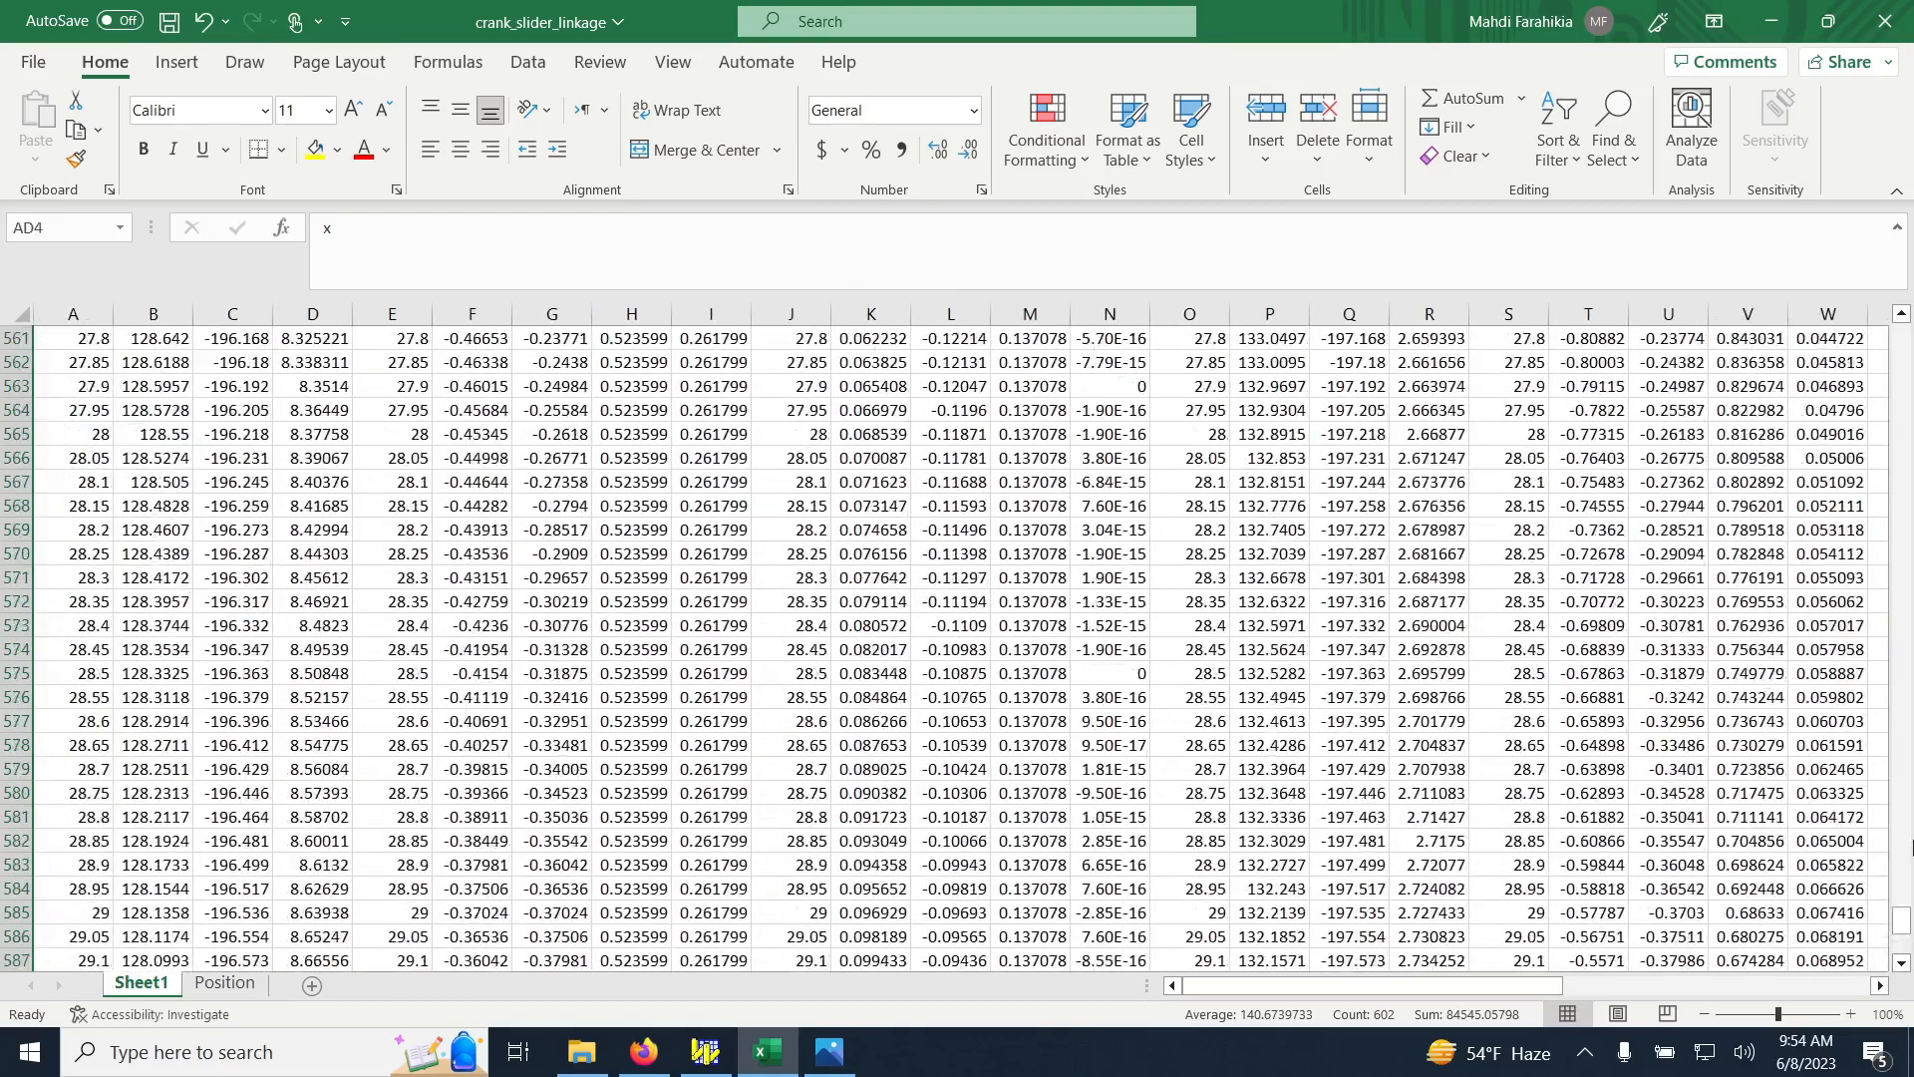
left_click_drag(1901, 919, 1901, 334)
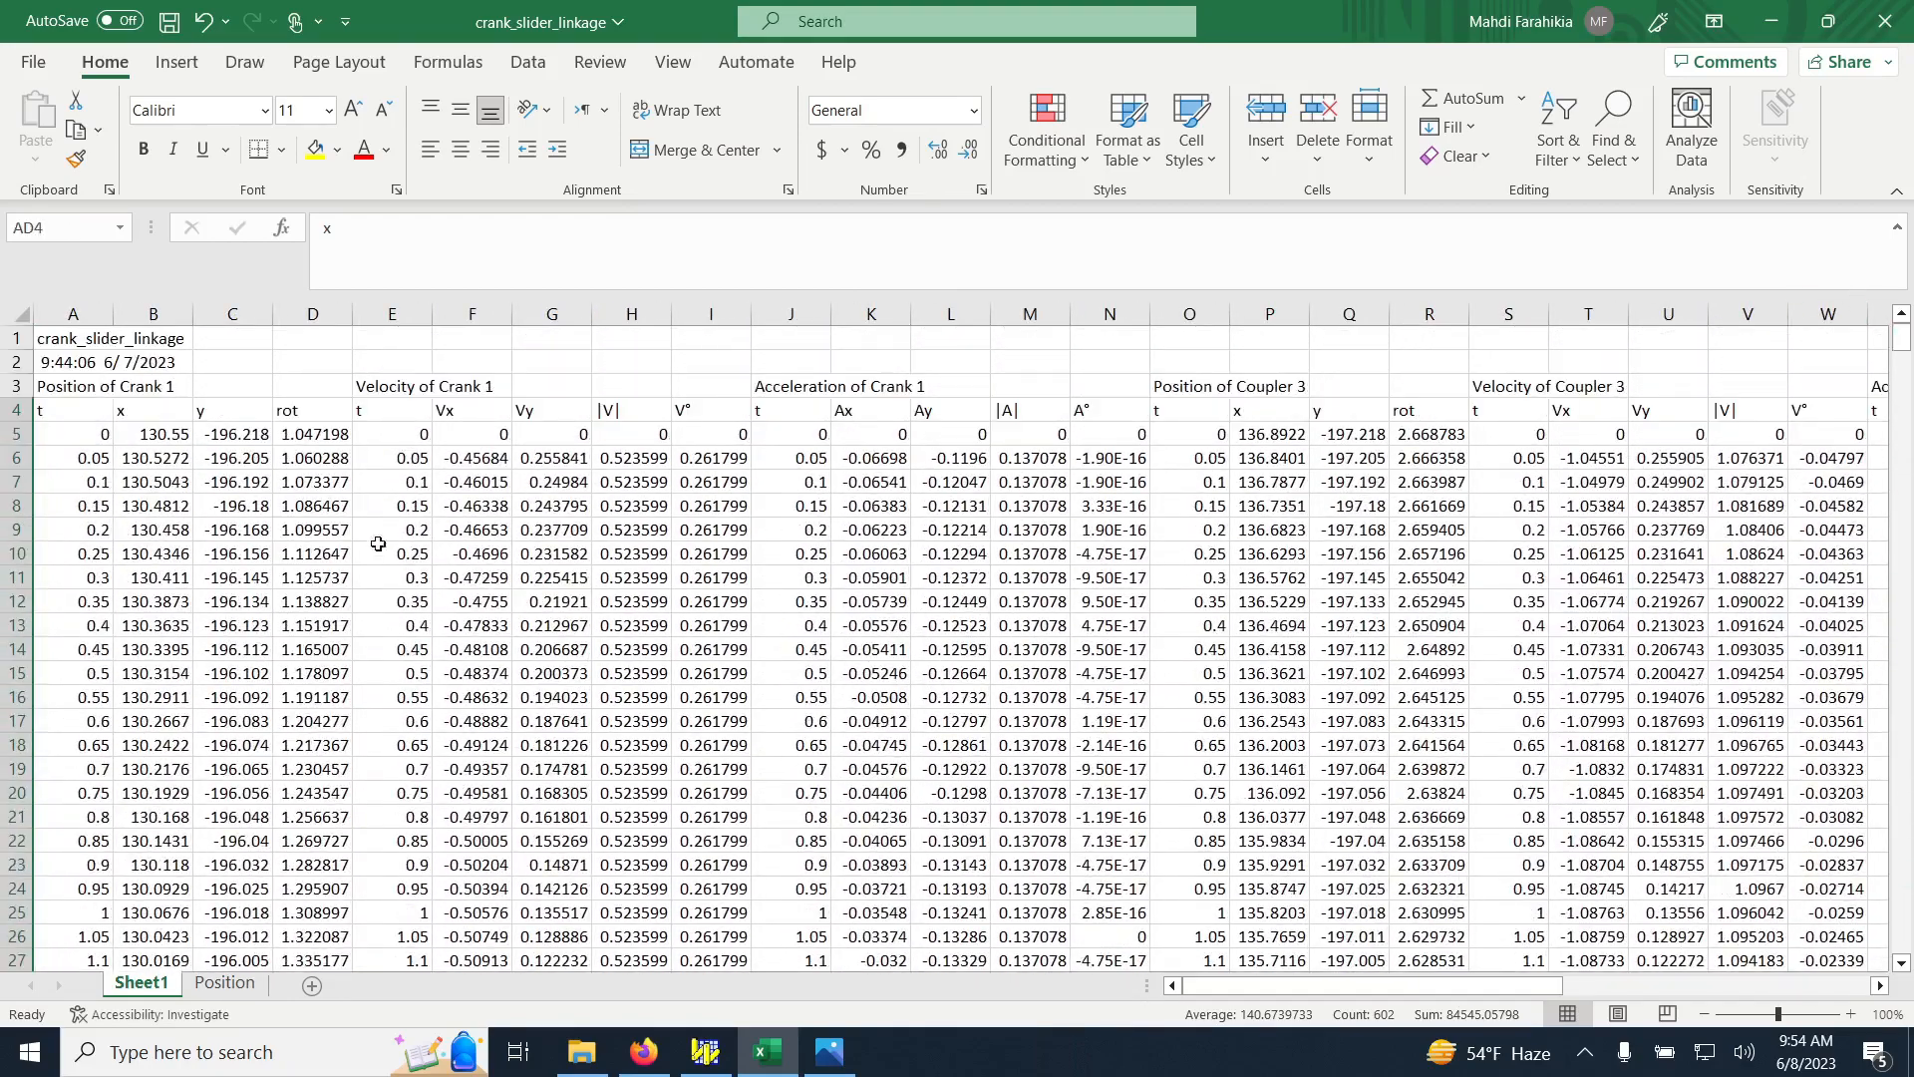
left_click(140, 439)
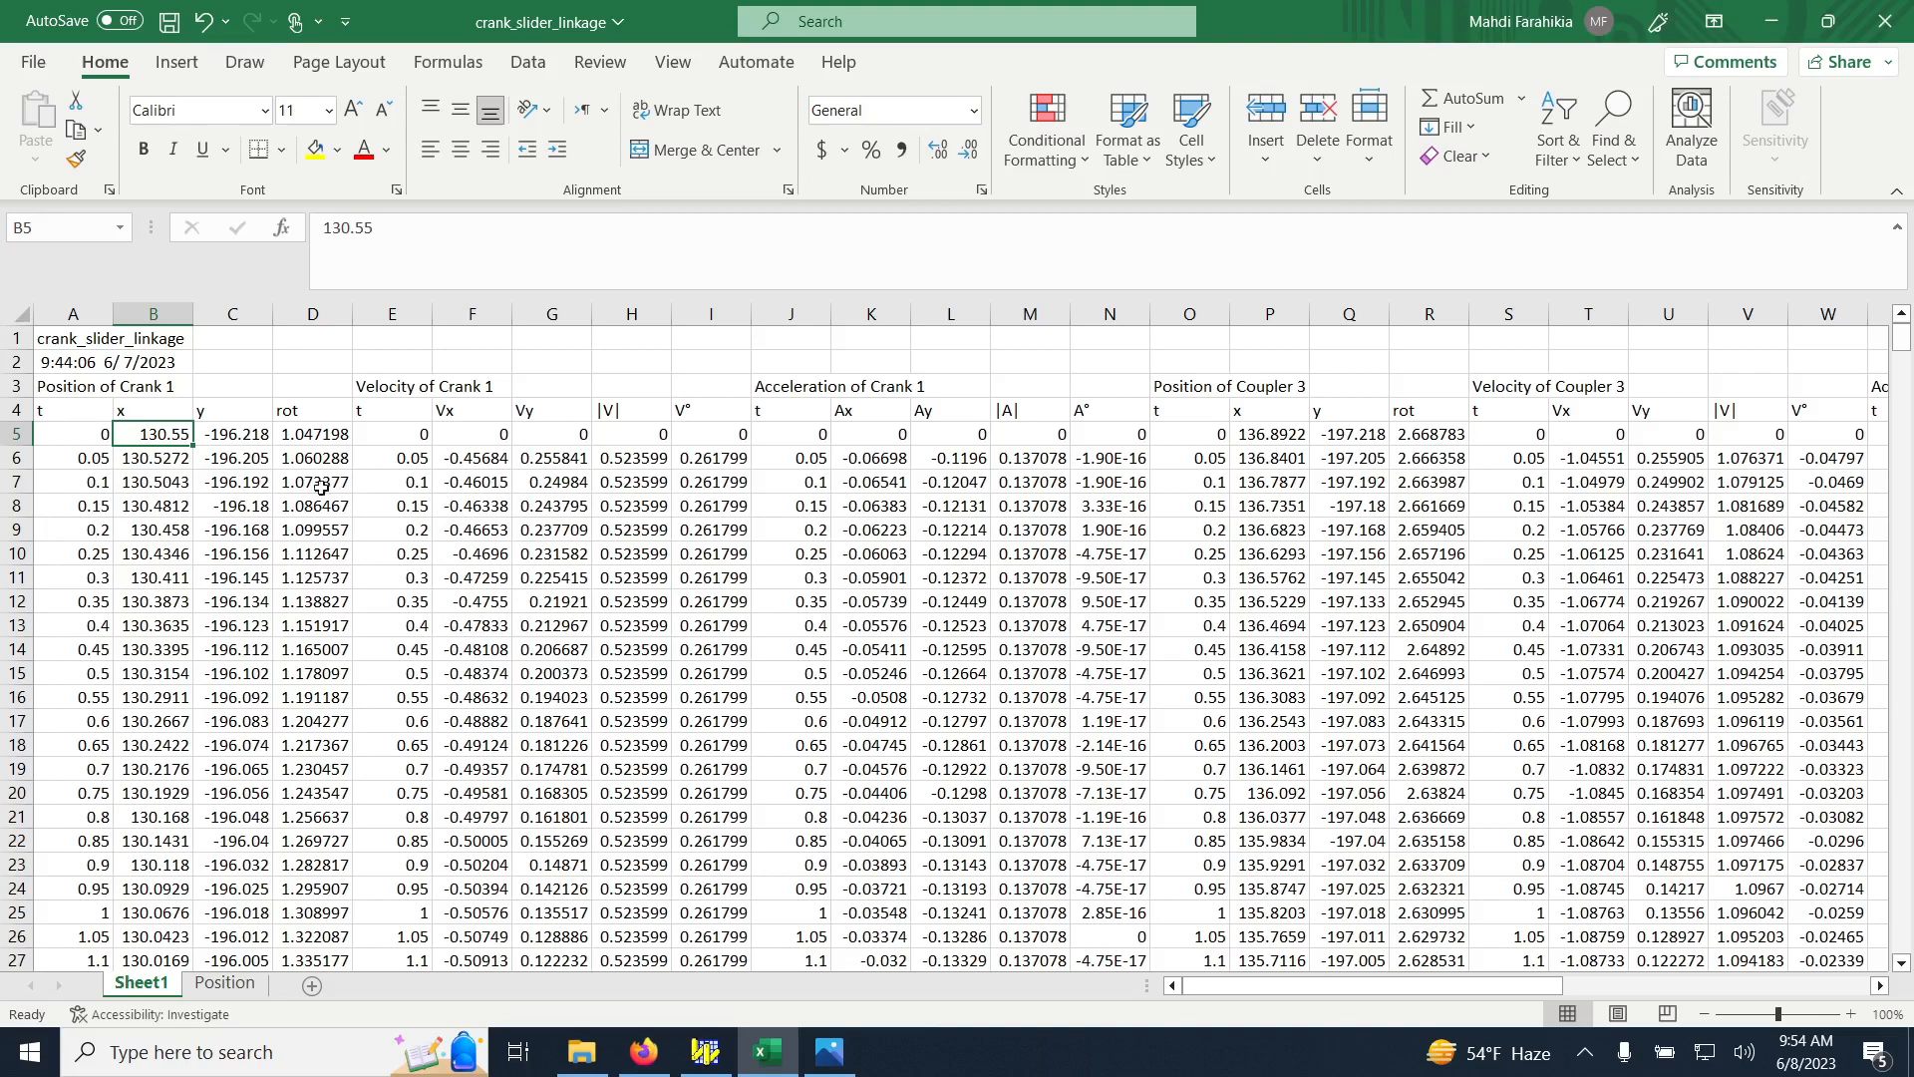
left_click_drag(153, 438, 223, 439)
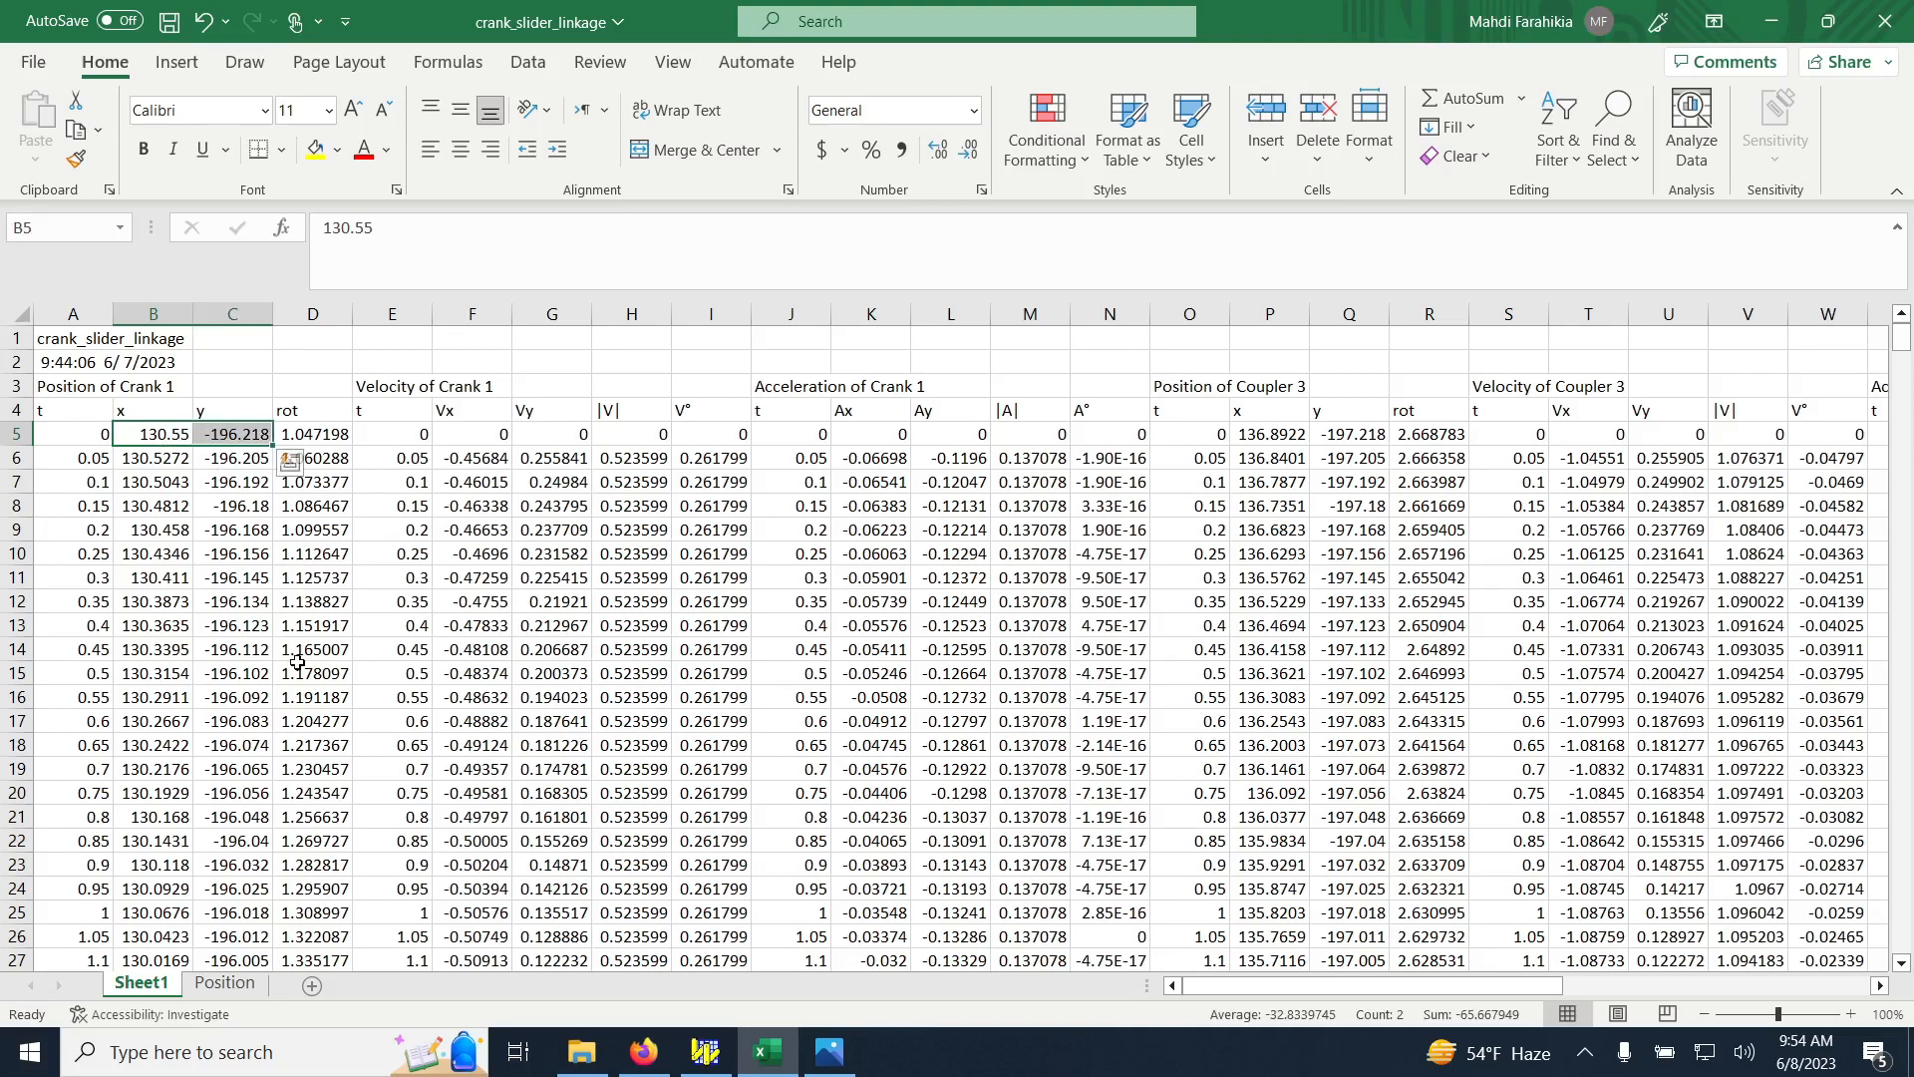
right_click(161, 434)
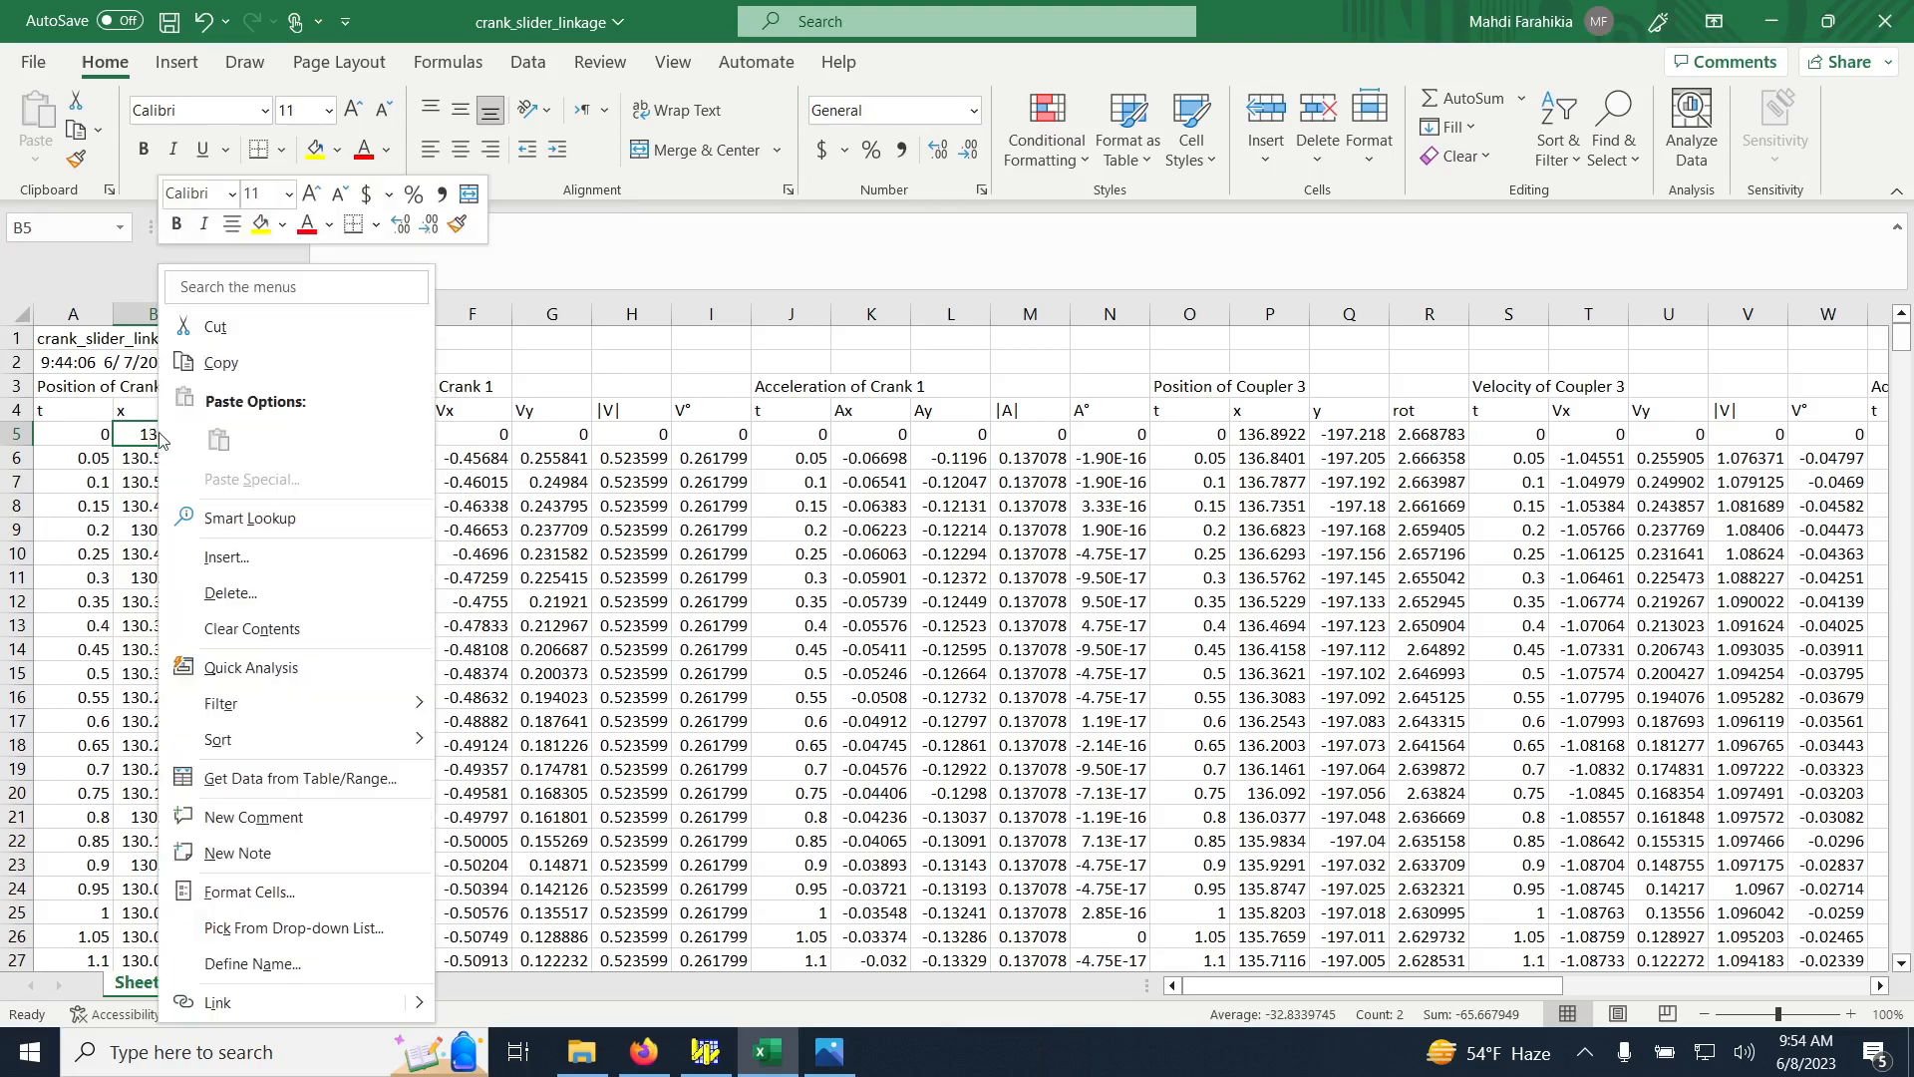
left_click(221, 362)
left_click(225, 983)
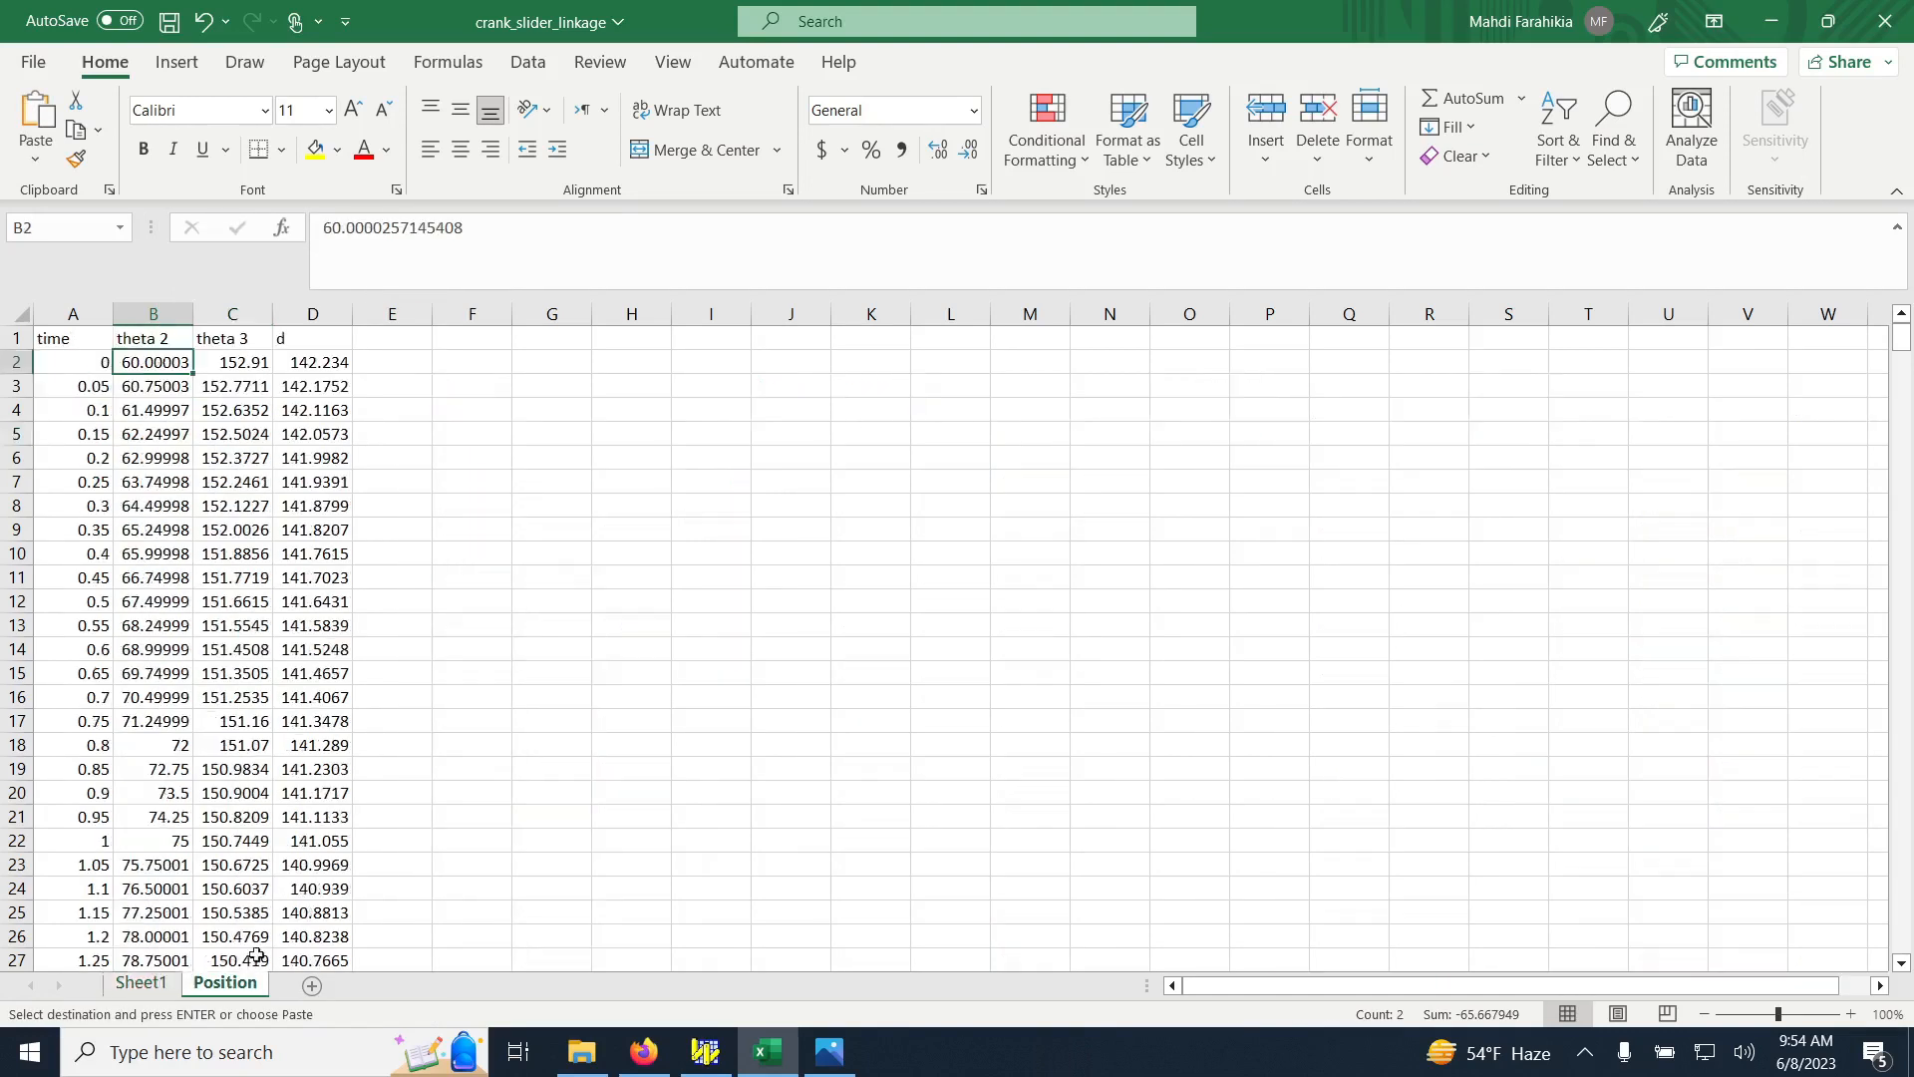
left_click(1017, 372)
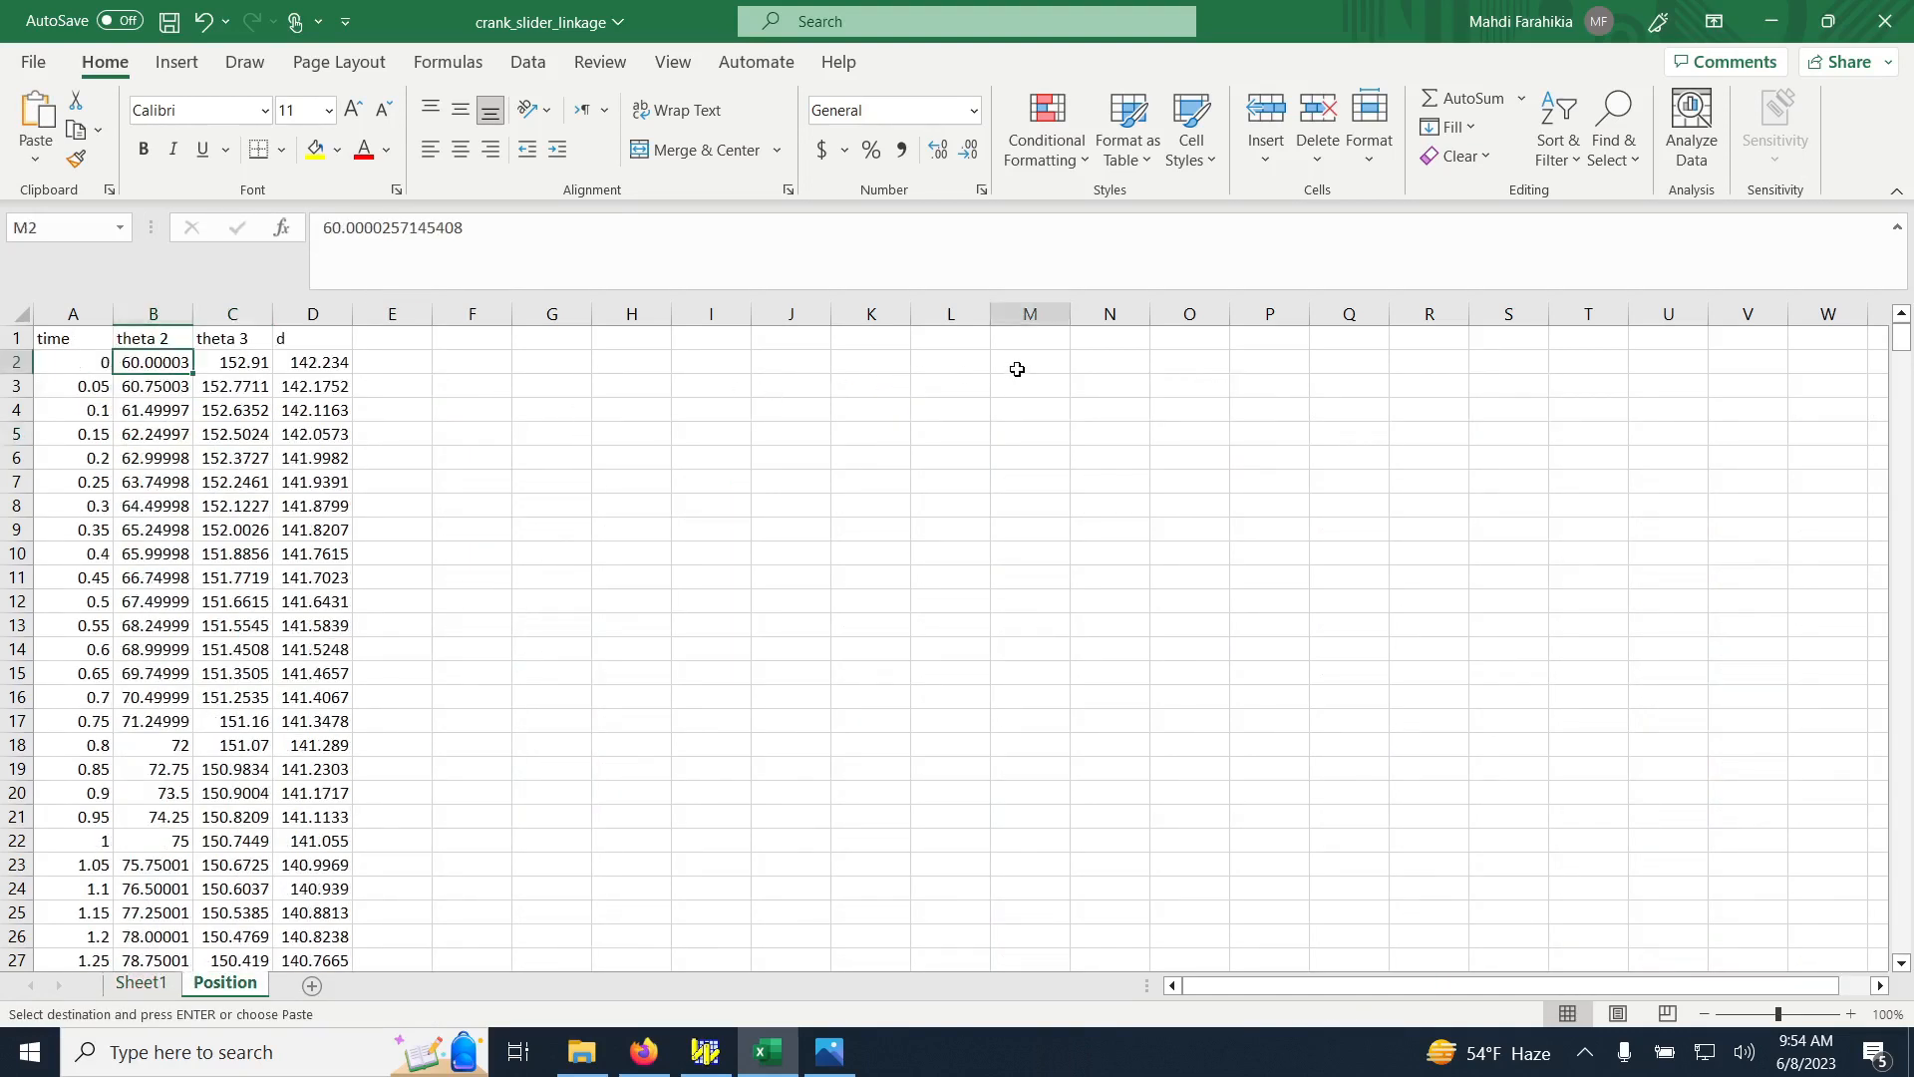
key("ctrl+v")
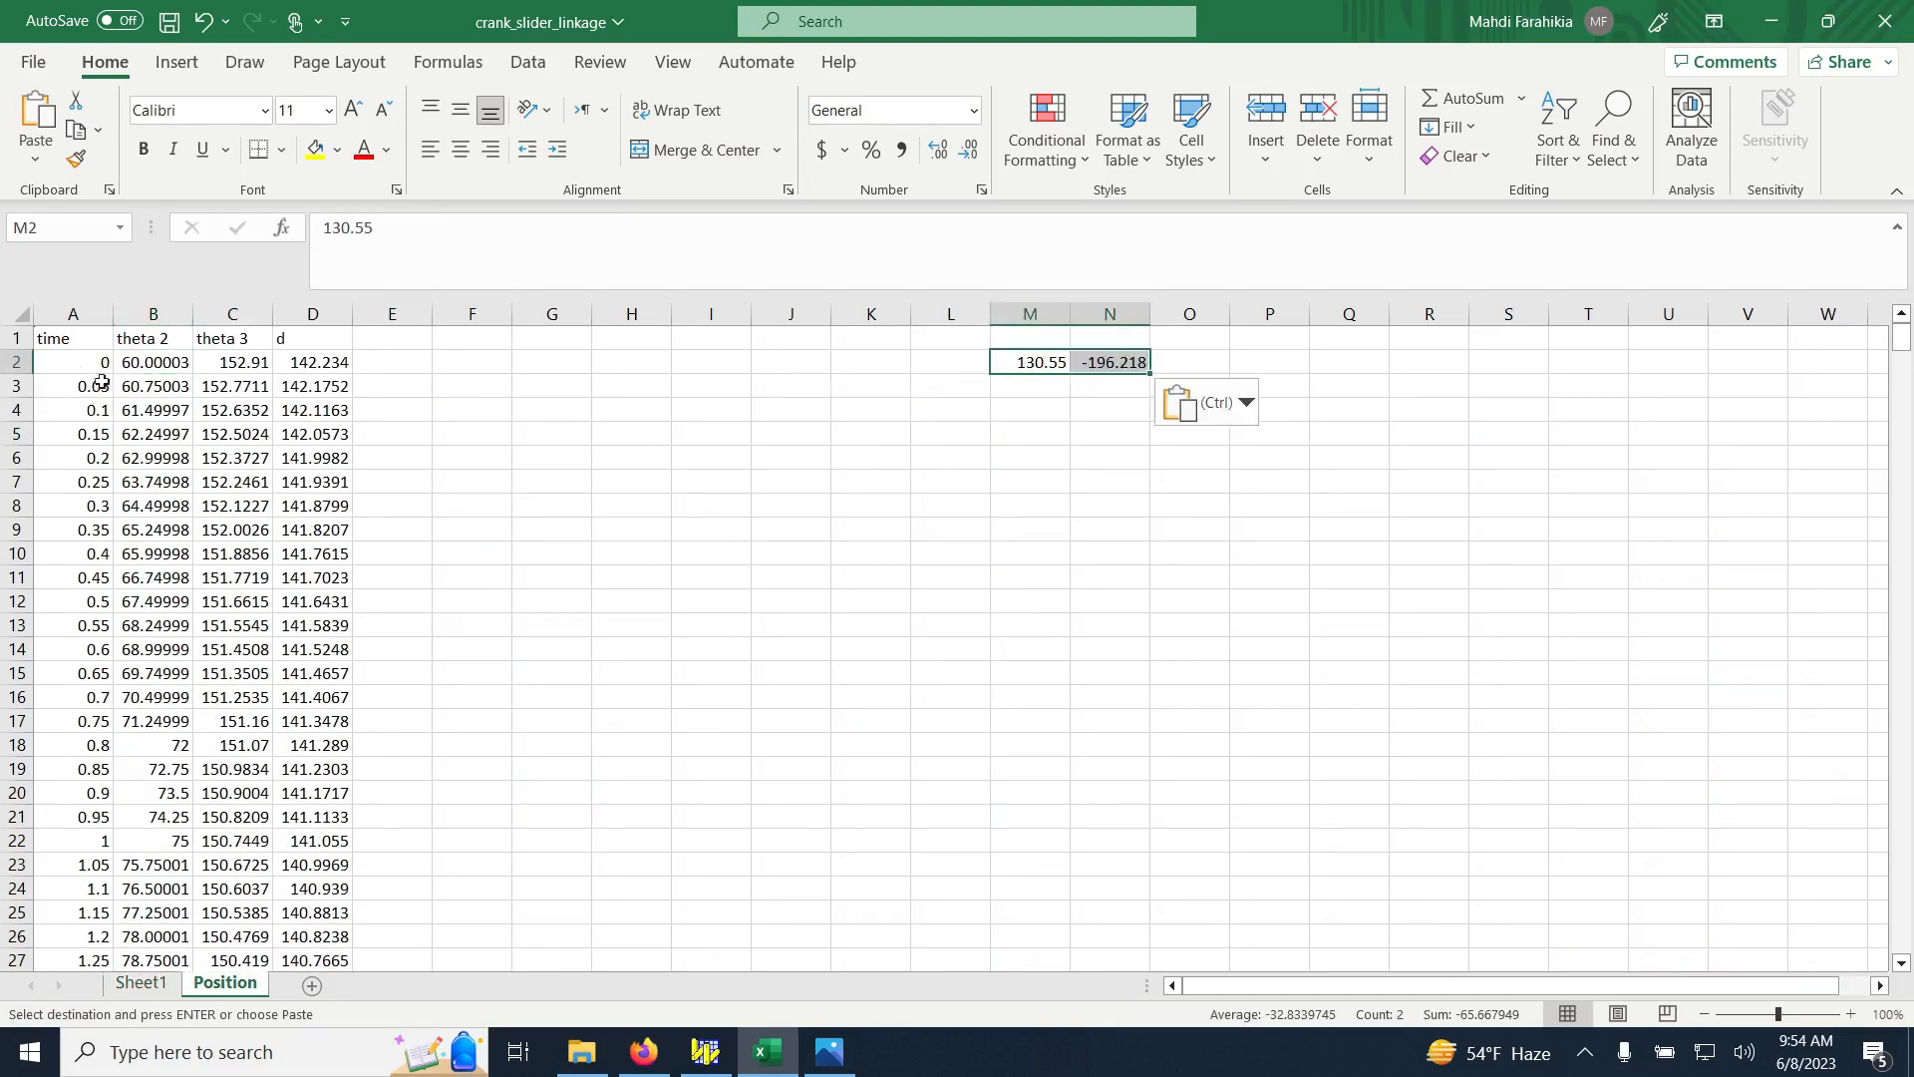
Compare the initial theta 2 with the Crank-Slider Mechanism diagram and the Working Model linkage, and return to the Position sheet
left_click(137, 362)
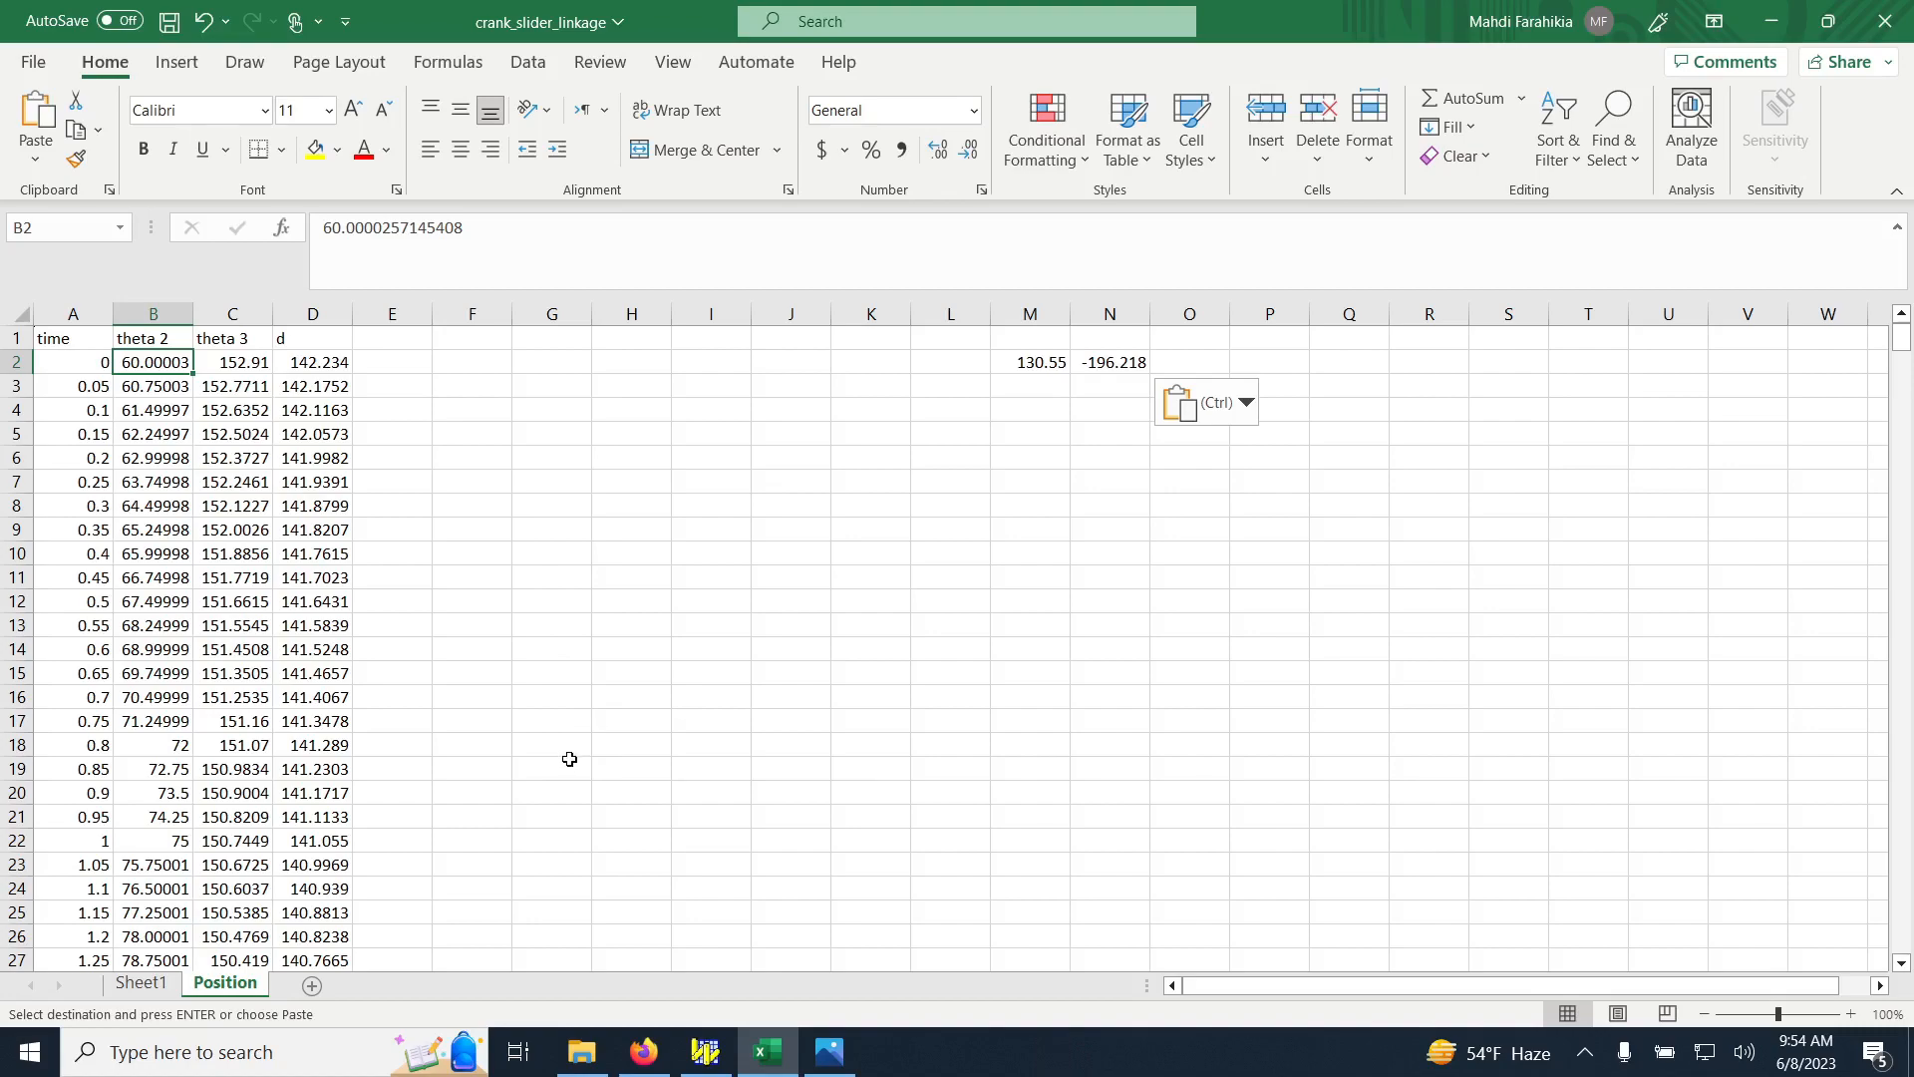
left_click(835, 1061)
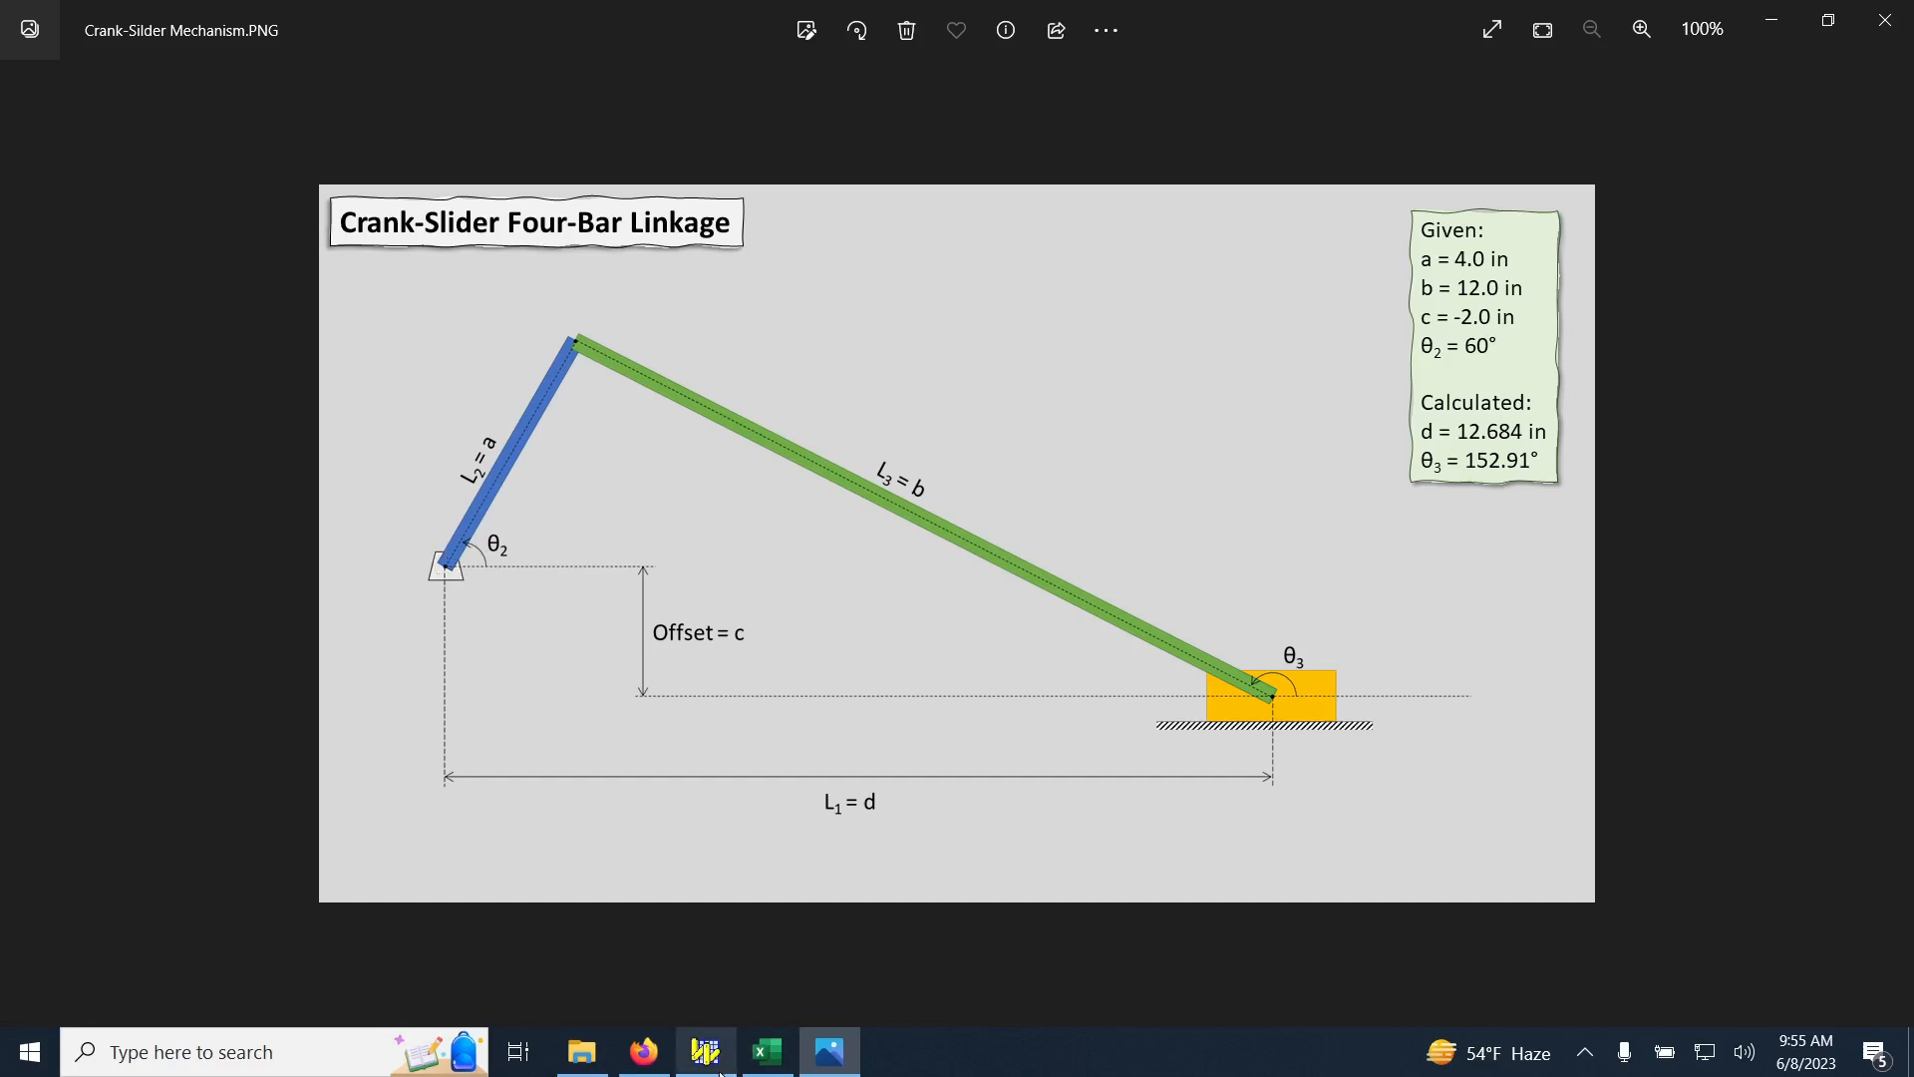
left_click(681, 1059)
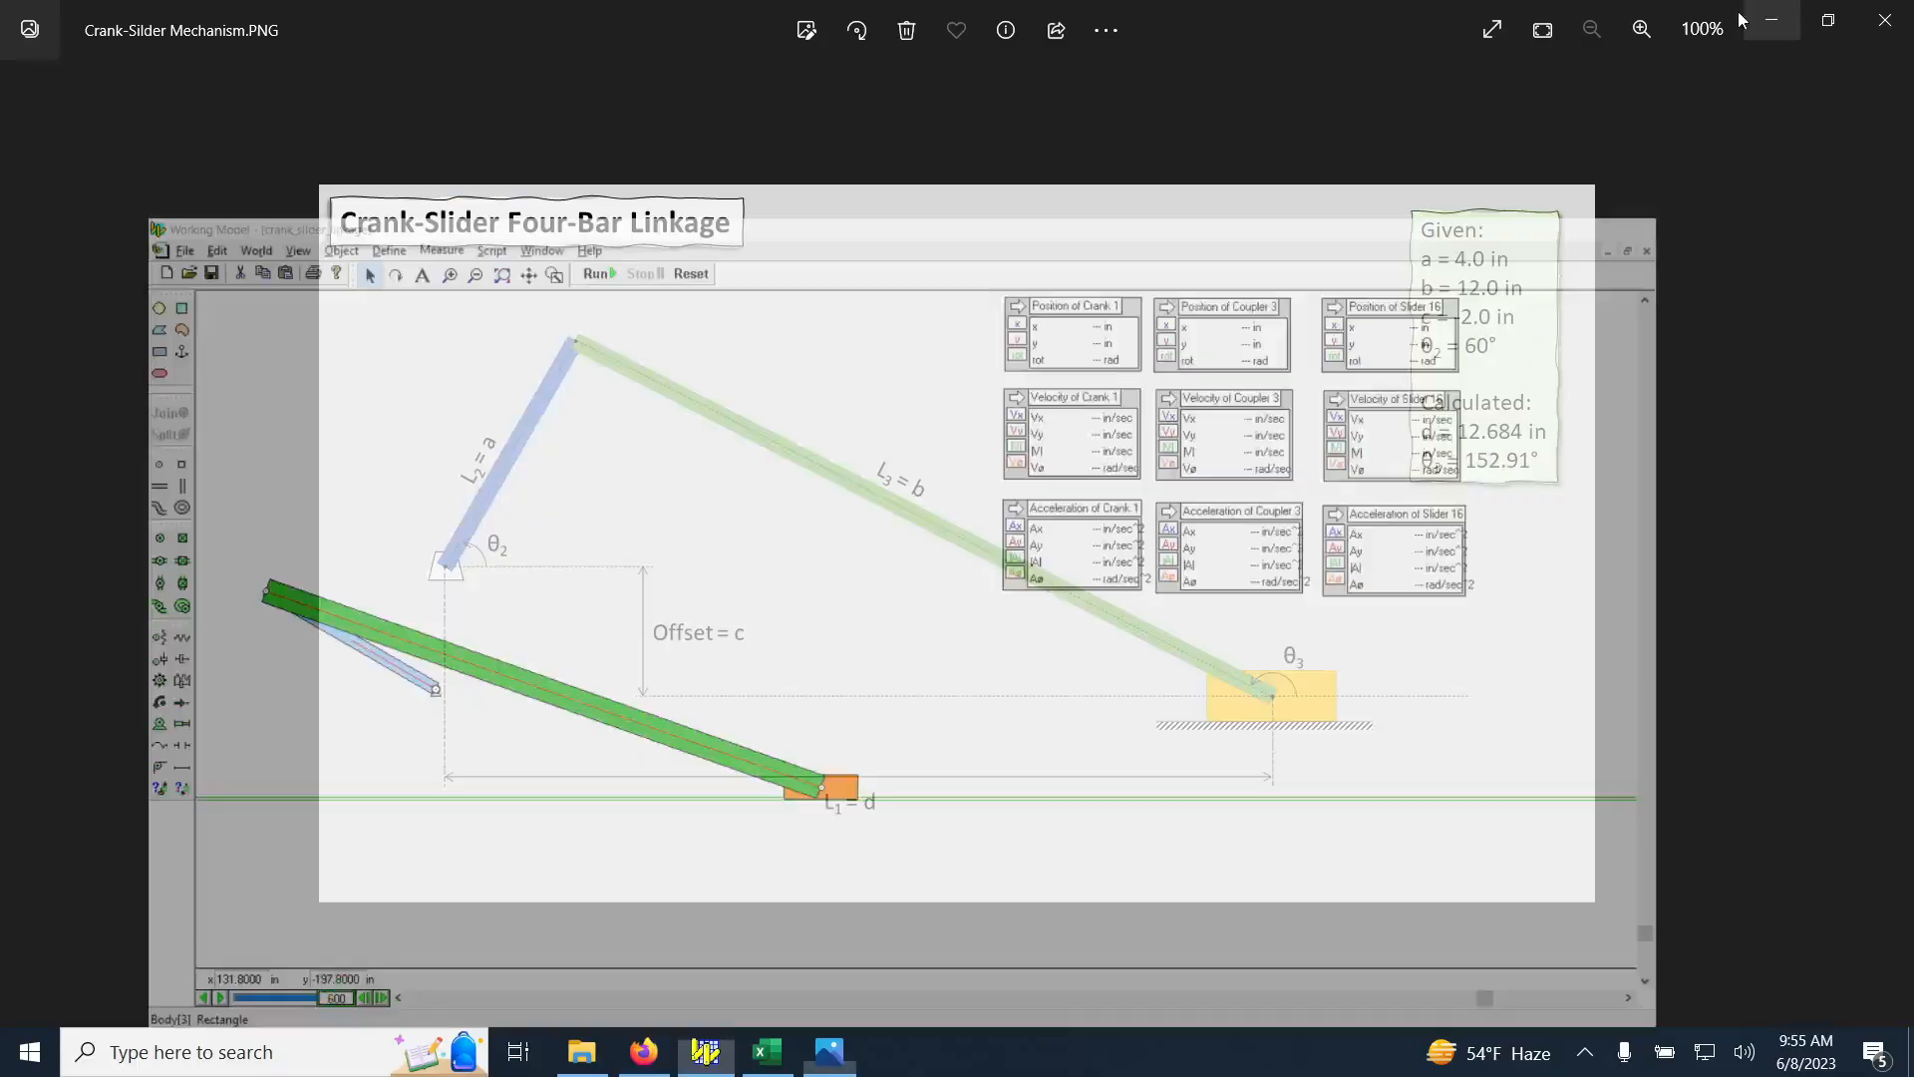
key("alt+Tab")
left_click(1771, 22)
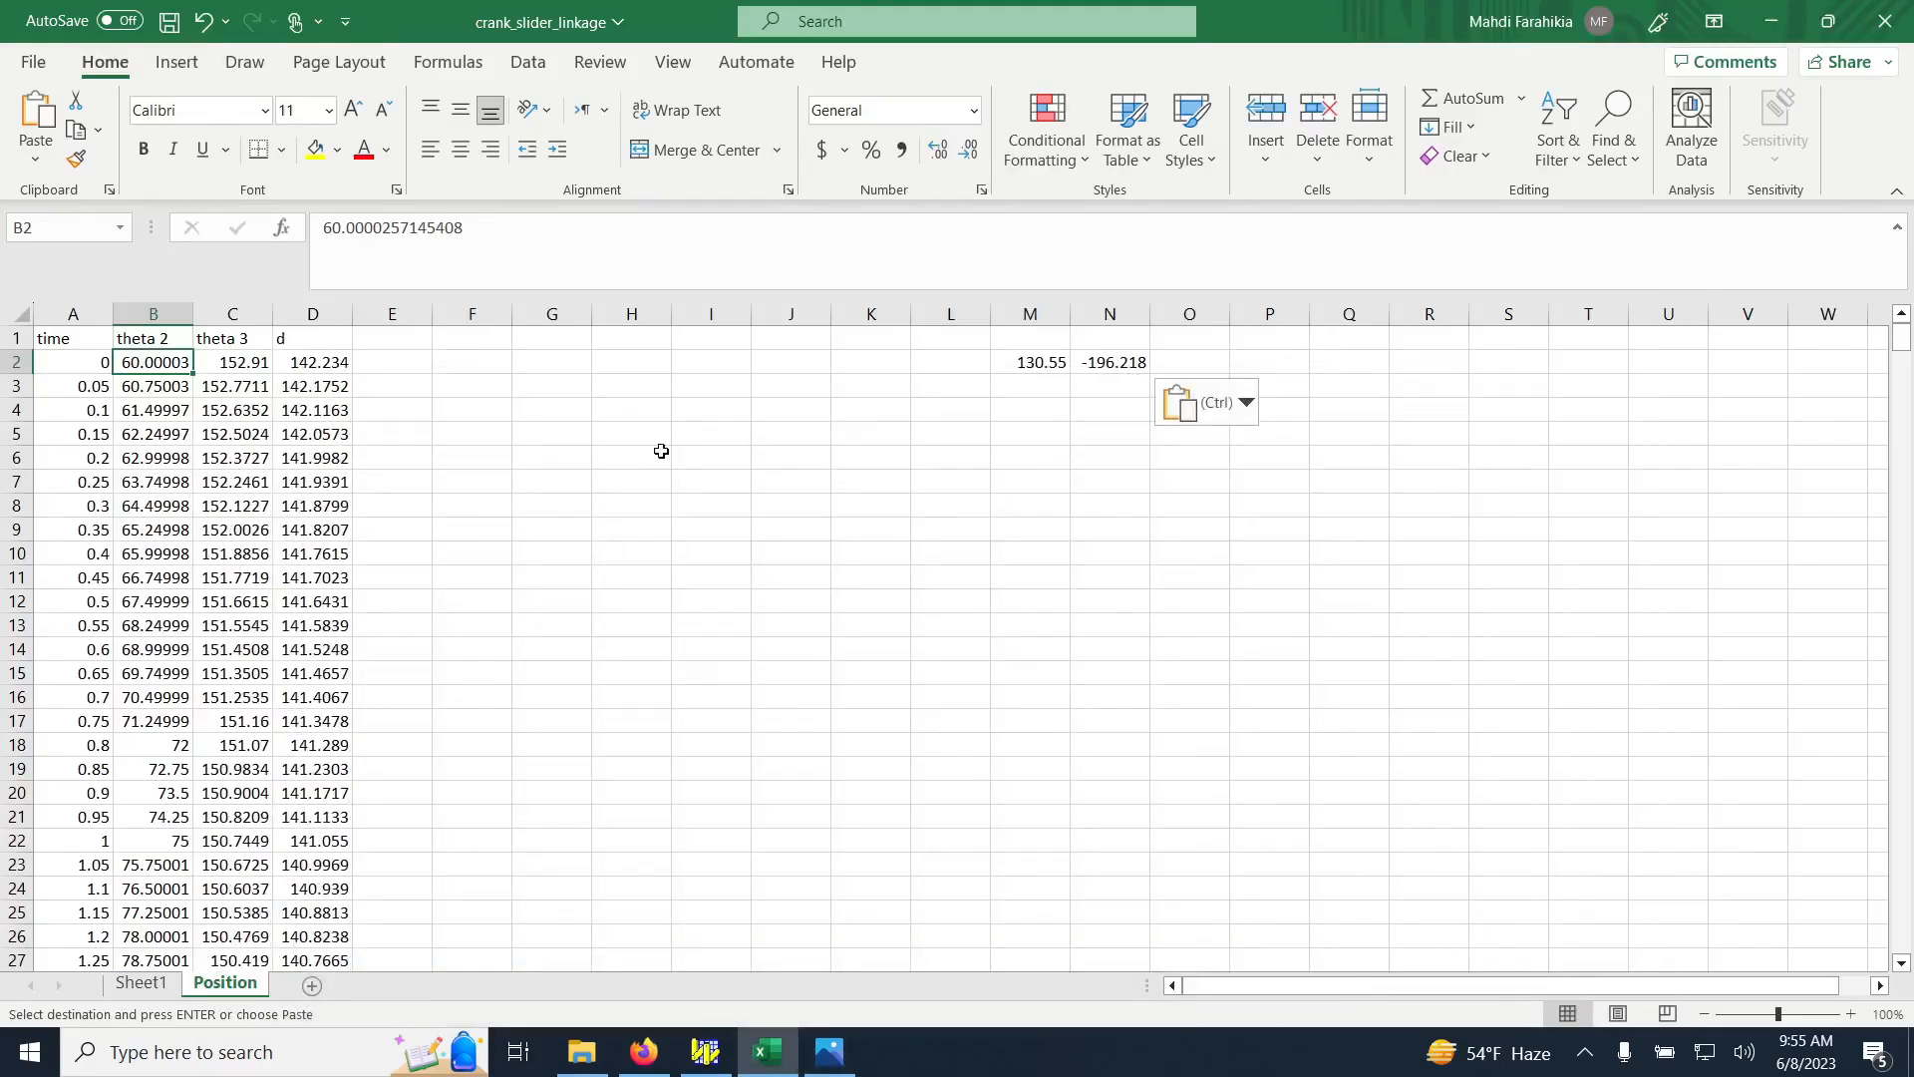
Enter =2*COS(PI()/3) in M3, below the crank's x position, and inspect the formula
left_click(1012, 393)
type("=2*")
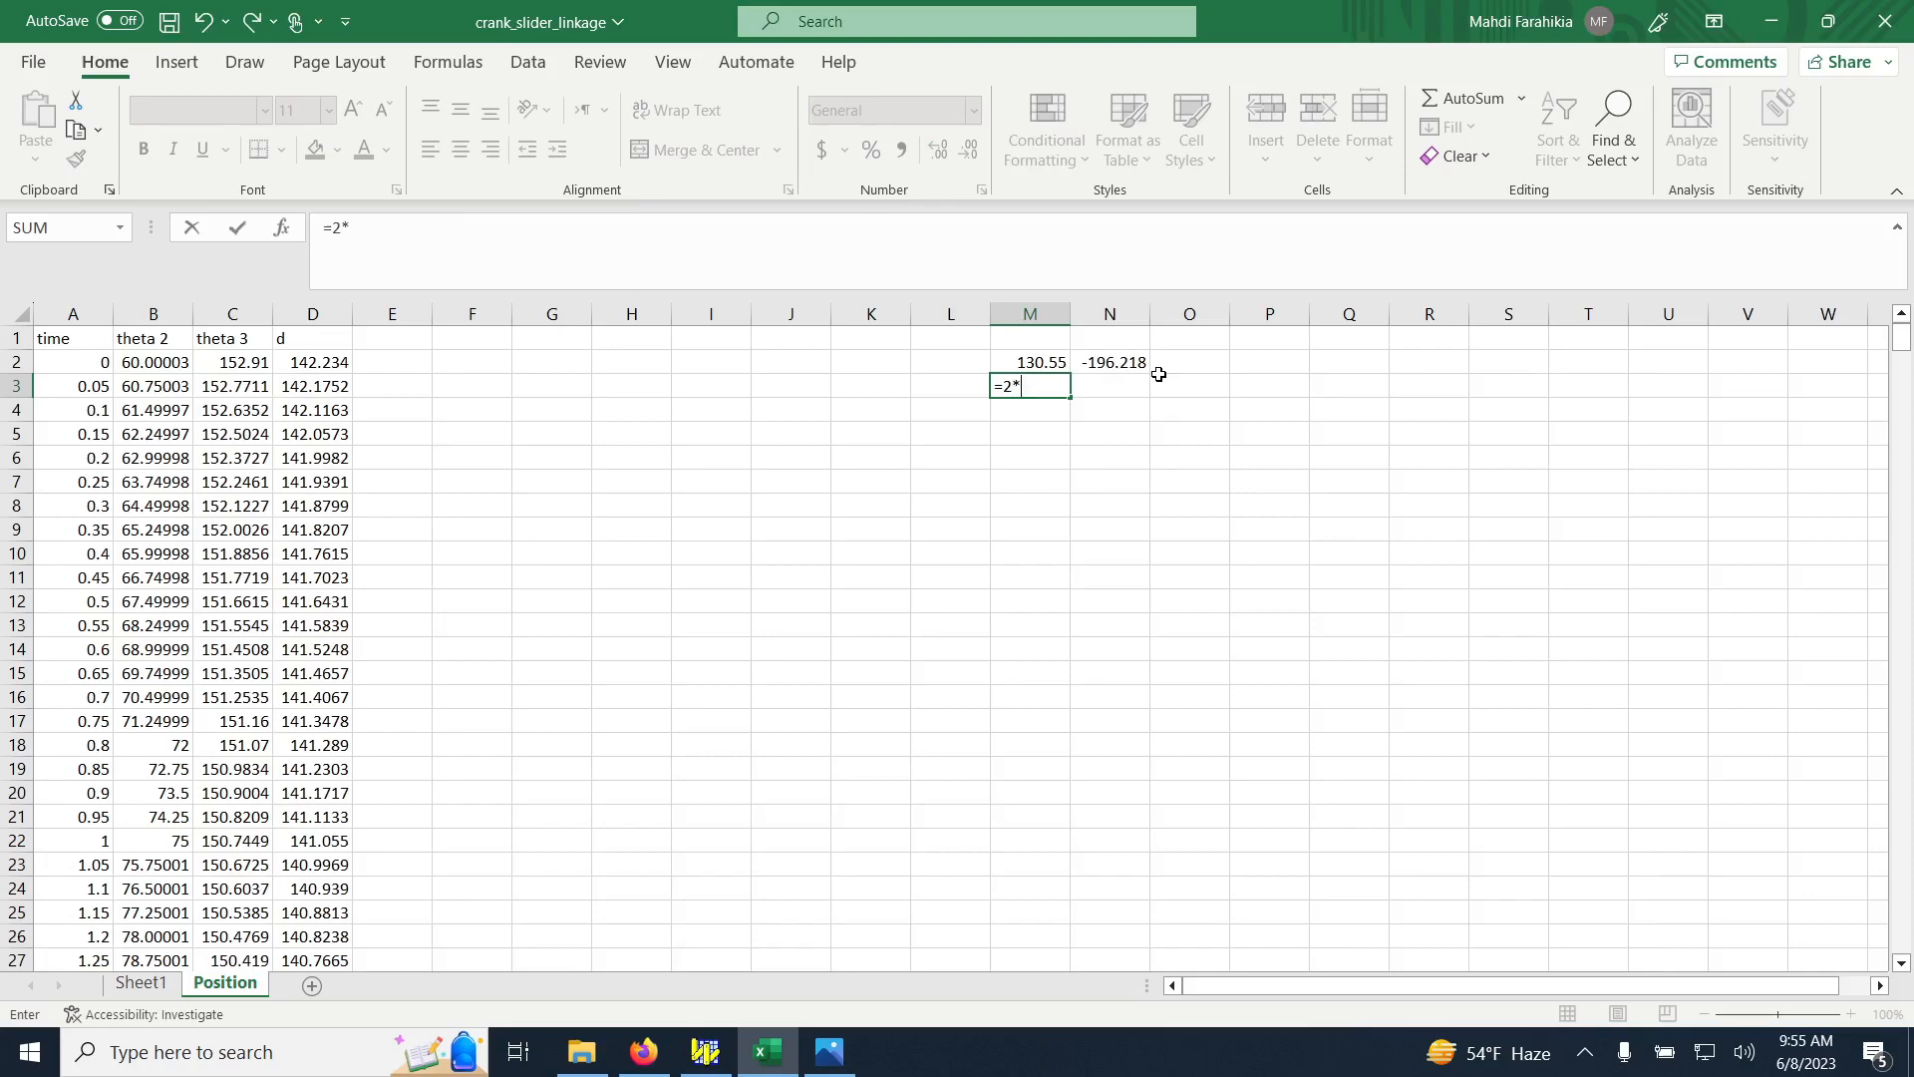
type("cos")
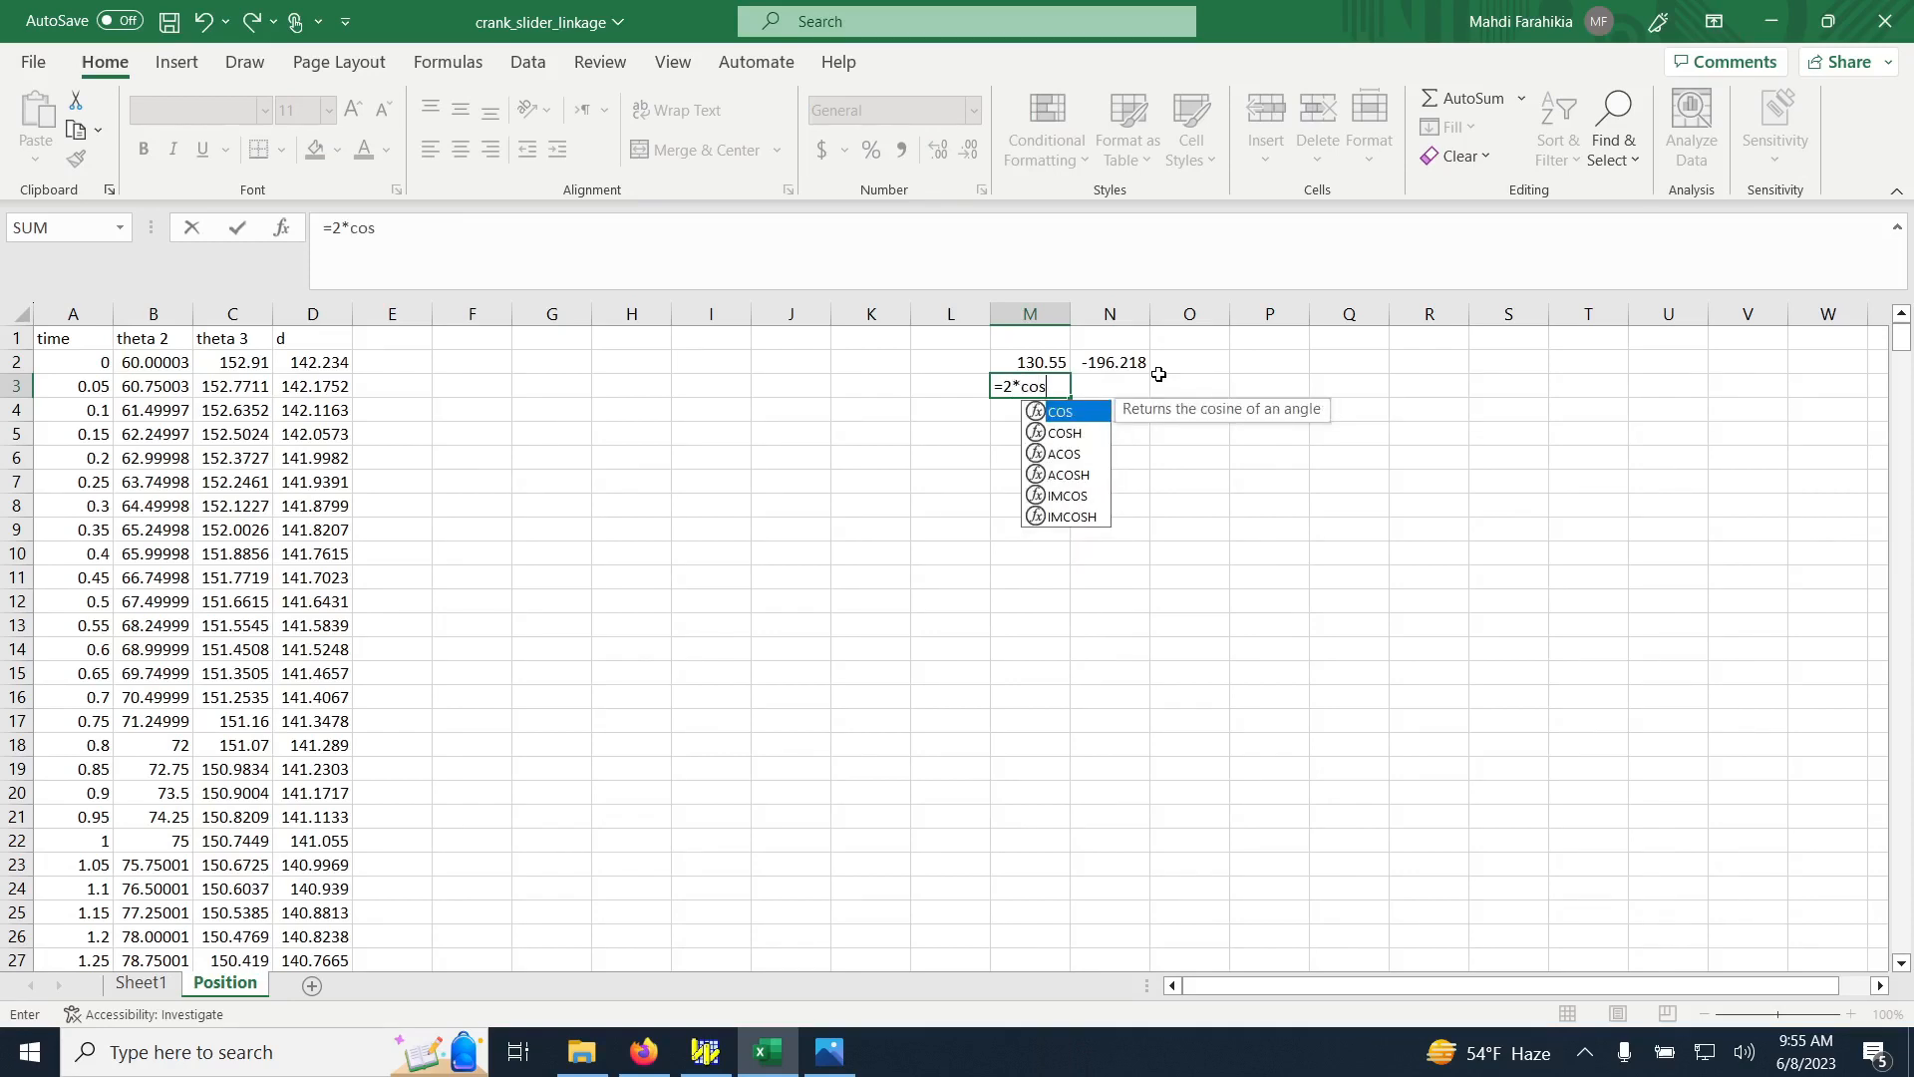
type("(")
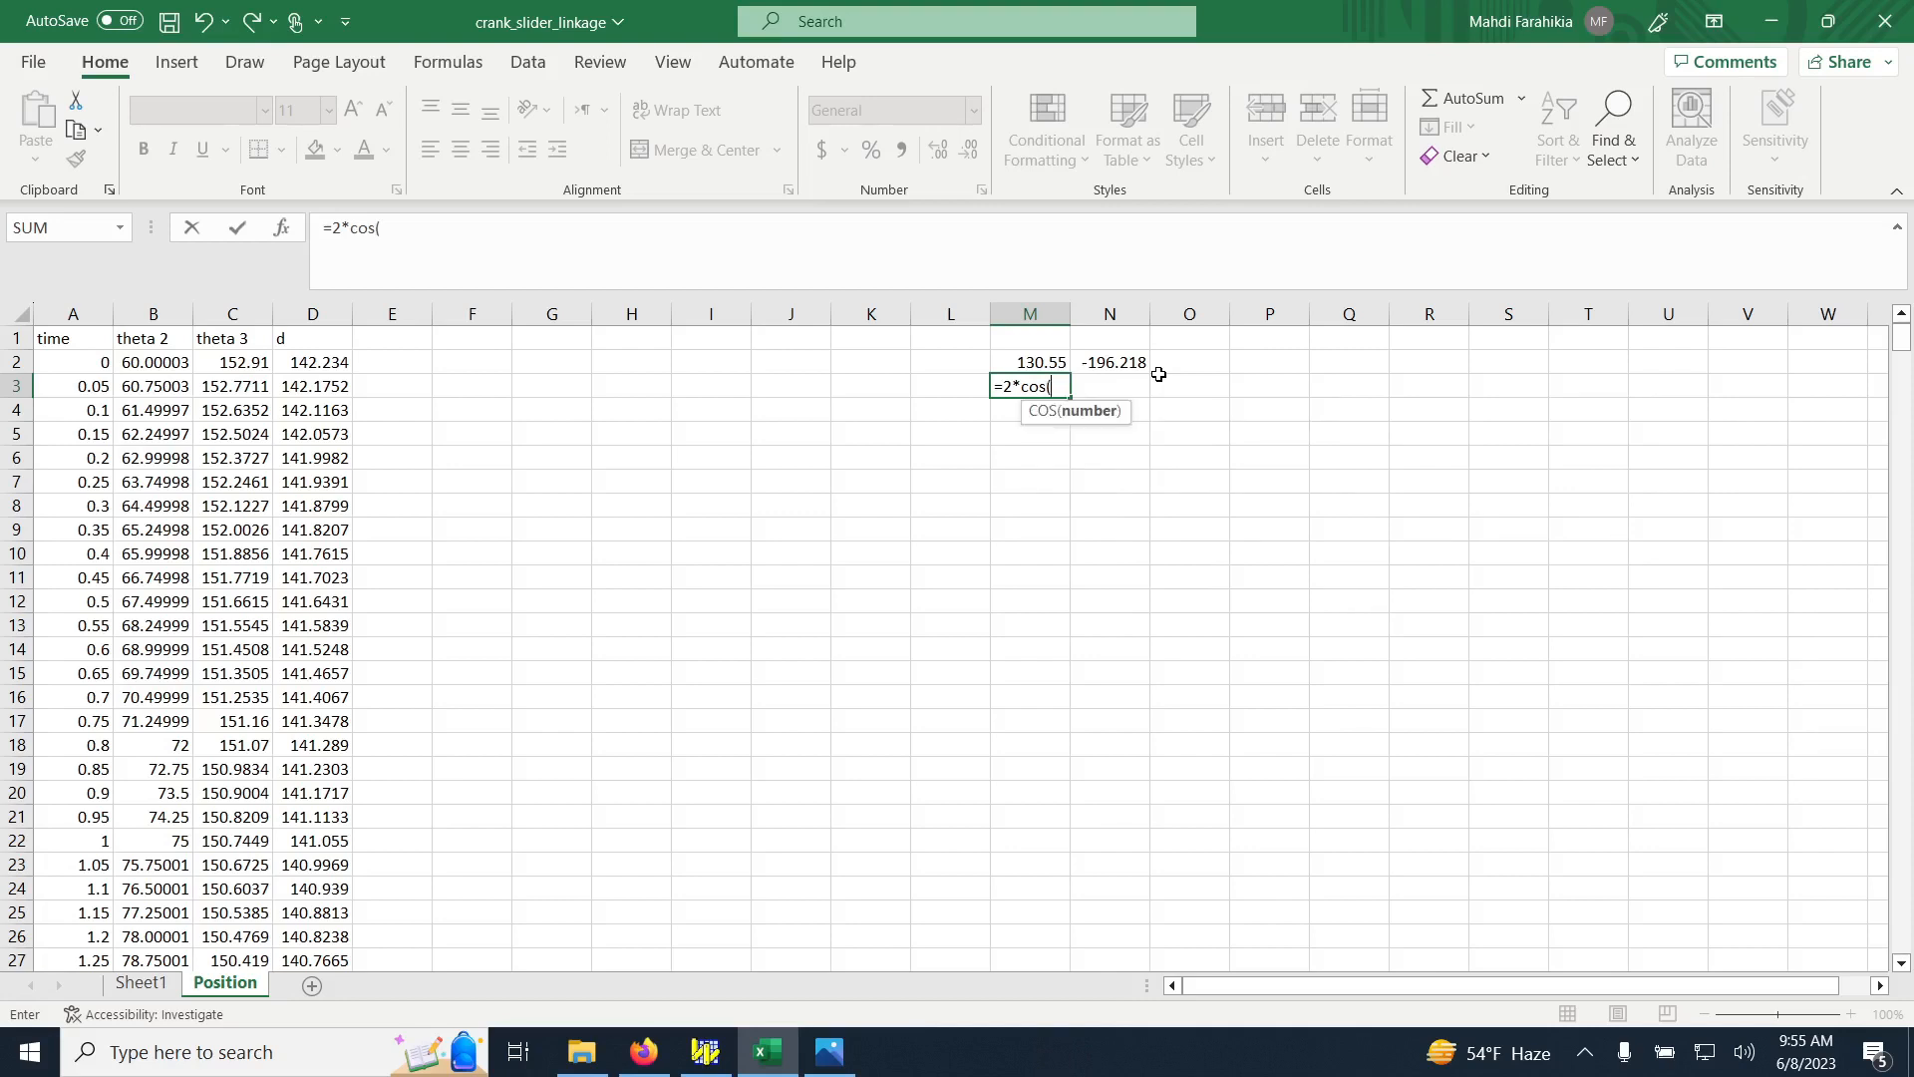
type("pi(")
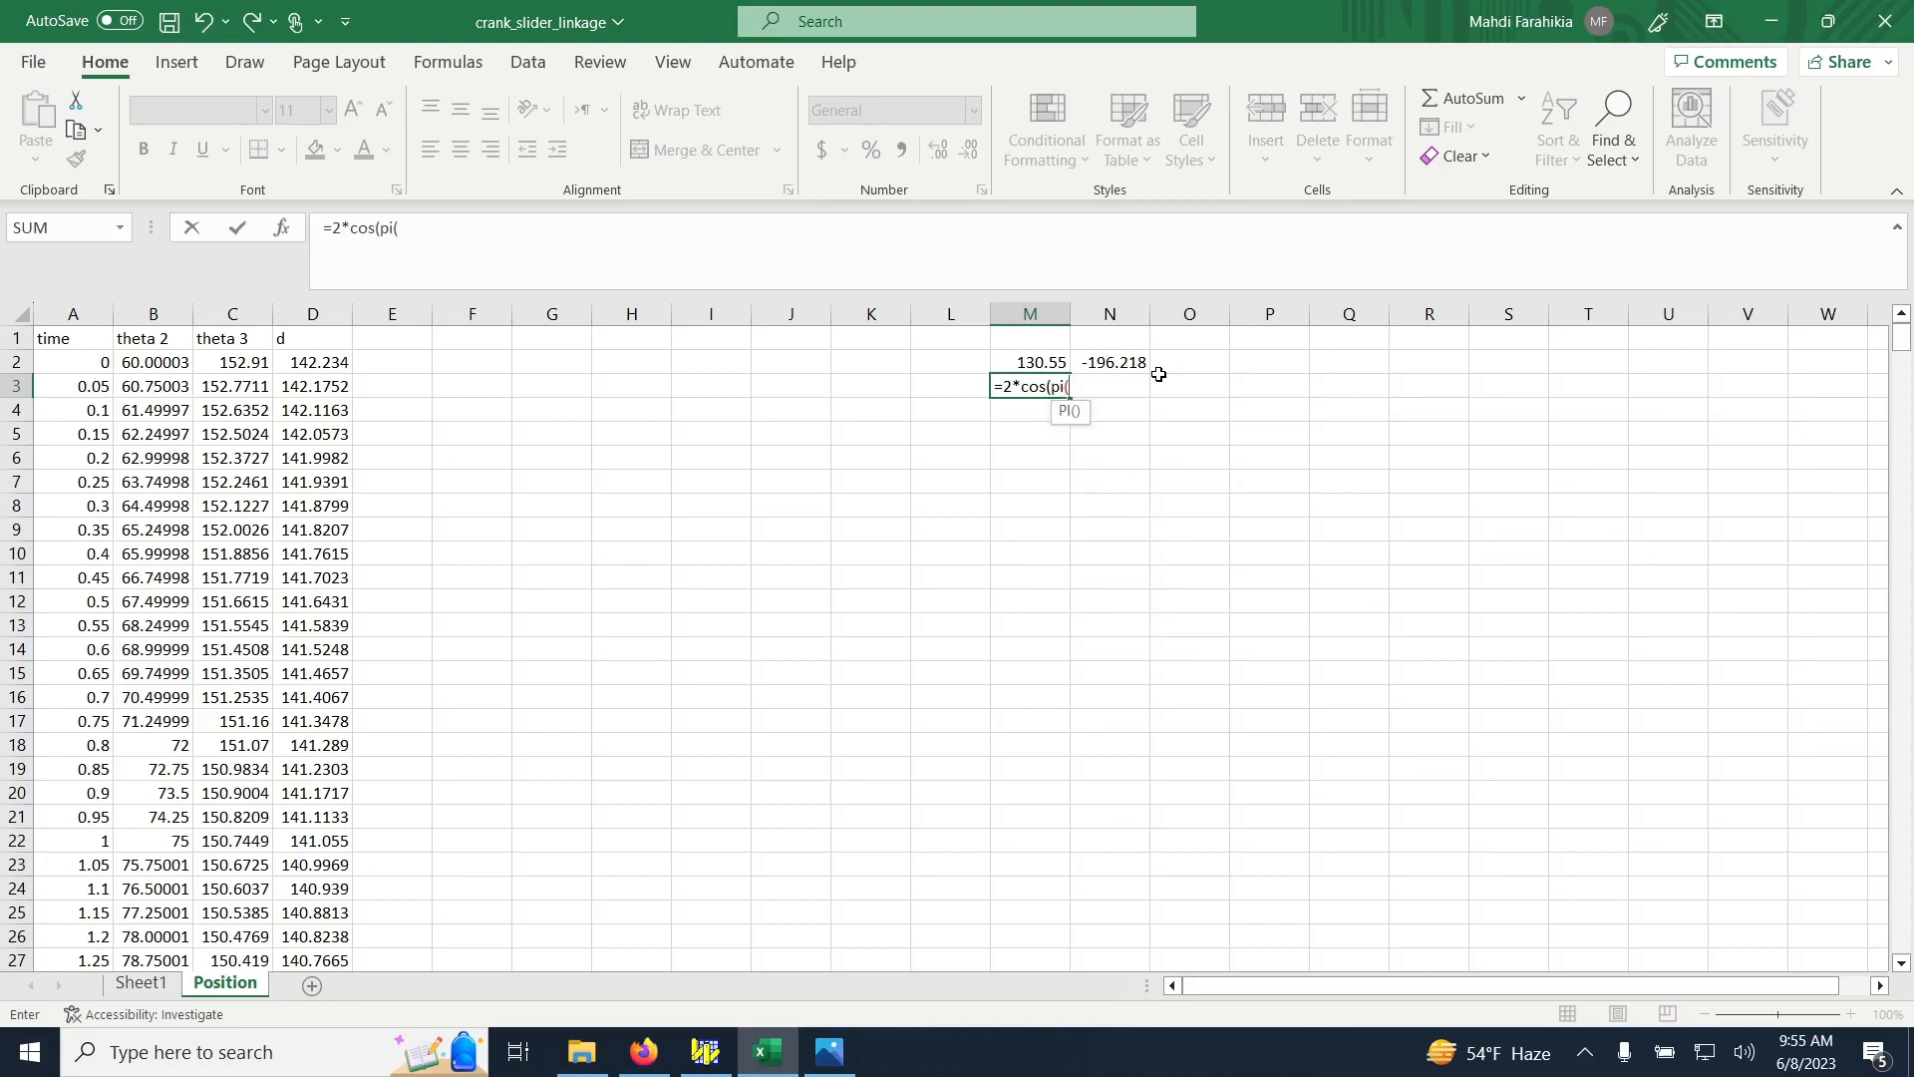
type(")/3)")
key("Return")
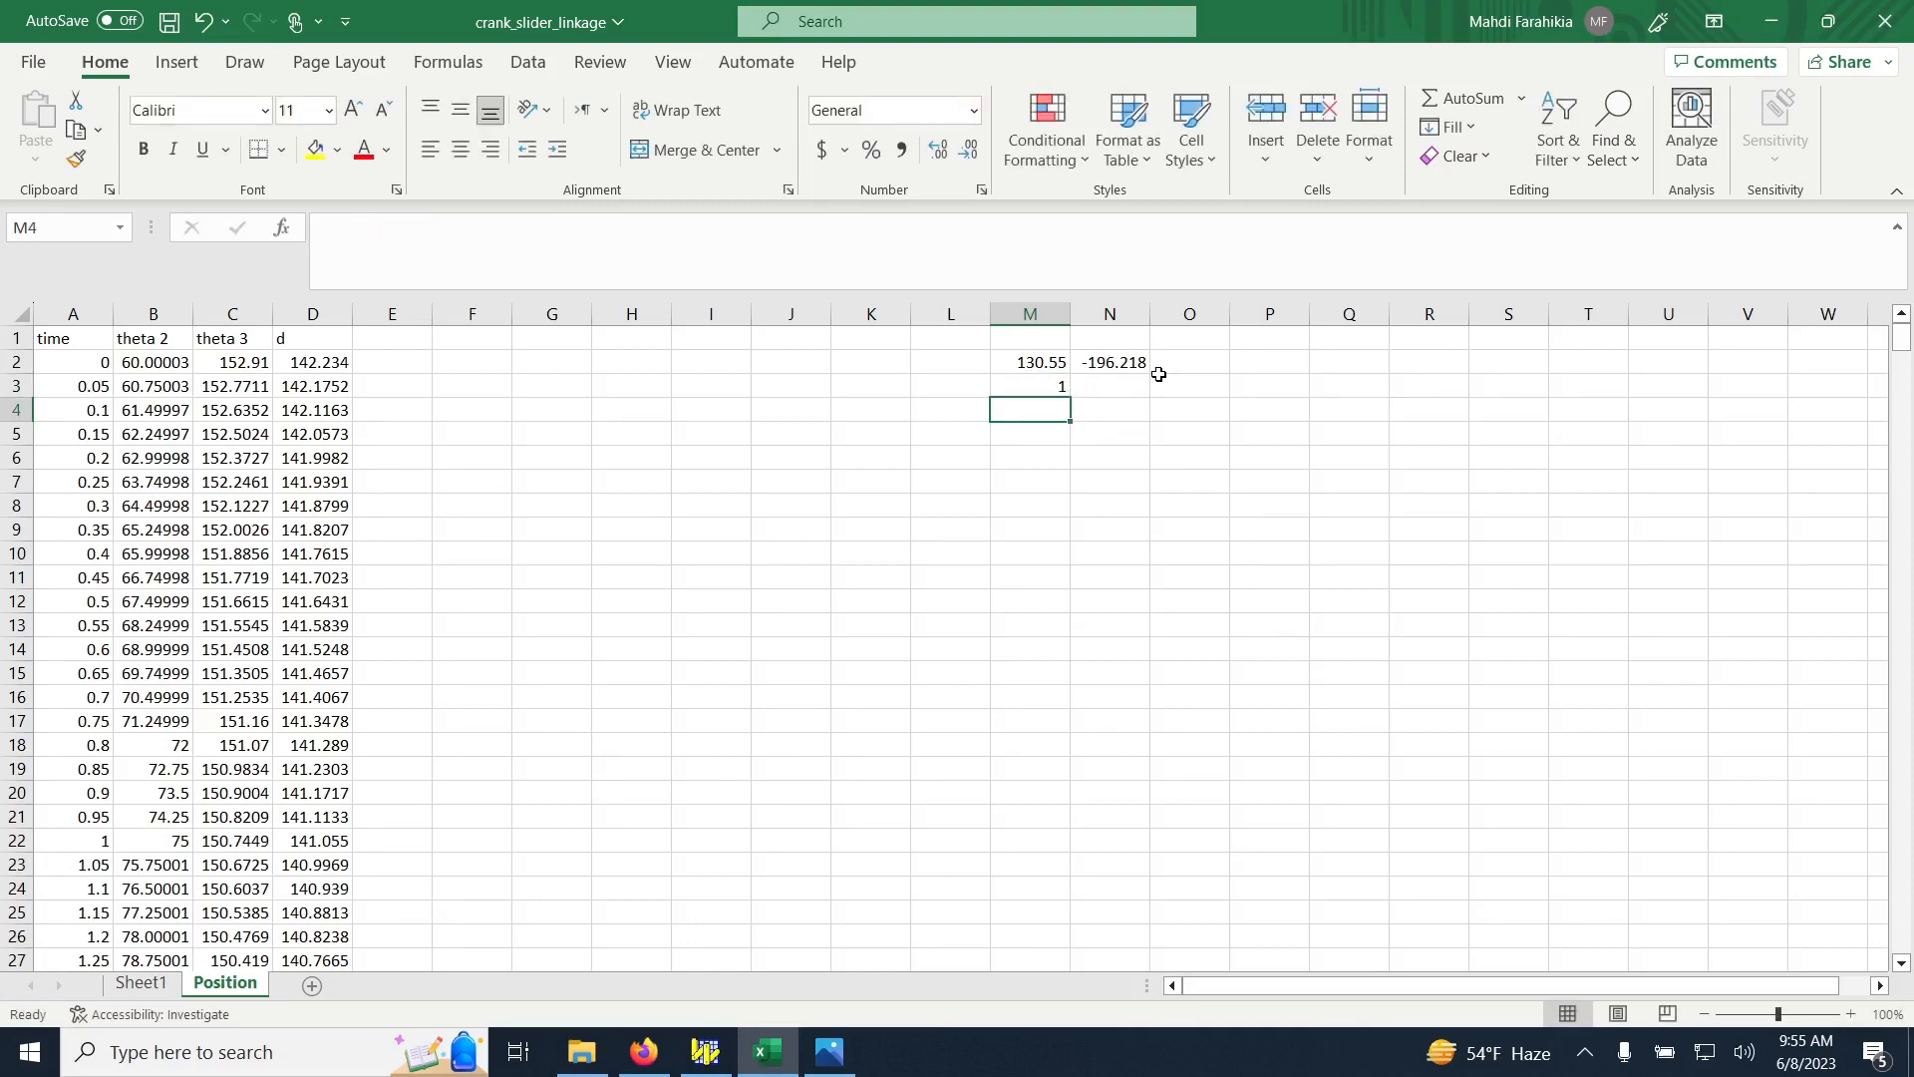
left_click(1002, 386)
left_click(430, 226)
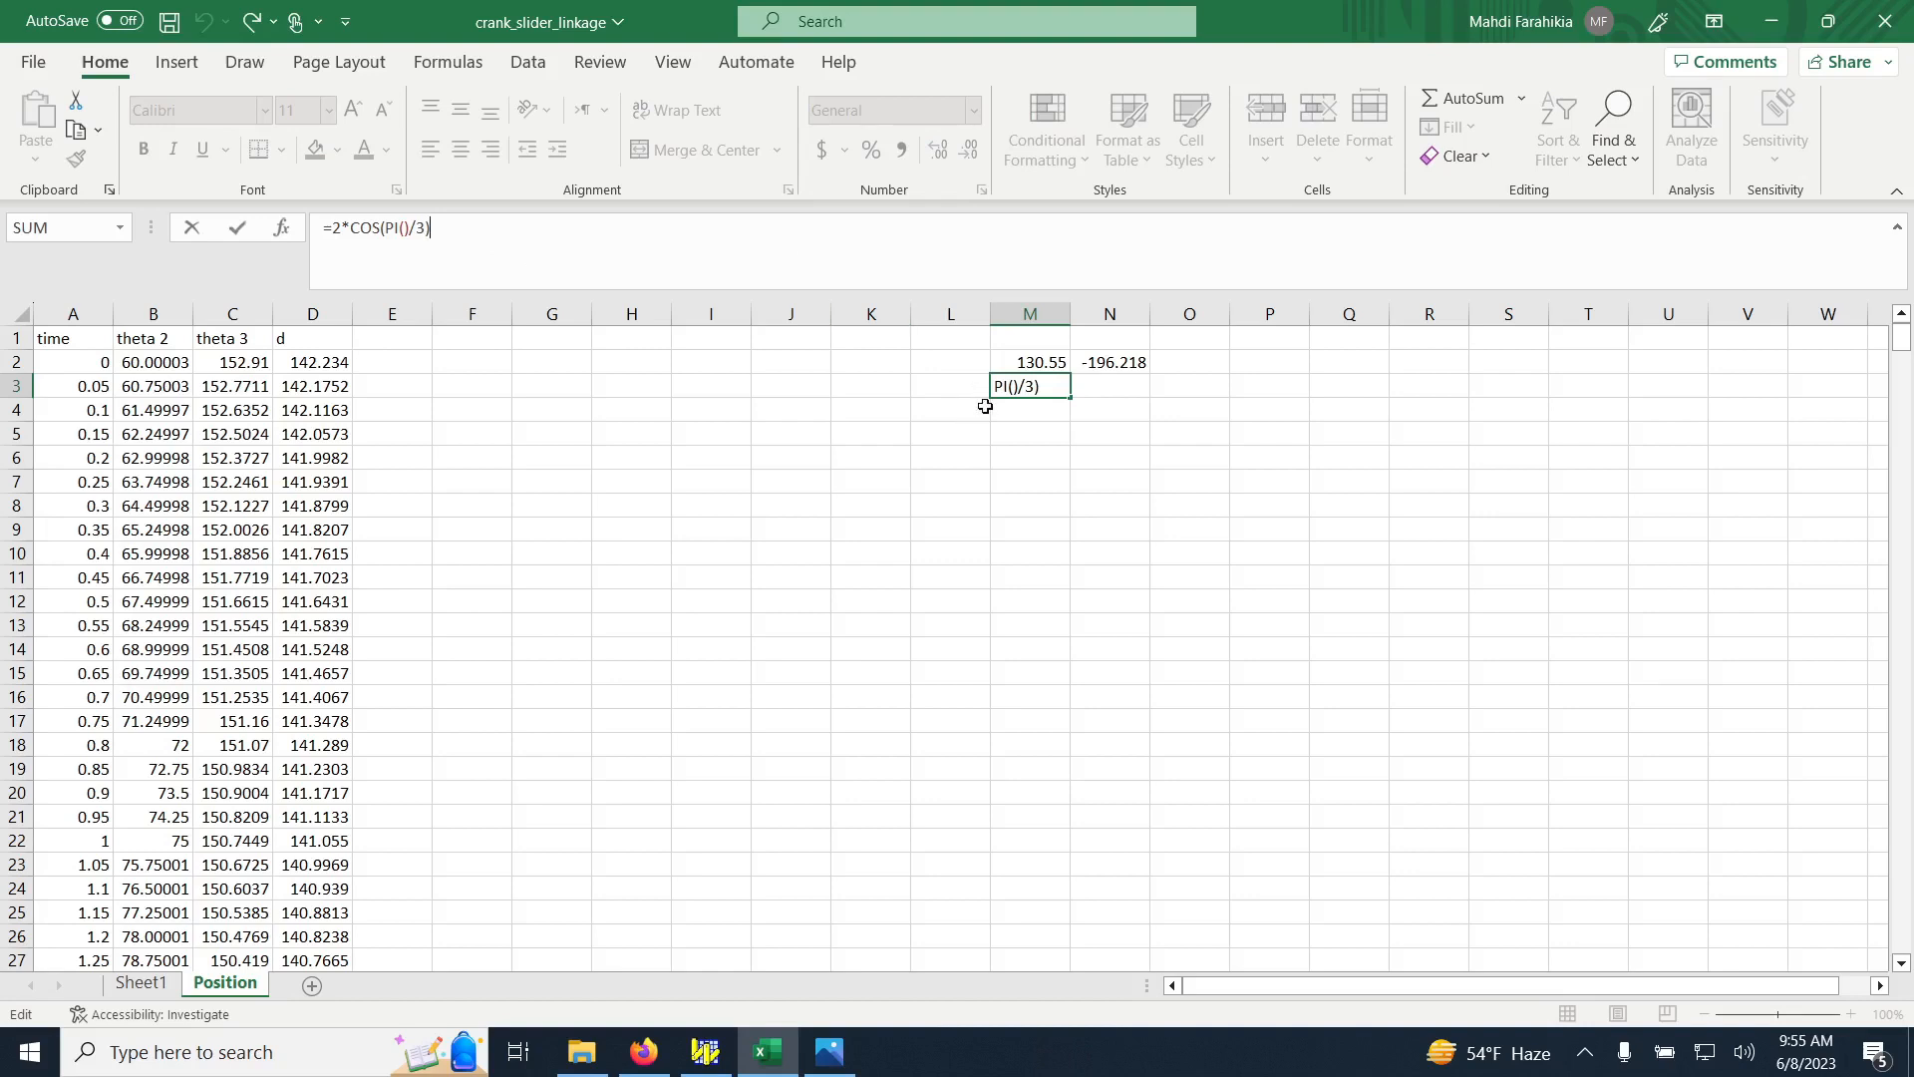
Enter =2*SIN(PI()/3) in N3, below the crank's y position on the Position sheet
left_click(1082, 388)
type("=")
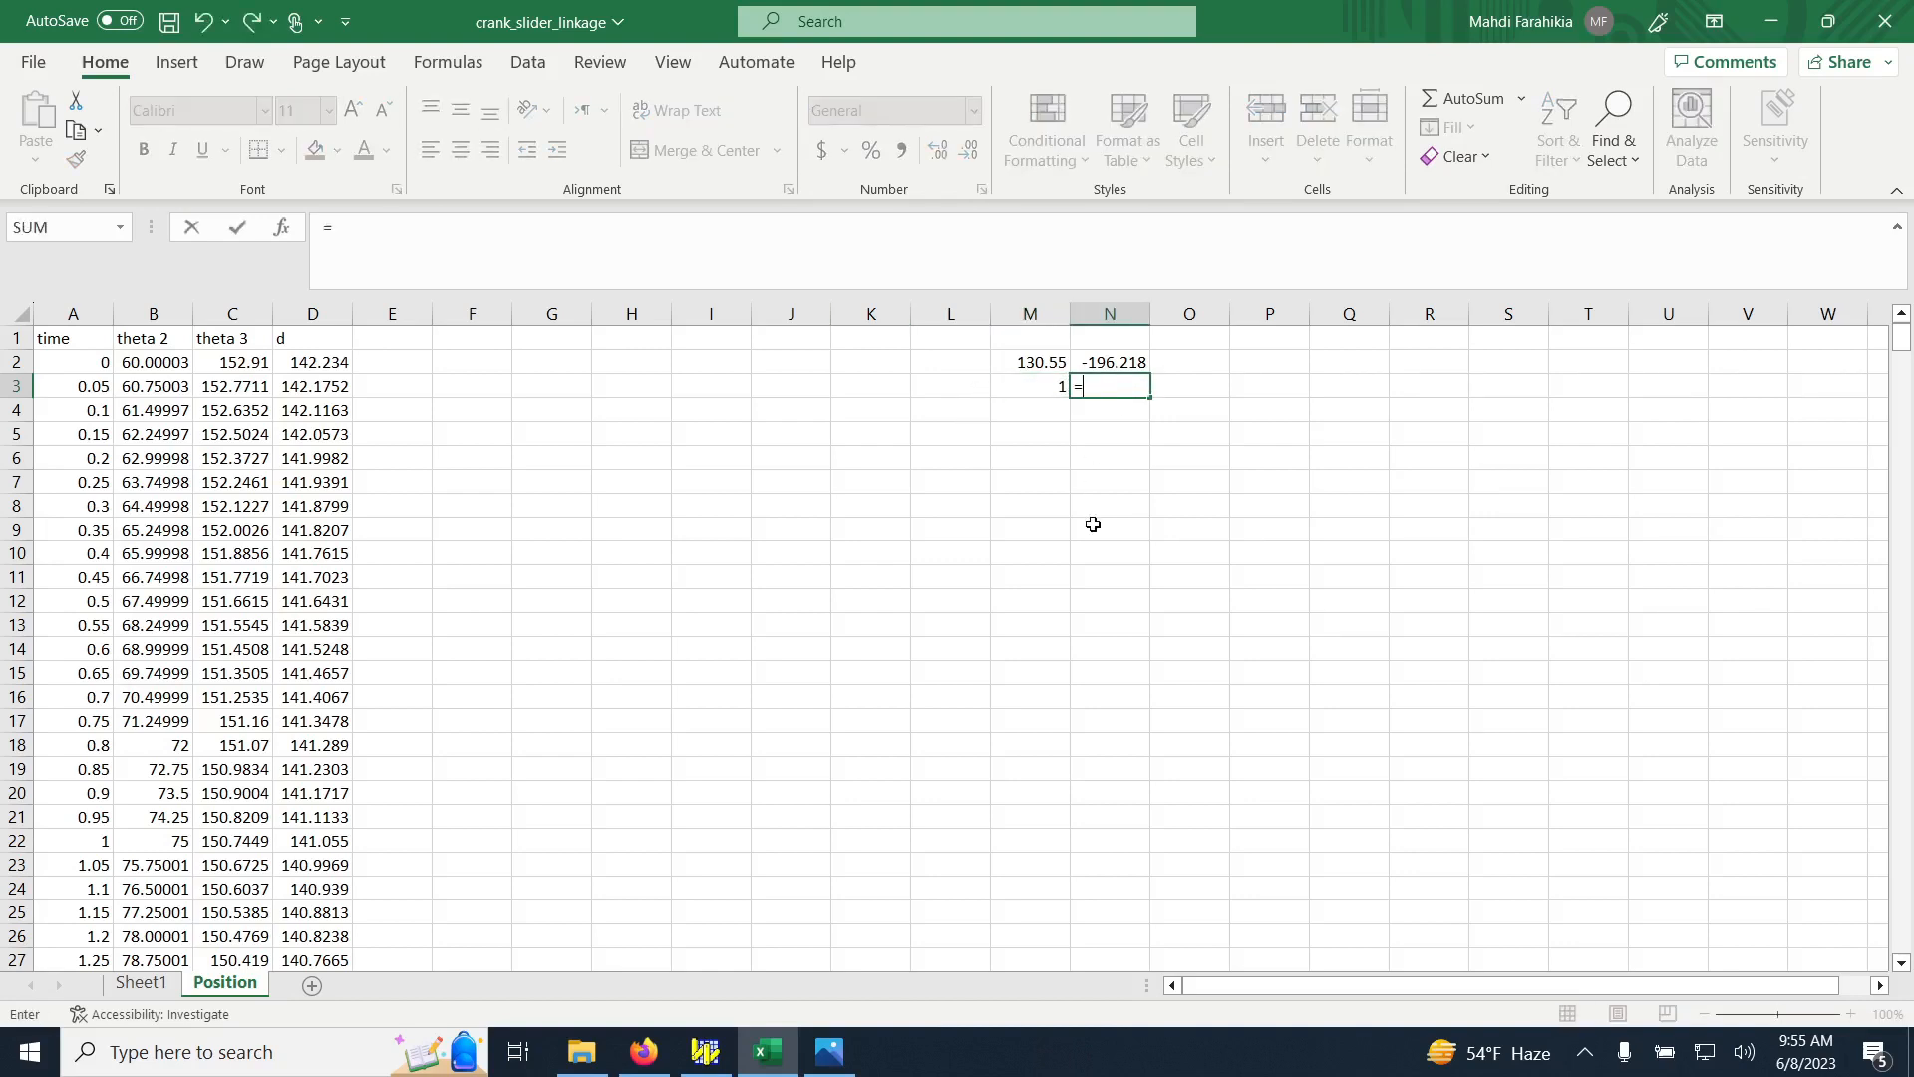
type("2*sin")
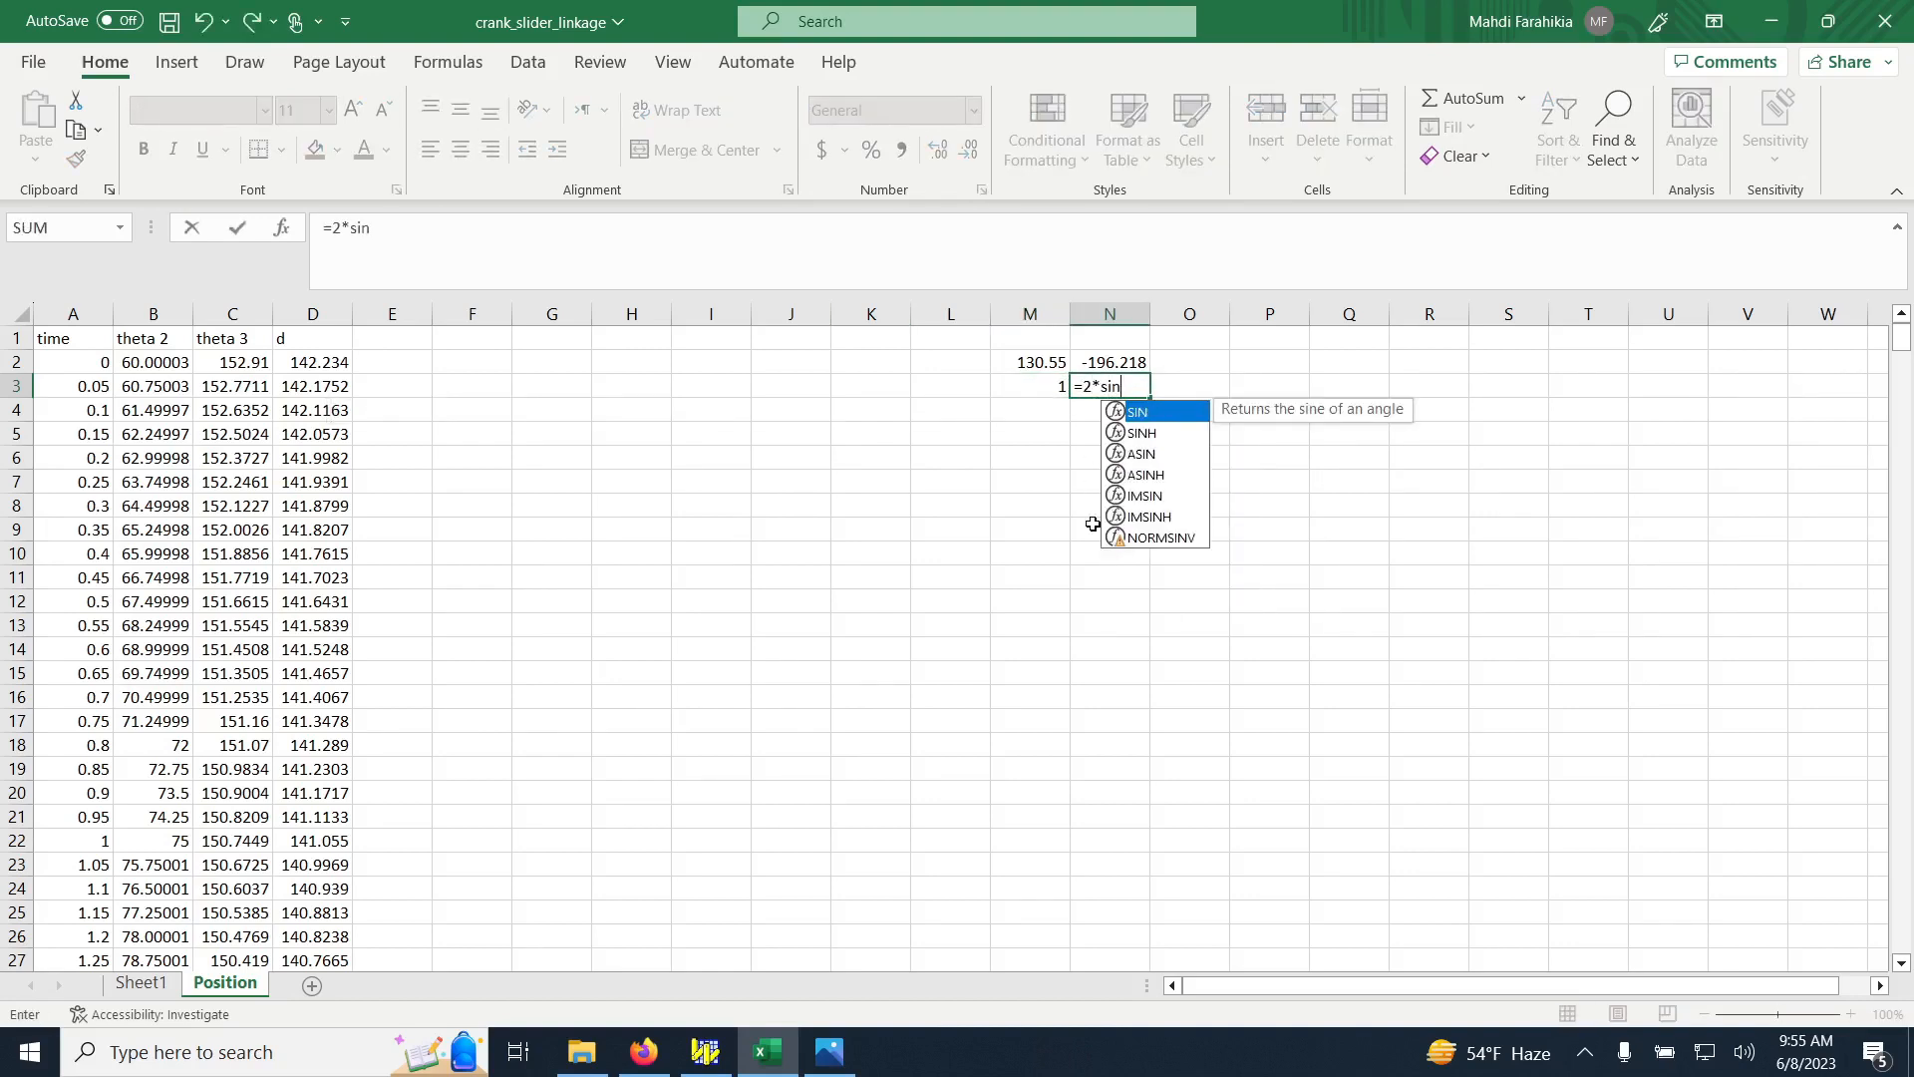
type("(pi()")
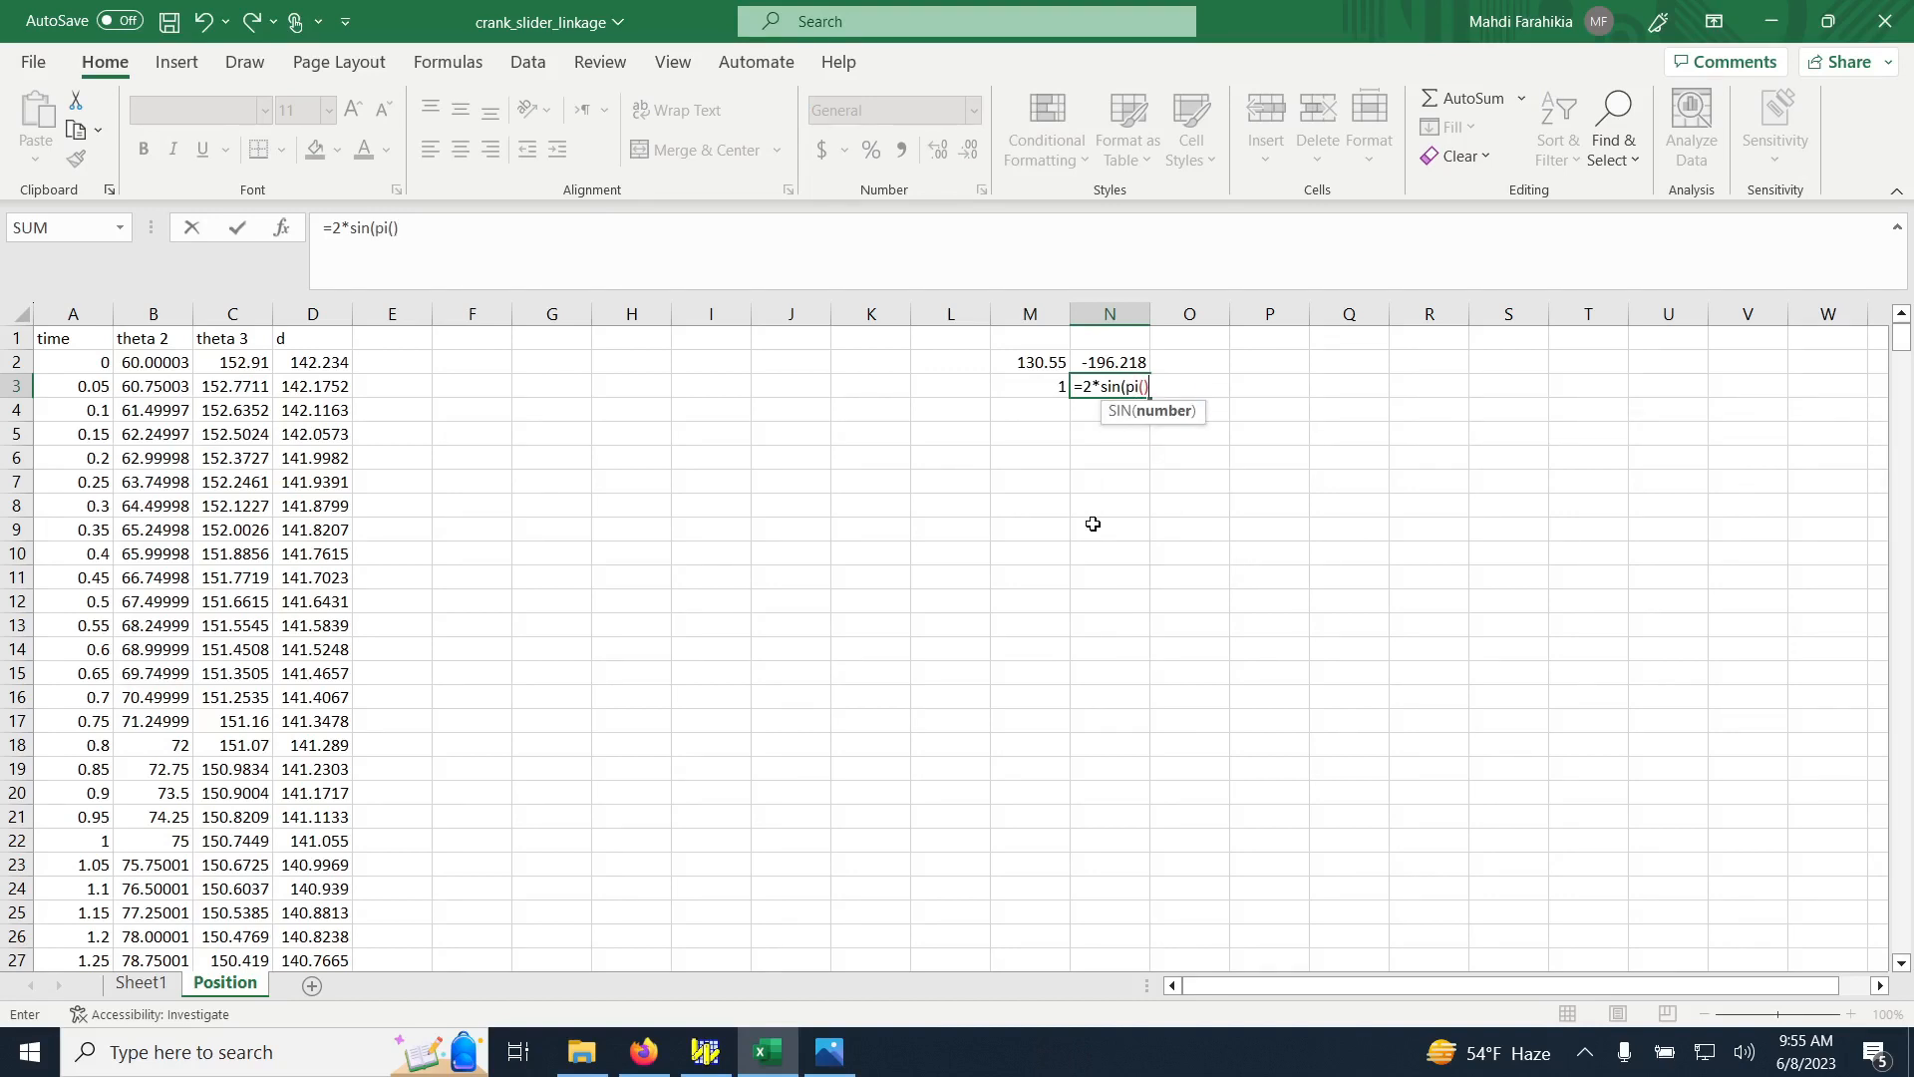
type("/3)")
key("Return")
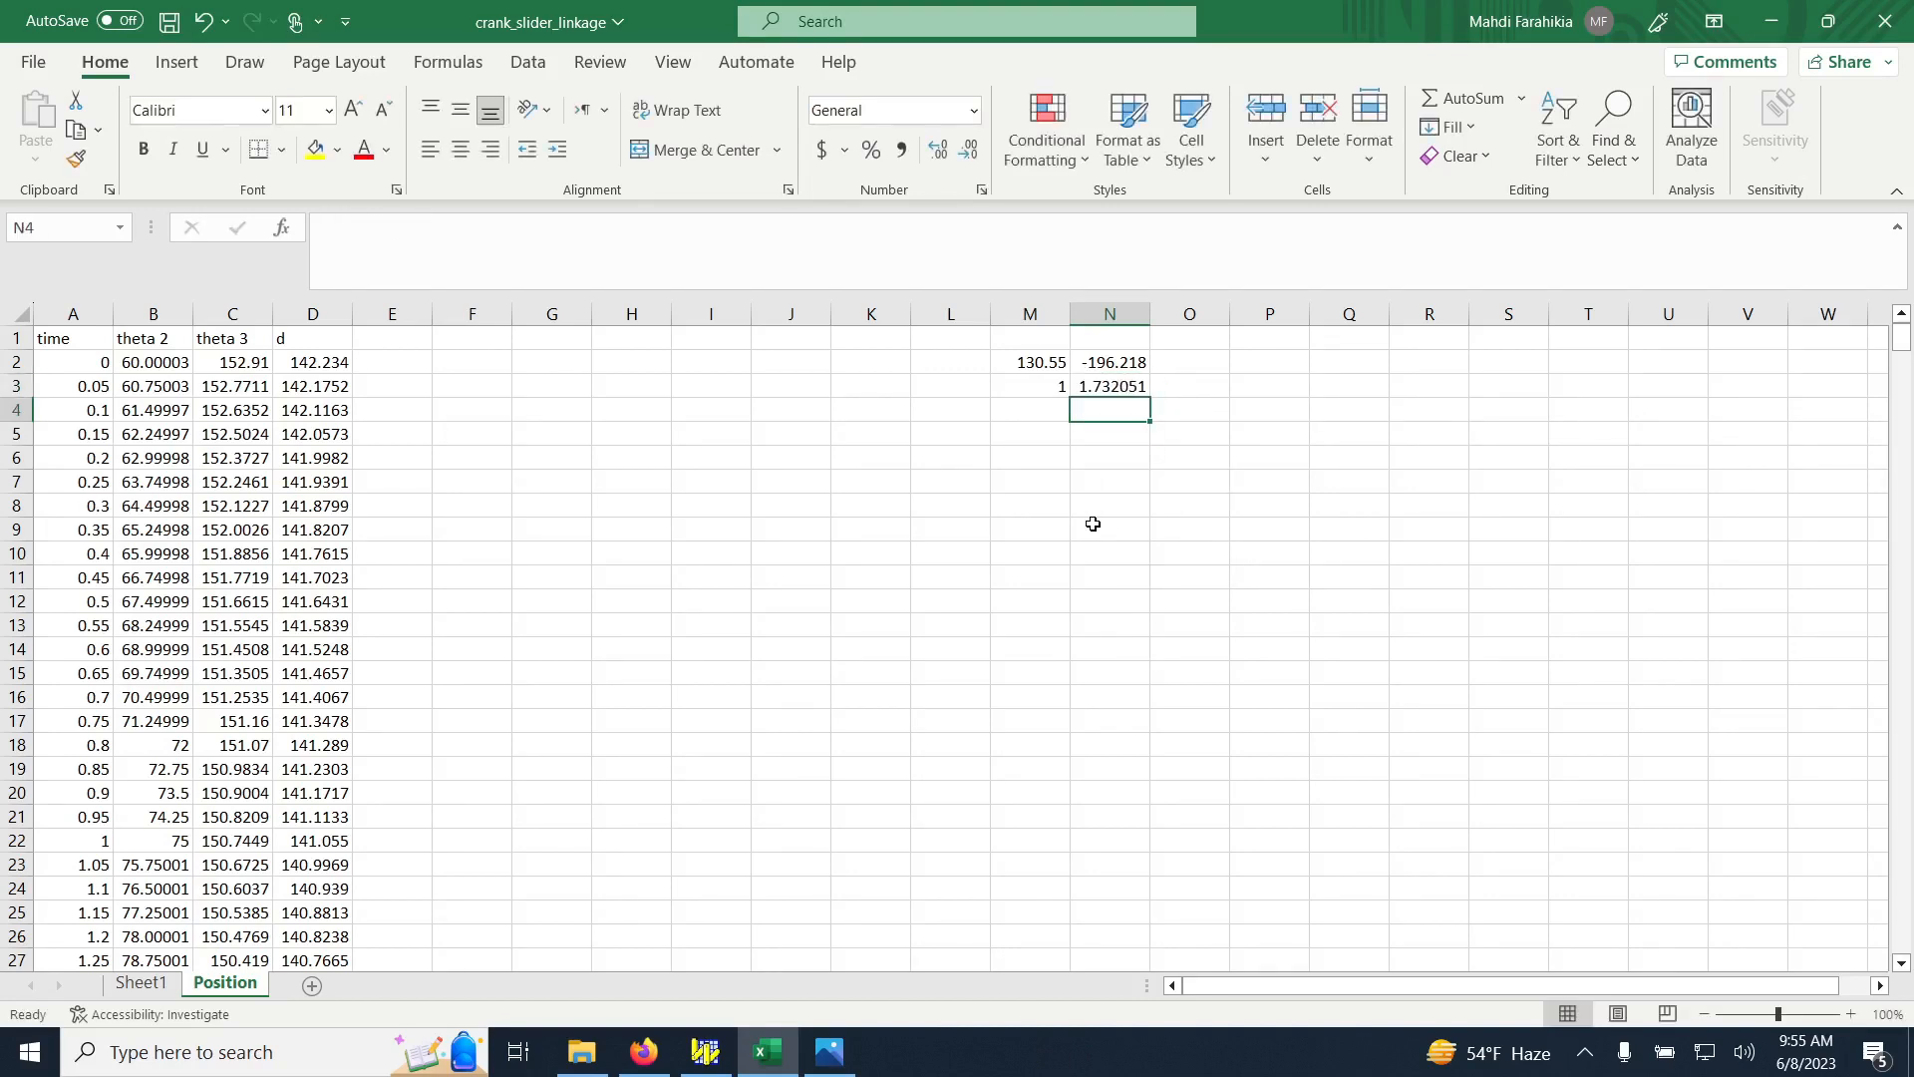
Compute the crank pivot's x position in M4 with =M2-M3, and inspect the formula
left_click(1035, 406)
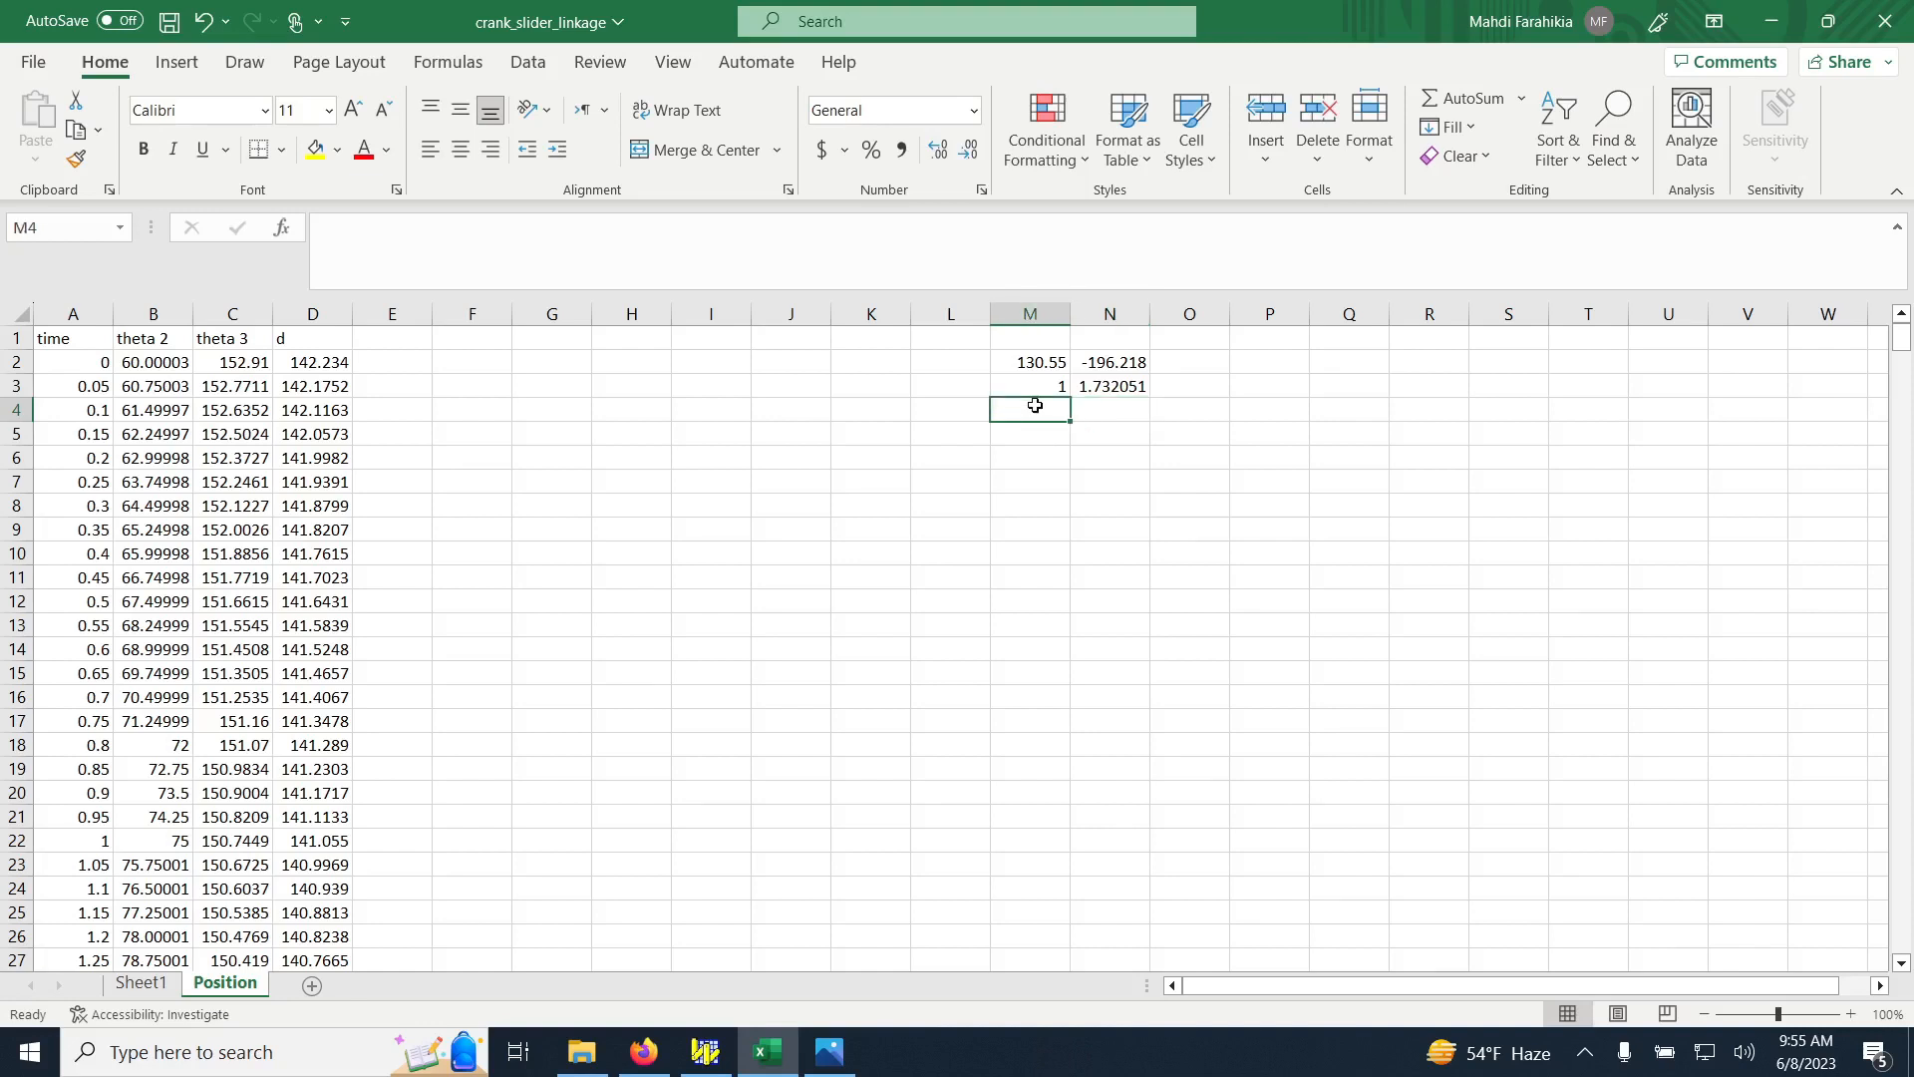
type("=")
key("Up")
key("Up")
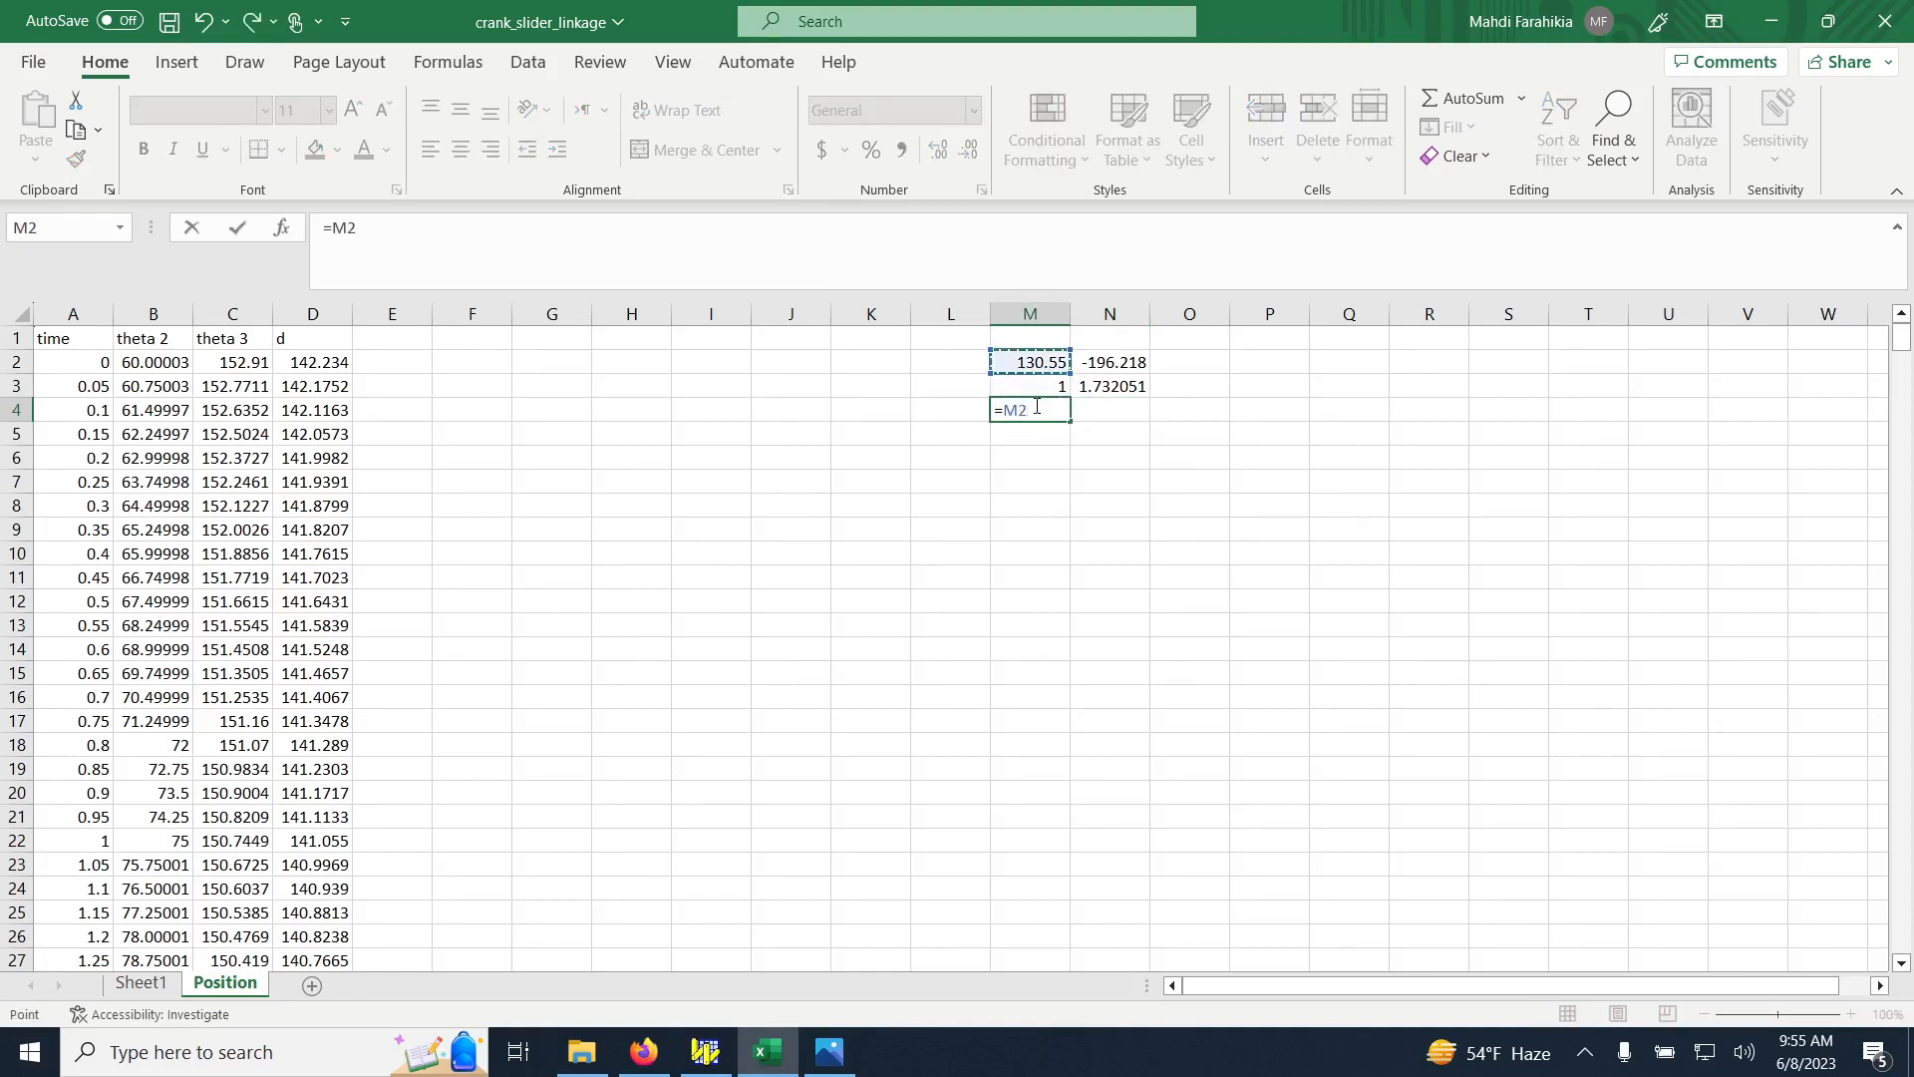
type("-")
key("Down")
key("Return")
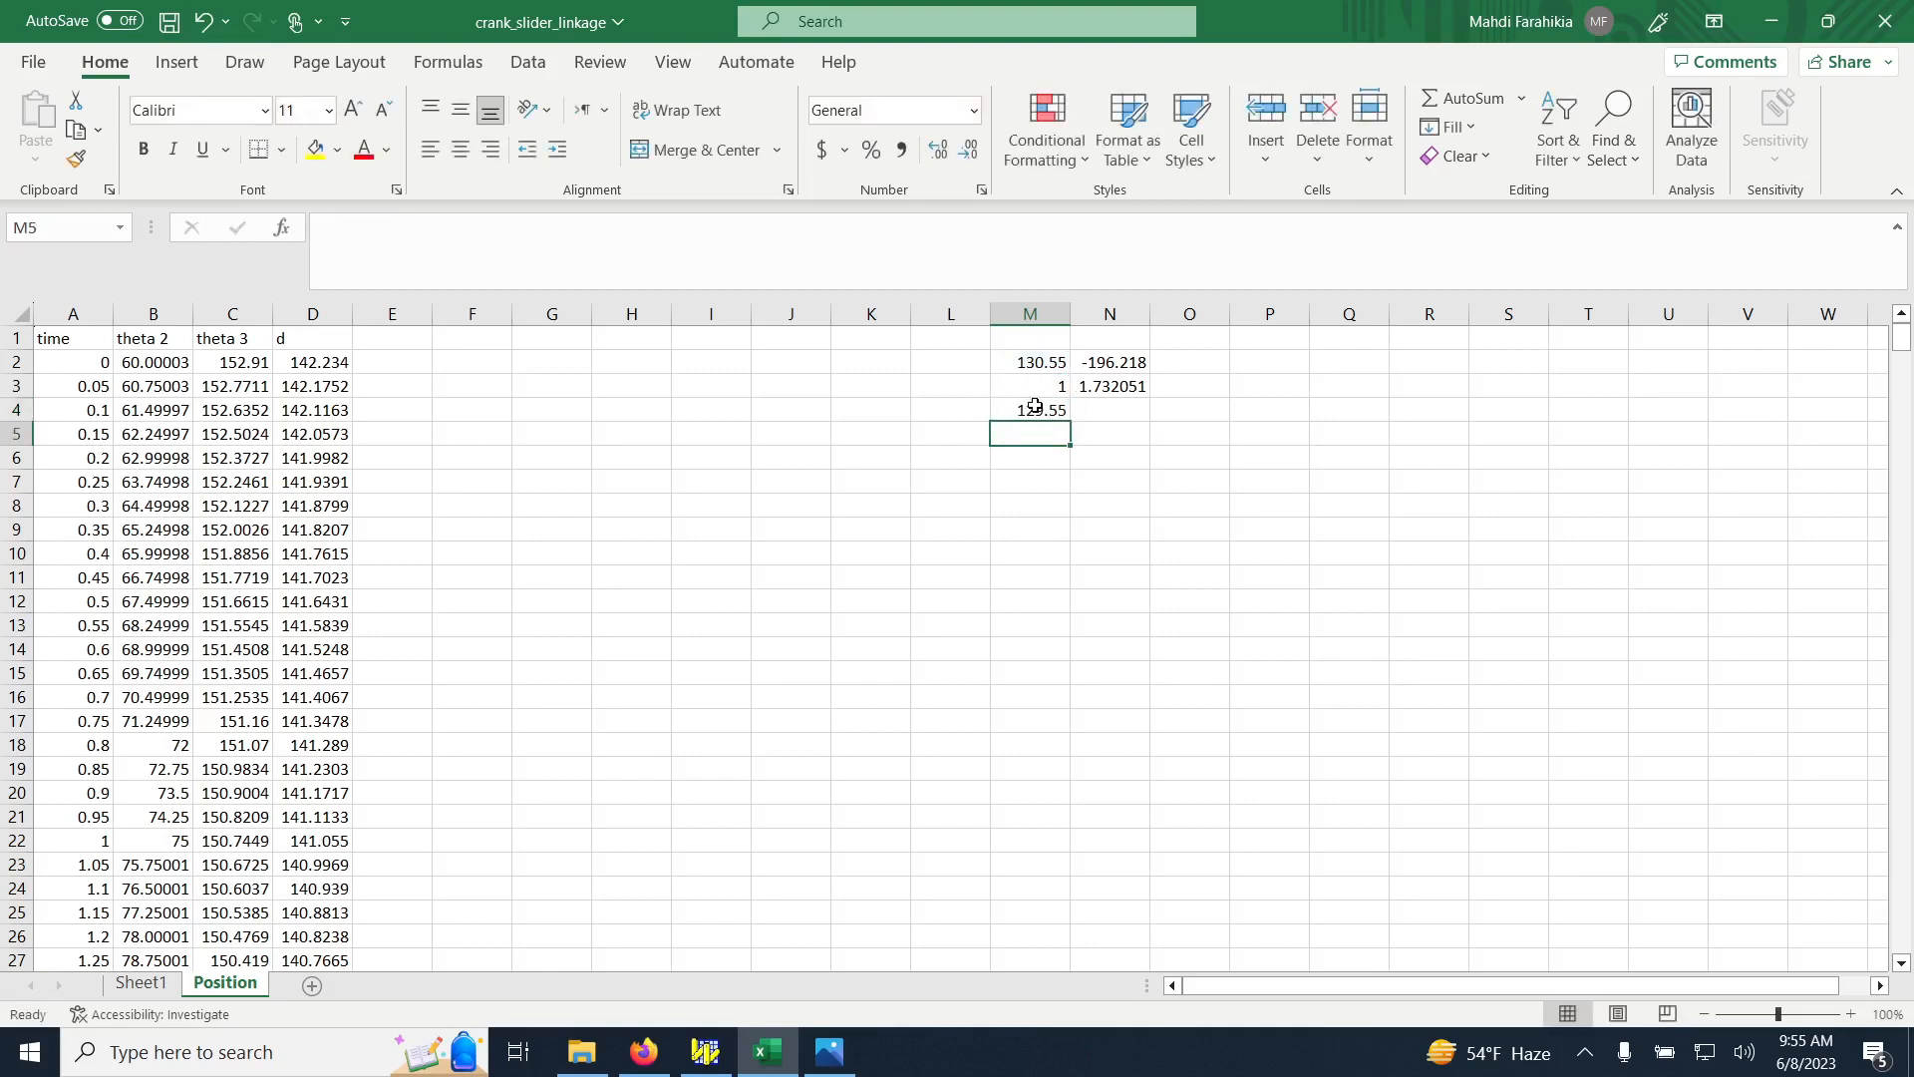
left_click(1036, 411)
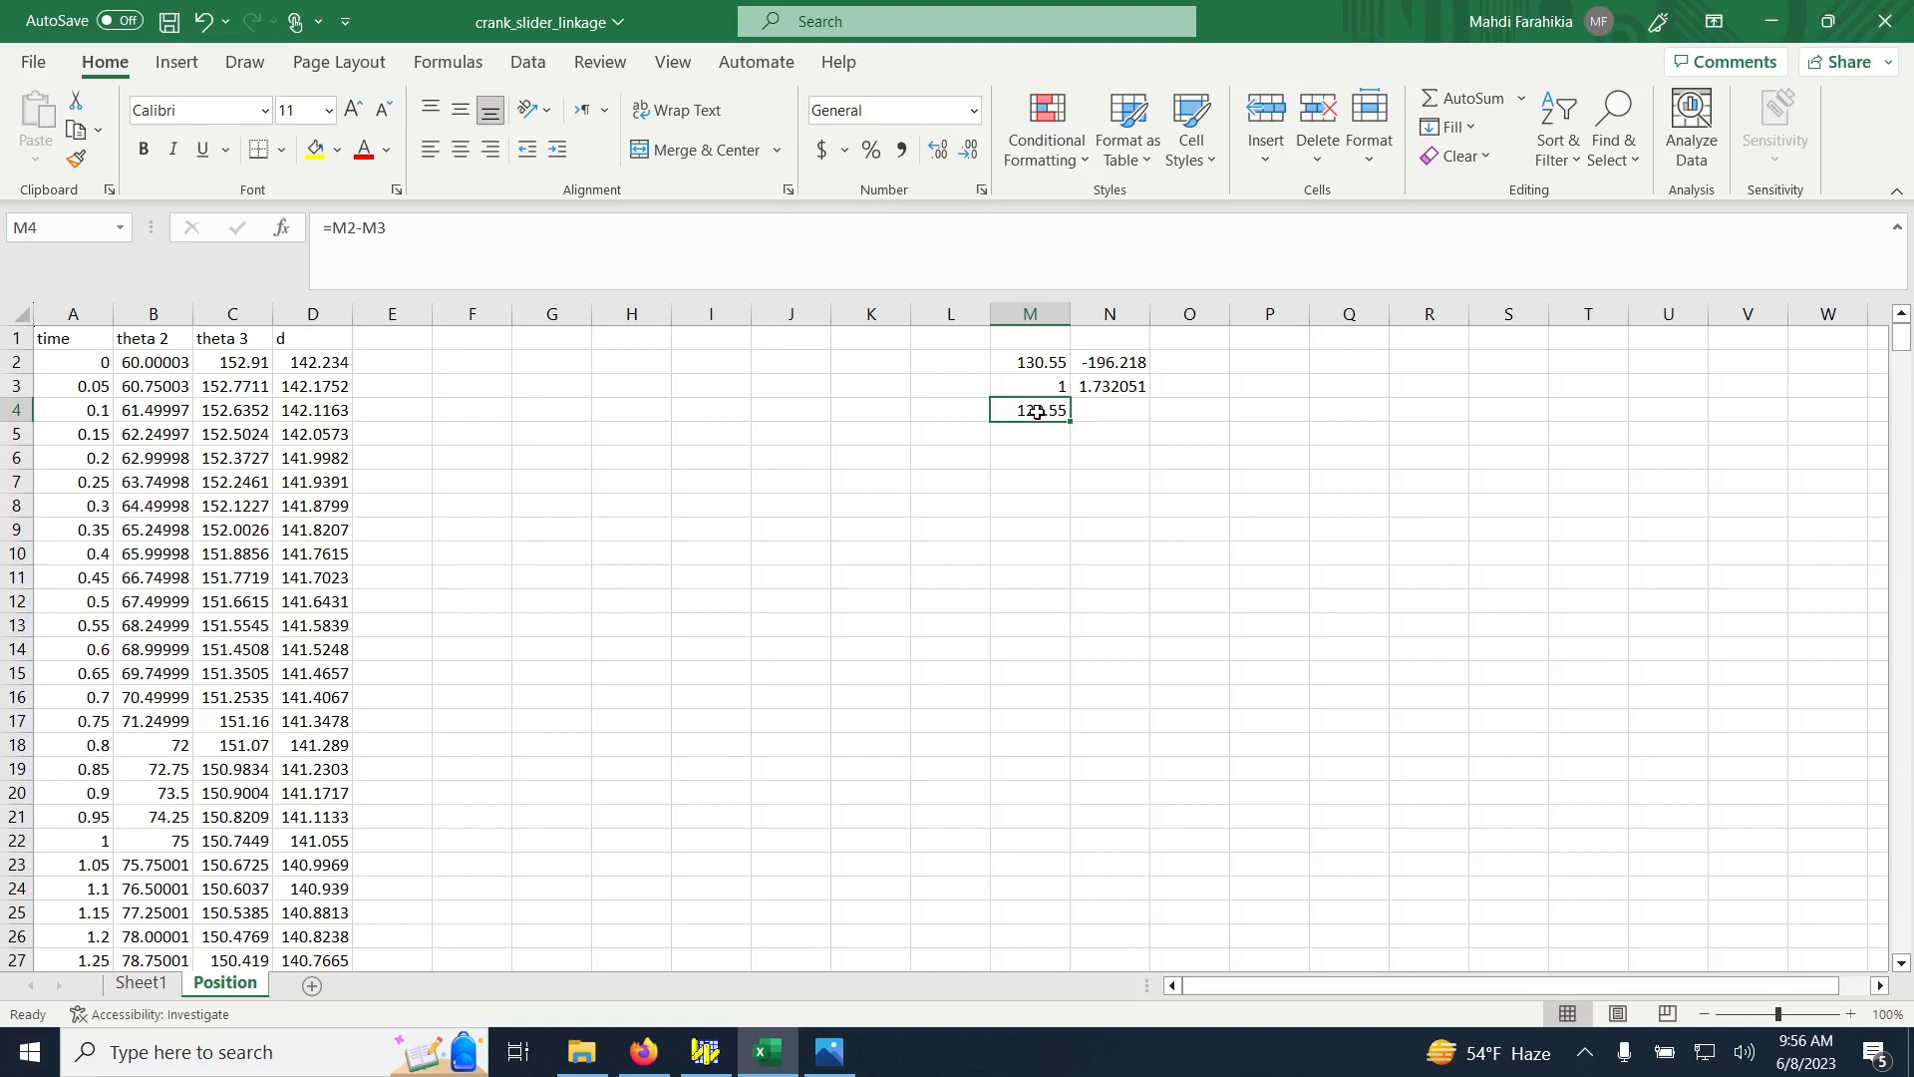
Compute the crank pivot's y position in N4 with =N2-N3, removing the extra equals sign from the formula
left_click(1133, 412)
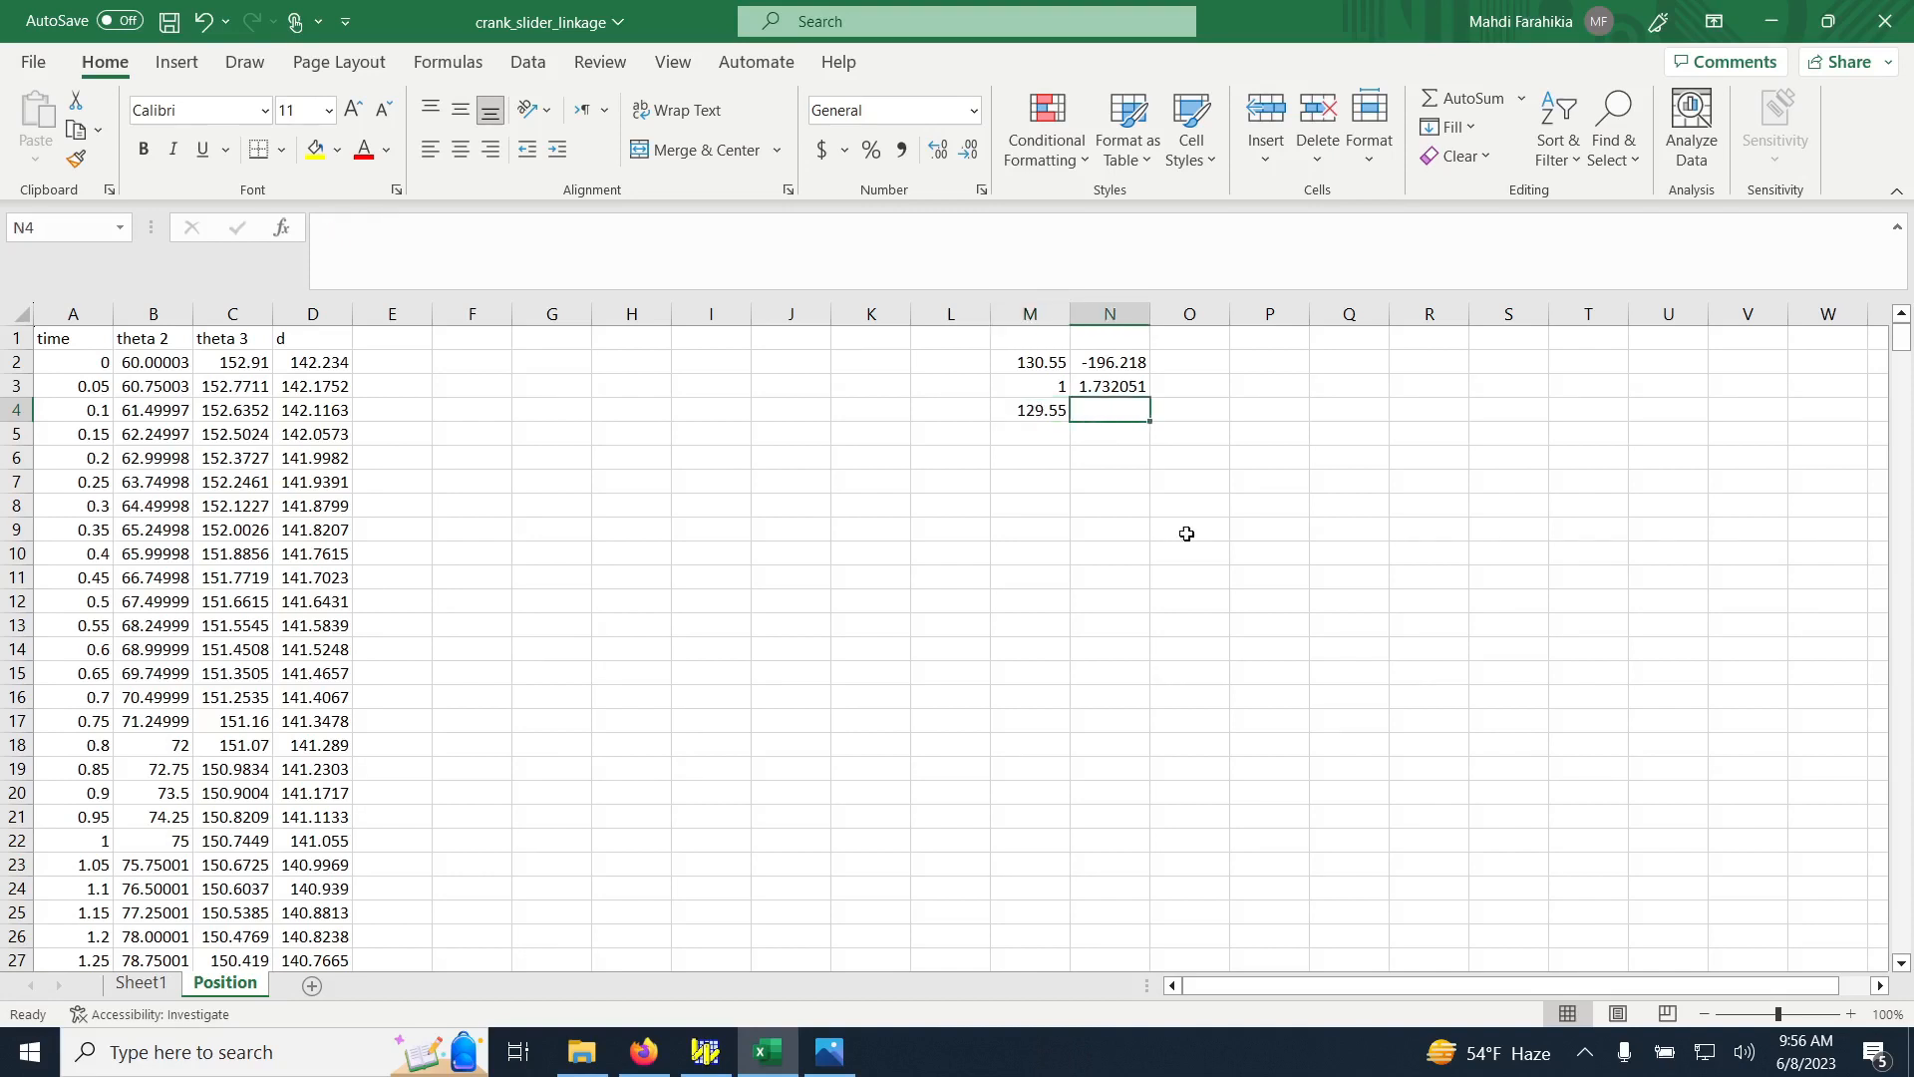
type("=")
key("Up")
key("Up")
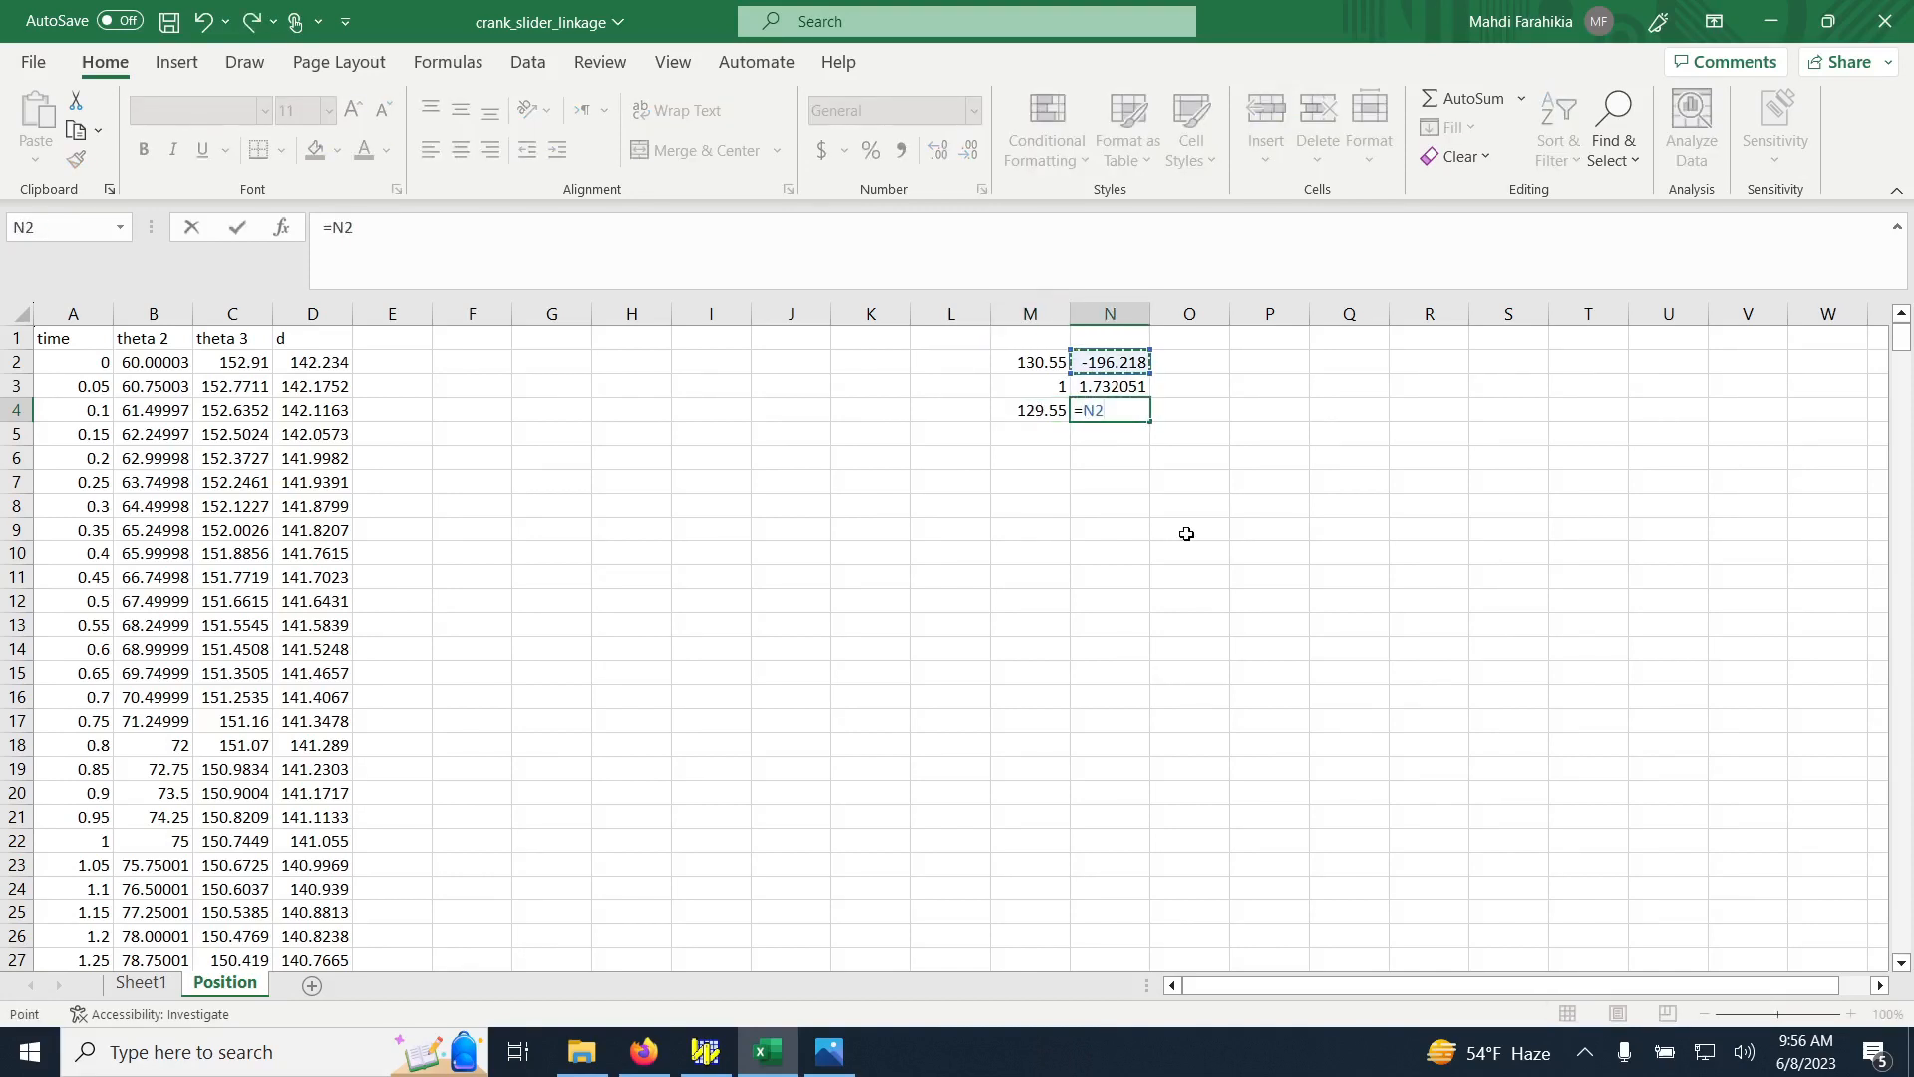
type("=-")
key("Up")
key("Return")
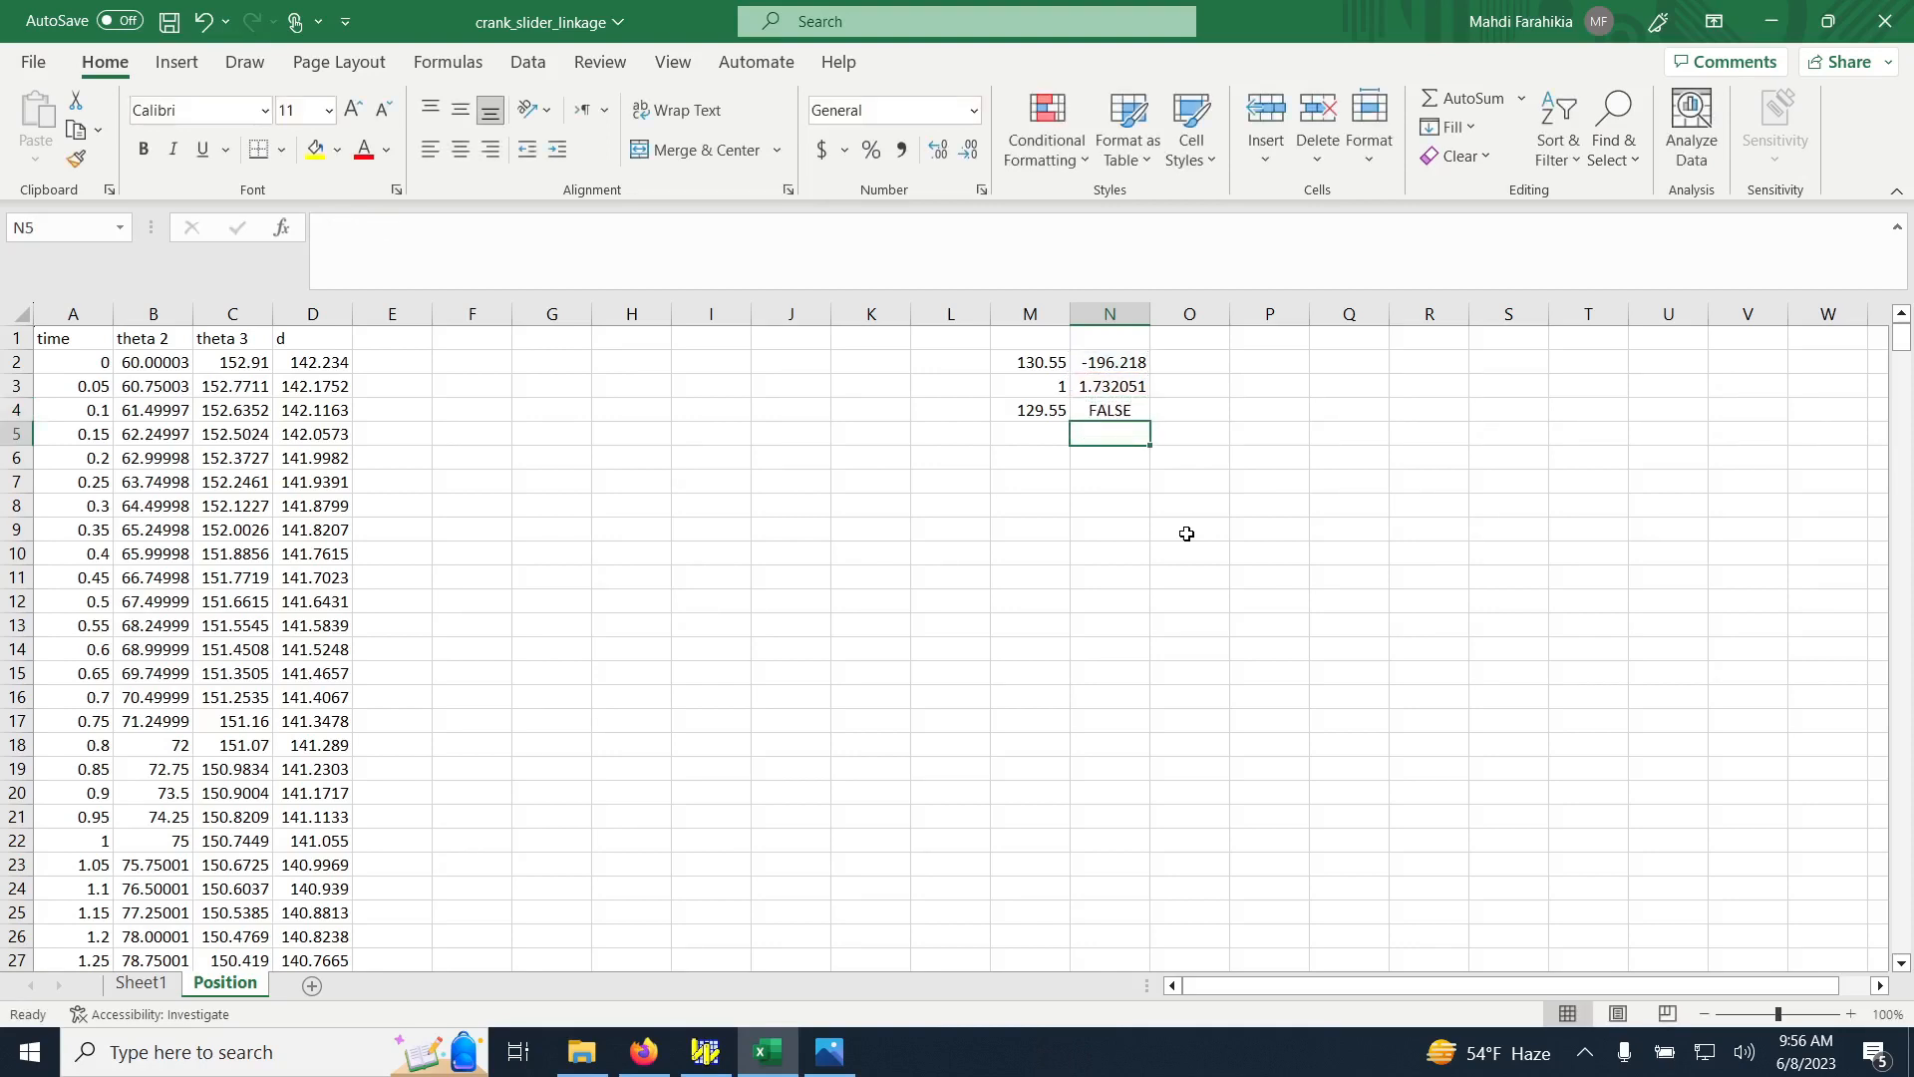
left_click(1133, 409)
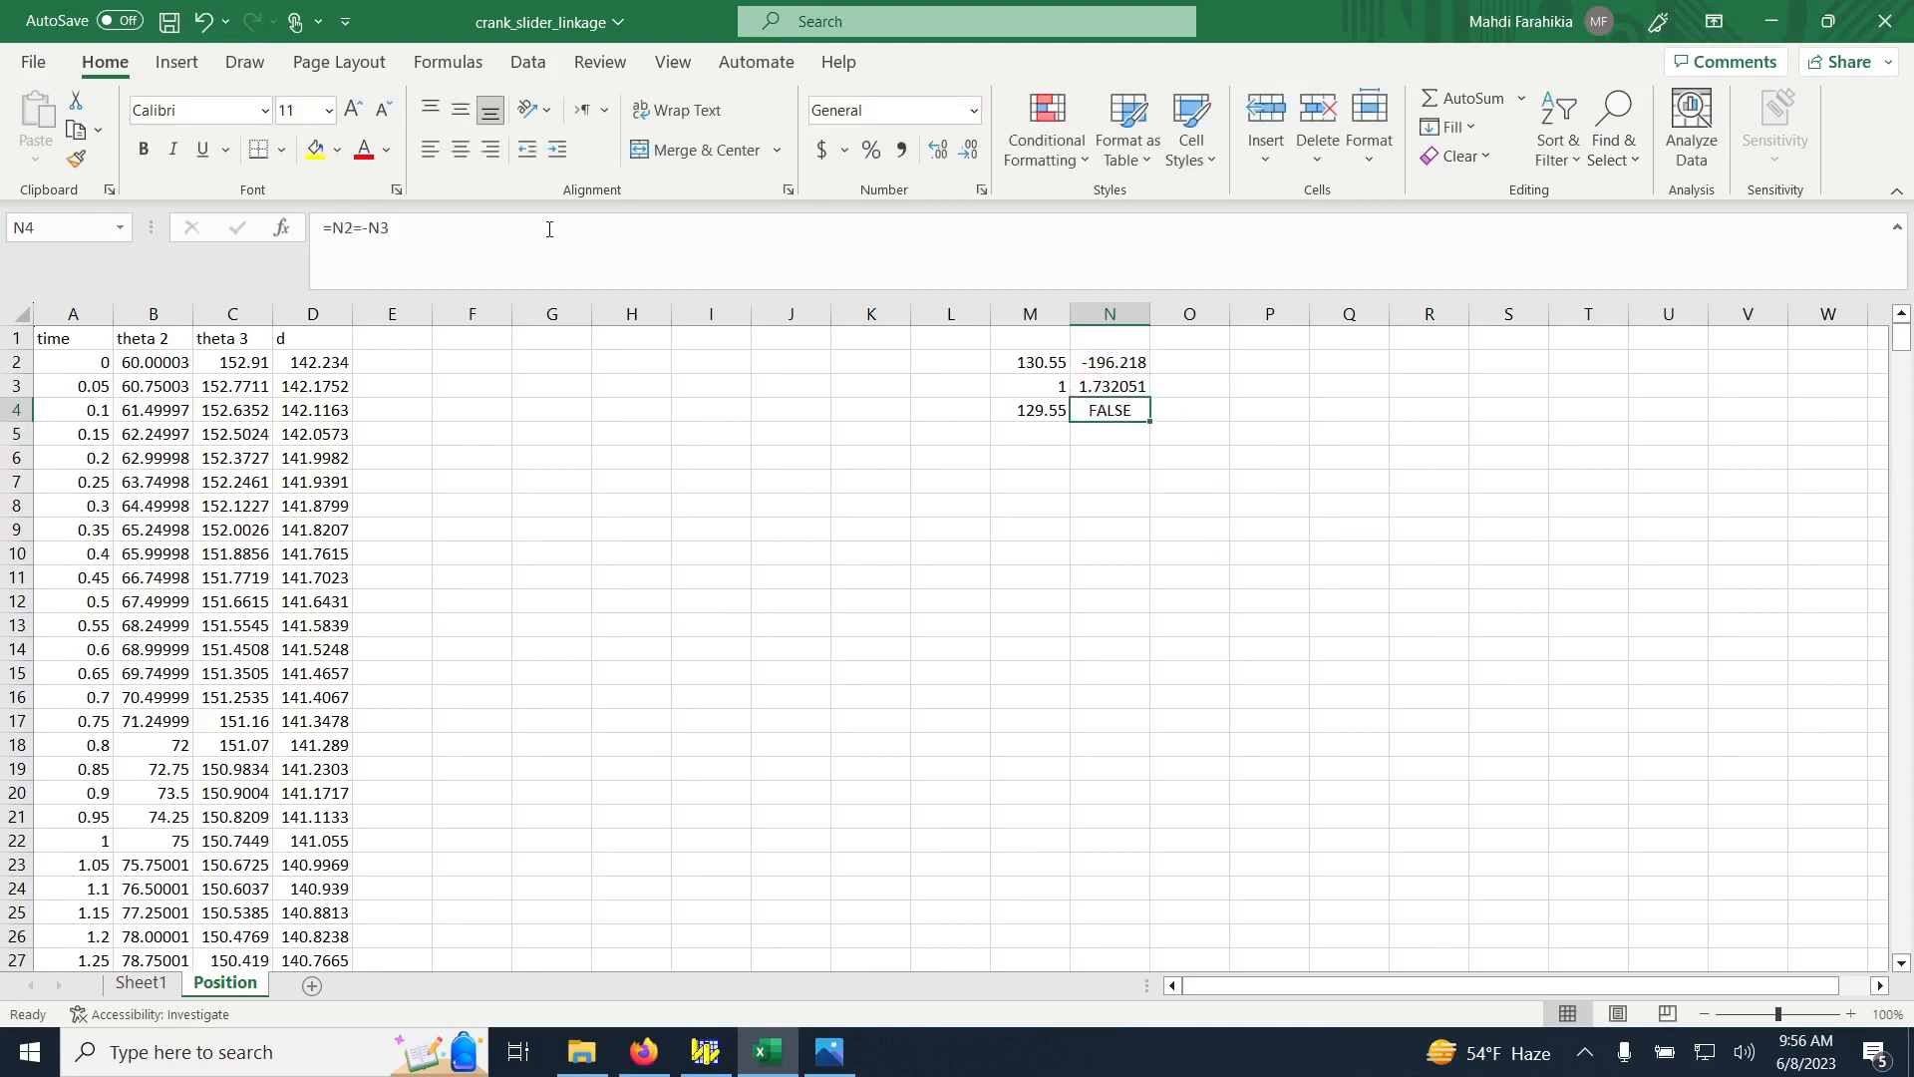
left_click(356, 228)
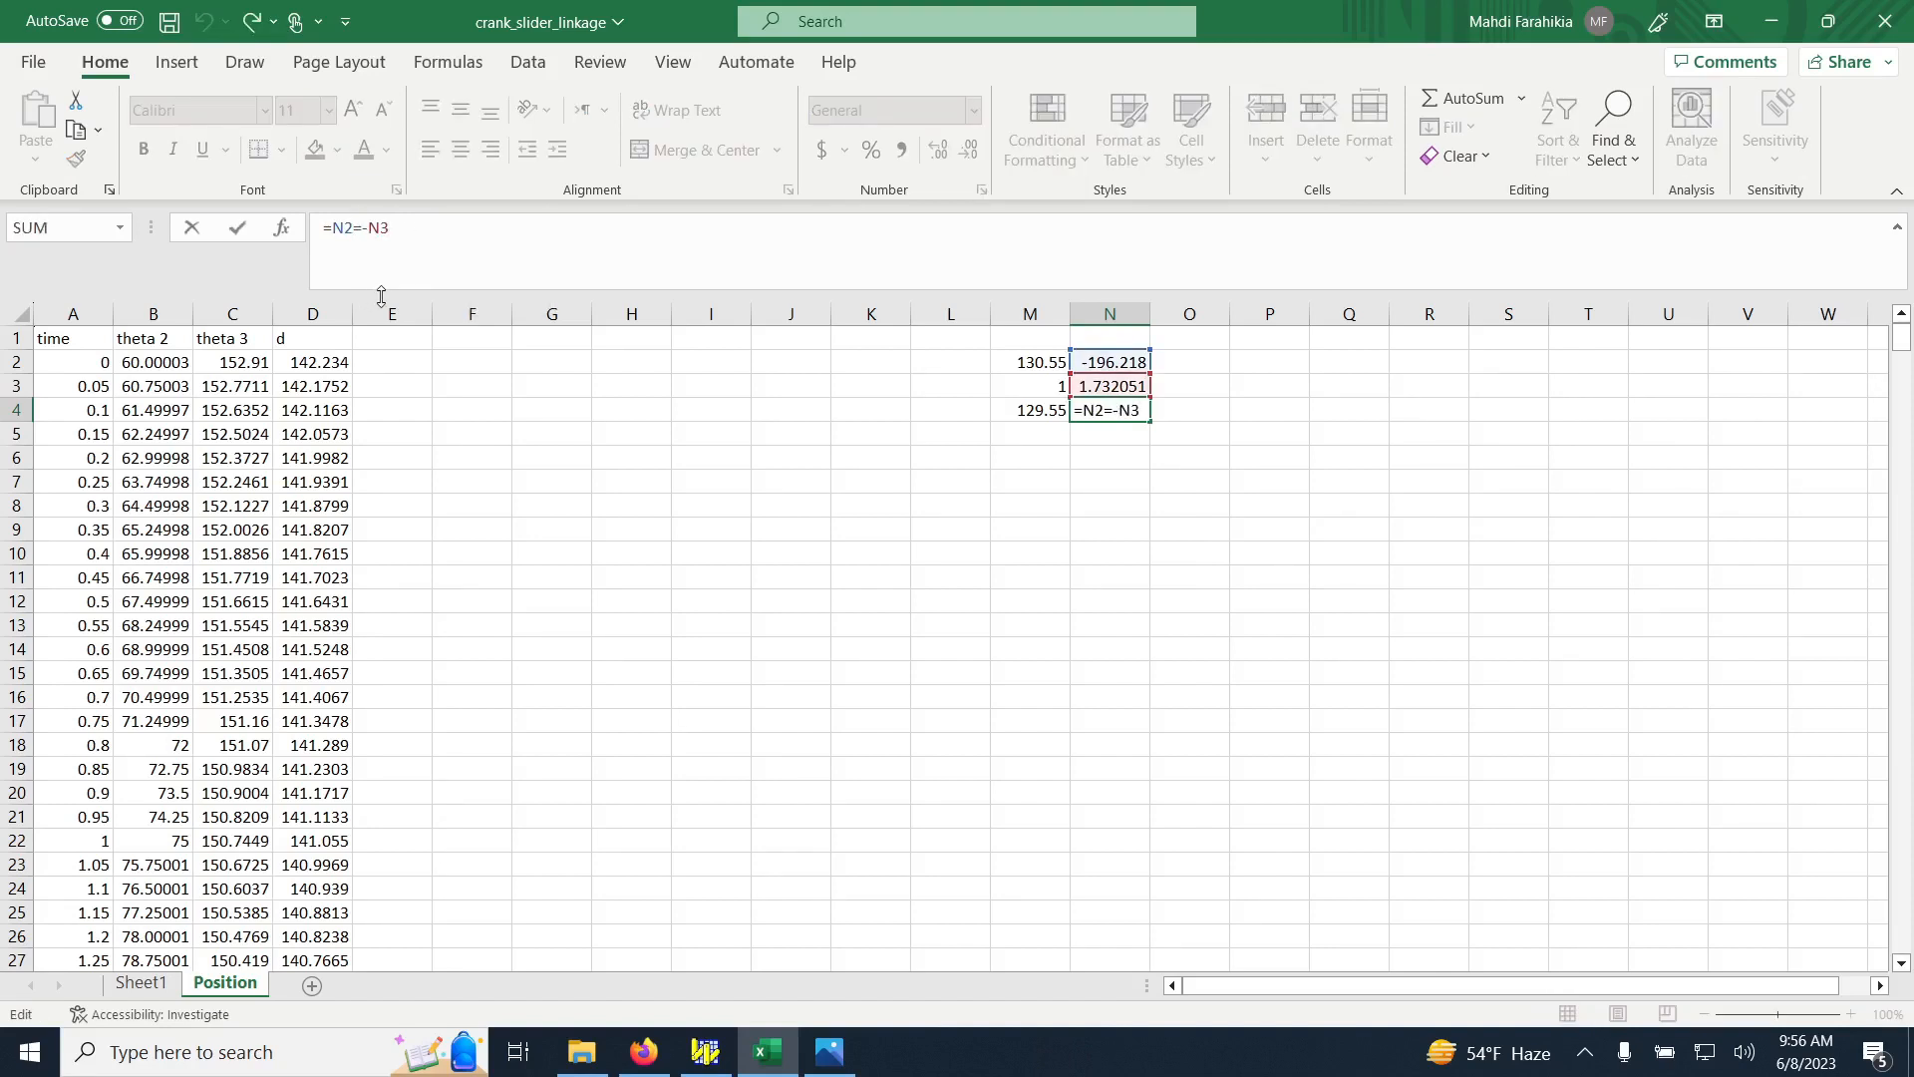
key("Delete")
key("Return")
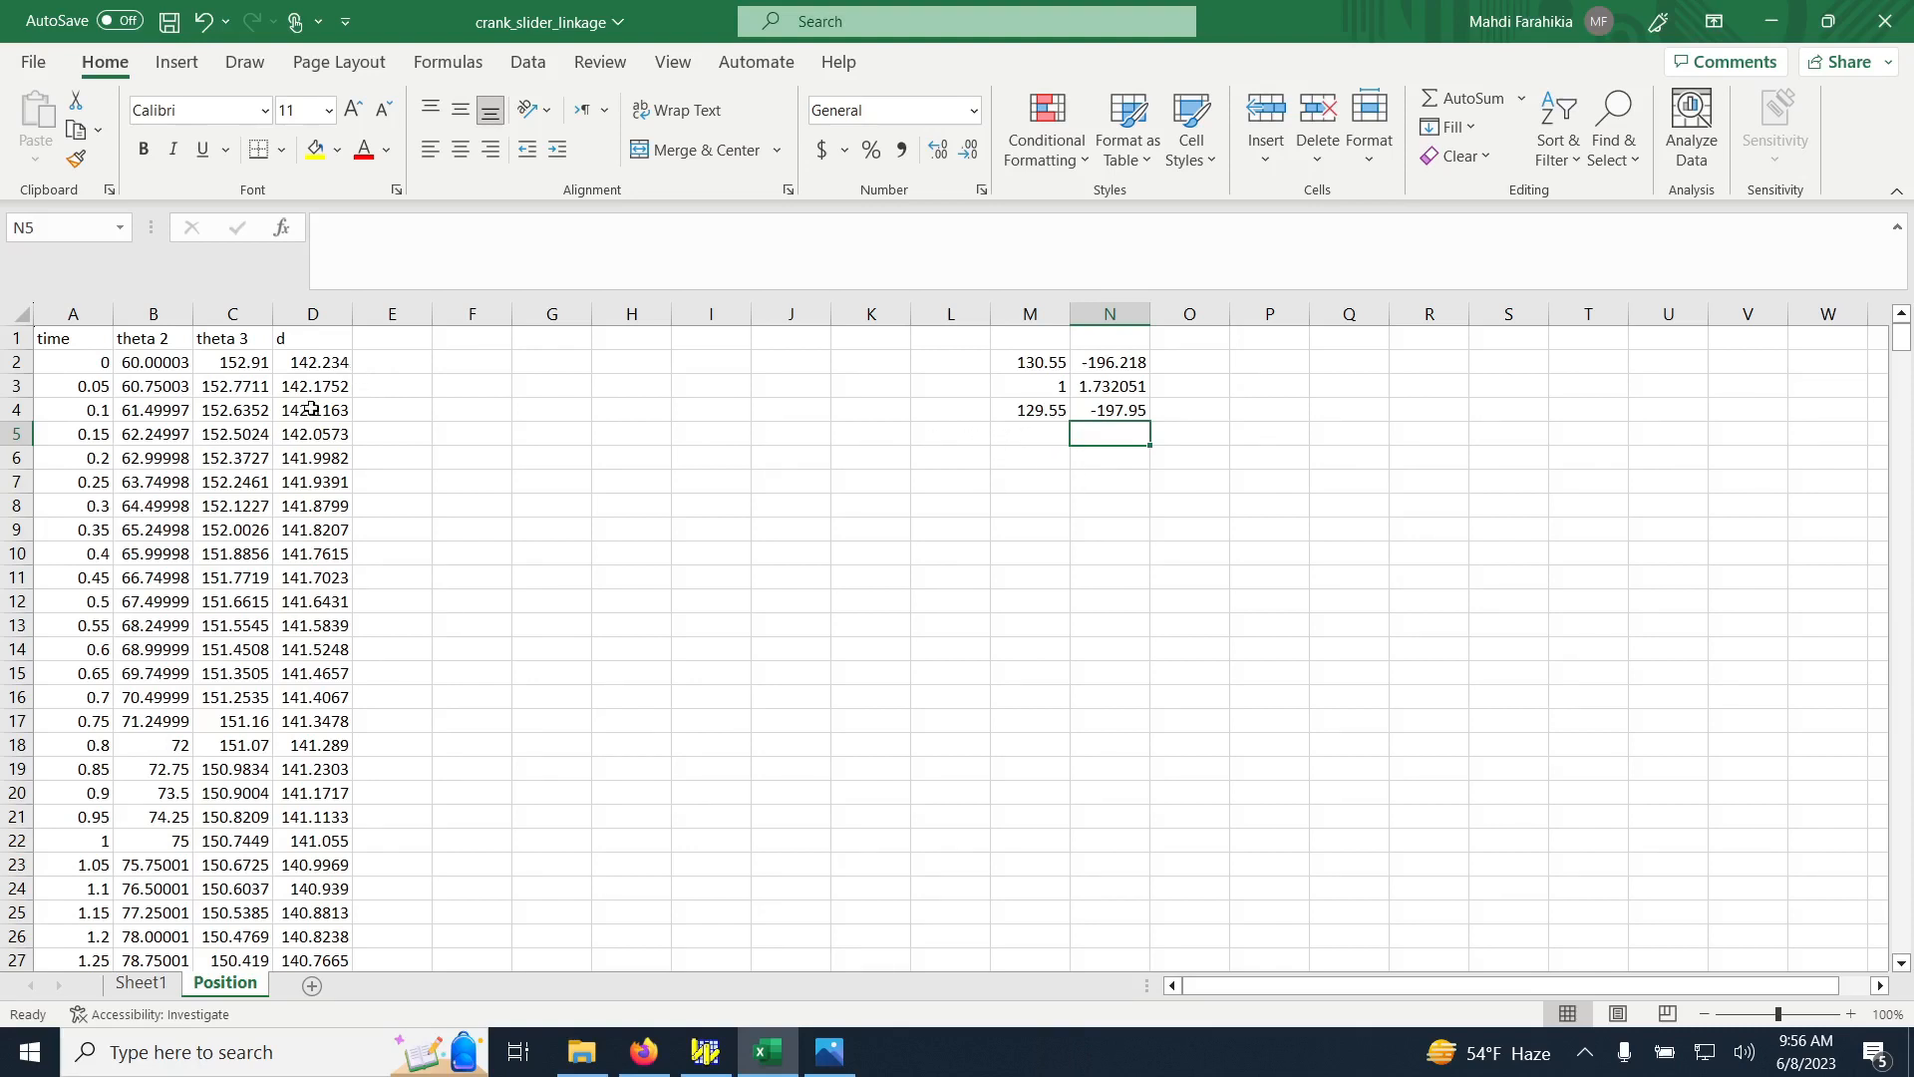
Compute the corrected initial slider distance in M5 with =D2-M4, and compare it with d on the Crank-Slider Mechanism diagram
left_click(1035, 433)
type("=")
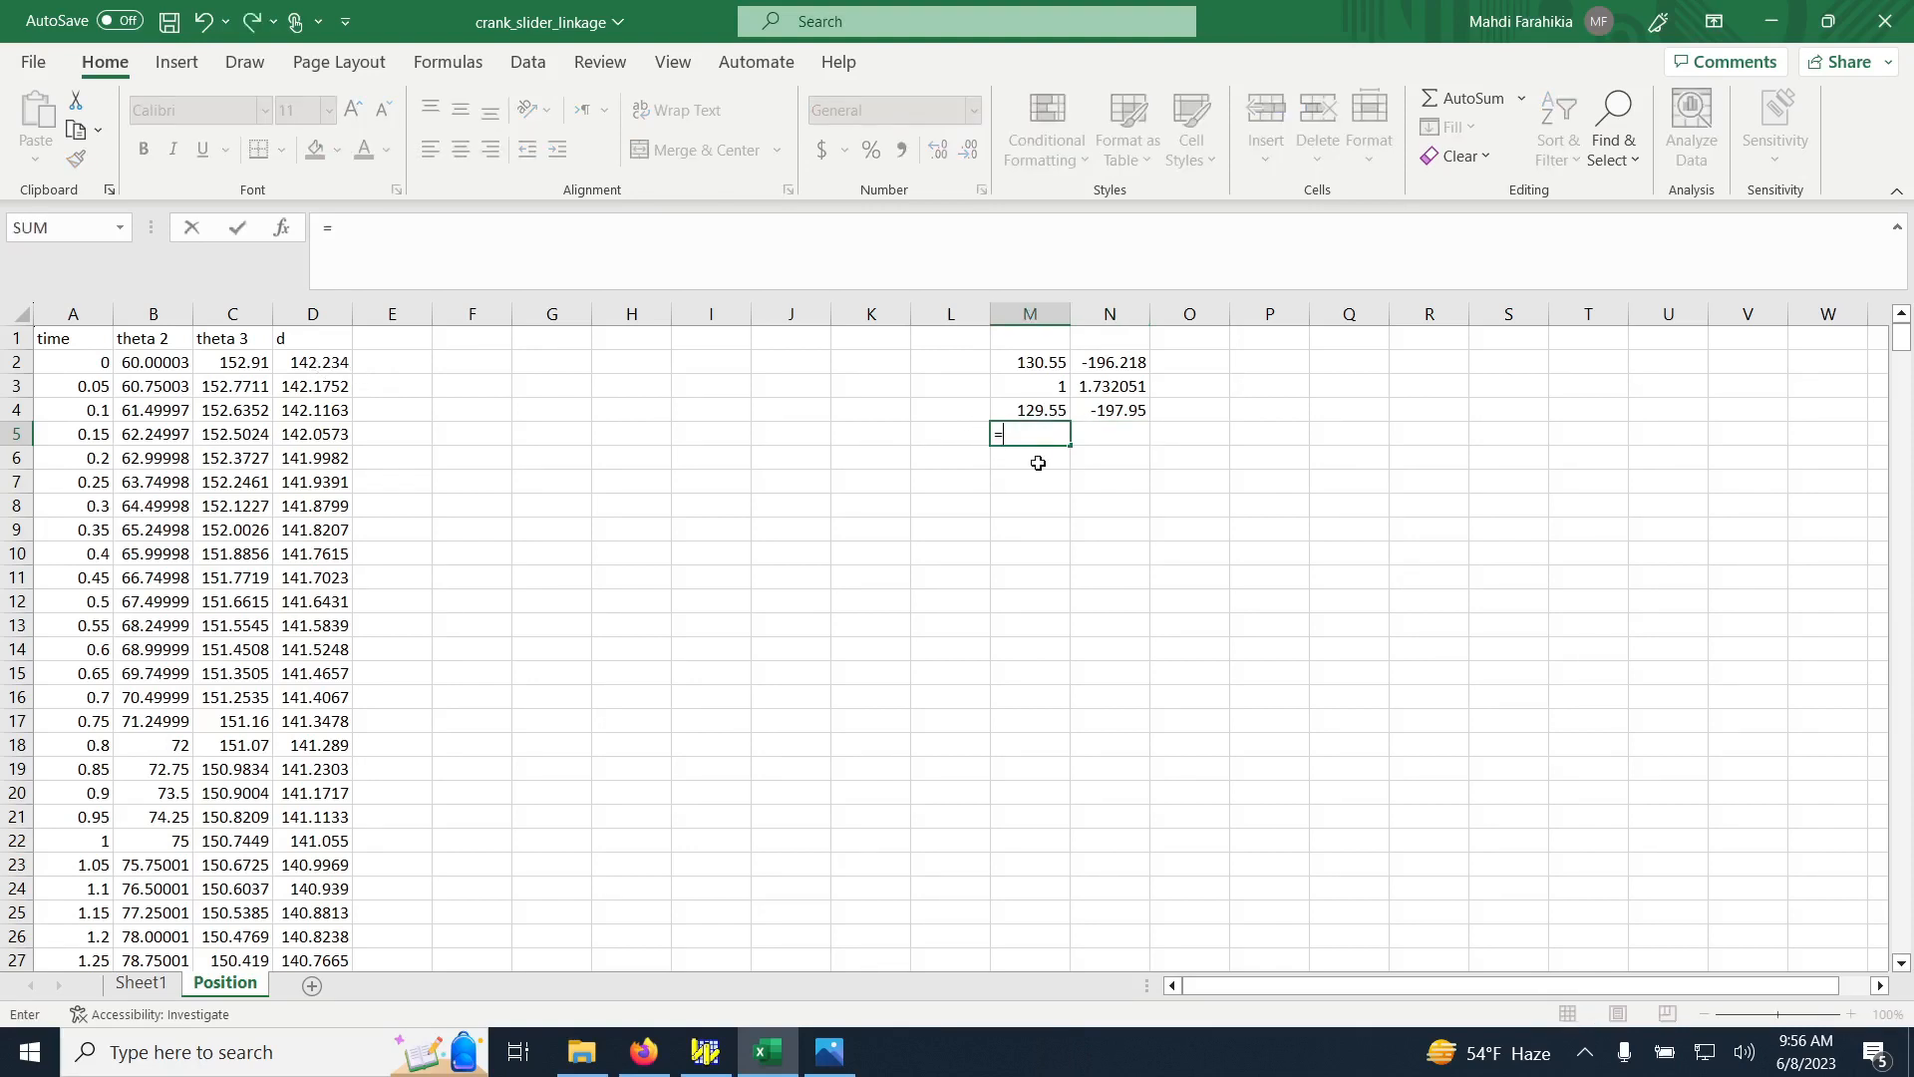
left_click(313, 365)
type("-")
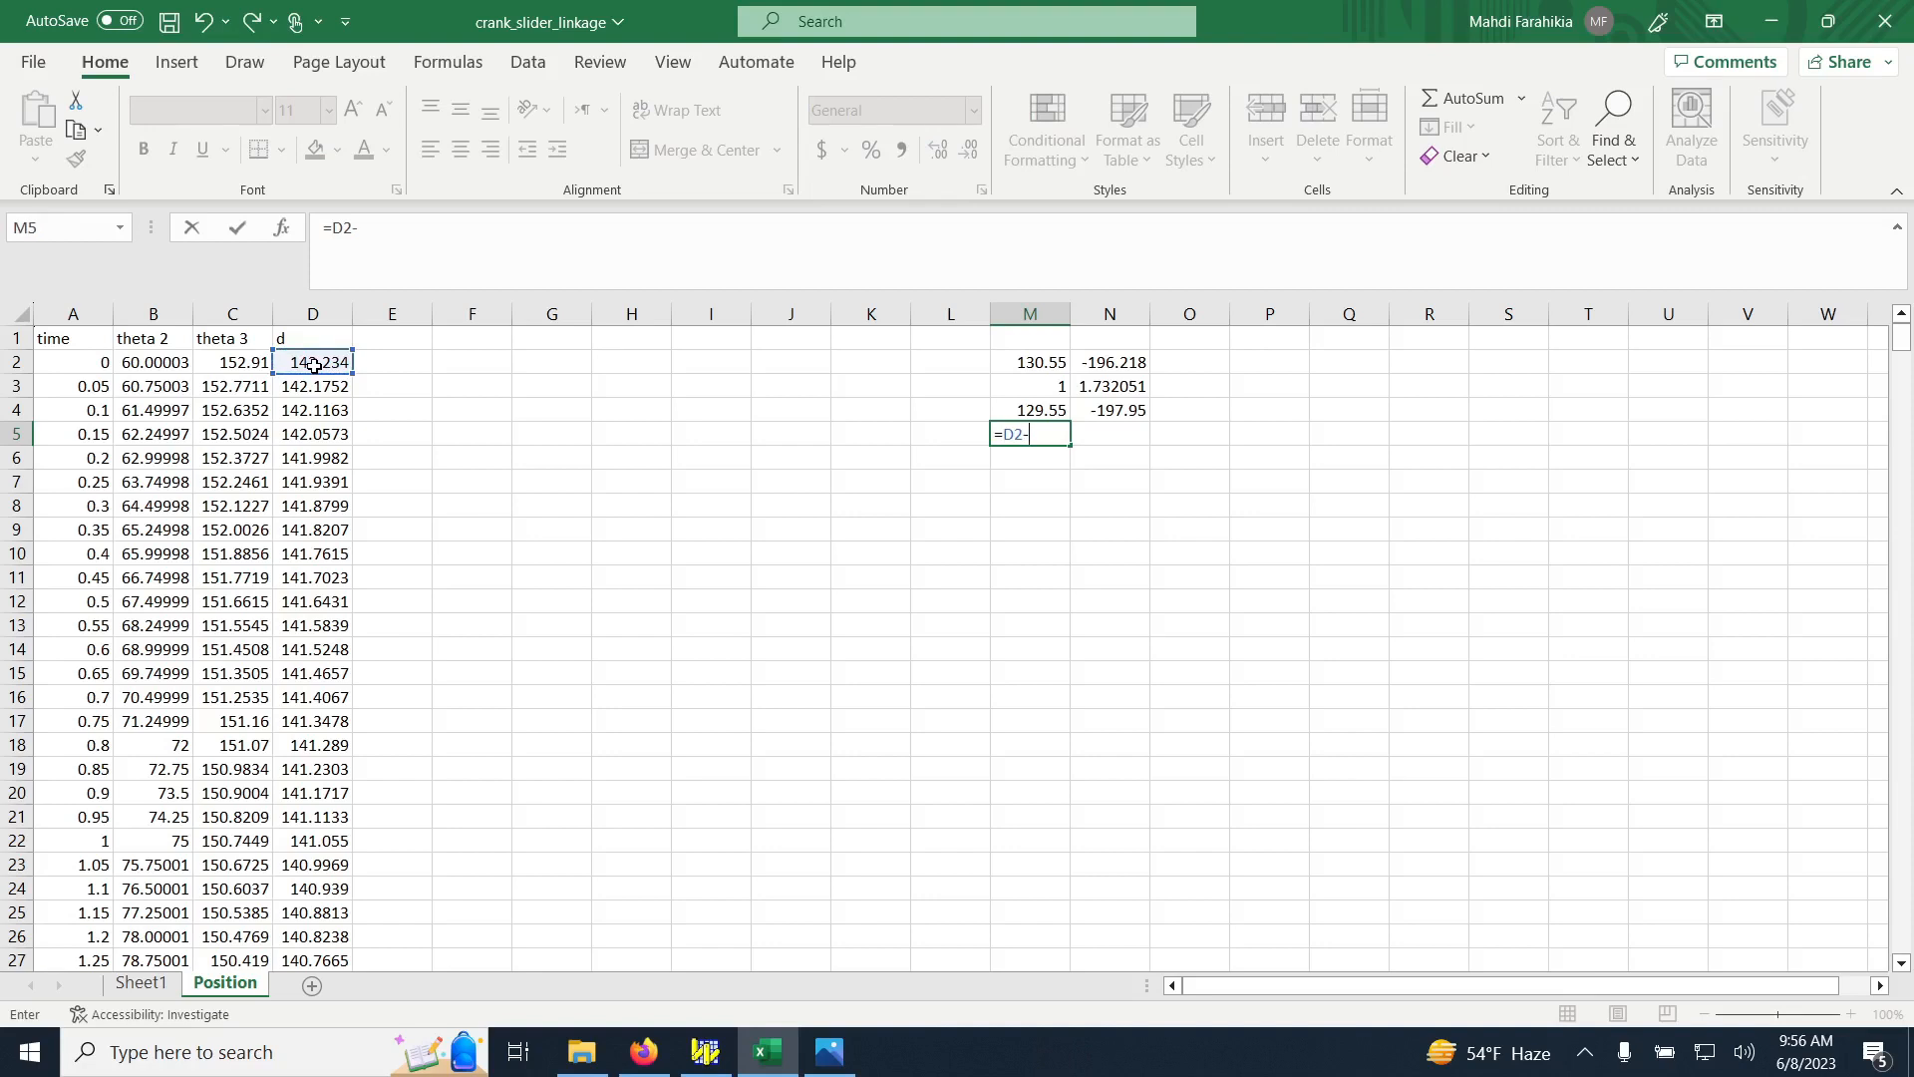
left_click(1036, 407)
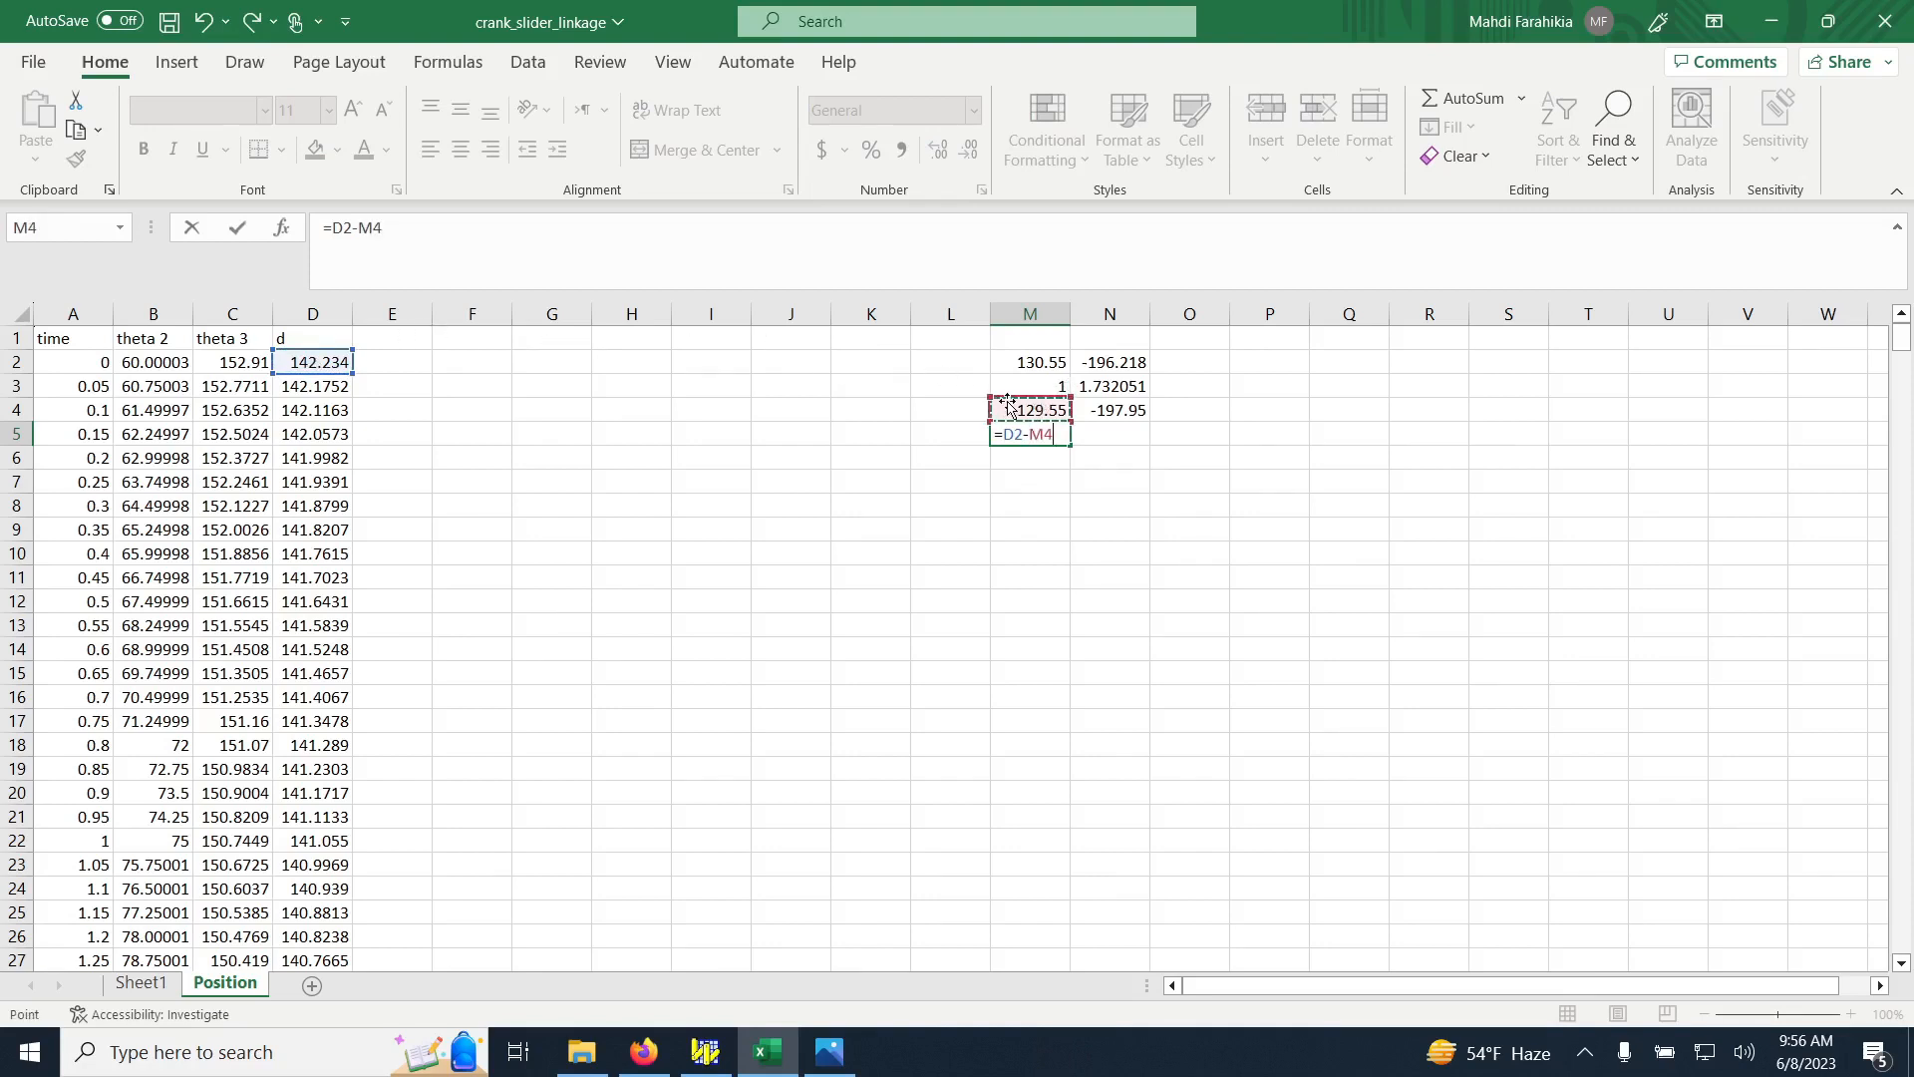
key("Return")
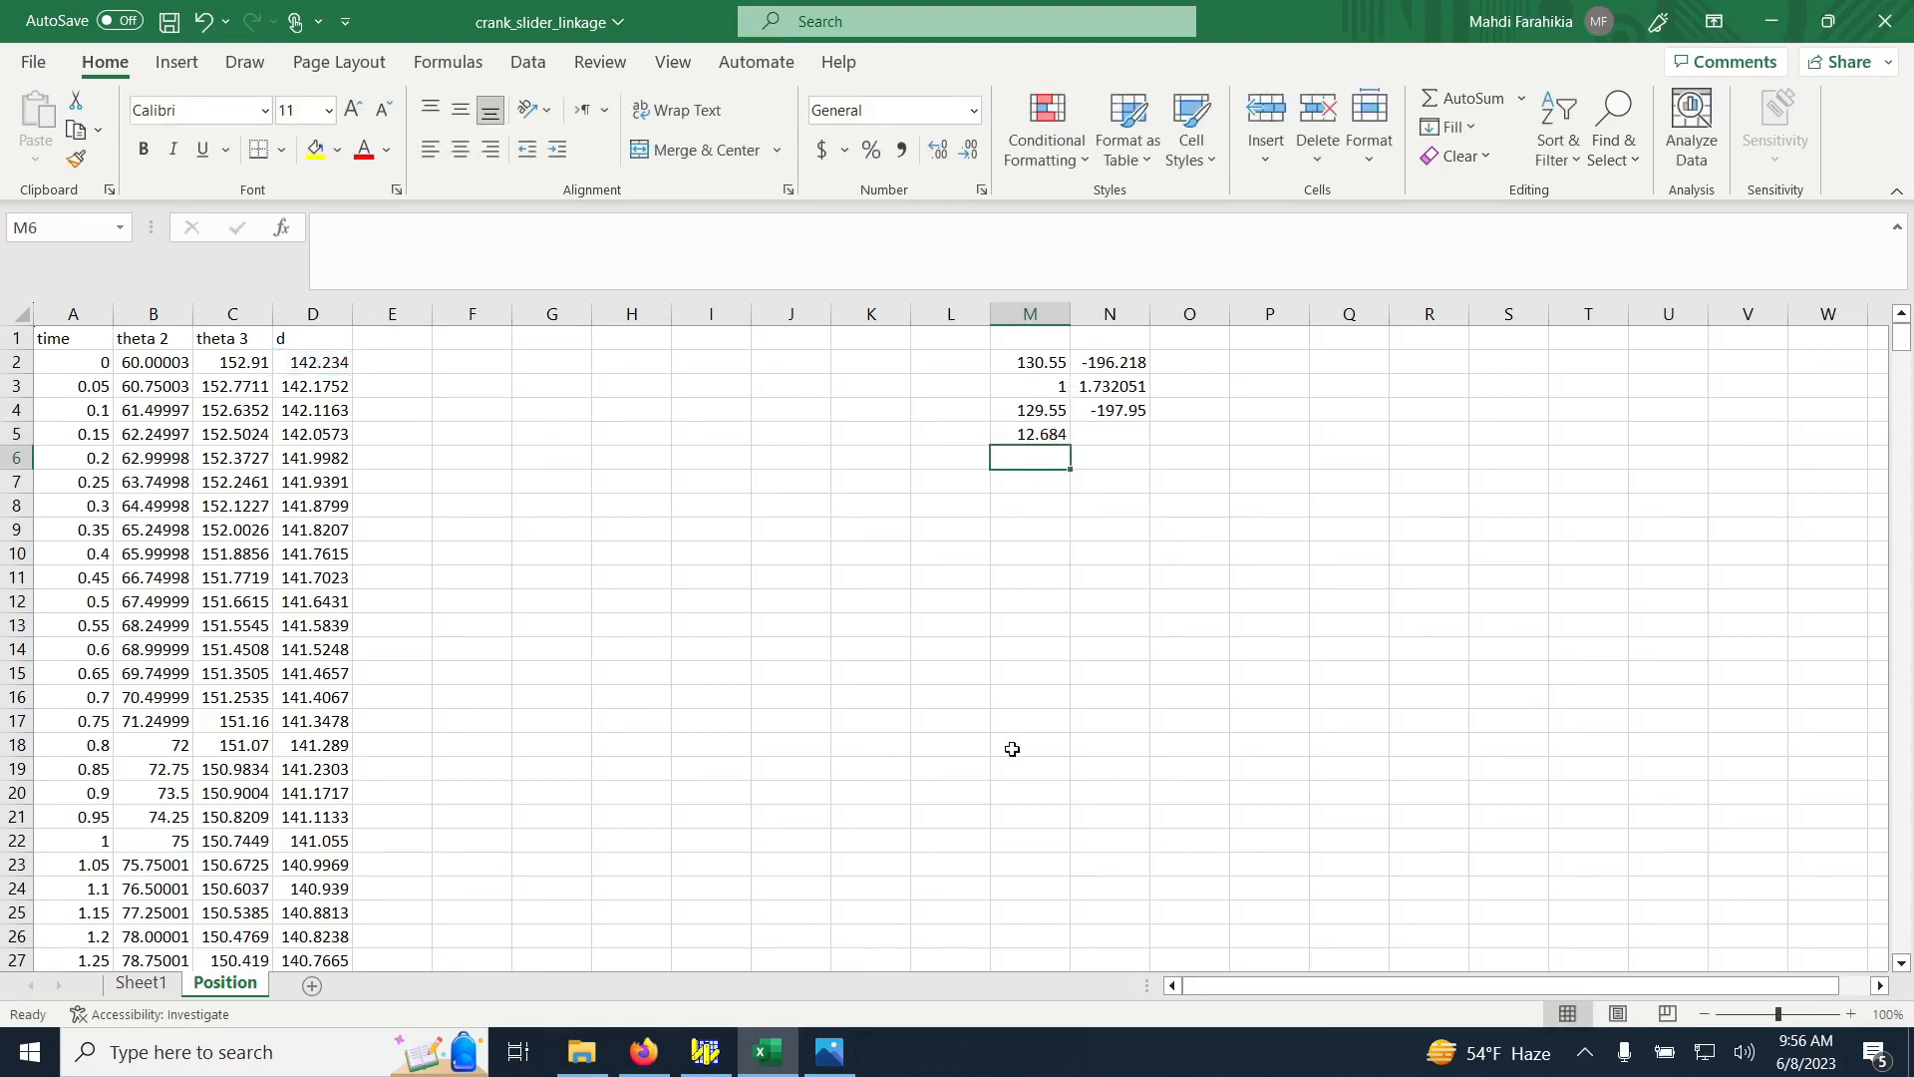
left_click(830, 1052)
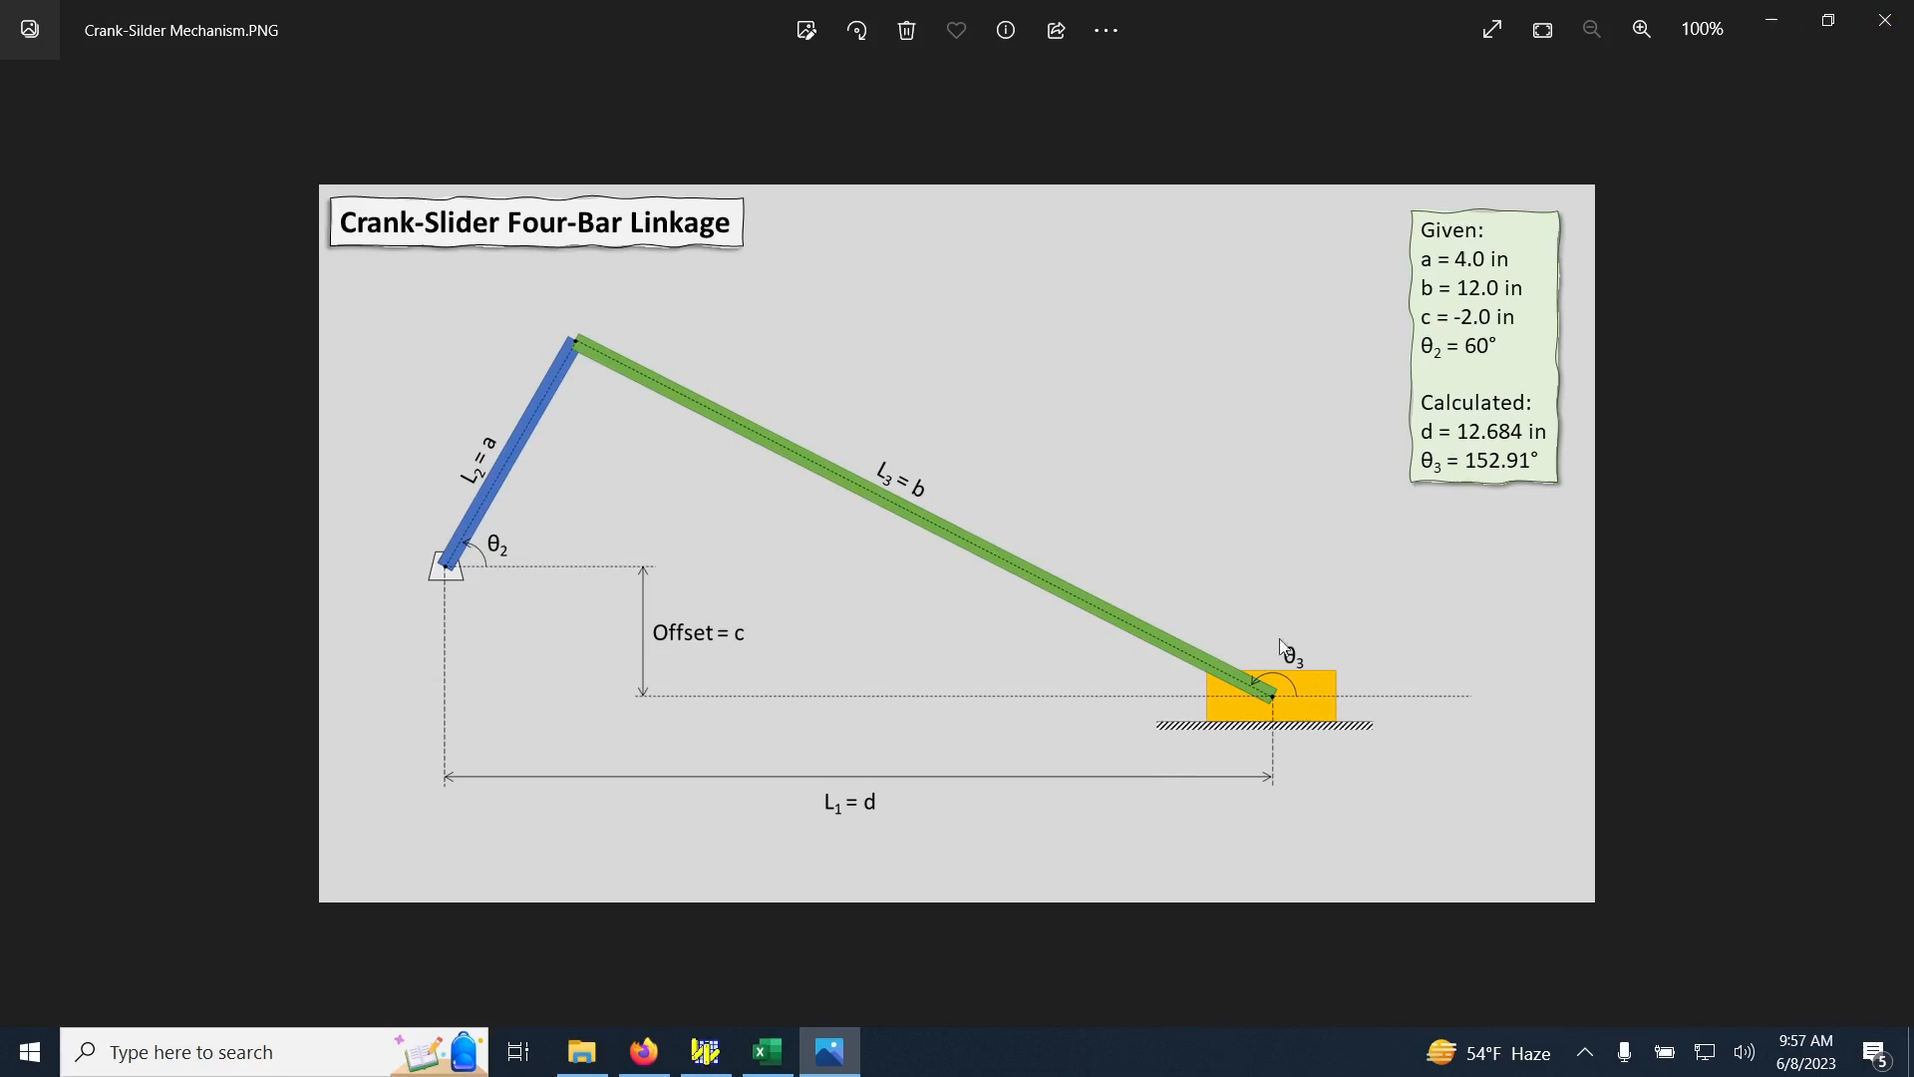
left_click(1771, 22)
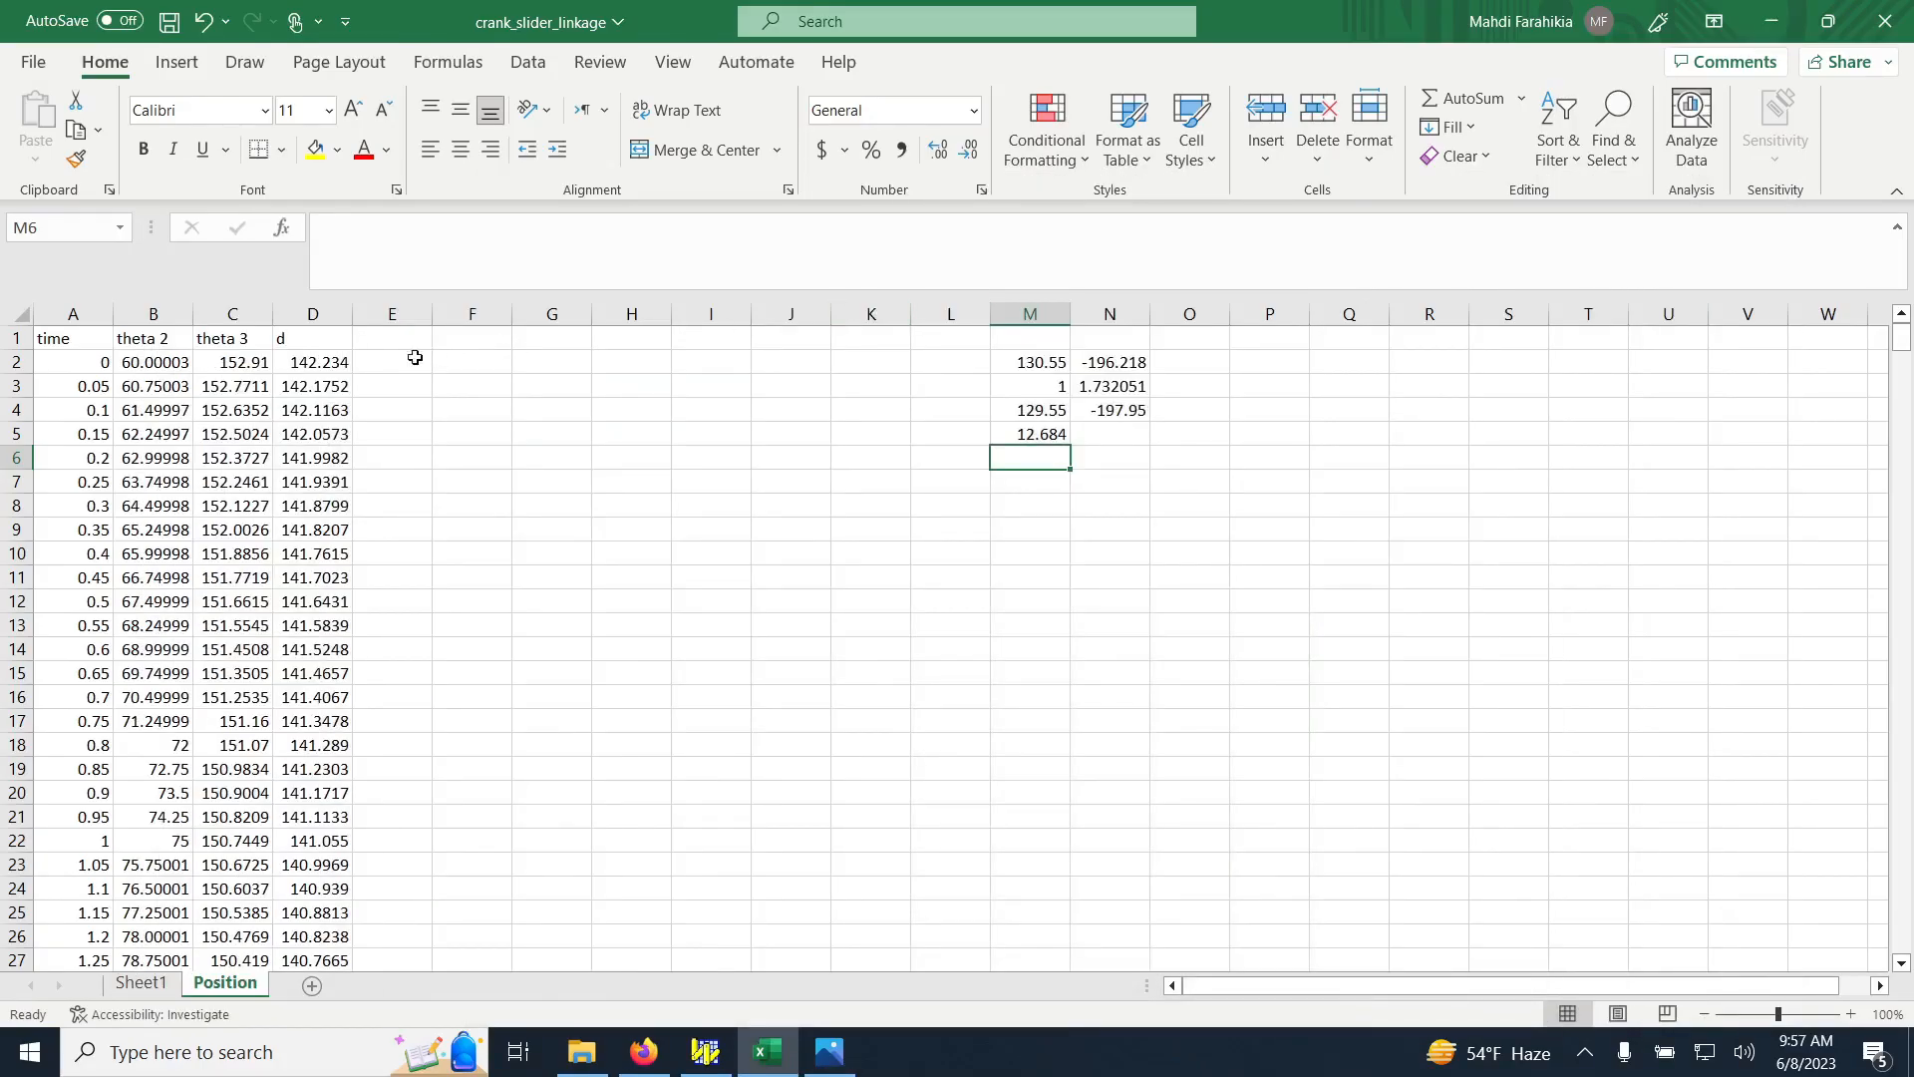
Enter =D2-129.55 in E2 and fill it down column E for all the time rows
left_click(383, 363)
type("=")
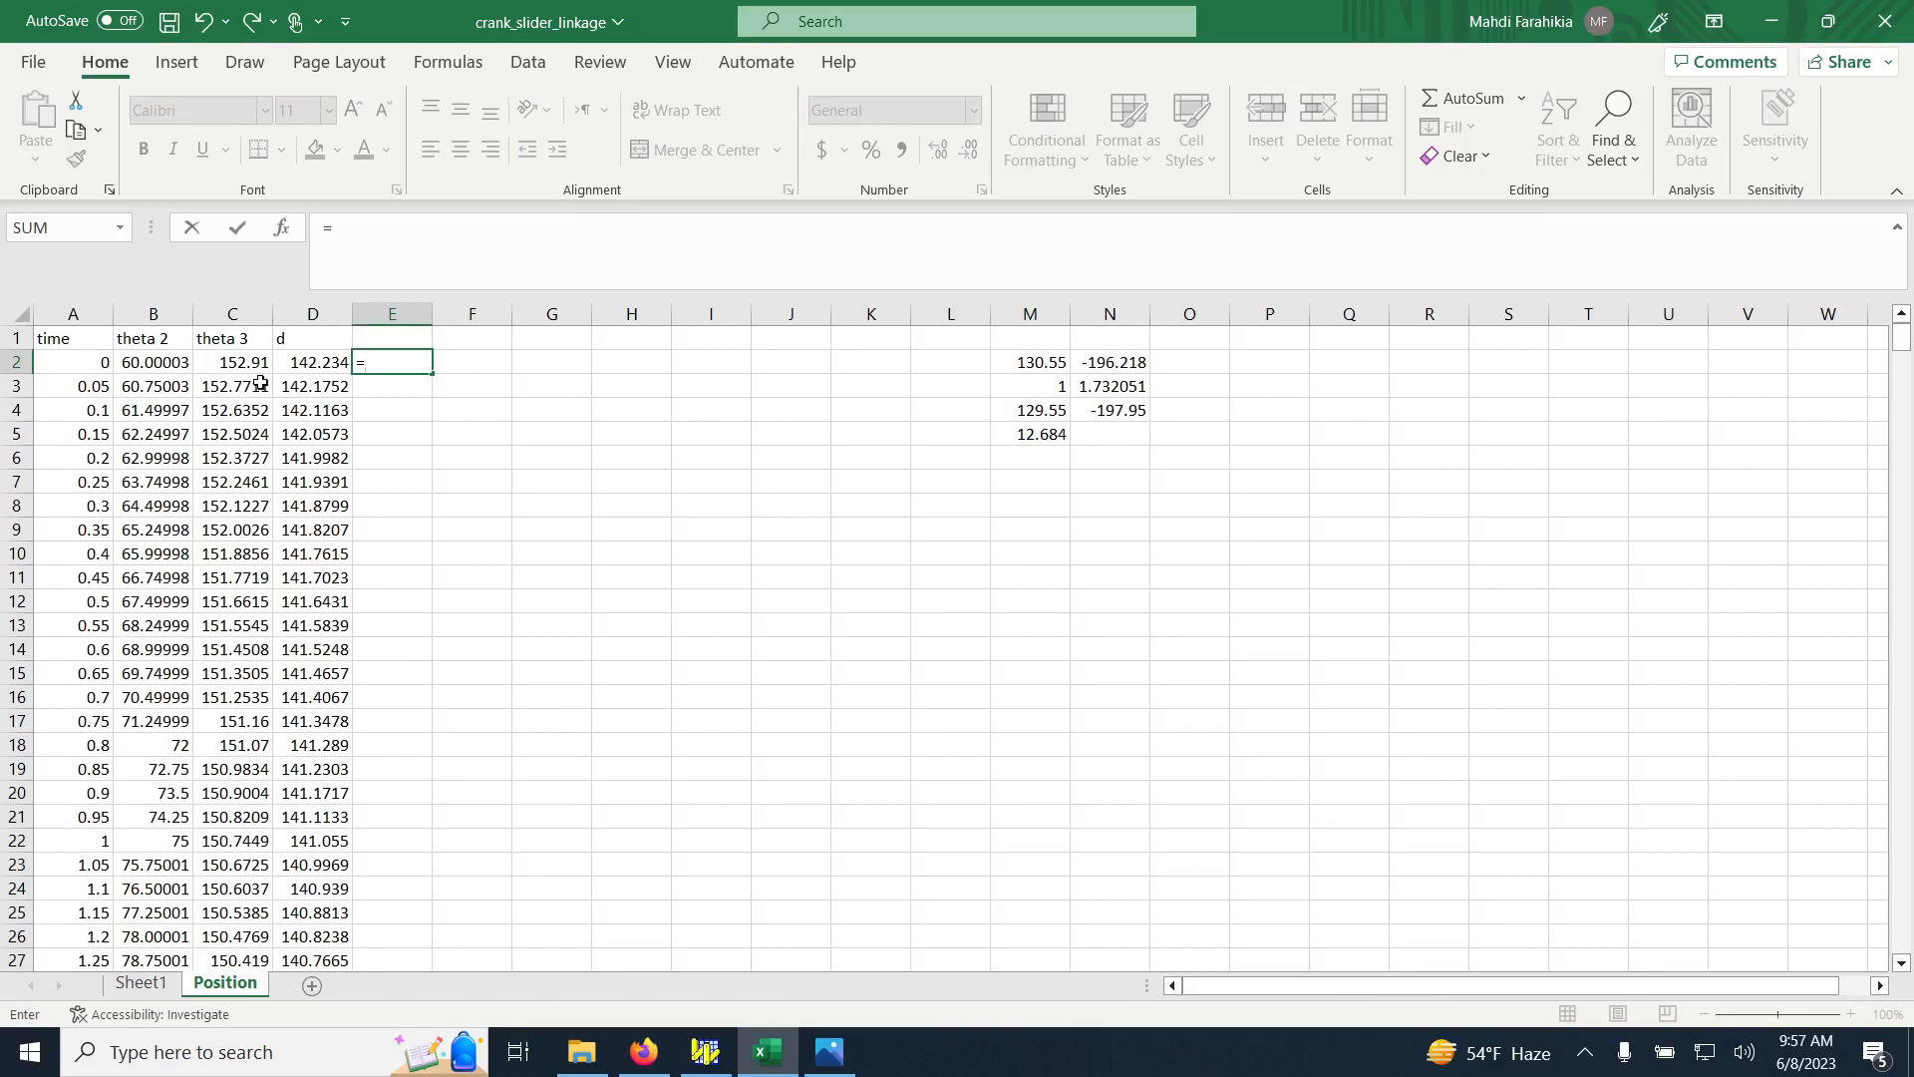
left_click(294, 359)
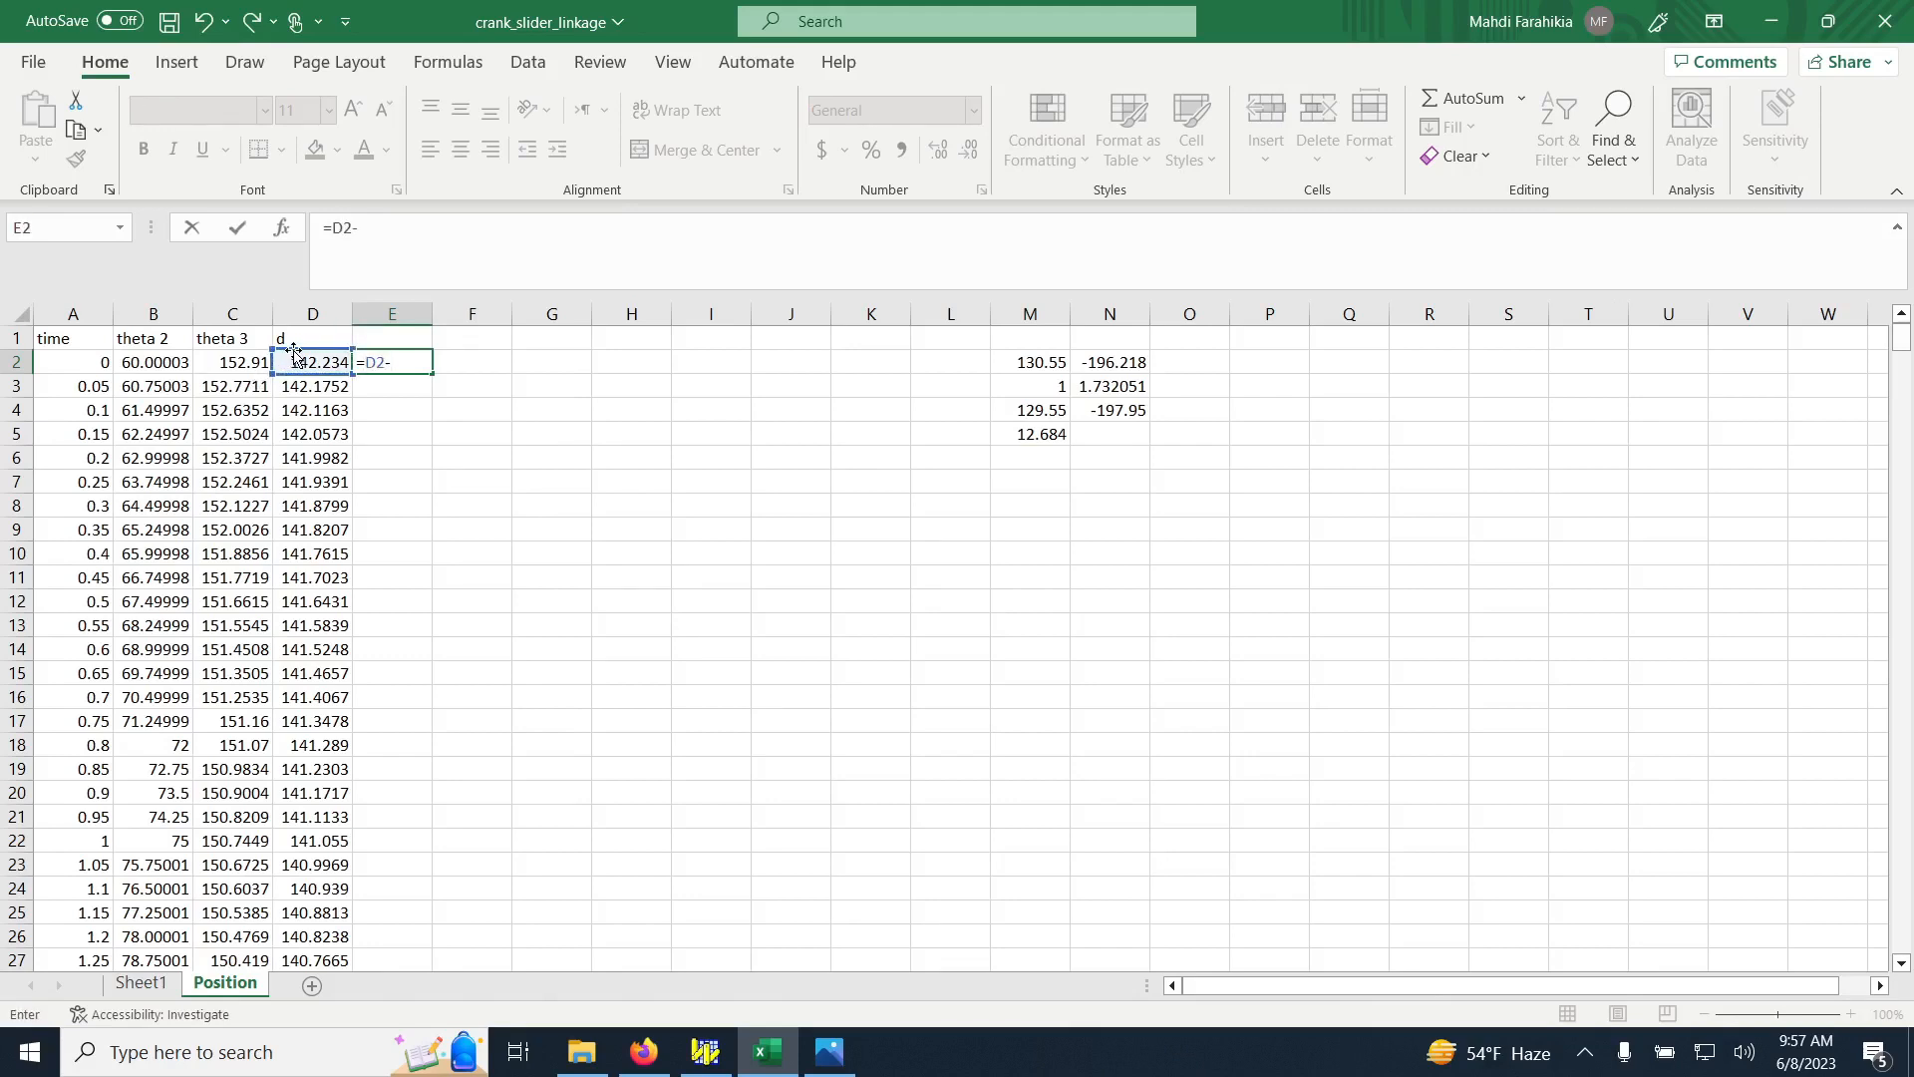
type("-")
type("129.55")
key("Return")
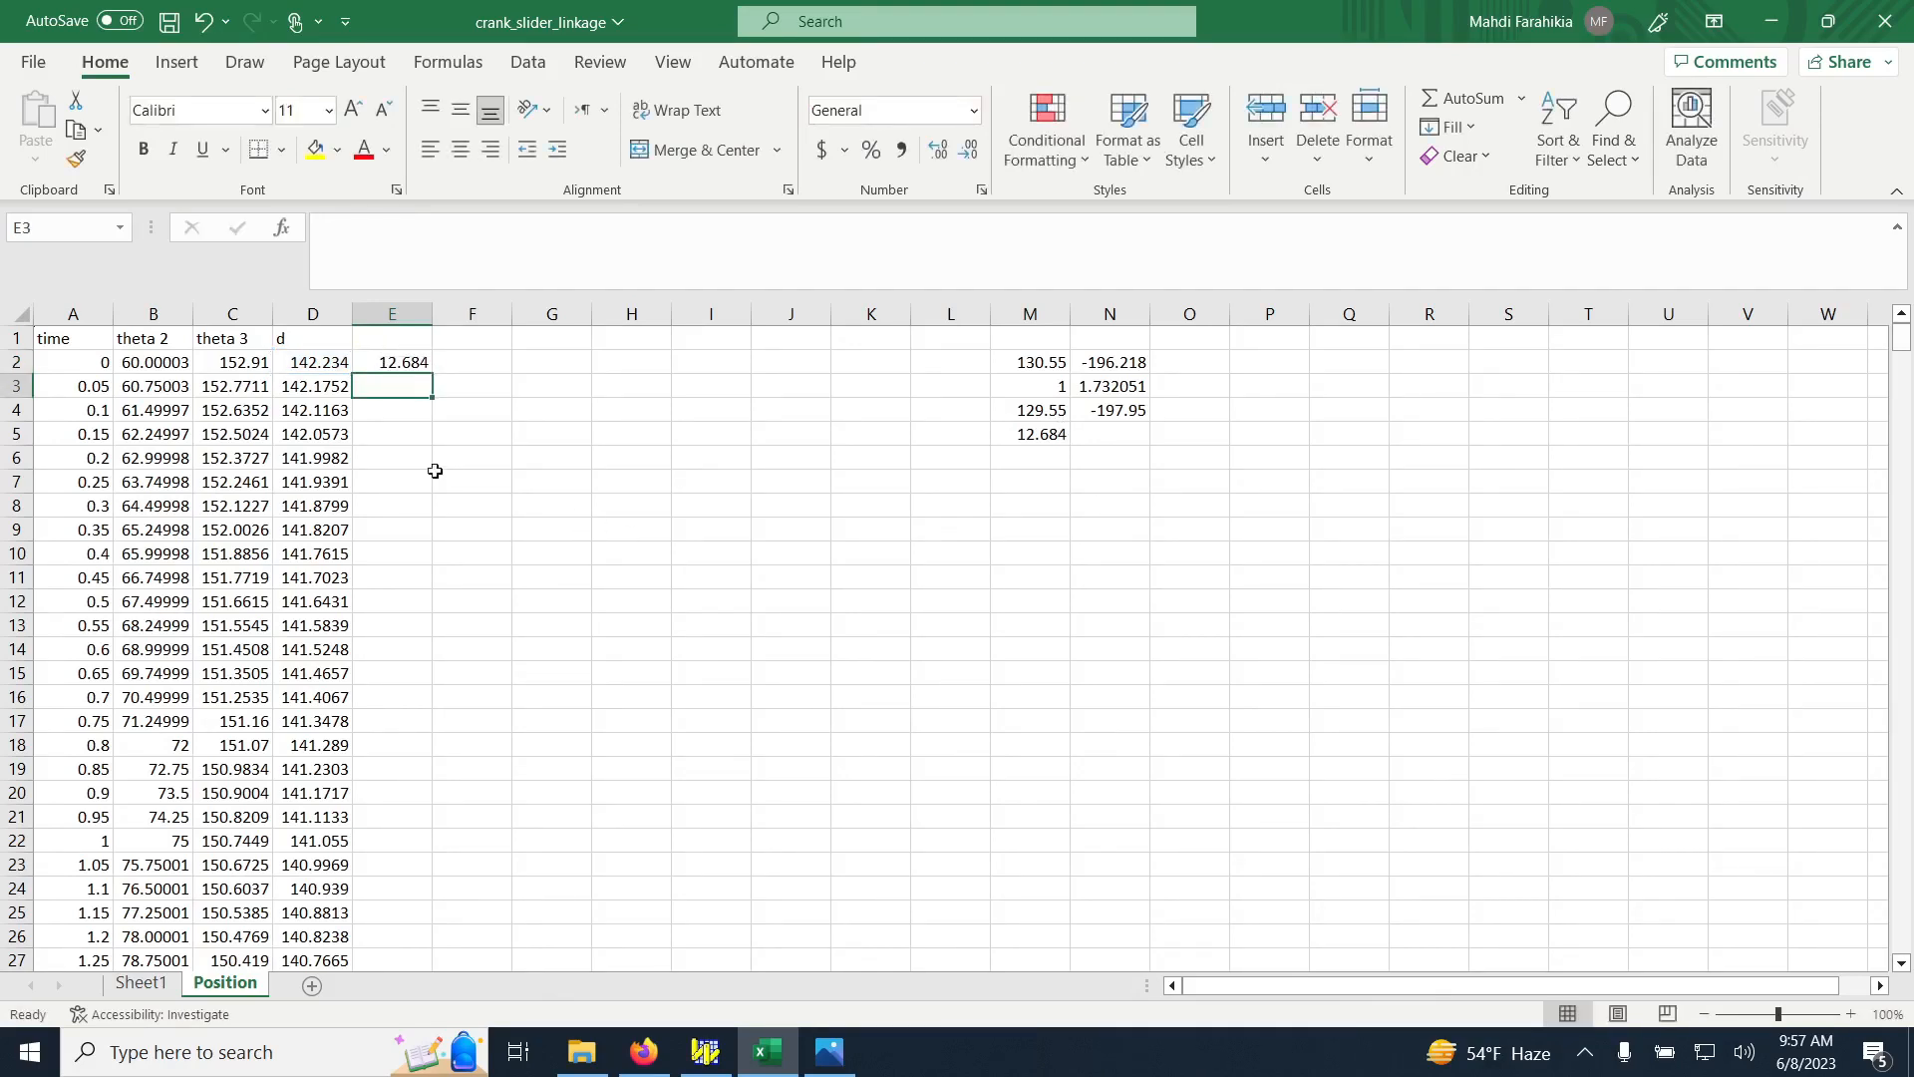
left_click(418, 363)
double_click(432, 374)
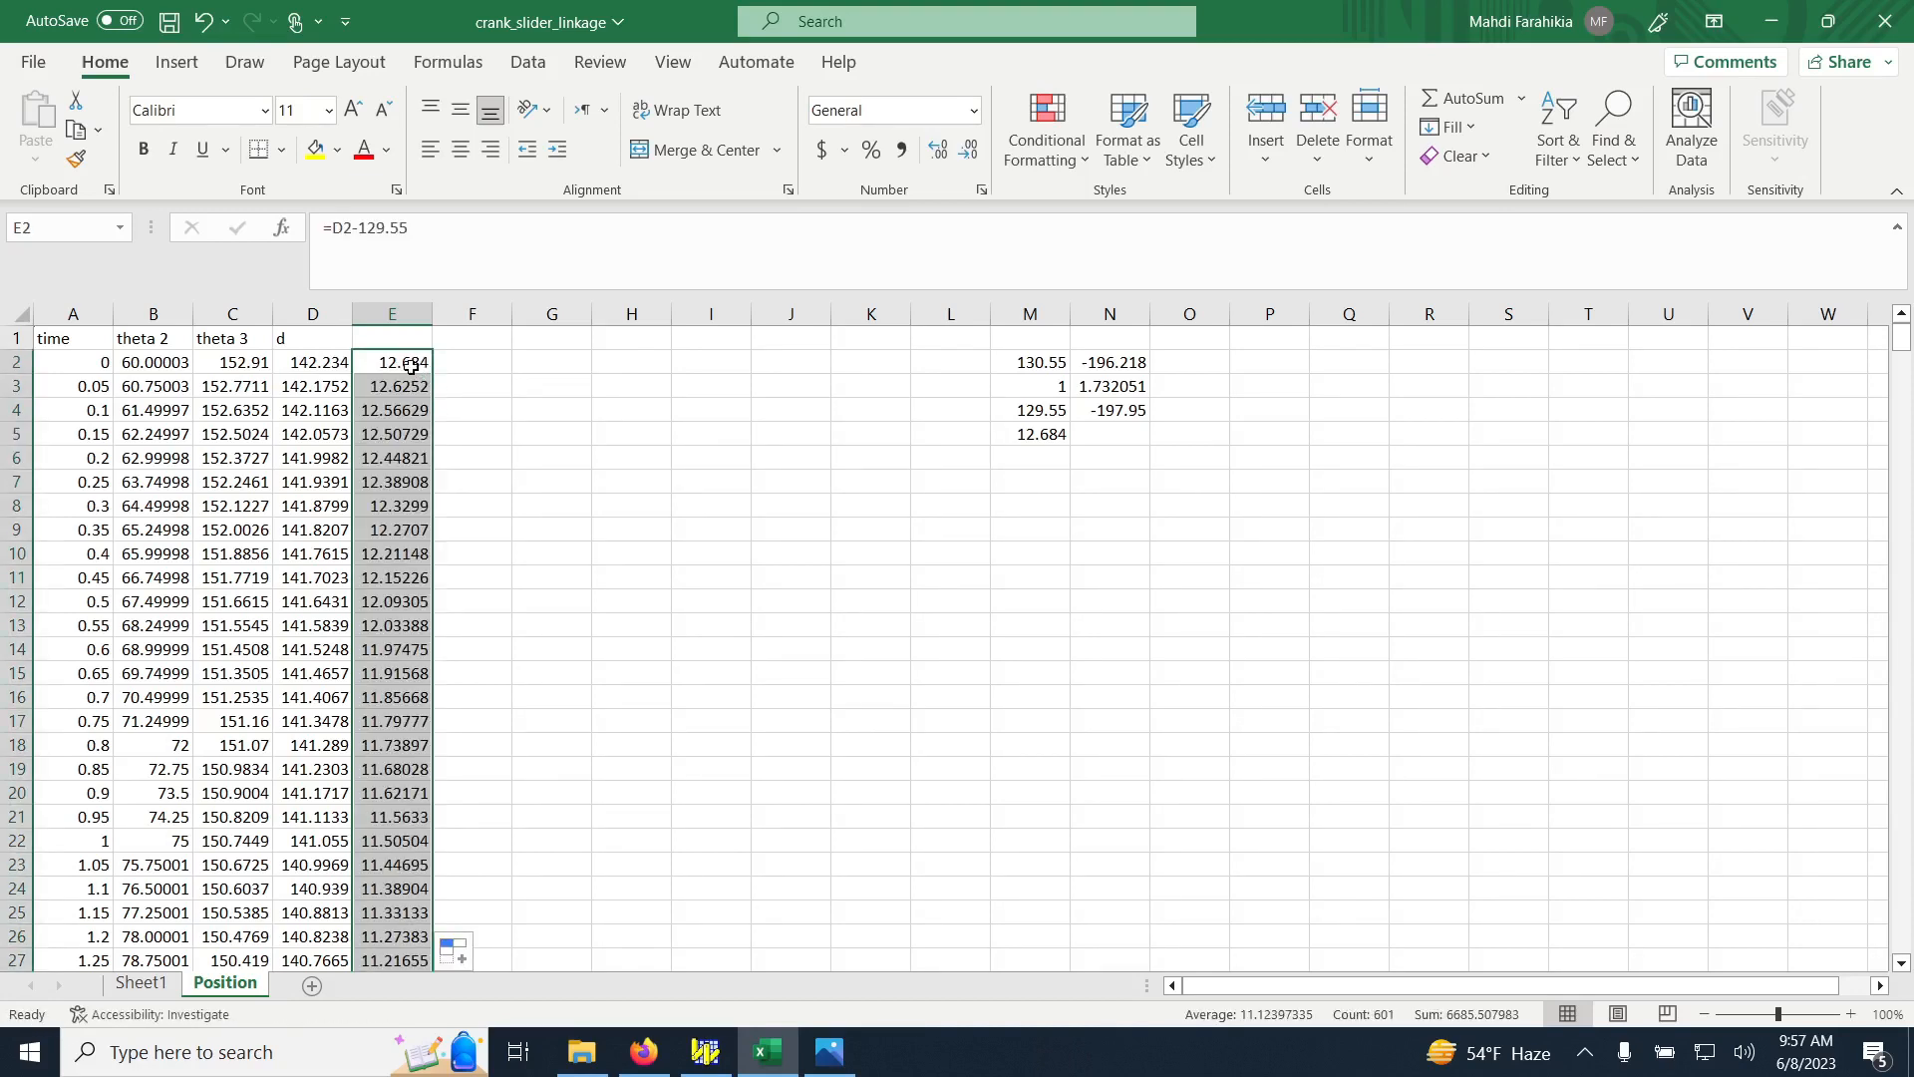
scroll(396, 365, "down", 3)
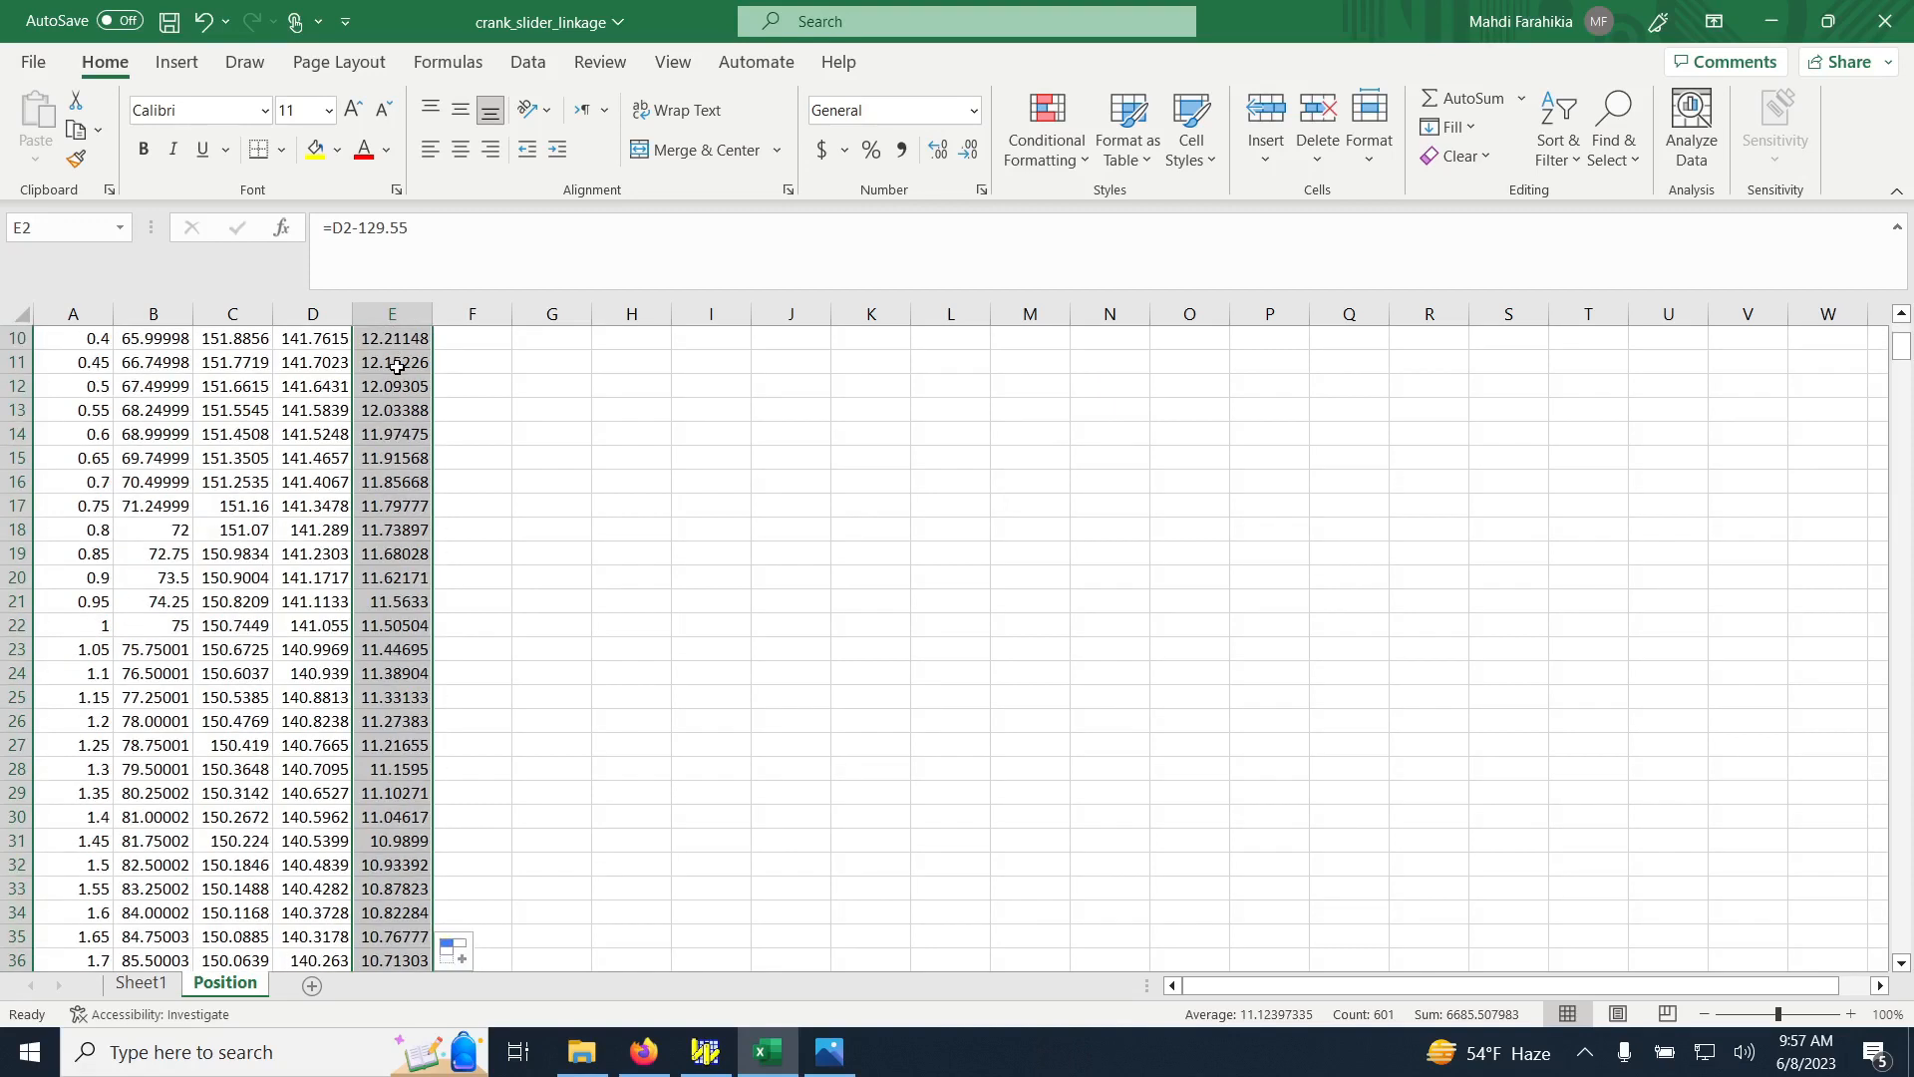
scroll(396, 372, "up", 3)
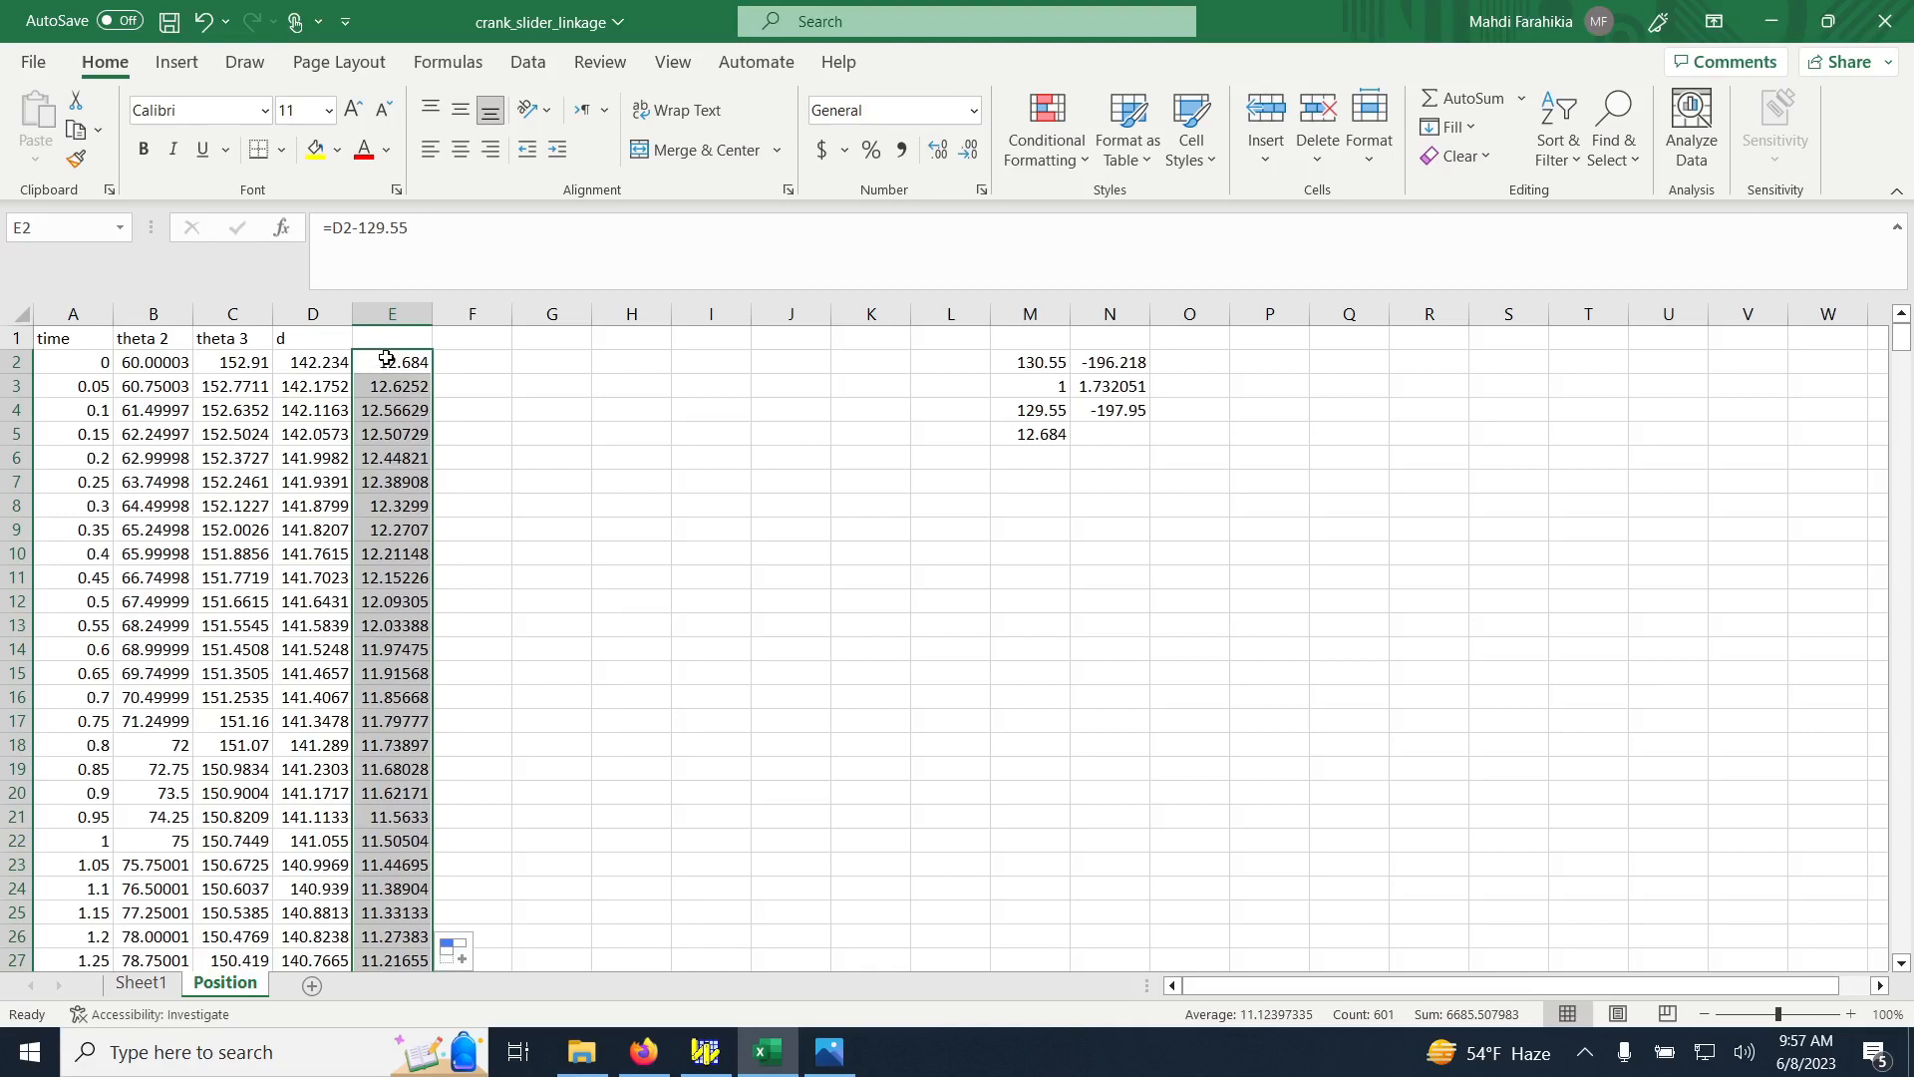
Copy the corrected distances in column E and paste them as values over the d column starting at D2
right_click(387, 361)
left_click(445, 363)
left_click(305, 361)
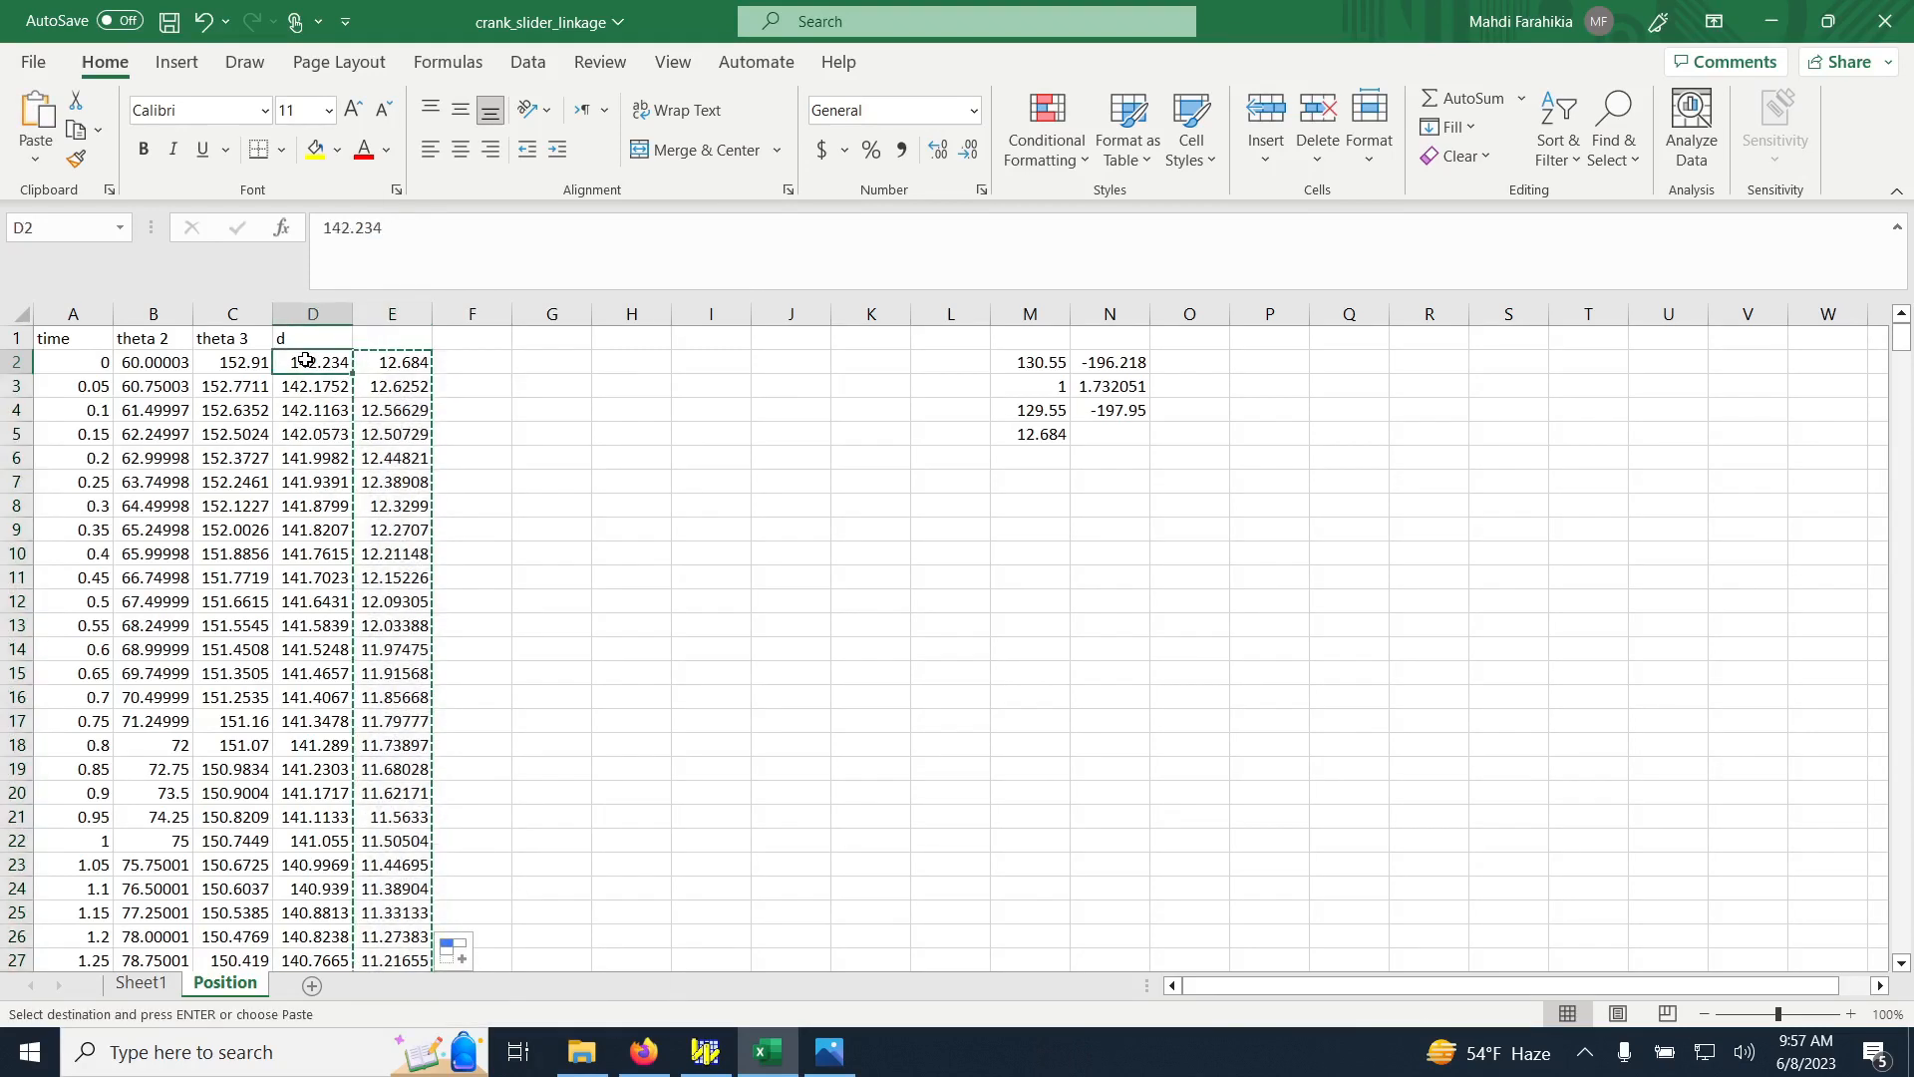
left_click(30, 160)
left_click(30, 349)
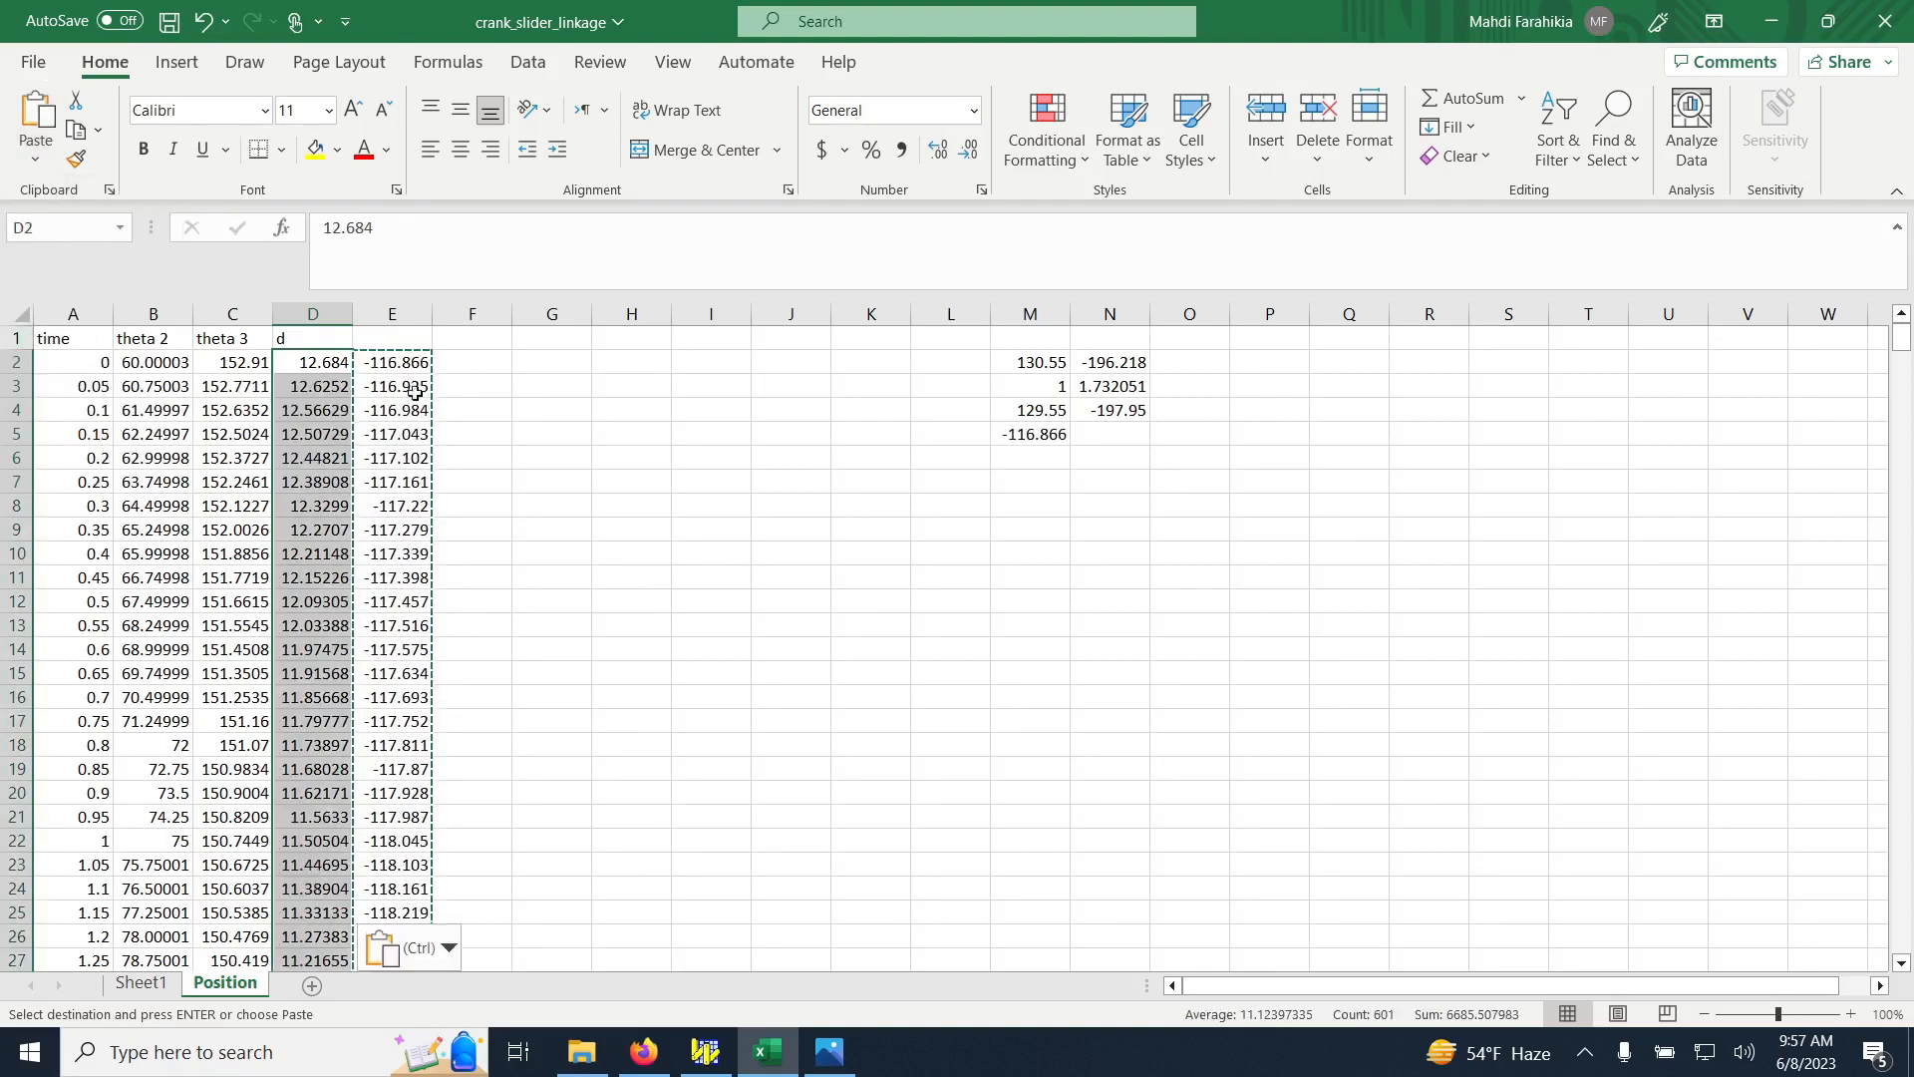
Clear the helper formulas in column E and the pivot calculations in M2:N5
left_click(458, 362)
left_click(399, 313)
key("Delete")
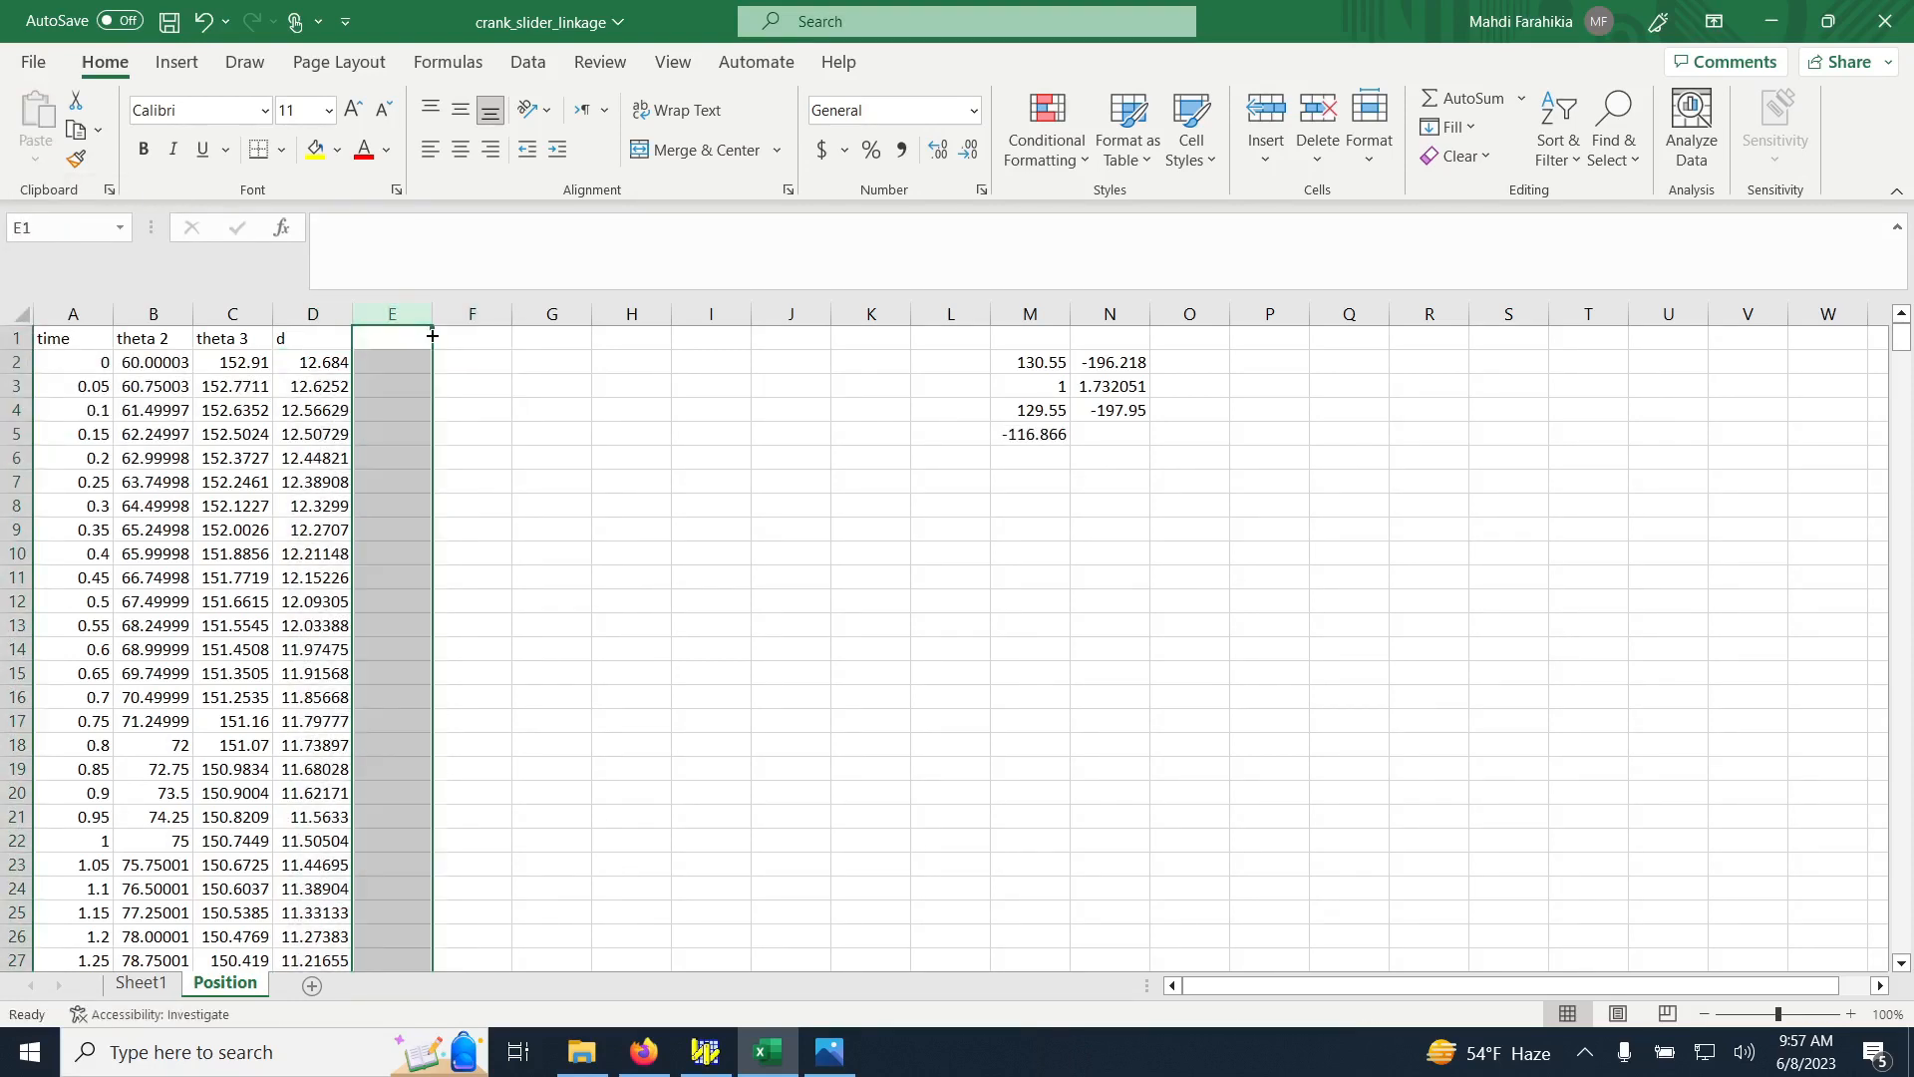
left_click_drag(1037, 377, 1136, 439)
key("Delete")
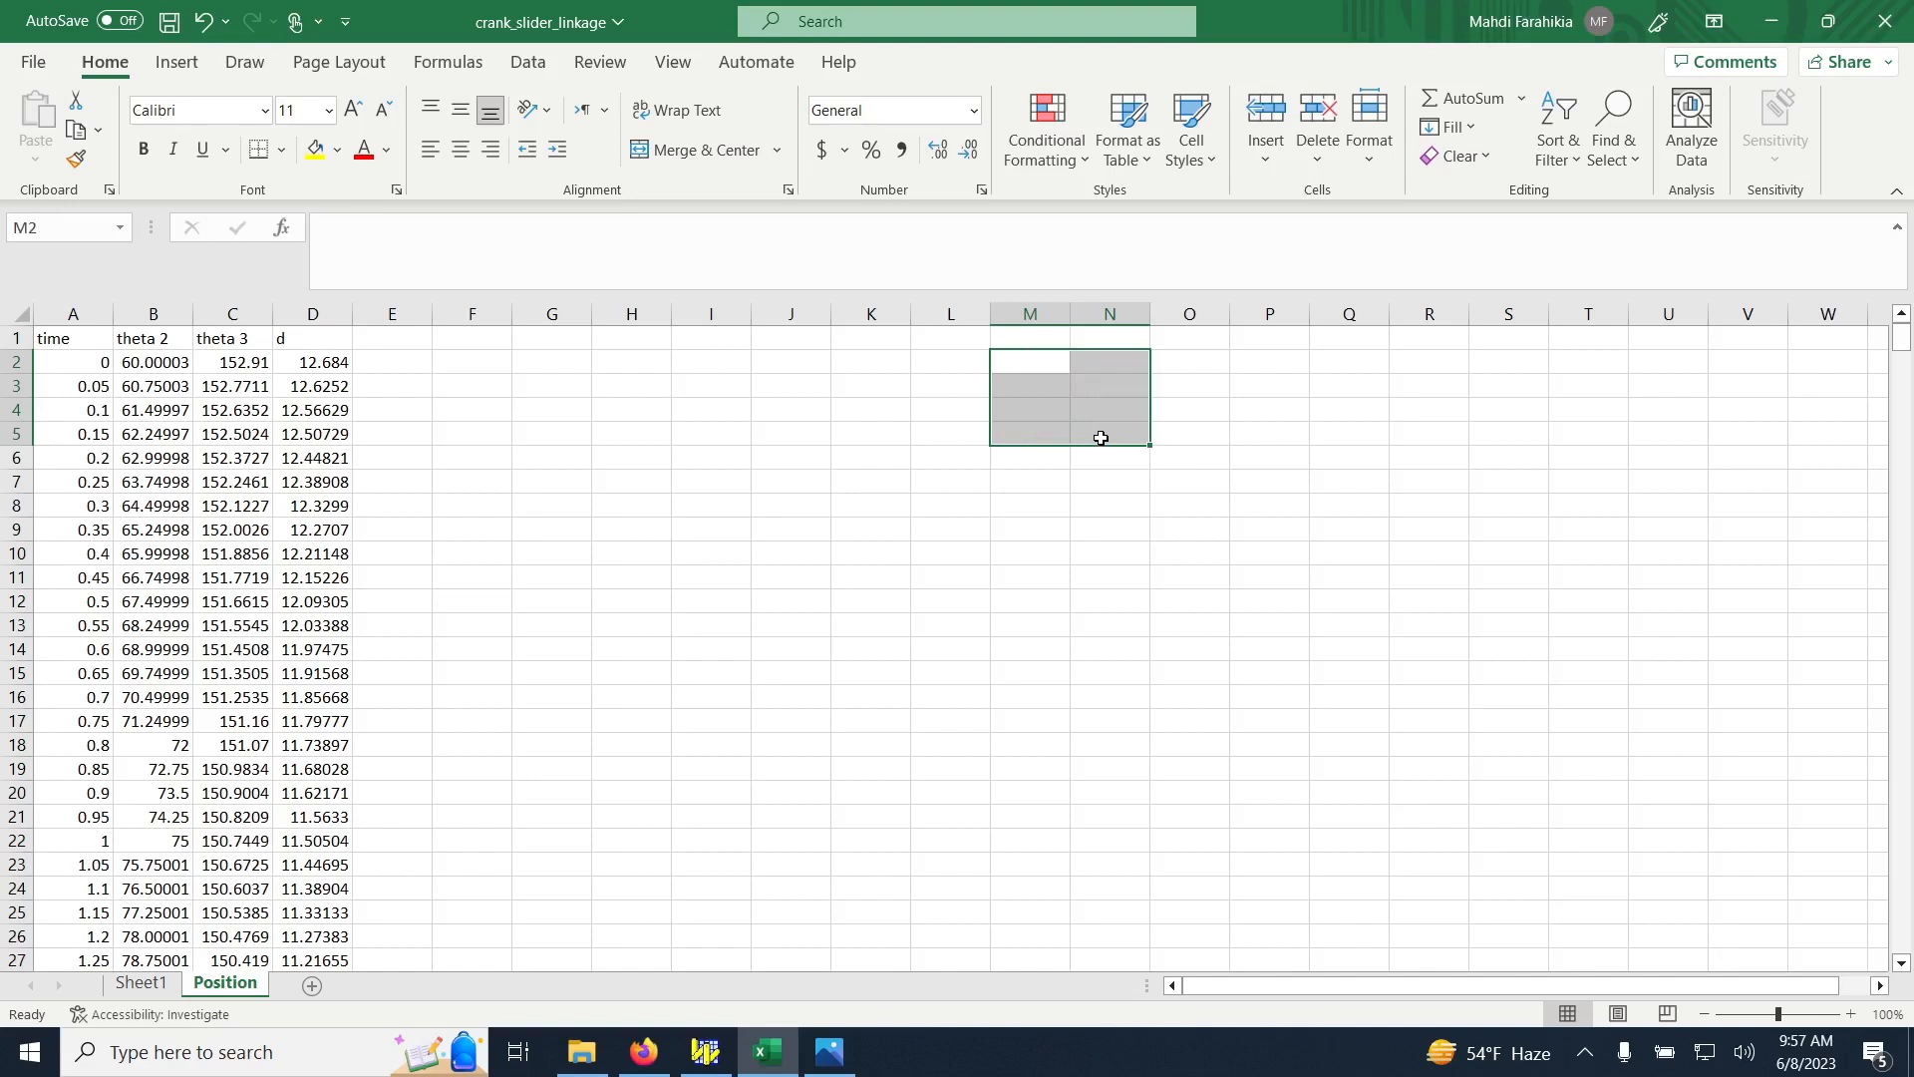
left_click(897, 529)
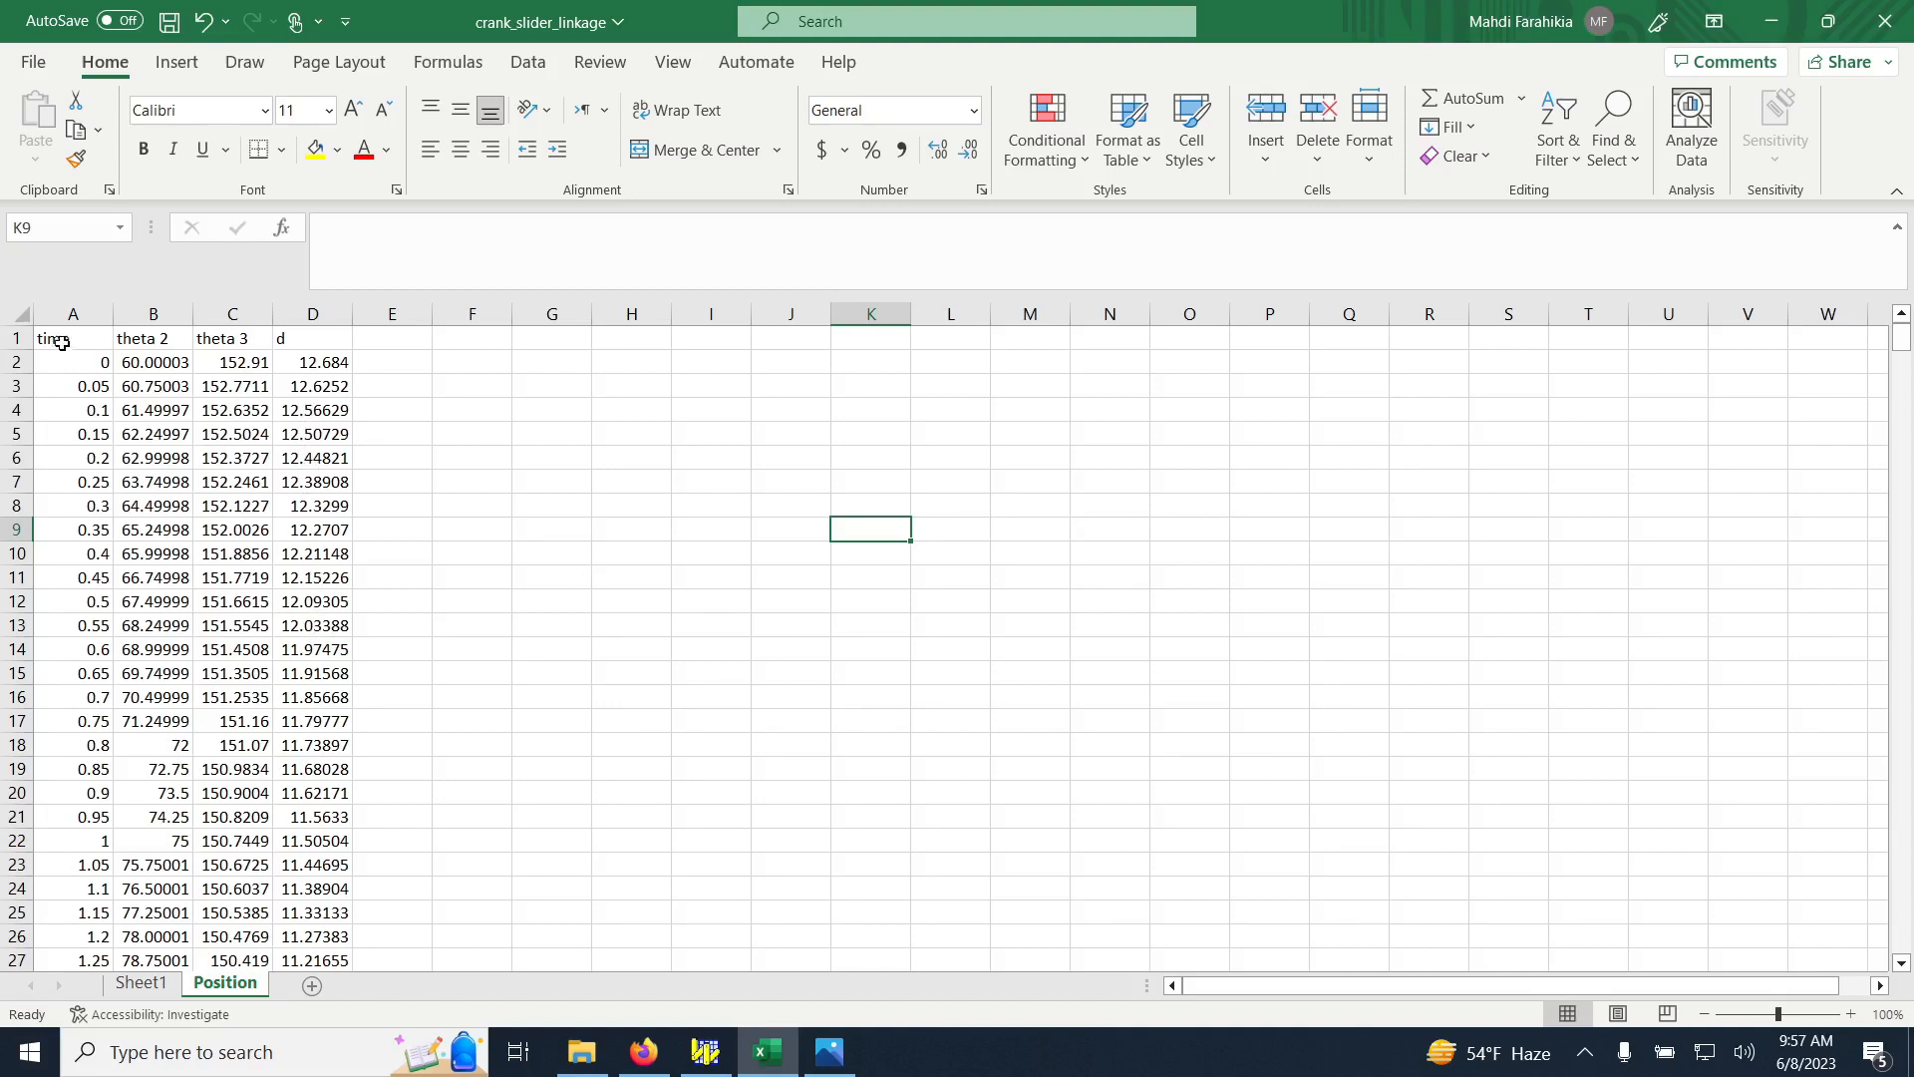
Check the position data down to its last row, and return to the time header in A1
left_click_drag(62, 342, 219, 388)
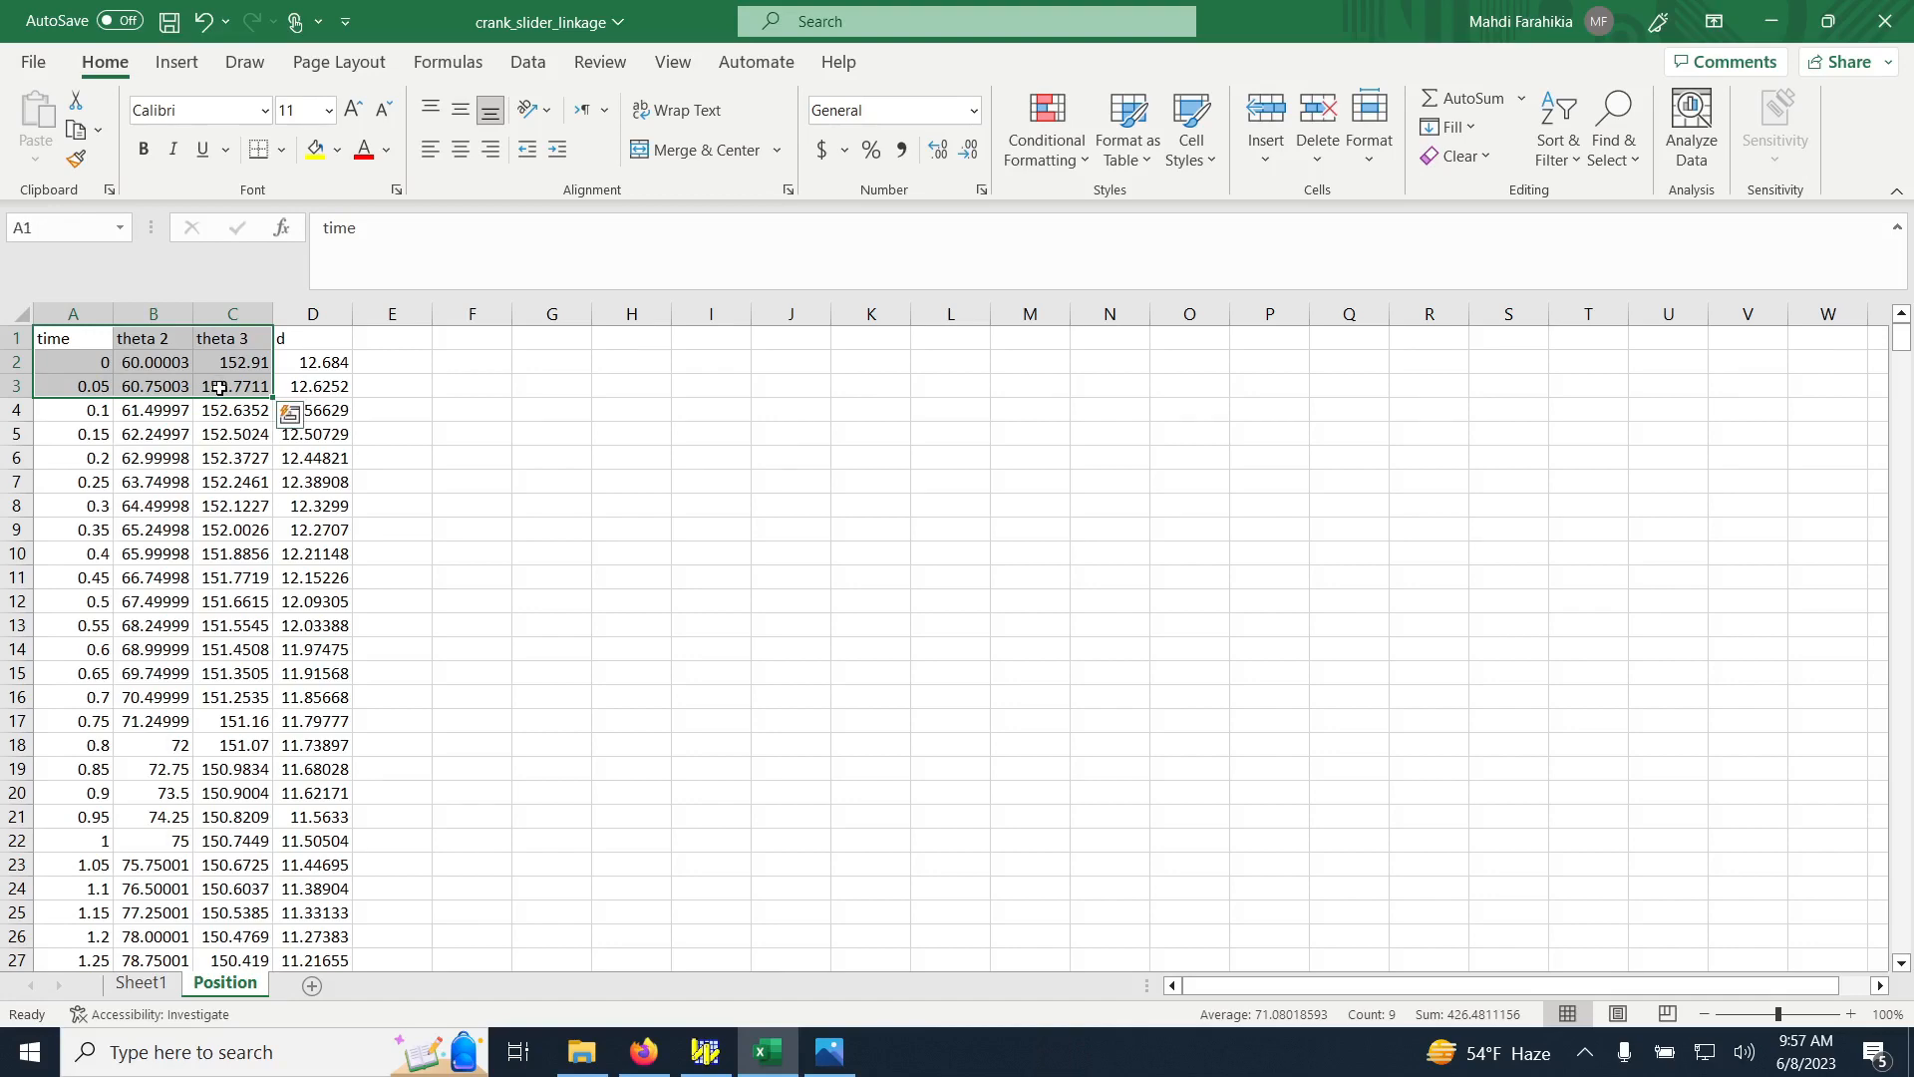
key("ctrl+Down")
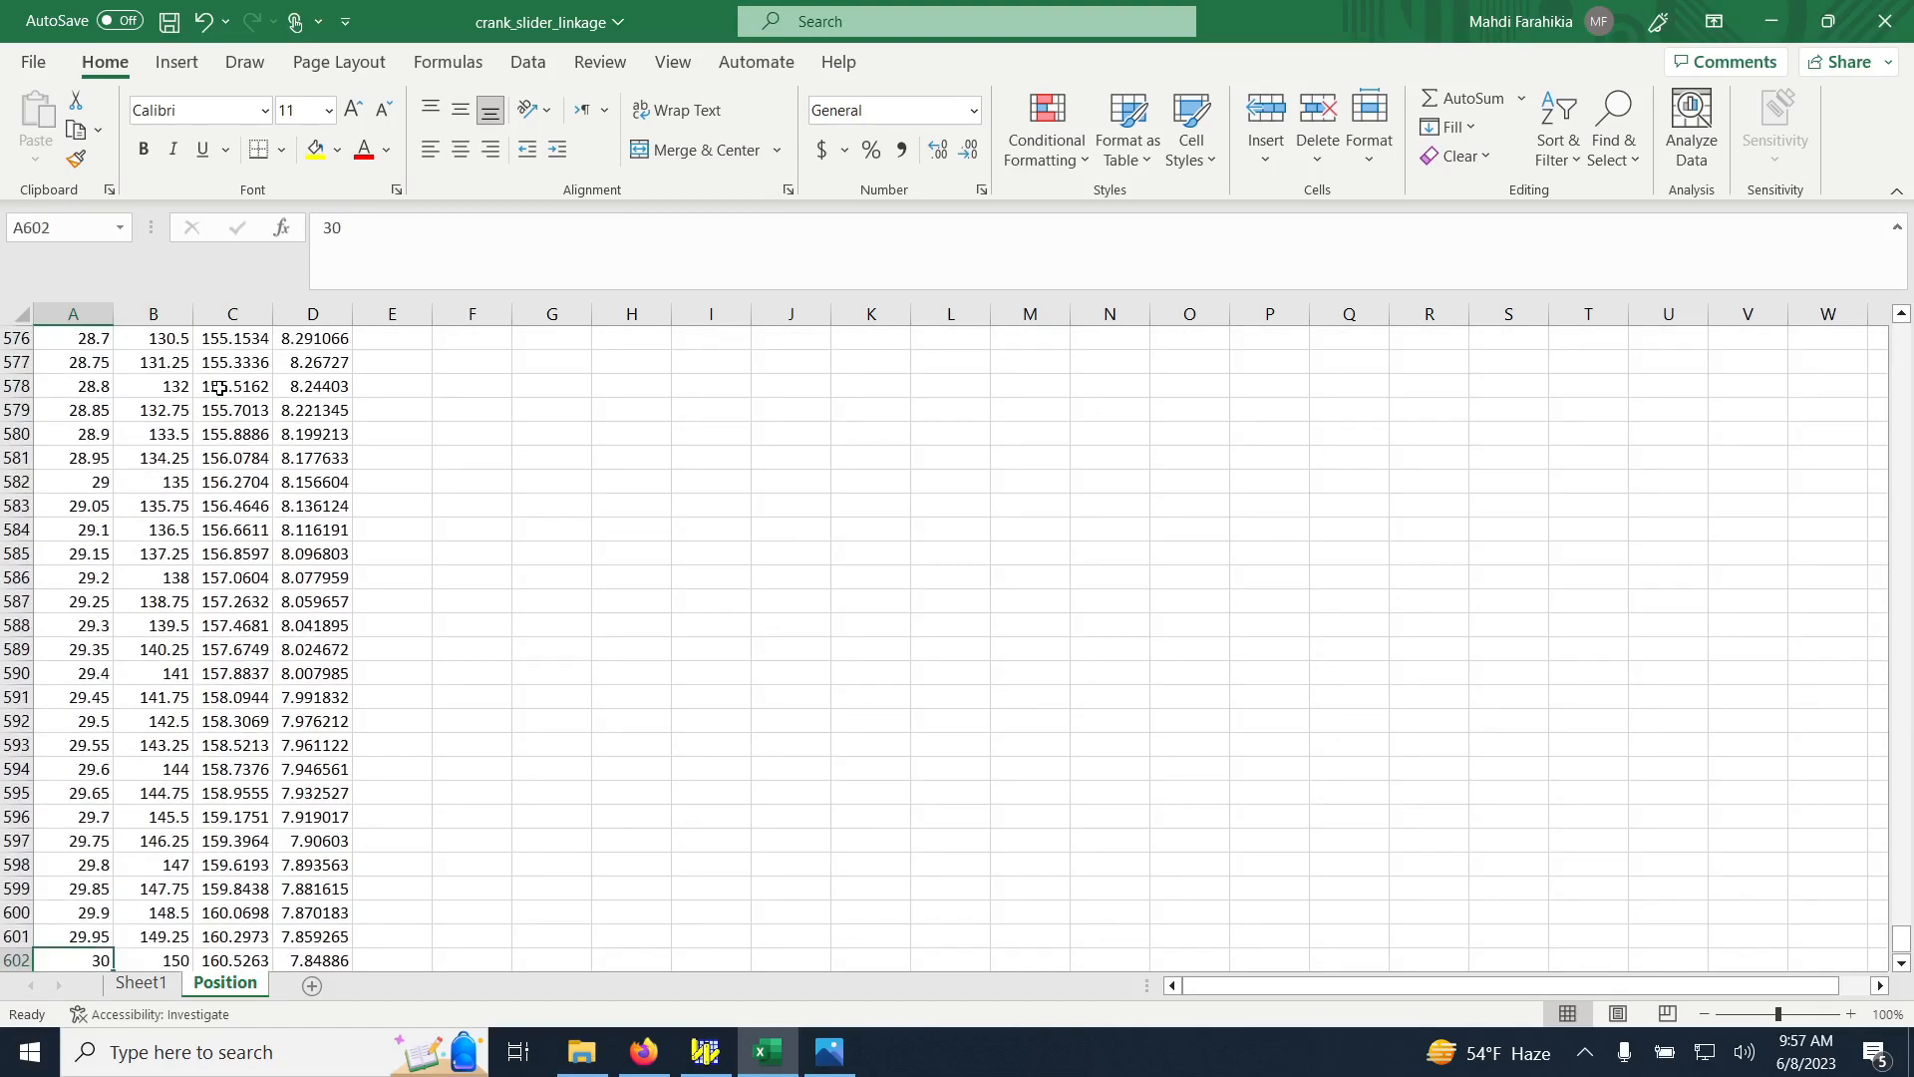
left_click_drag(1901, 940, 1881, 287)
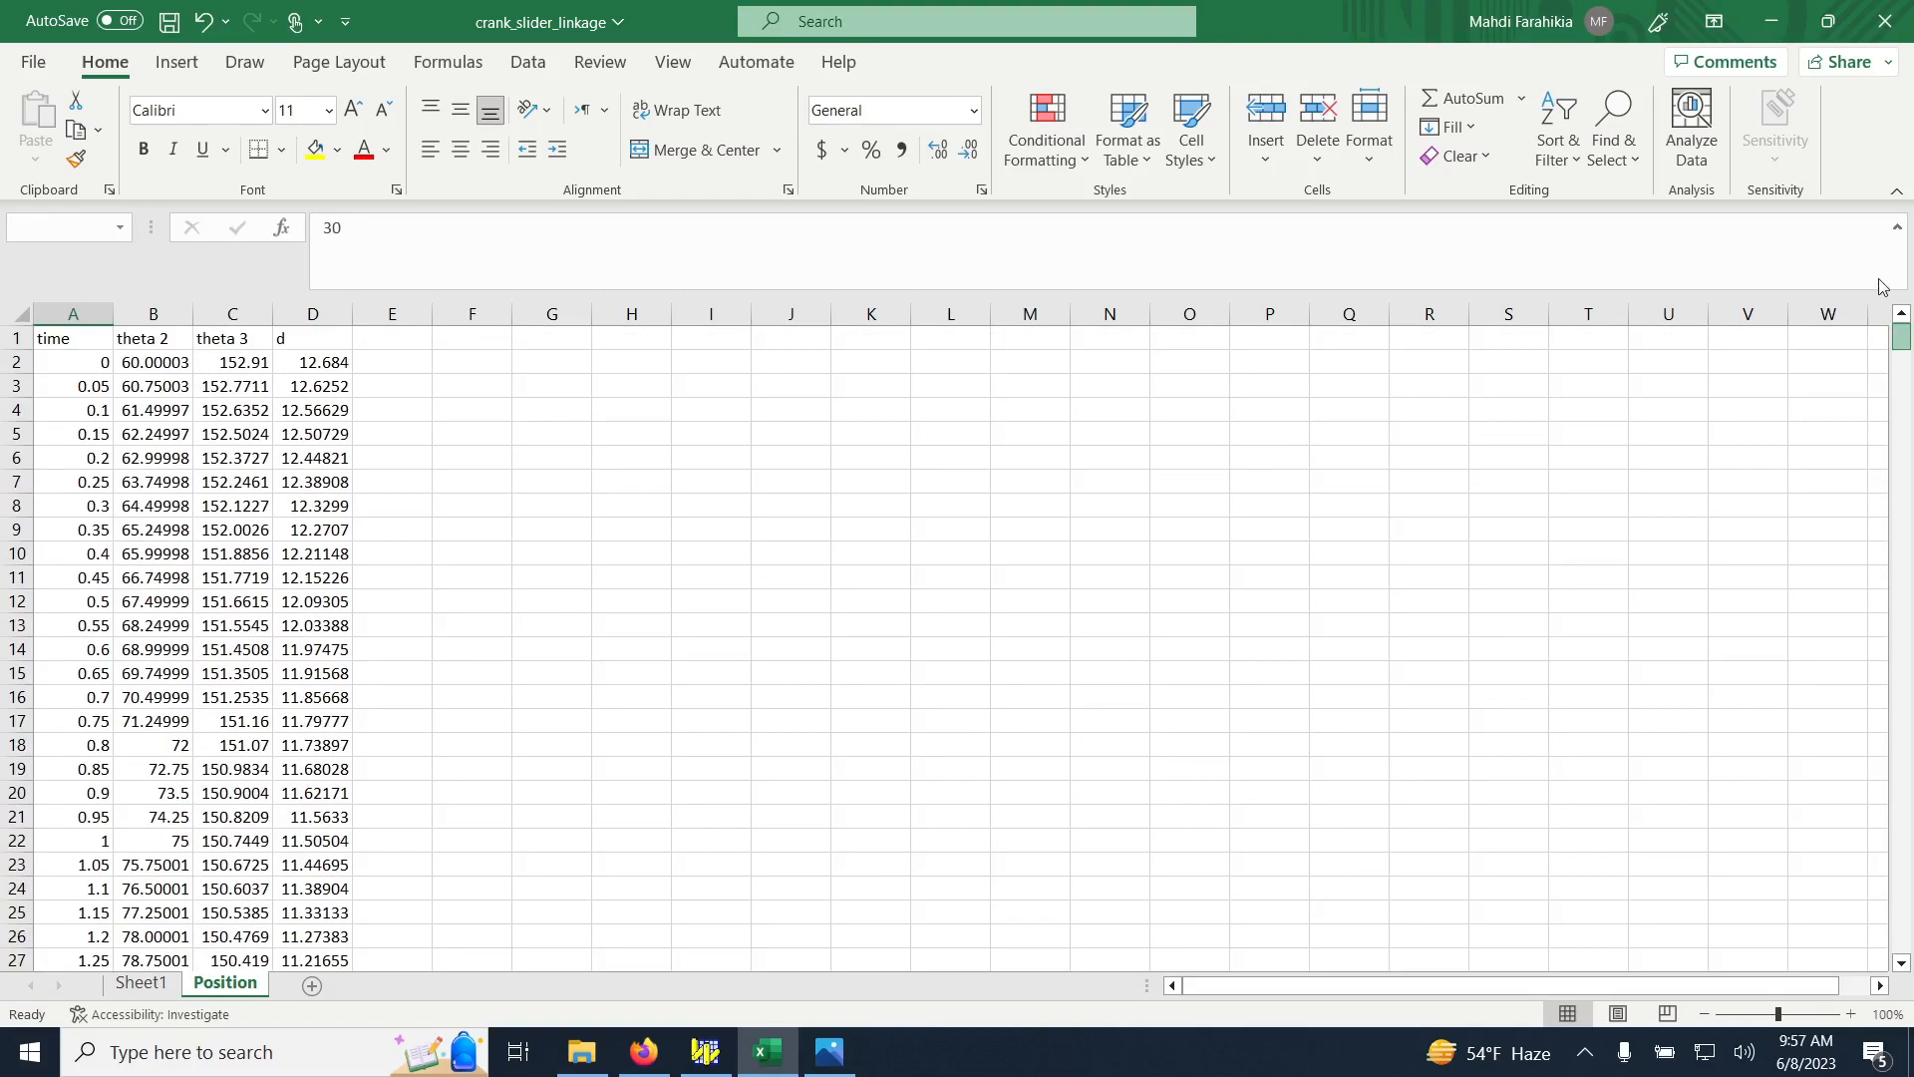
left_click(74, 332)
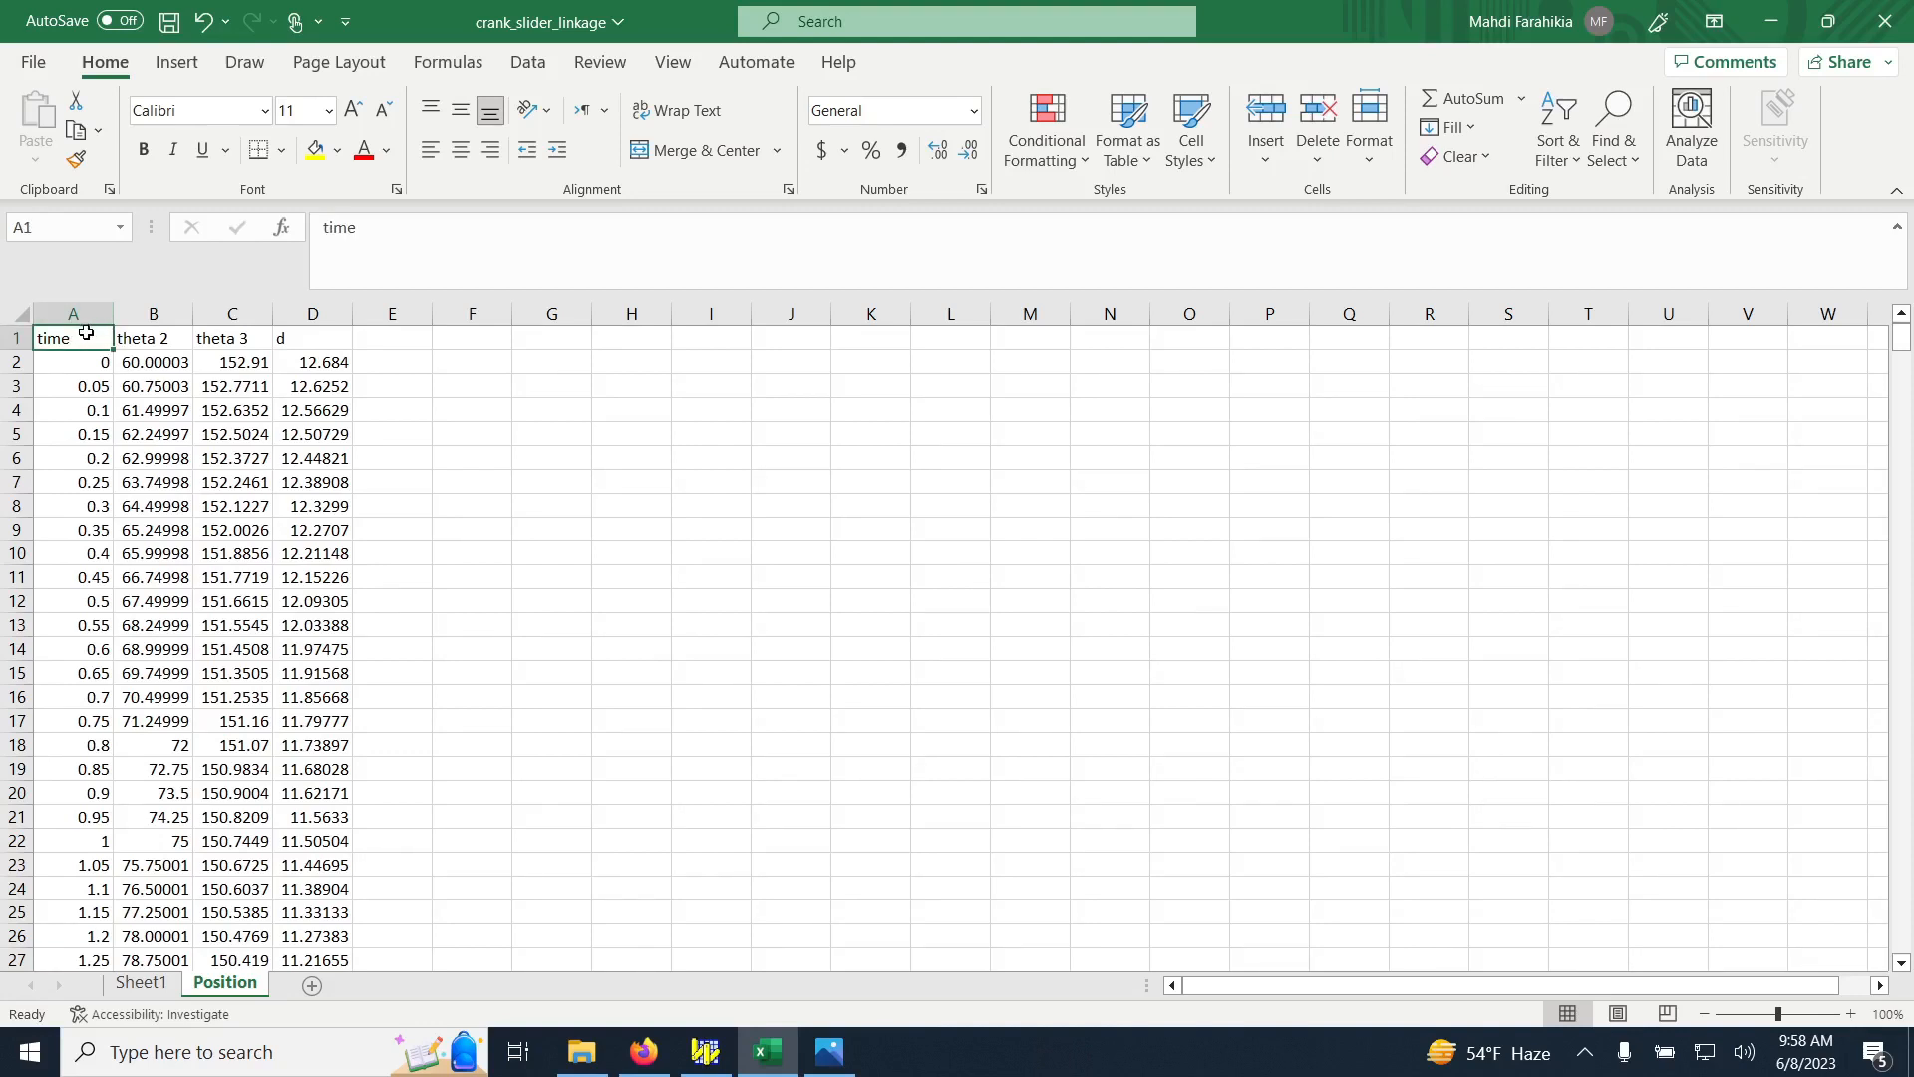
Insert a scatter chart with lines from the time, theta 2 and theta 3 data in A1:C602, and enlarge it beside the data
left_click_drag(86, 331, 204, 339)
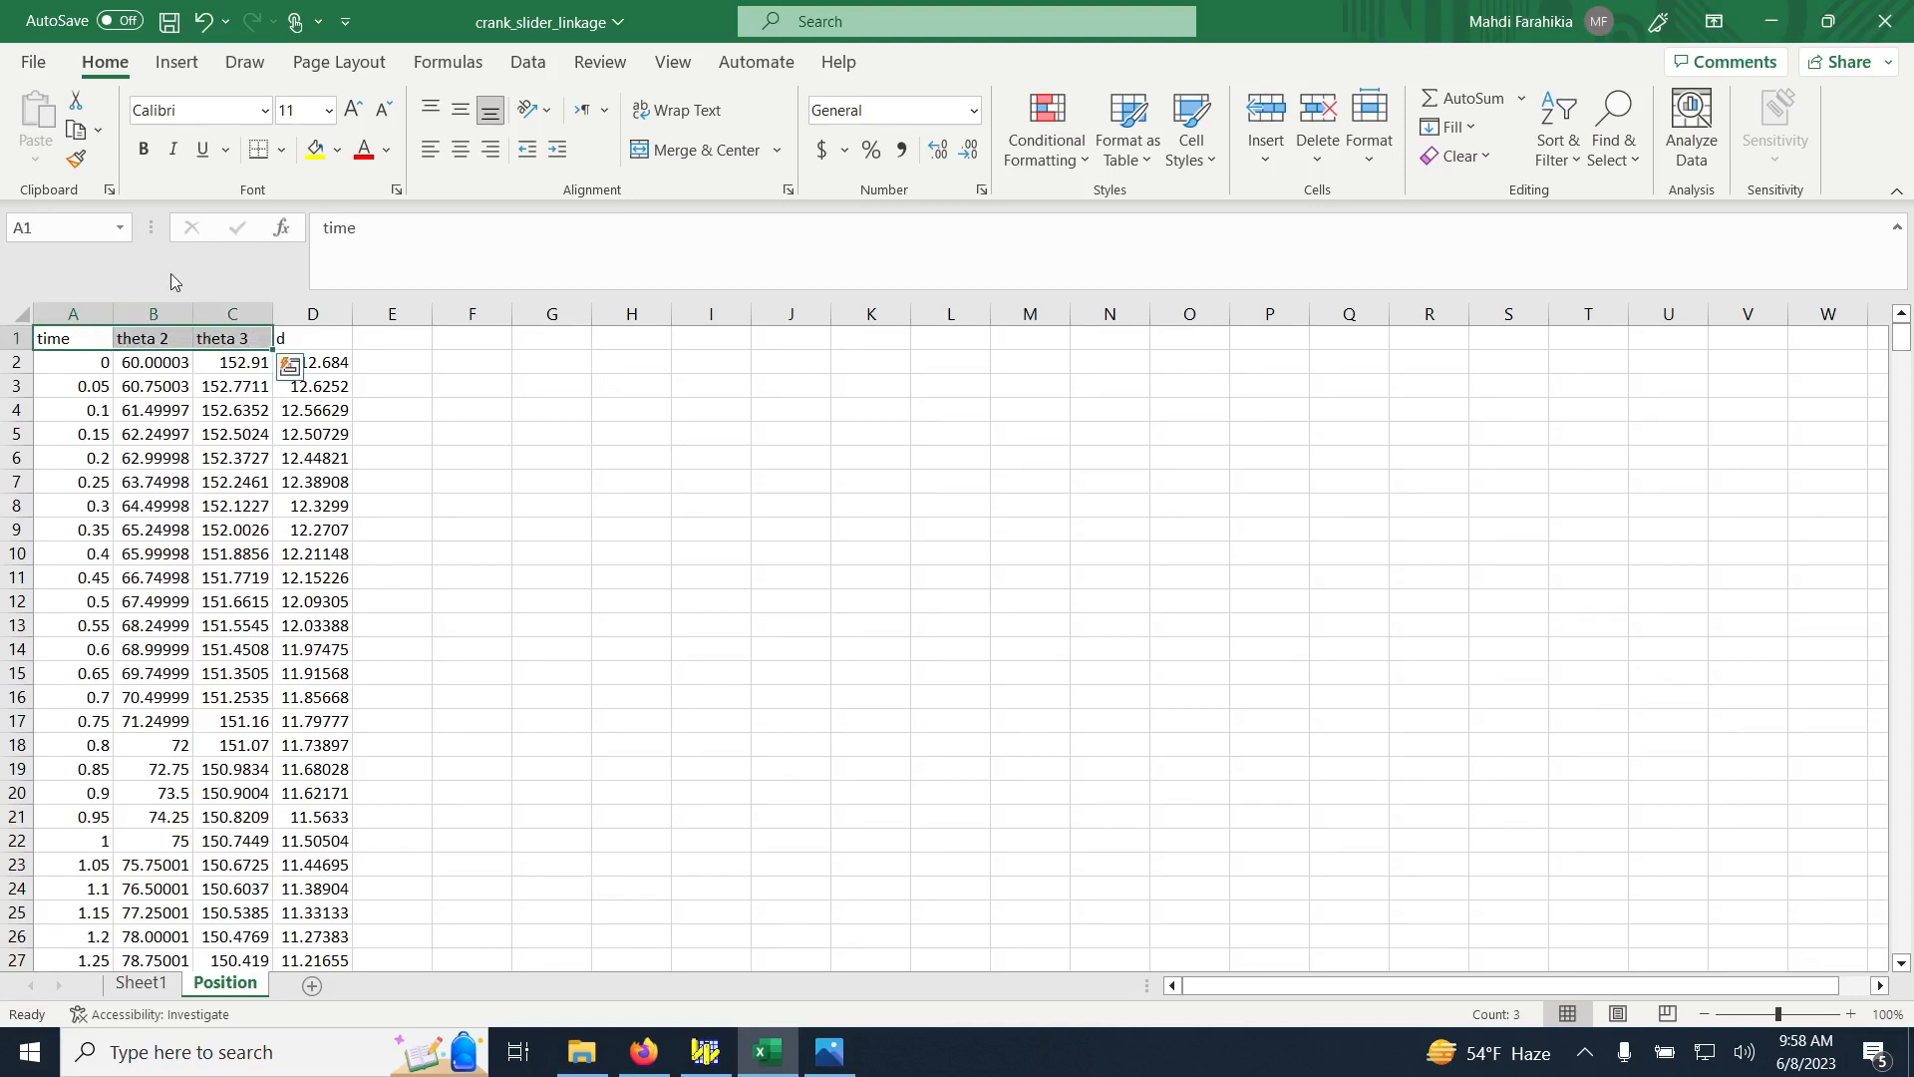
key("ctrl+shift+Down")
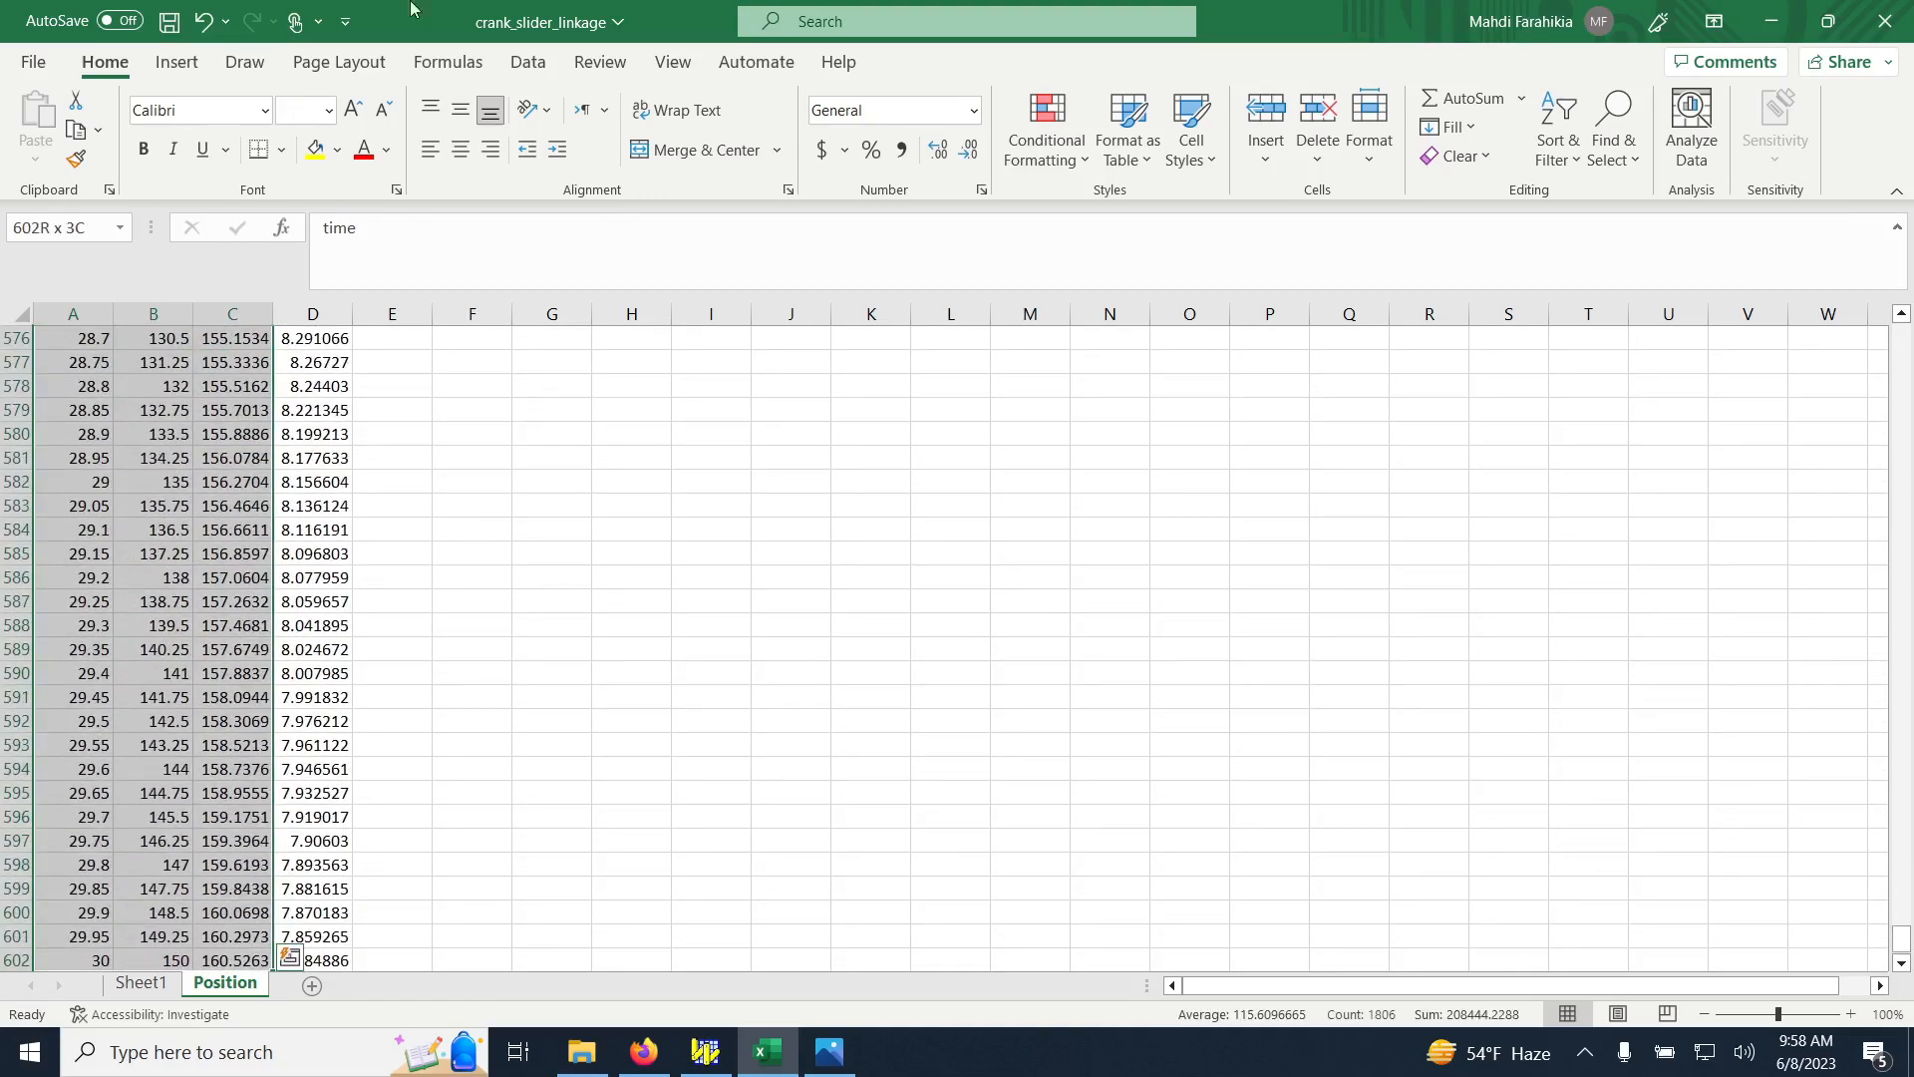
left_click_drag(1901, 940, 1901, 337)
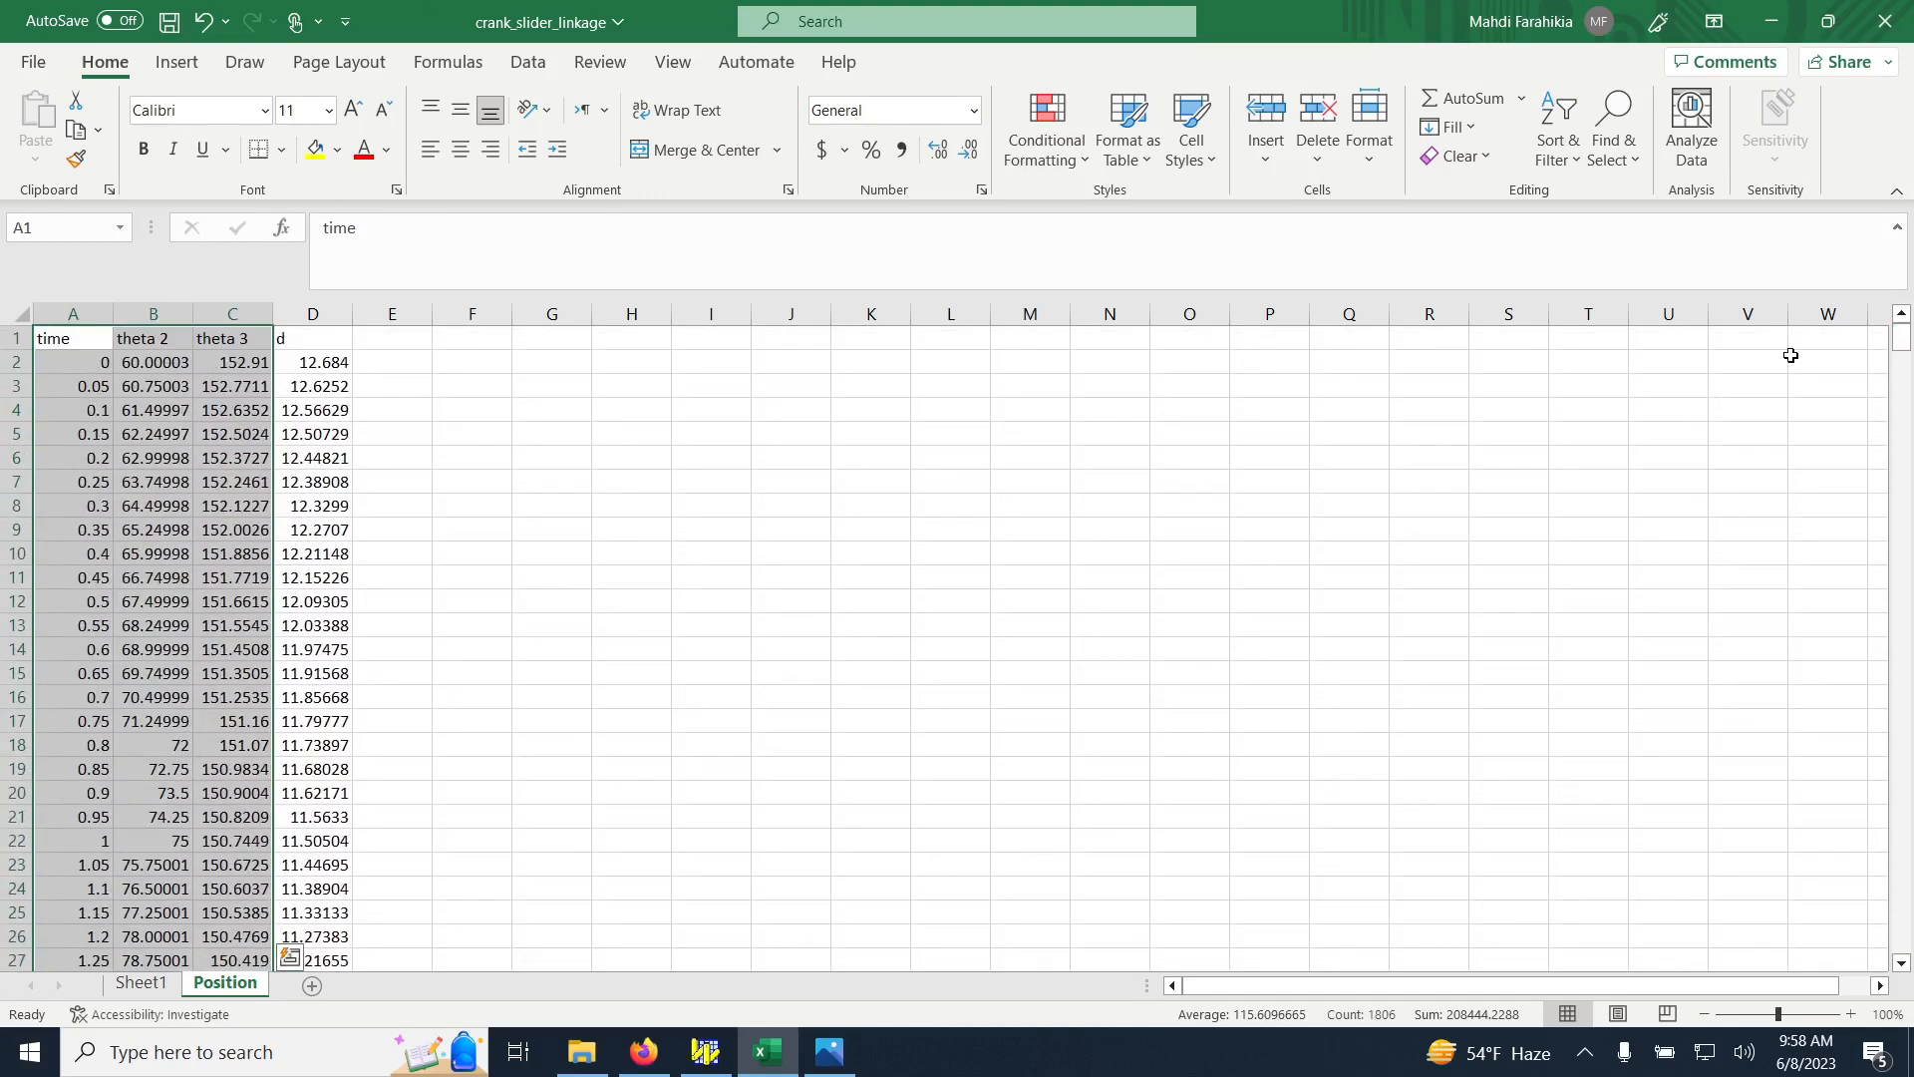
left_click(185, 66)
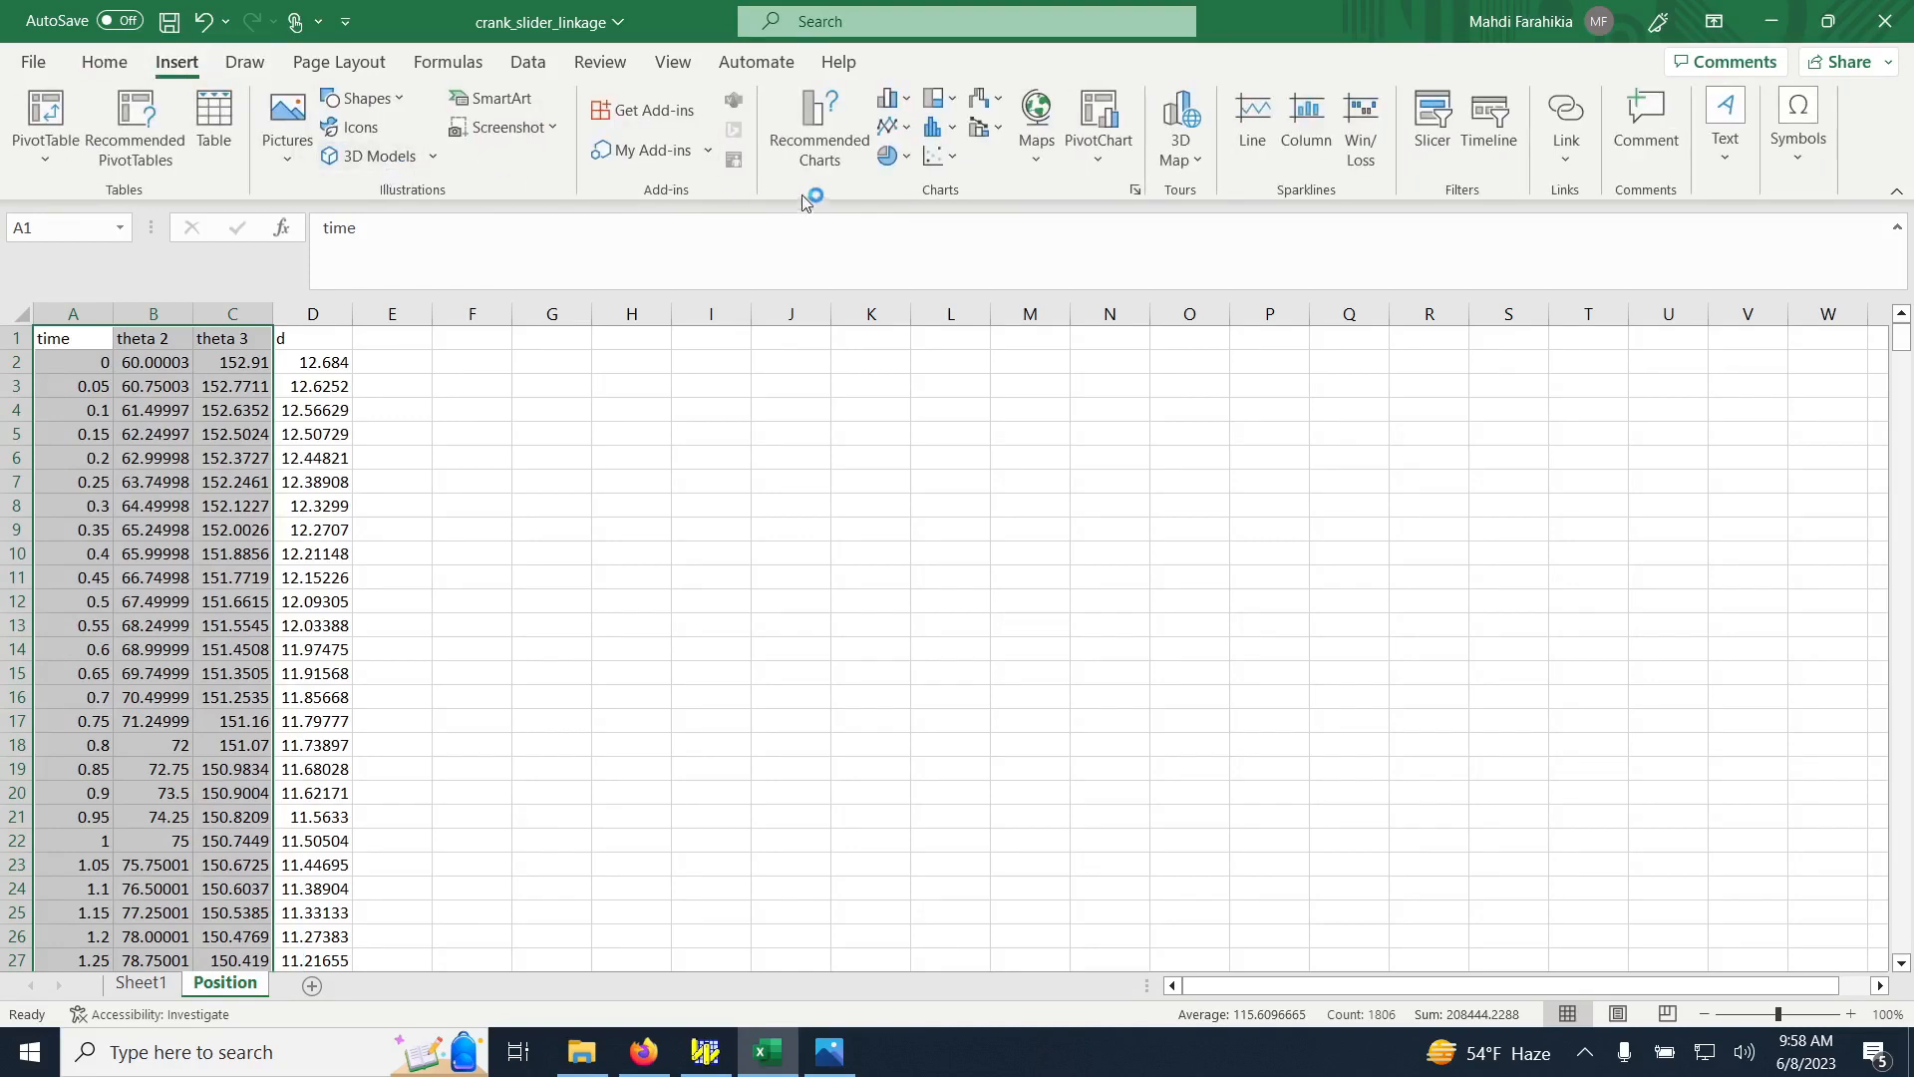
left_click(941, 157)
left_click(1093, 245)
left_click_drag(1160, 492, 1014, 365)
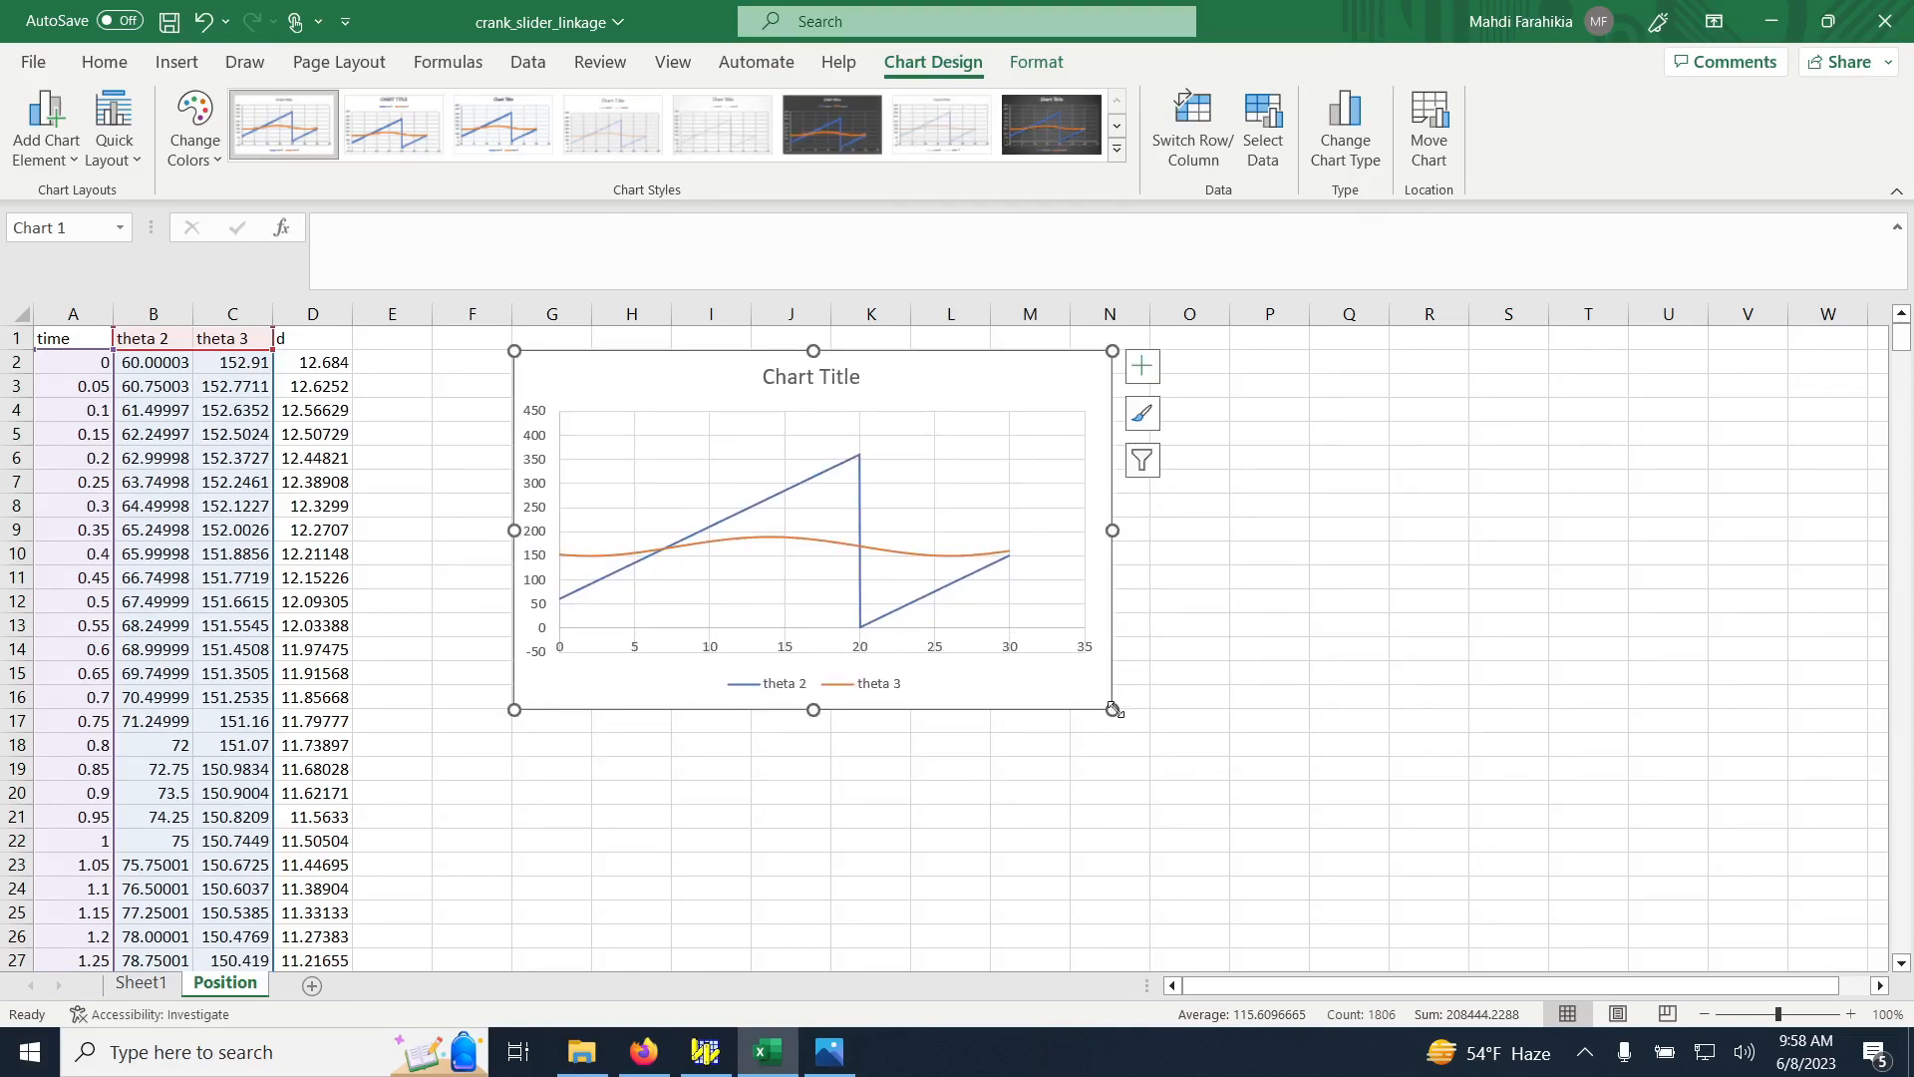
left_click_drag(1113, 709, 1392, 808)
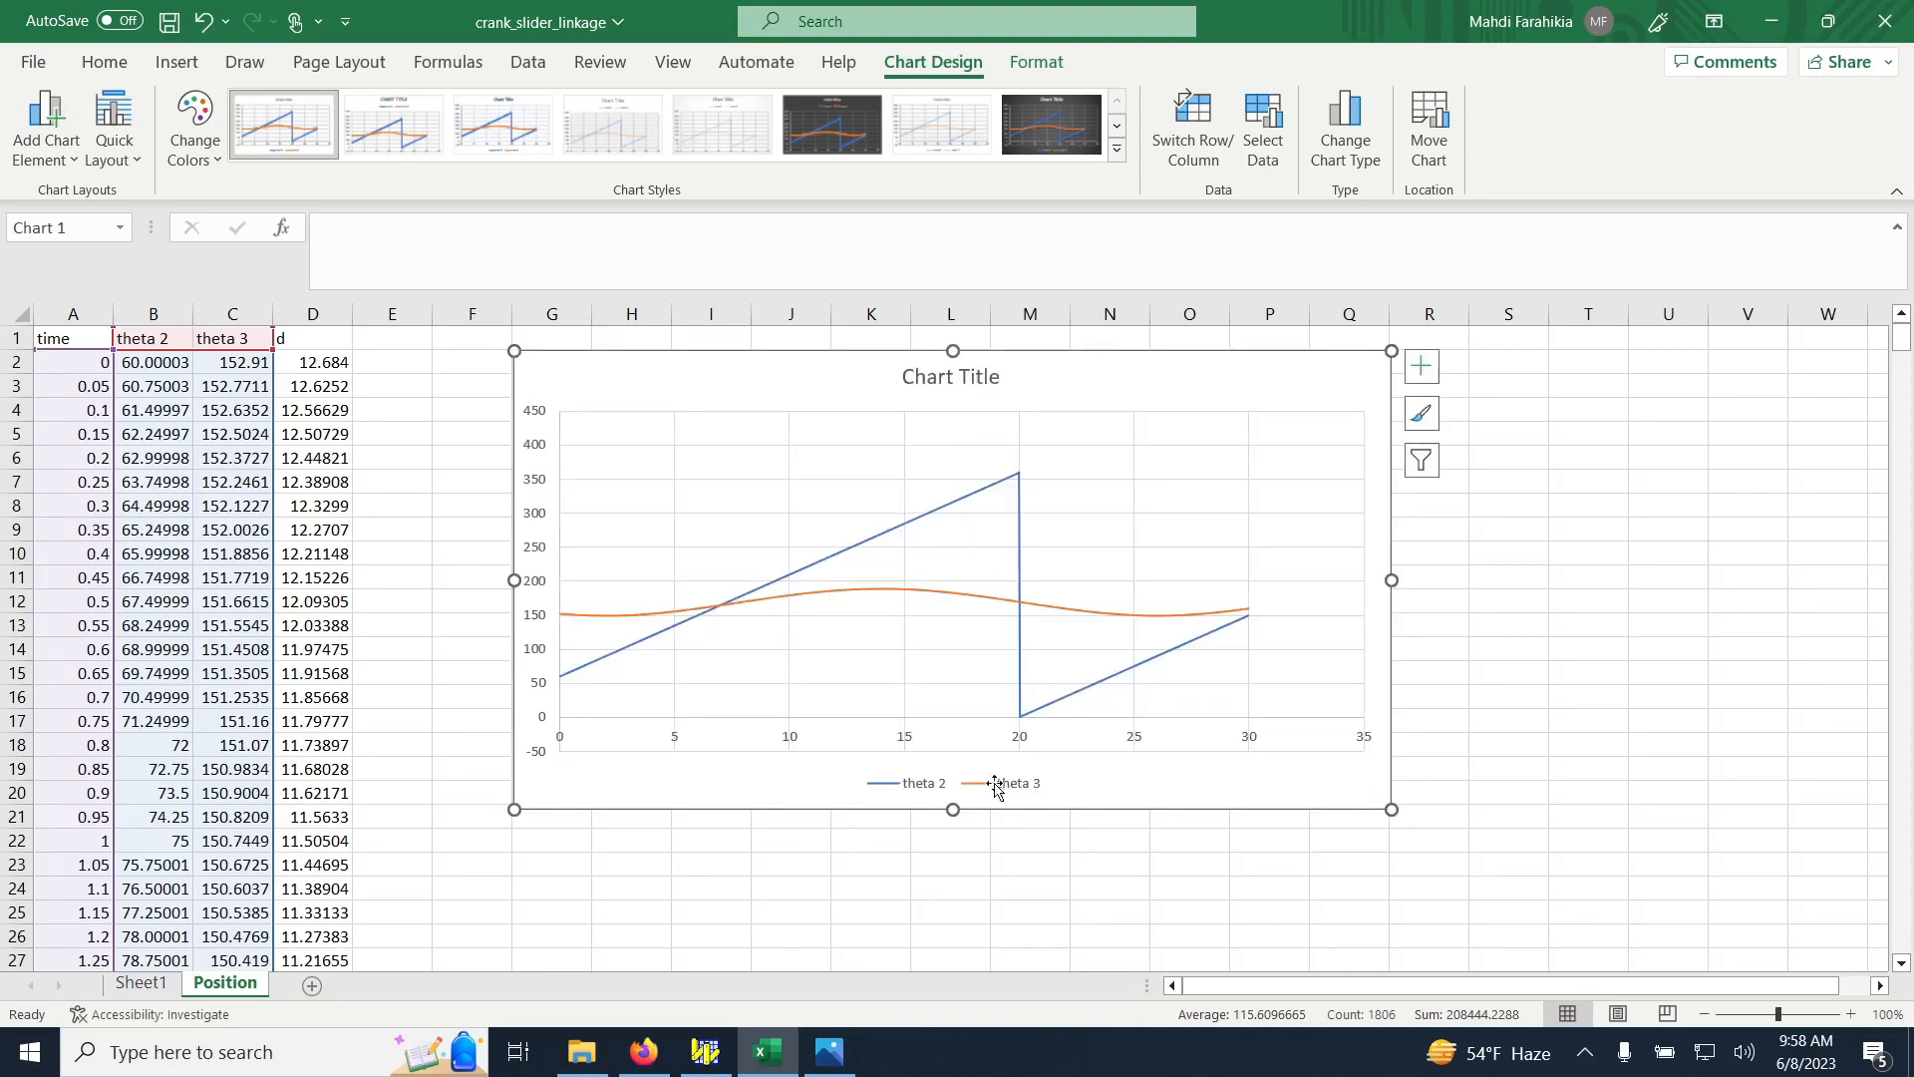
Change the chart title to "Position"
double_click(965, 381)
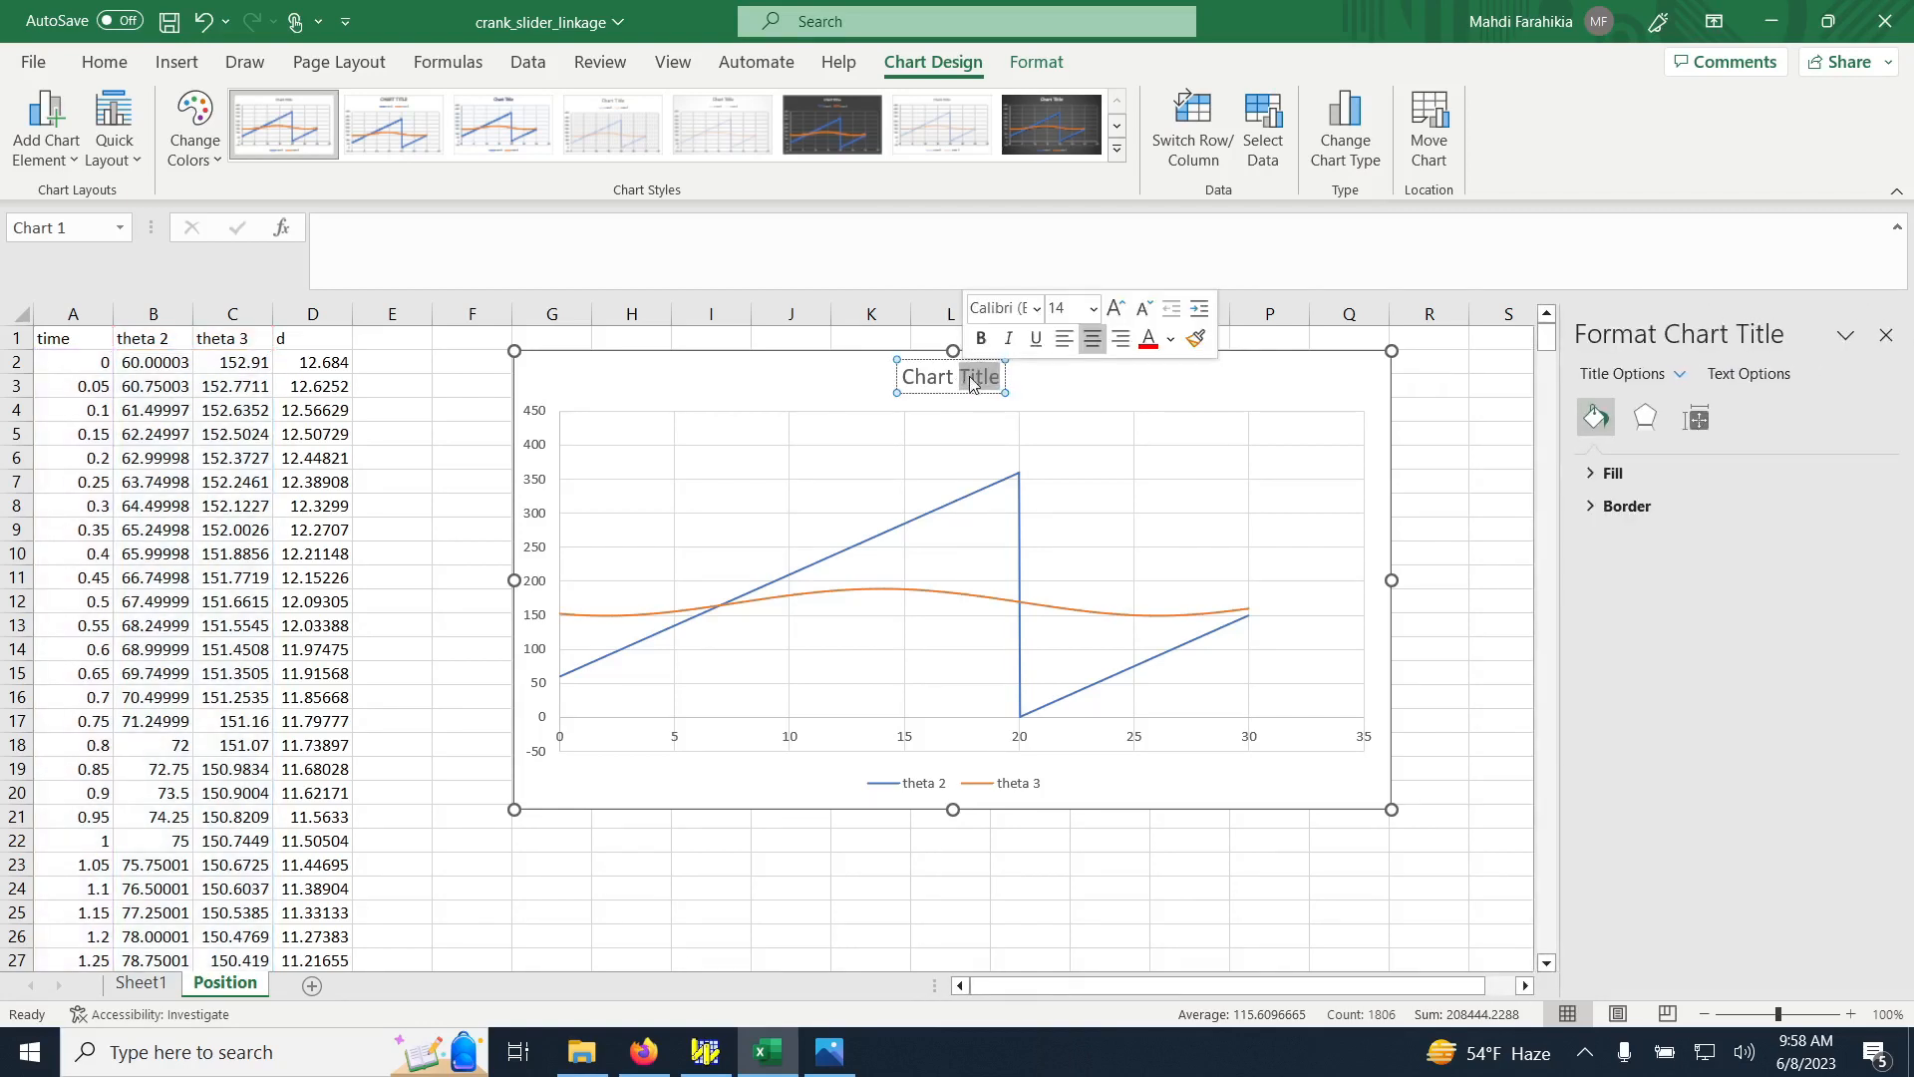
left_click(958, 384)
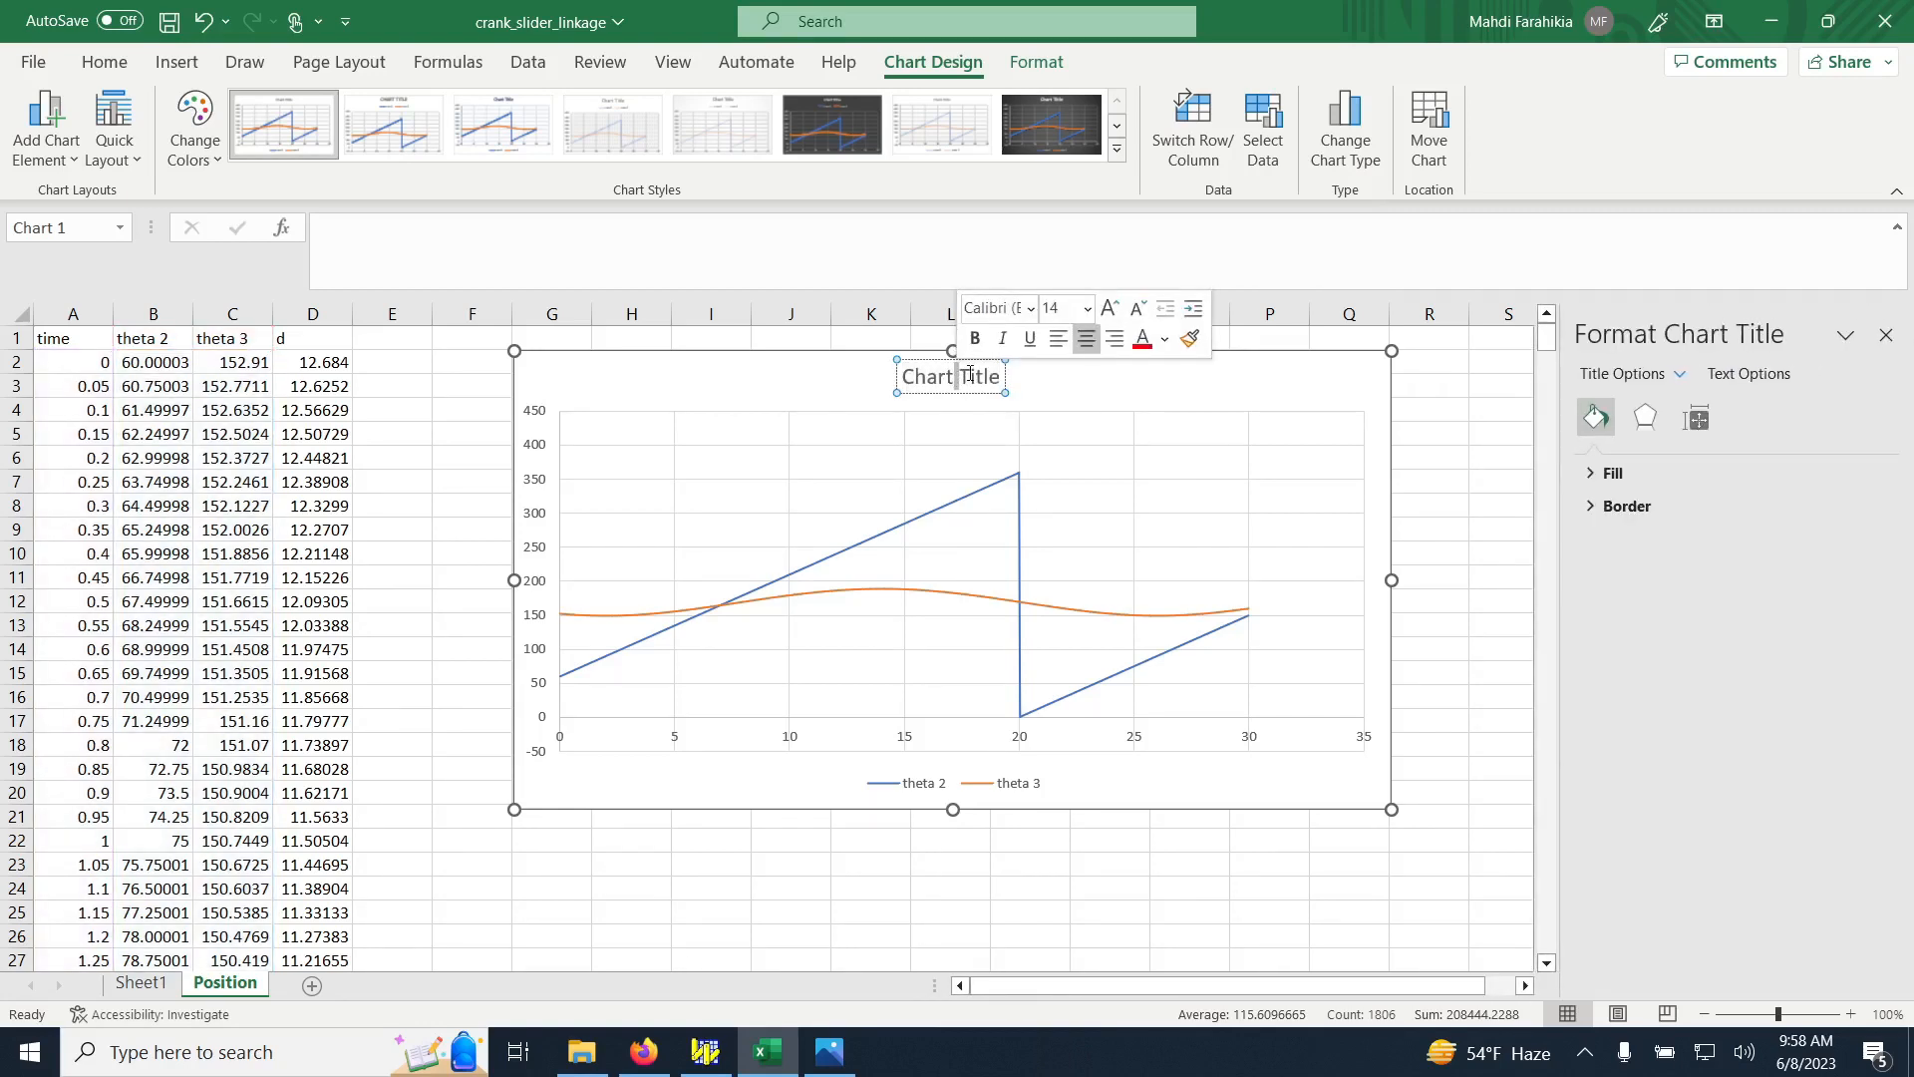
triple_click(970, 377)
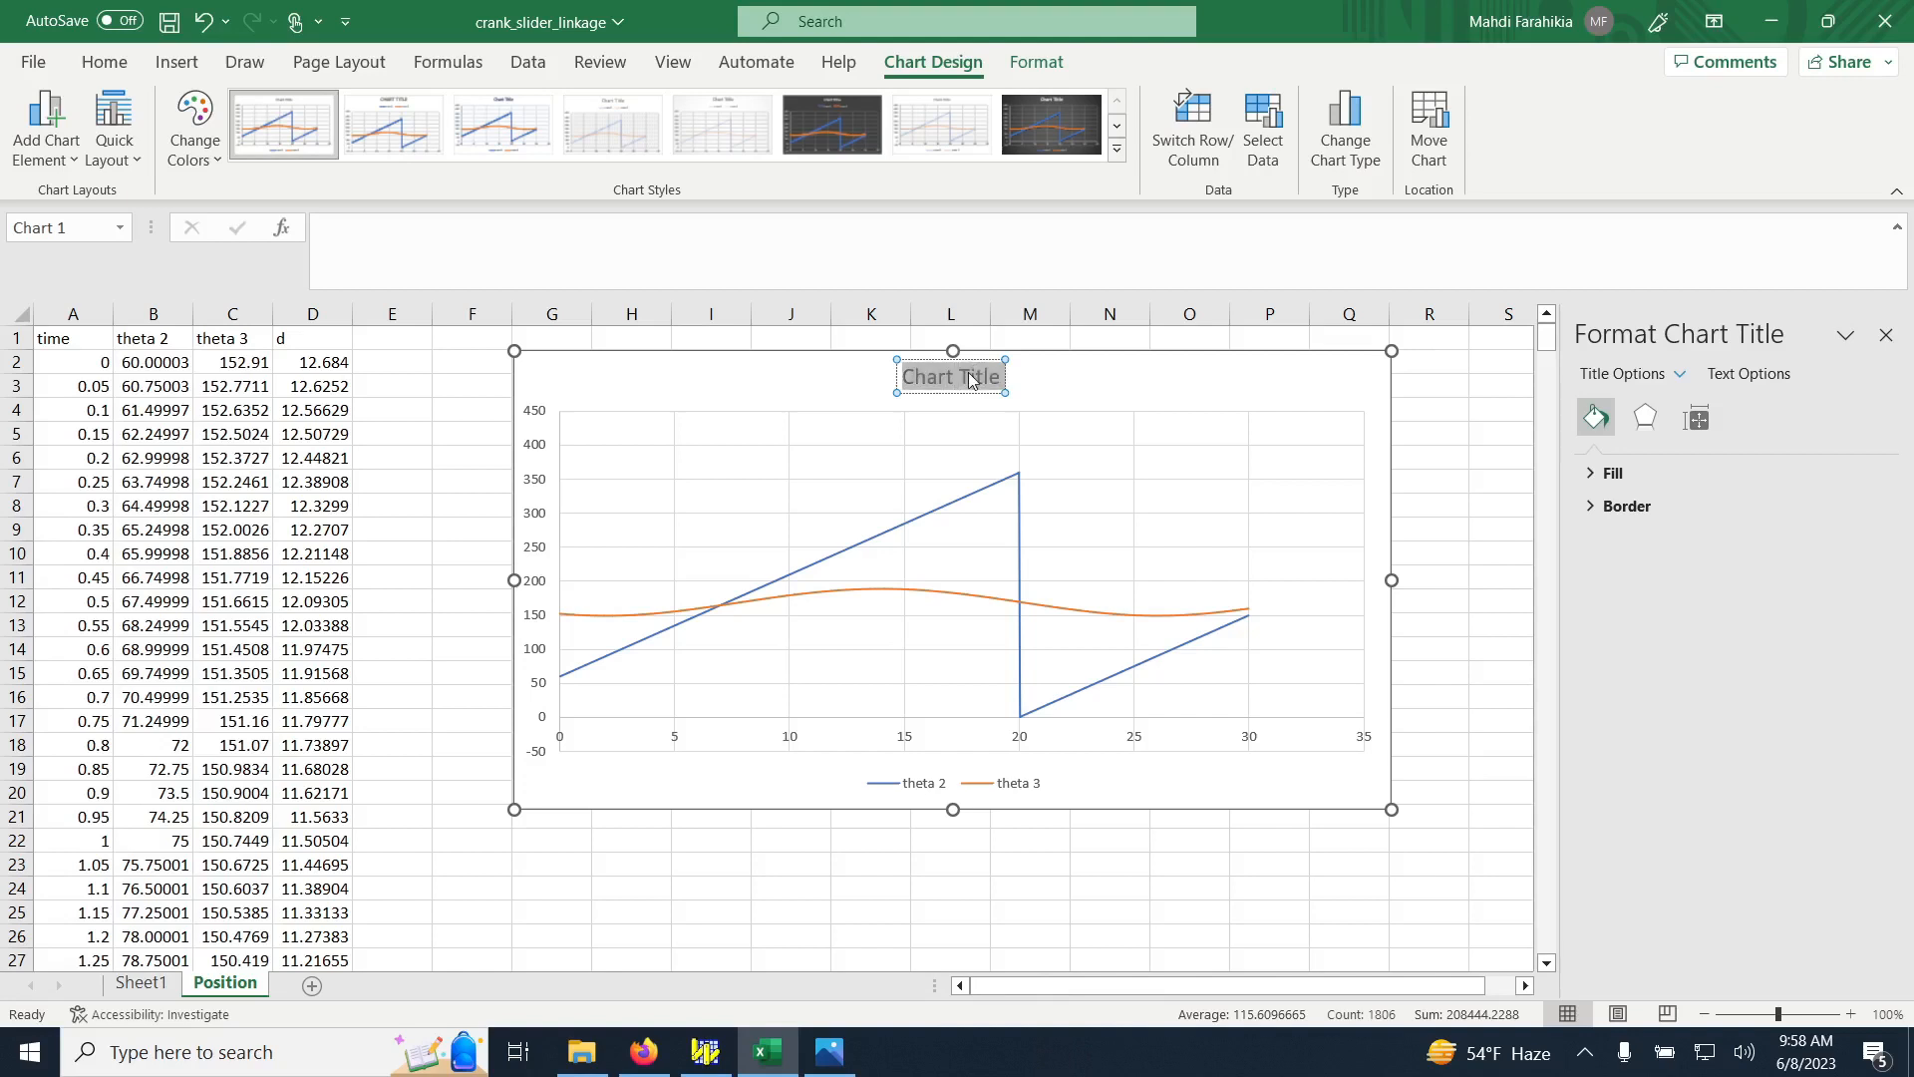
type("Position")
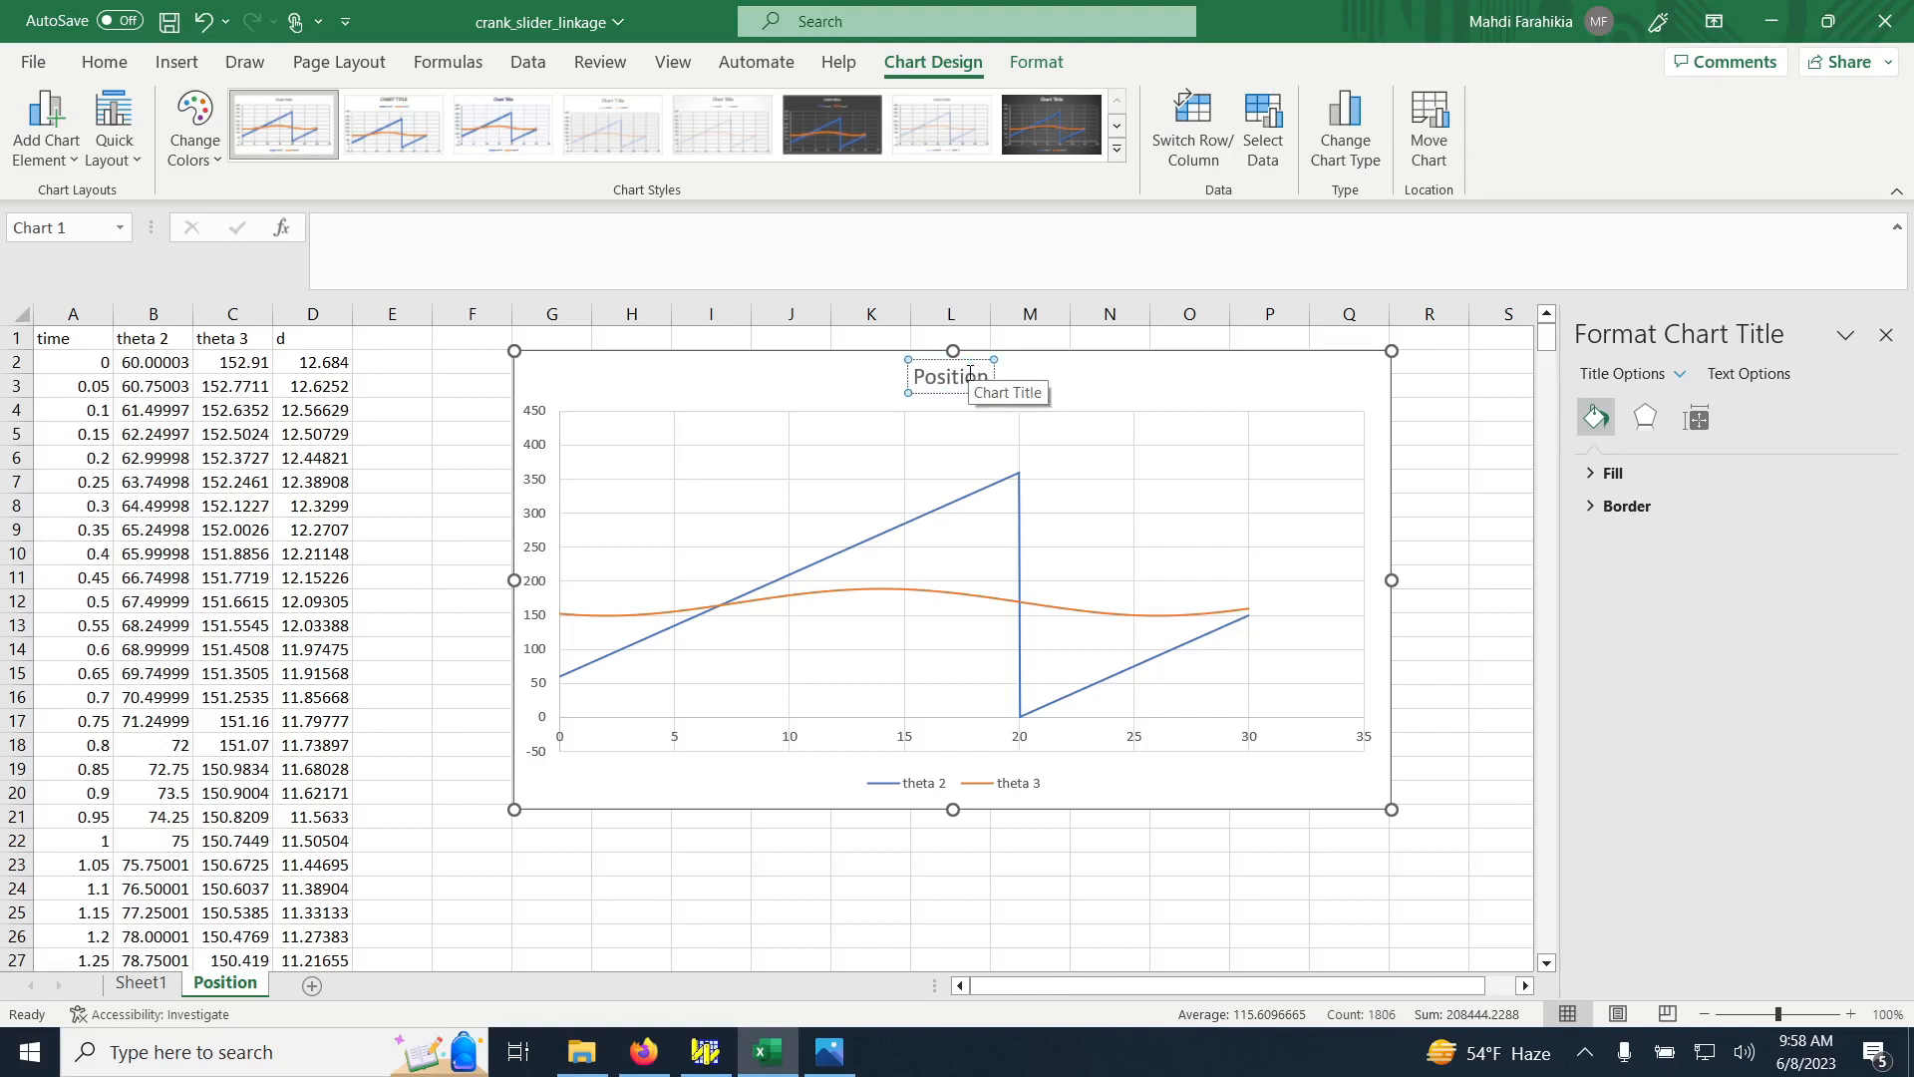
left_click(941, 791)
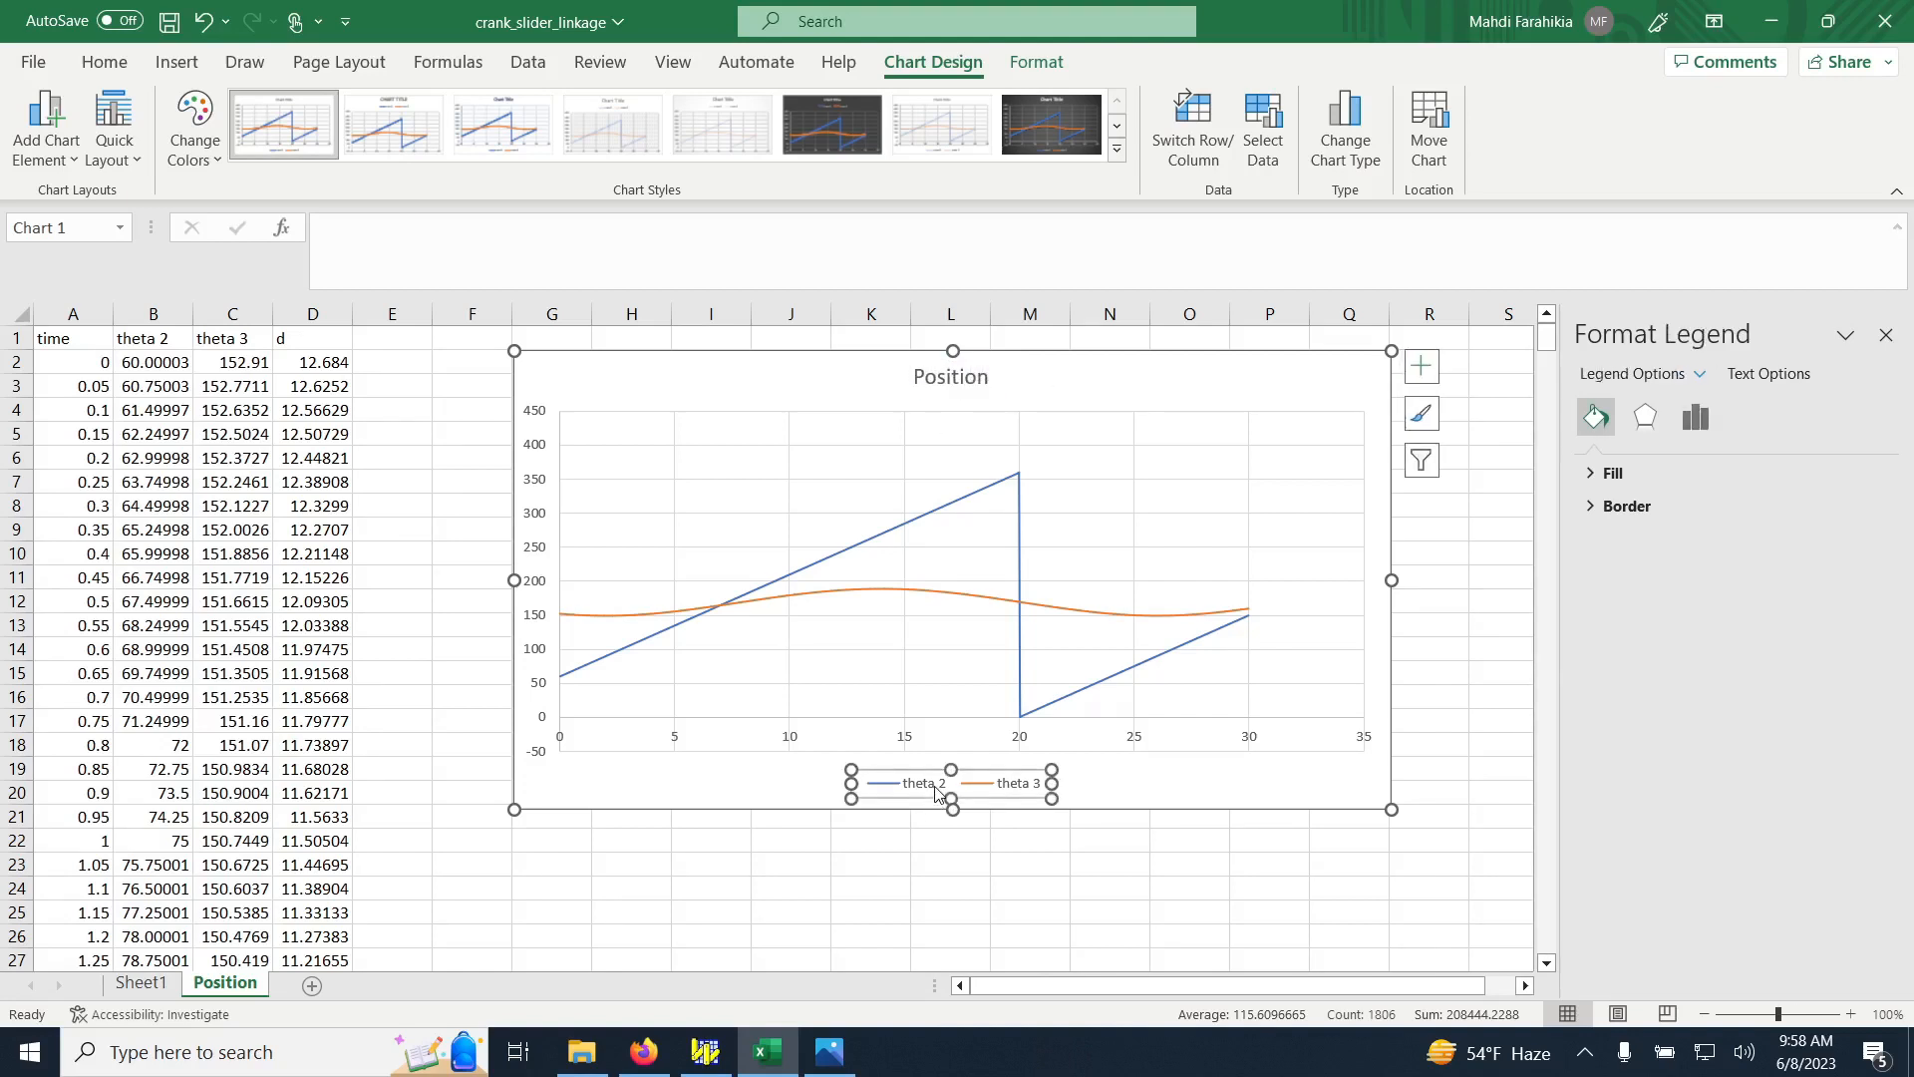
left_click(1694, 422)
left_click(1645, 419)
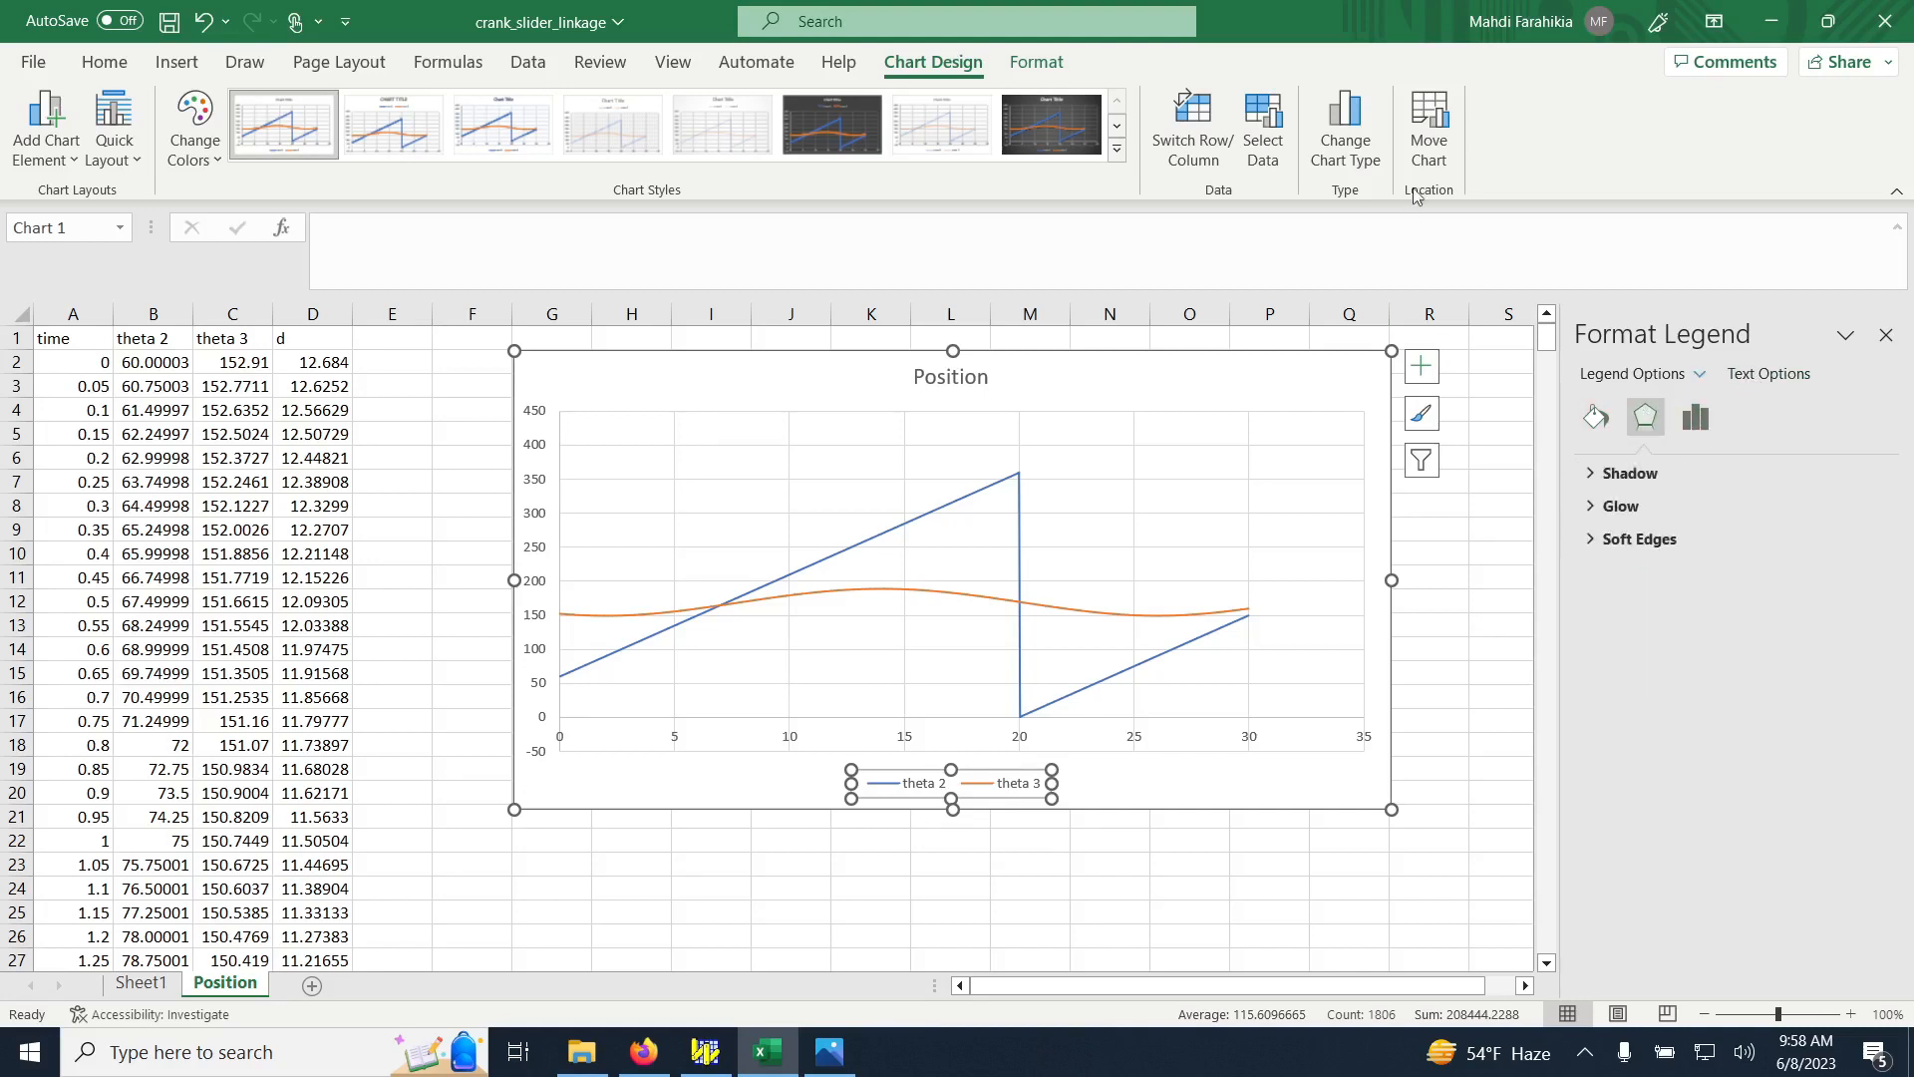
left_click(1000, 787)
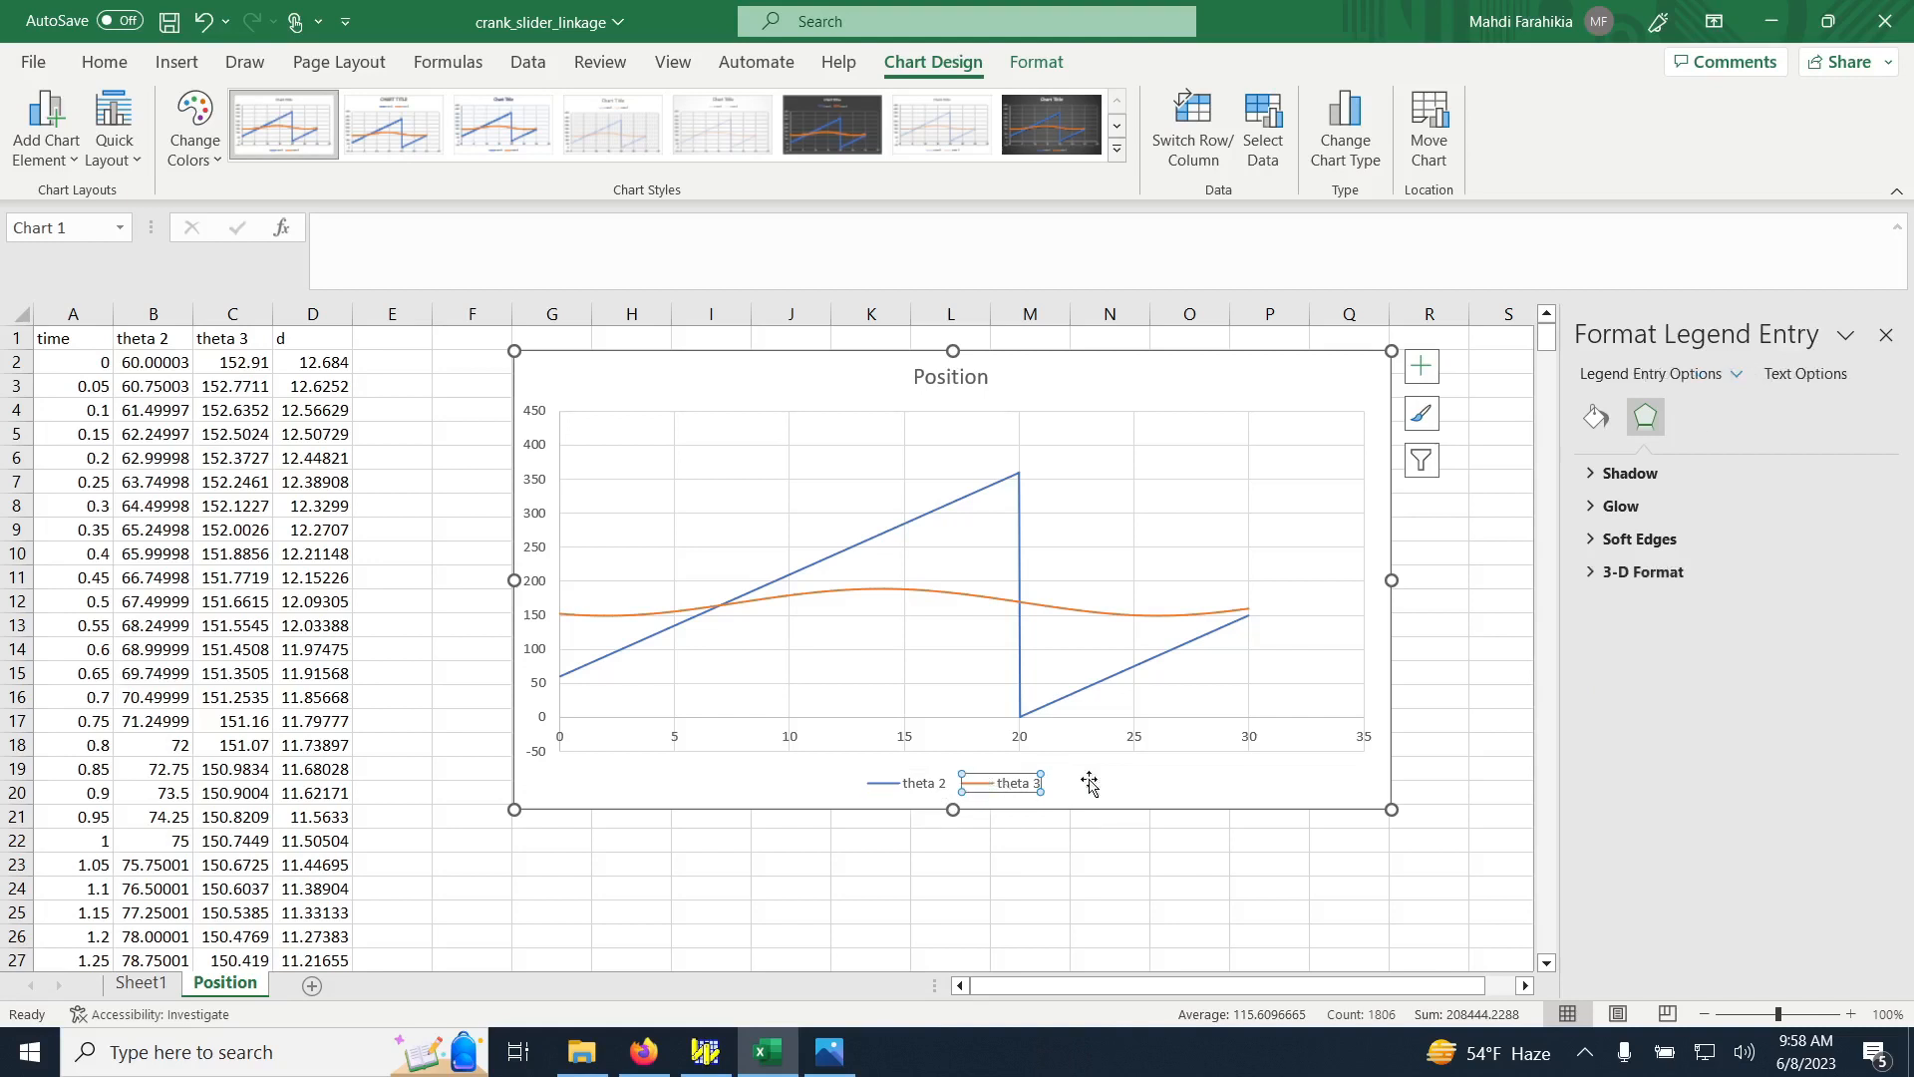
left_click(1806, 374)
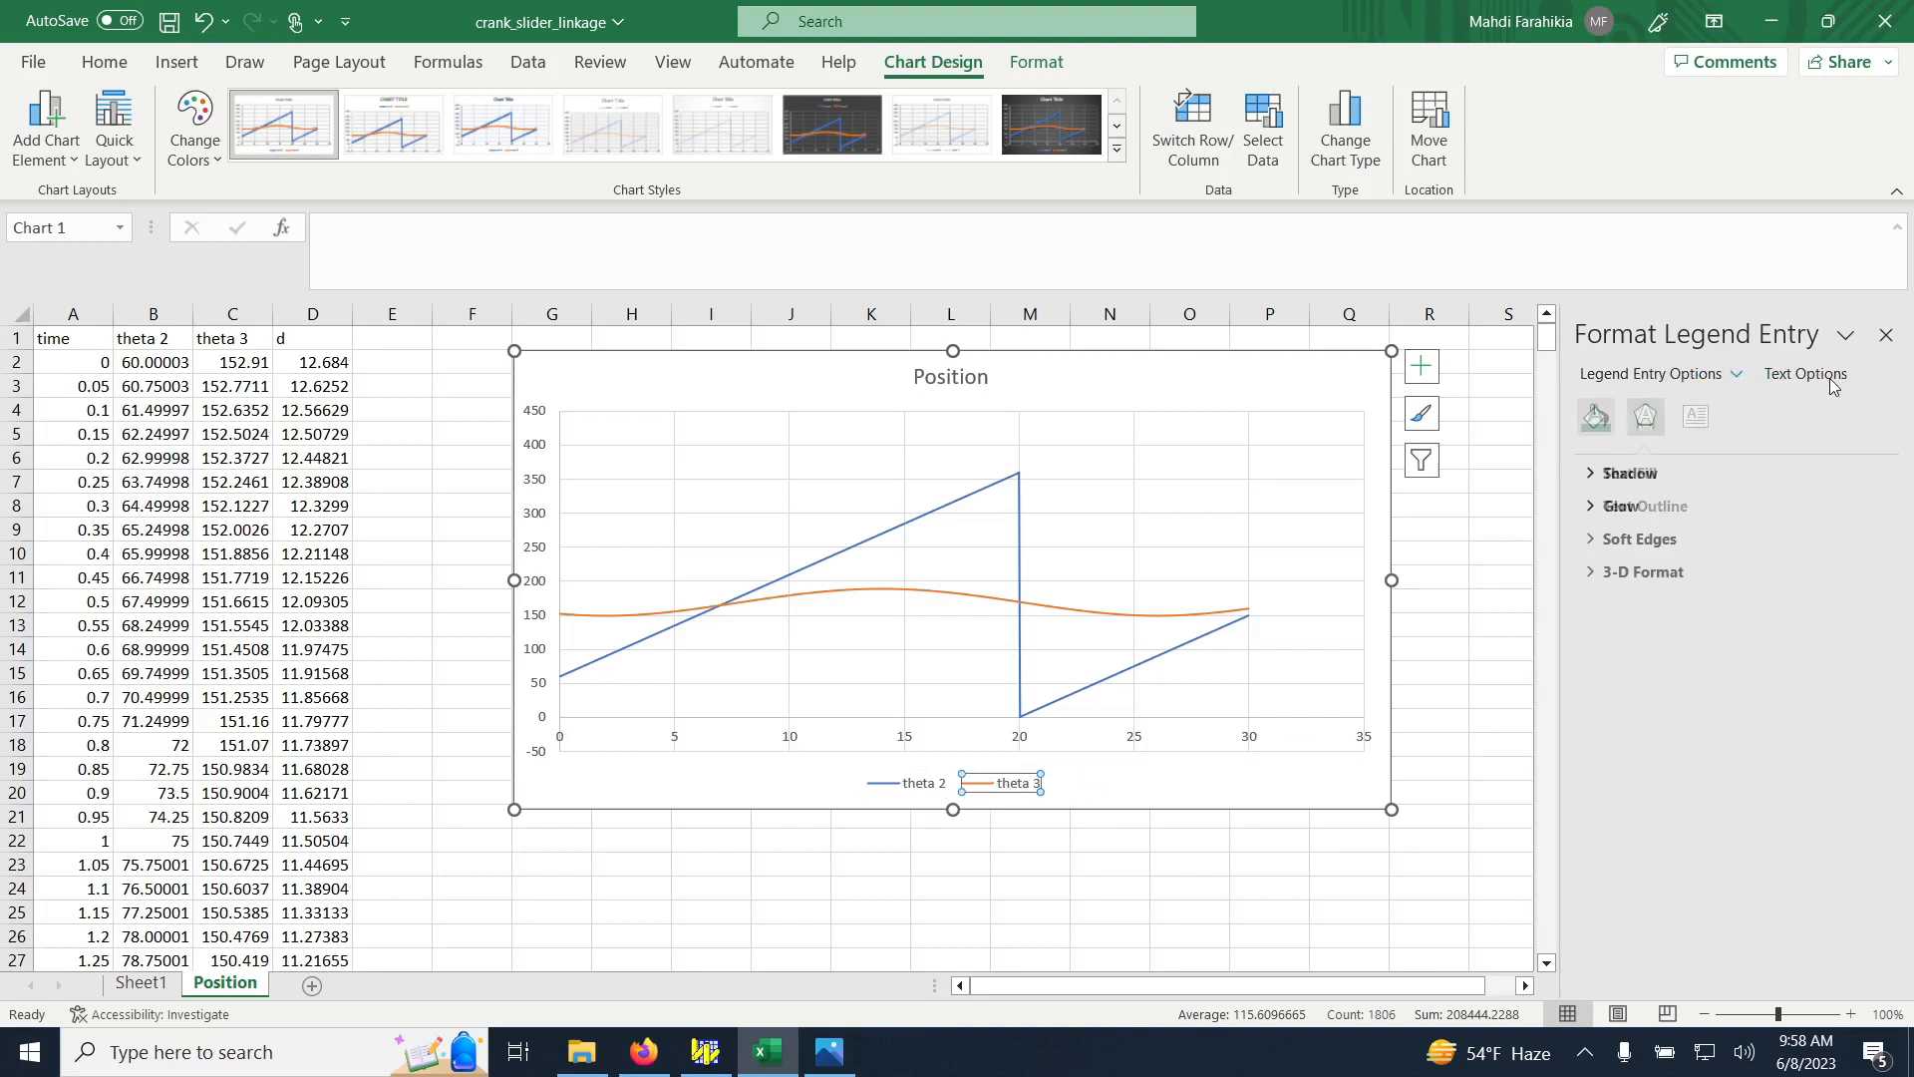
left_click(1695, 416)
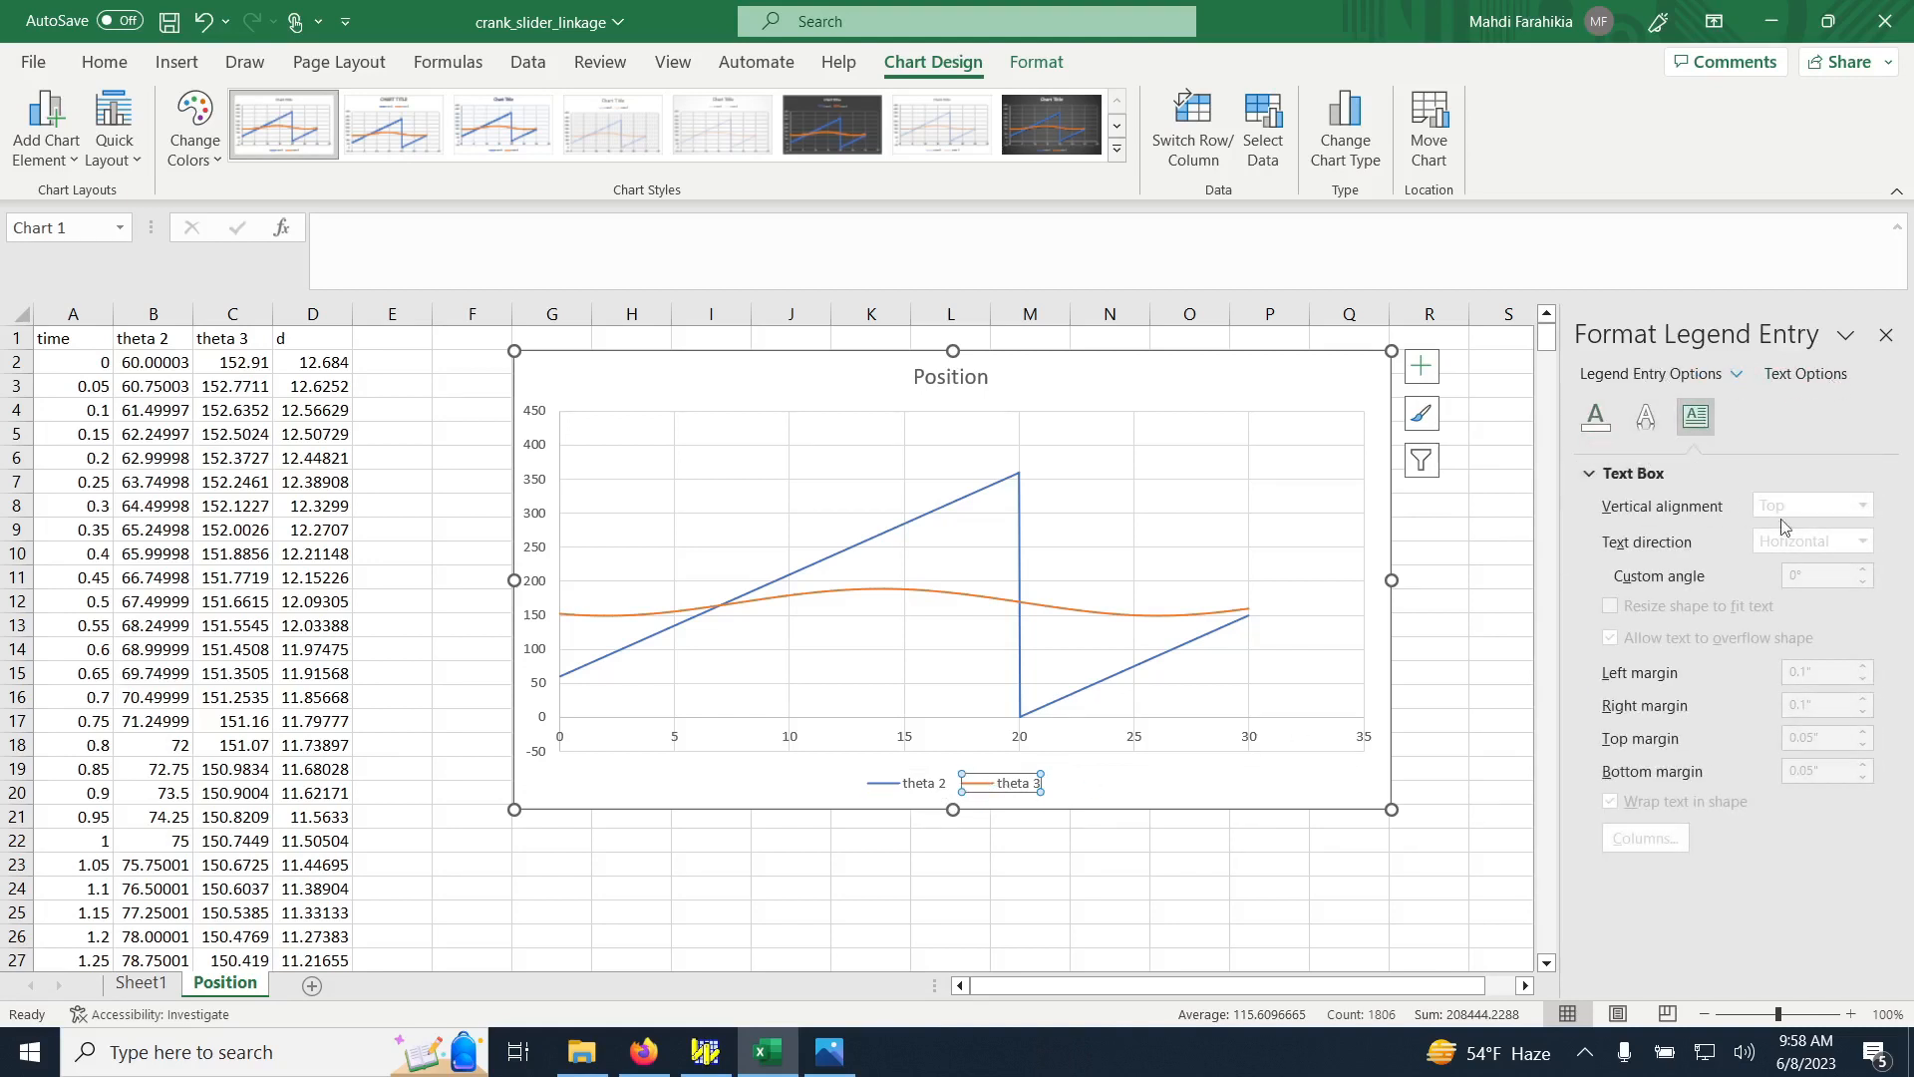
left_click(1311, 837)
left_click(1316, 525)
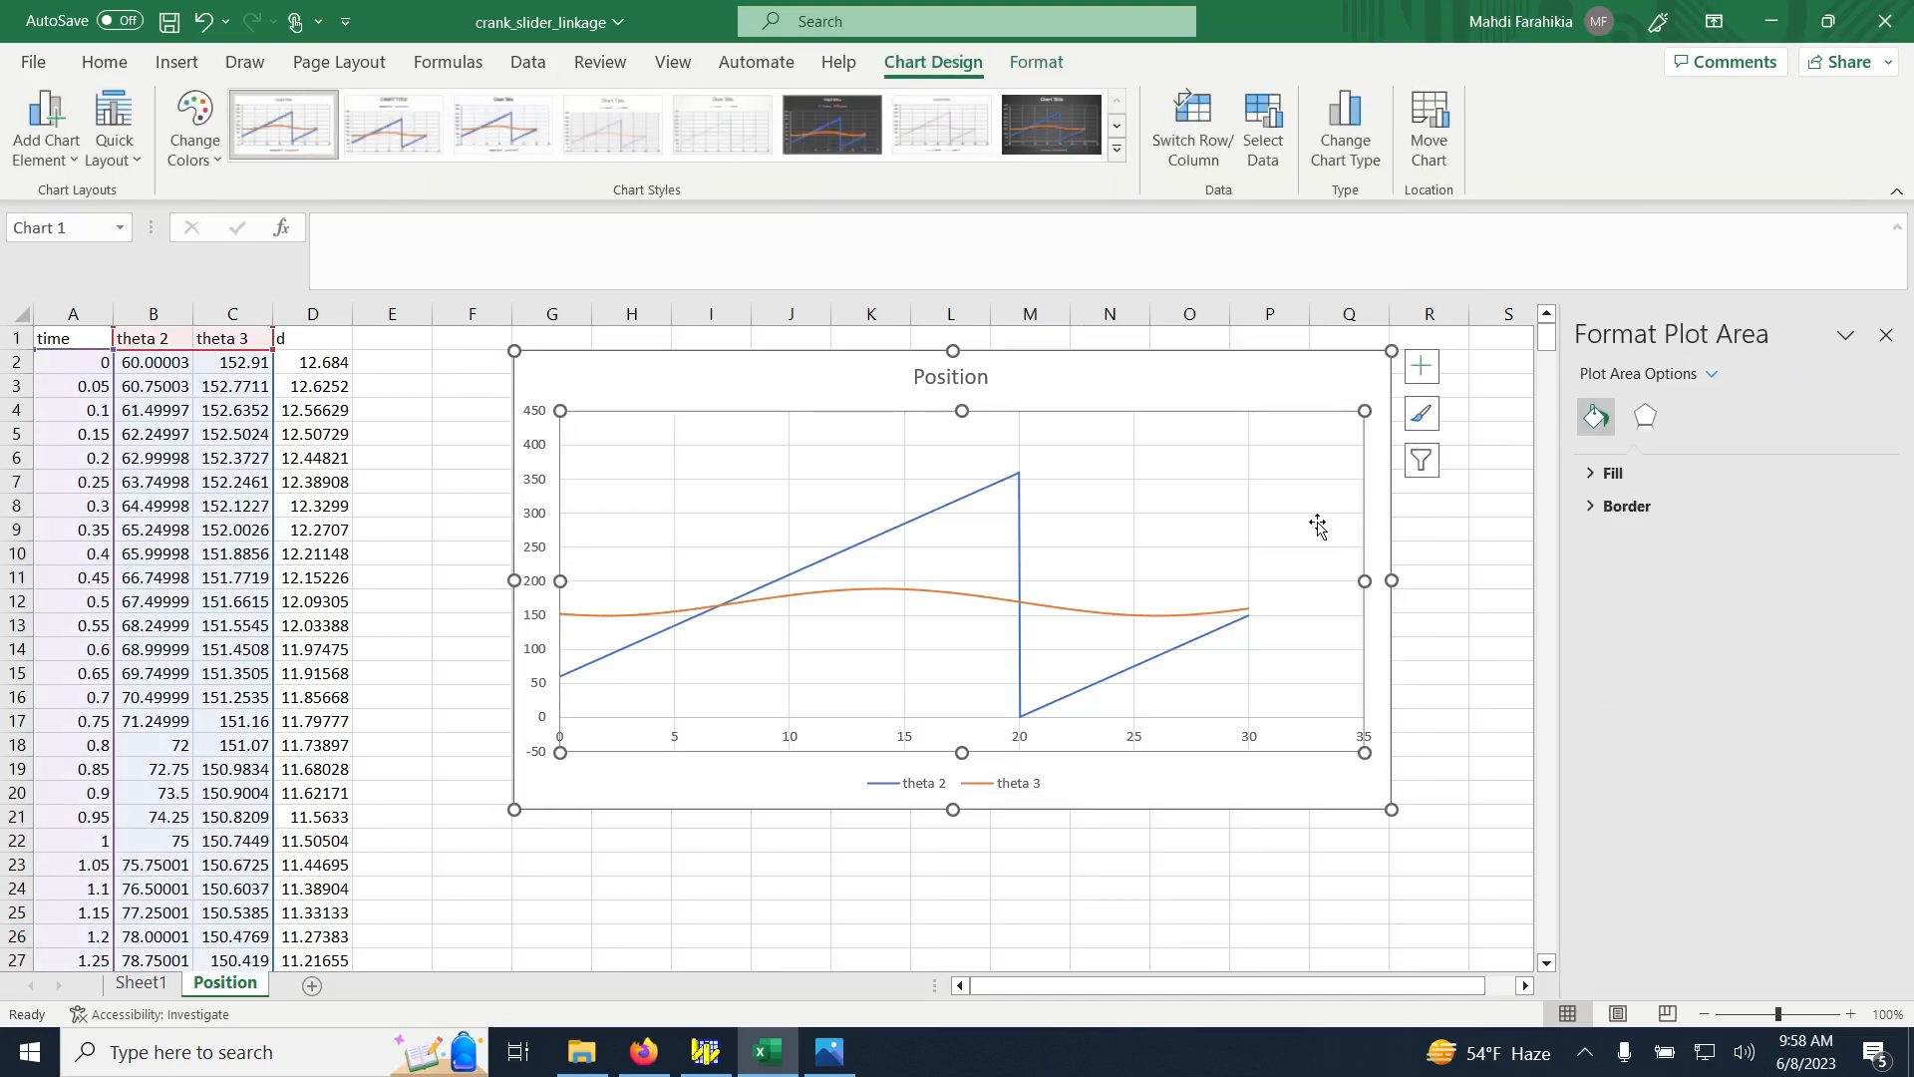
left_click(1885, 335)
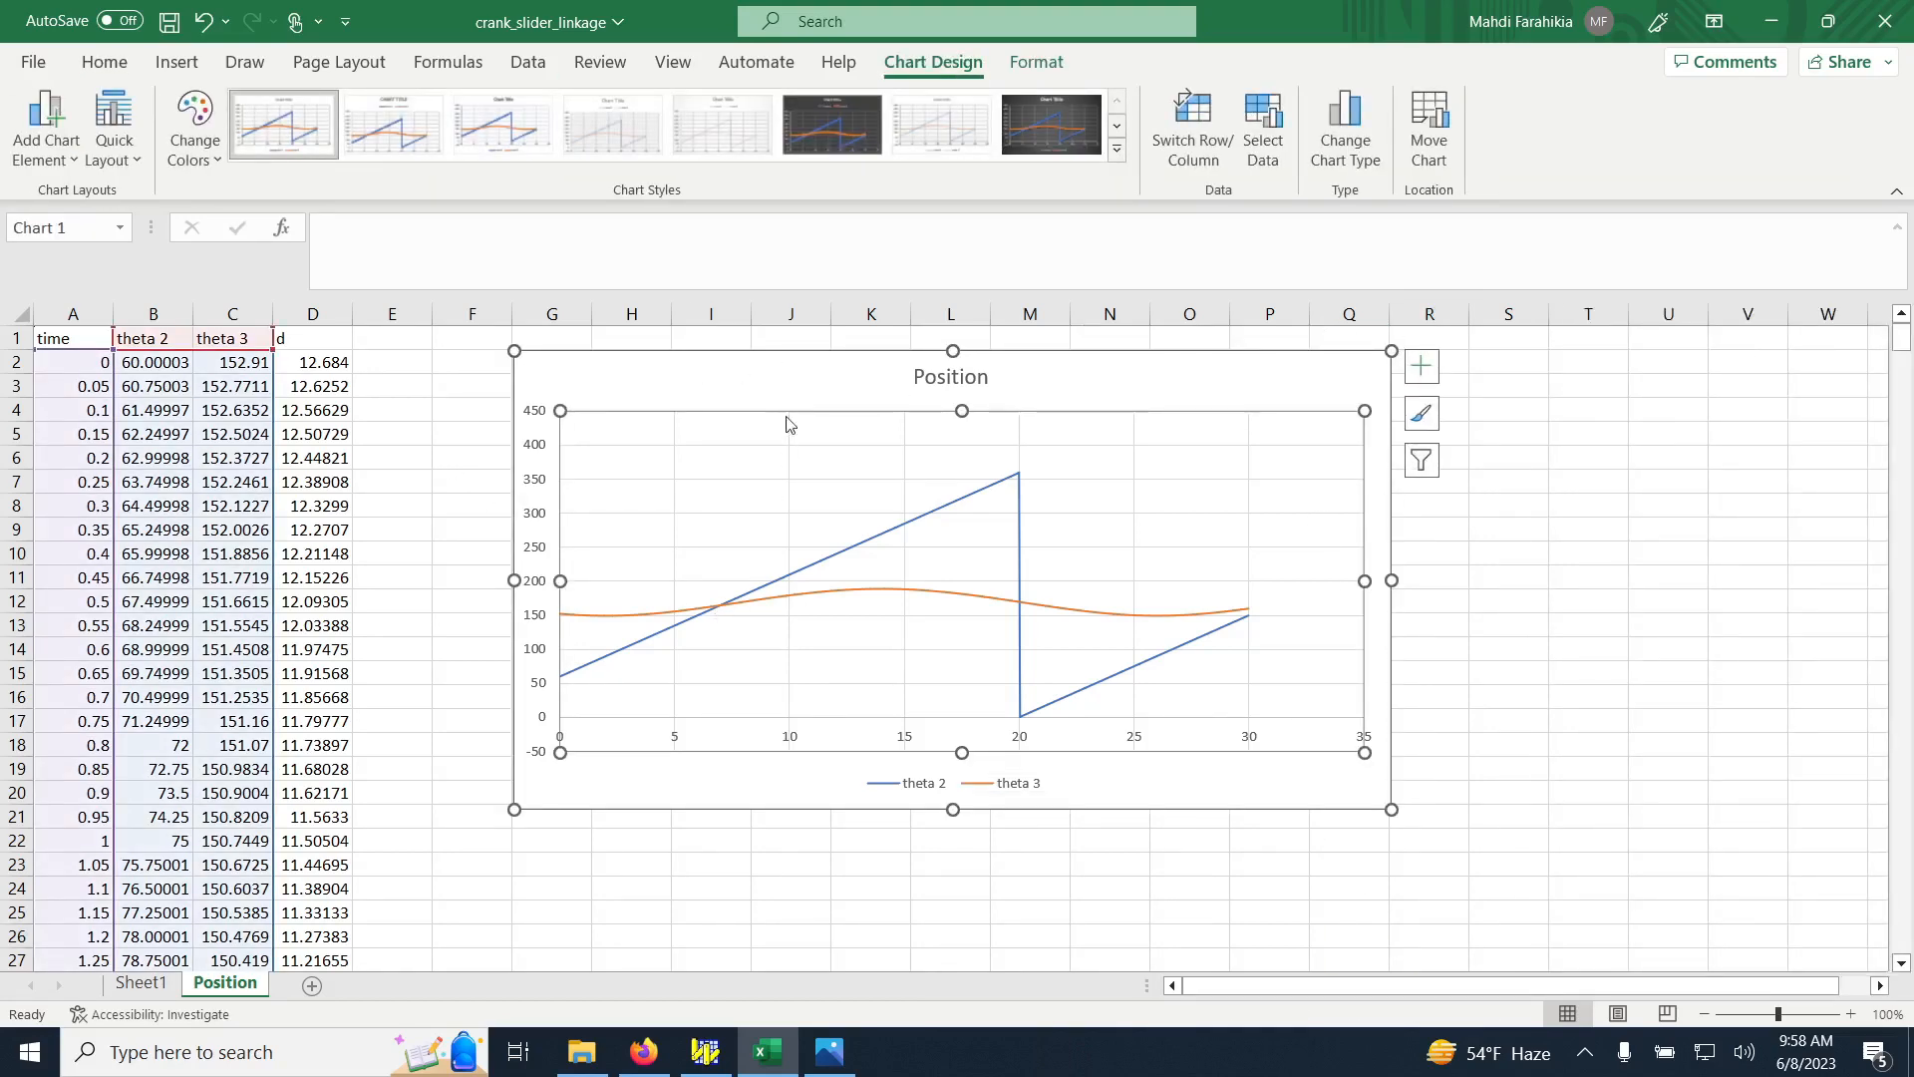
Rename the theta 2 series as "Crank" in the chart's data source
right_click(826, 691)
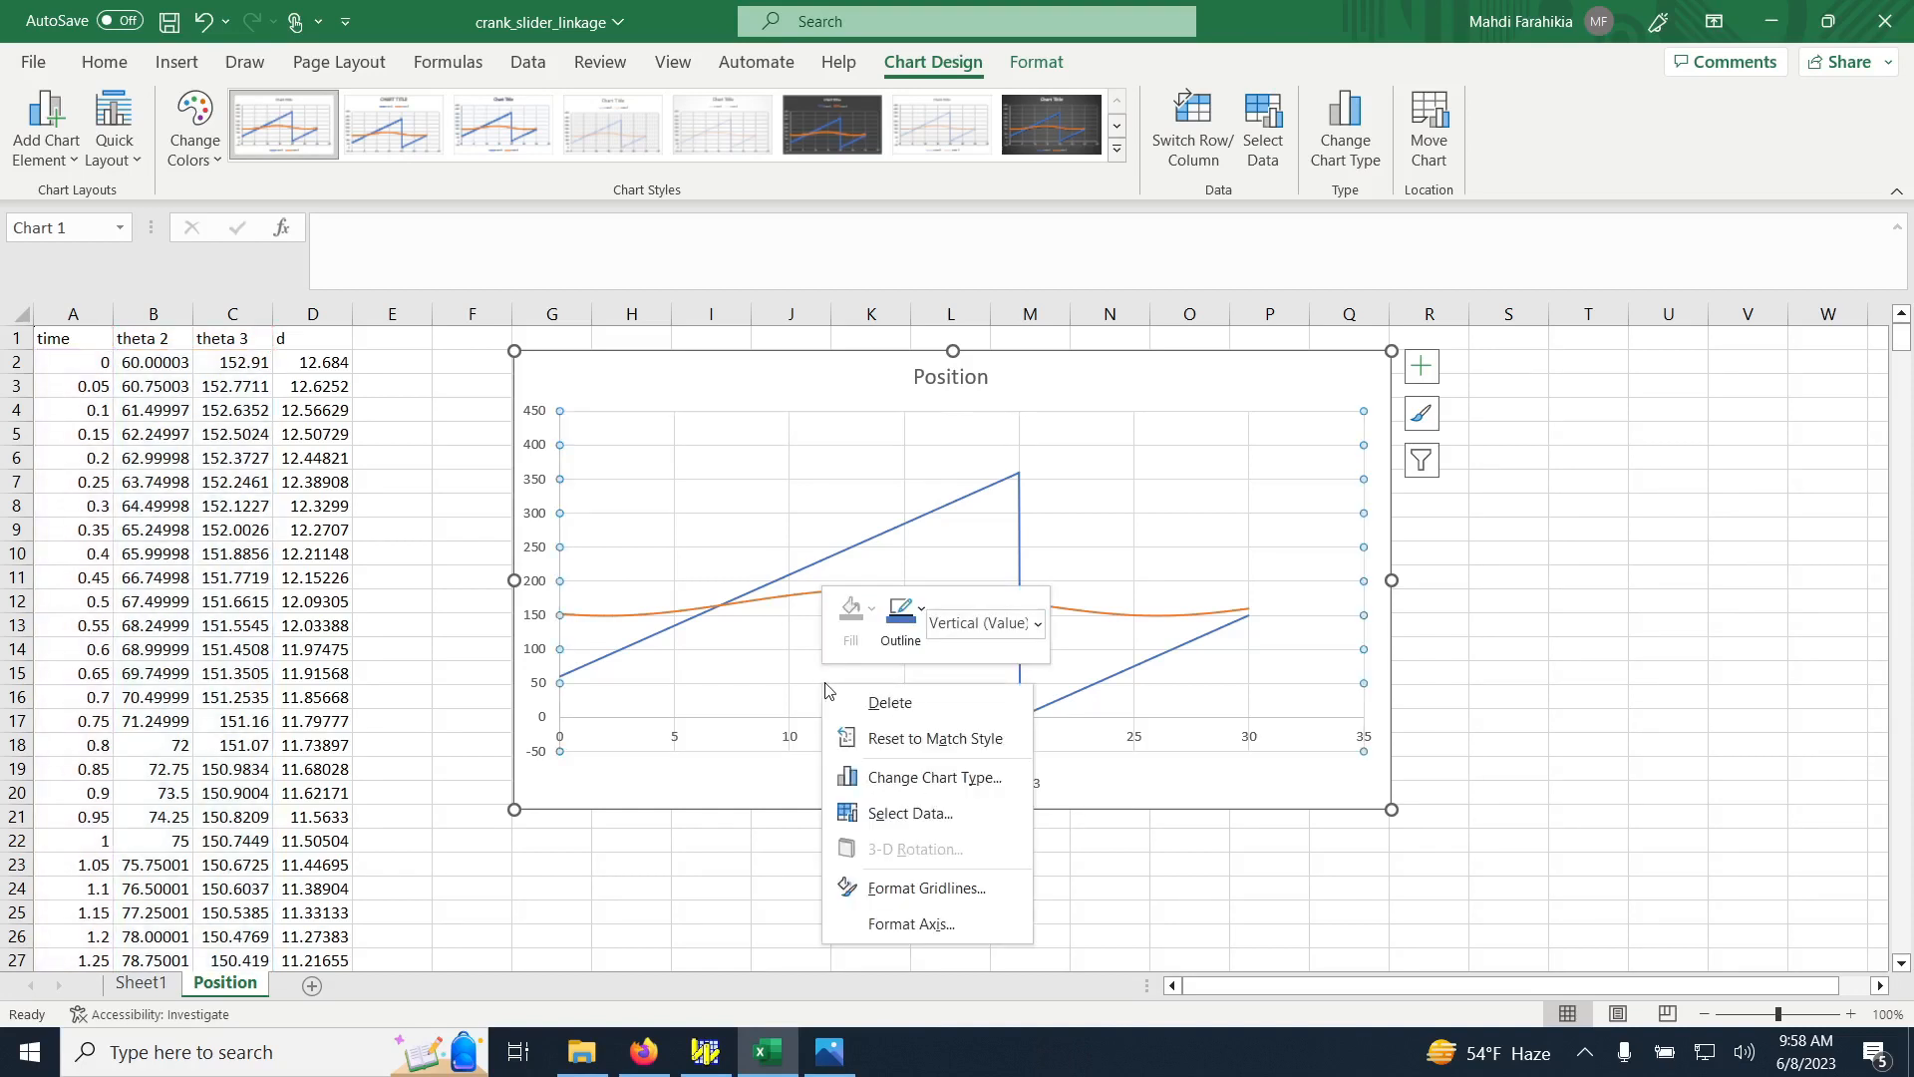
left_click(944, 813)
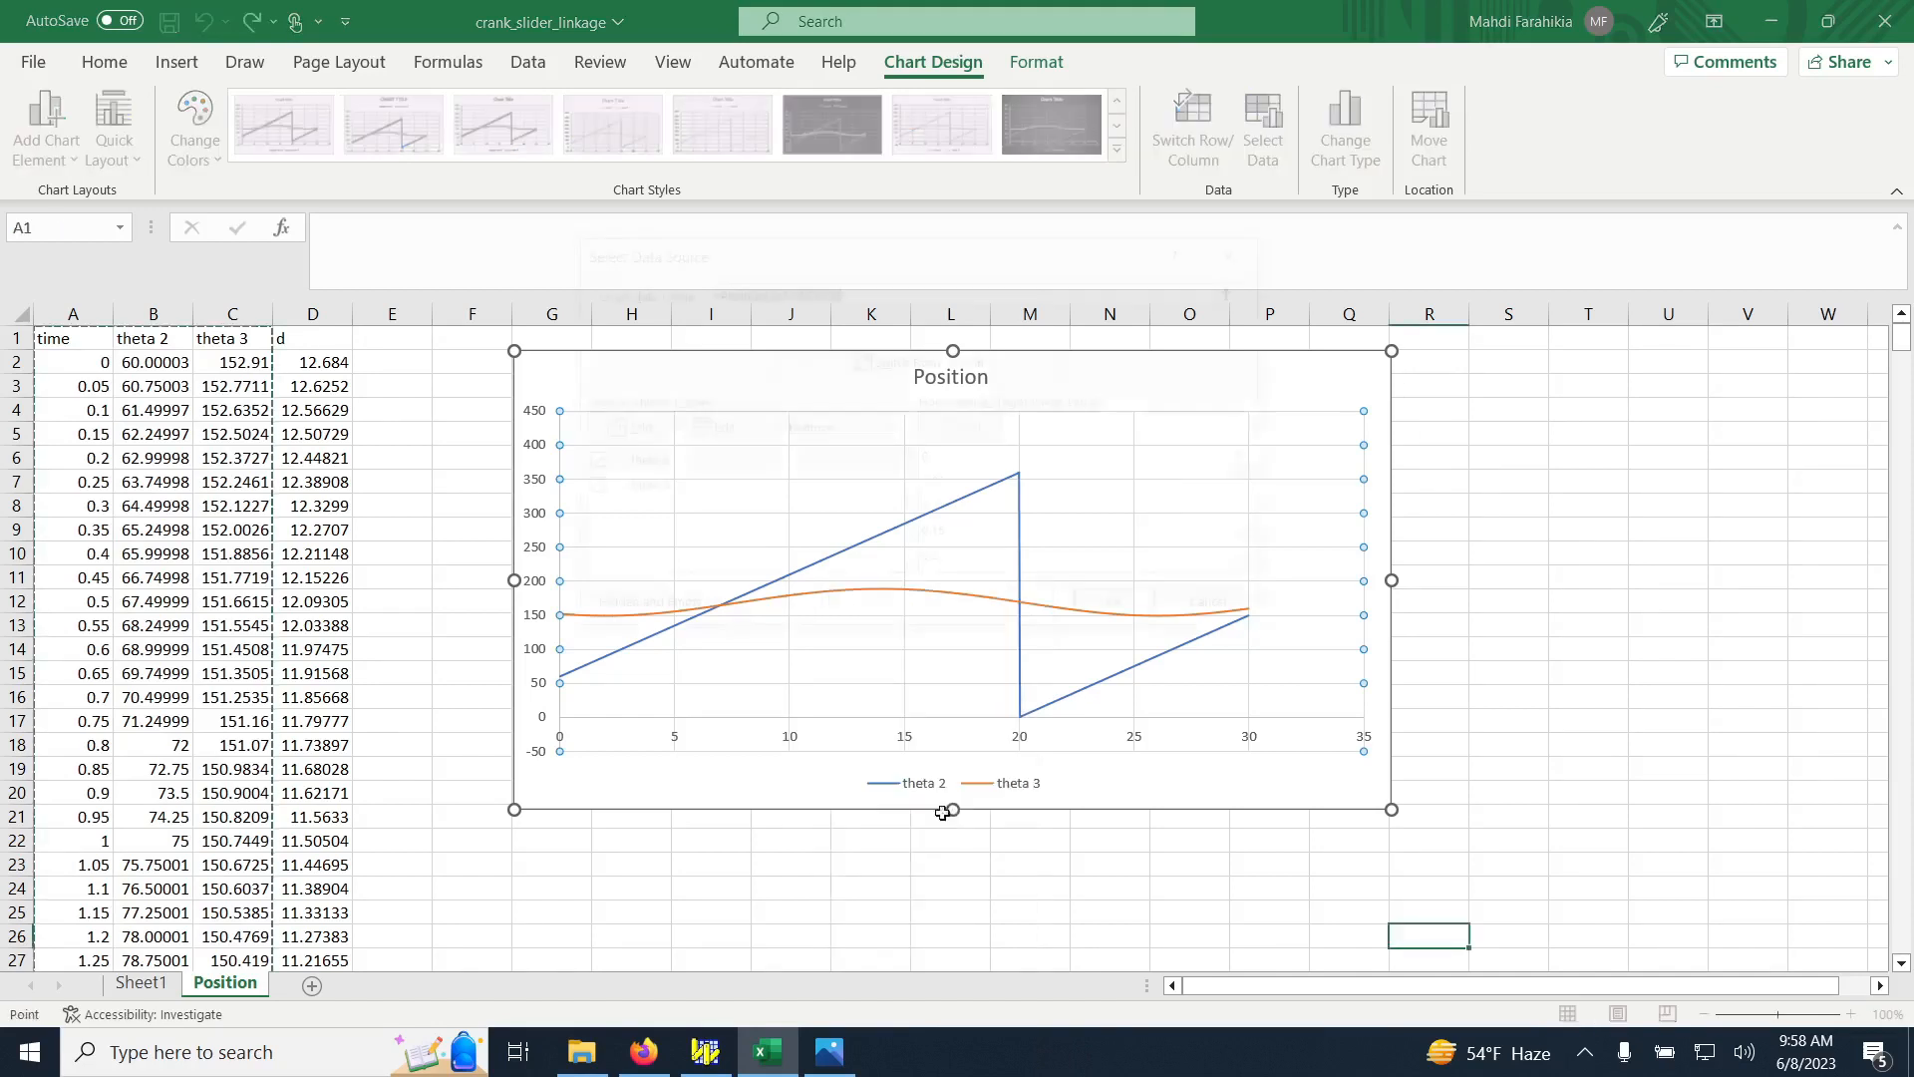
left_click(653, 468)
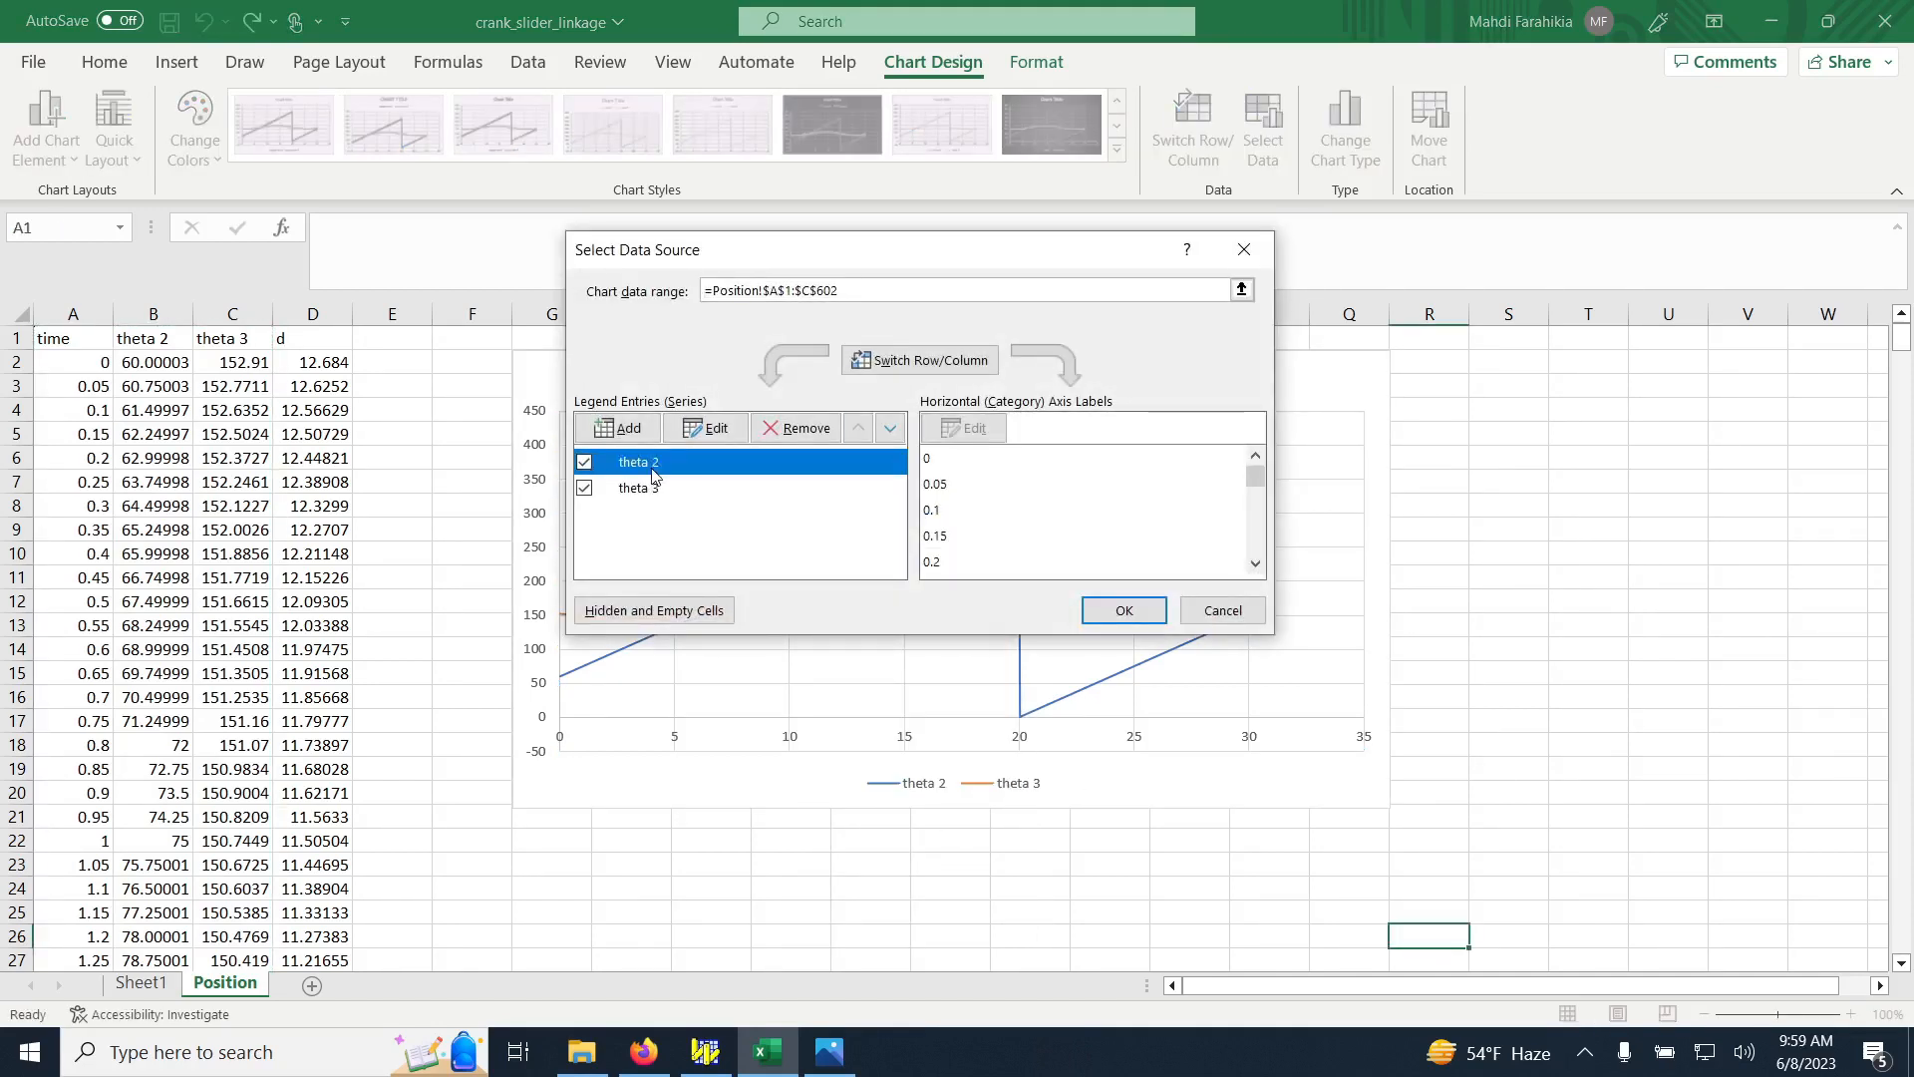
left_click(736, 439)
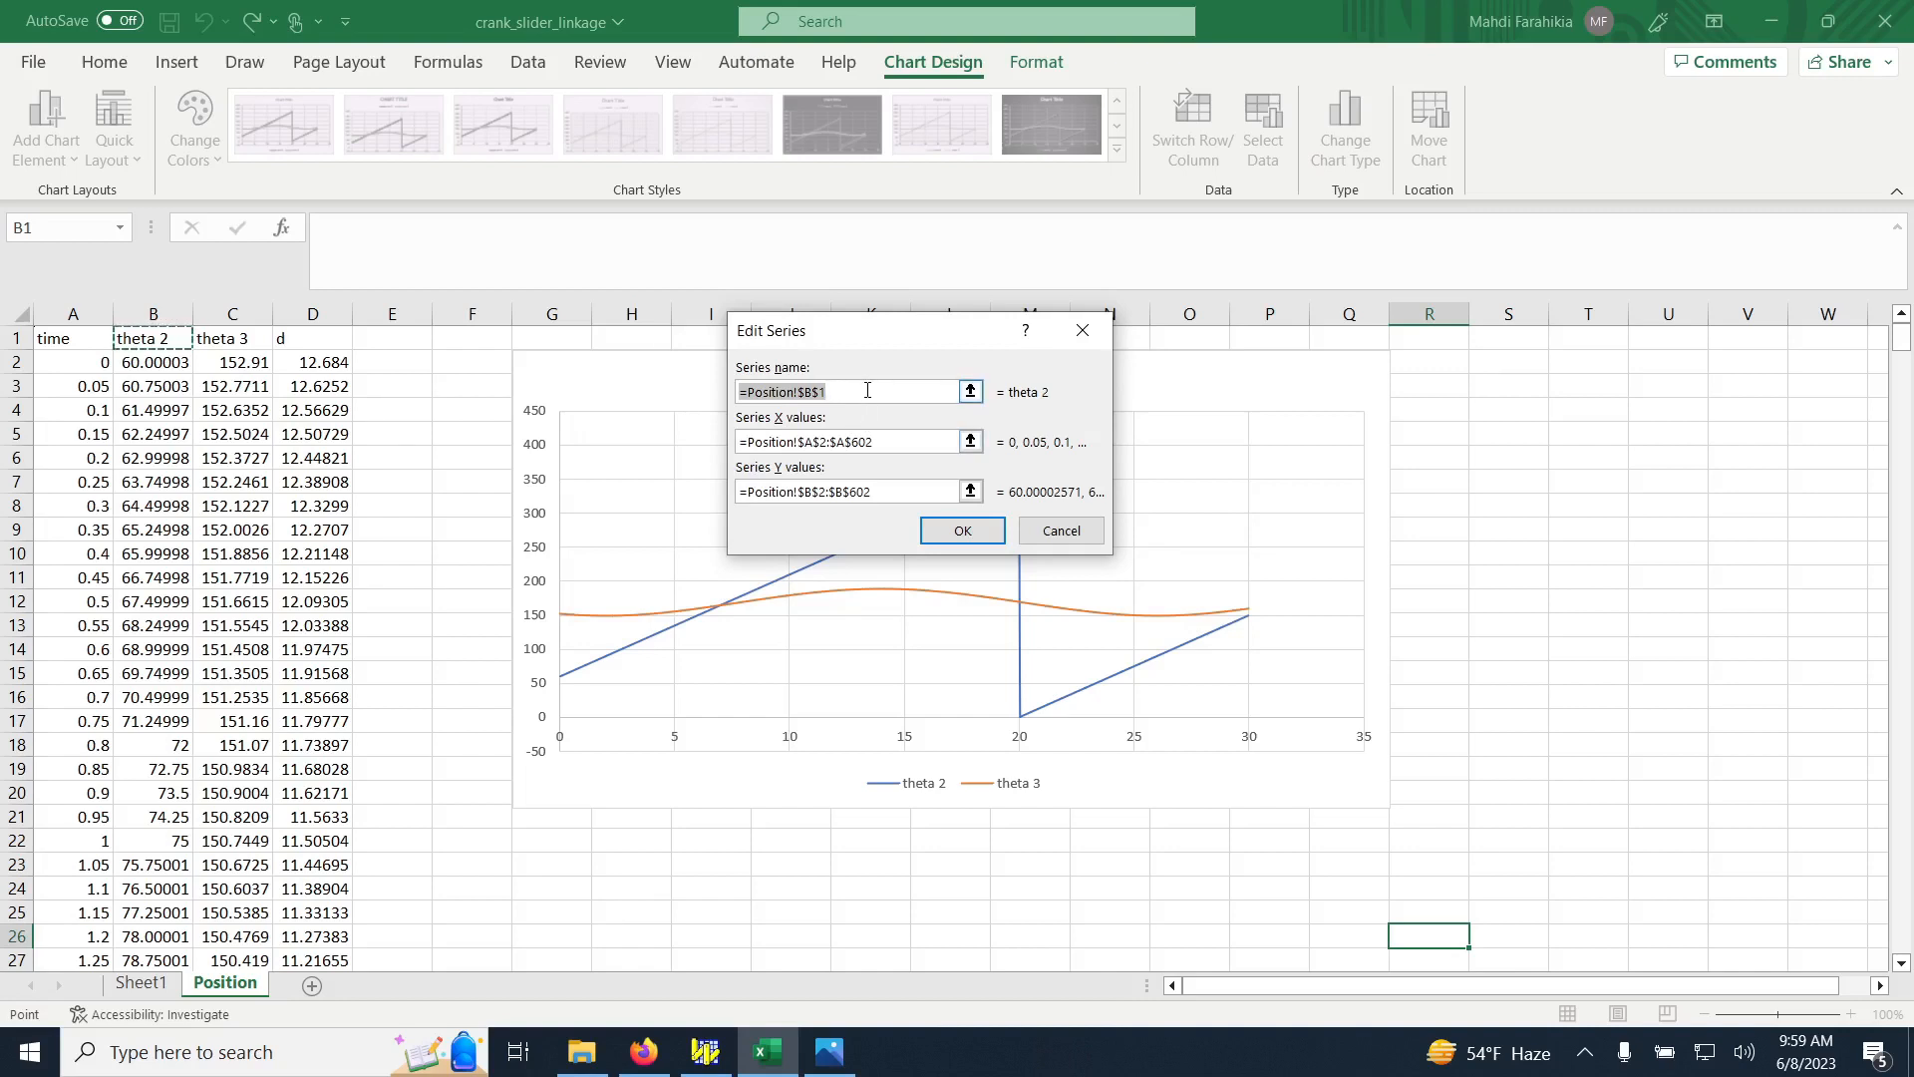
type("Crank")
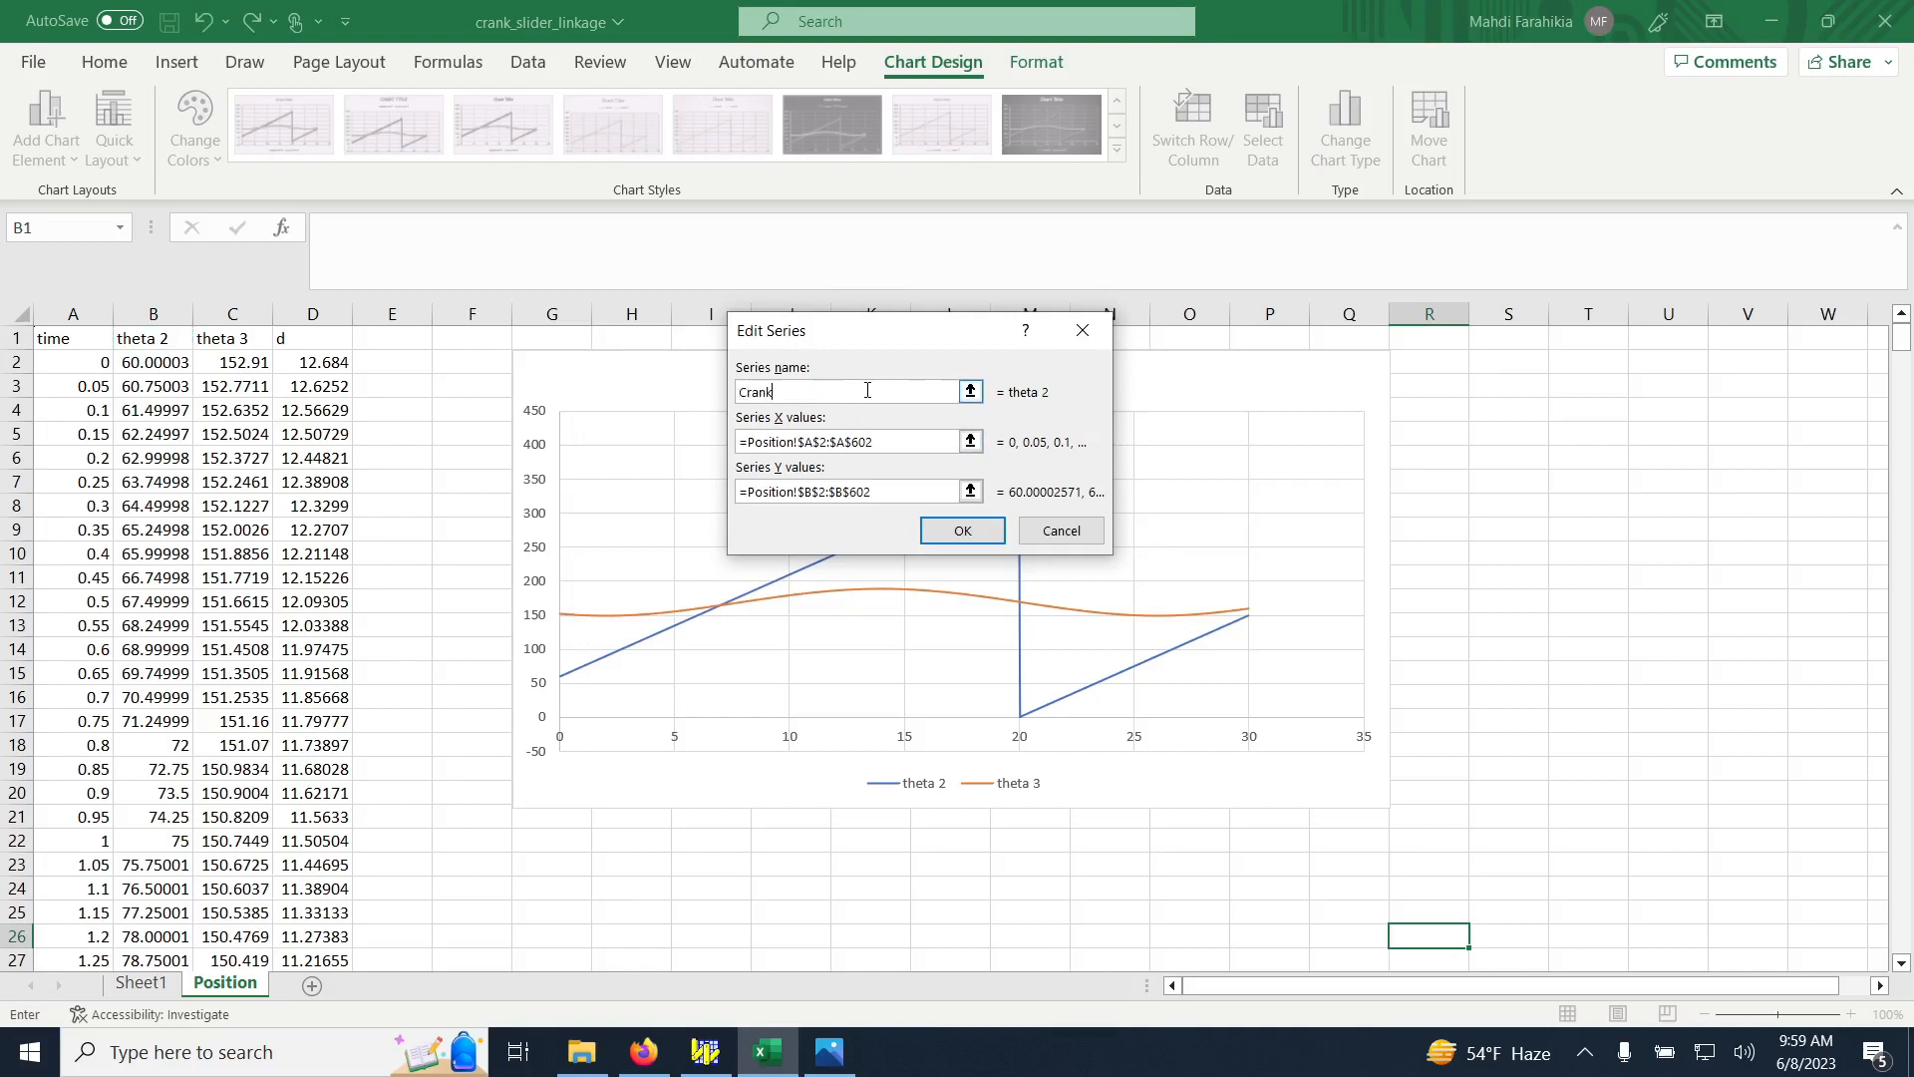
key("Return")
Rename the theta 3 series as "Coupler" and apply the data source changes to the chart
left_click(658, 490)
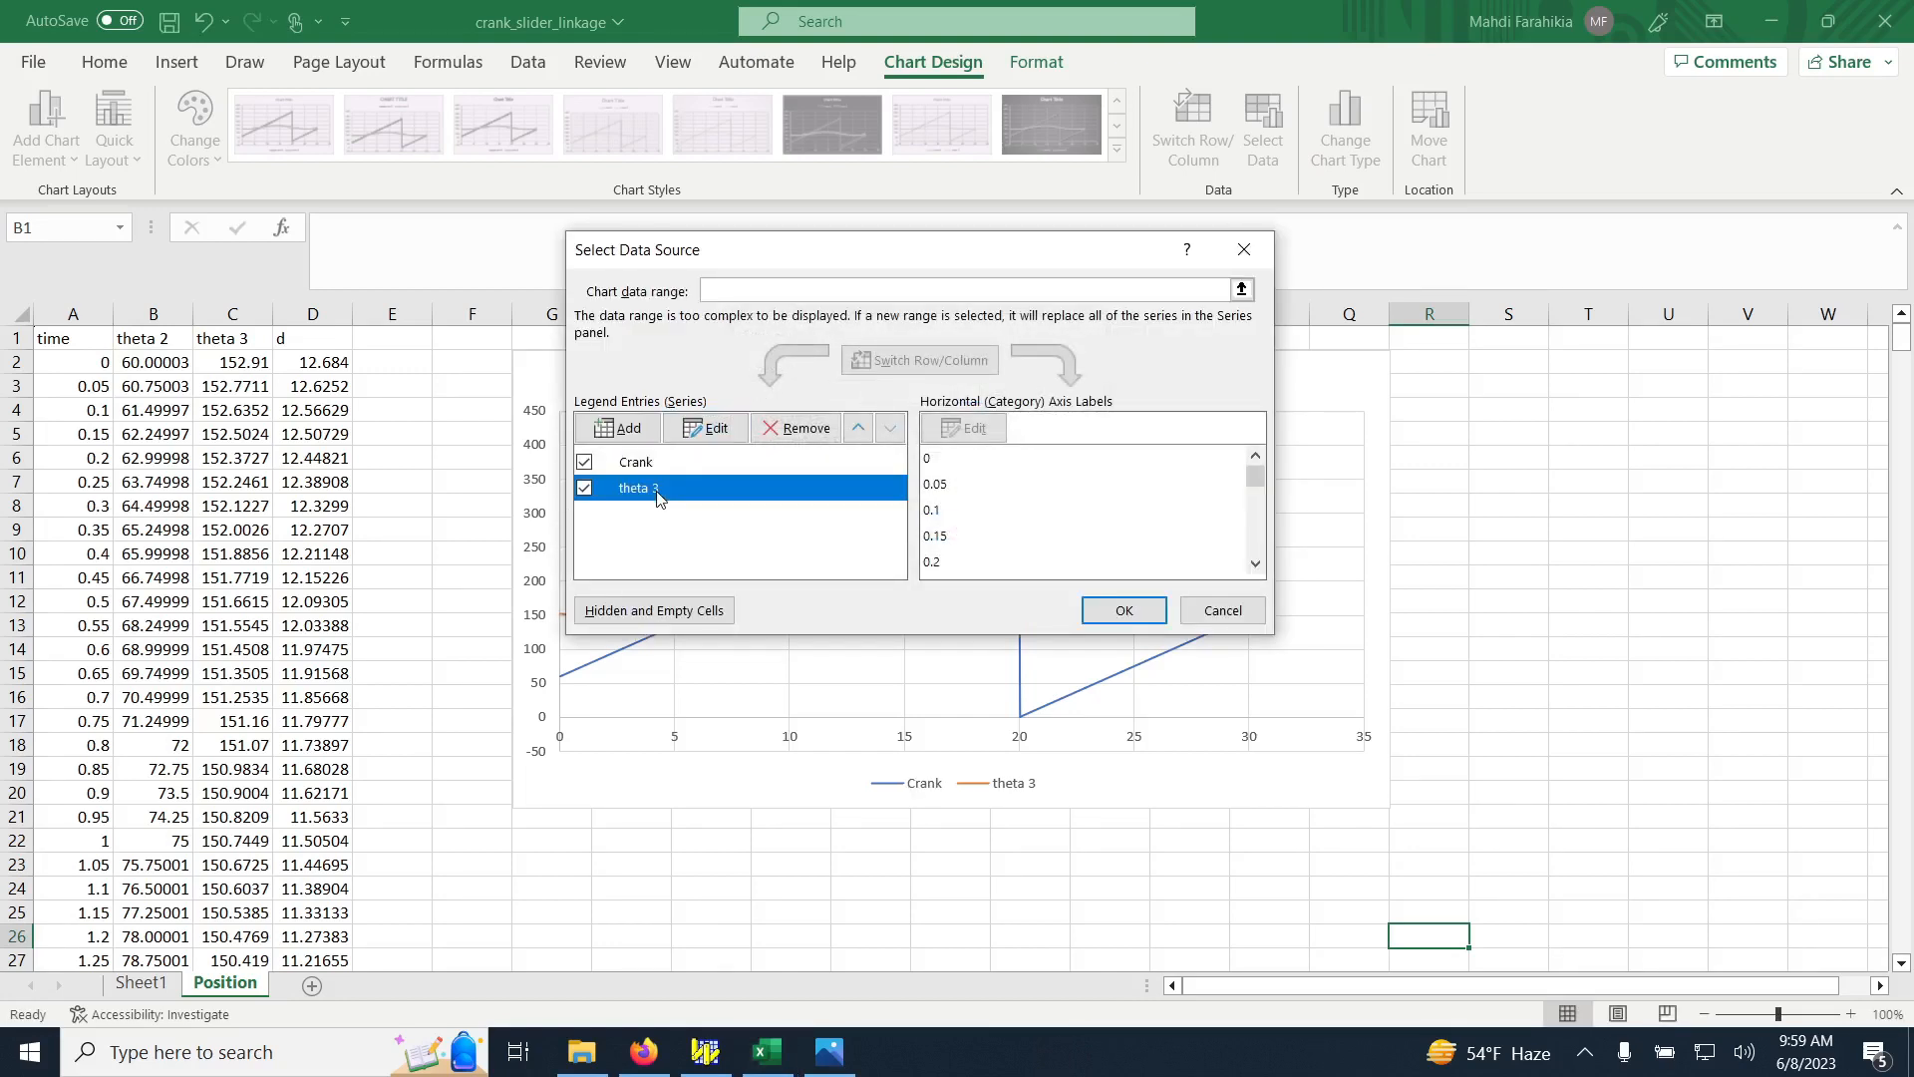
left_click(698, 429)
type("Coupler")
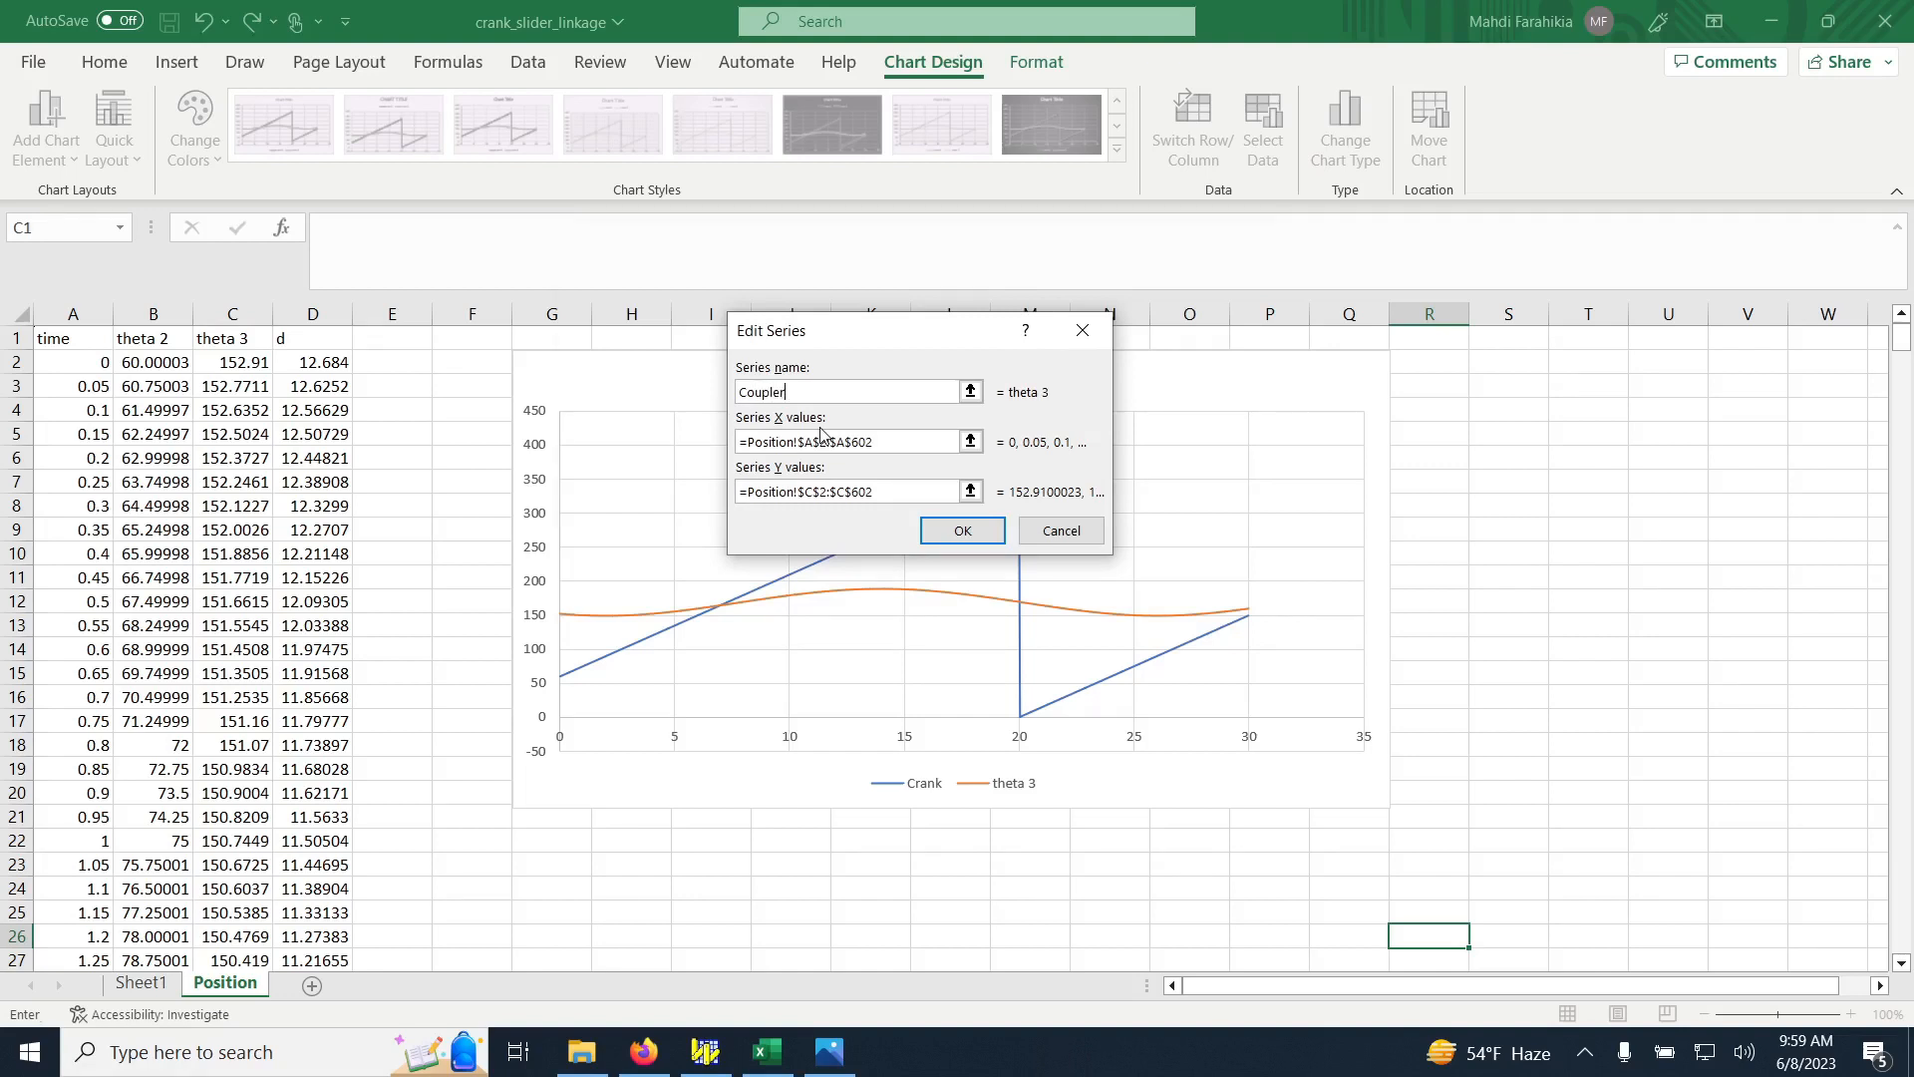
key("Return")
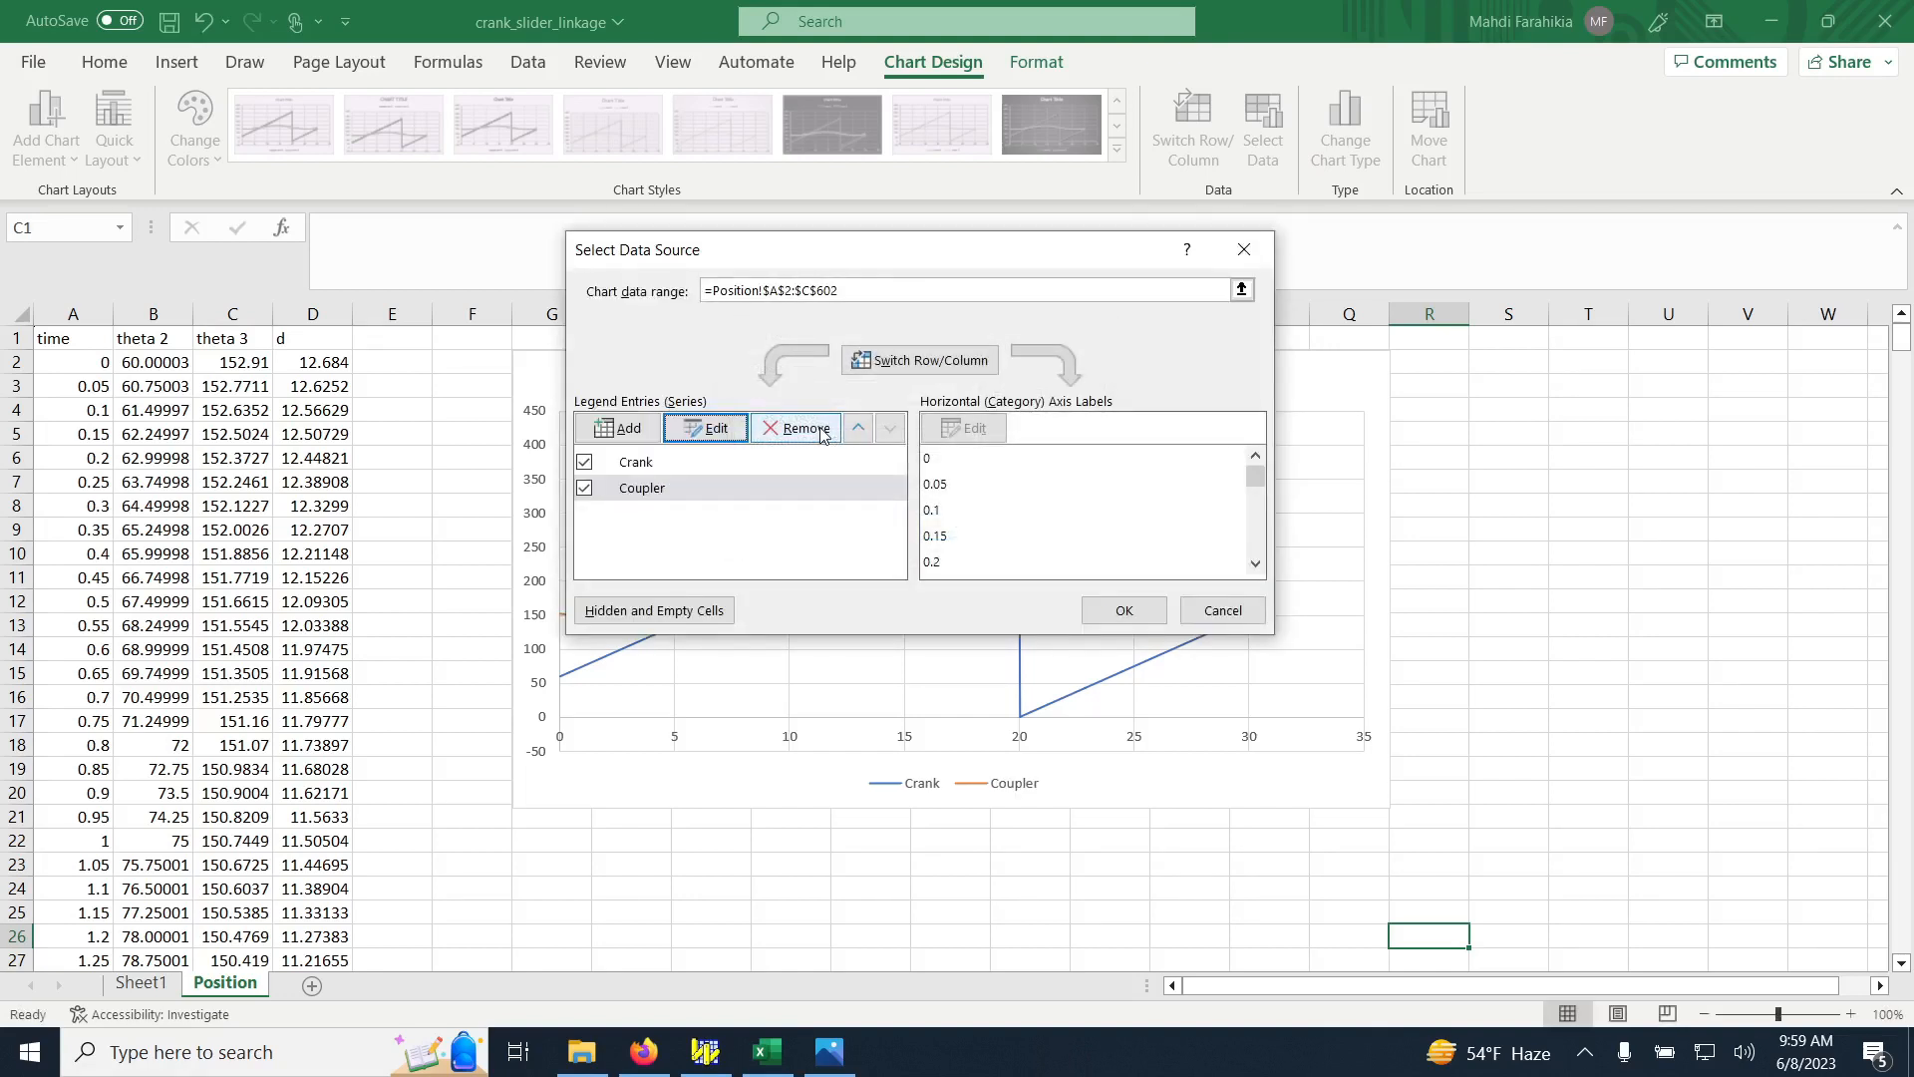
left_click(1122, 618)
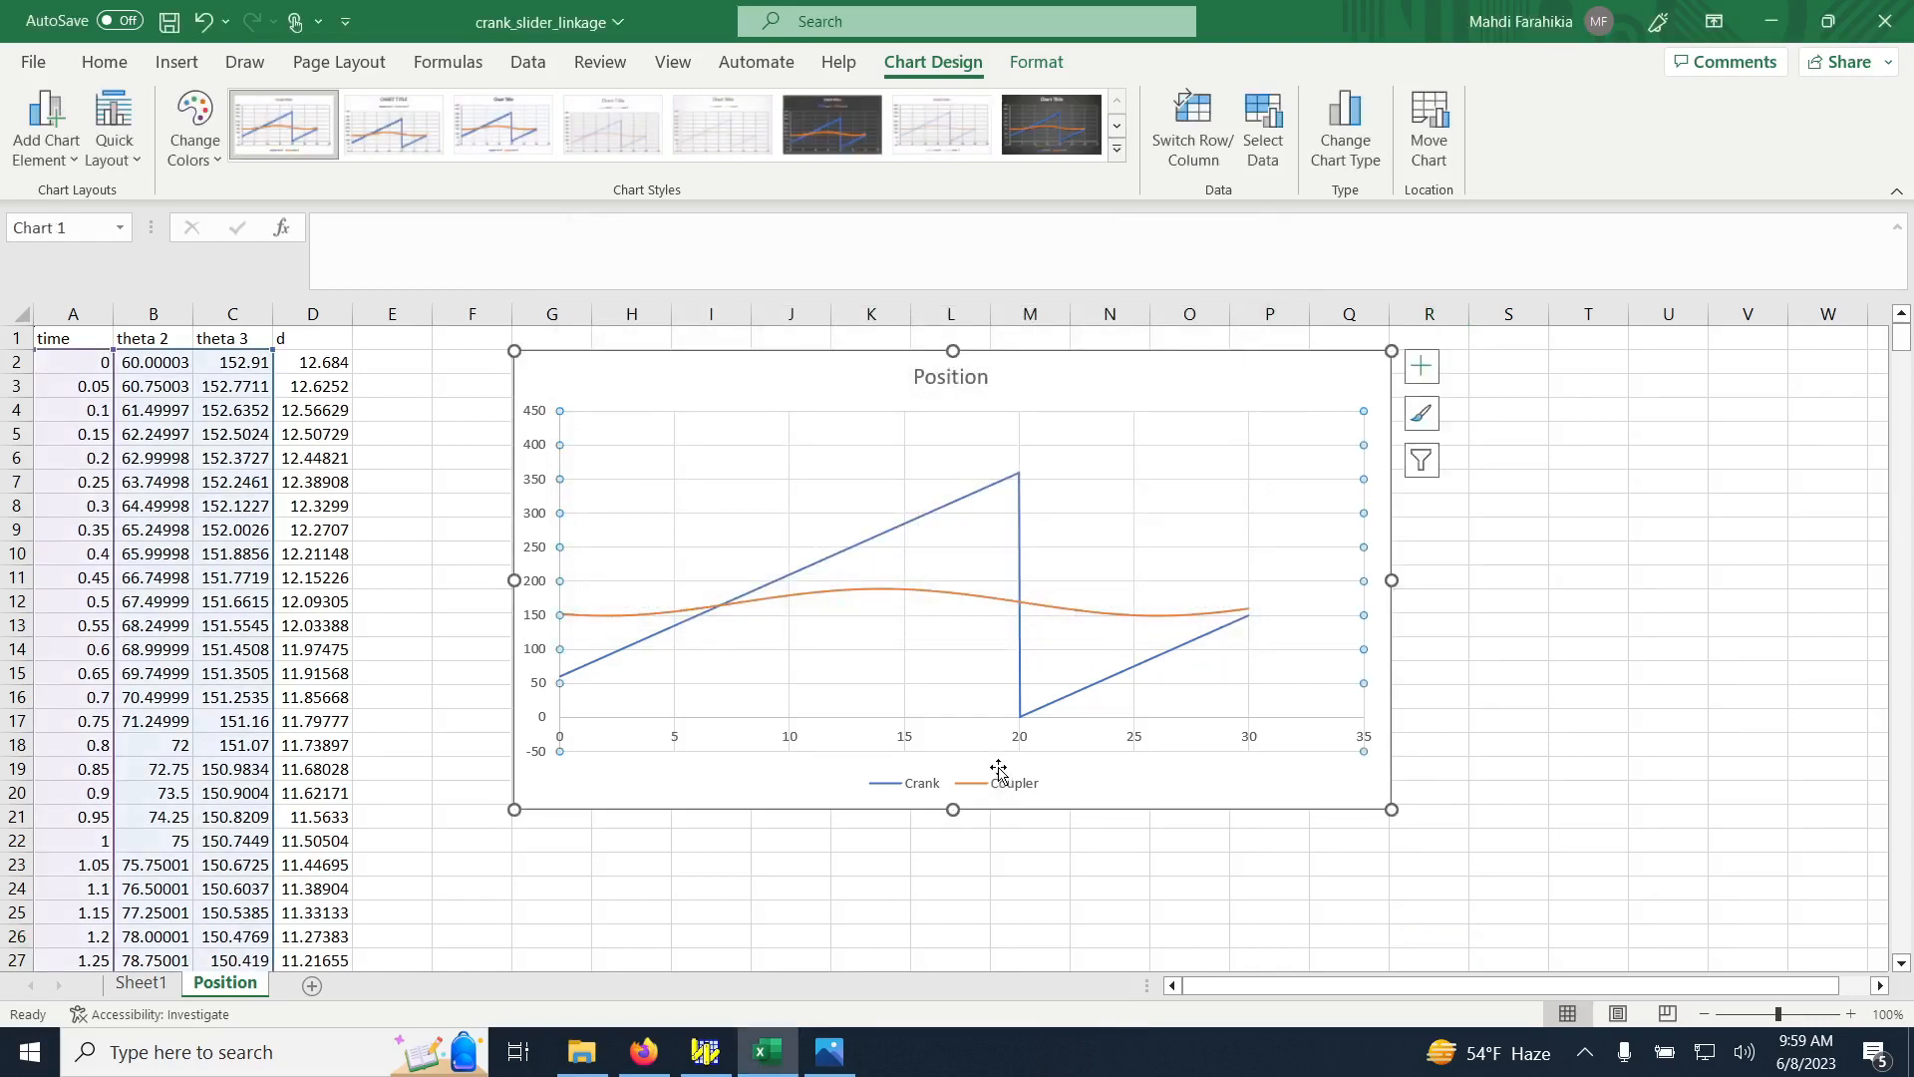
Add a primary horizontal axis title to the Position chart reading "Time [sec]"
left_click(1088, 385)
left_click(75, 160)
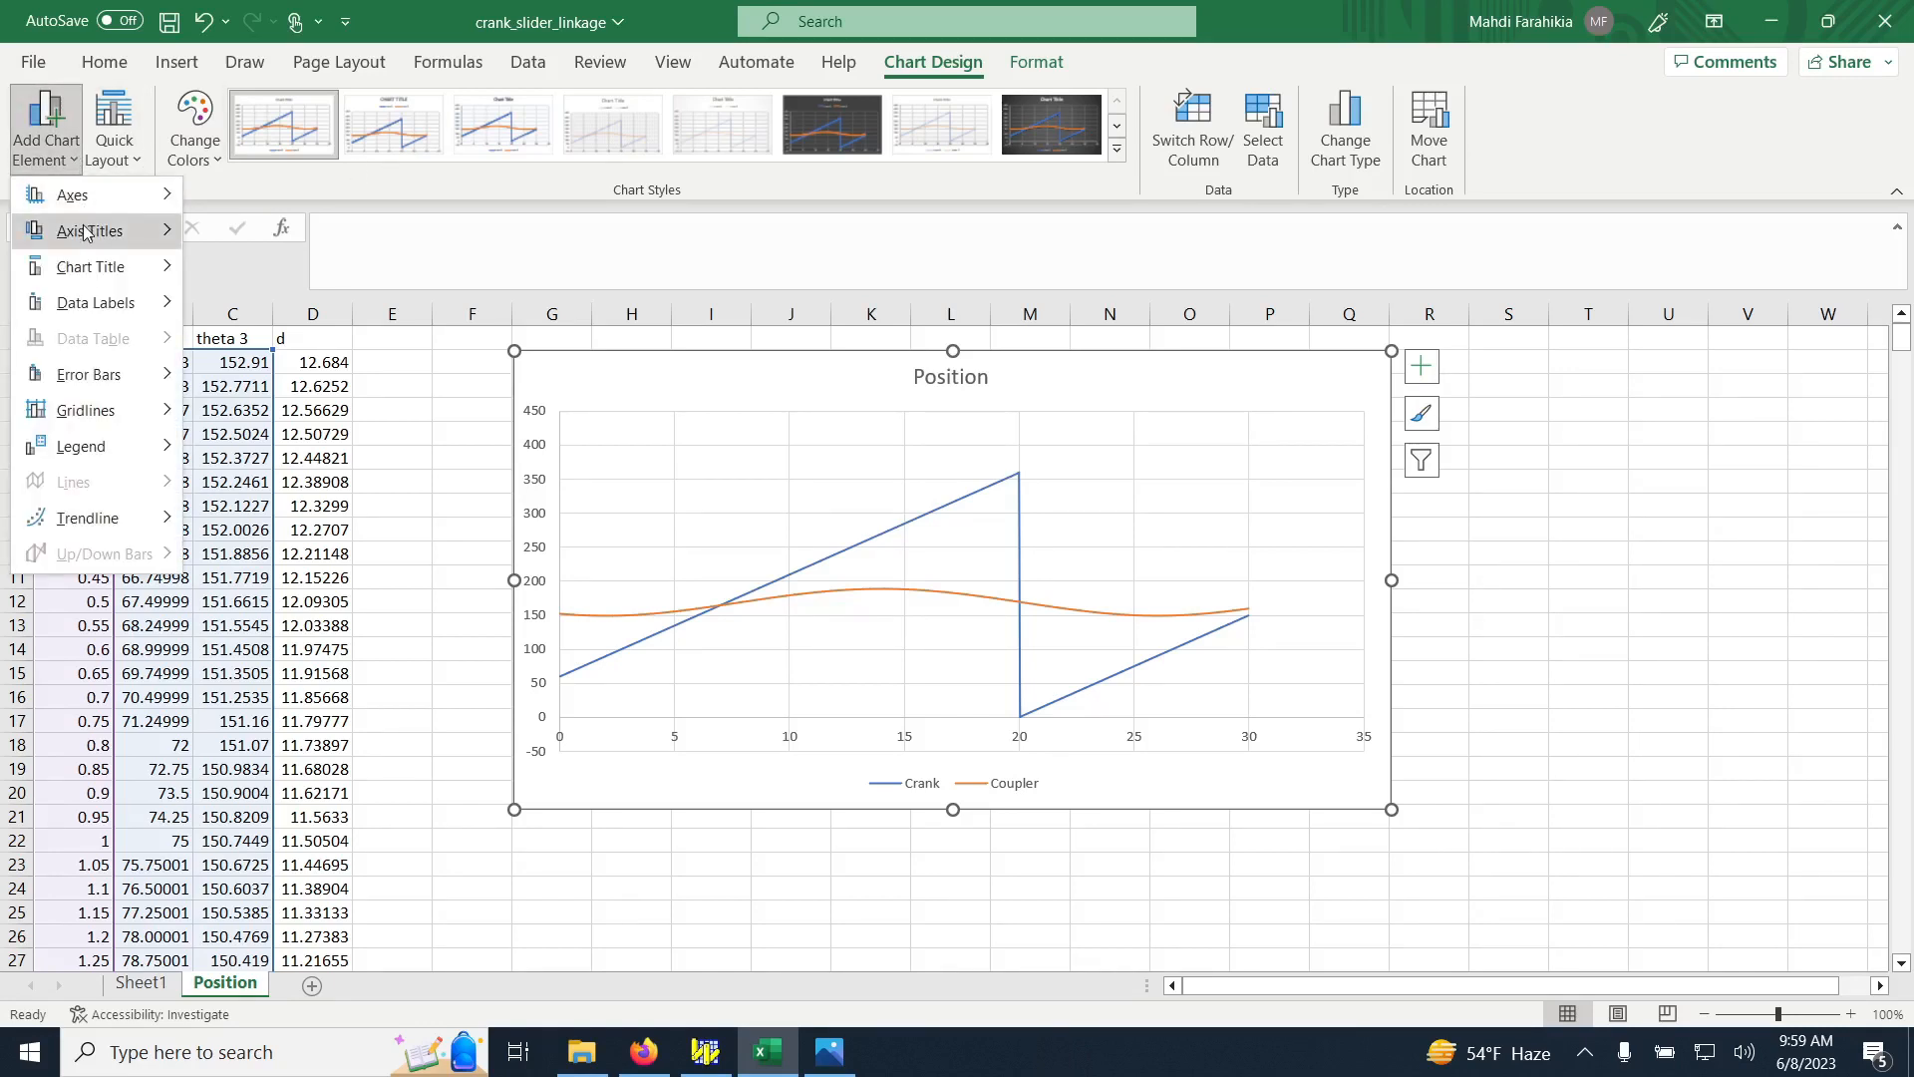
mouse_move(92, 234)
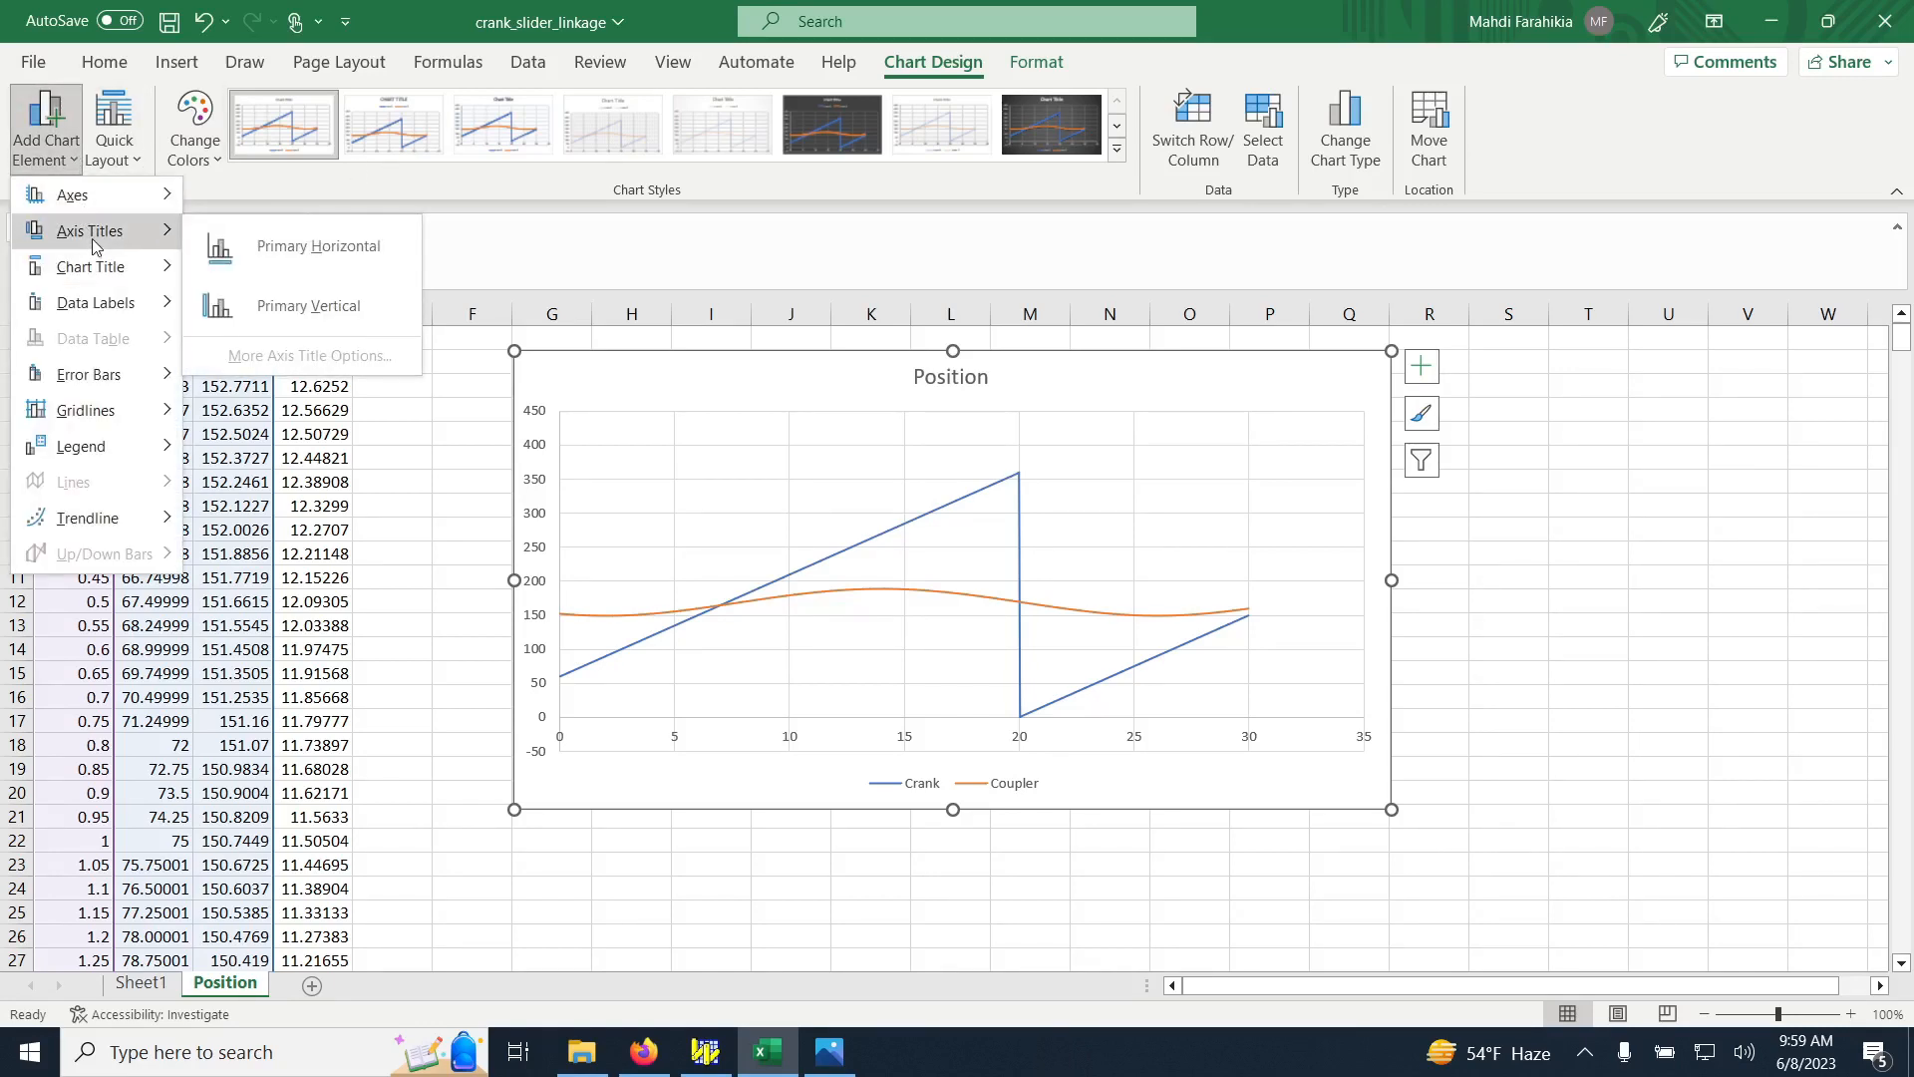
left_click(290, 246)
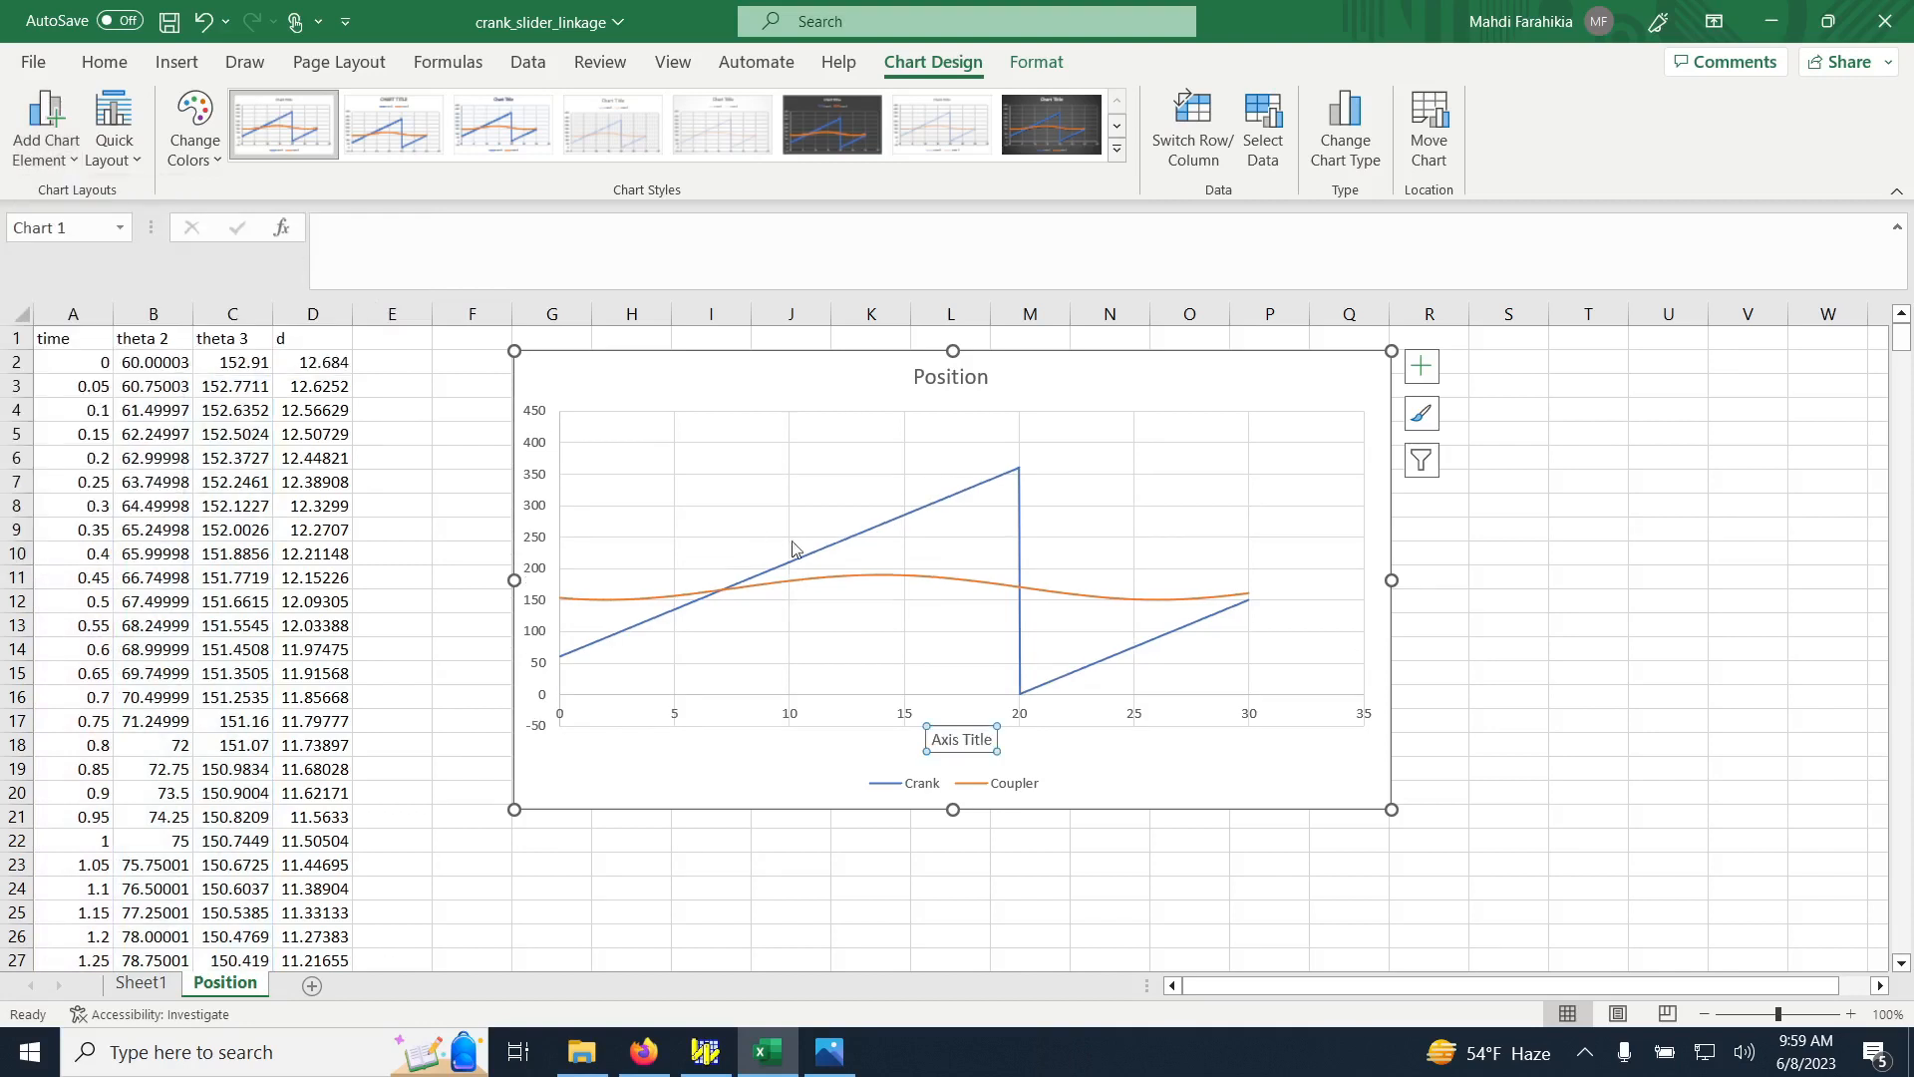
left_click(968, 742)
double_click(966, 747)
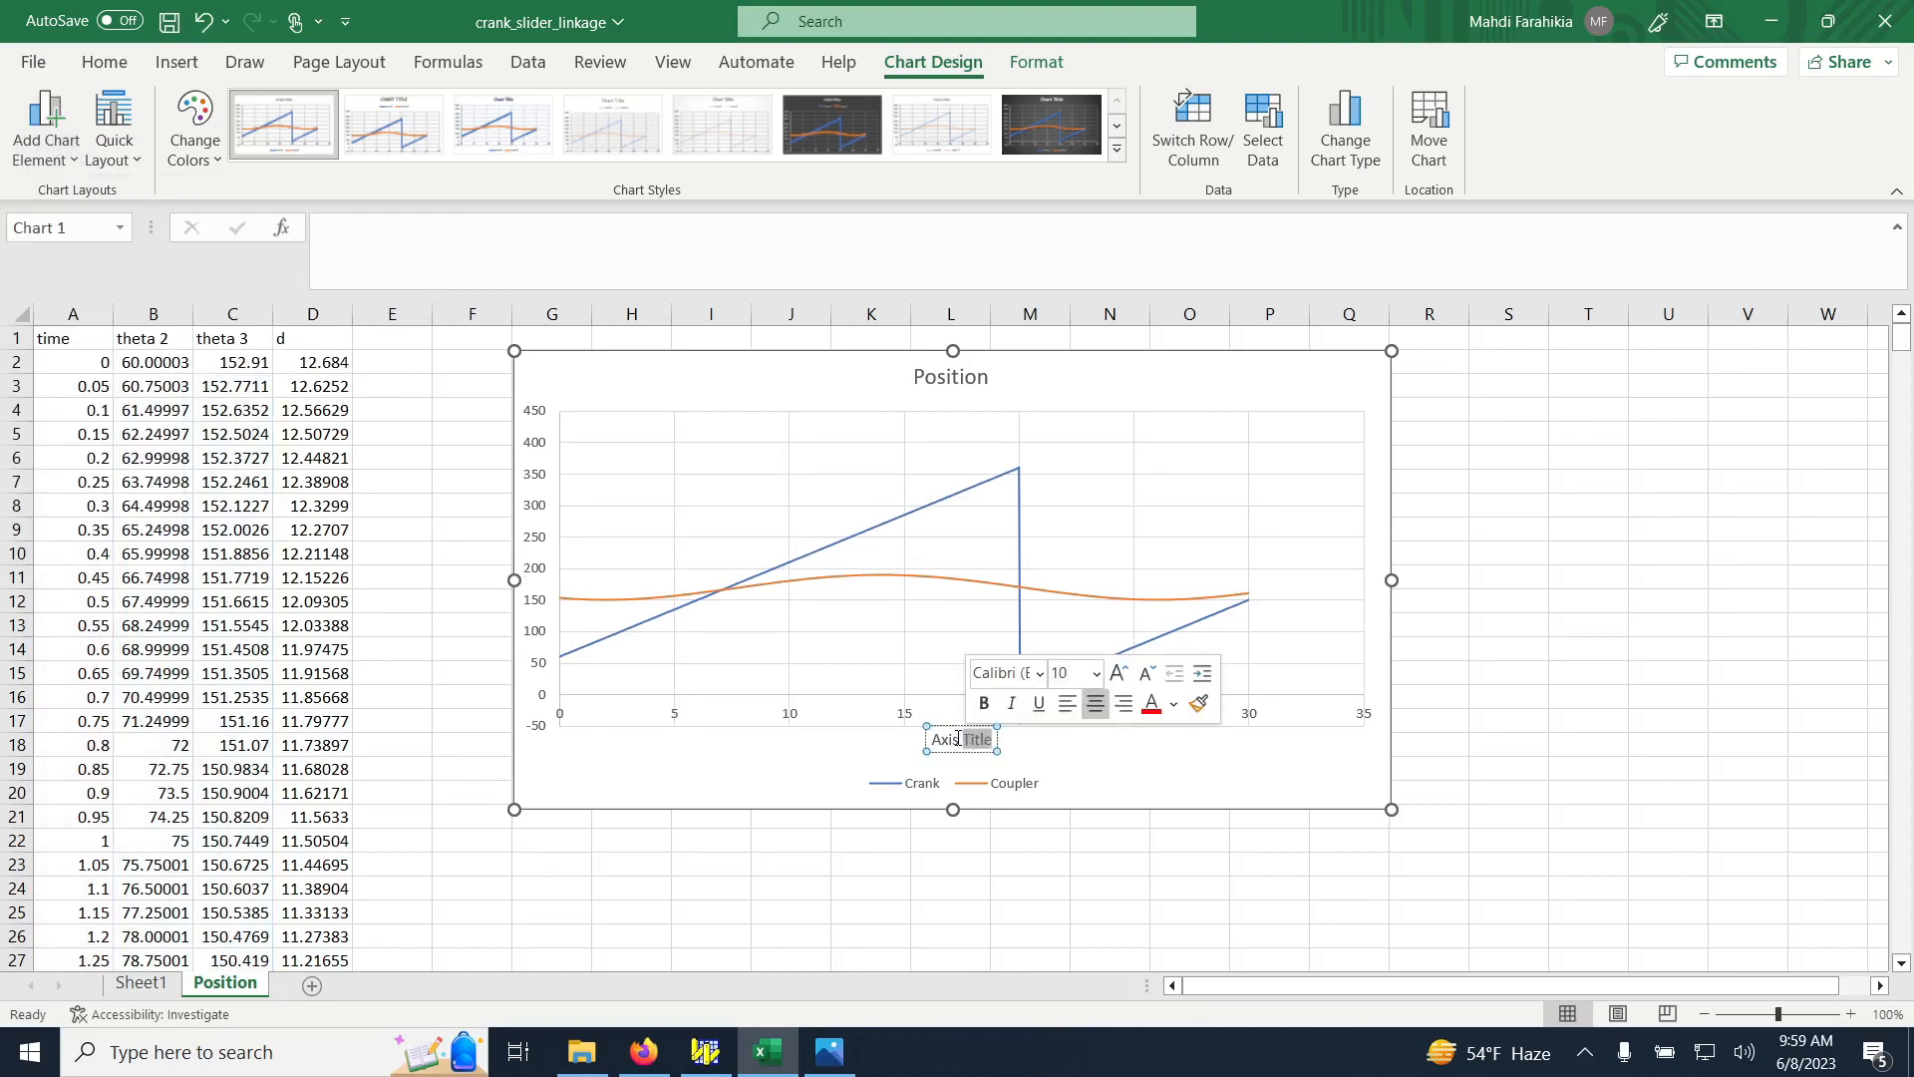
key("BackSpace")
key("BackSpace")
key("BackSpace")
key("BackSpace")
key("BackSpace")
key("BackSpace")
type("Time")
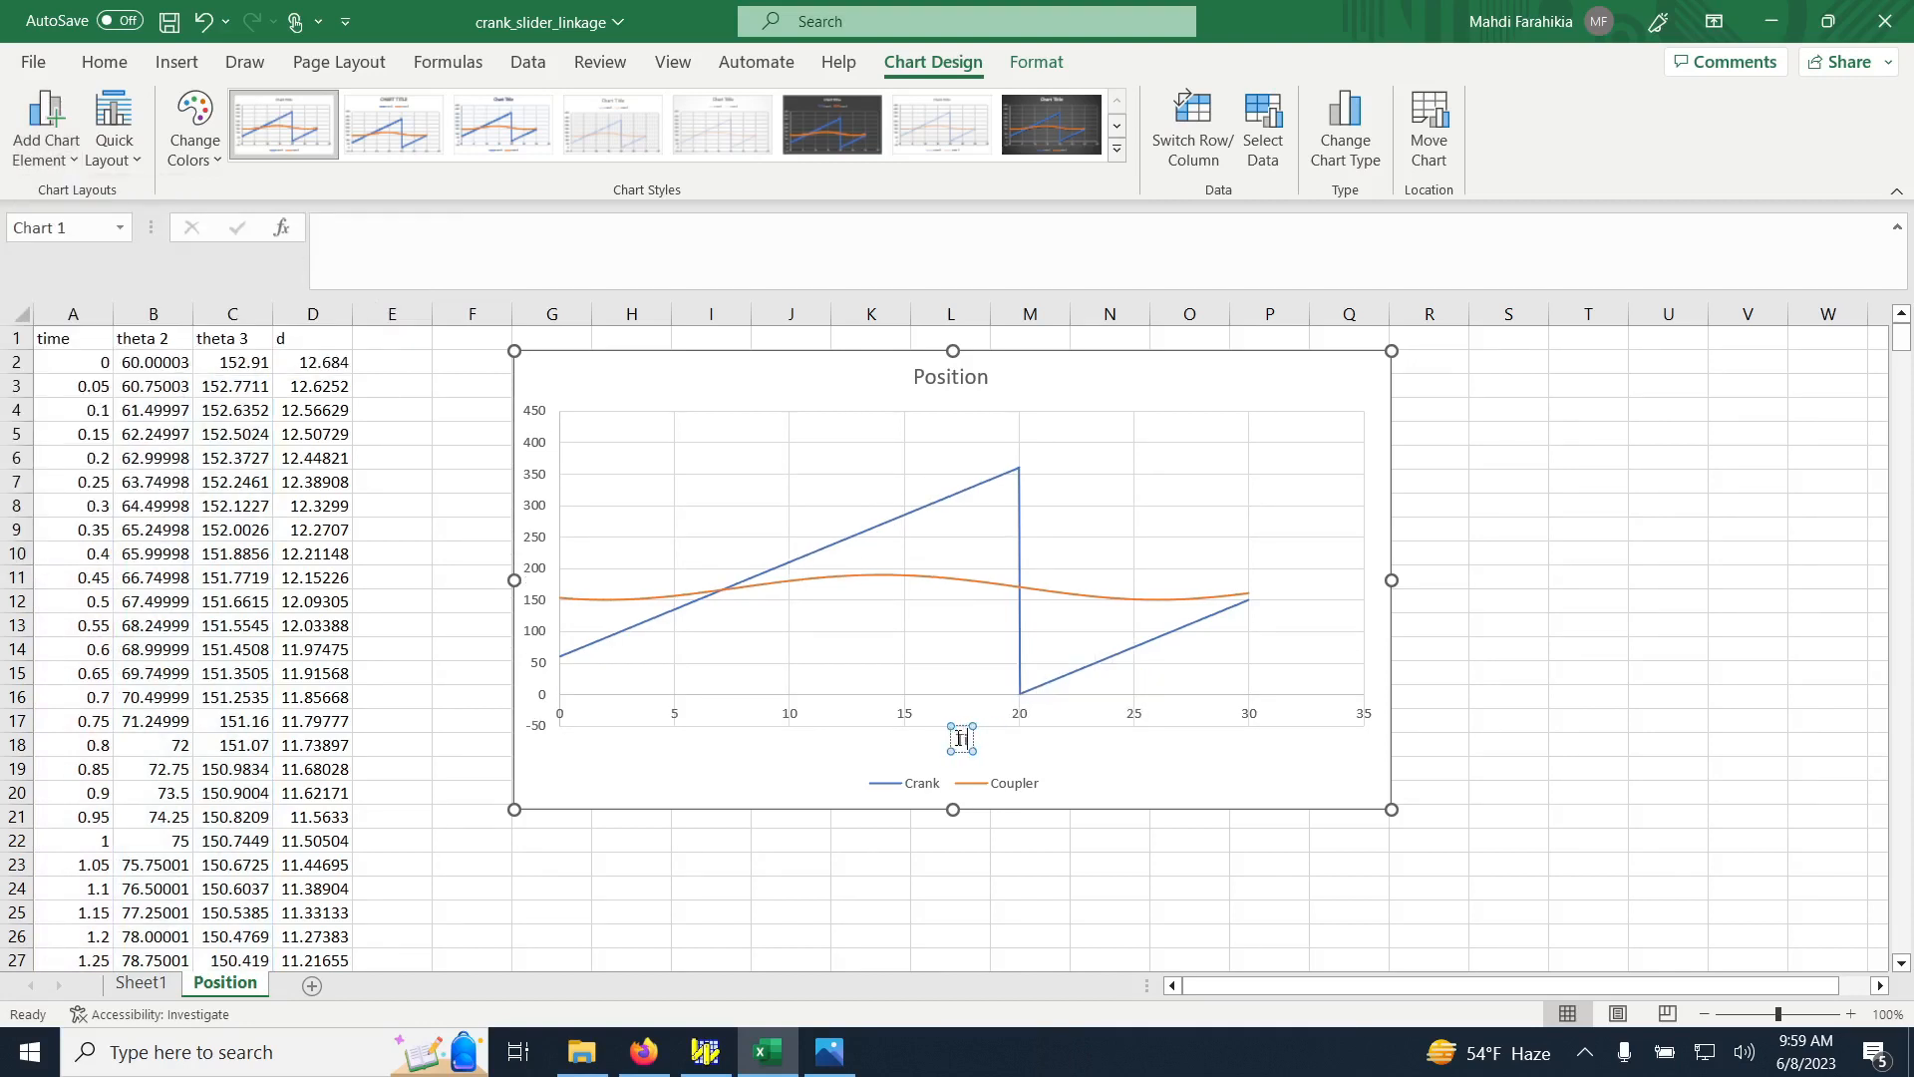
type(" [sec]")
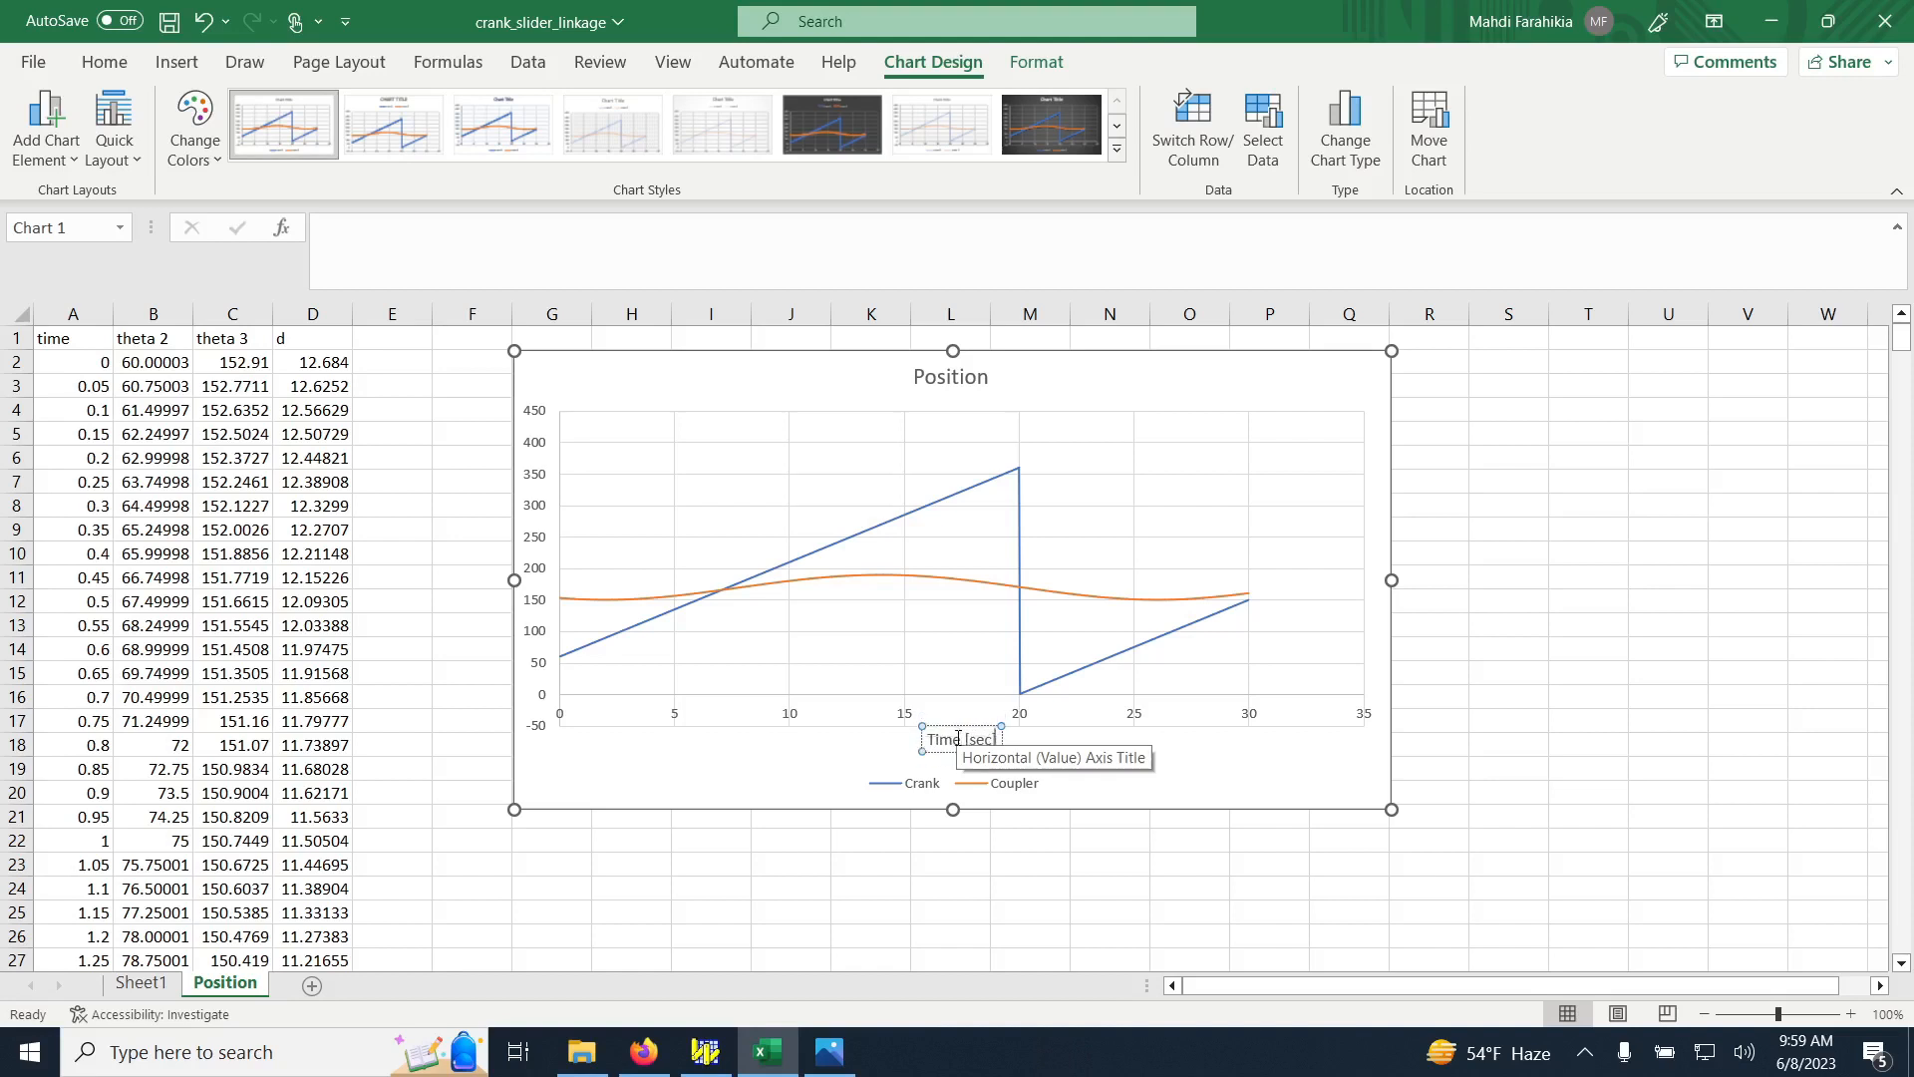
left_click(1214, 383)
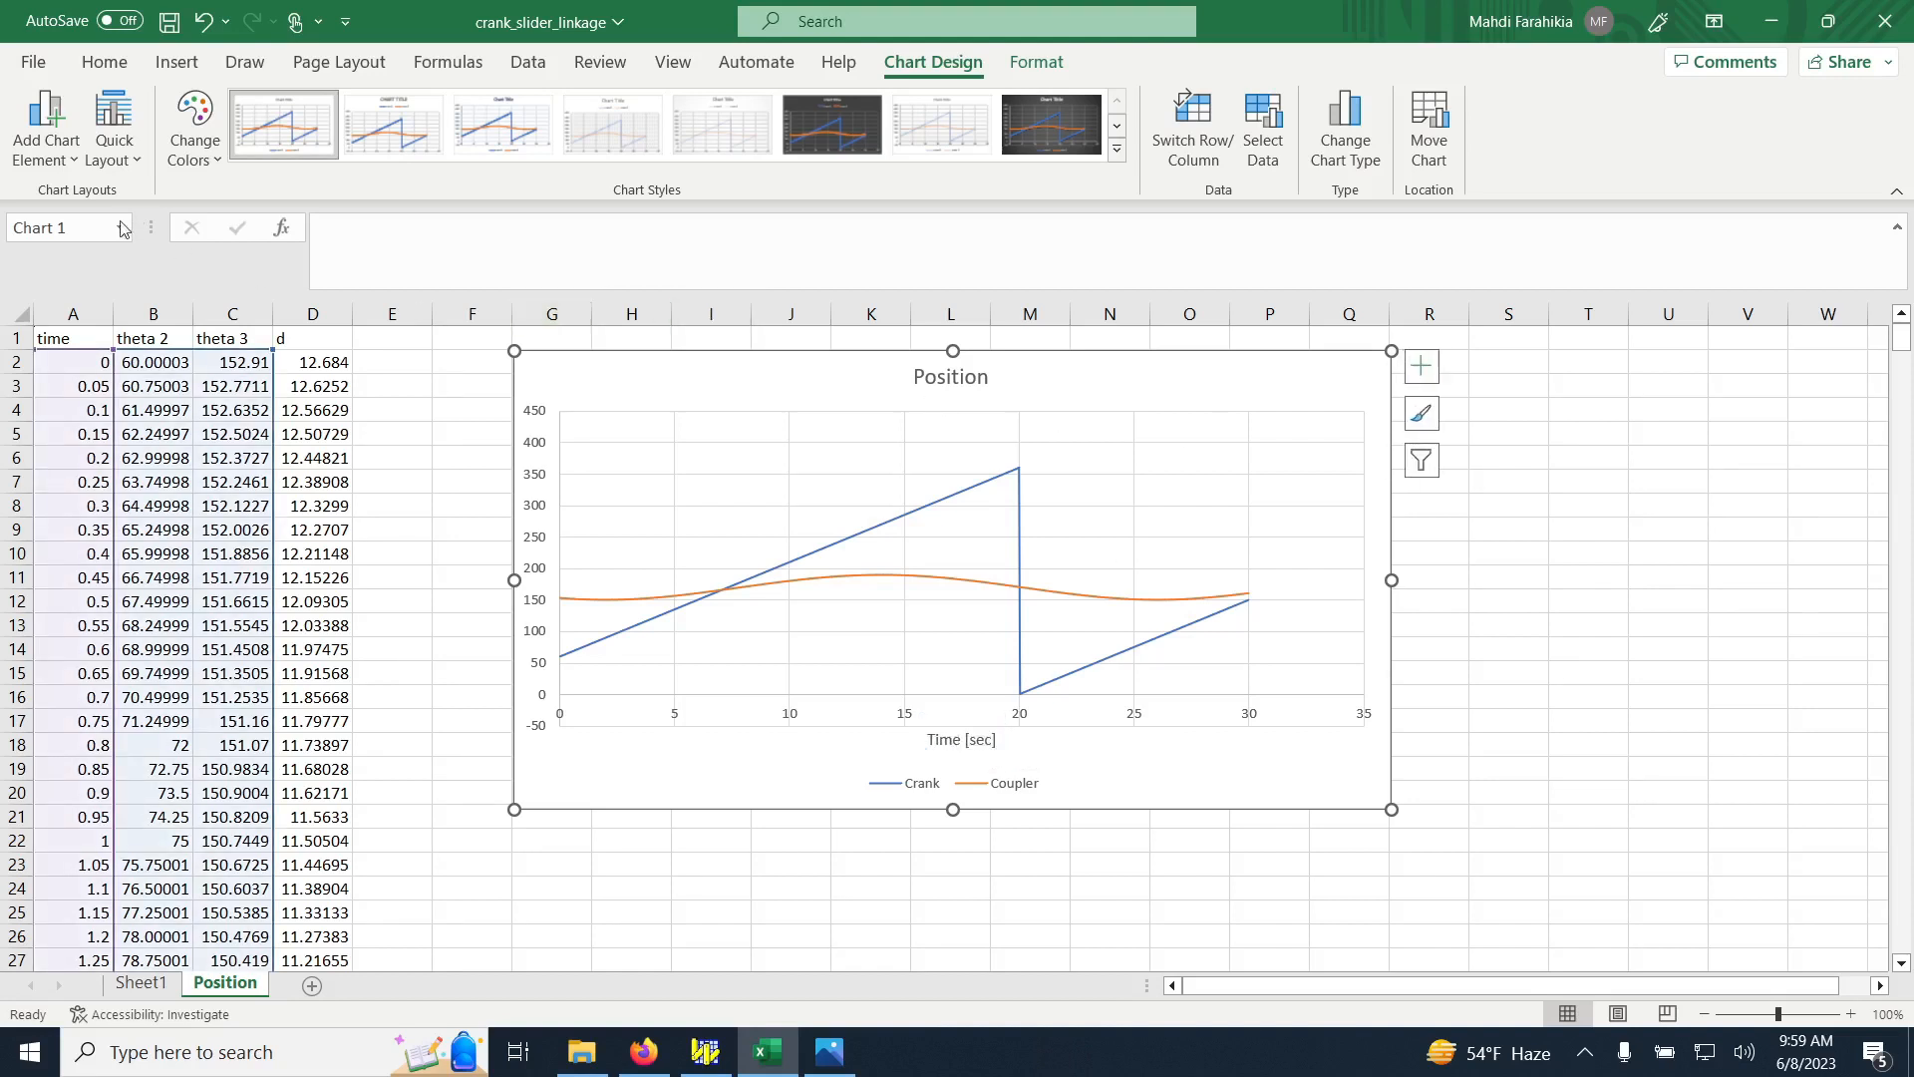
Add a primary vertical axis title to the Position chart reading "Angular Position [deg]"
left_click(46, 125)
mouse_move(103, 240)
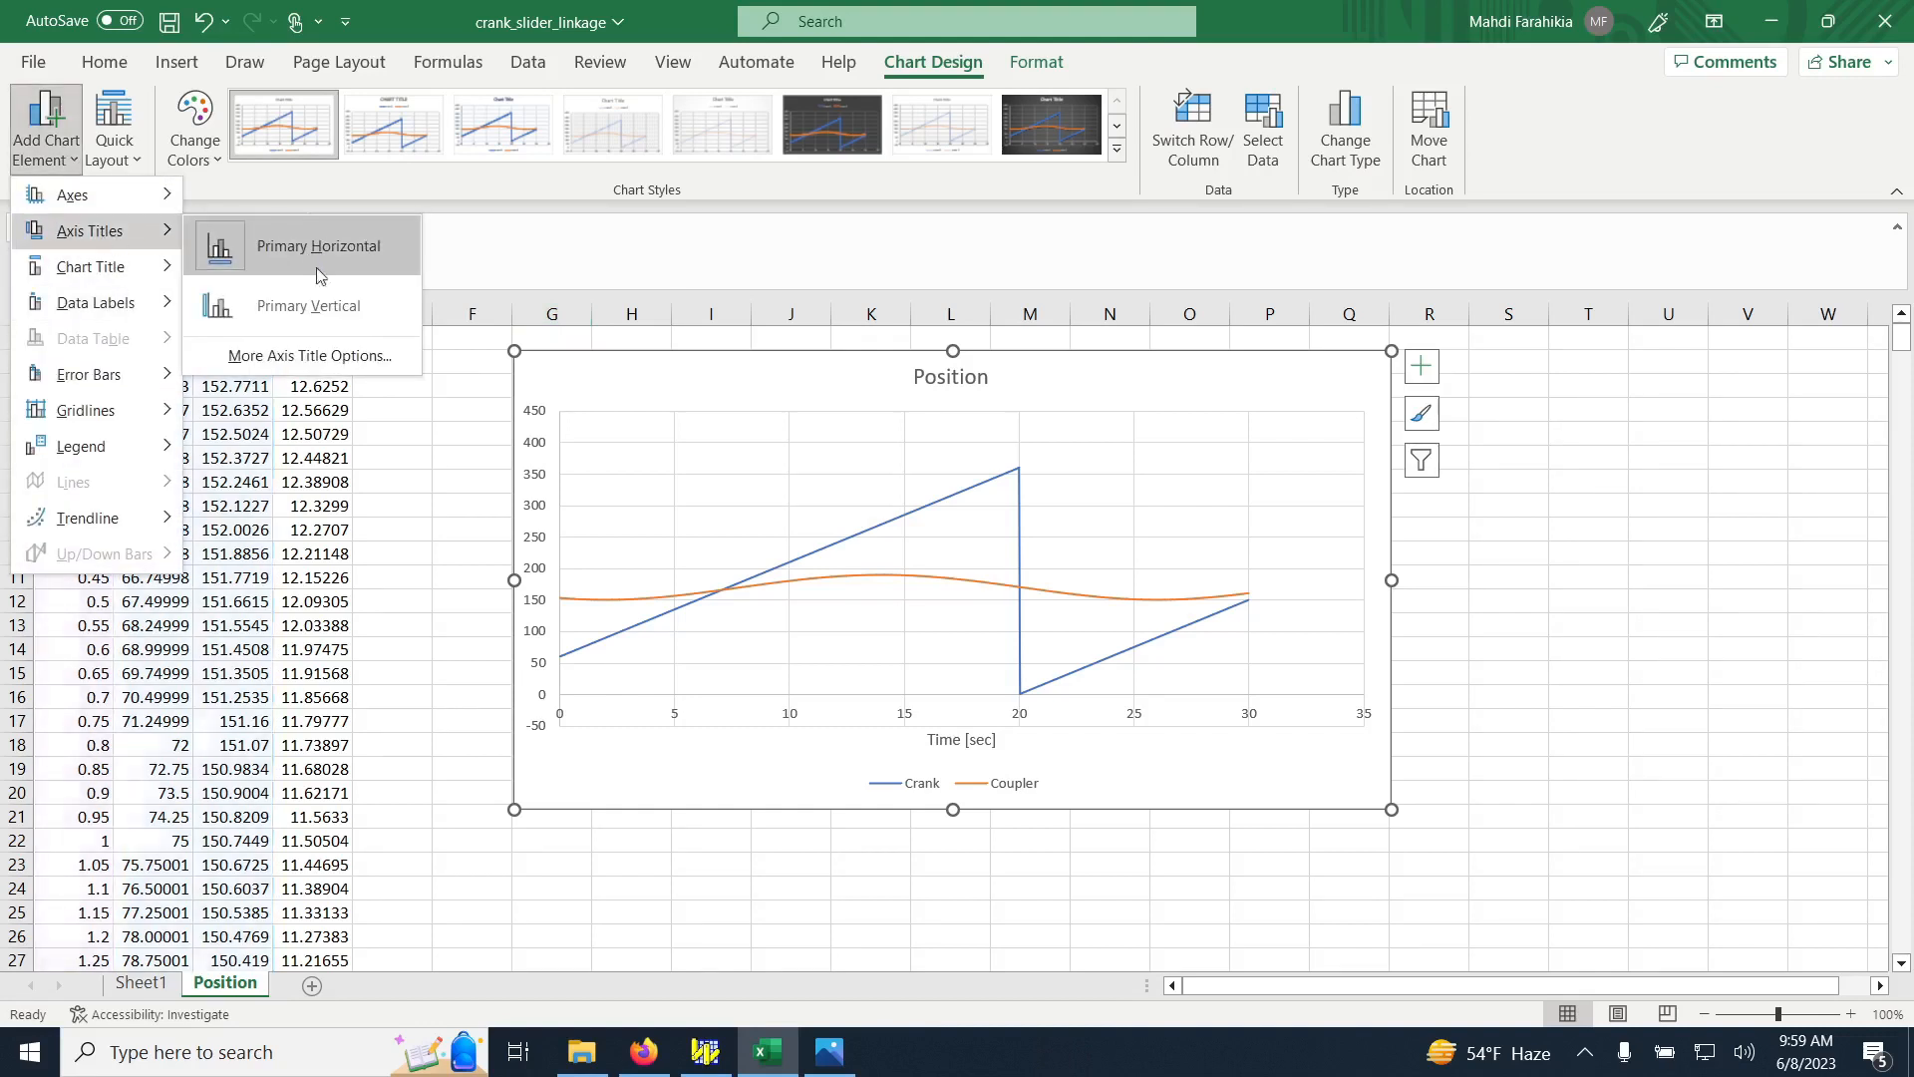
left_click(300, 303)
triple_click(540, 568)
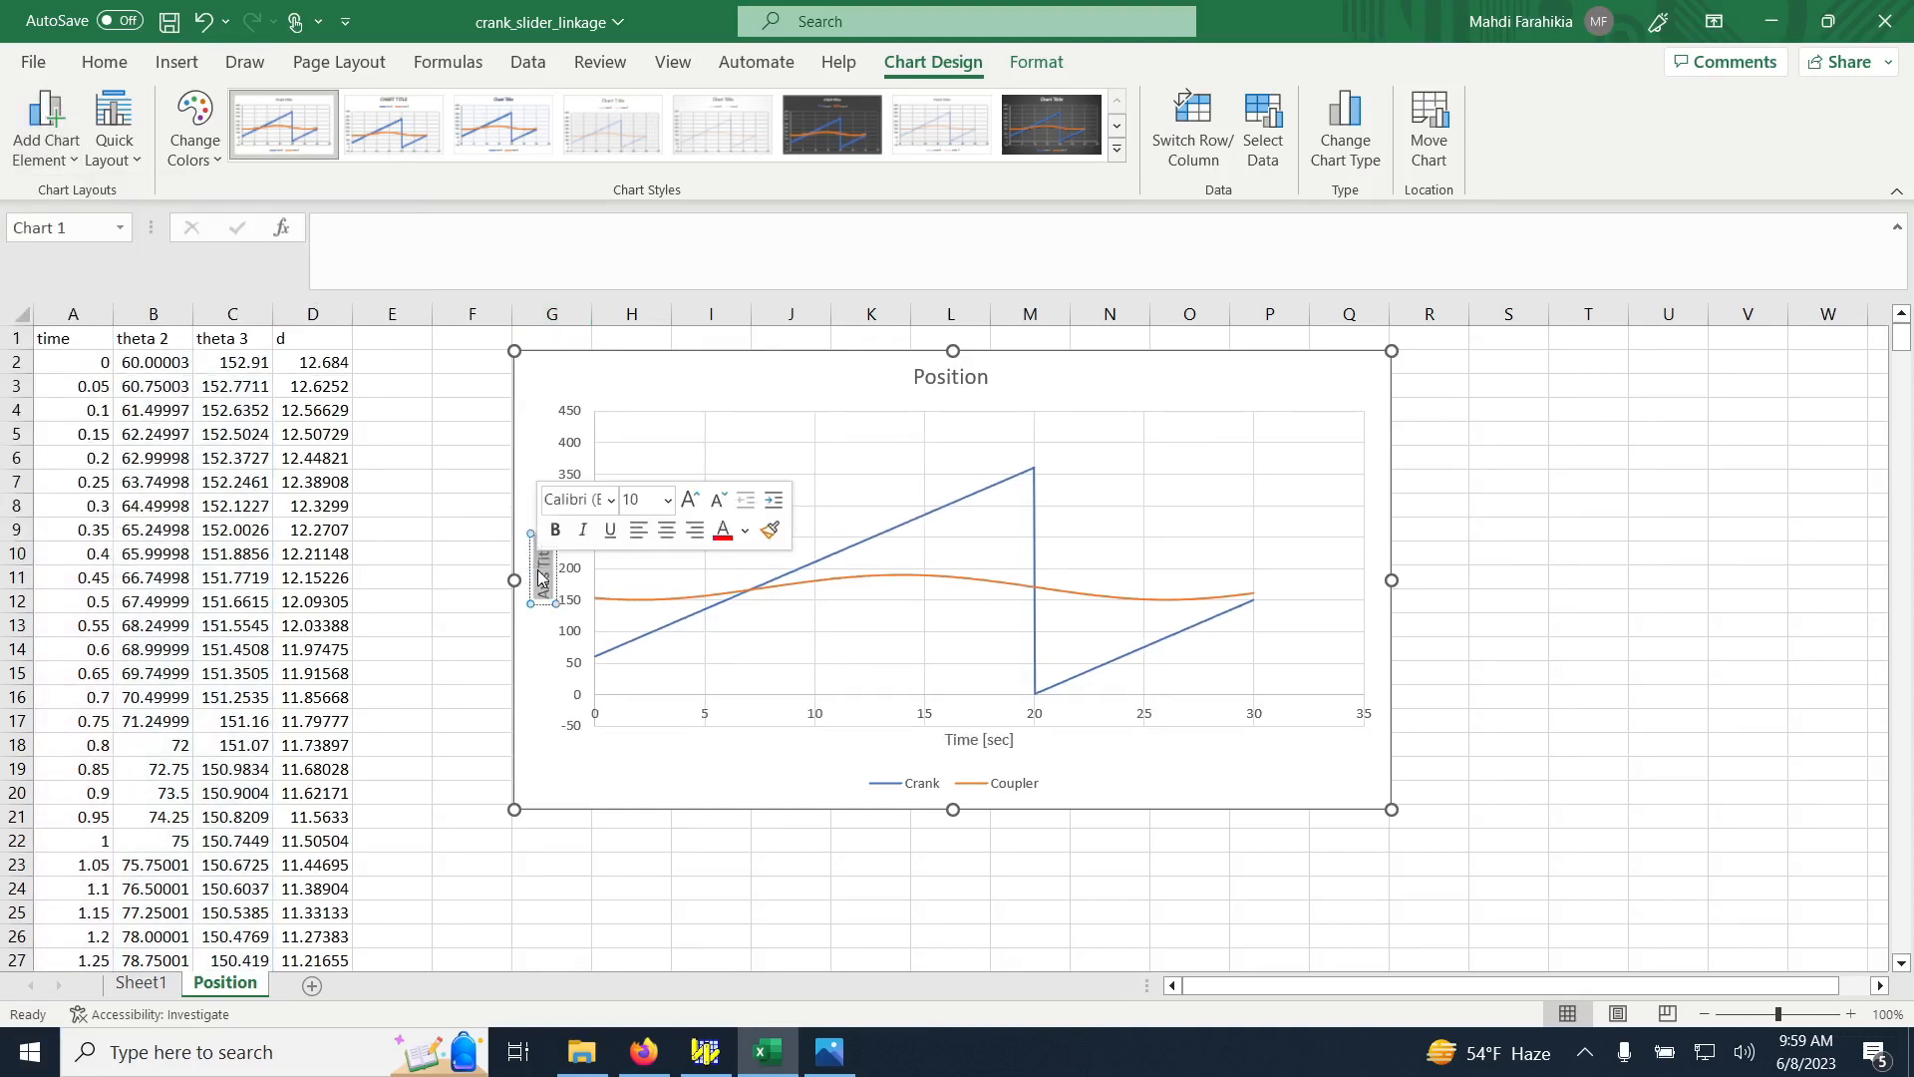
type("Ang")
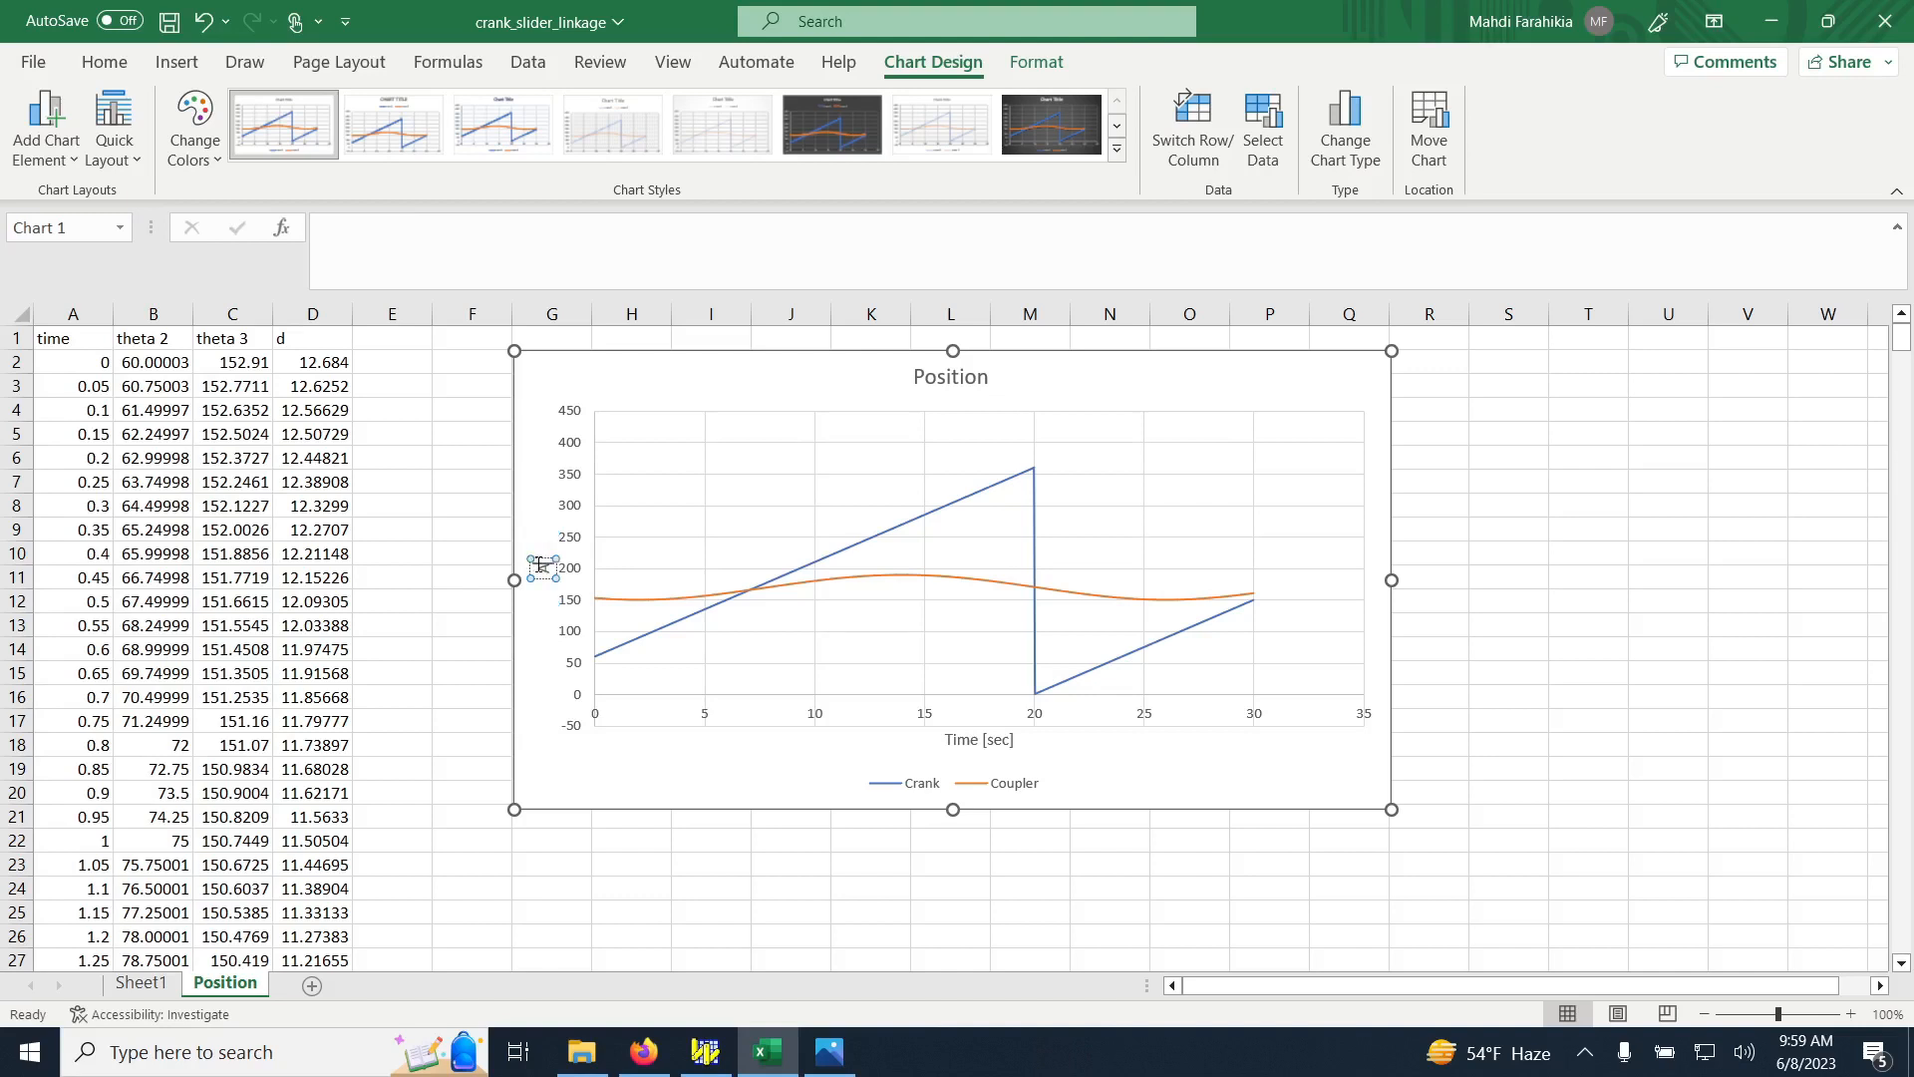
type("le")
key("BackSpace")
key("BackSpace")
type("ular Position")
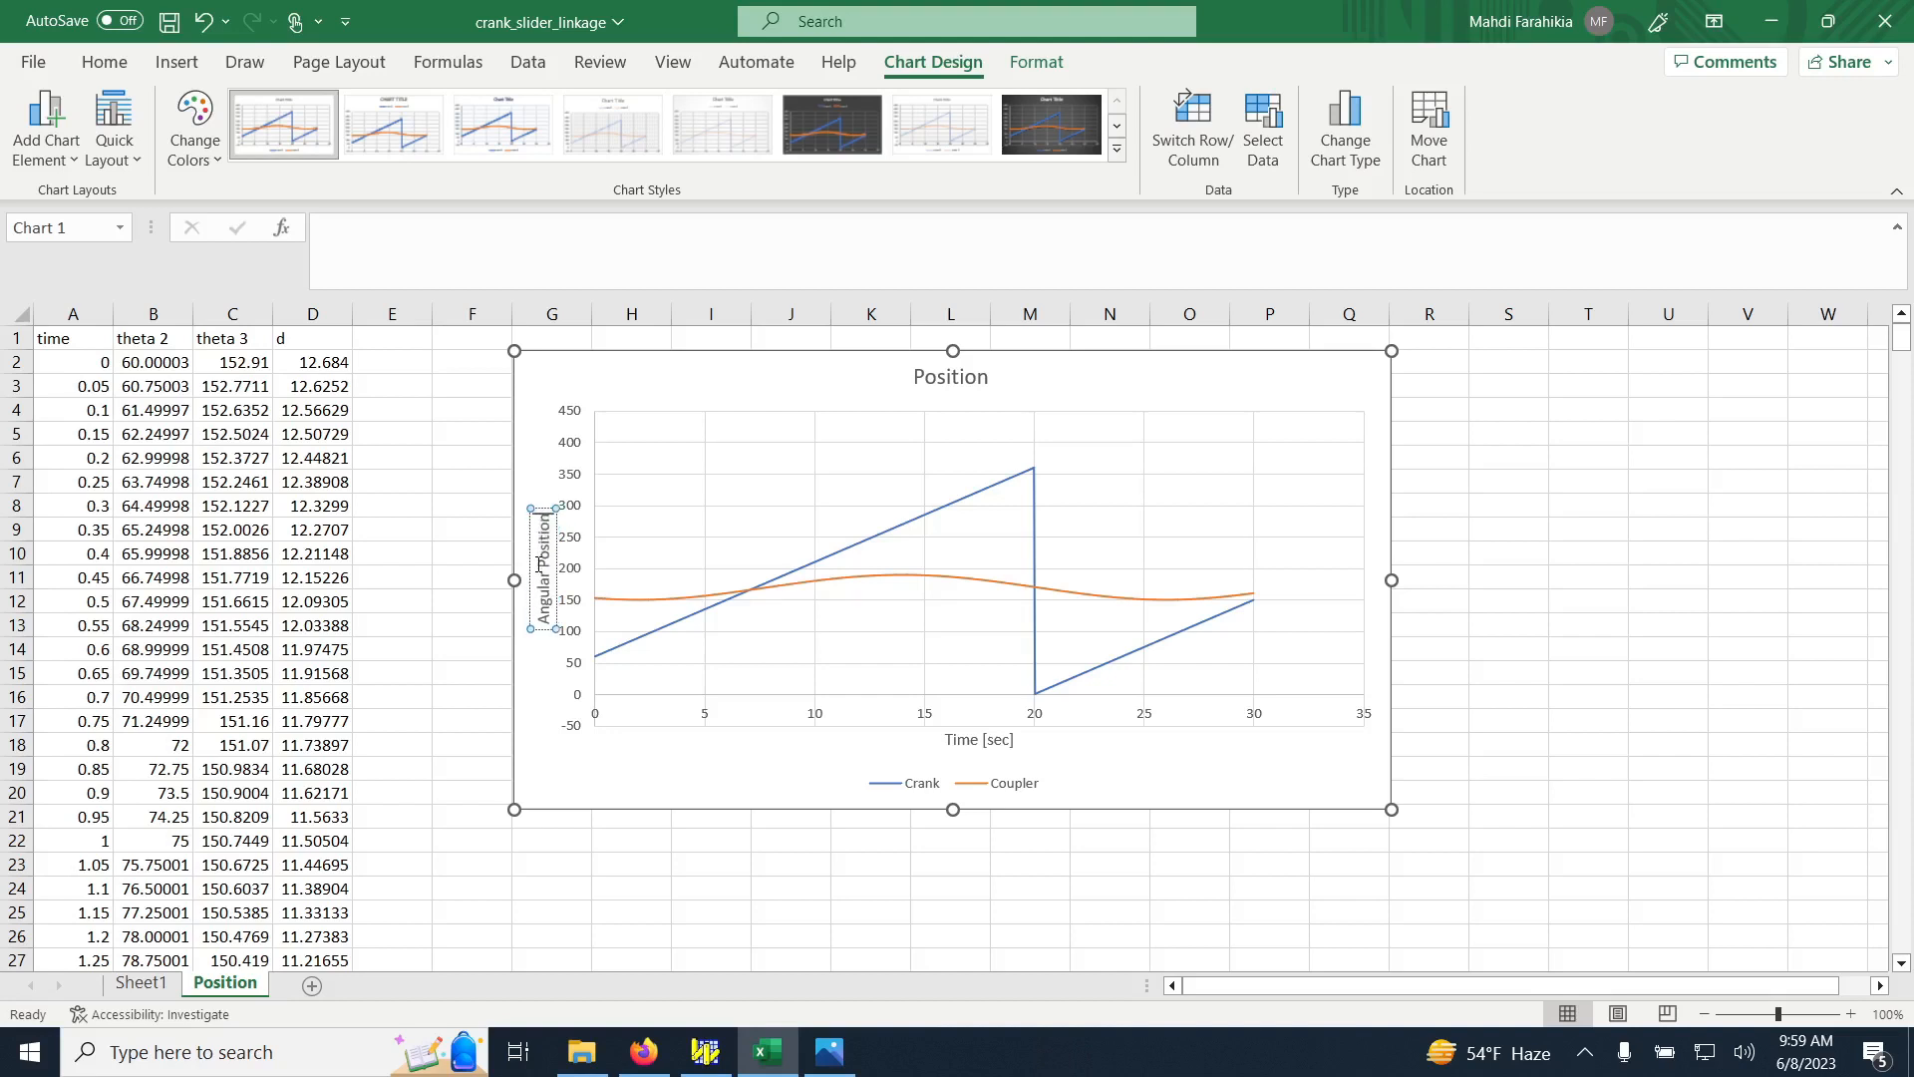
type(" [De")
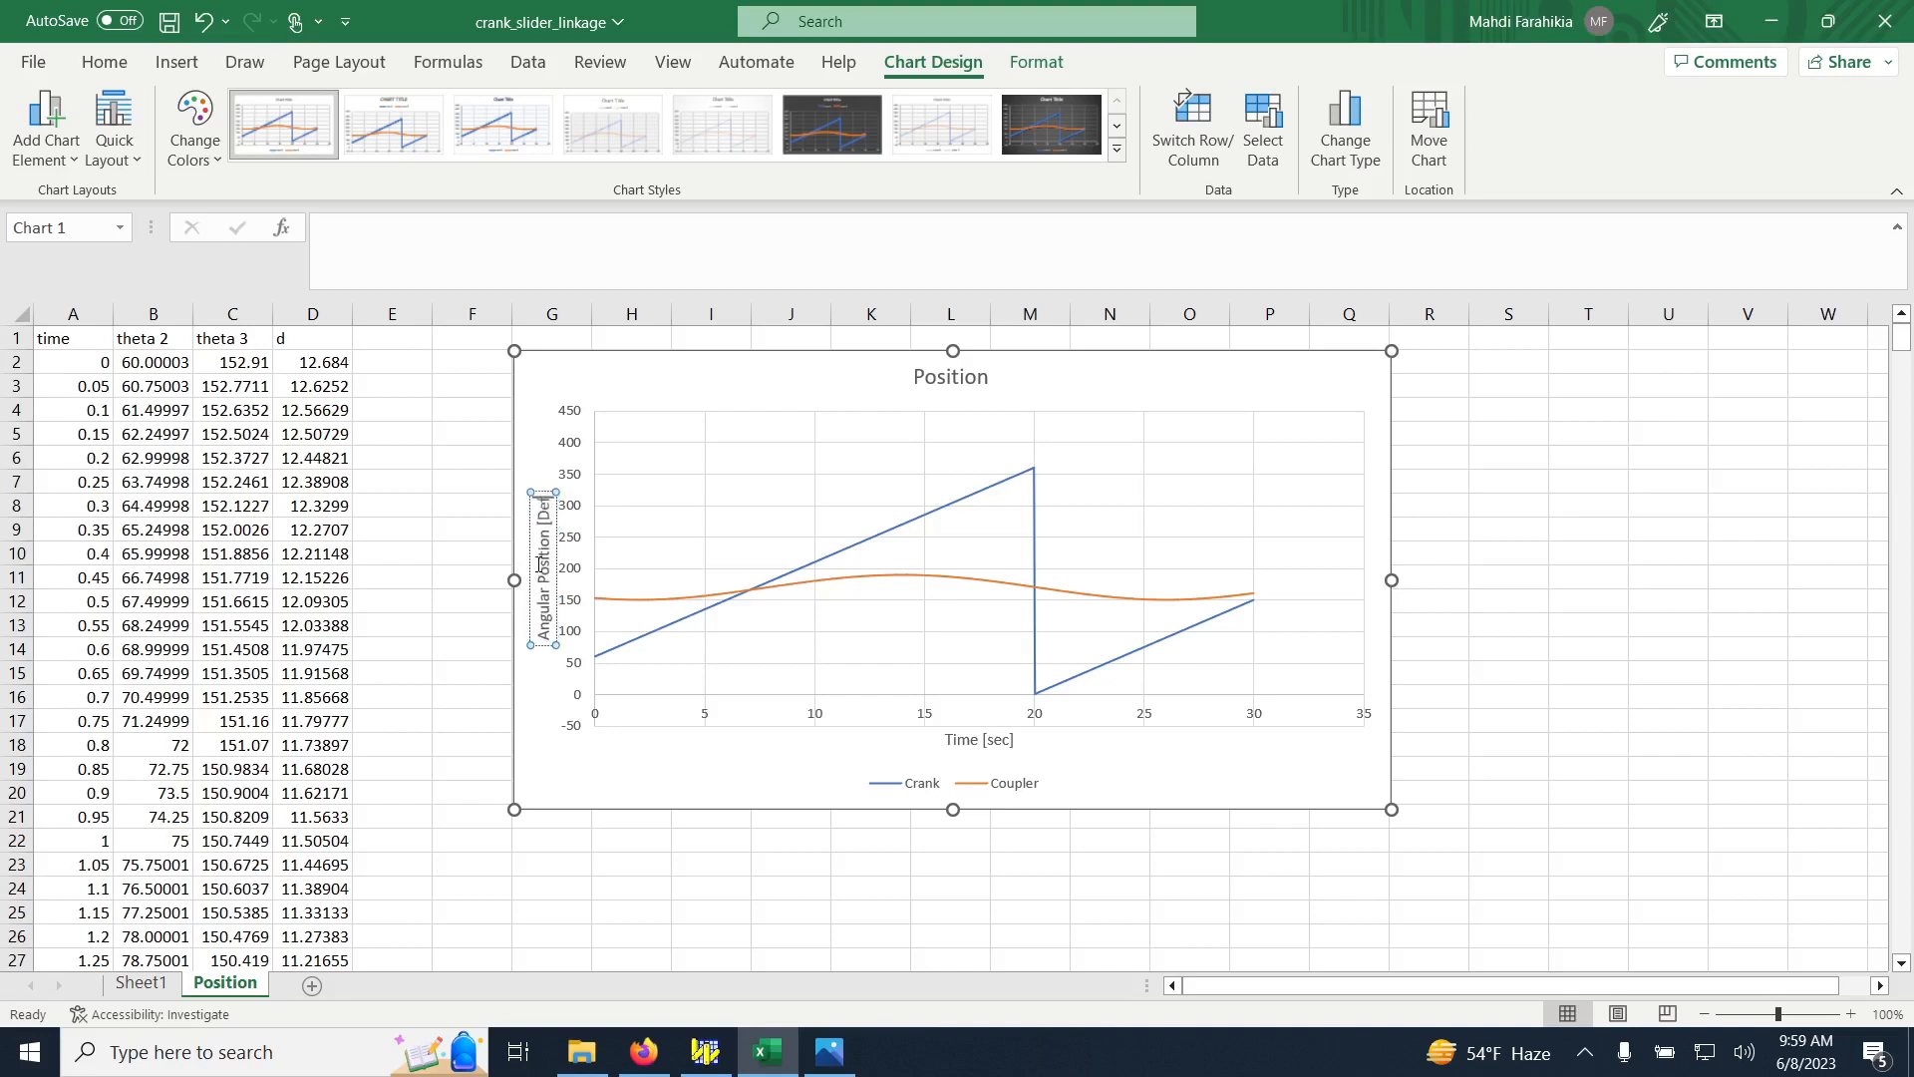
key("BackSpace")
key("BackSpace")
key("BackSpace")
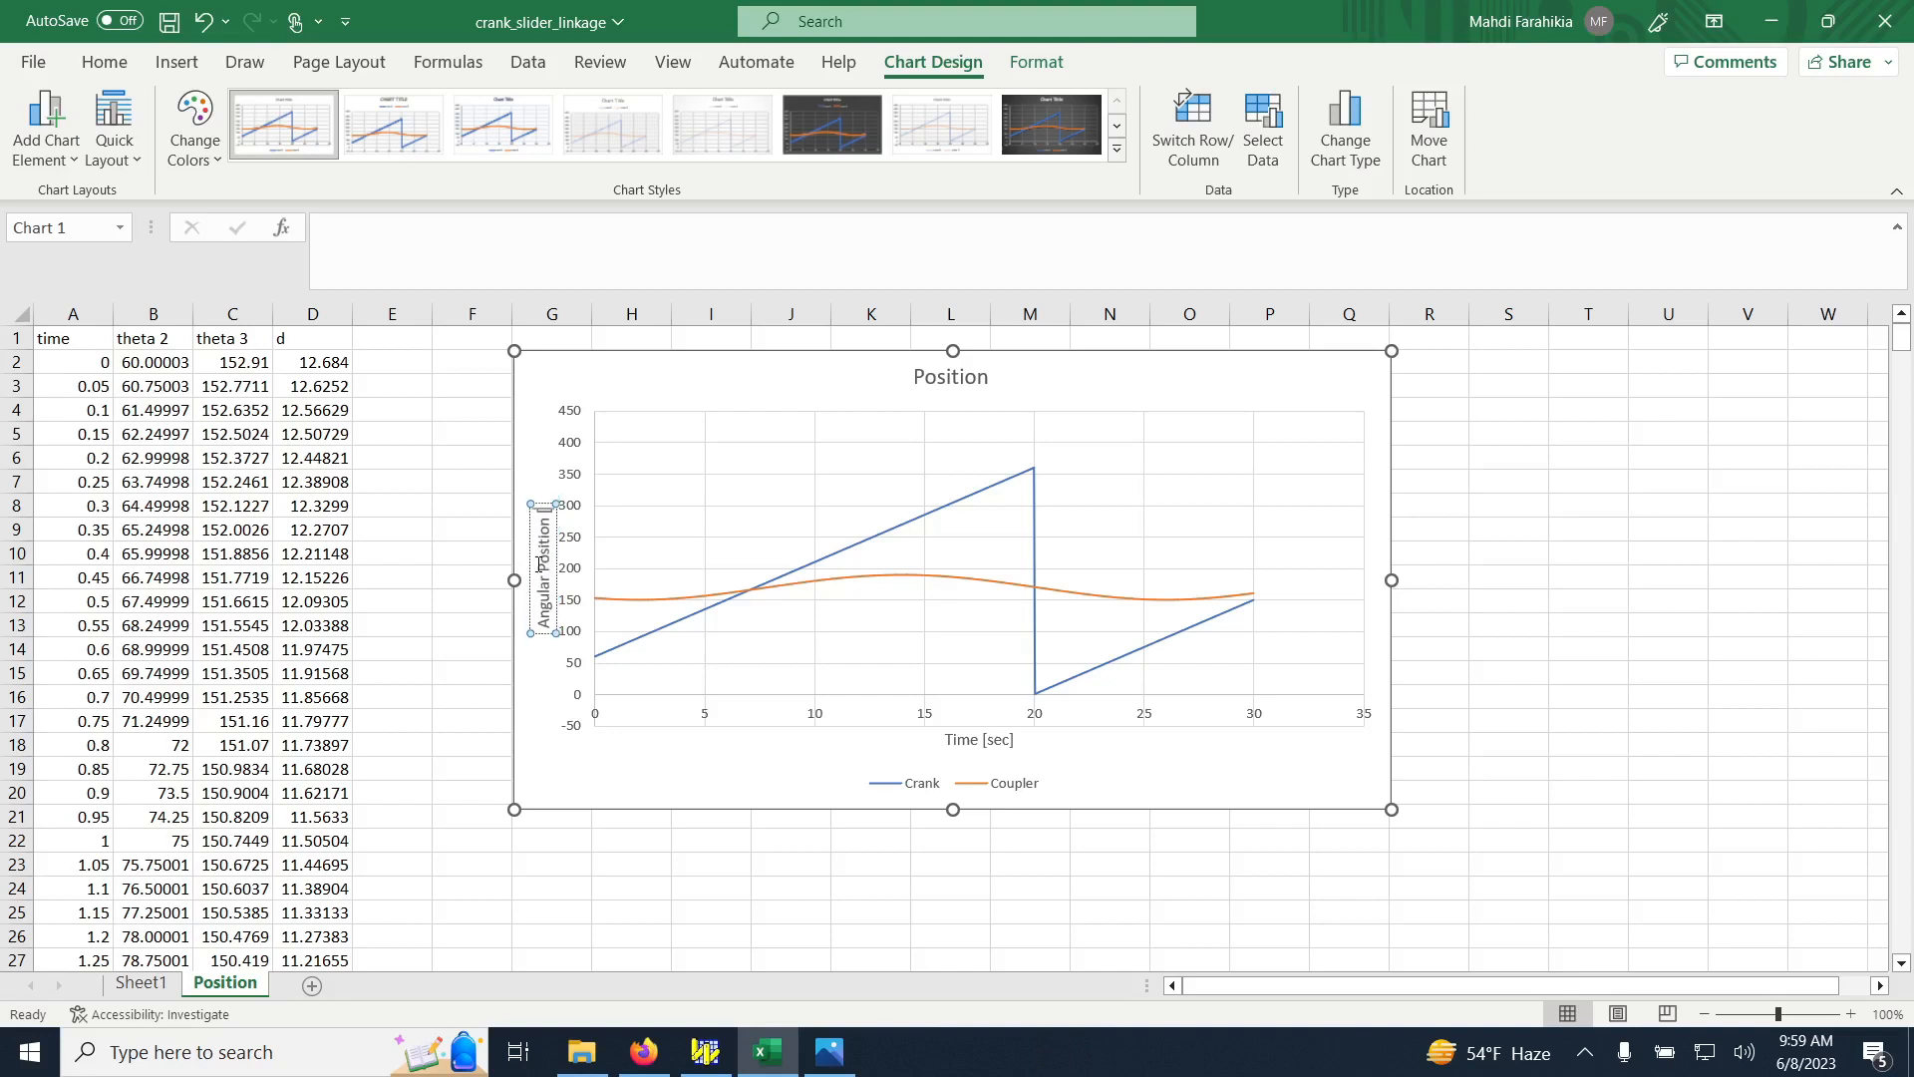
type("deg]")
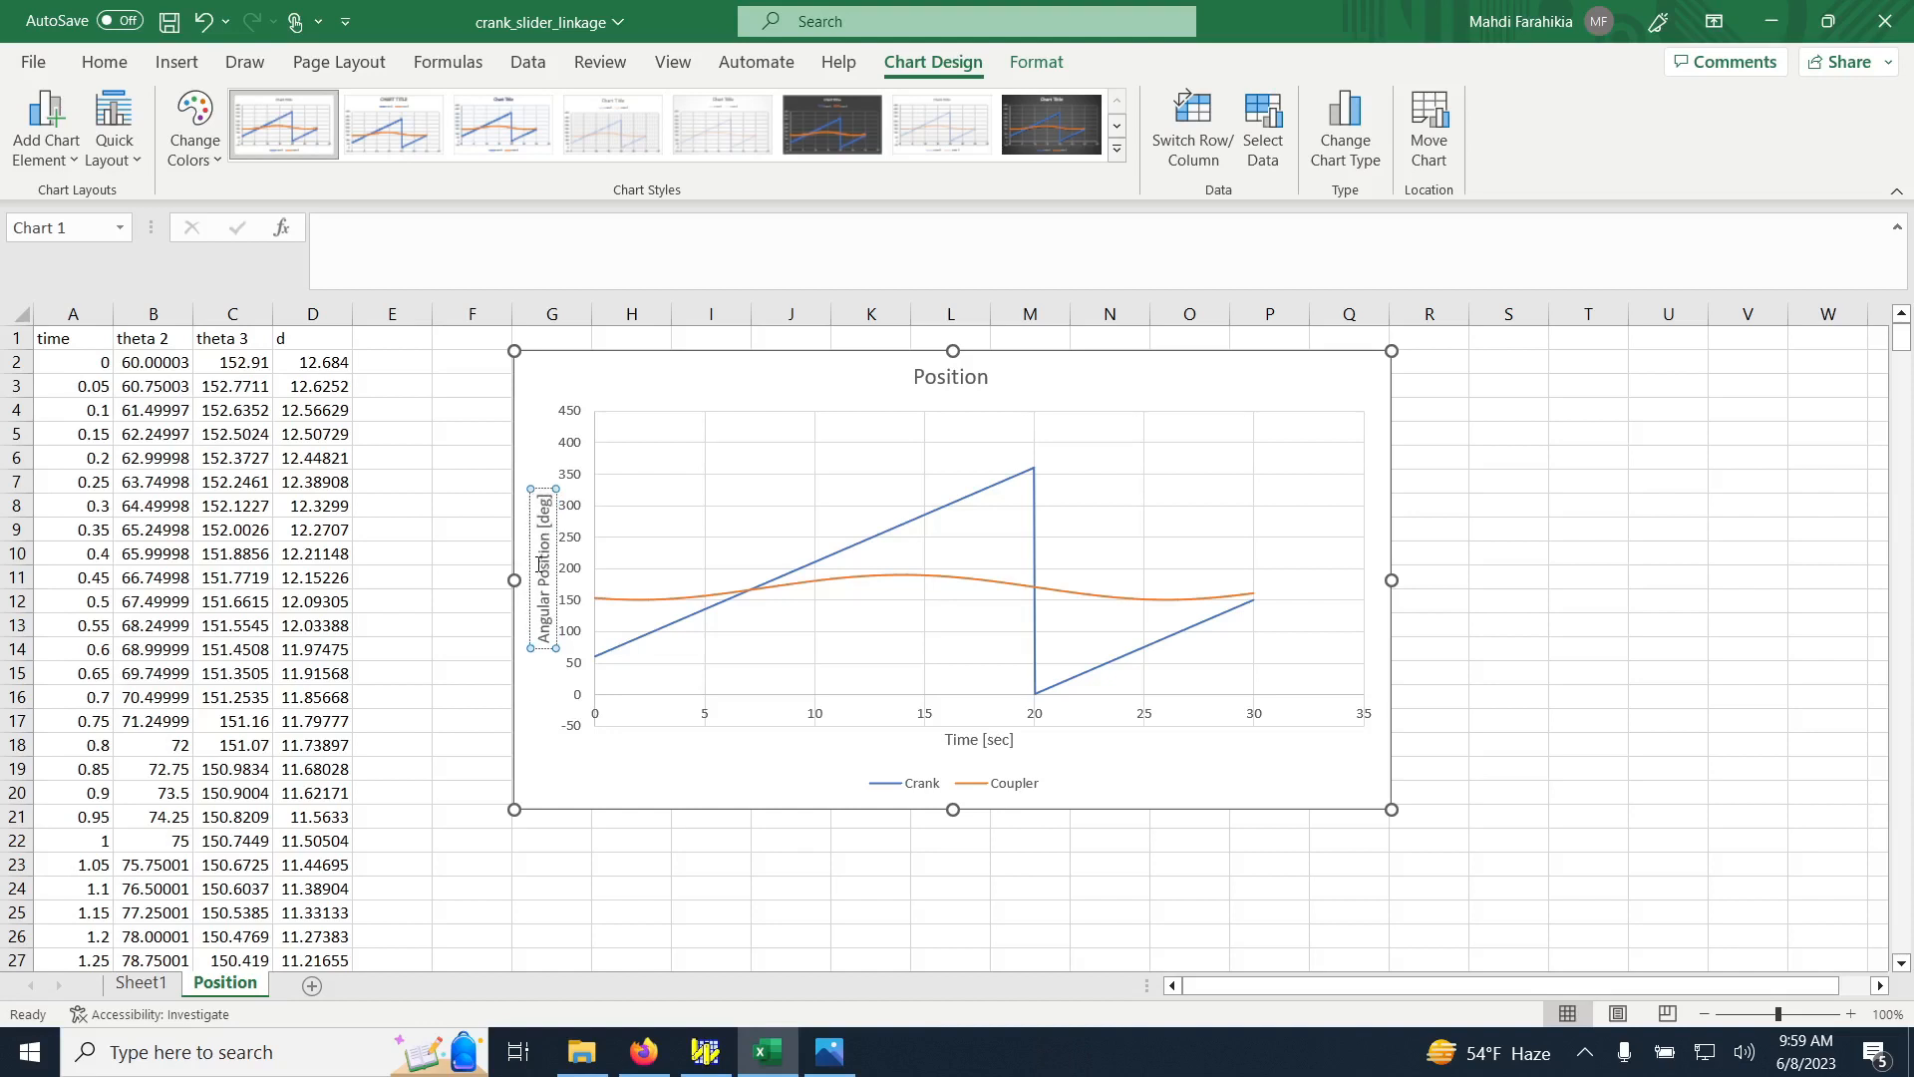
left_click(1327, 715)
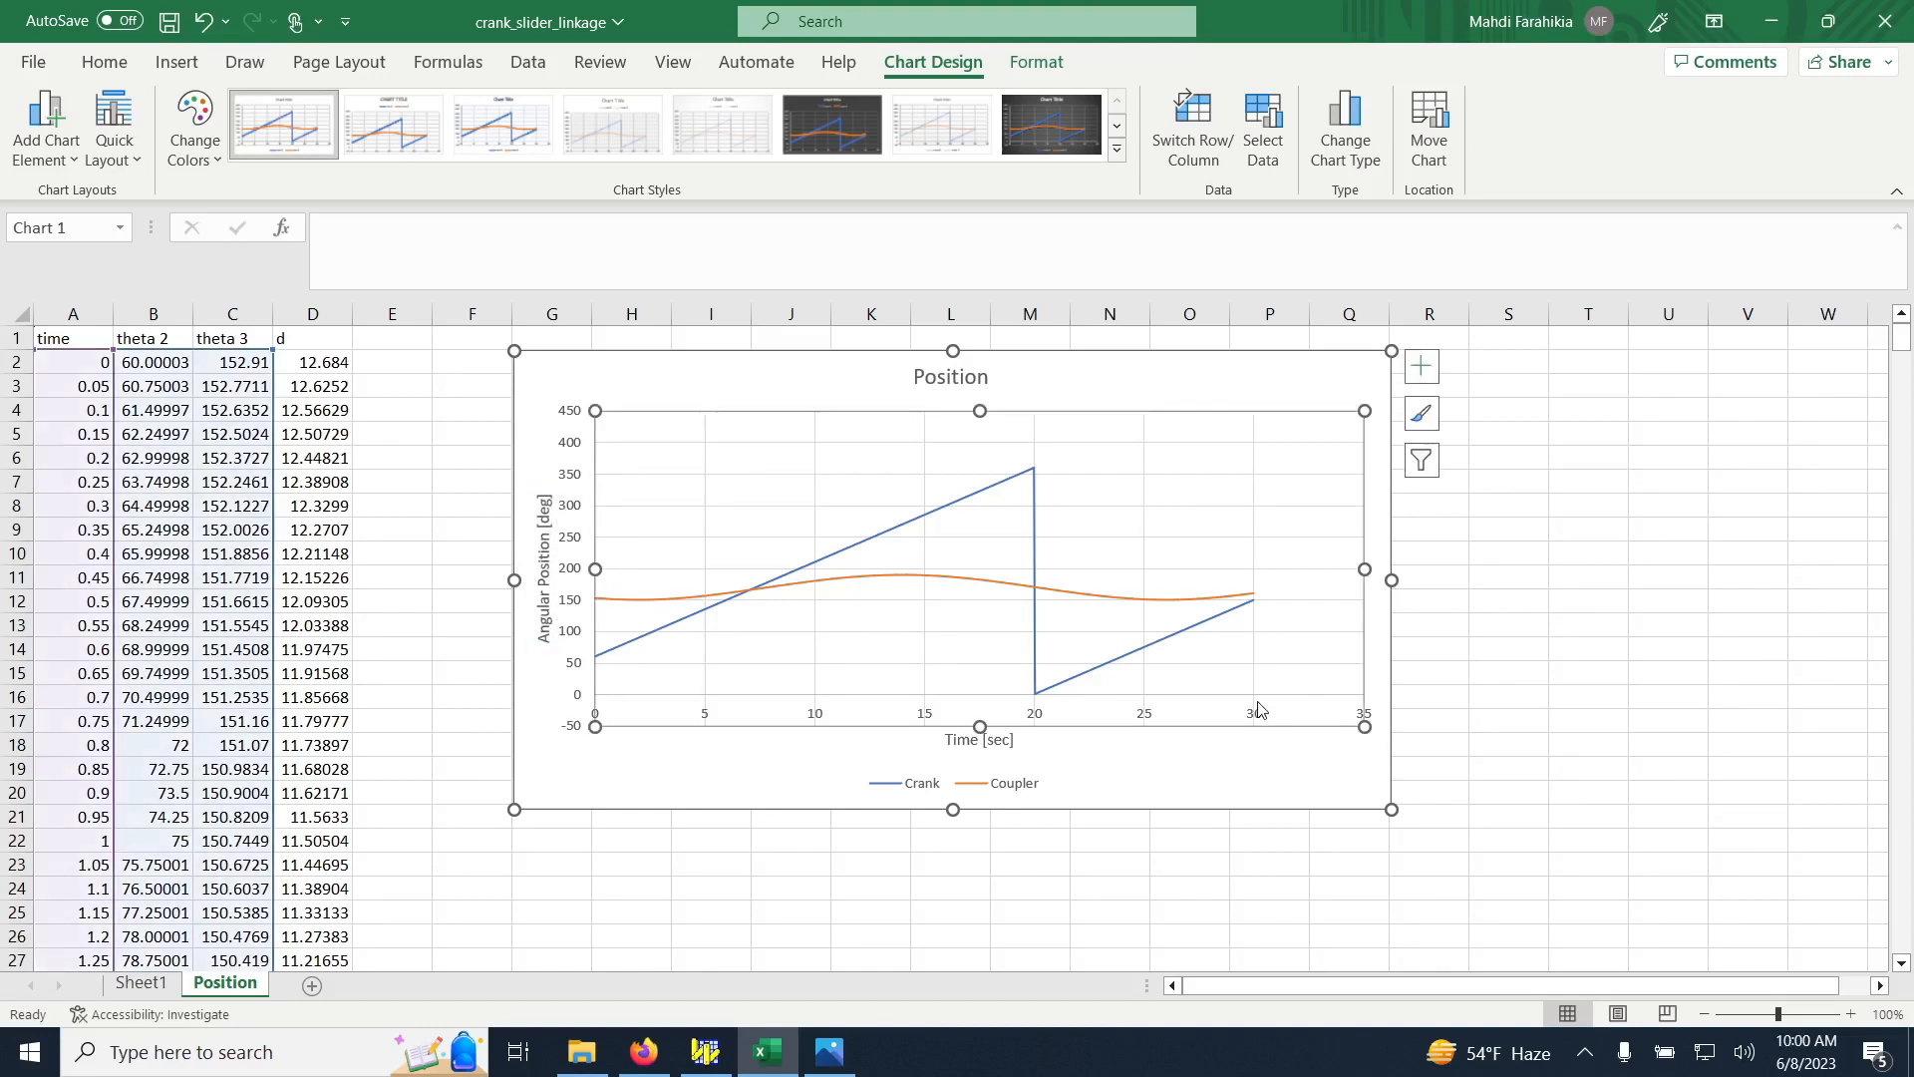
right_click(1258, 709)
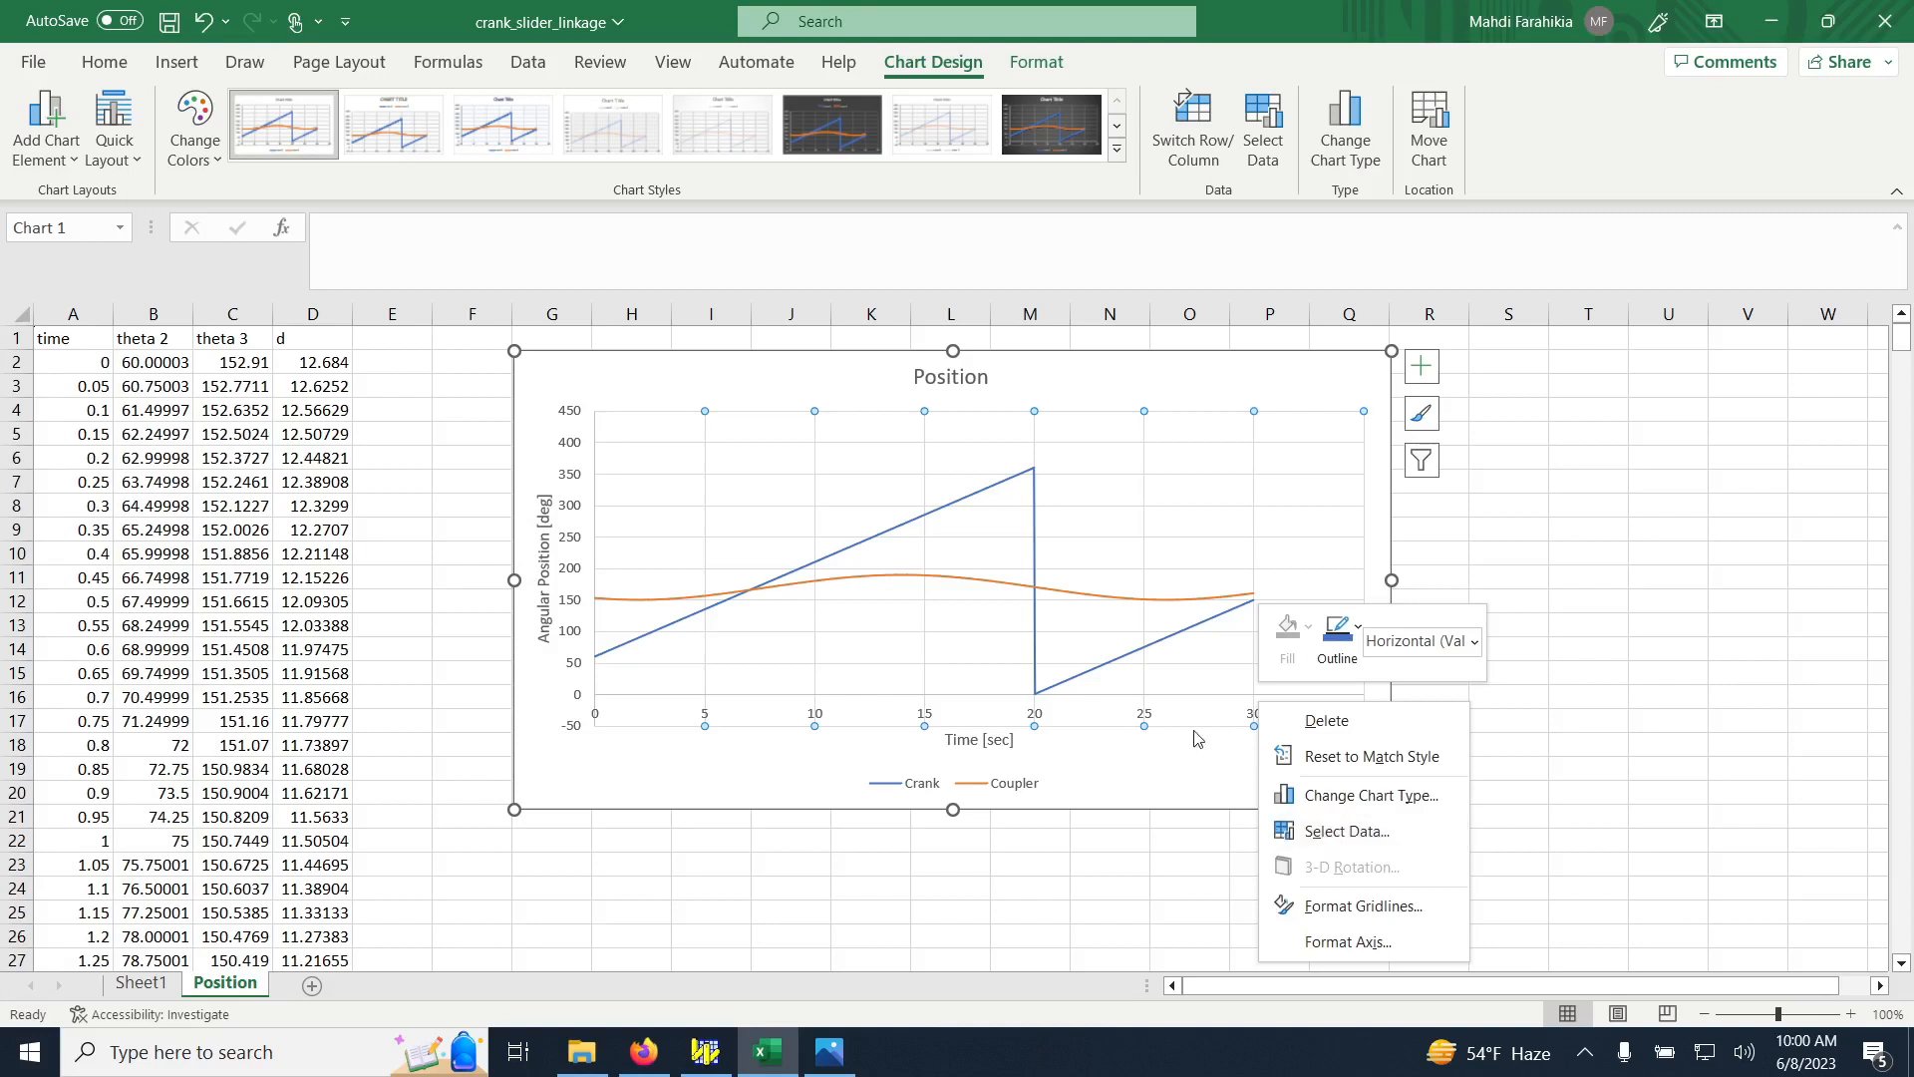
key("Escape")
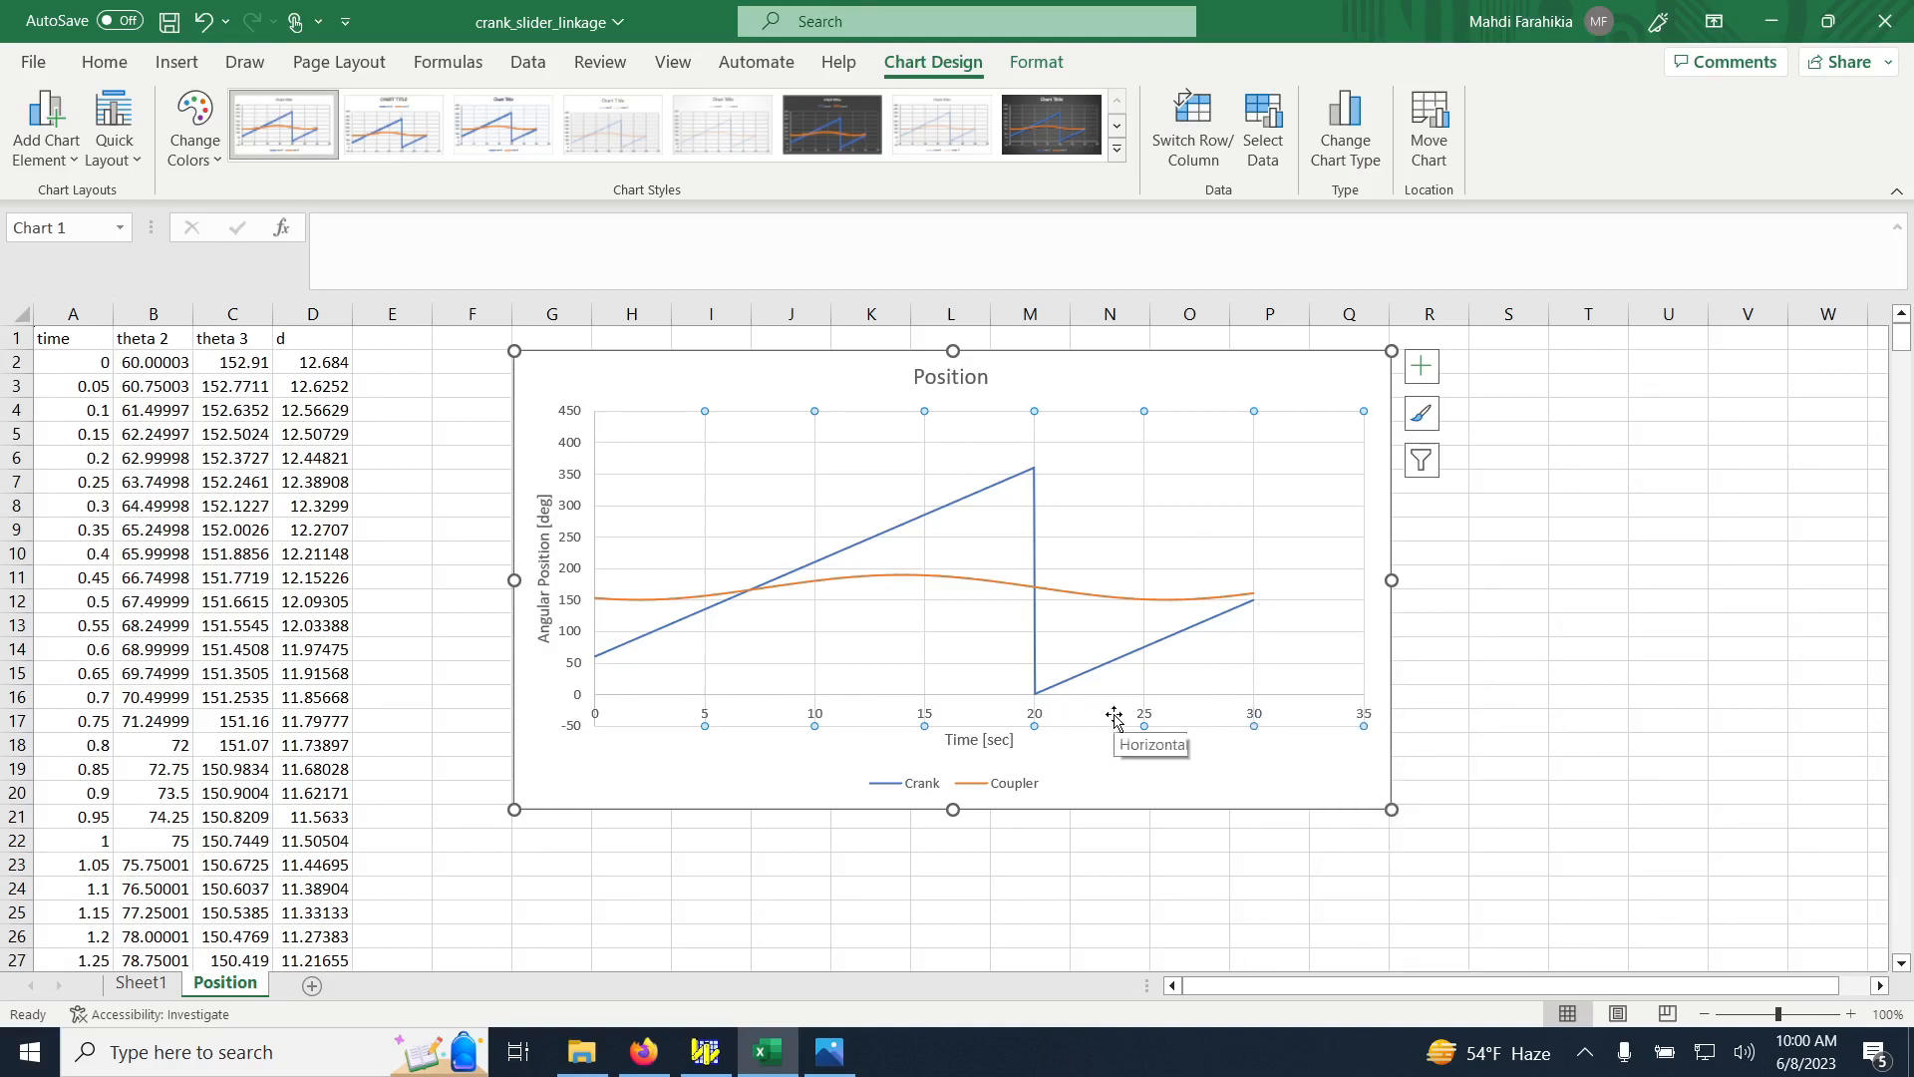
left_click(1523, 723)
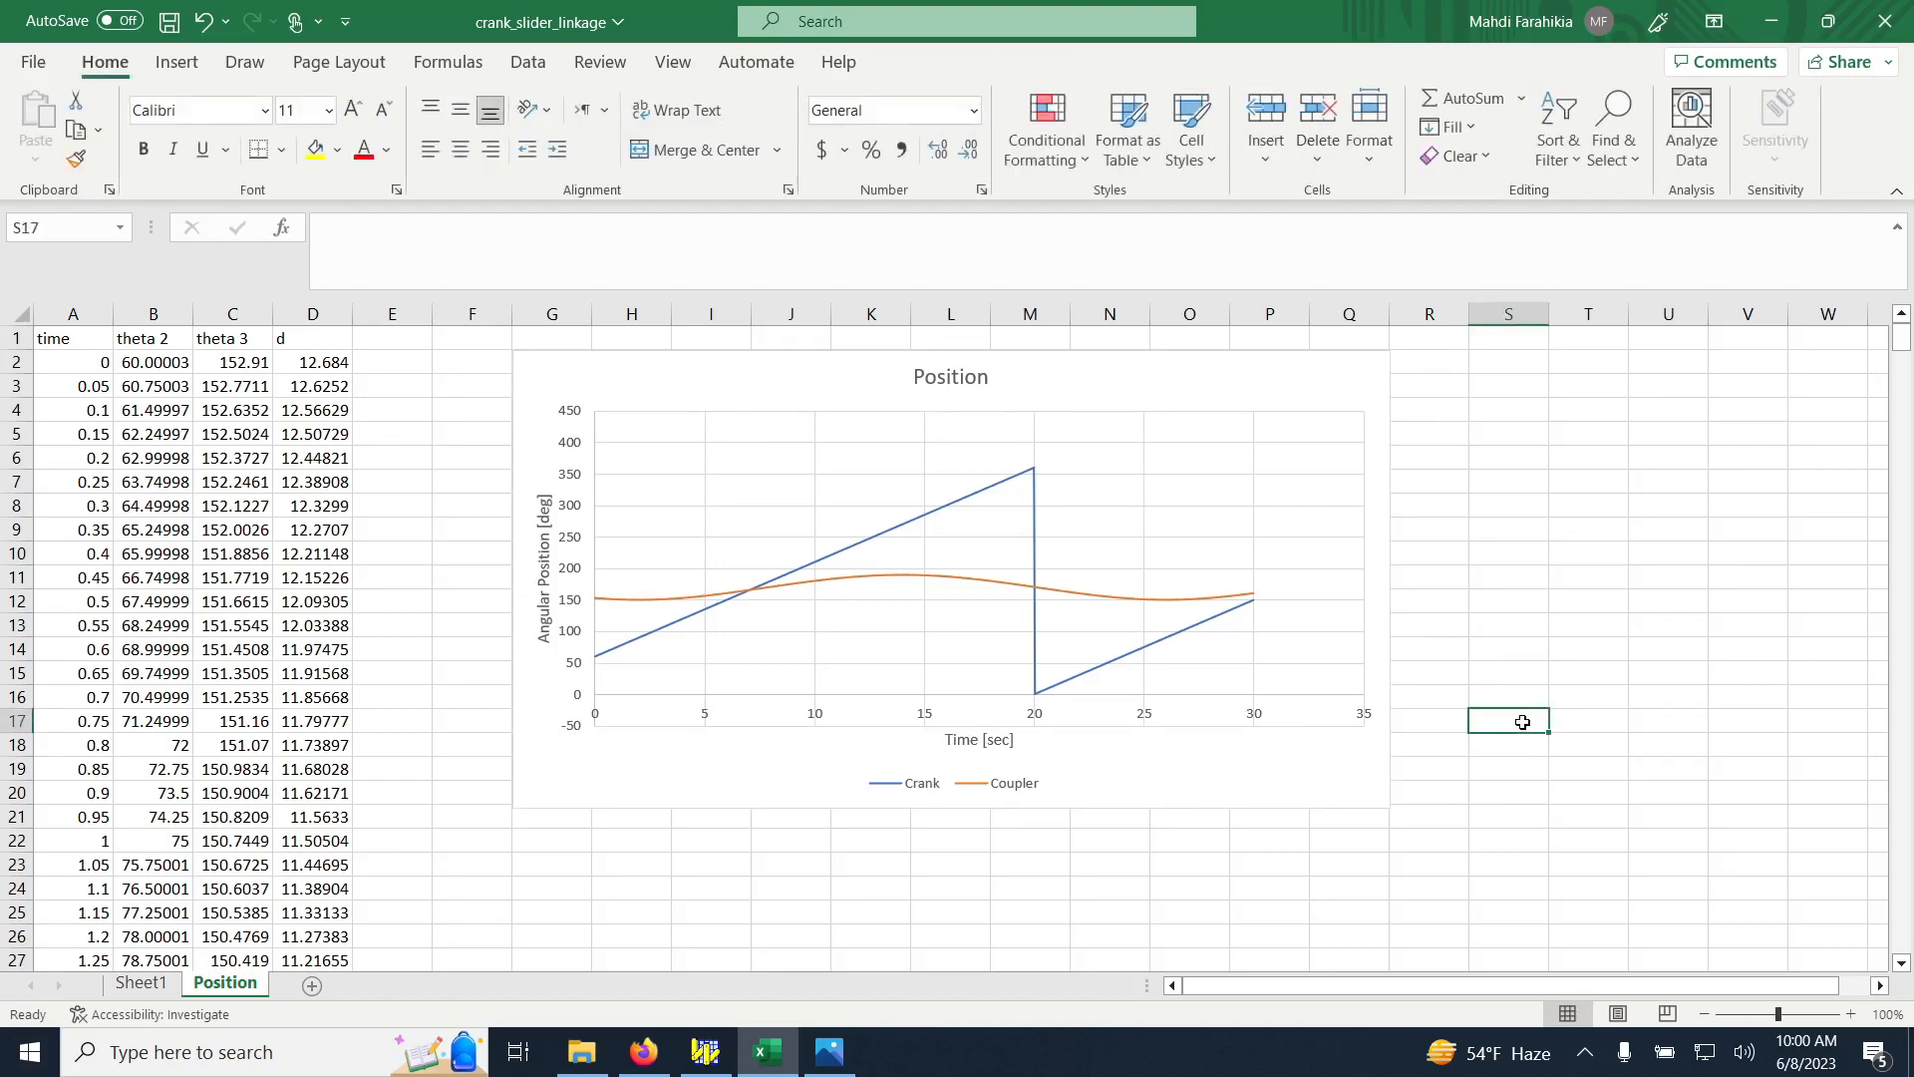
scroll(1133, 795, "down", 2)
scroll(1126, 796, "up", 1)
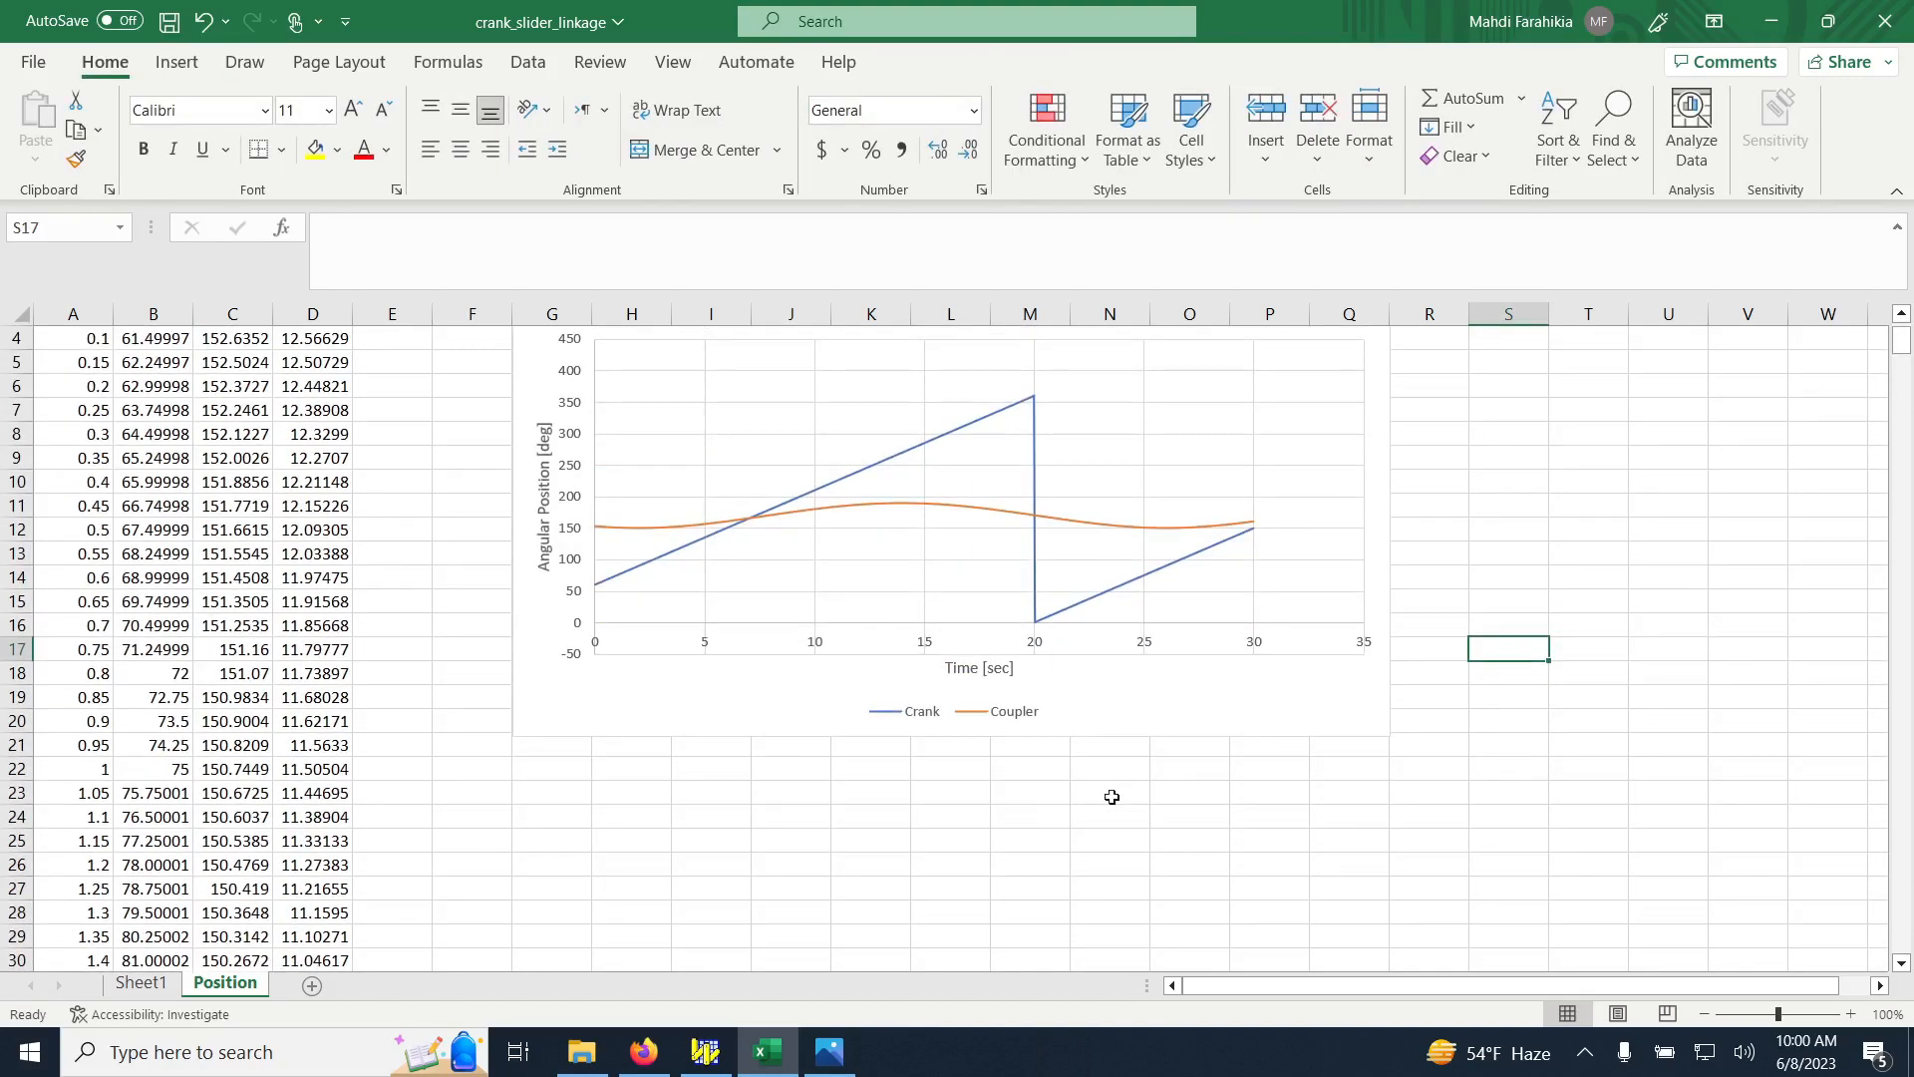
left_click(530, 769)
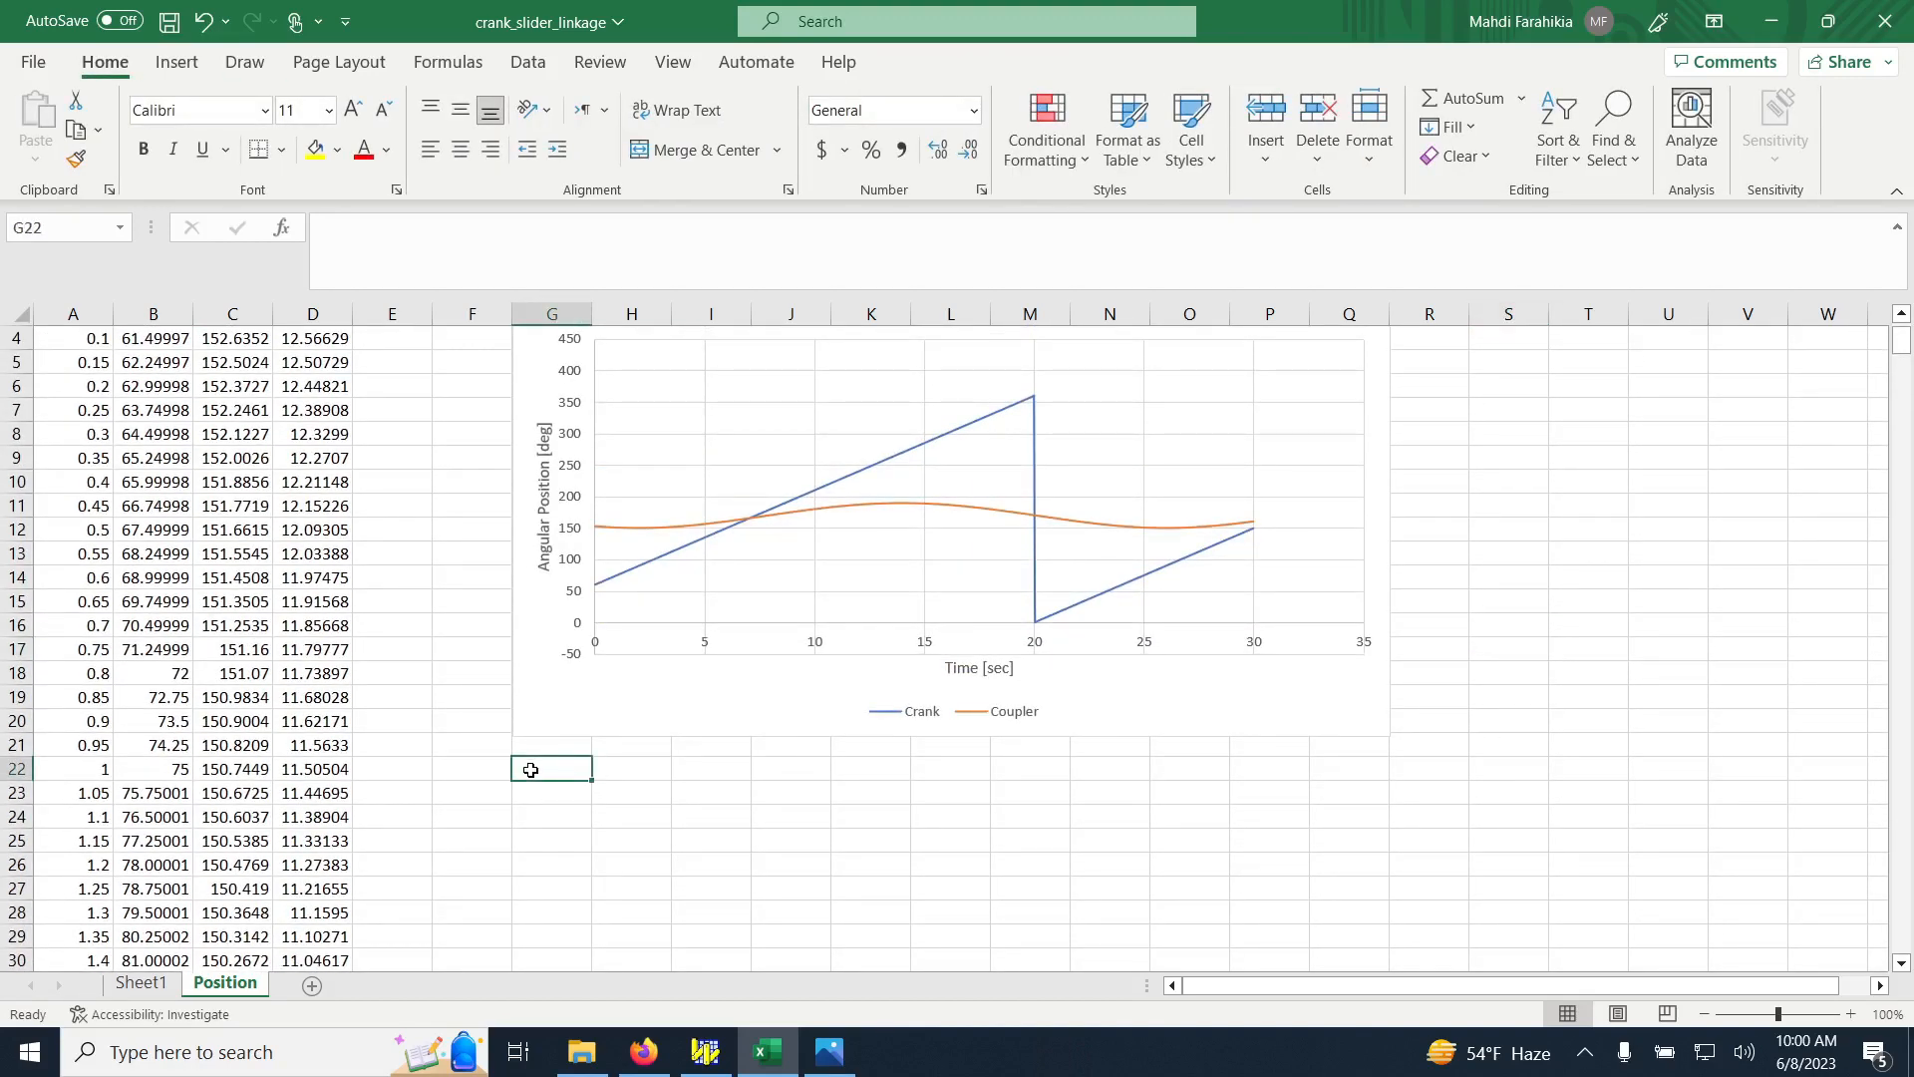
scroll(457, 658, "up", 1)
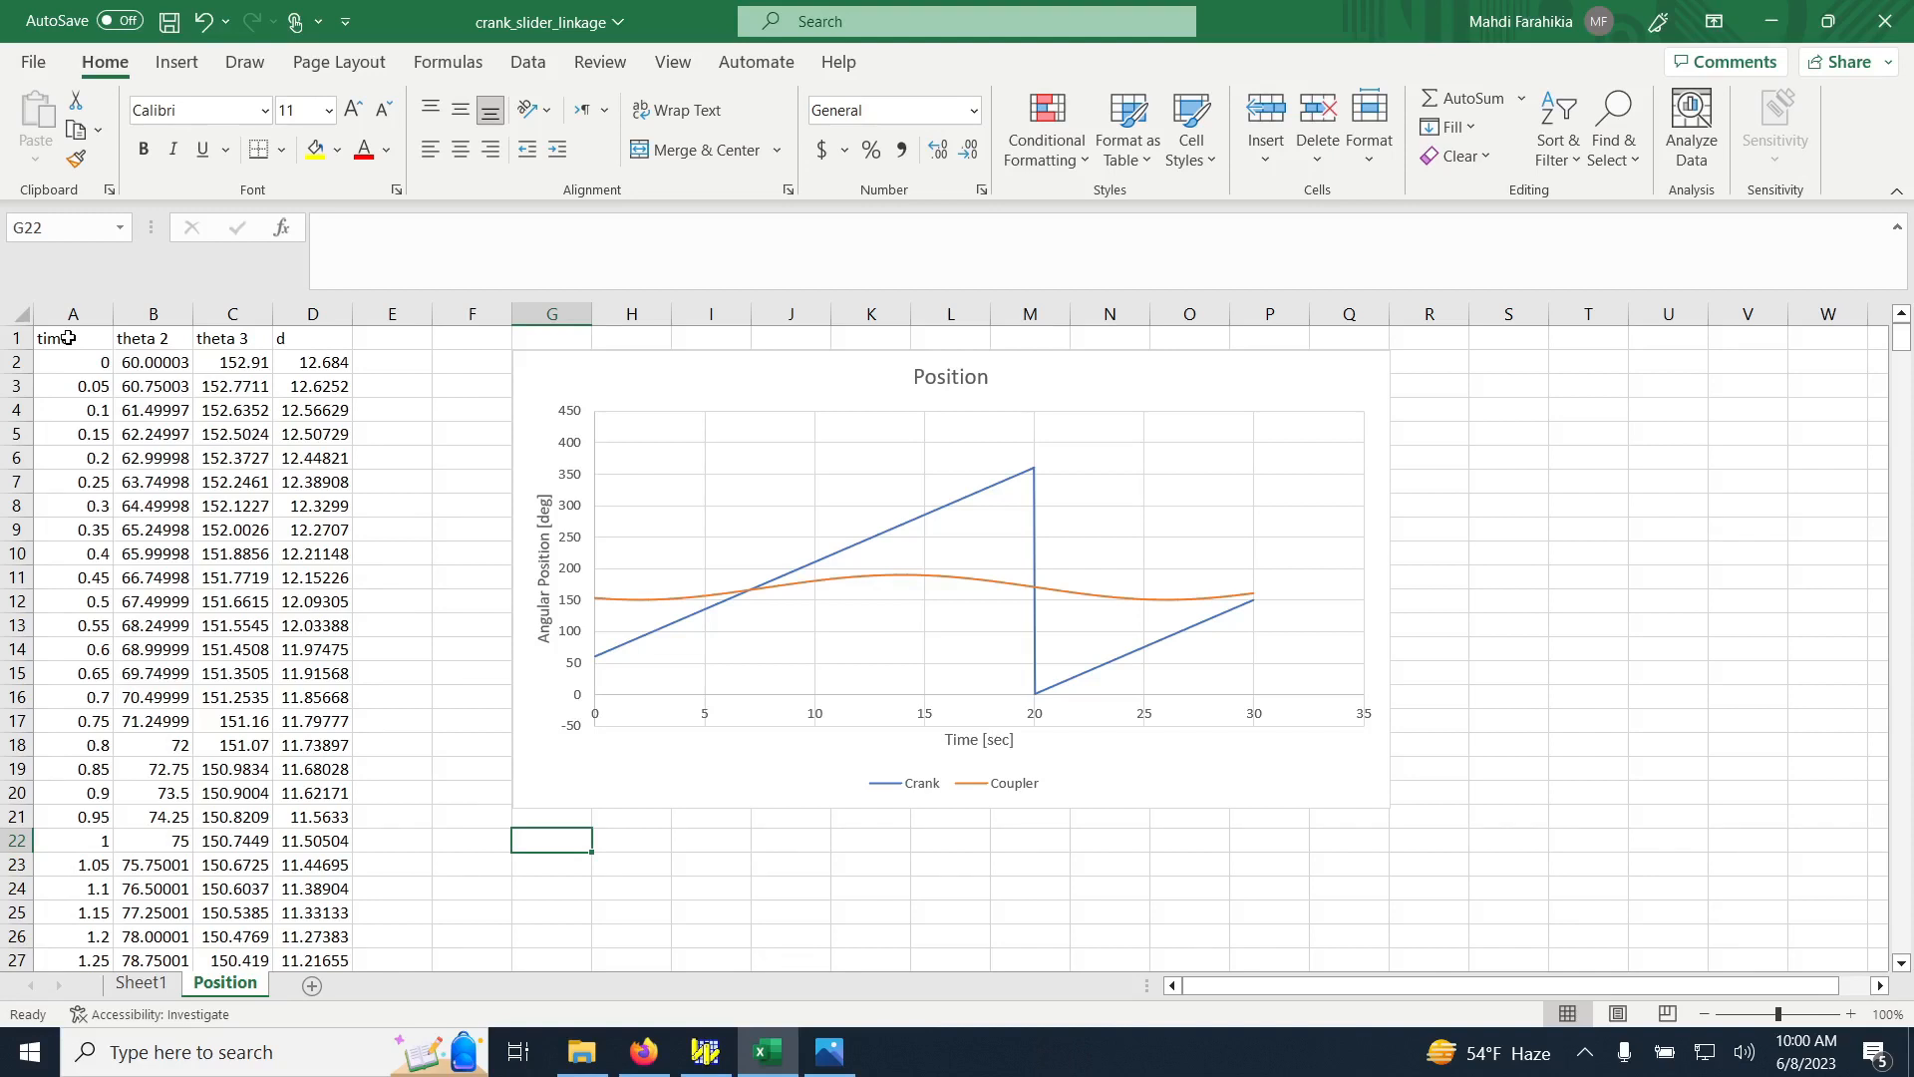
left_click(67, 338)
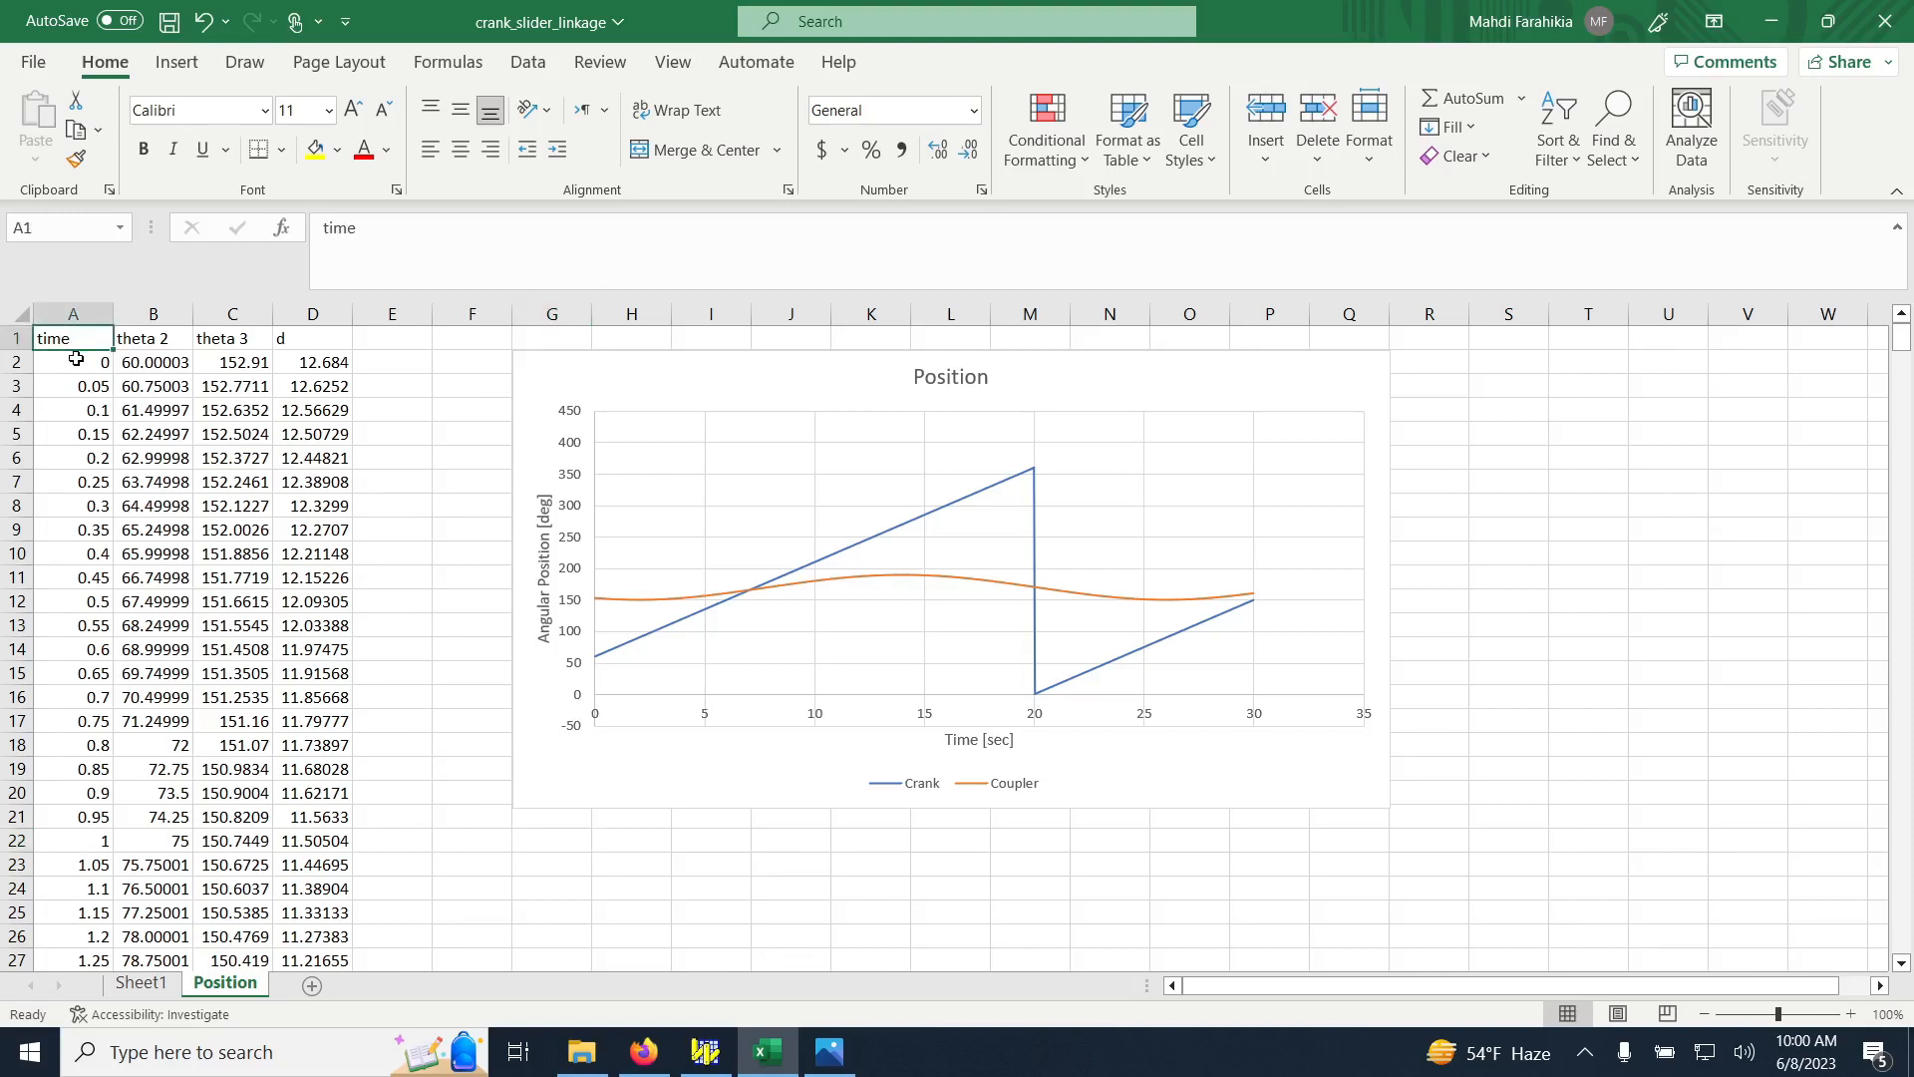
left_click(318, 341, "ctrl")
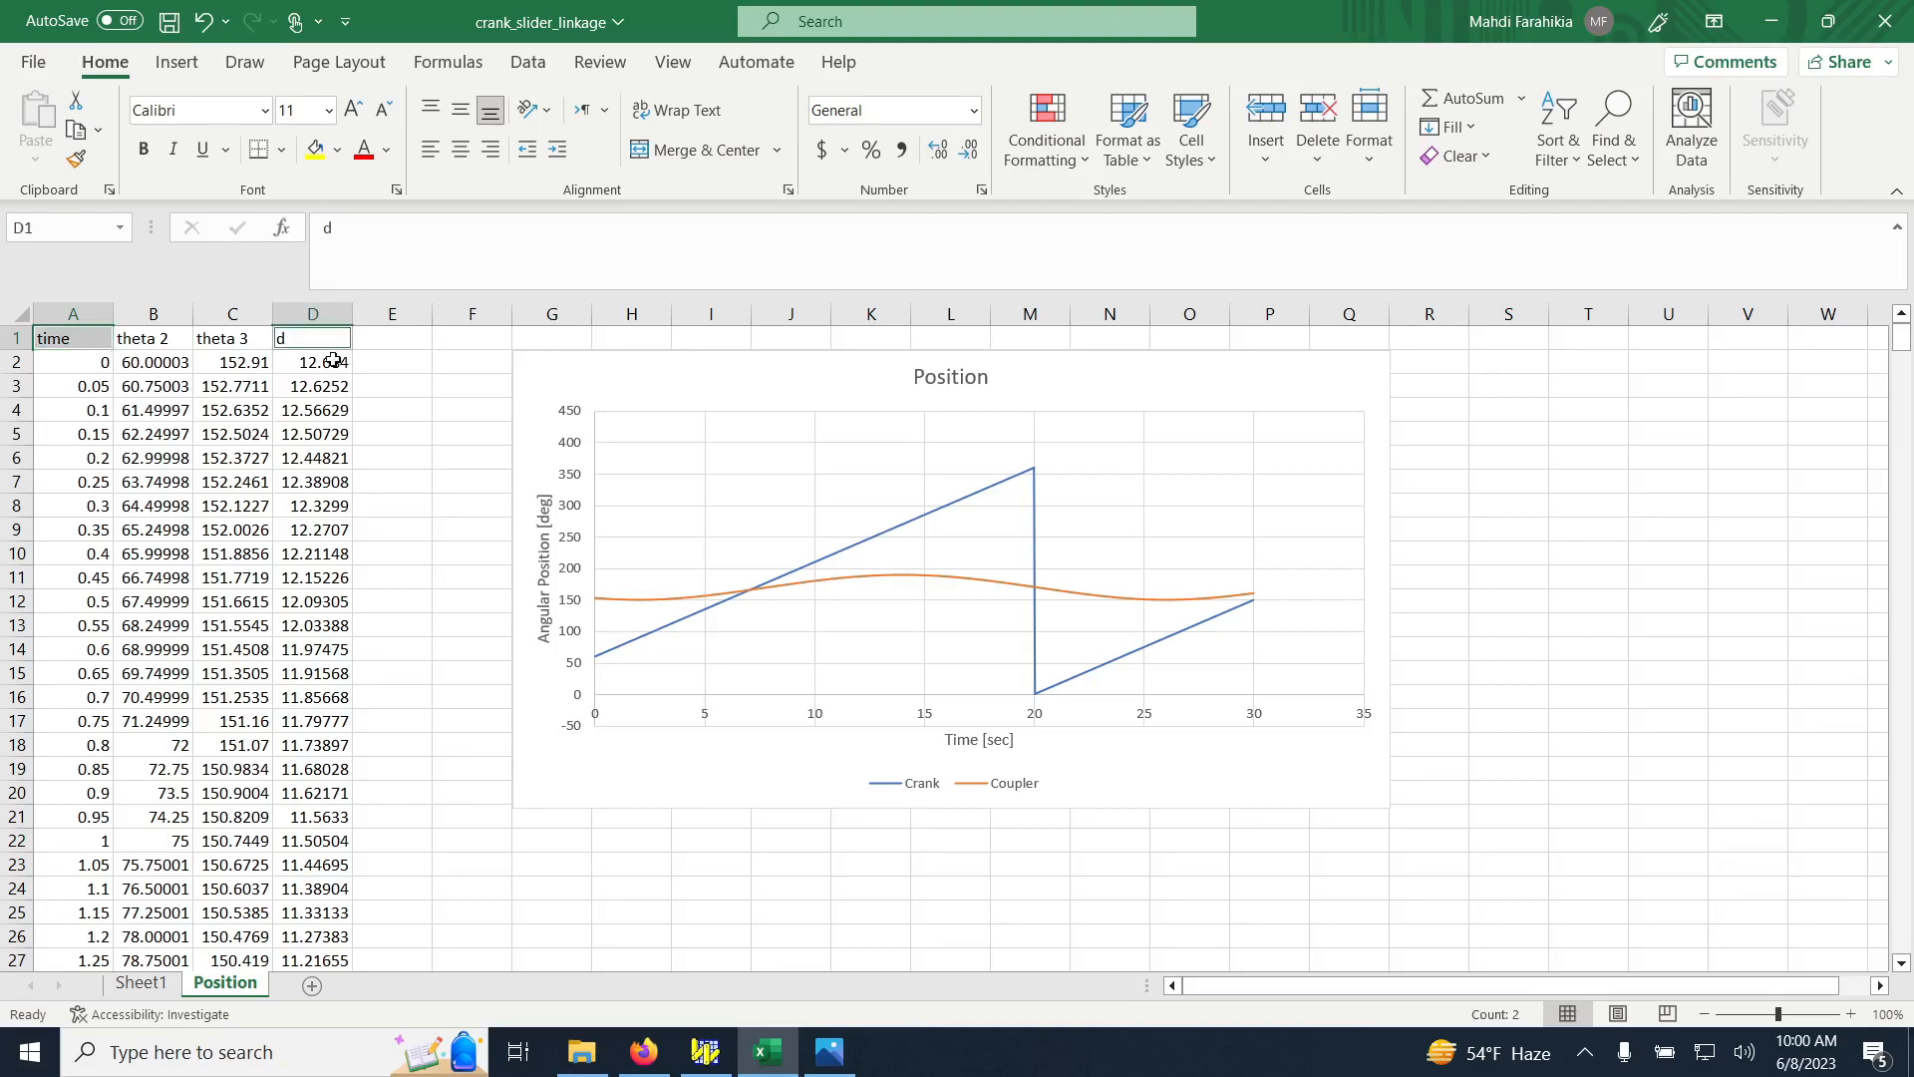
key("ctrl+shift+Down")
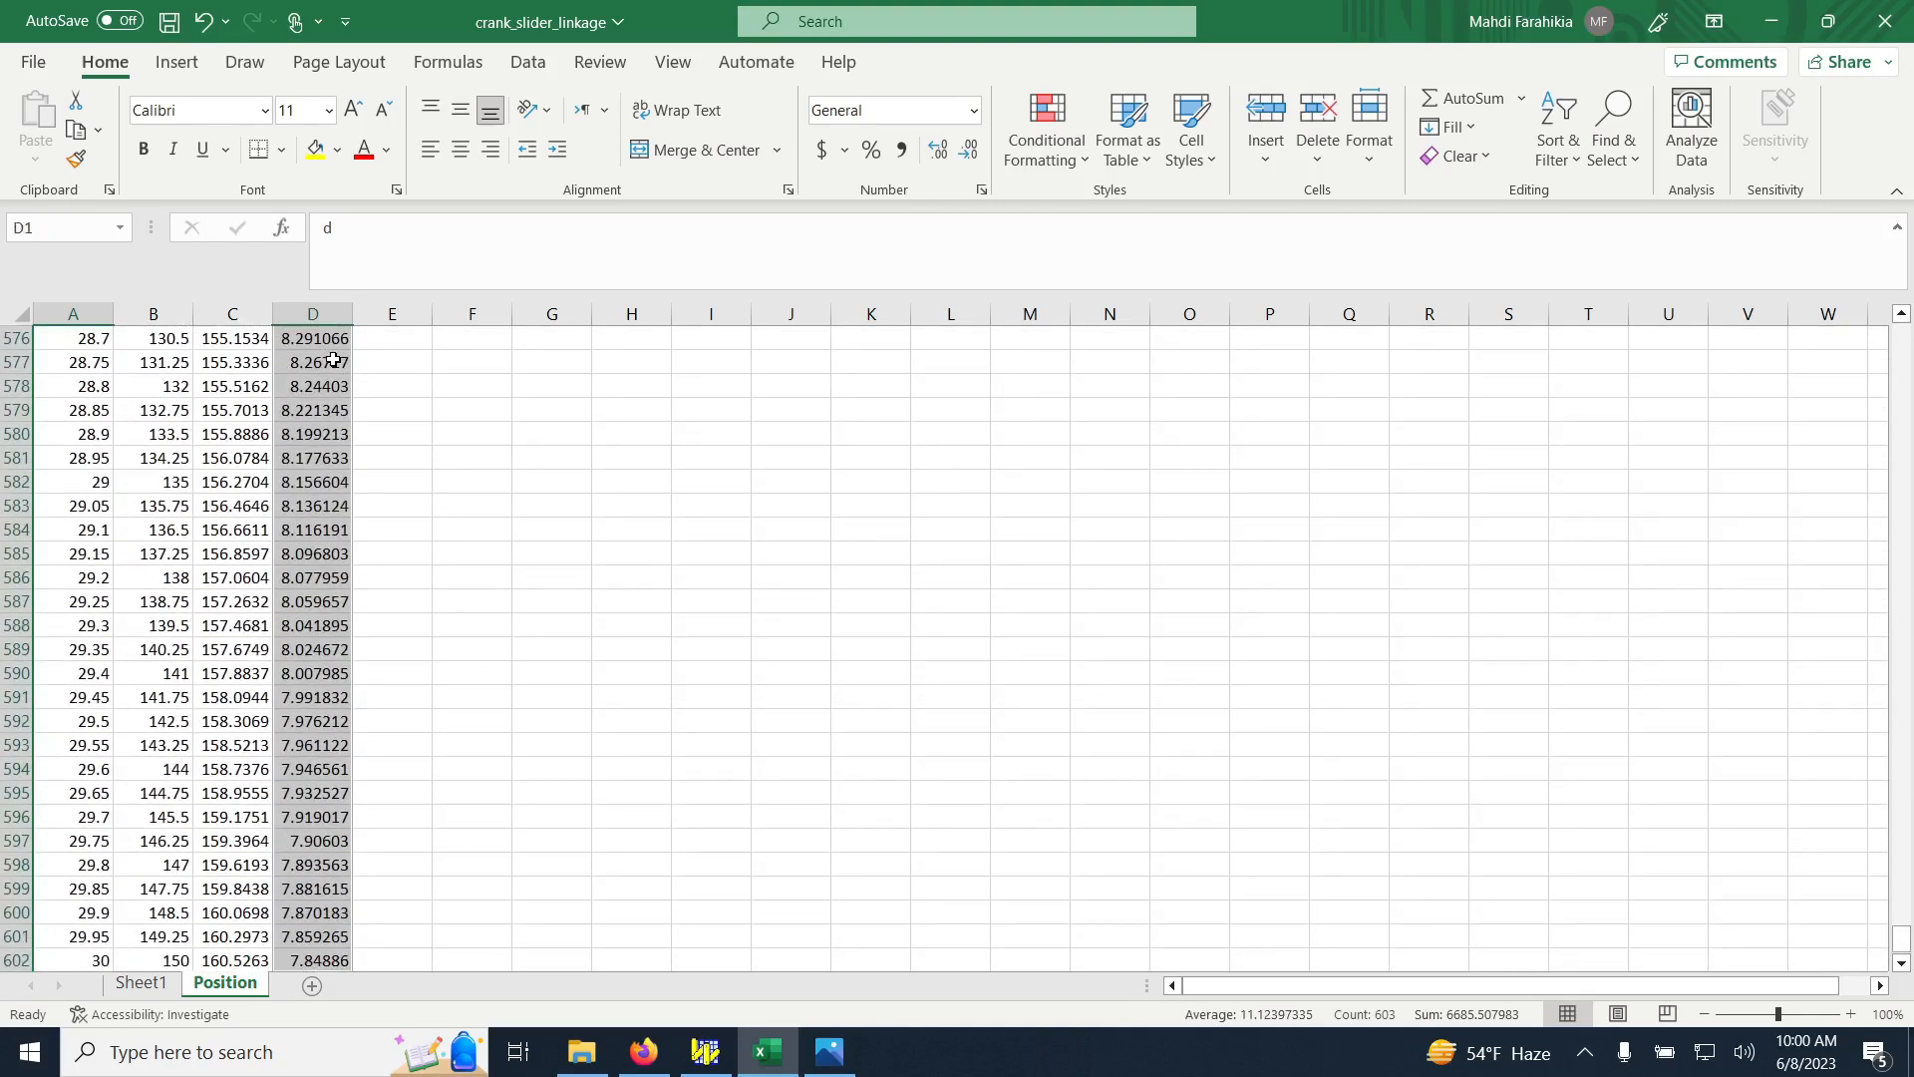
left_click_drag(1901, 947, 1901, 333)
Insert a scatter chart with smooth lines from the full time and d columns, including their headers
left_click(73, 339)
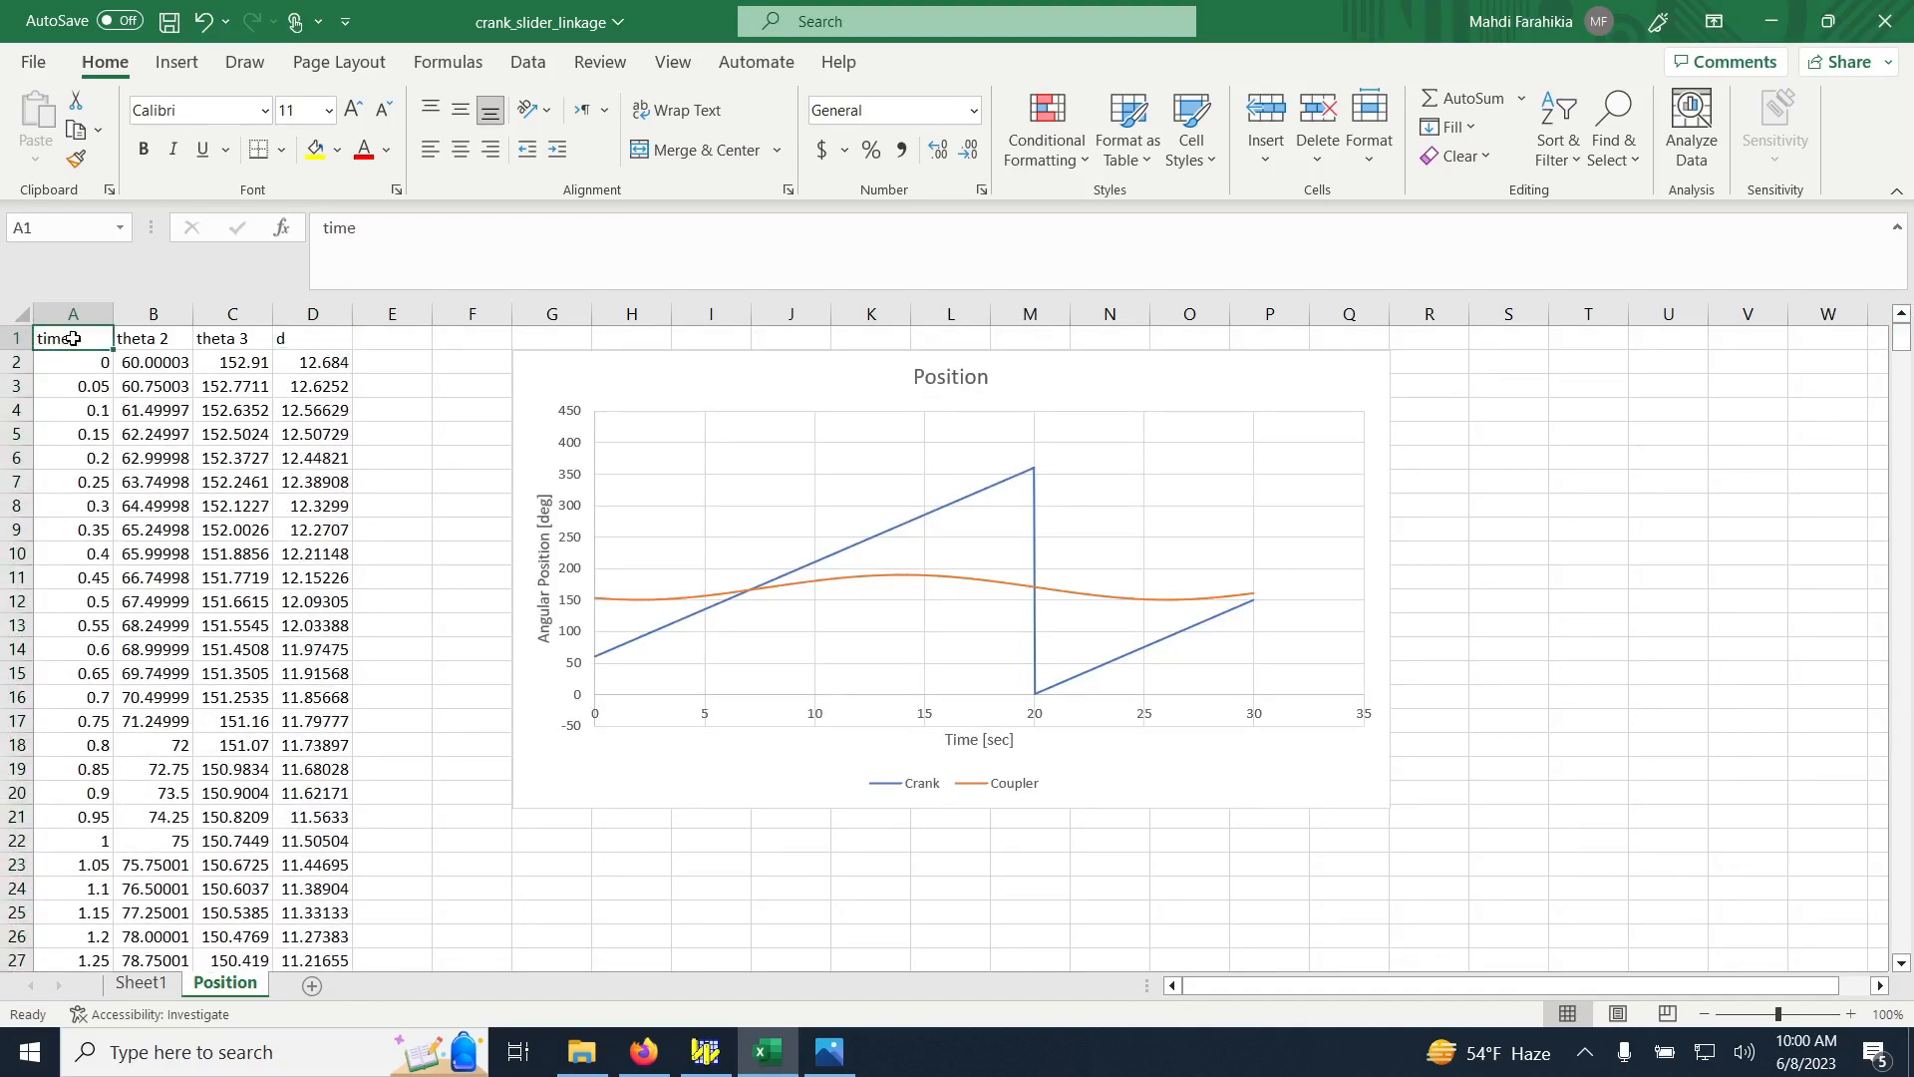
key("ctrl+shift+Down")
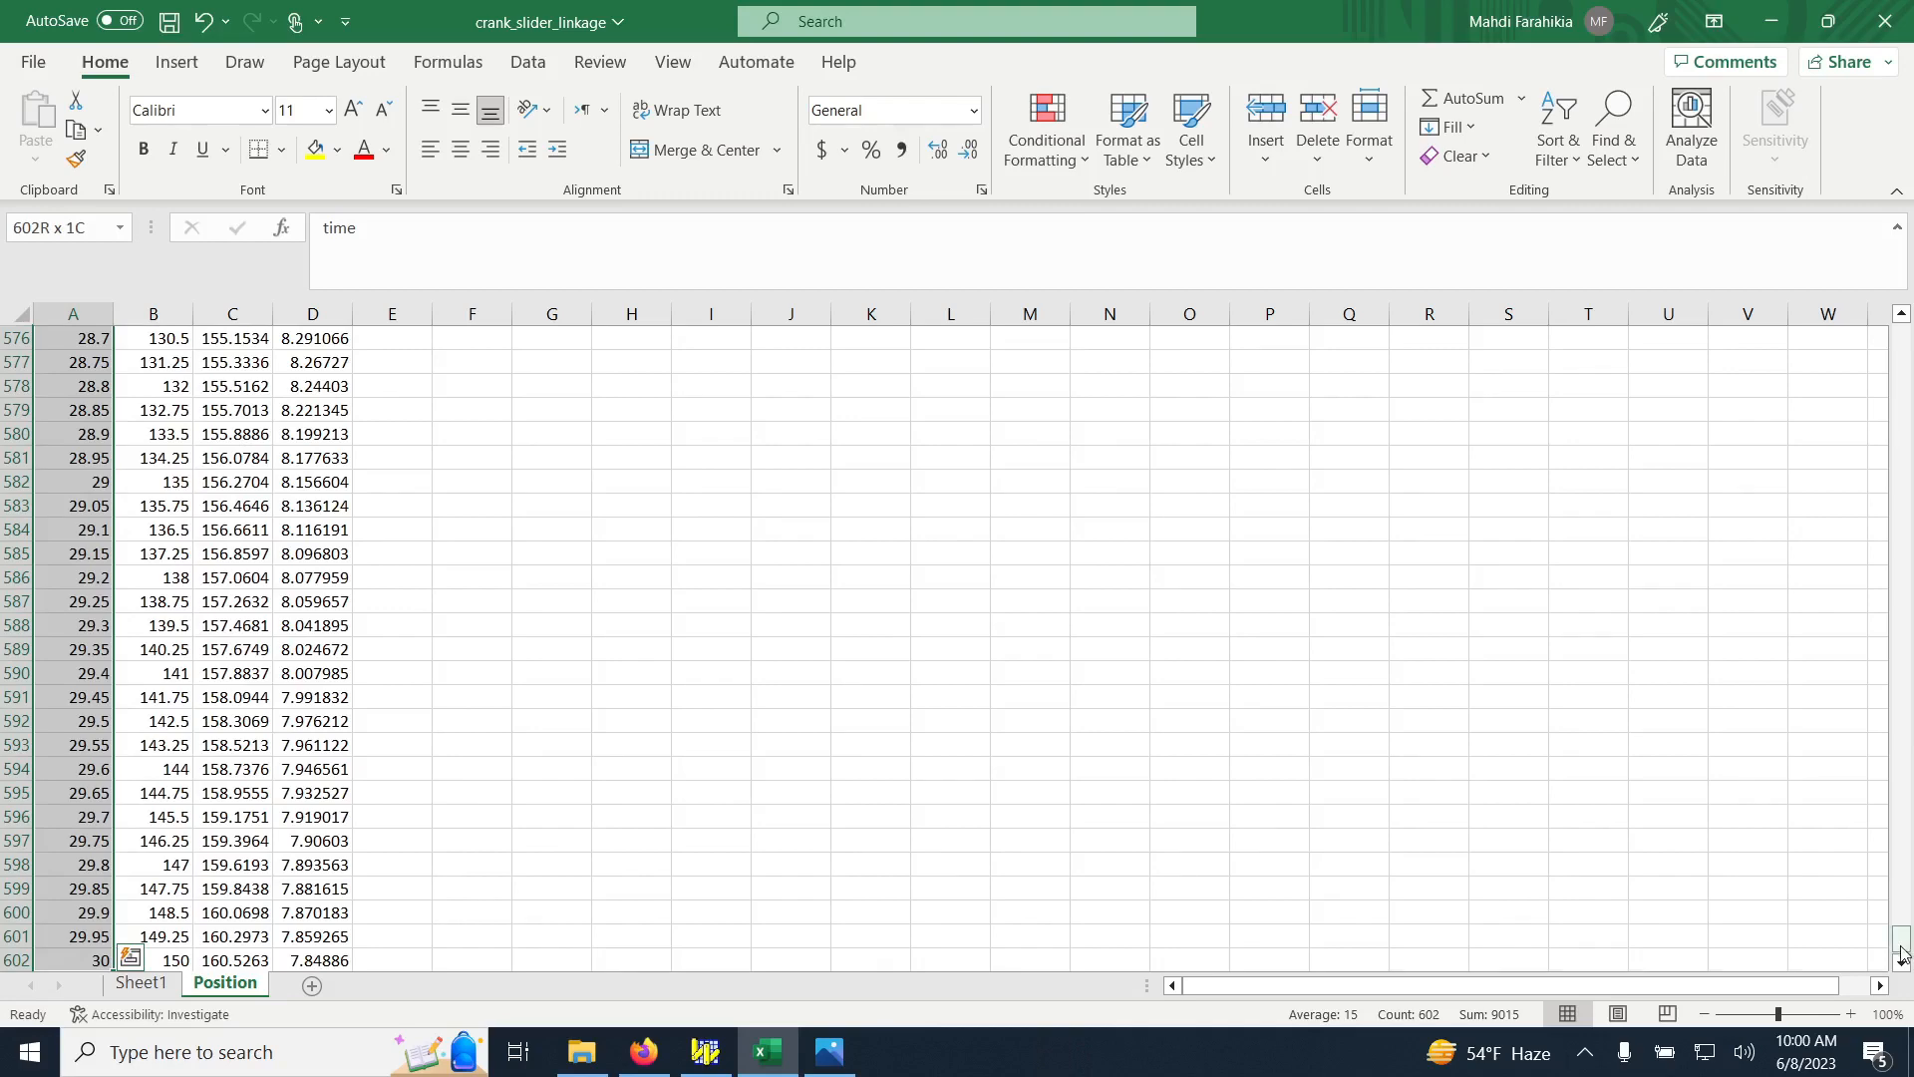
left_click_drag(1901, 942, 1901, 339)
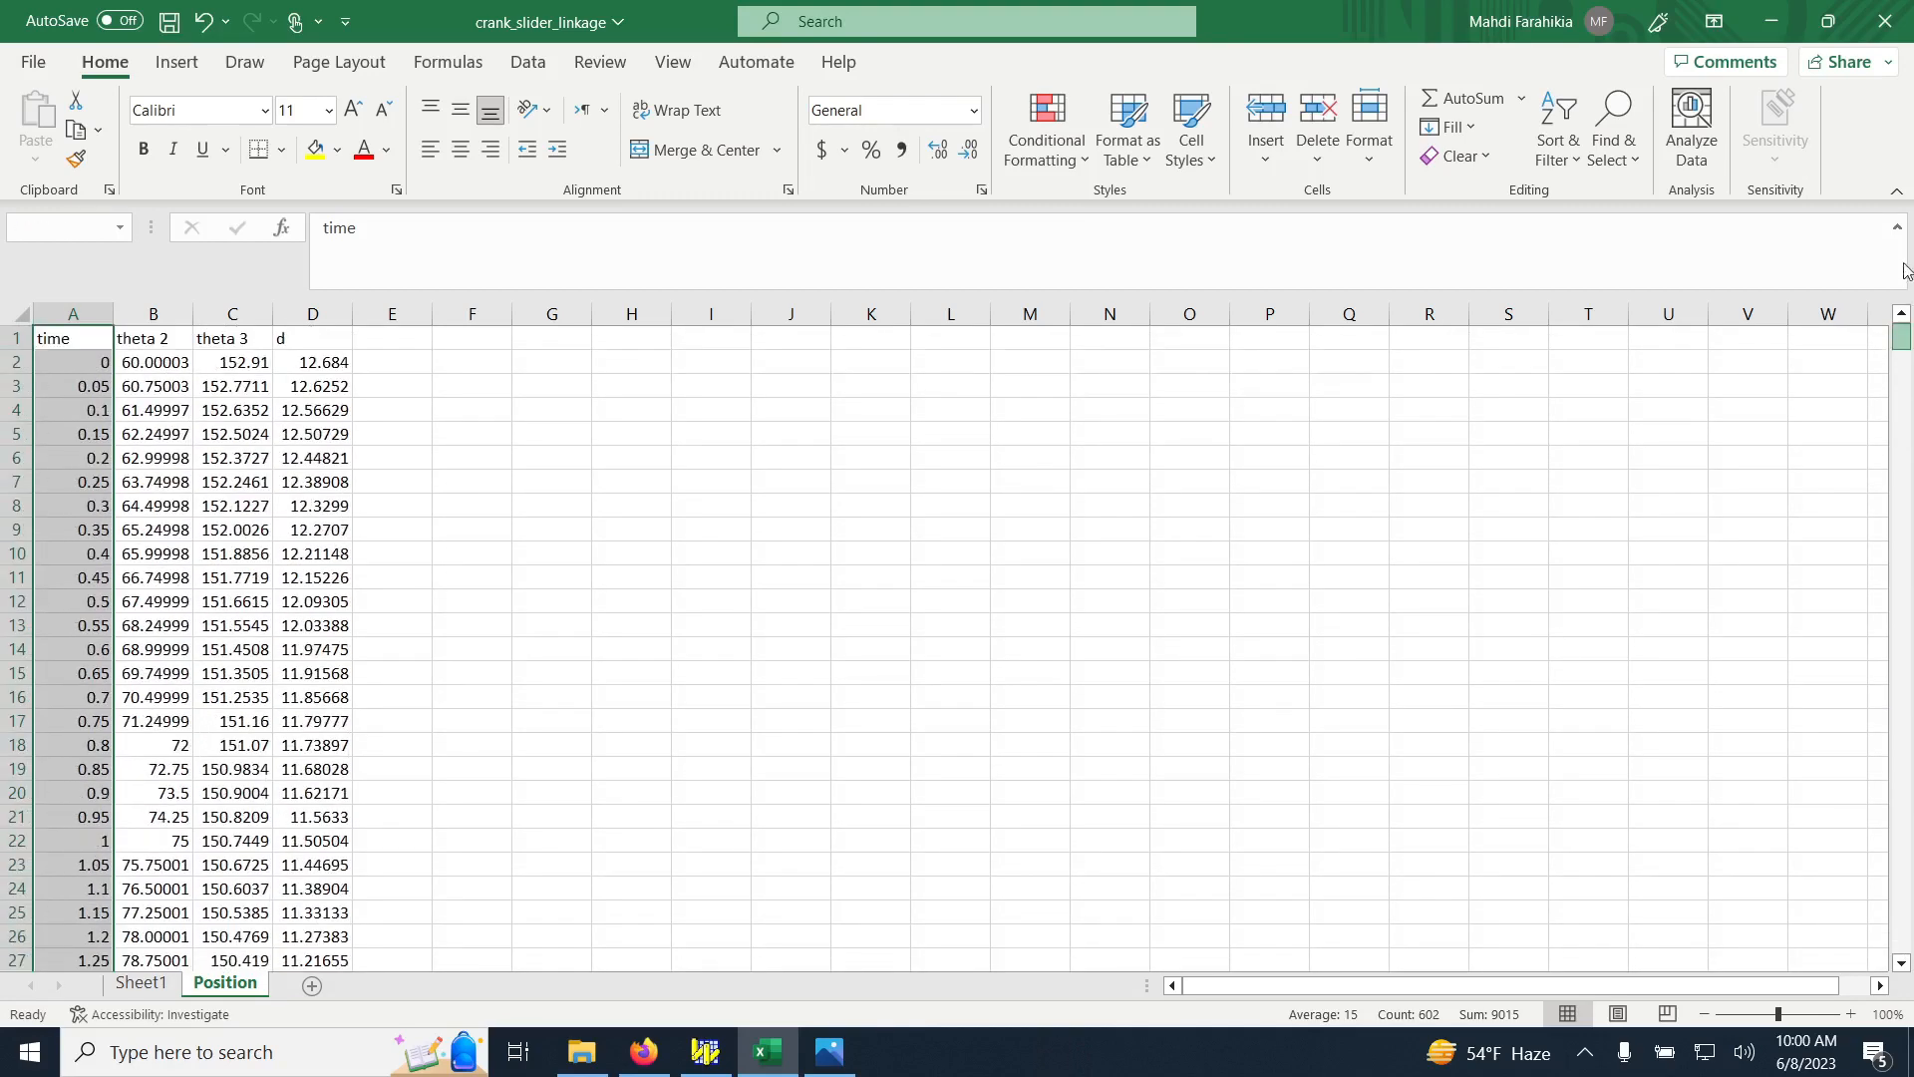
left_click(312, 340, "ctrl")
key("ctrl+shift+Down")
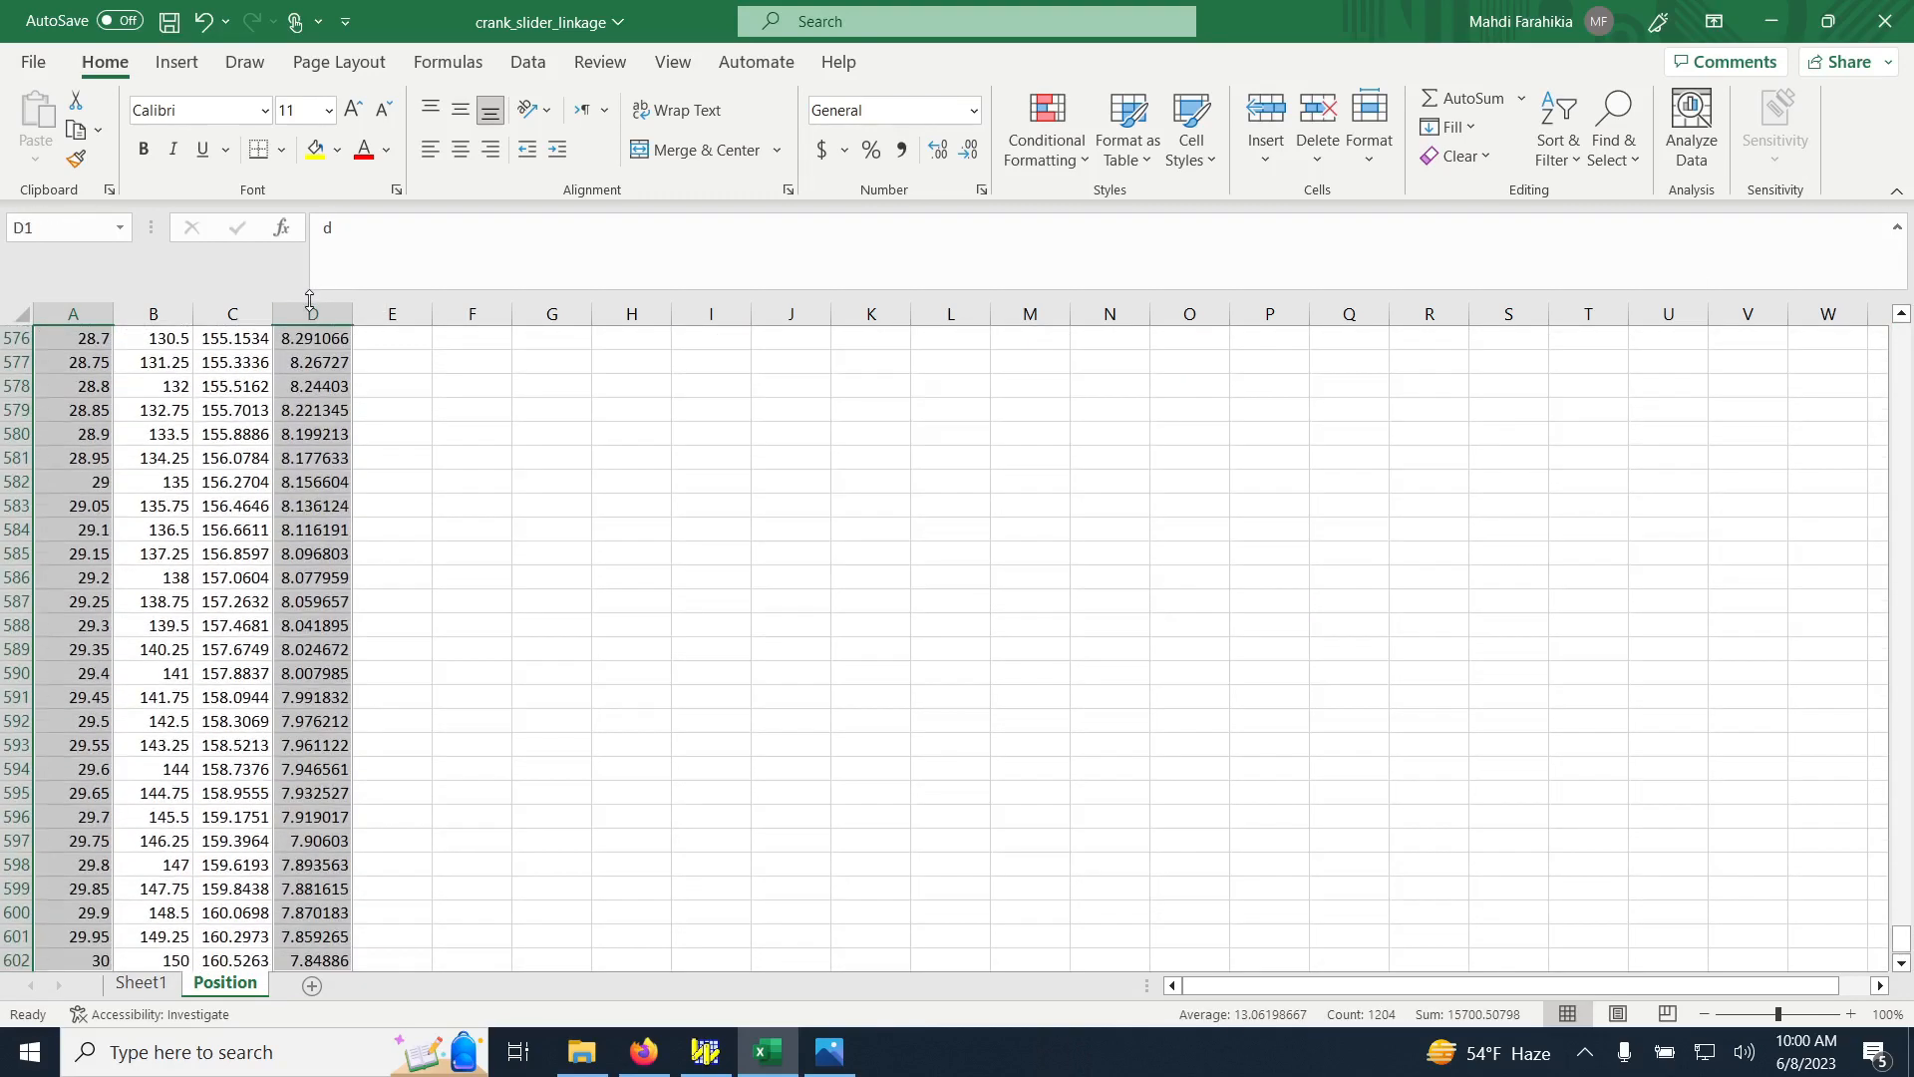
left_click_drag(1905, 960, 1905, 321)
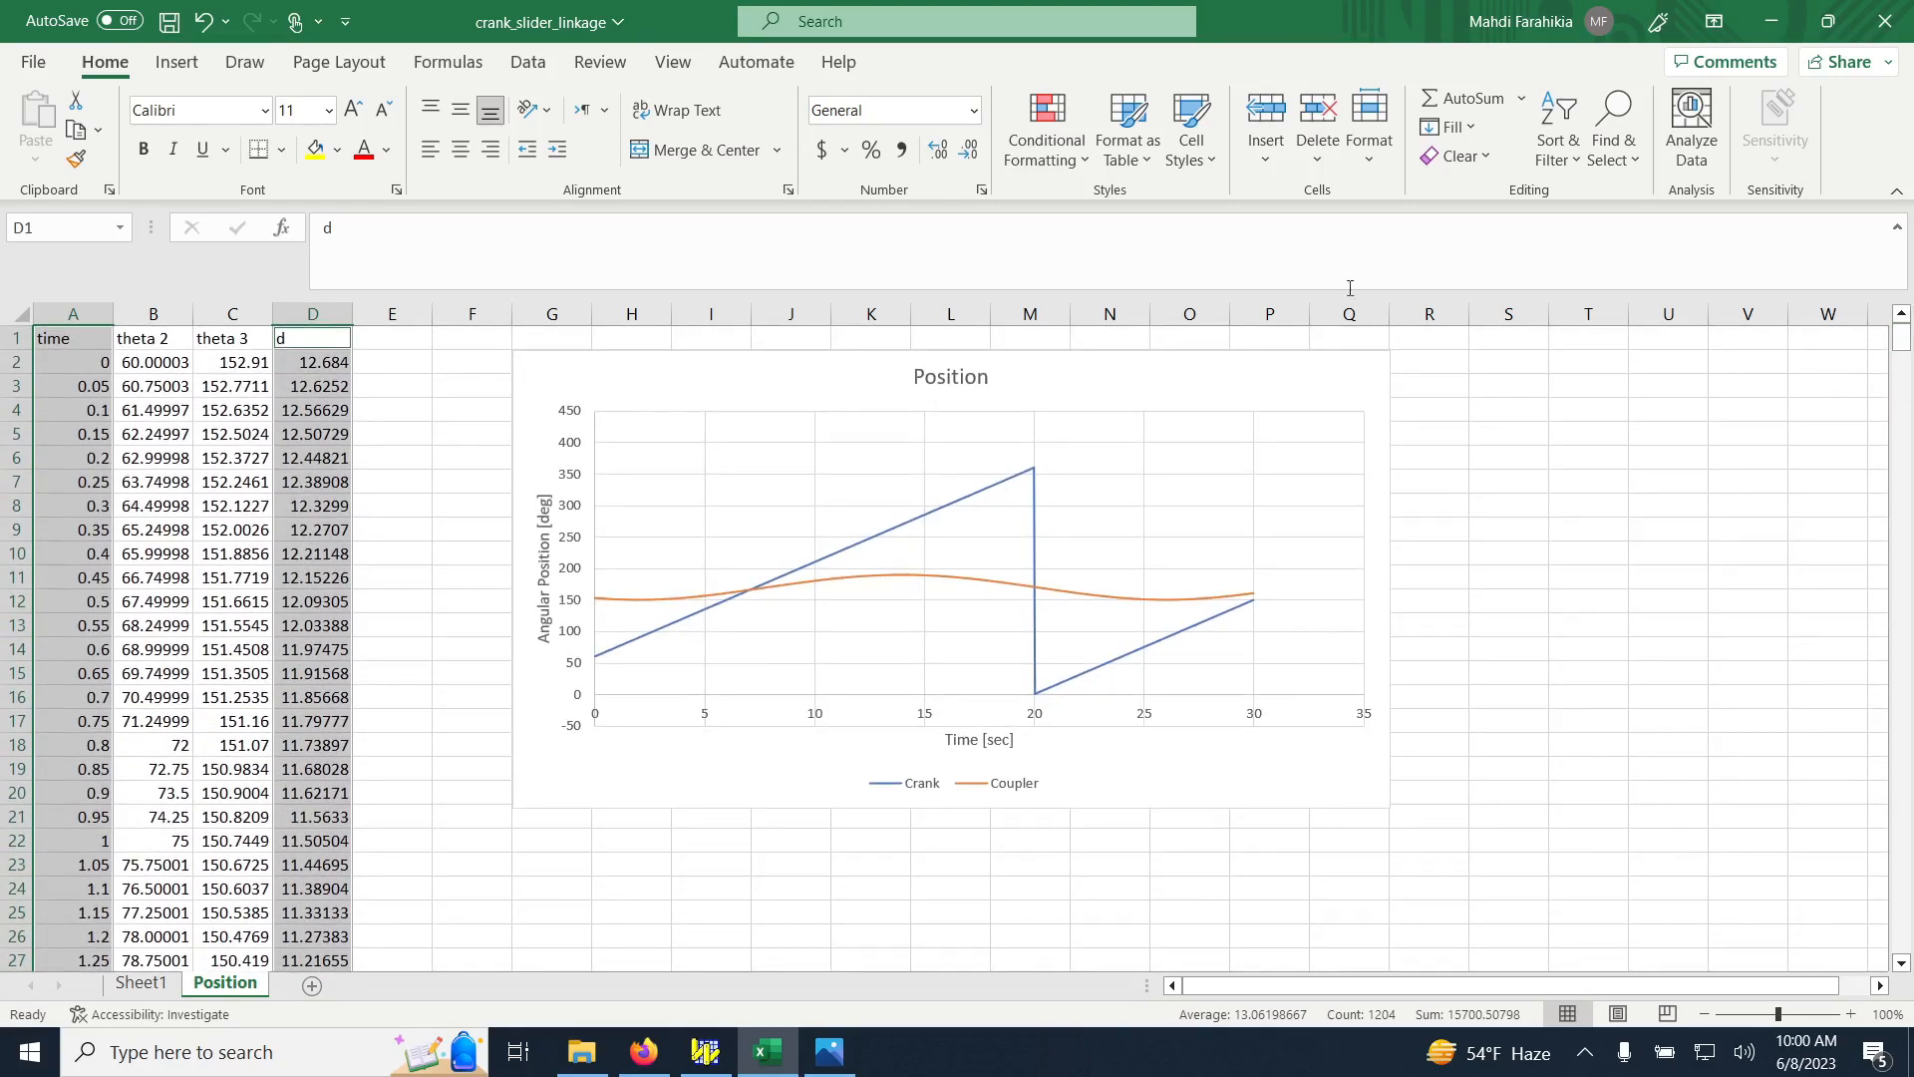
left_click(178, 61)
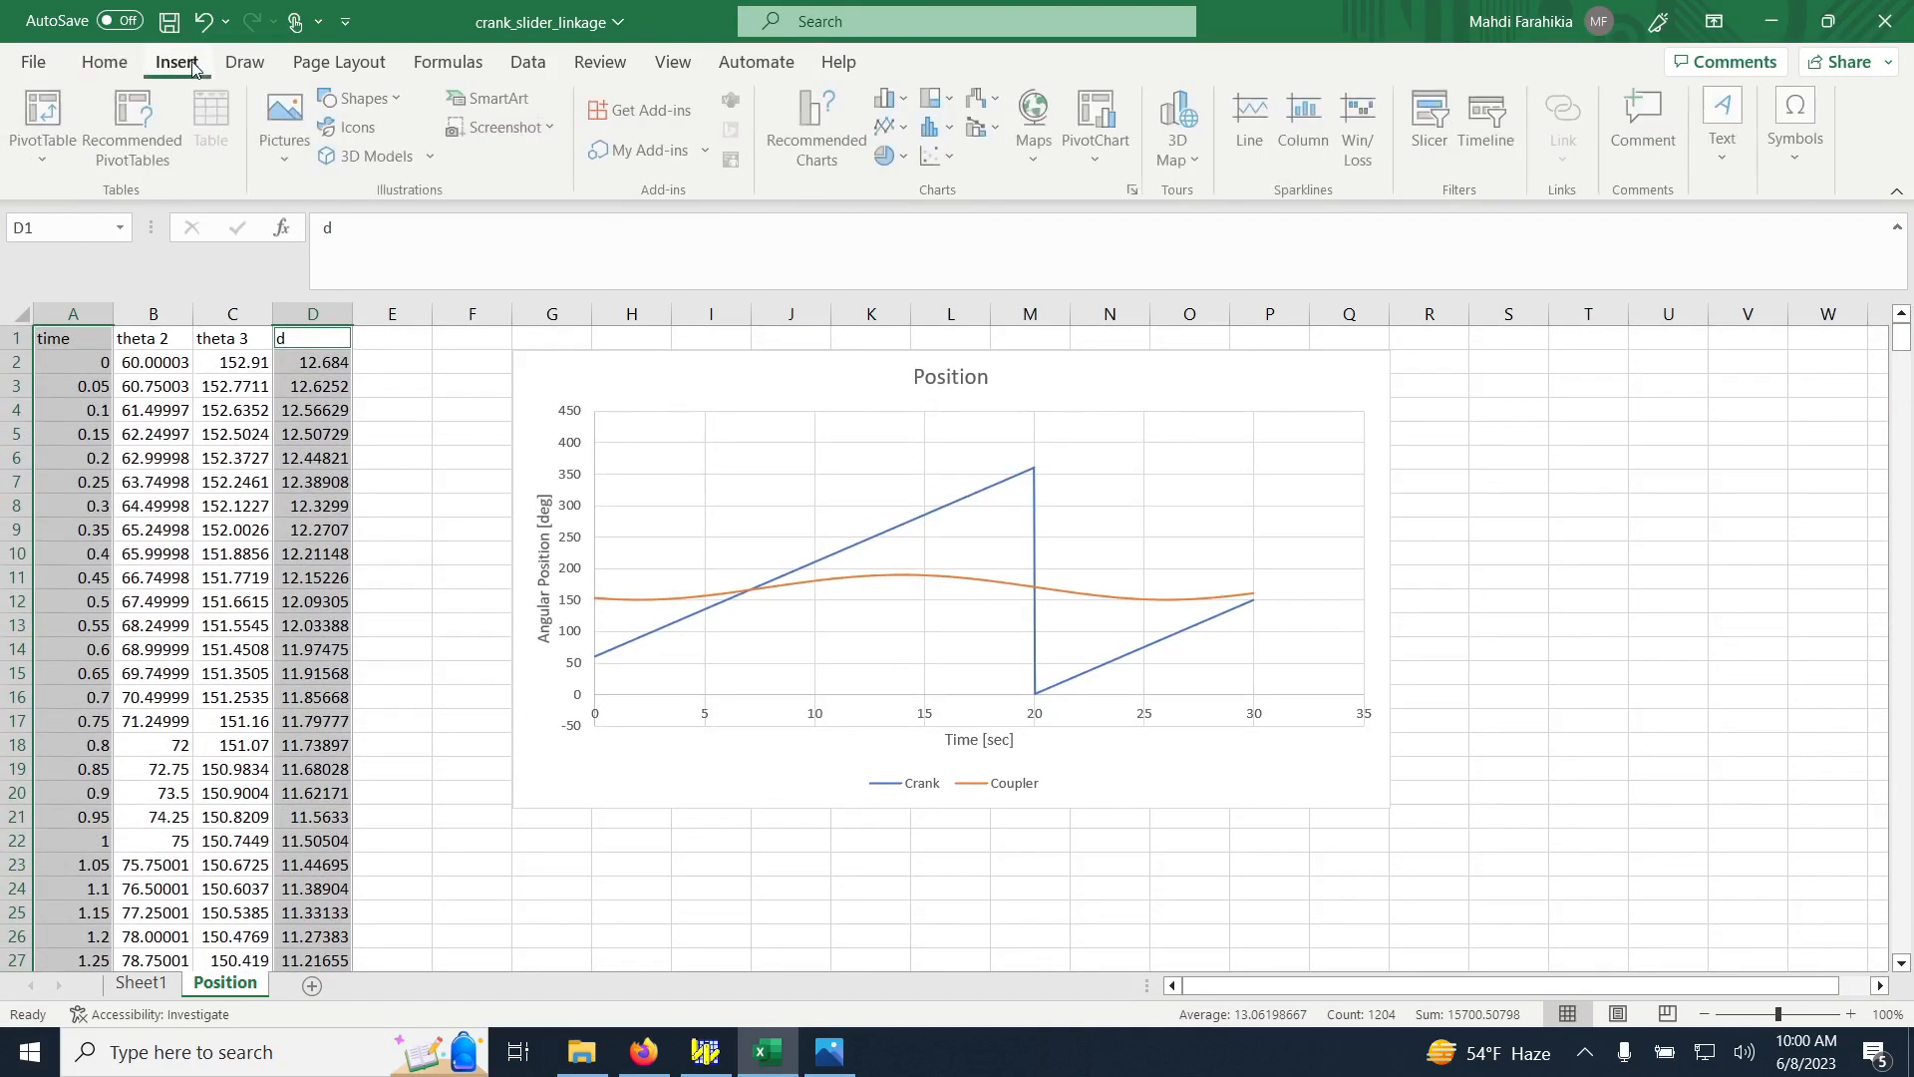
left_click(940, 156)
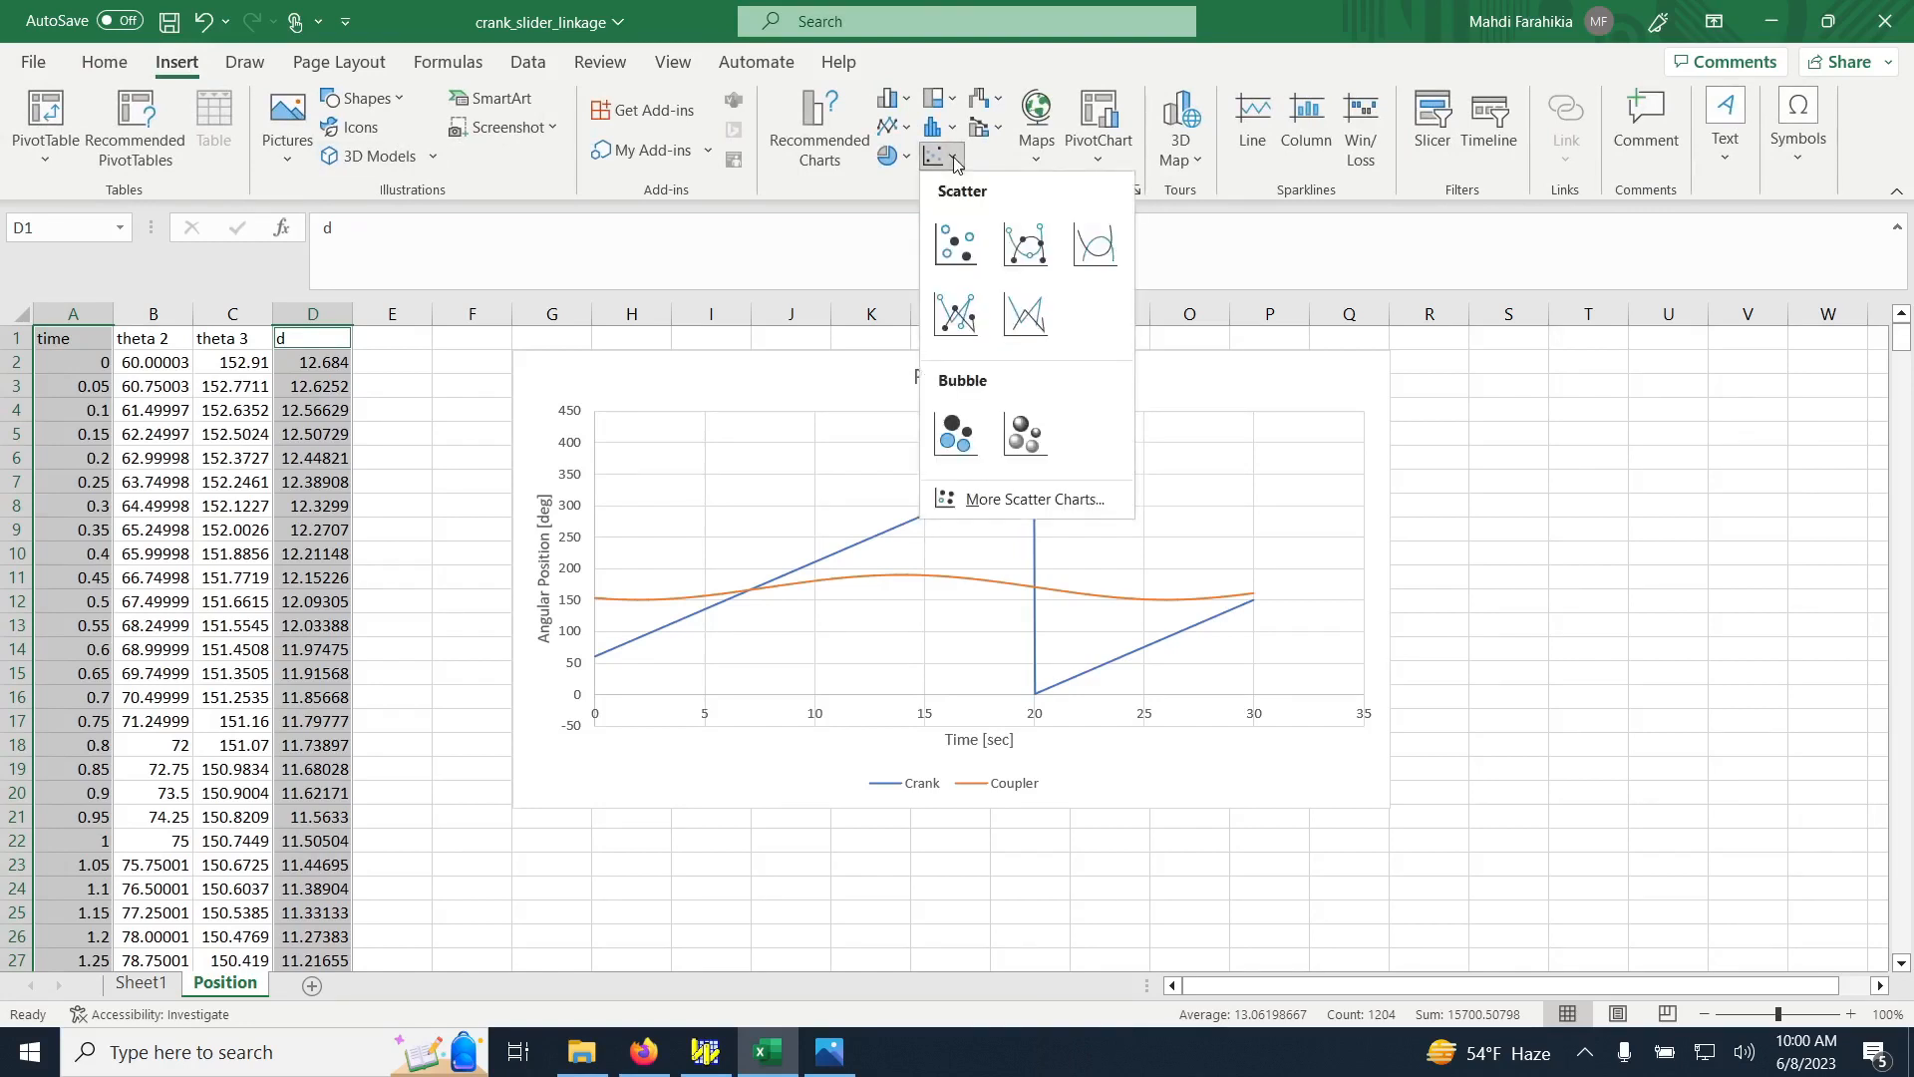
left_click(1093, 261)
Place the d chart directly below the Position chart, widen it to the same width and increase its height
left_click_drag(952, 454, 875, 869)
scroll(987, 688, "down", 7)
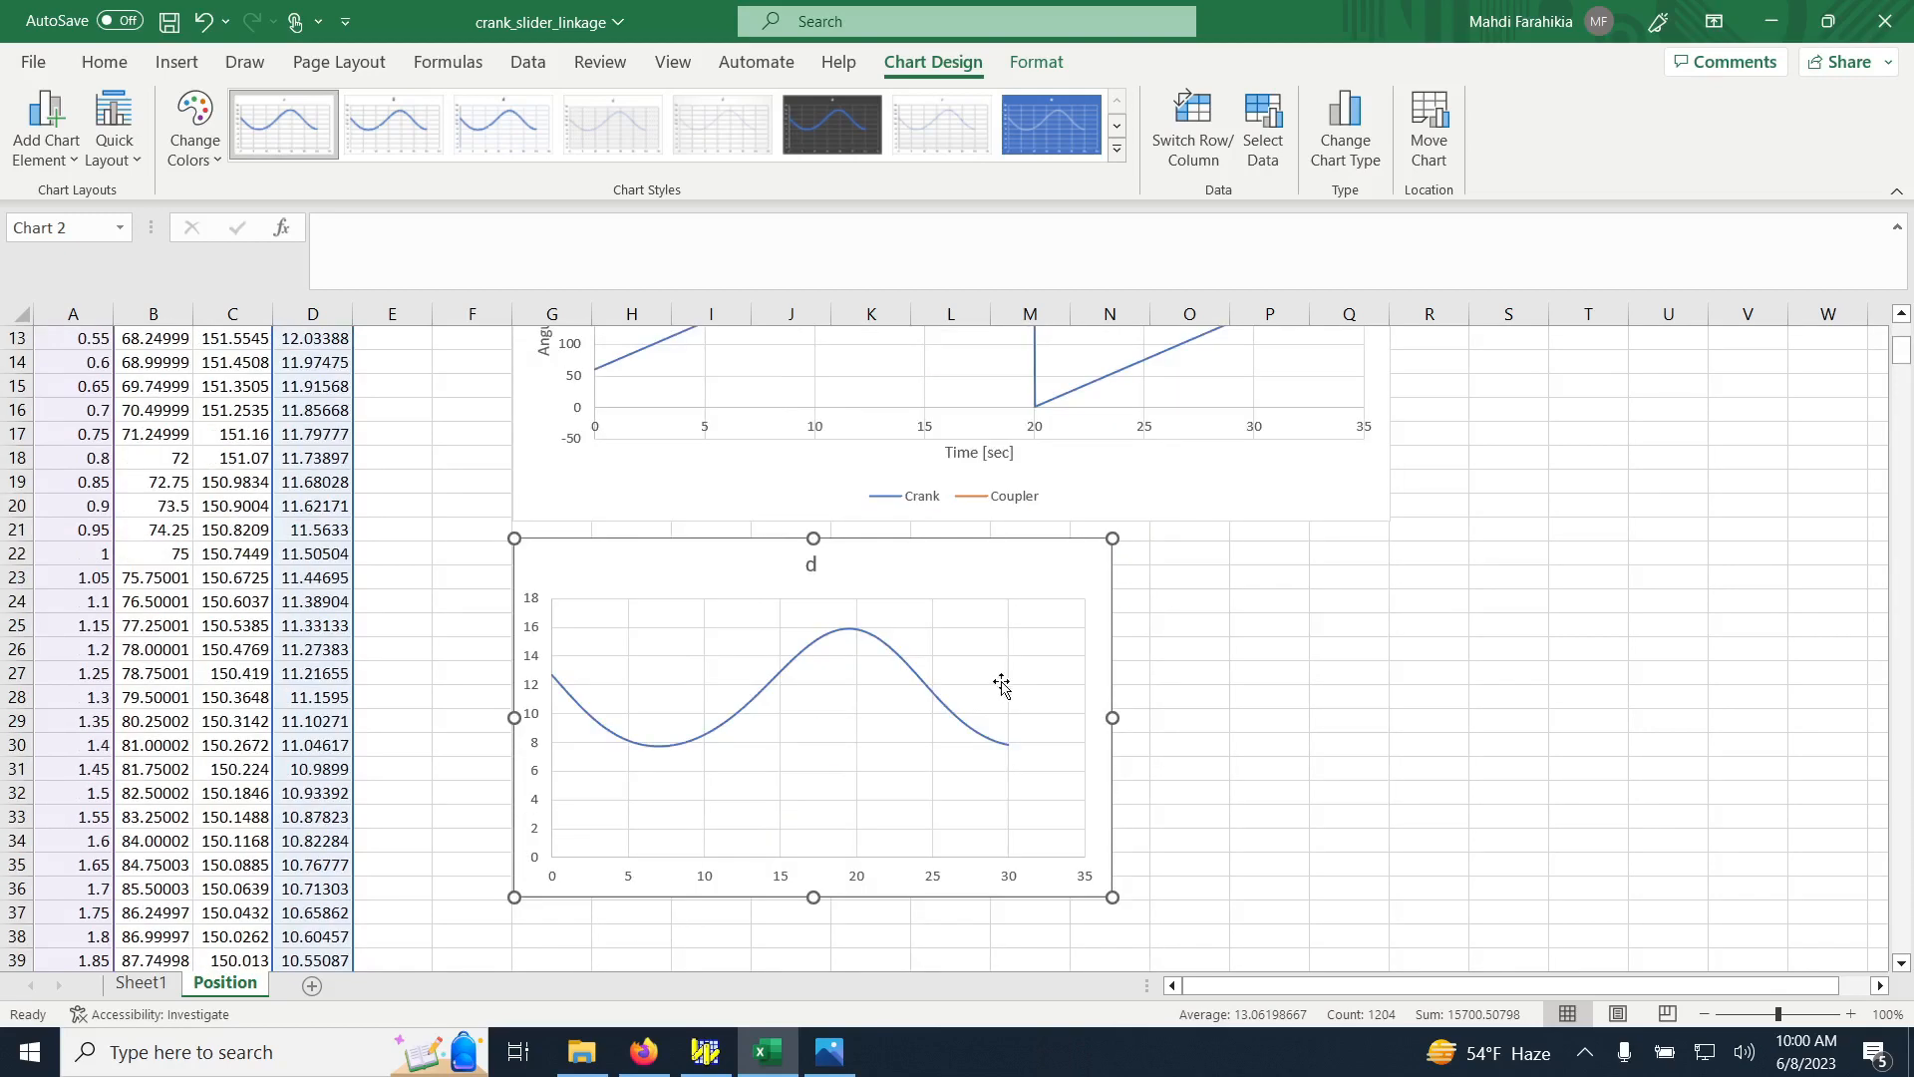
scroll(1109, 592, "up", 2)
left_click_drag(1113, 645, 1391, 628)
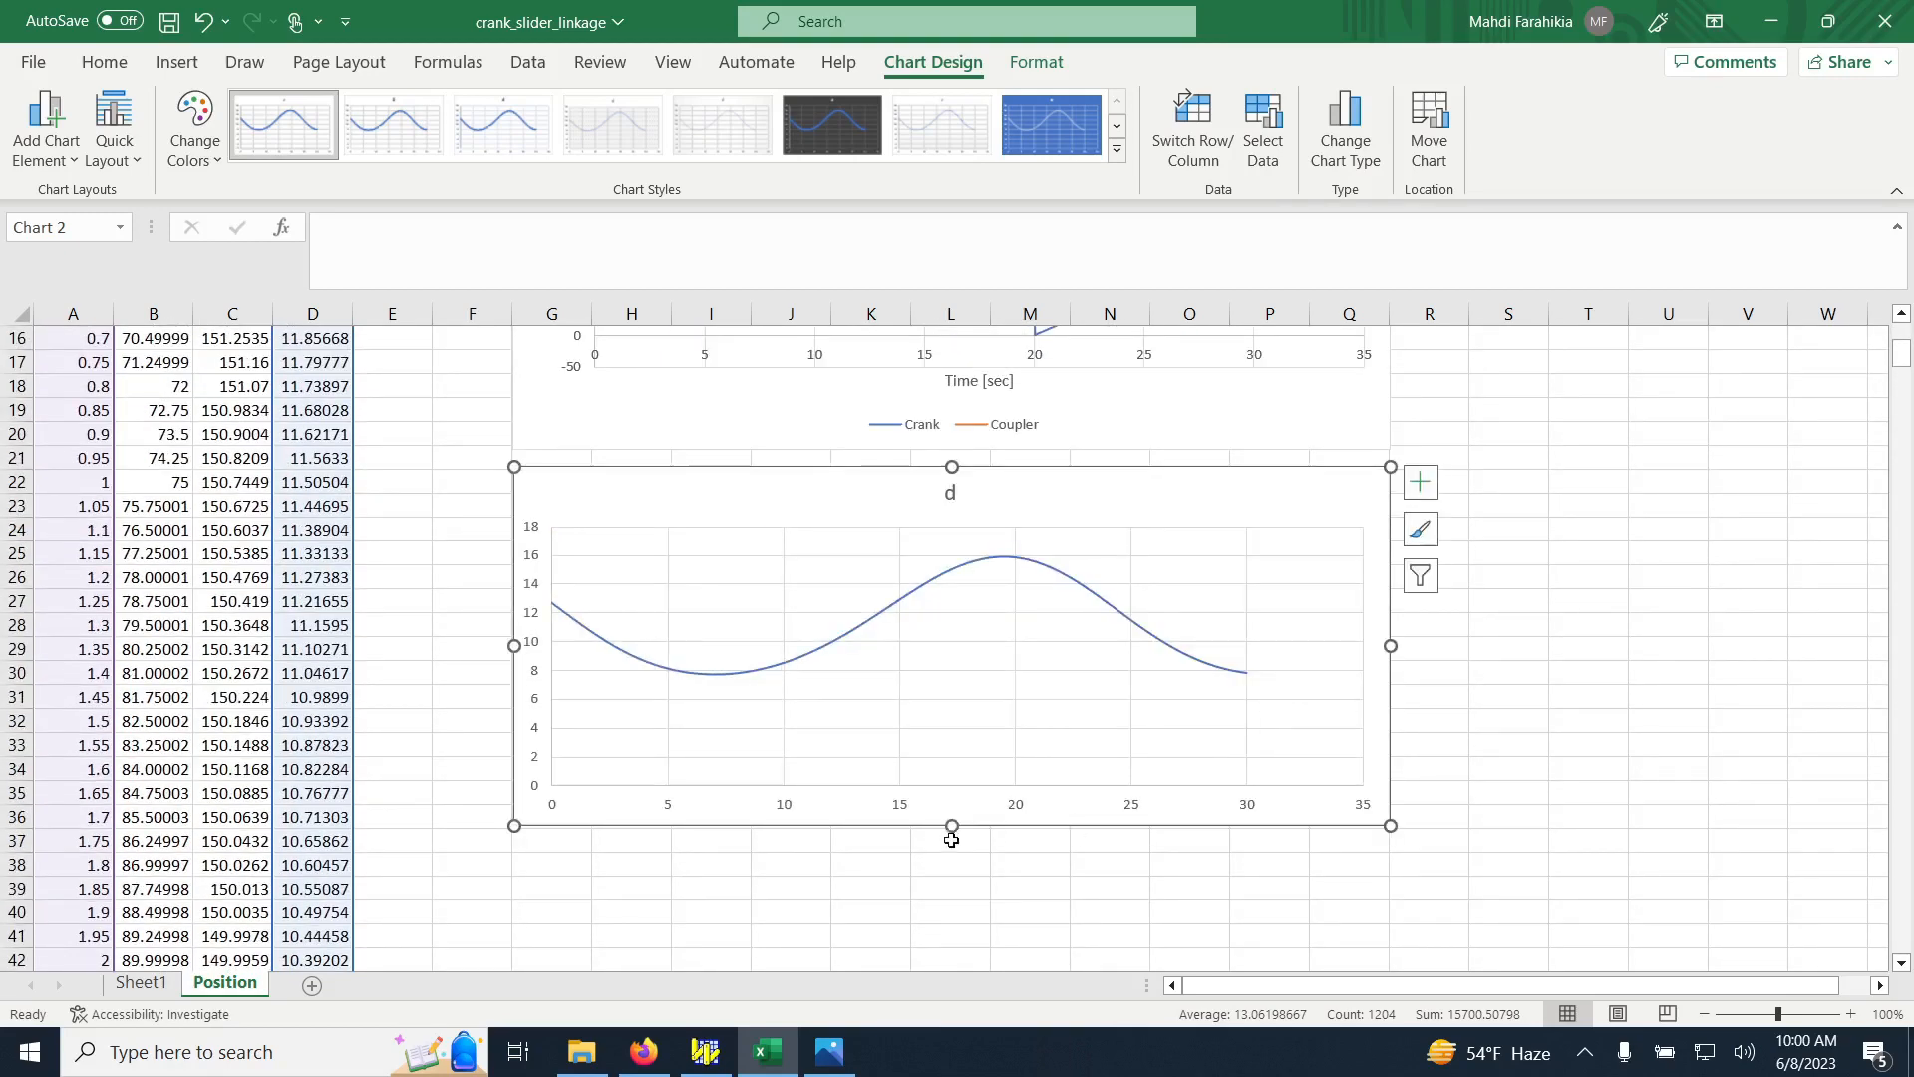
left_click_drag(953, 827, 955, 901)
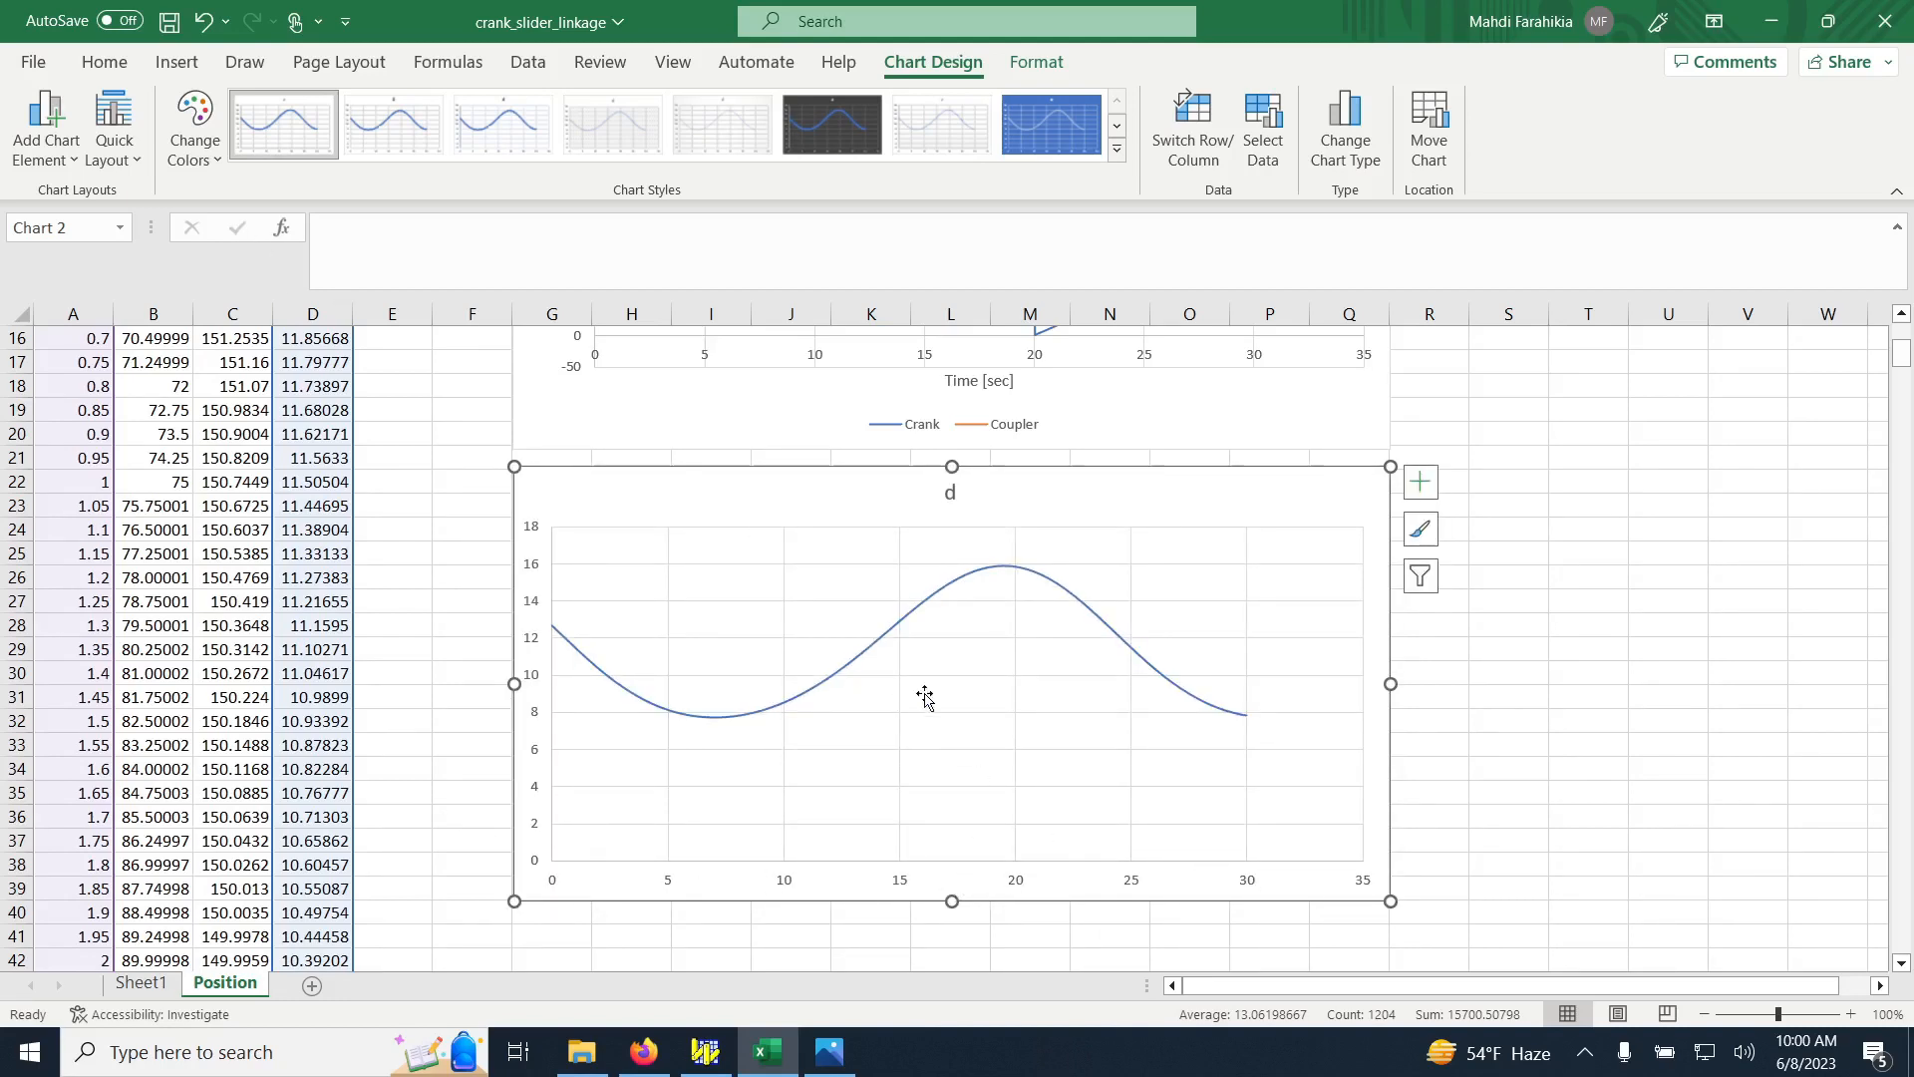
Delete the d chart's title and add a primary horizontal axis title reading "Time [sec]"
left_click(947, 488)
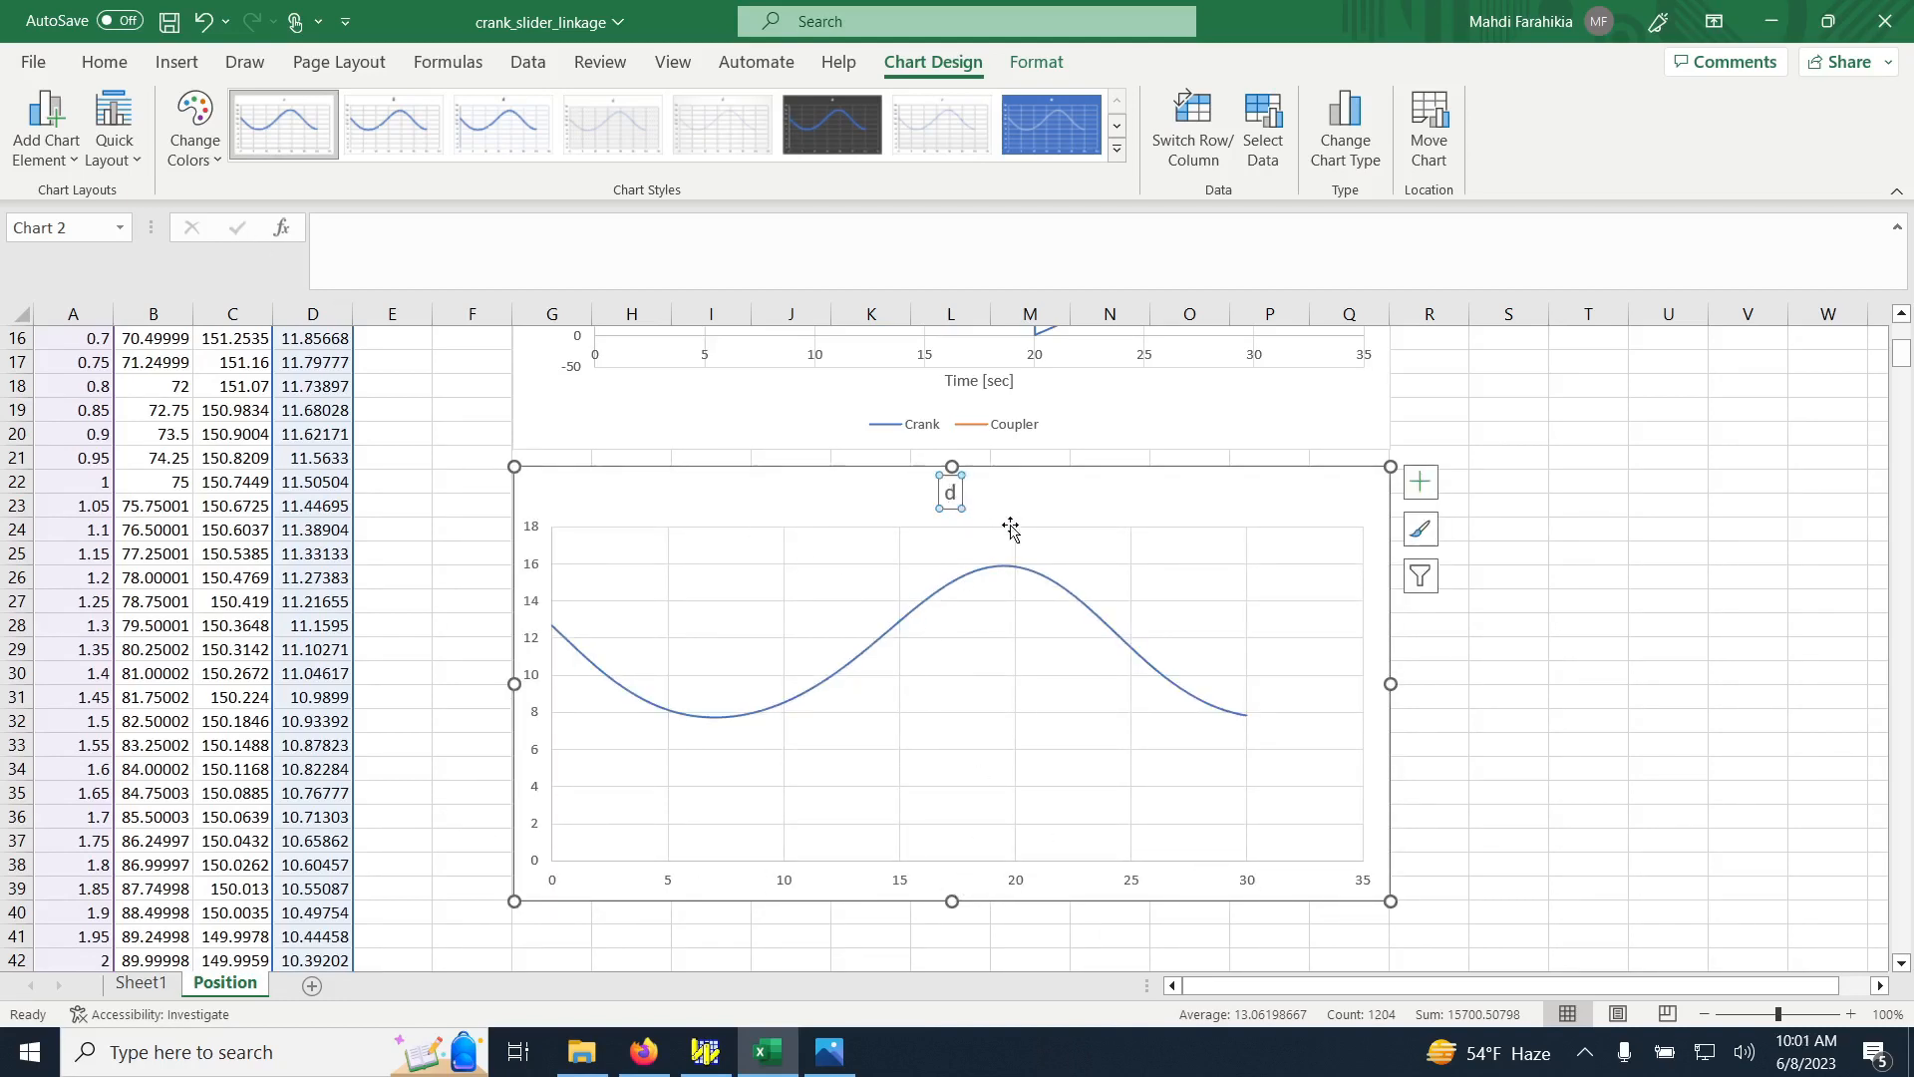
key("Delete")
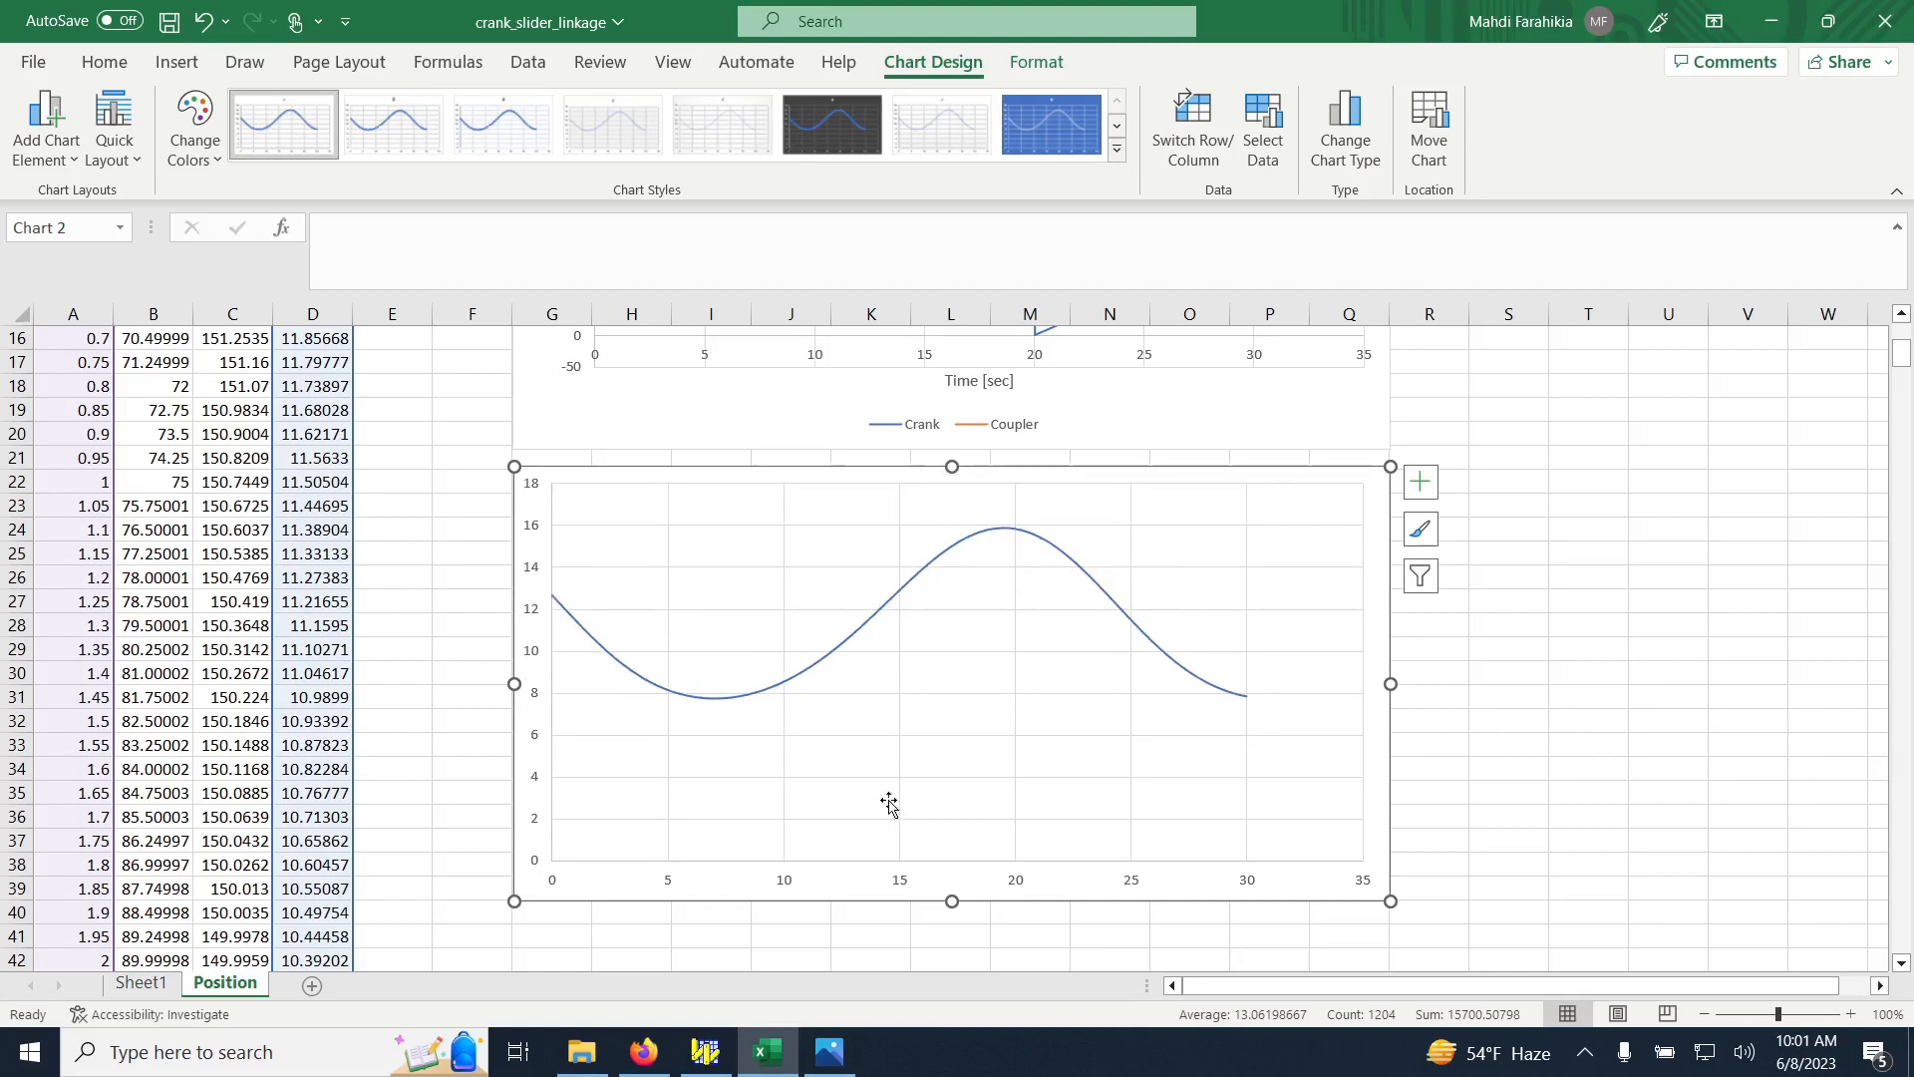
left_click(45, 129)
mouse_move(85, 207)
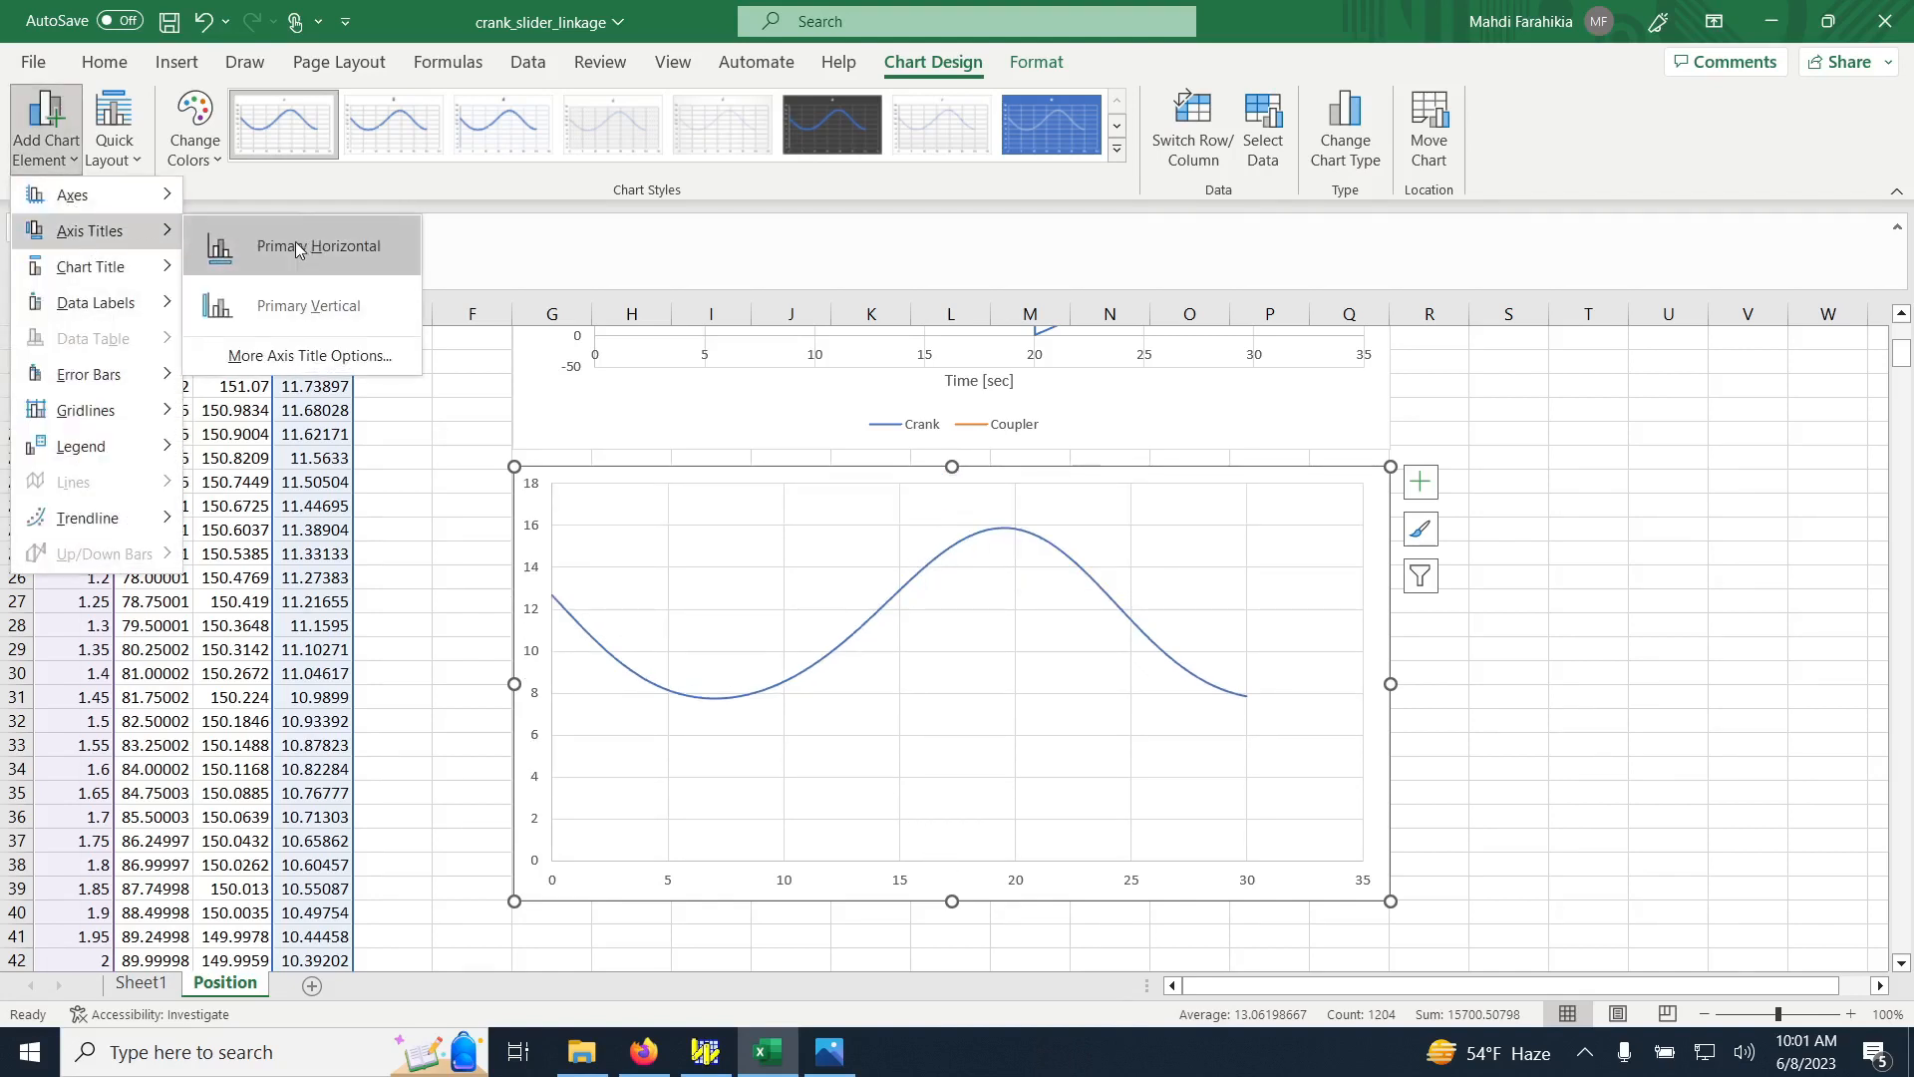
left_click(303, 251)
type("Time [sec")
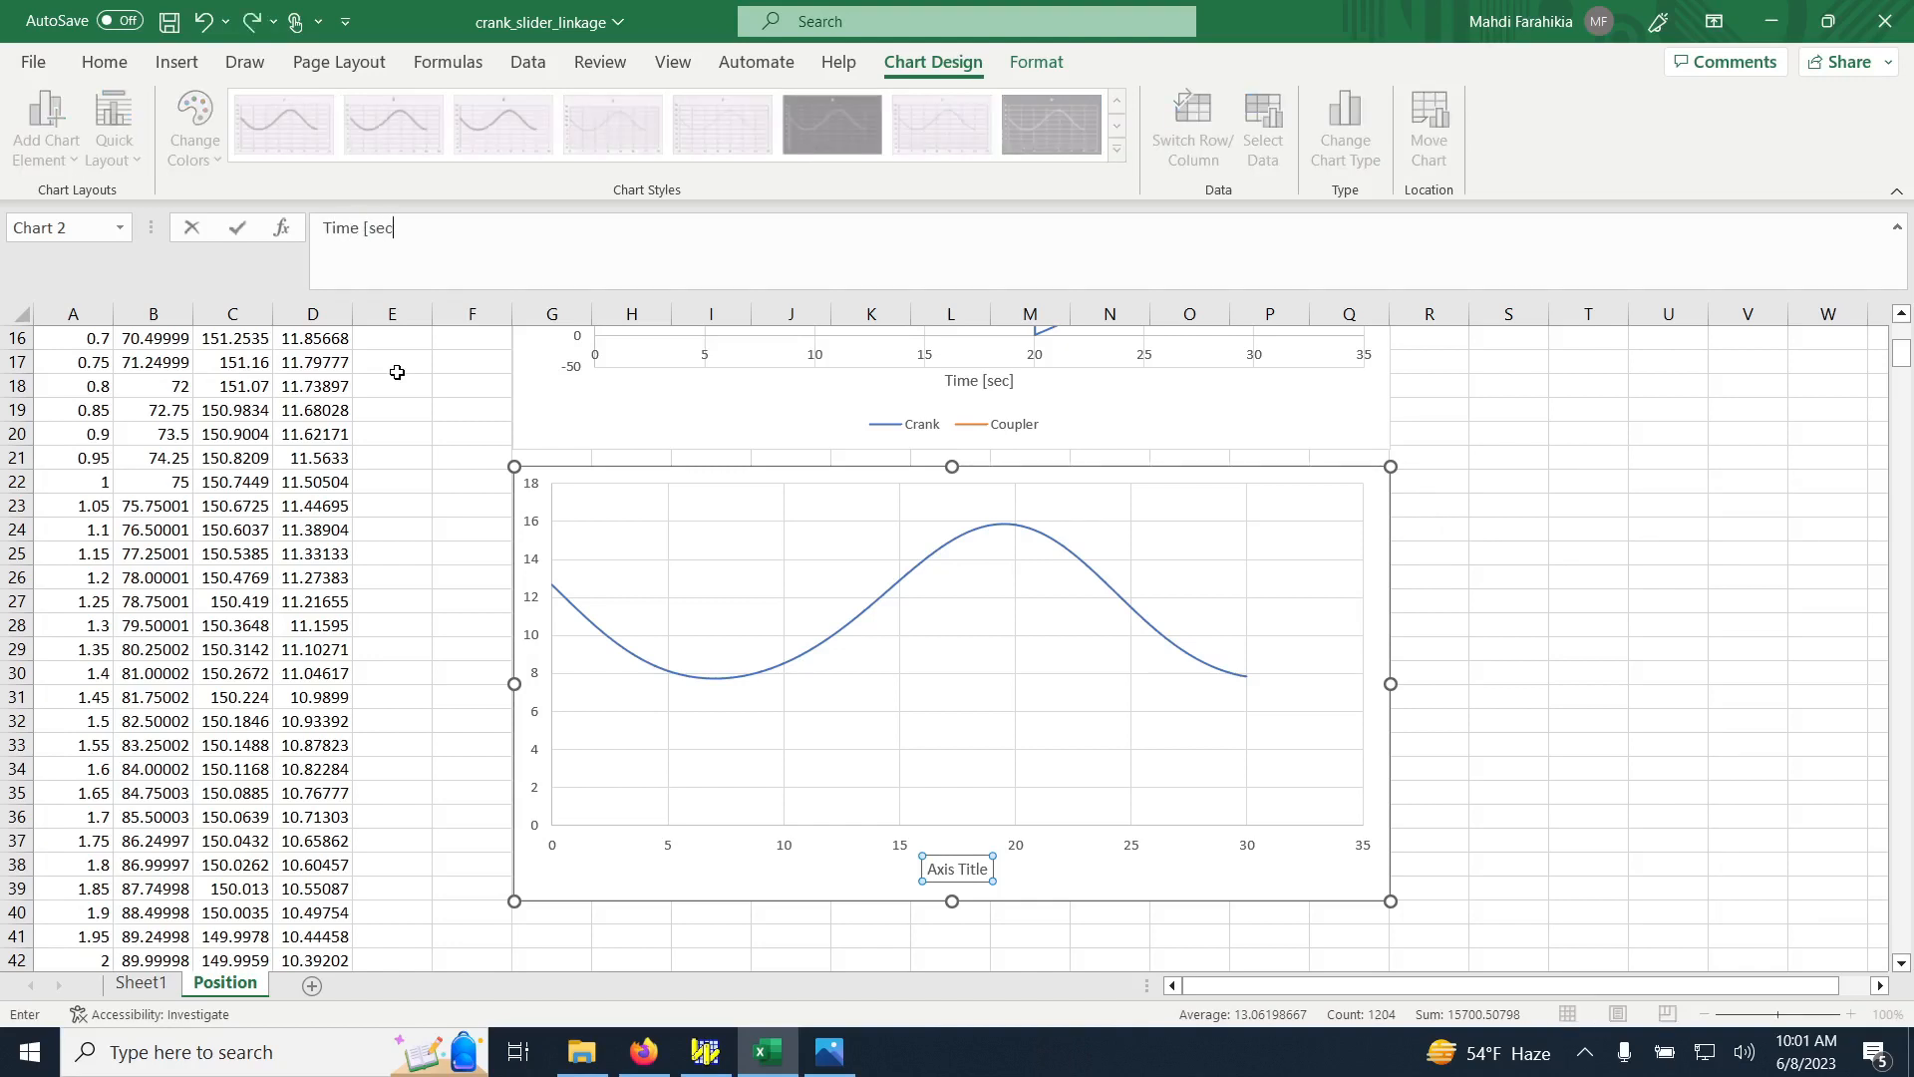
key("Return")
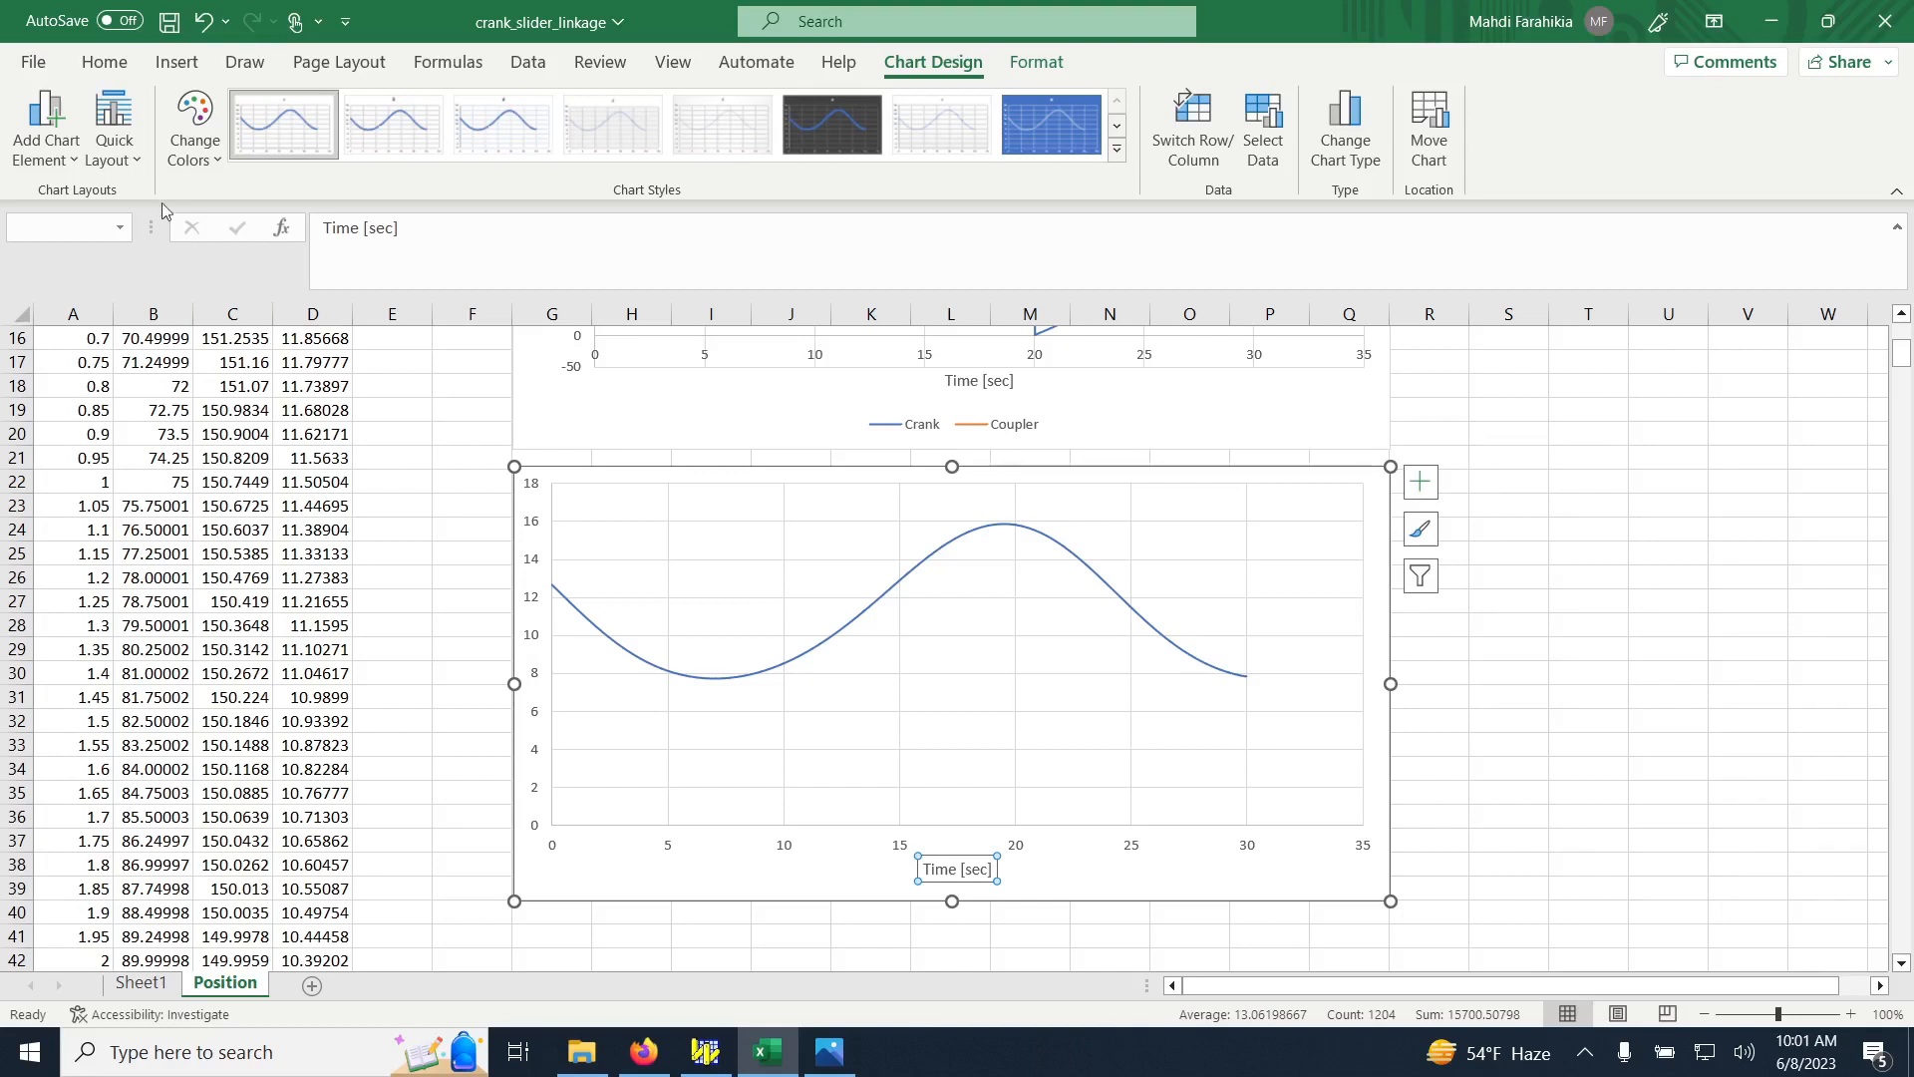
Add a primary vertical axis title to the lower chart reading "Slider Position [in]"
left_click(45, 125)
mouse_move(92, 242)
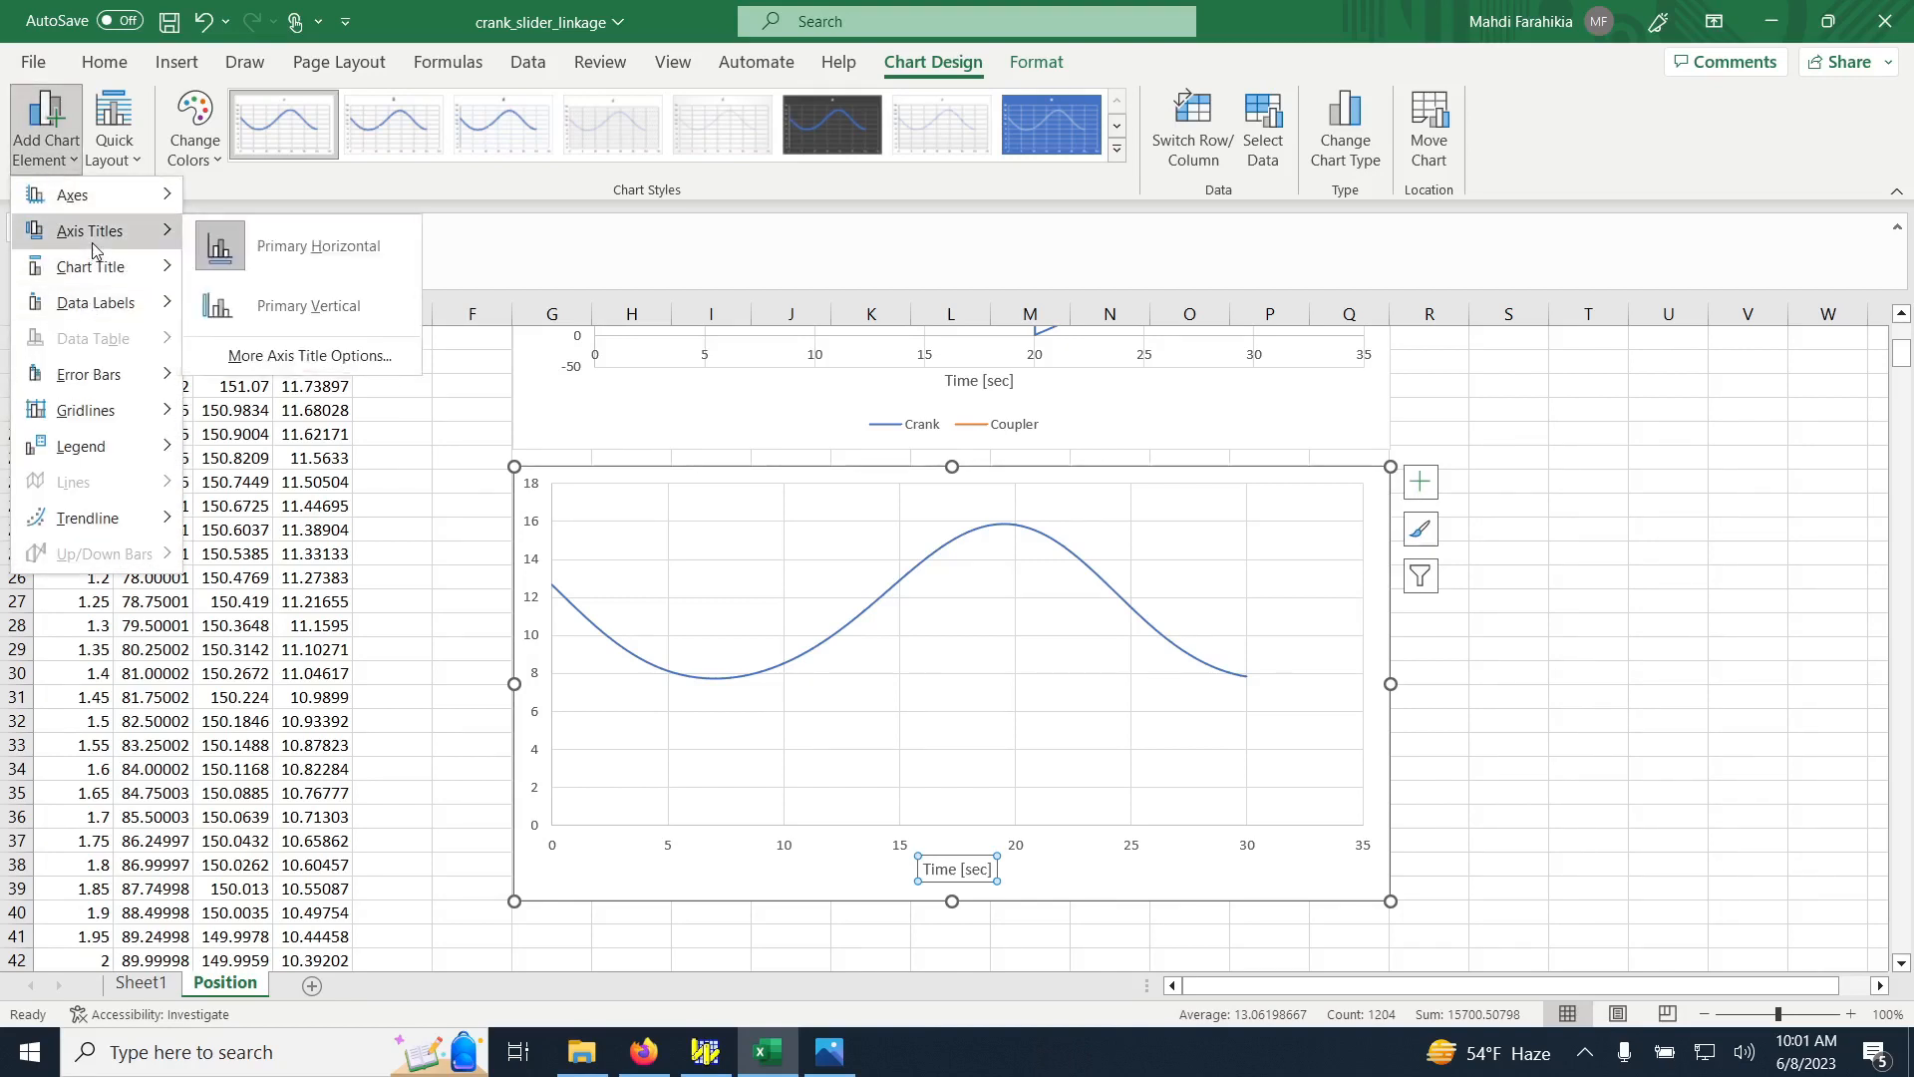
left_click(348, 309)
type("Slid")
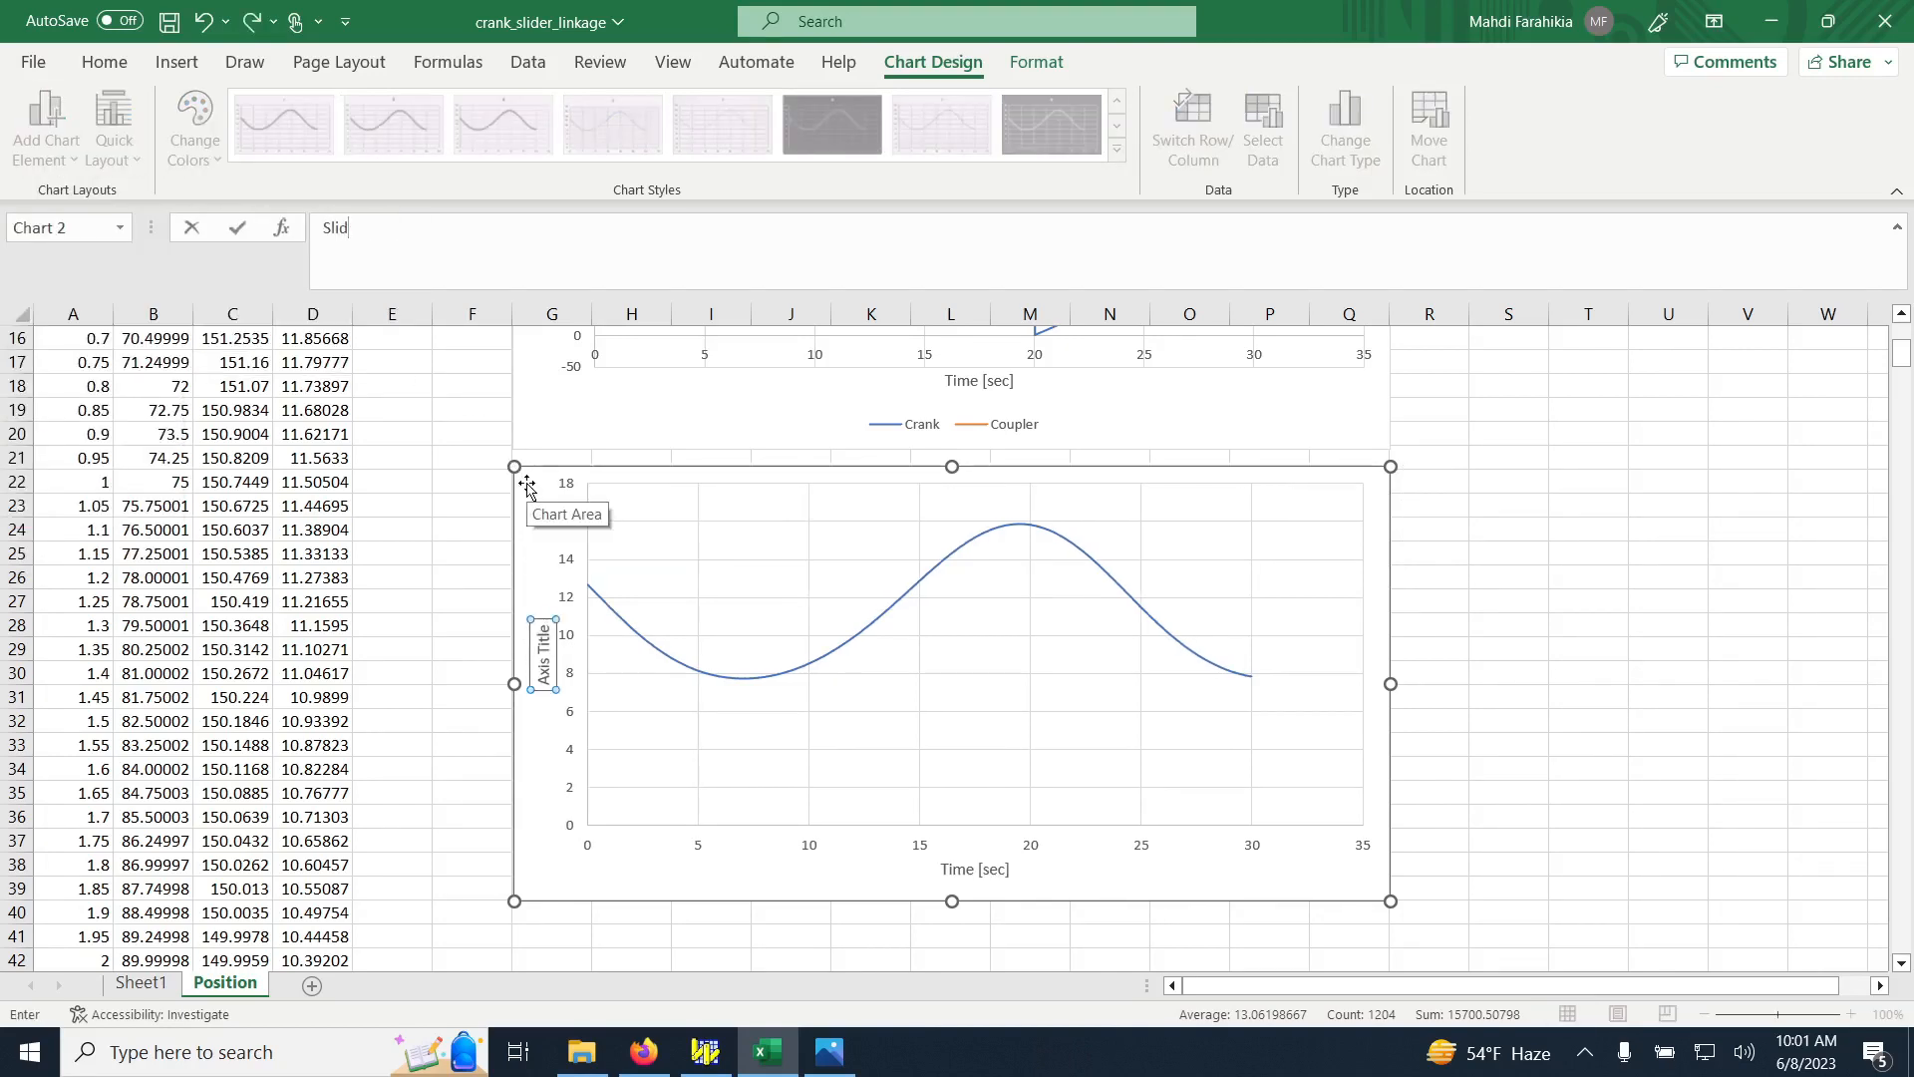
type("er Position [in]")
key("Return")
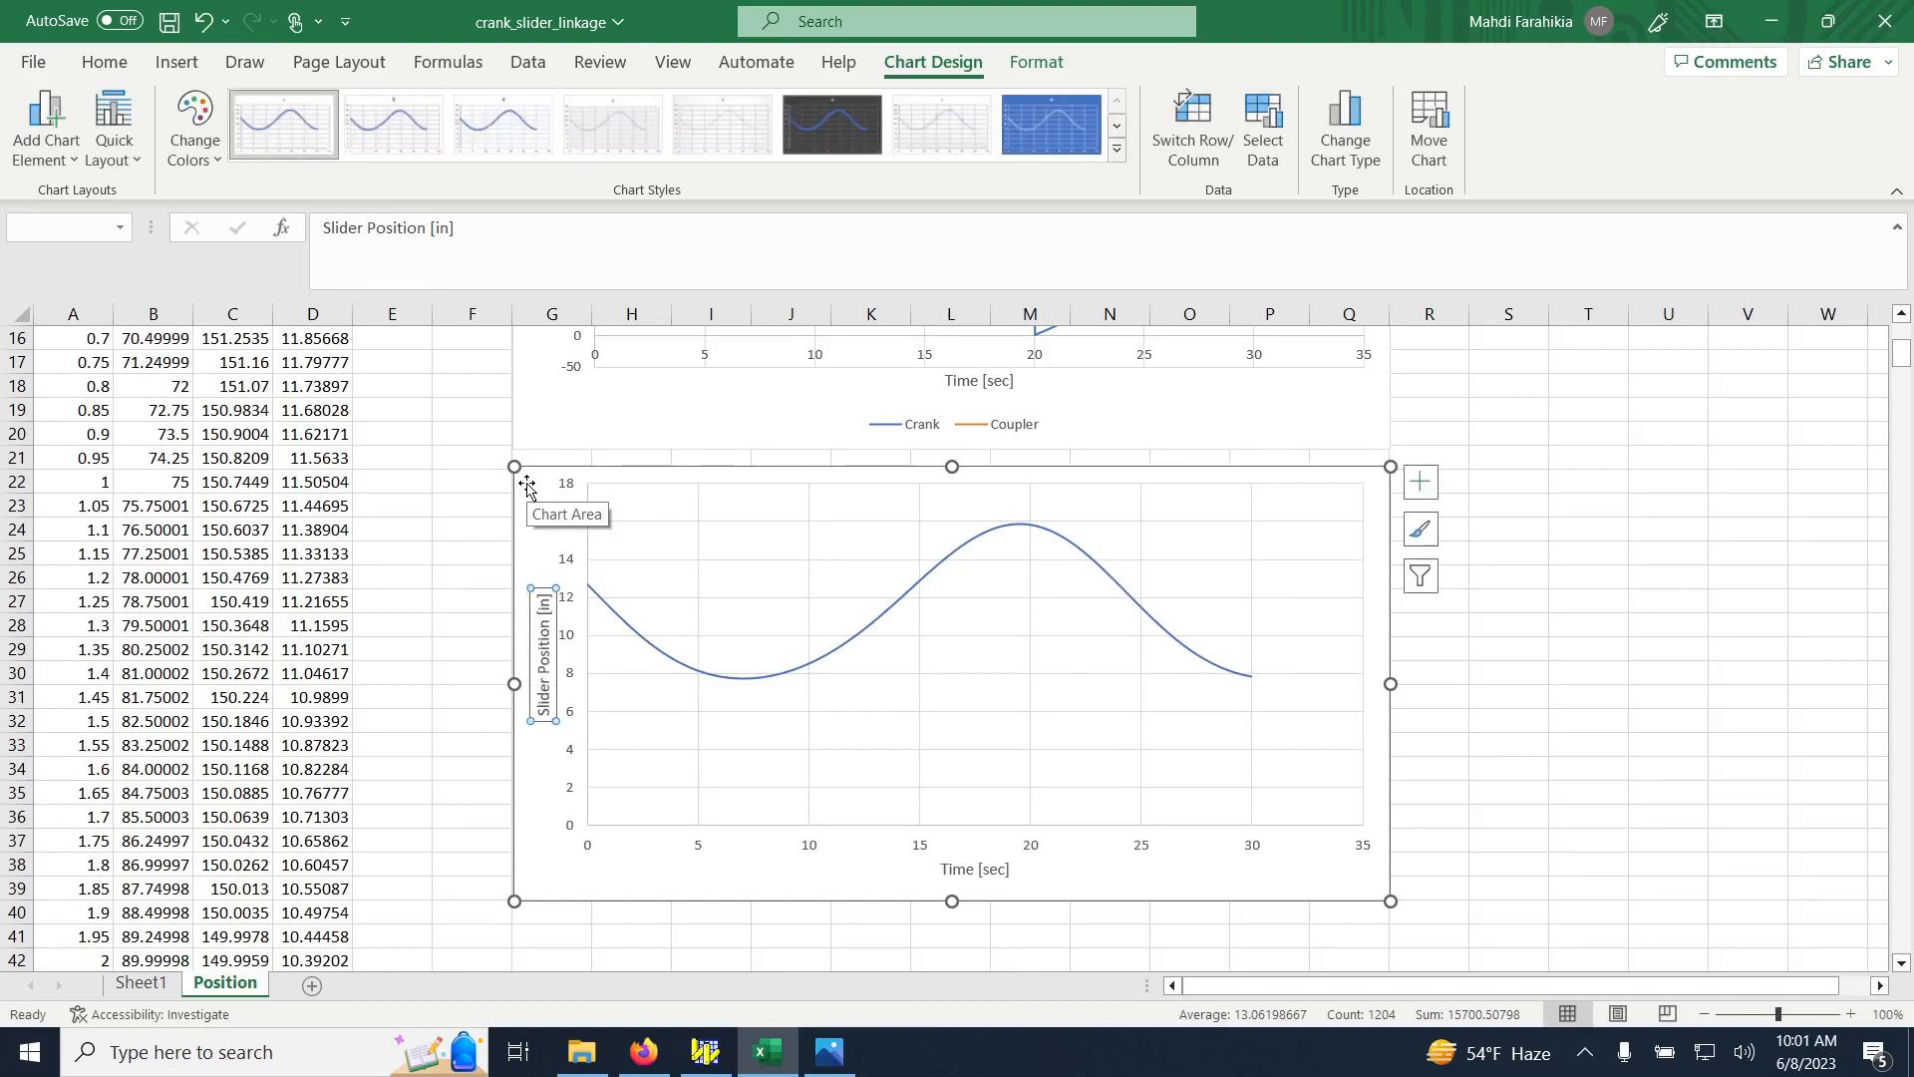
Deselect the slider chart and examine the crank and coupler curves in the Position chart
left_click(1595, 576)
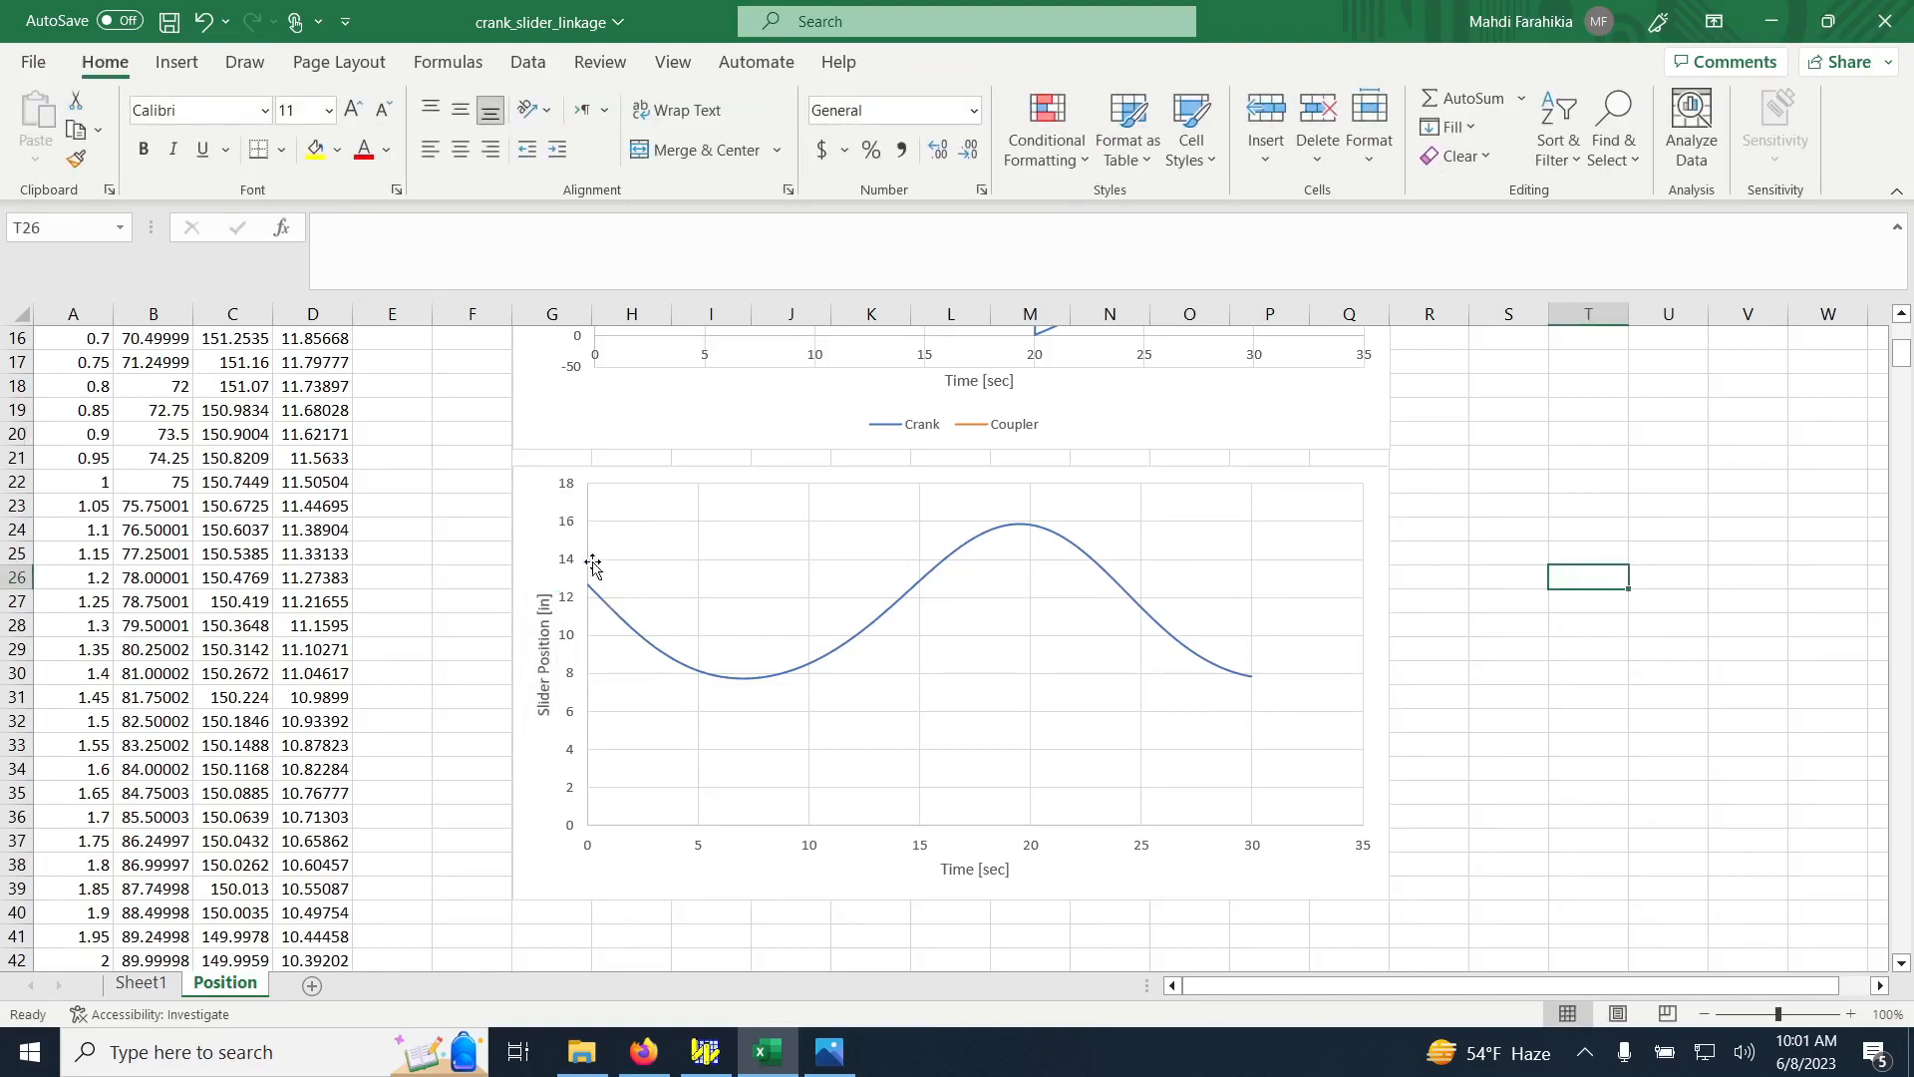
scroll(681, 674, "up", 5)
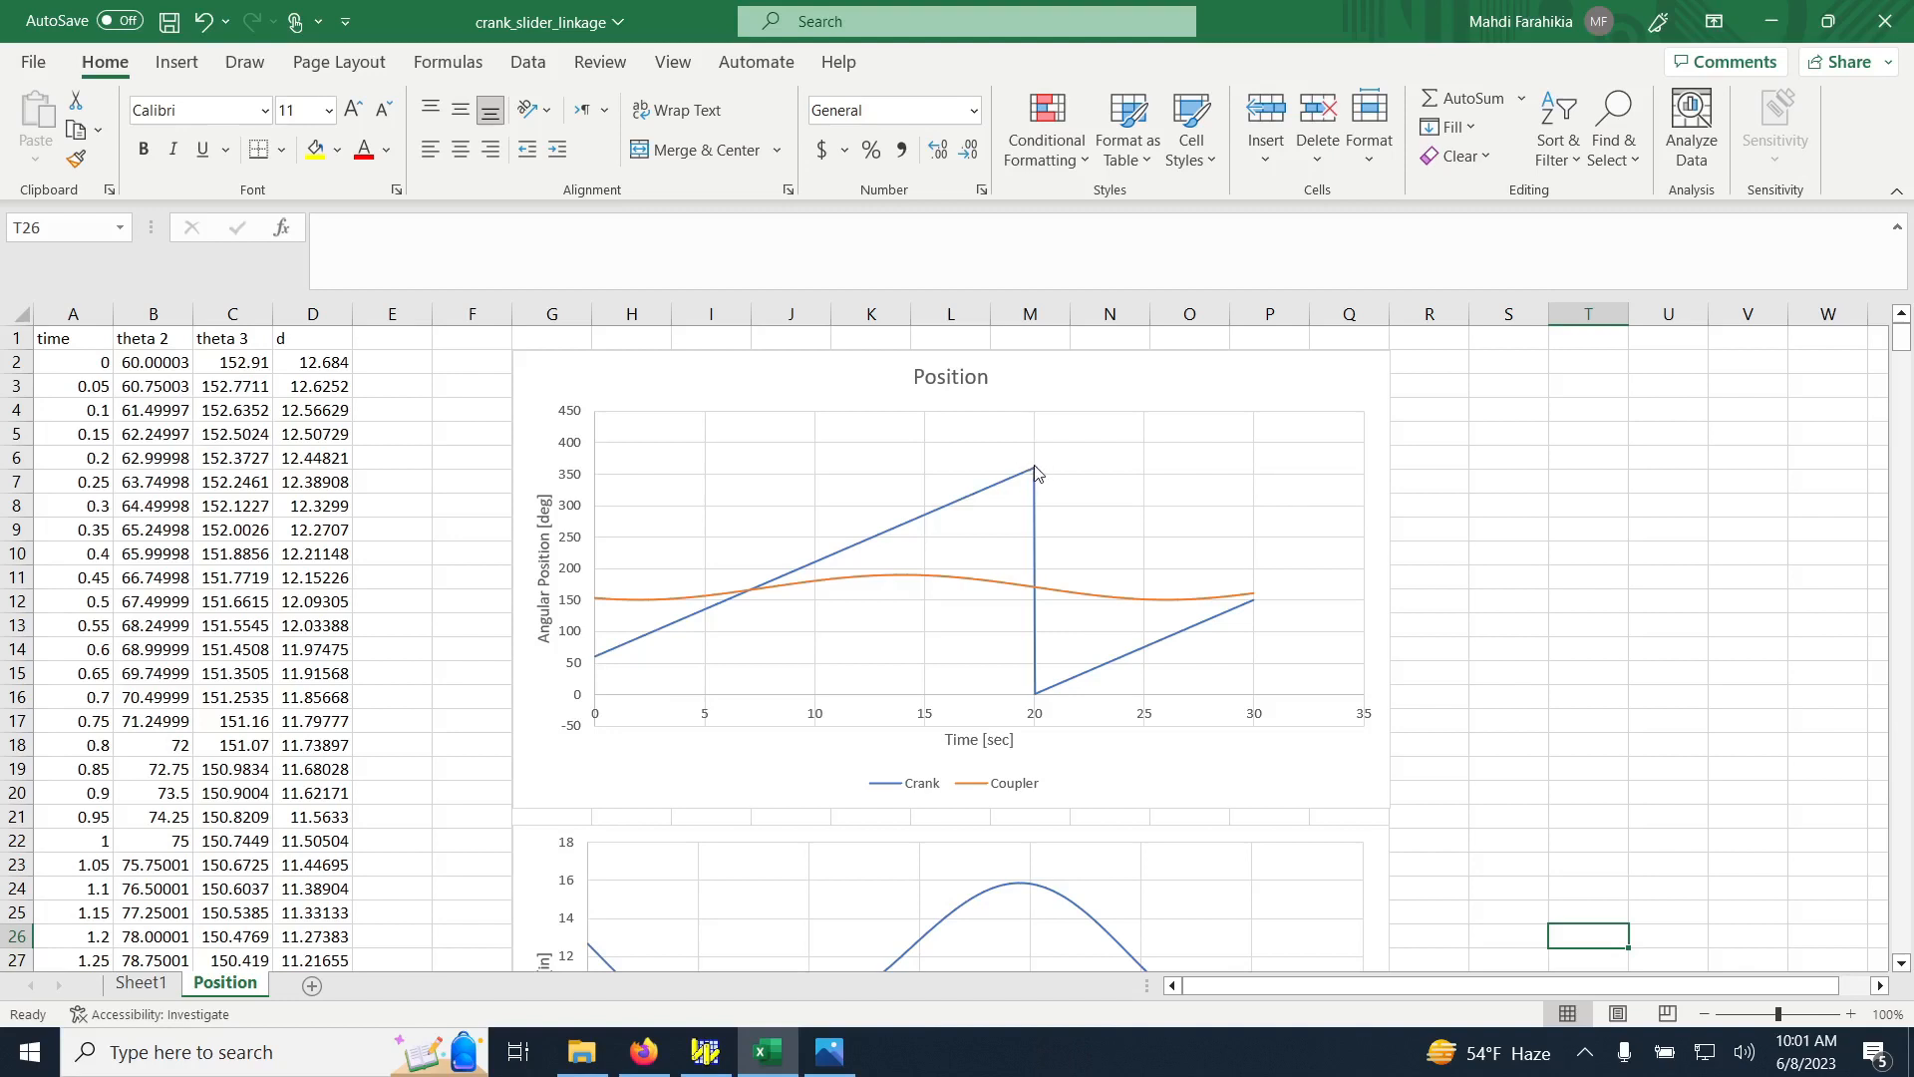
mouse_move(1036, 477)
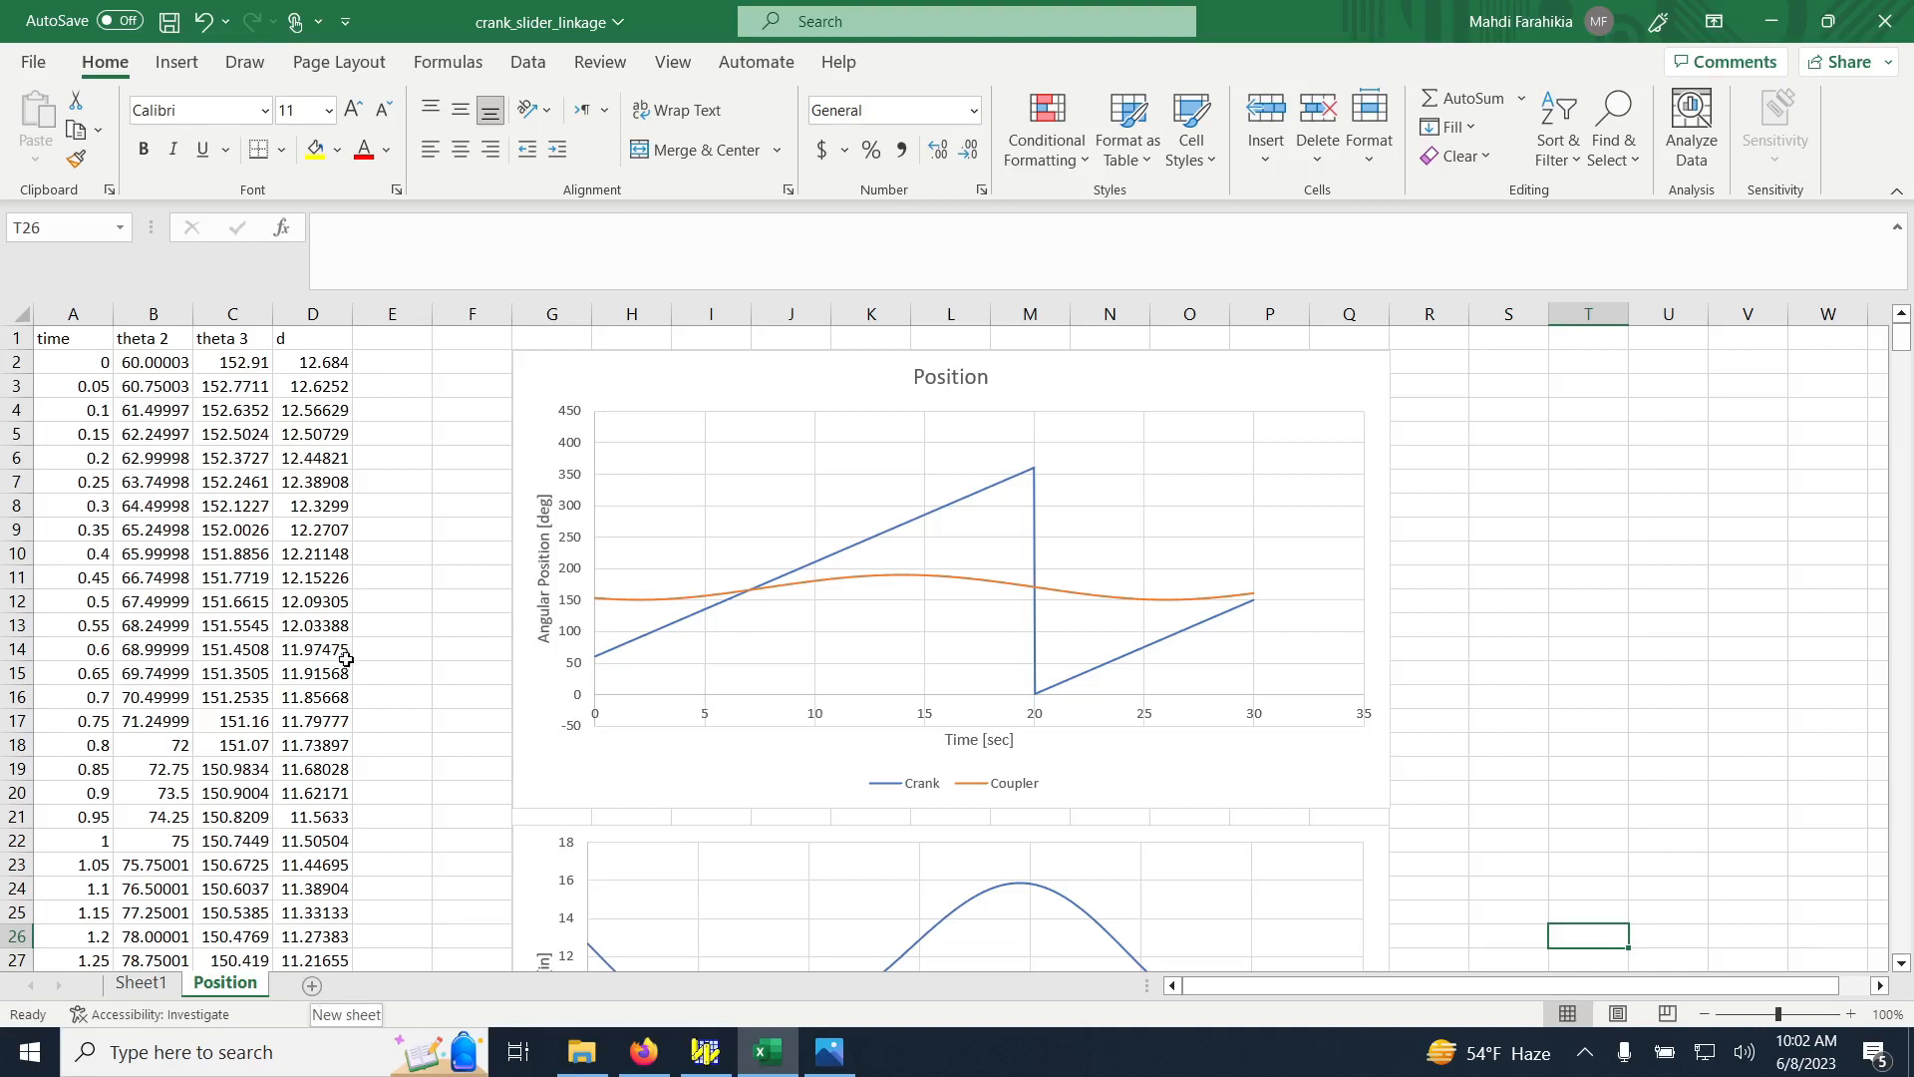
Add a new worksheet after the Position sheet and name it Velocity
left_click(312, 986)
type("Ve")
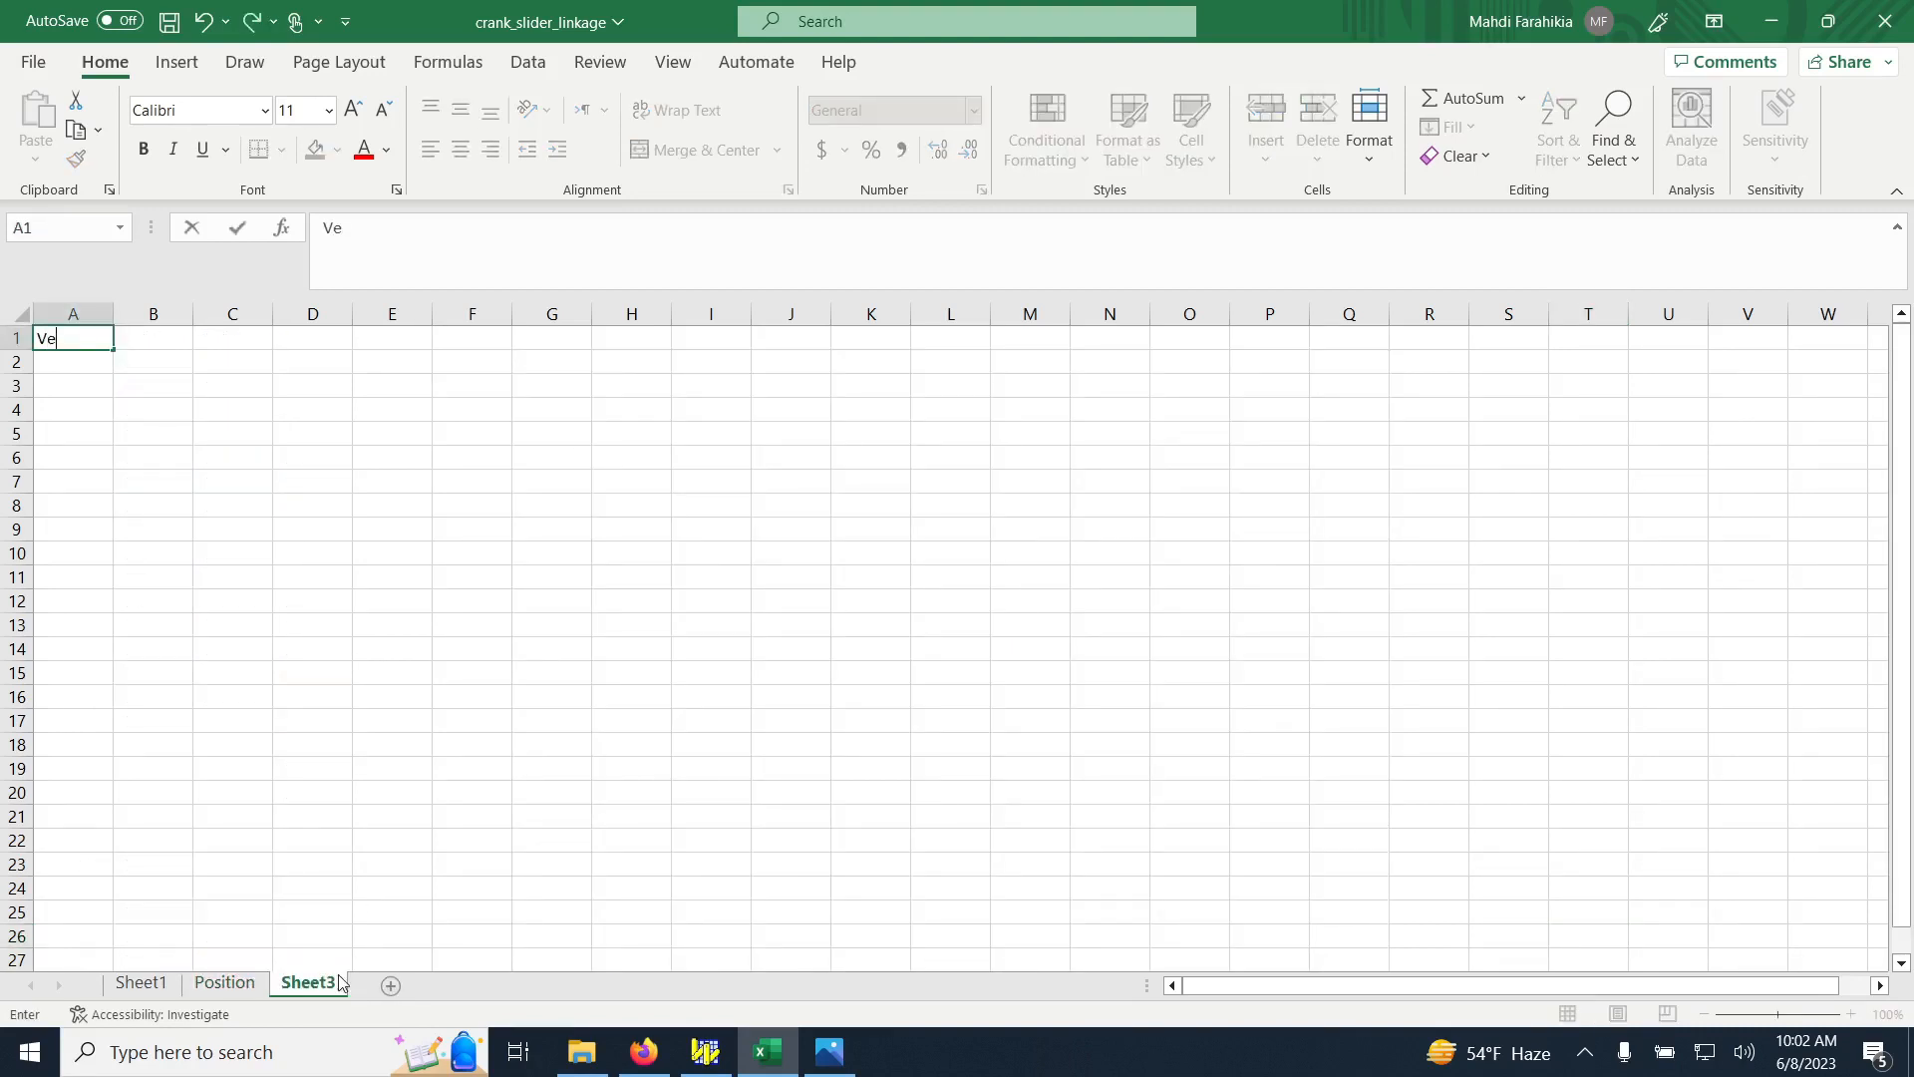
key("BackSpace")
key("BackSpace")
double_click(309, 985)
type("Ve")
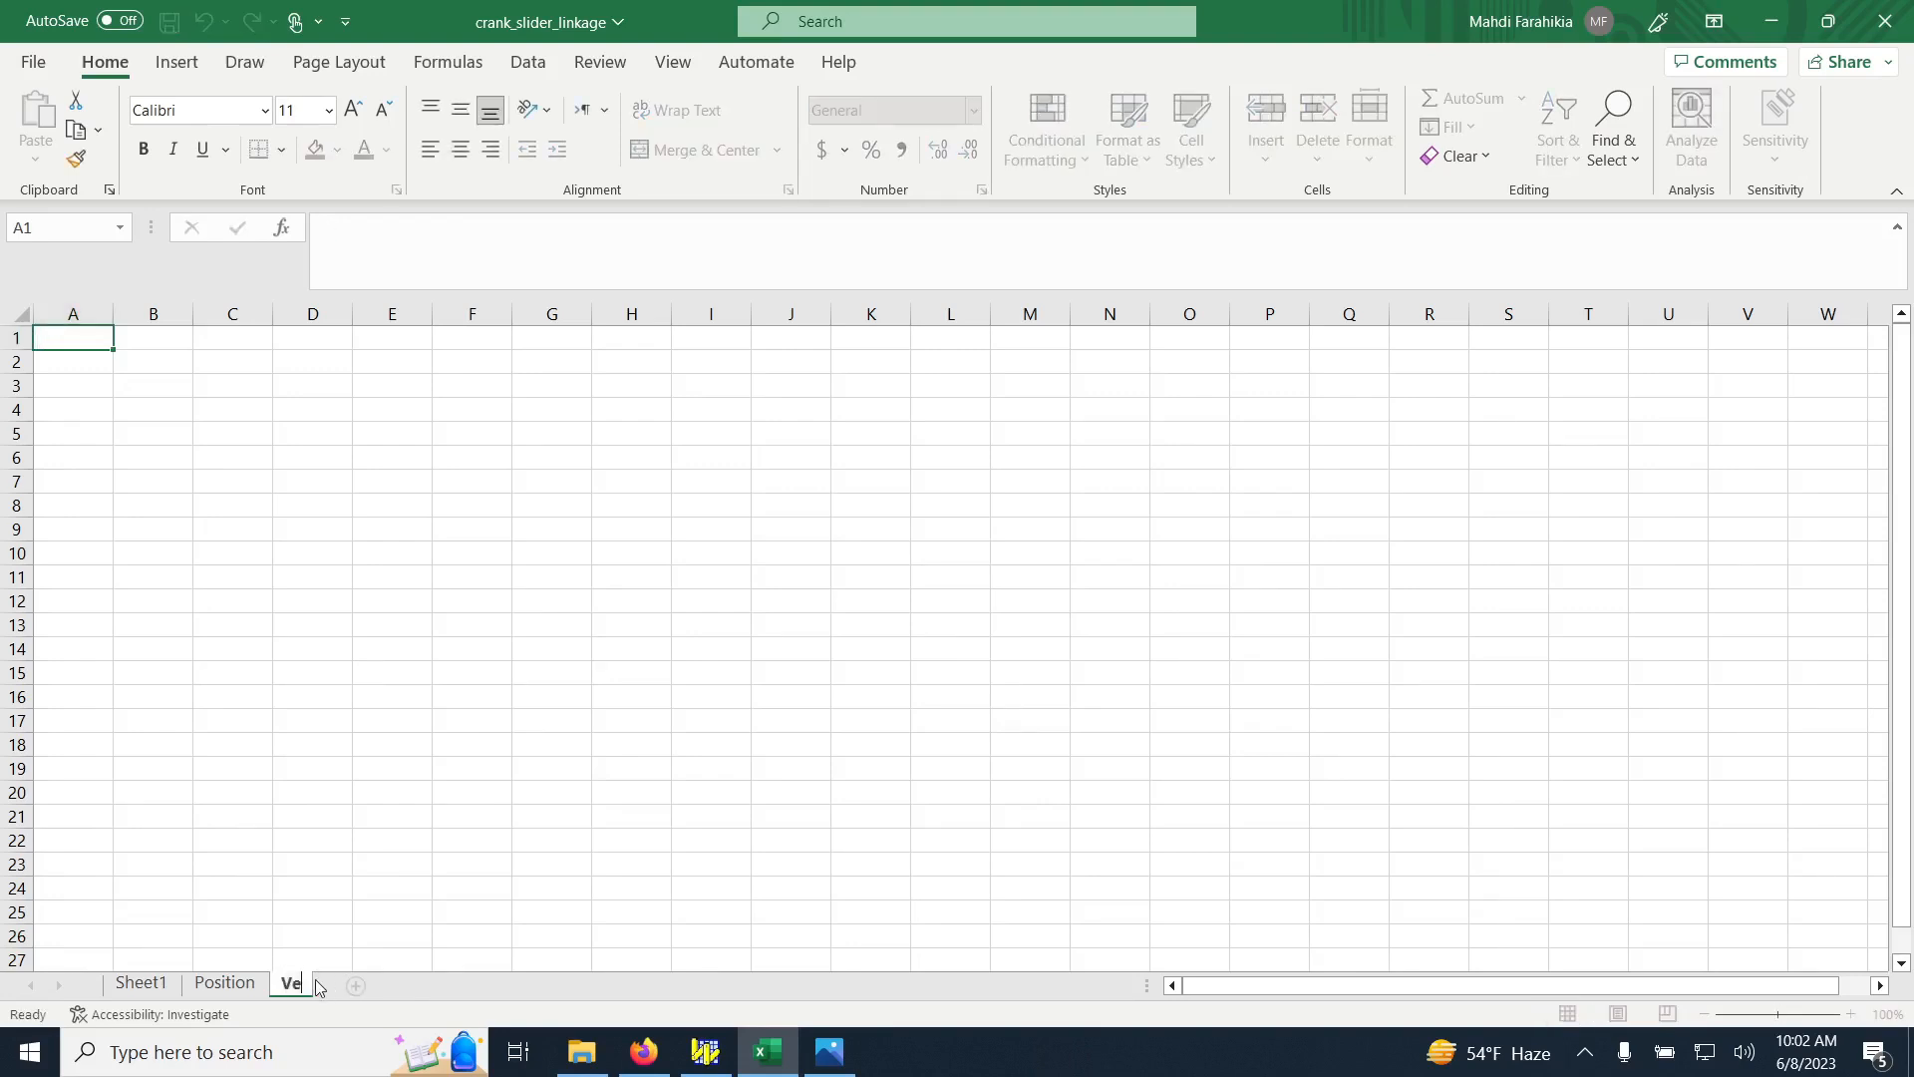
type("locity")
key("Return")
Copy the entire time column from the Position sheet into column A of the Velocity sheet
left_click(141, 982)
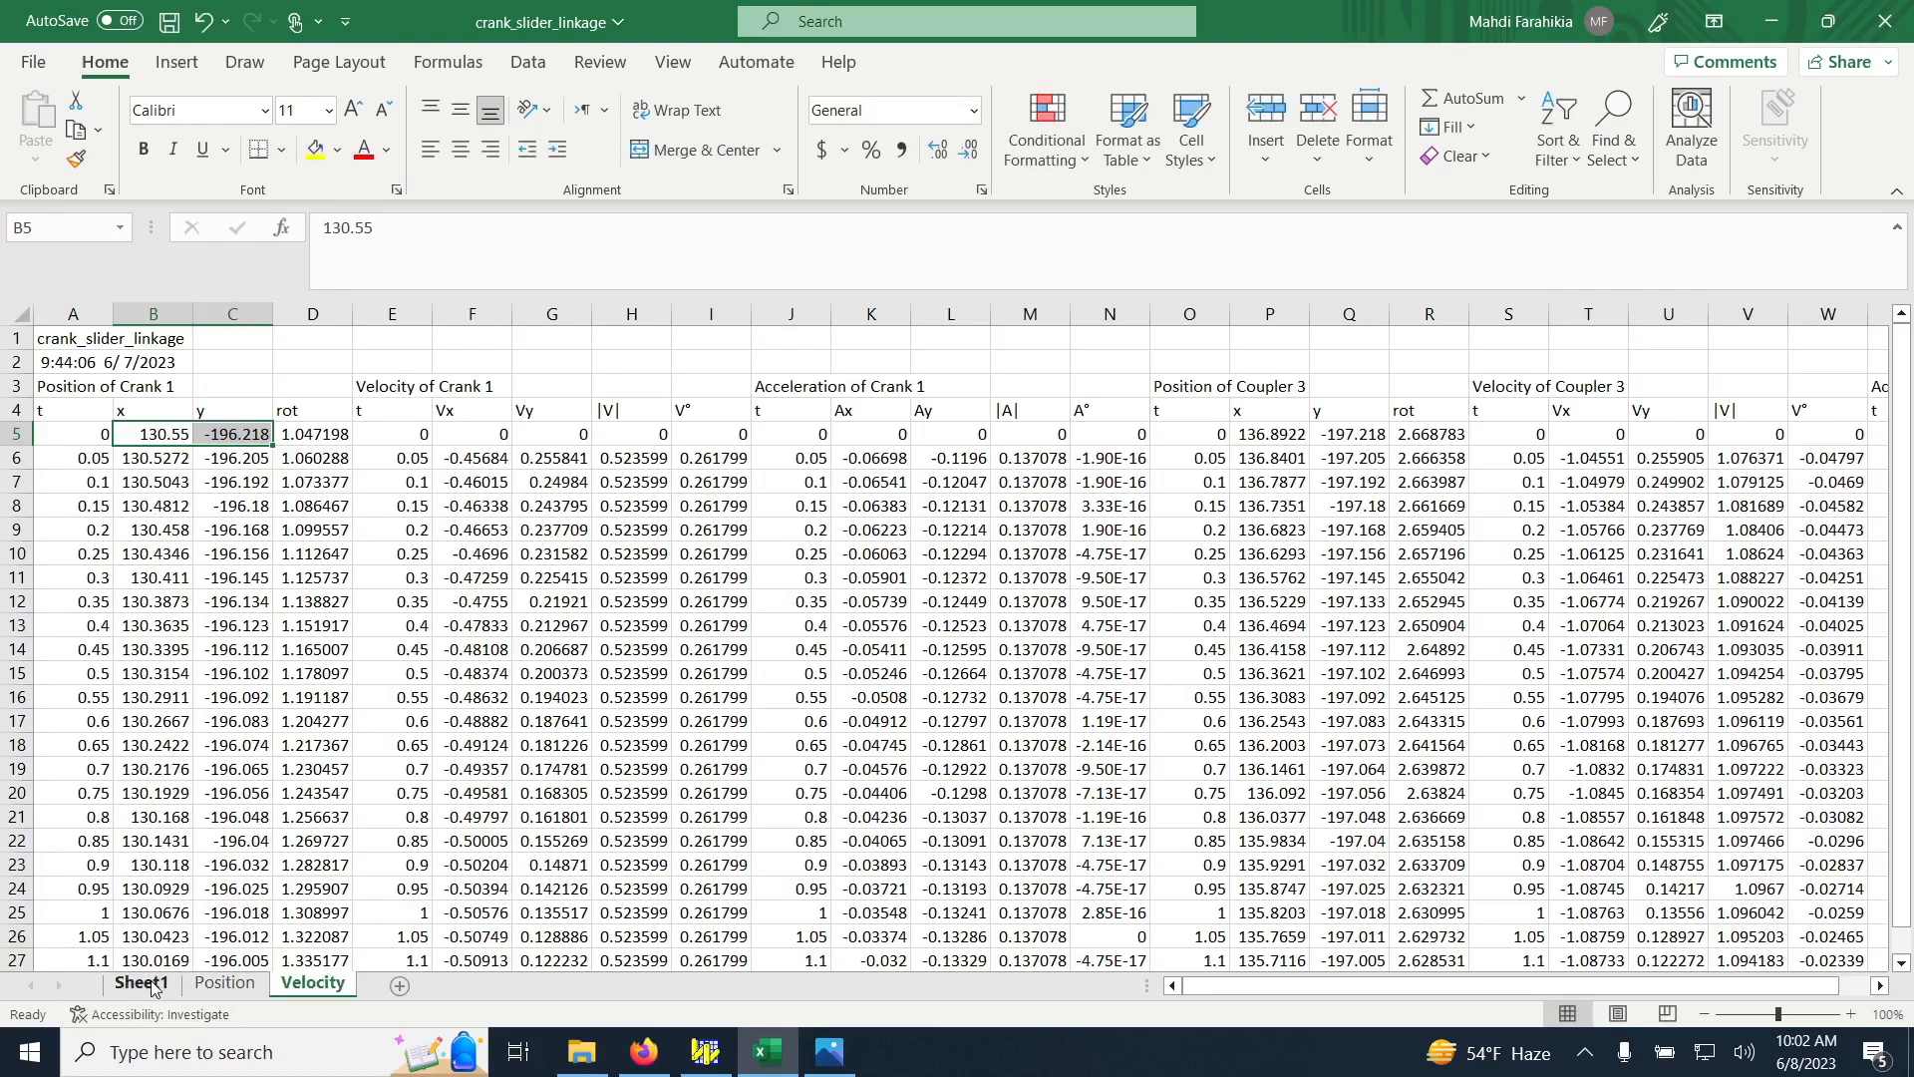
left_click(225, 981)
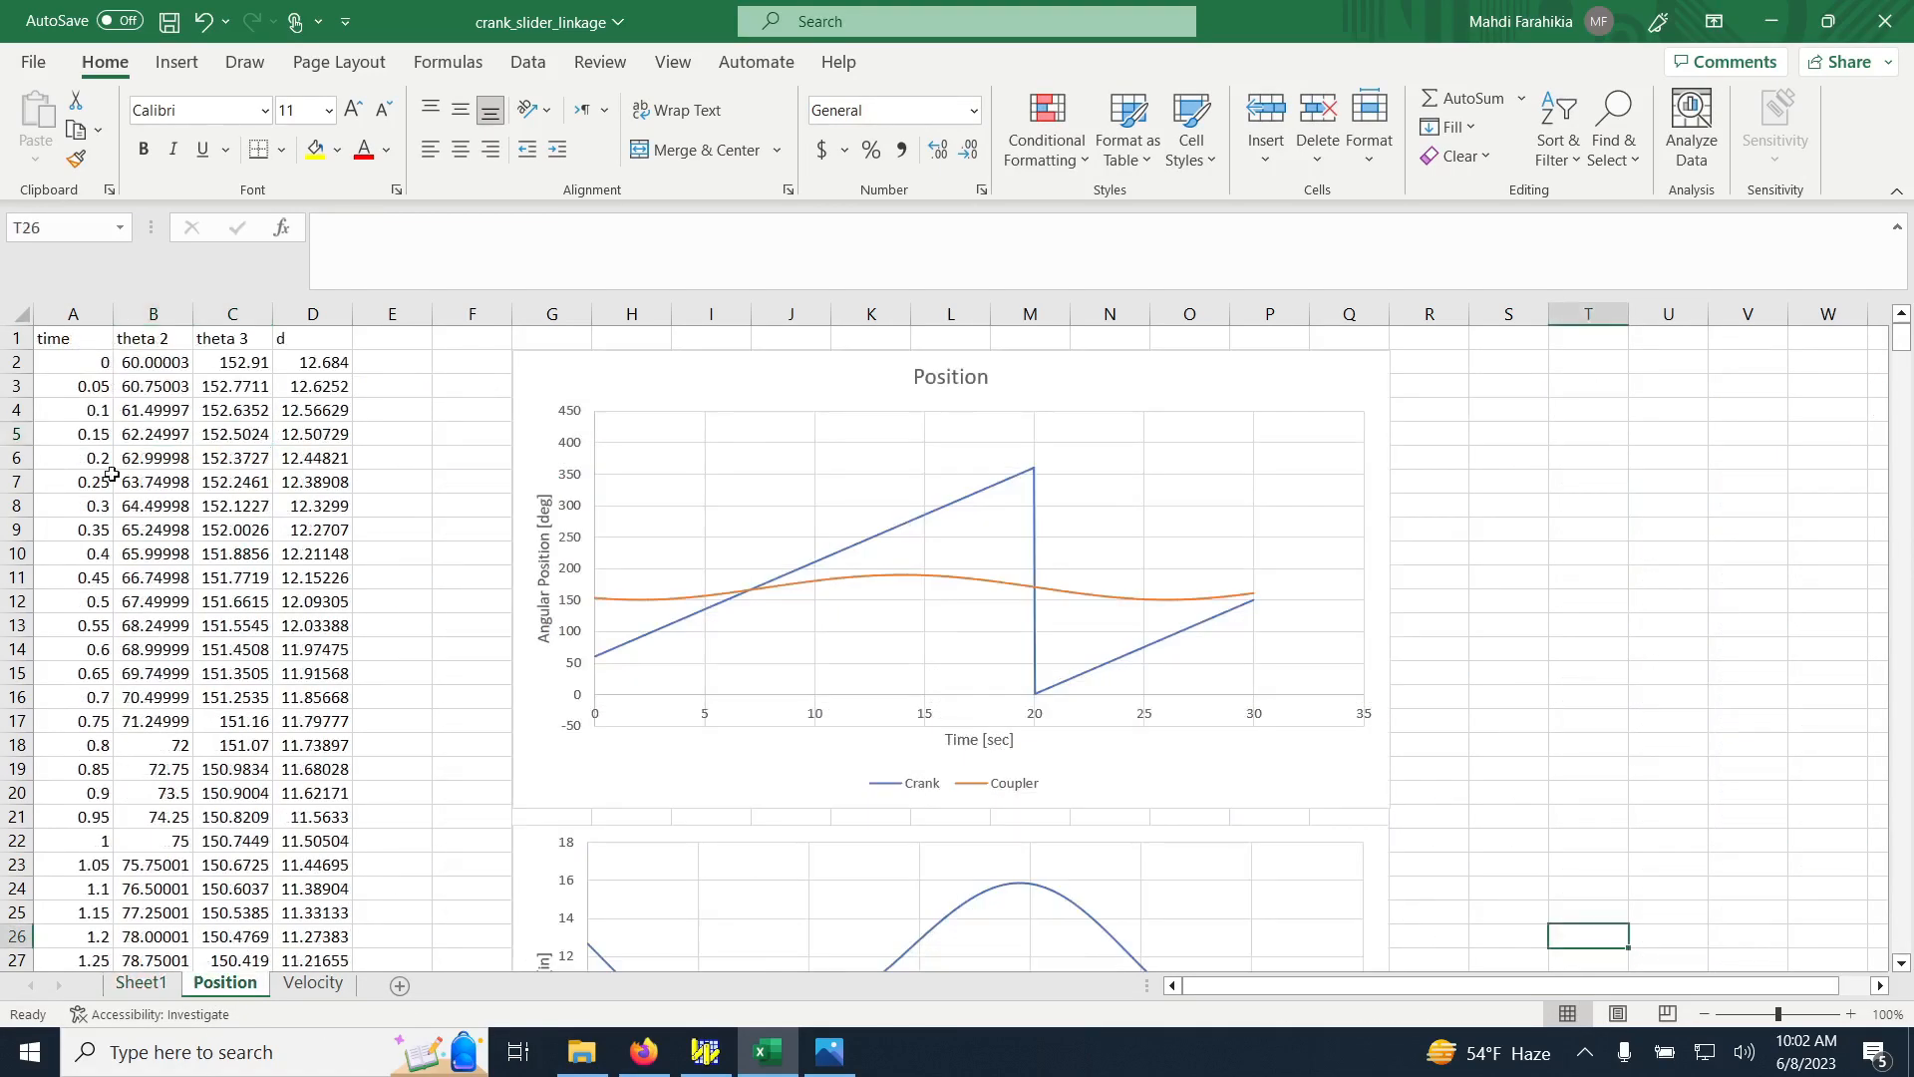
left_click(99, 312)
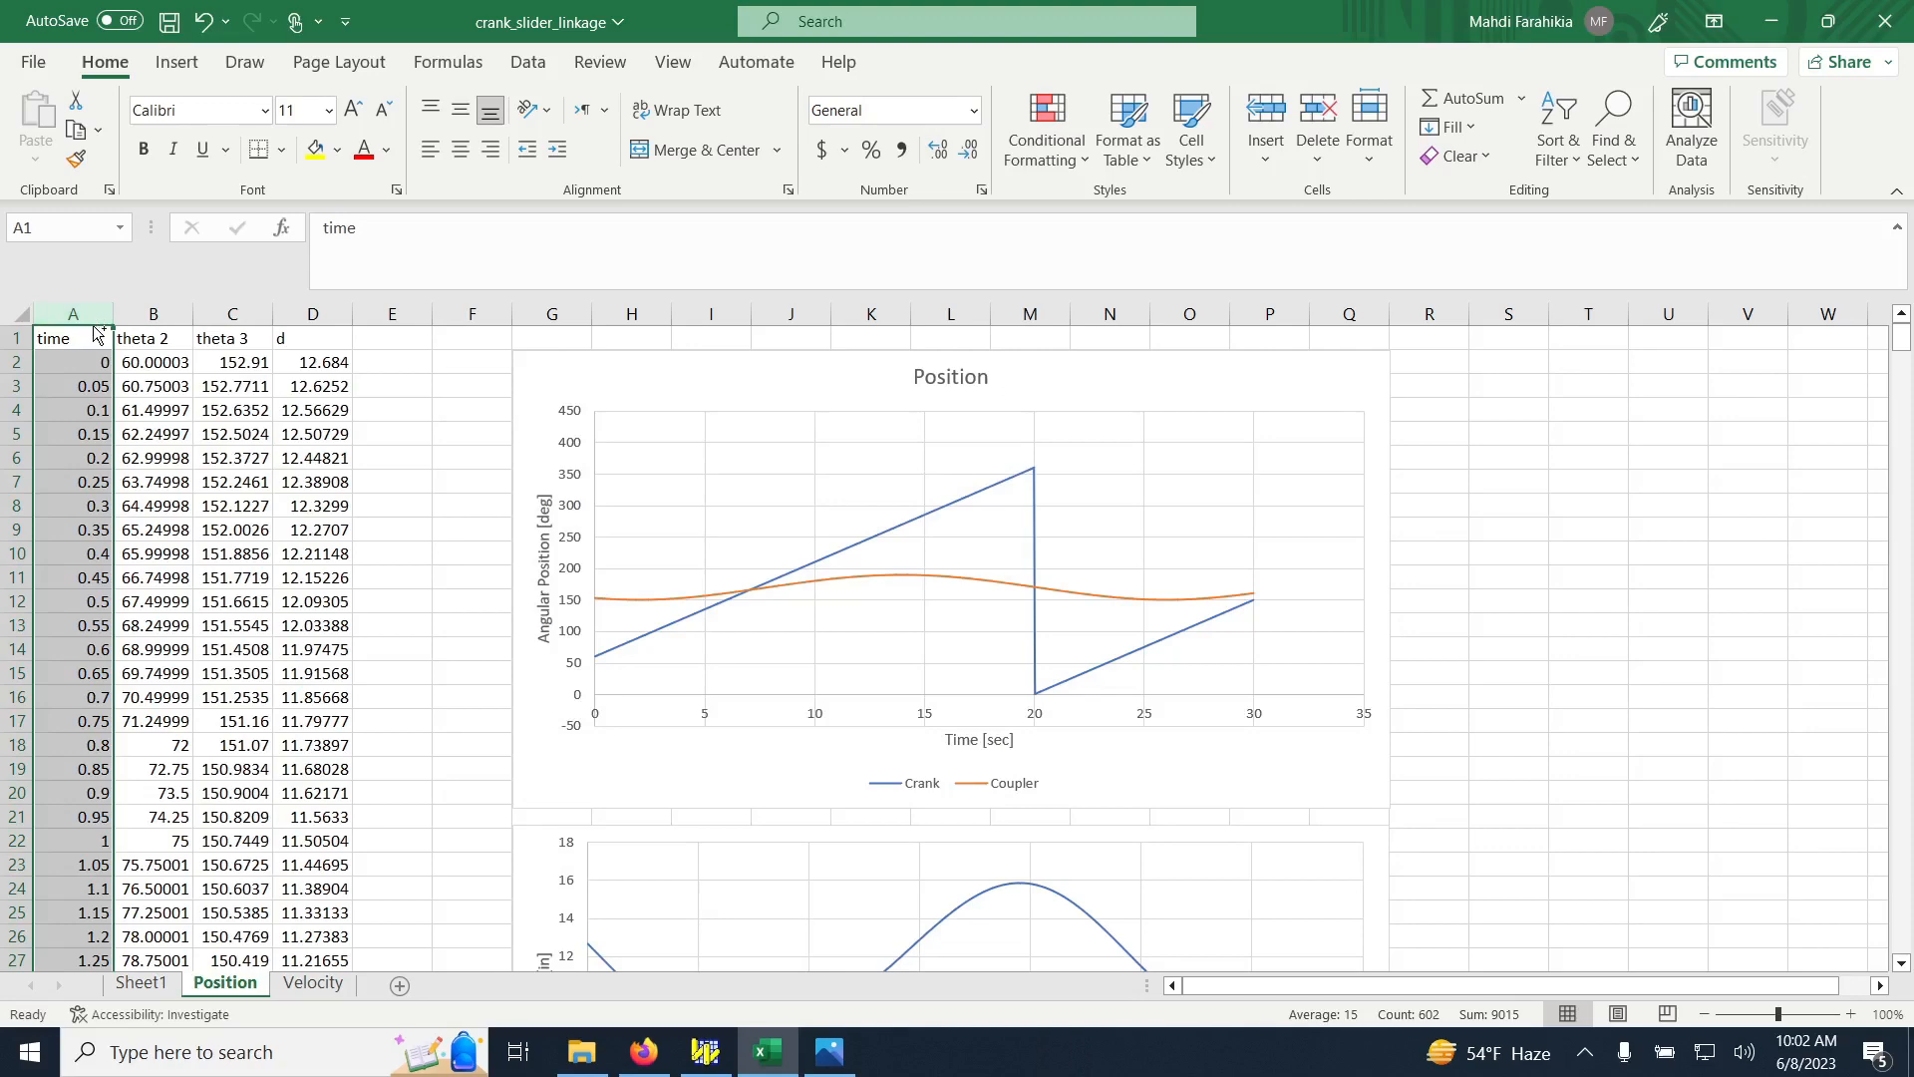
key("ctrl+c")
left_click(313, 983)
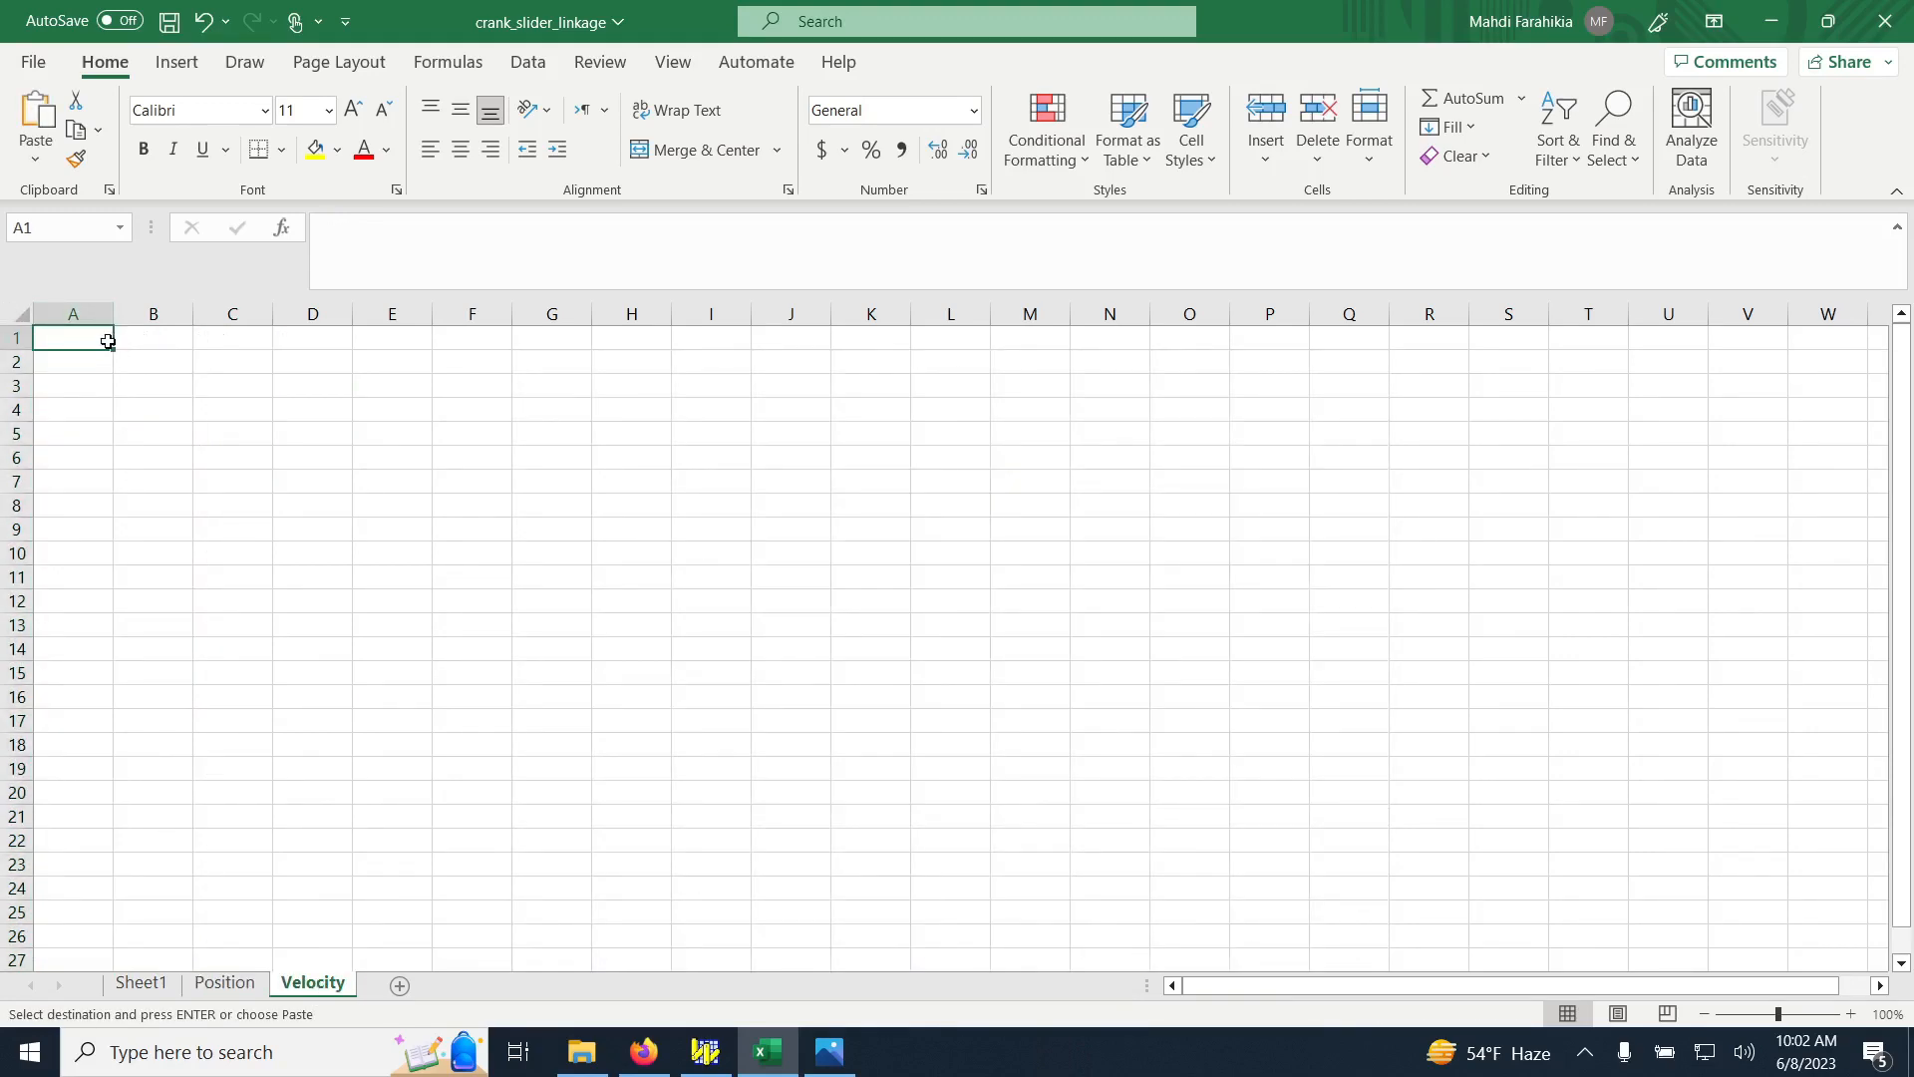
key("ctrl+v")
left_click(278, 554)
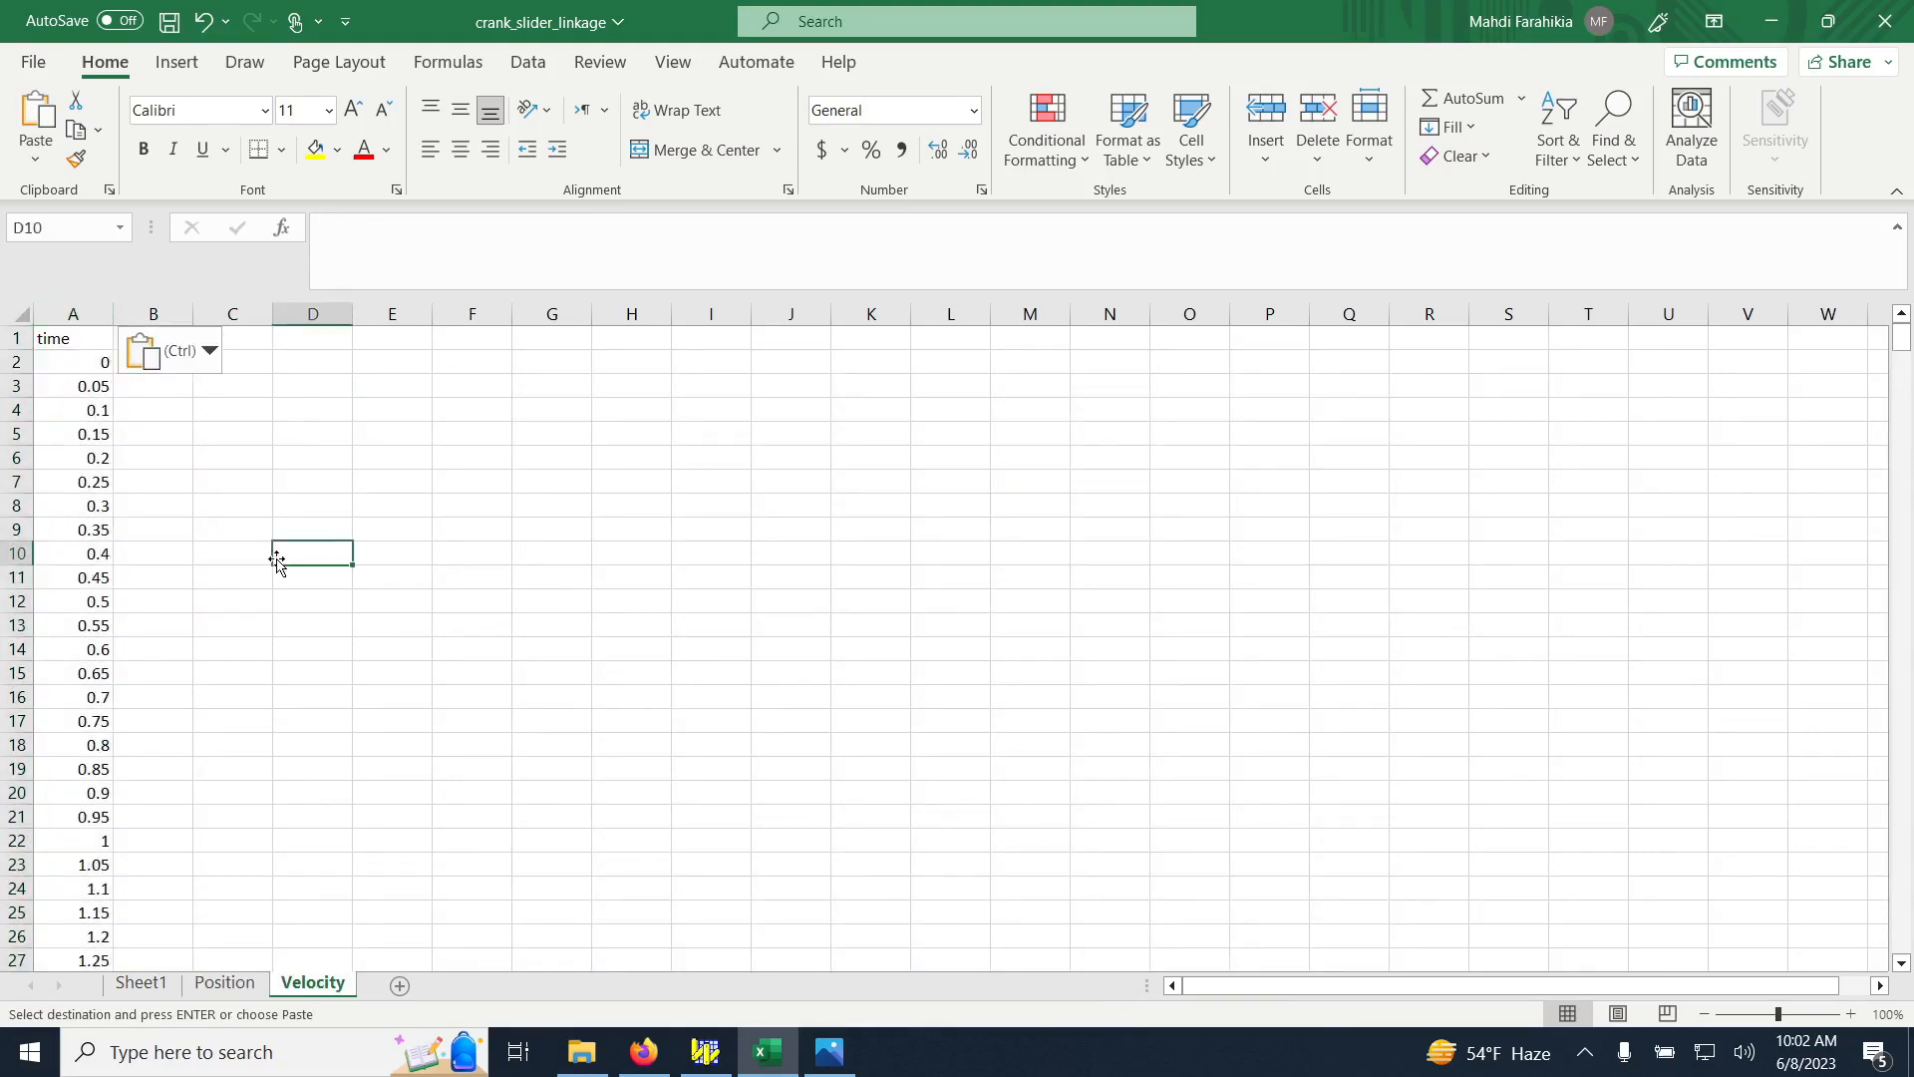
On Sheet1, select the Crank 1 angular velocity data (V°) from I5 down to the last row
left_click(151, 987)
left_click(712, 457)
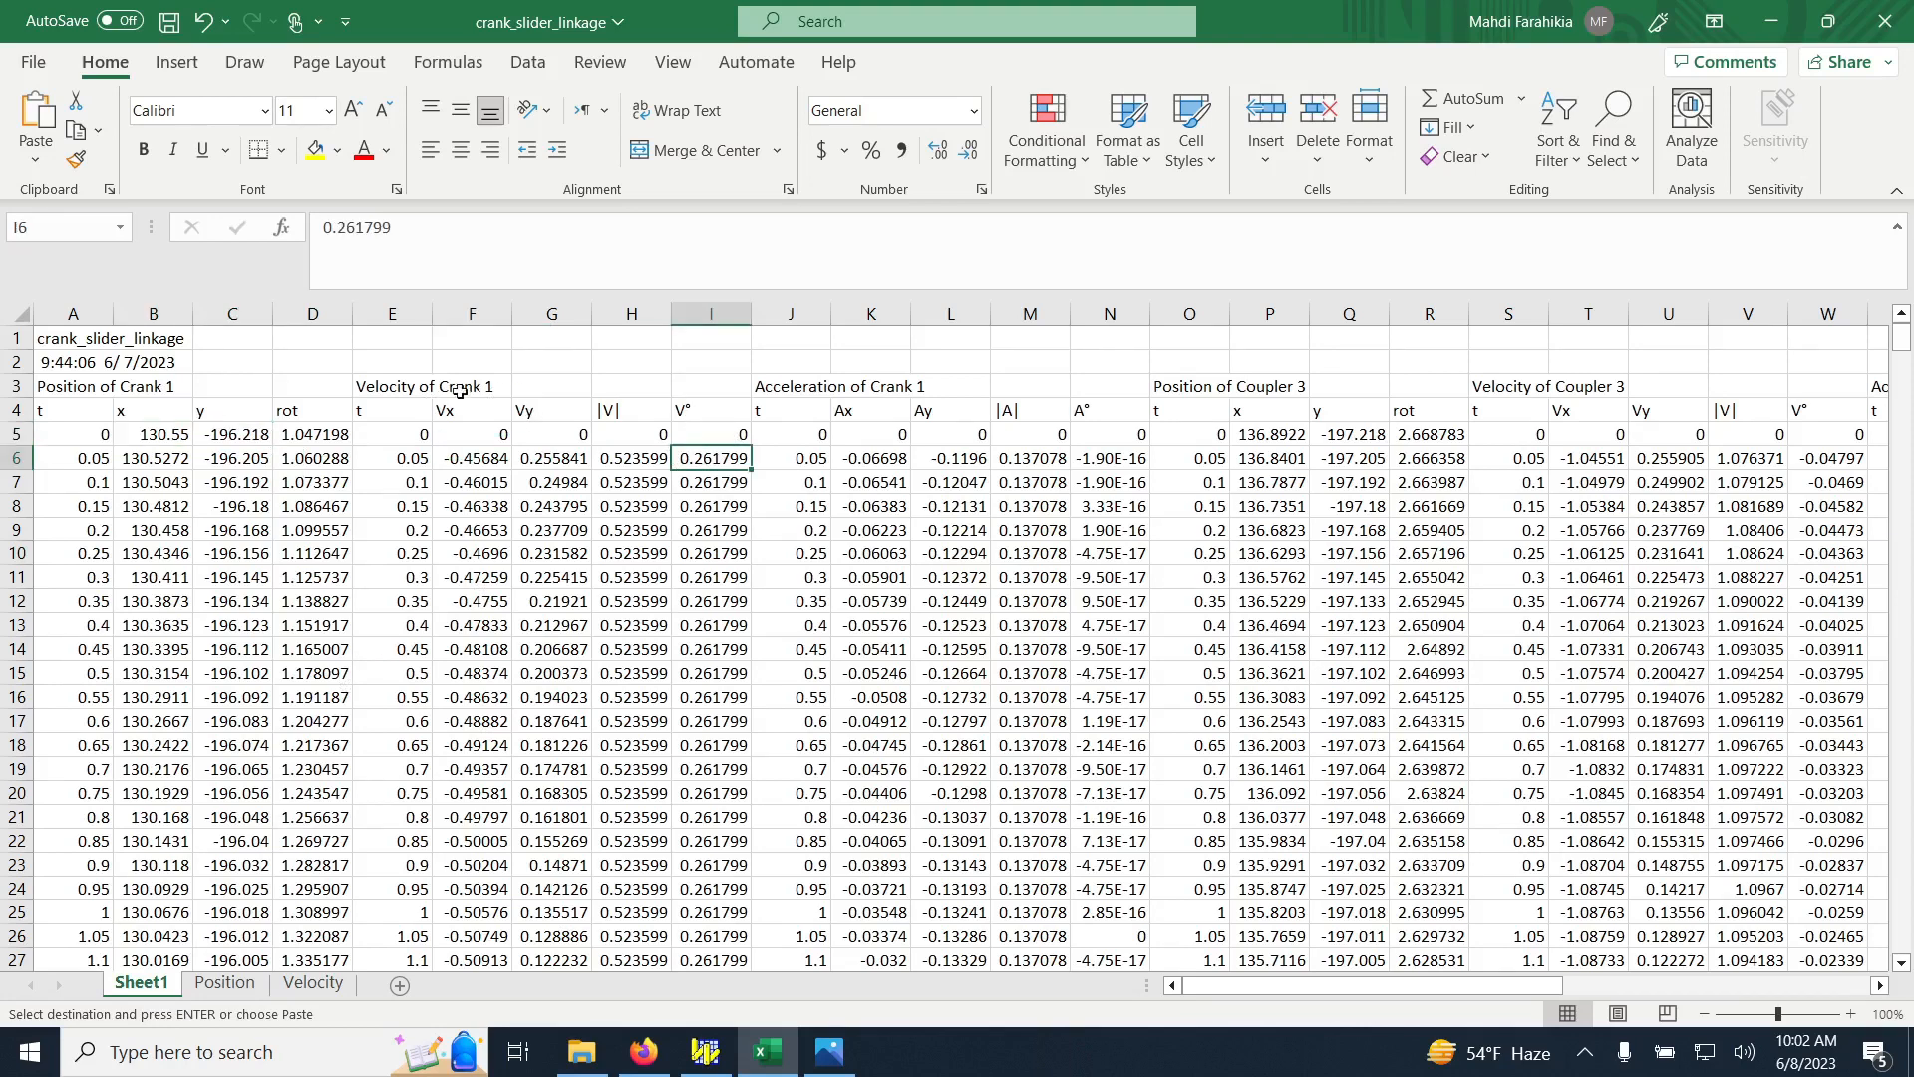
left_click(717, 431)
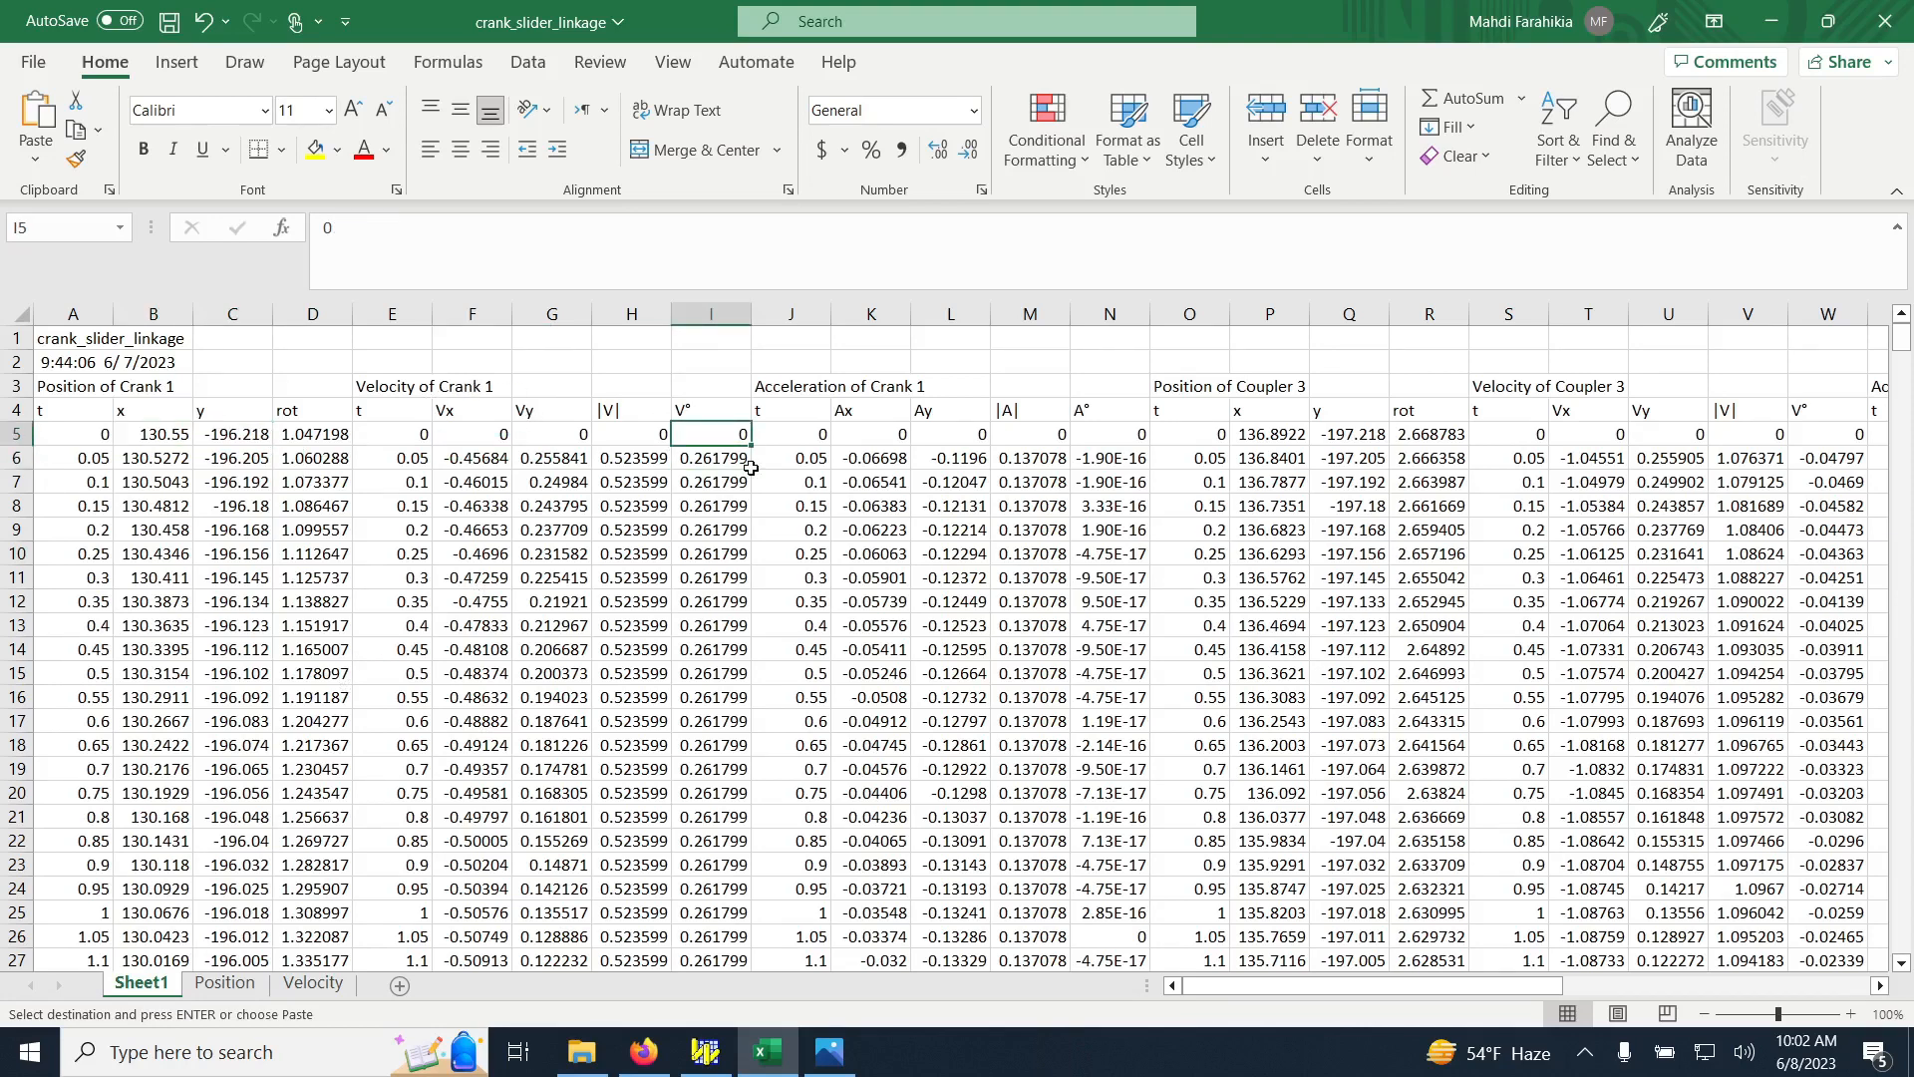
key("Up")
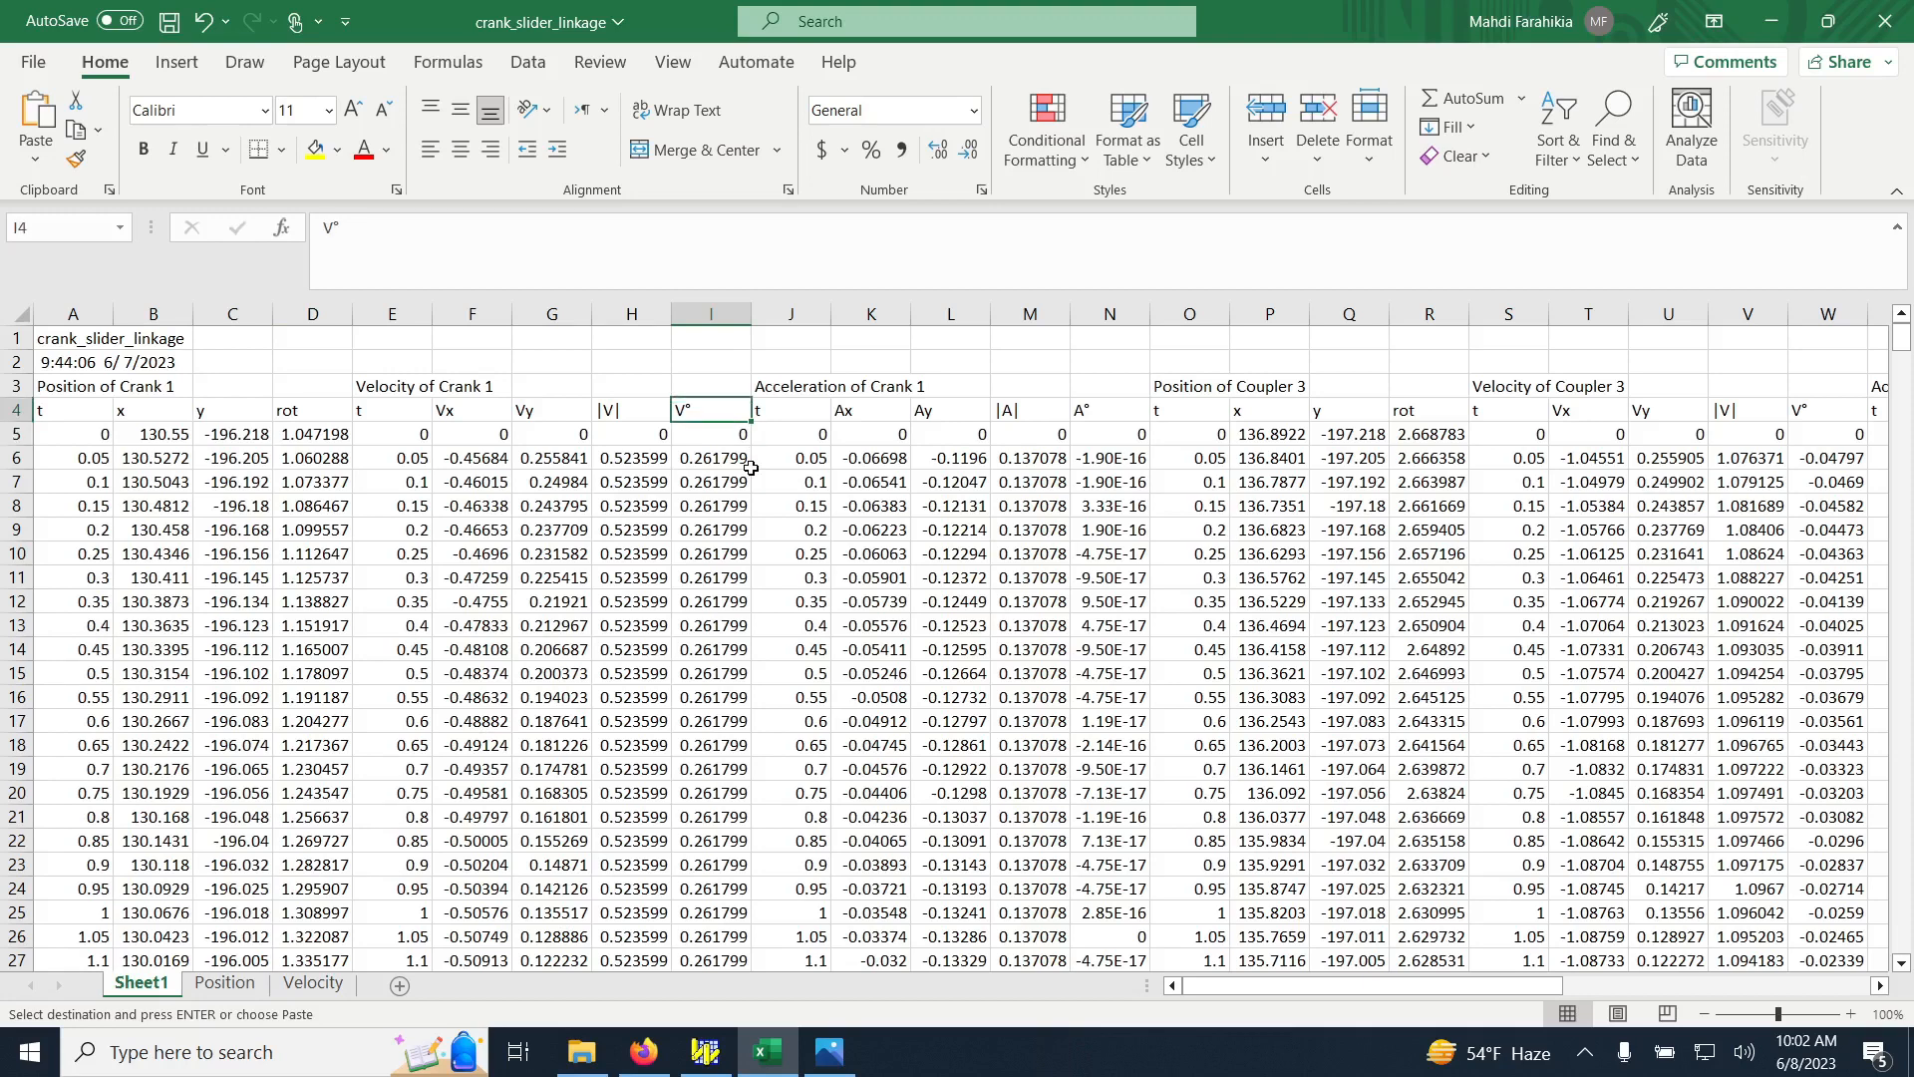
key("Down")
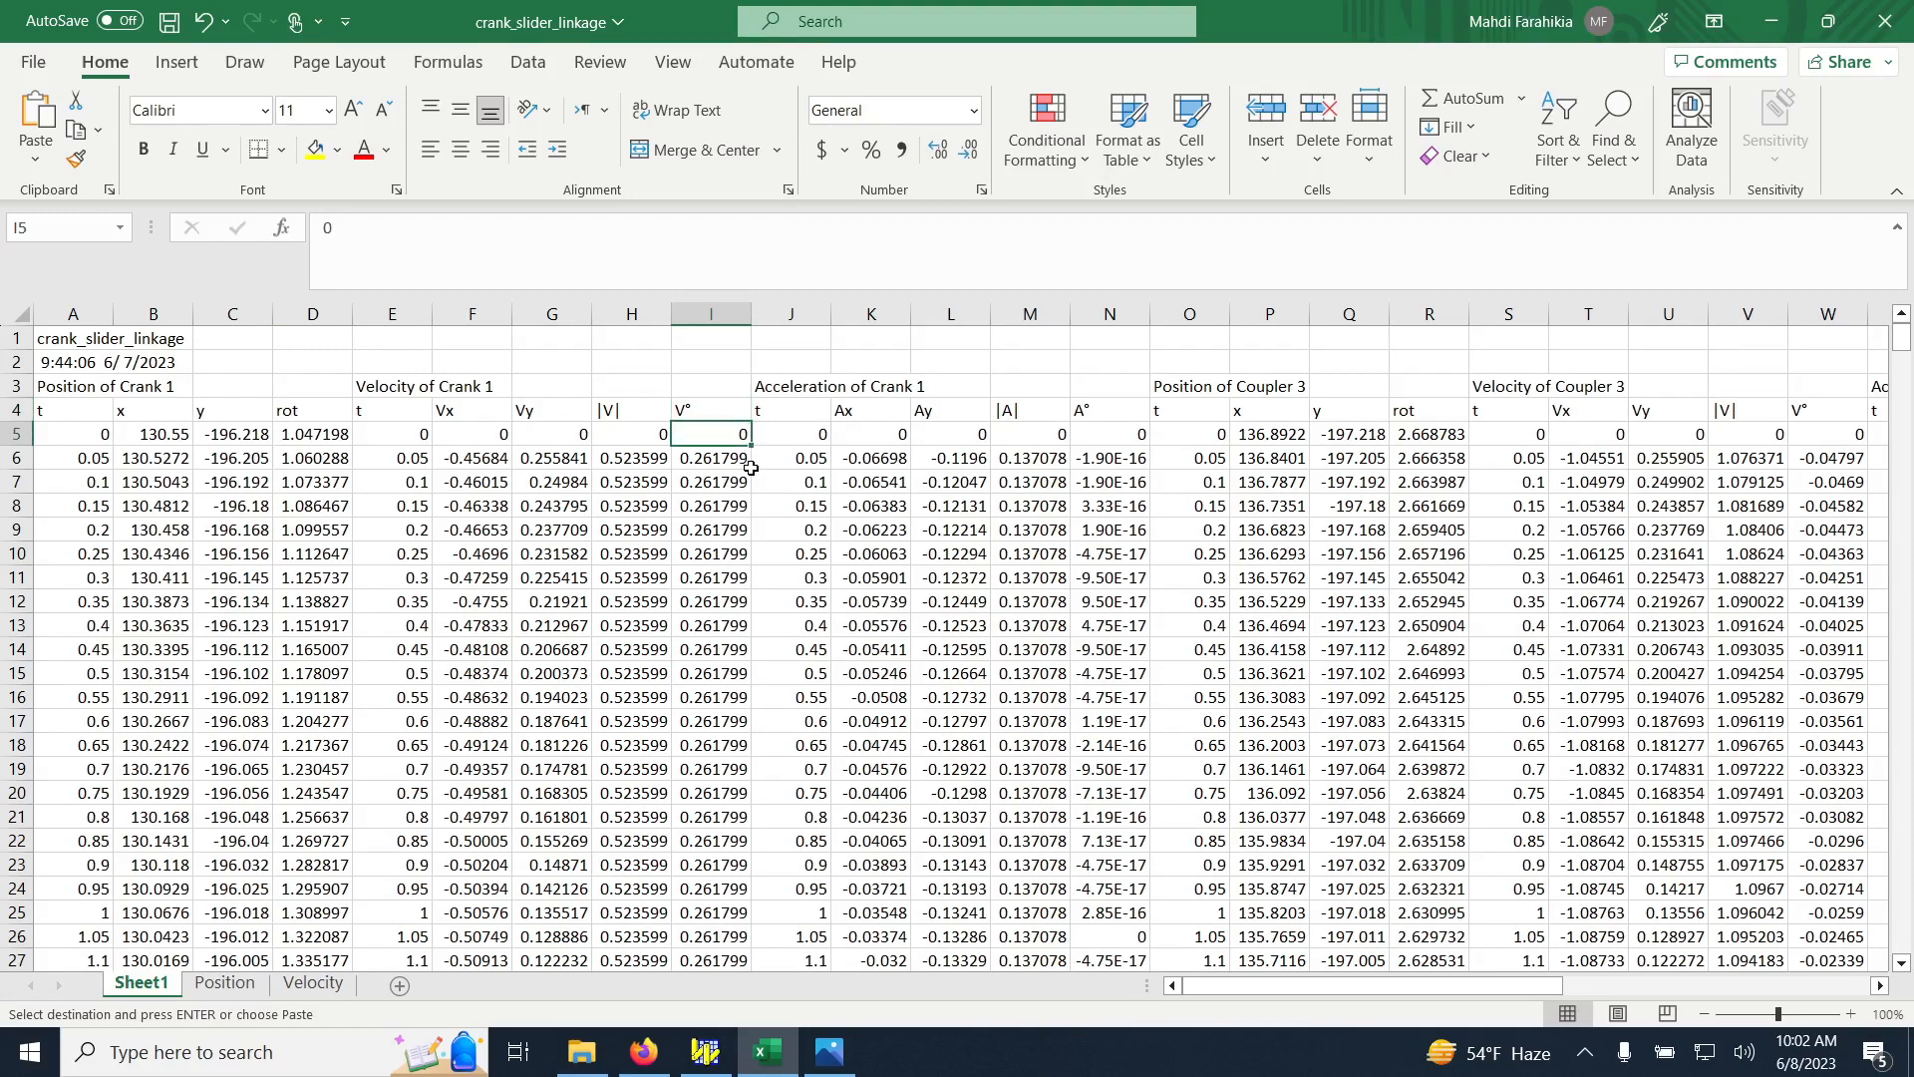
key("ctrl+shift+Down")
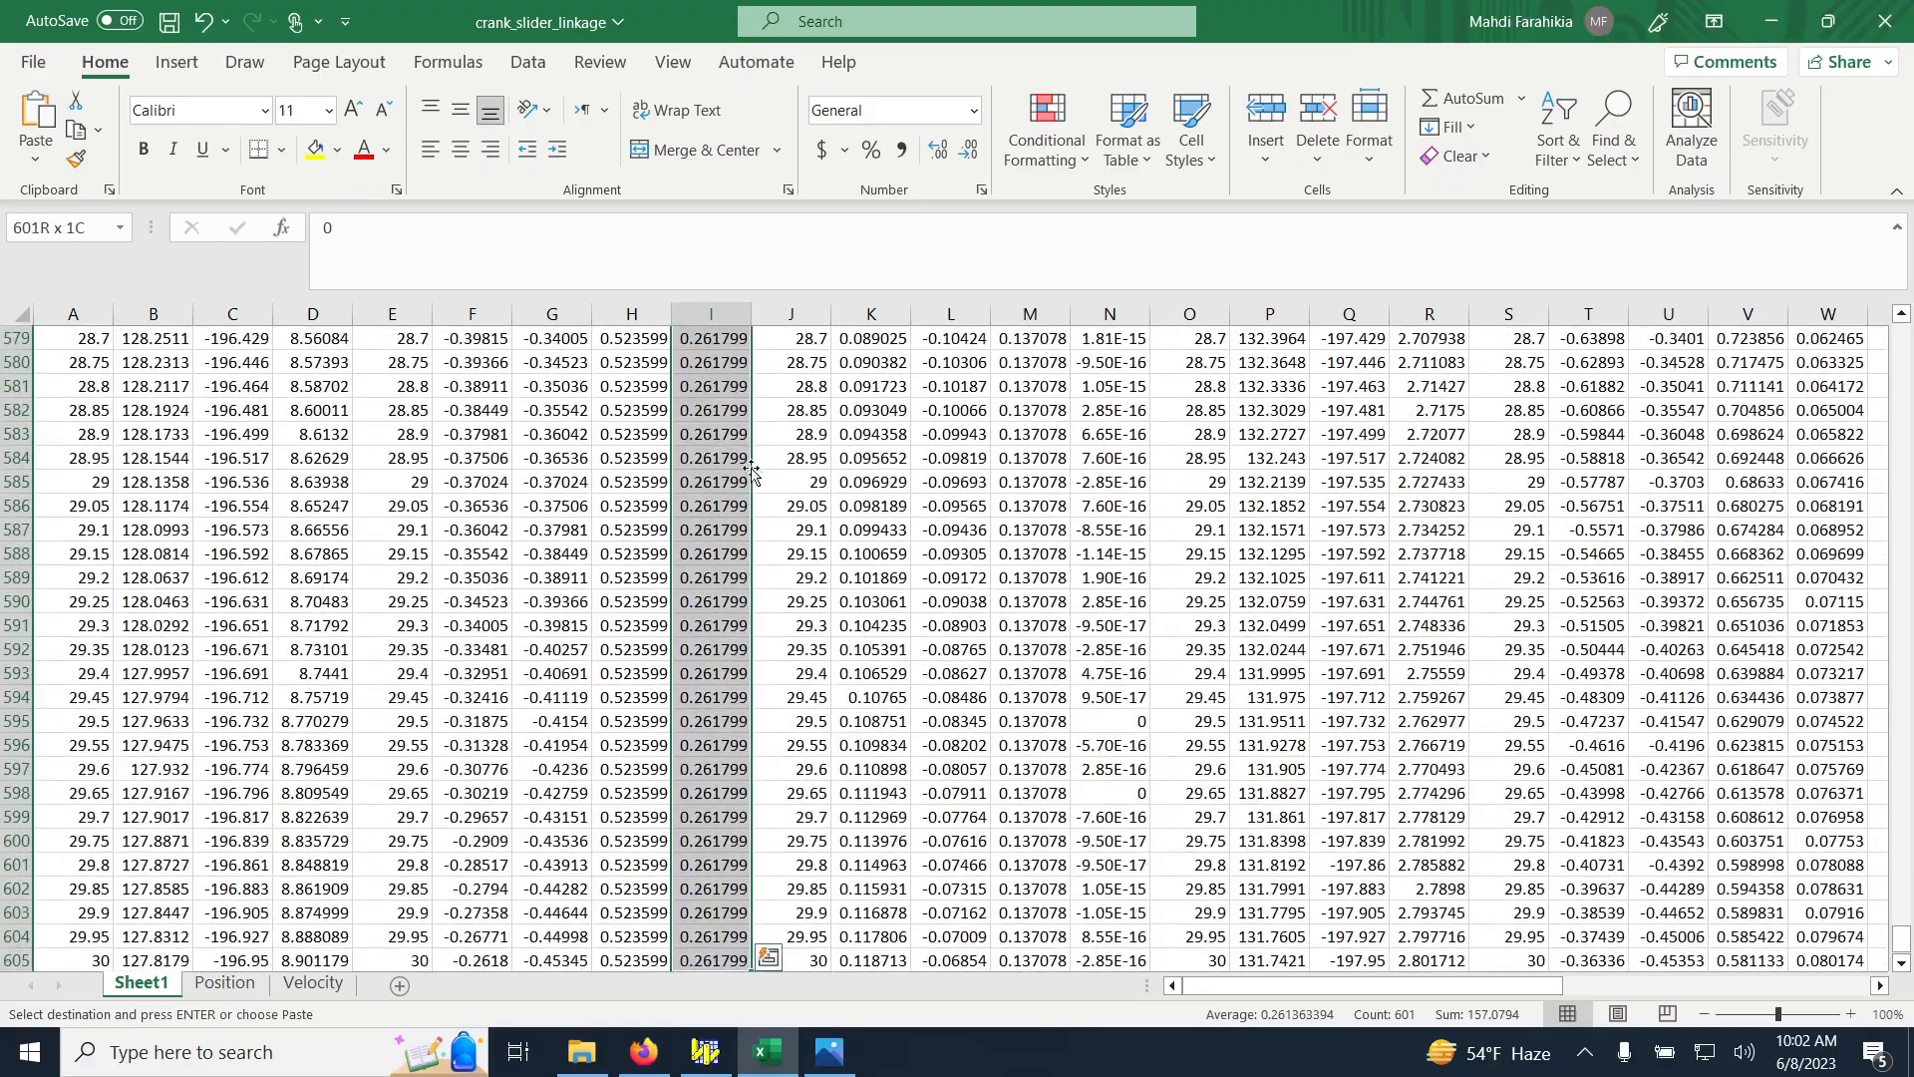
Add the Coupler 3 angular velocity data (V°), from W5 down to the last row, to the selection
left_click_drag(1456, 985, 1570, 983)
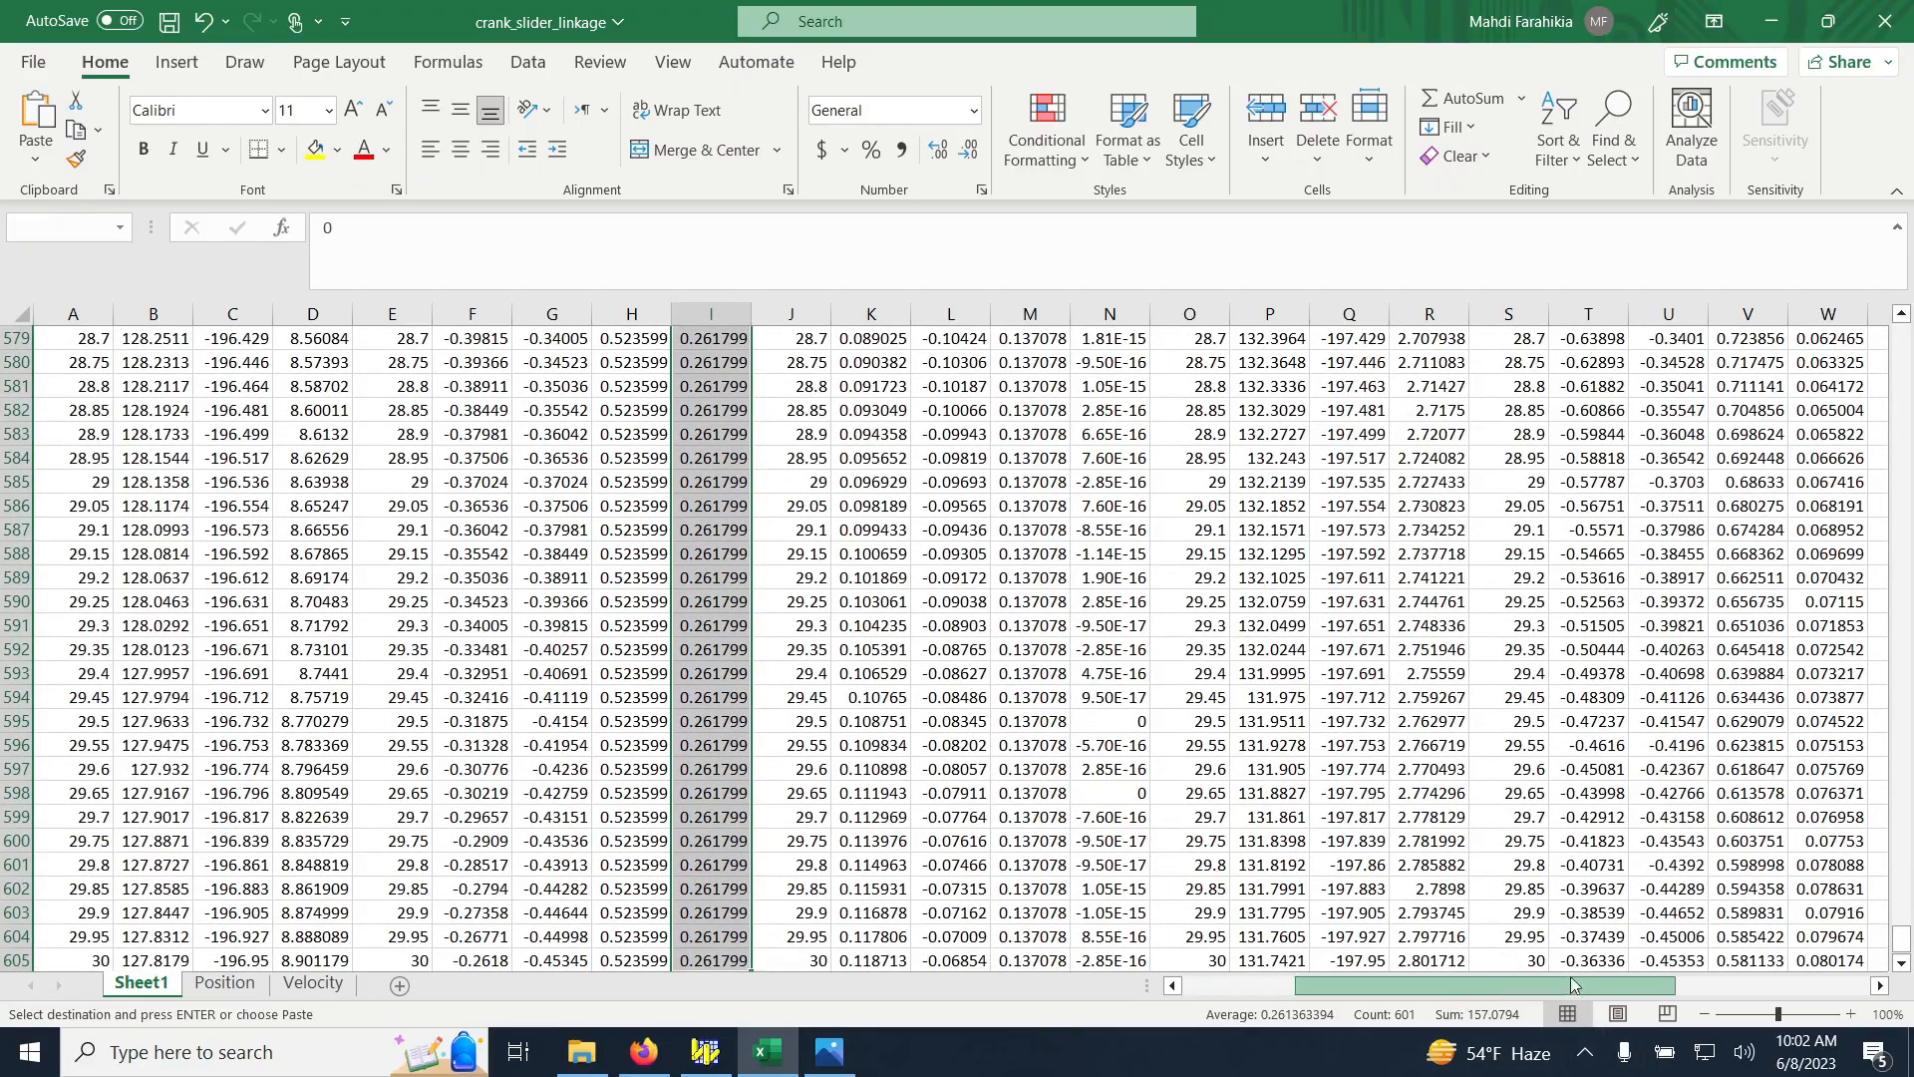
scroll(1538, 757, "up", 5)
scroll(1538, 758, "up", 20)
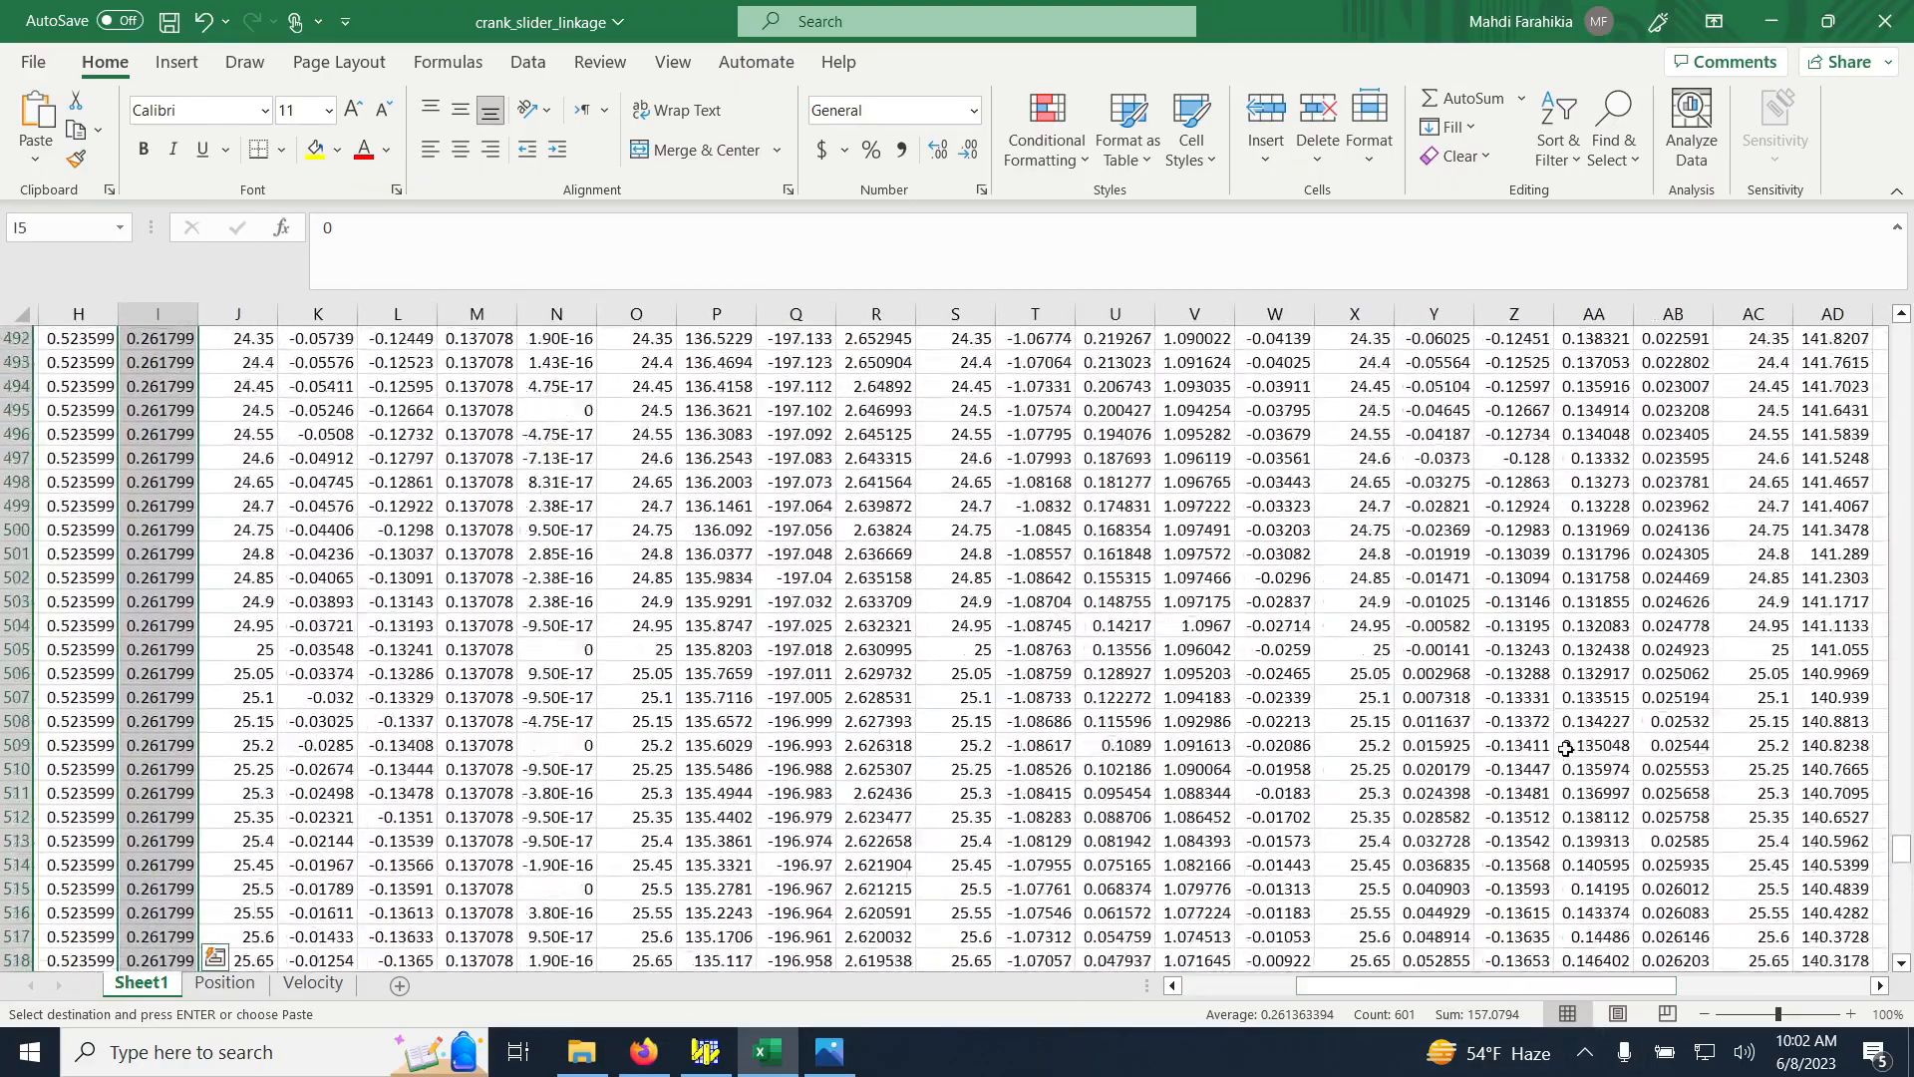
scroll(1566, 750, "up", 17)
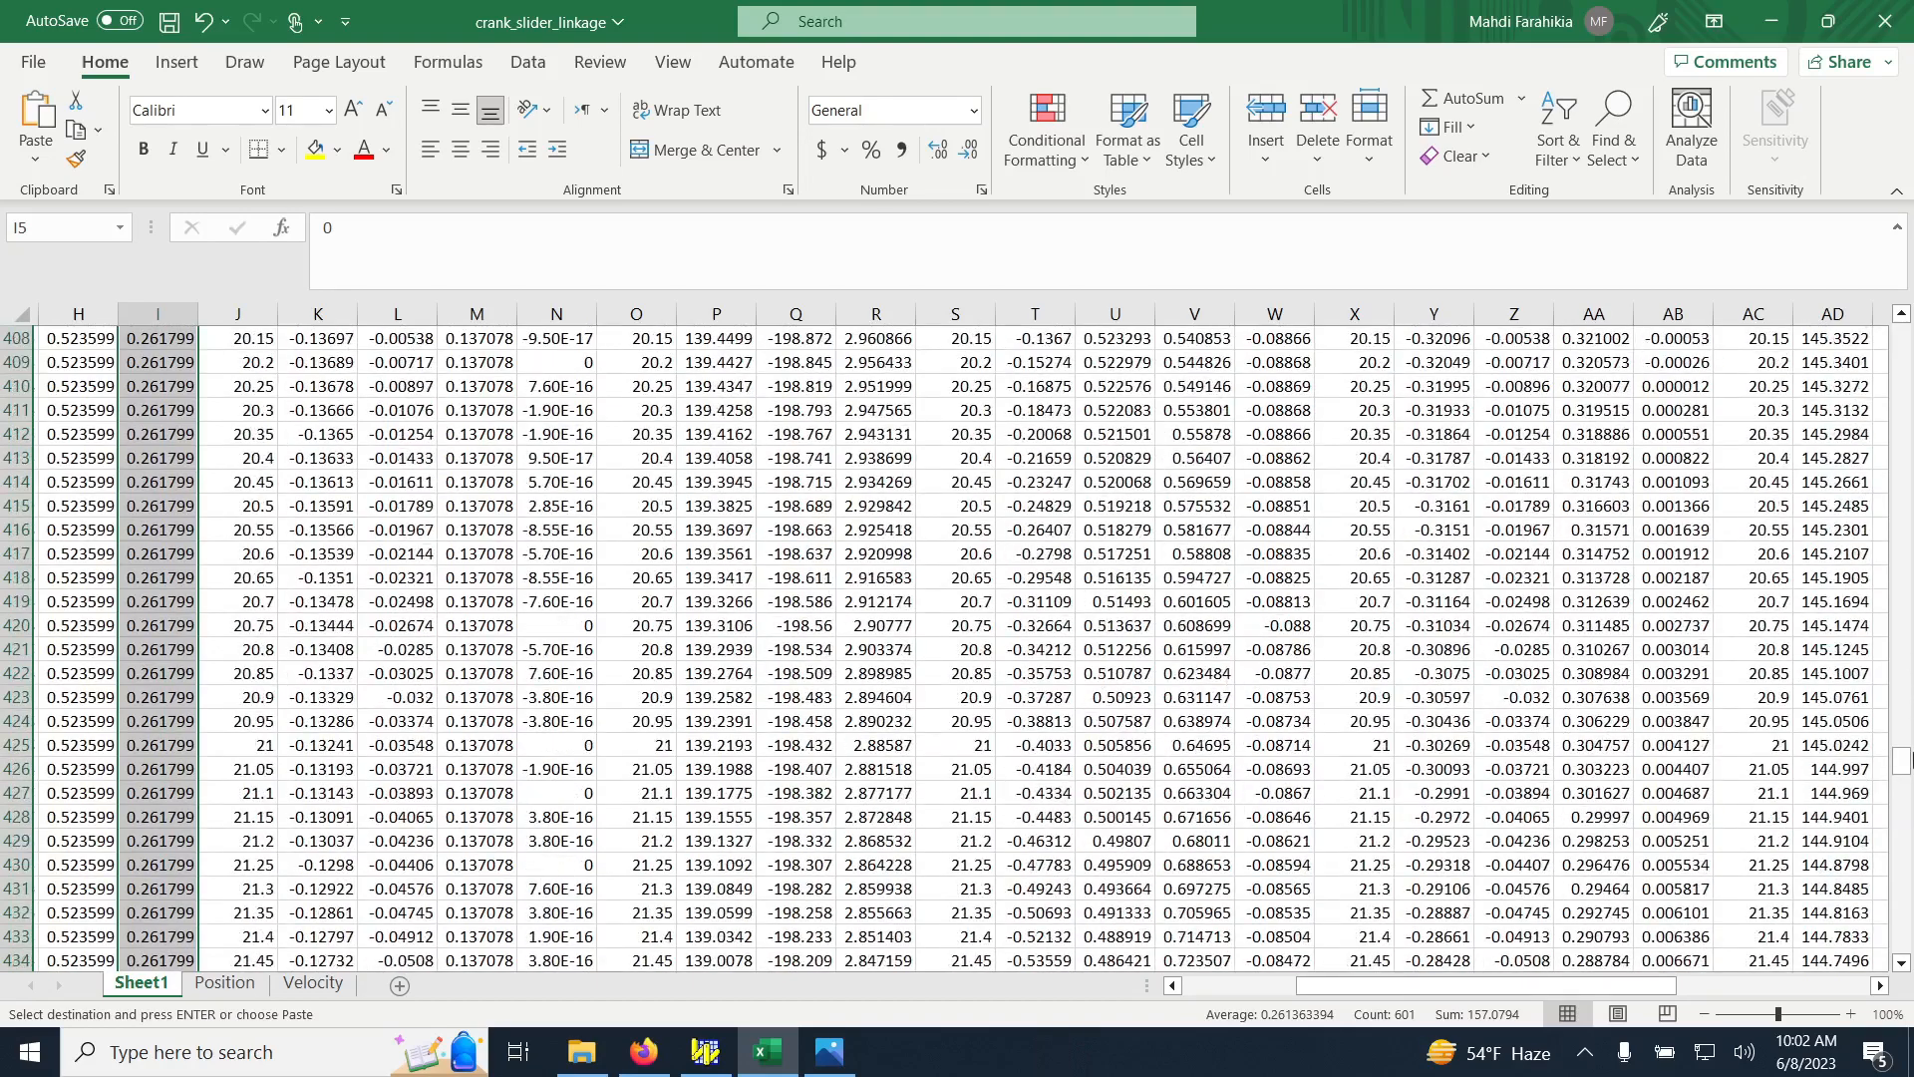
left_click_drag(1901, 760, 1901, 339)
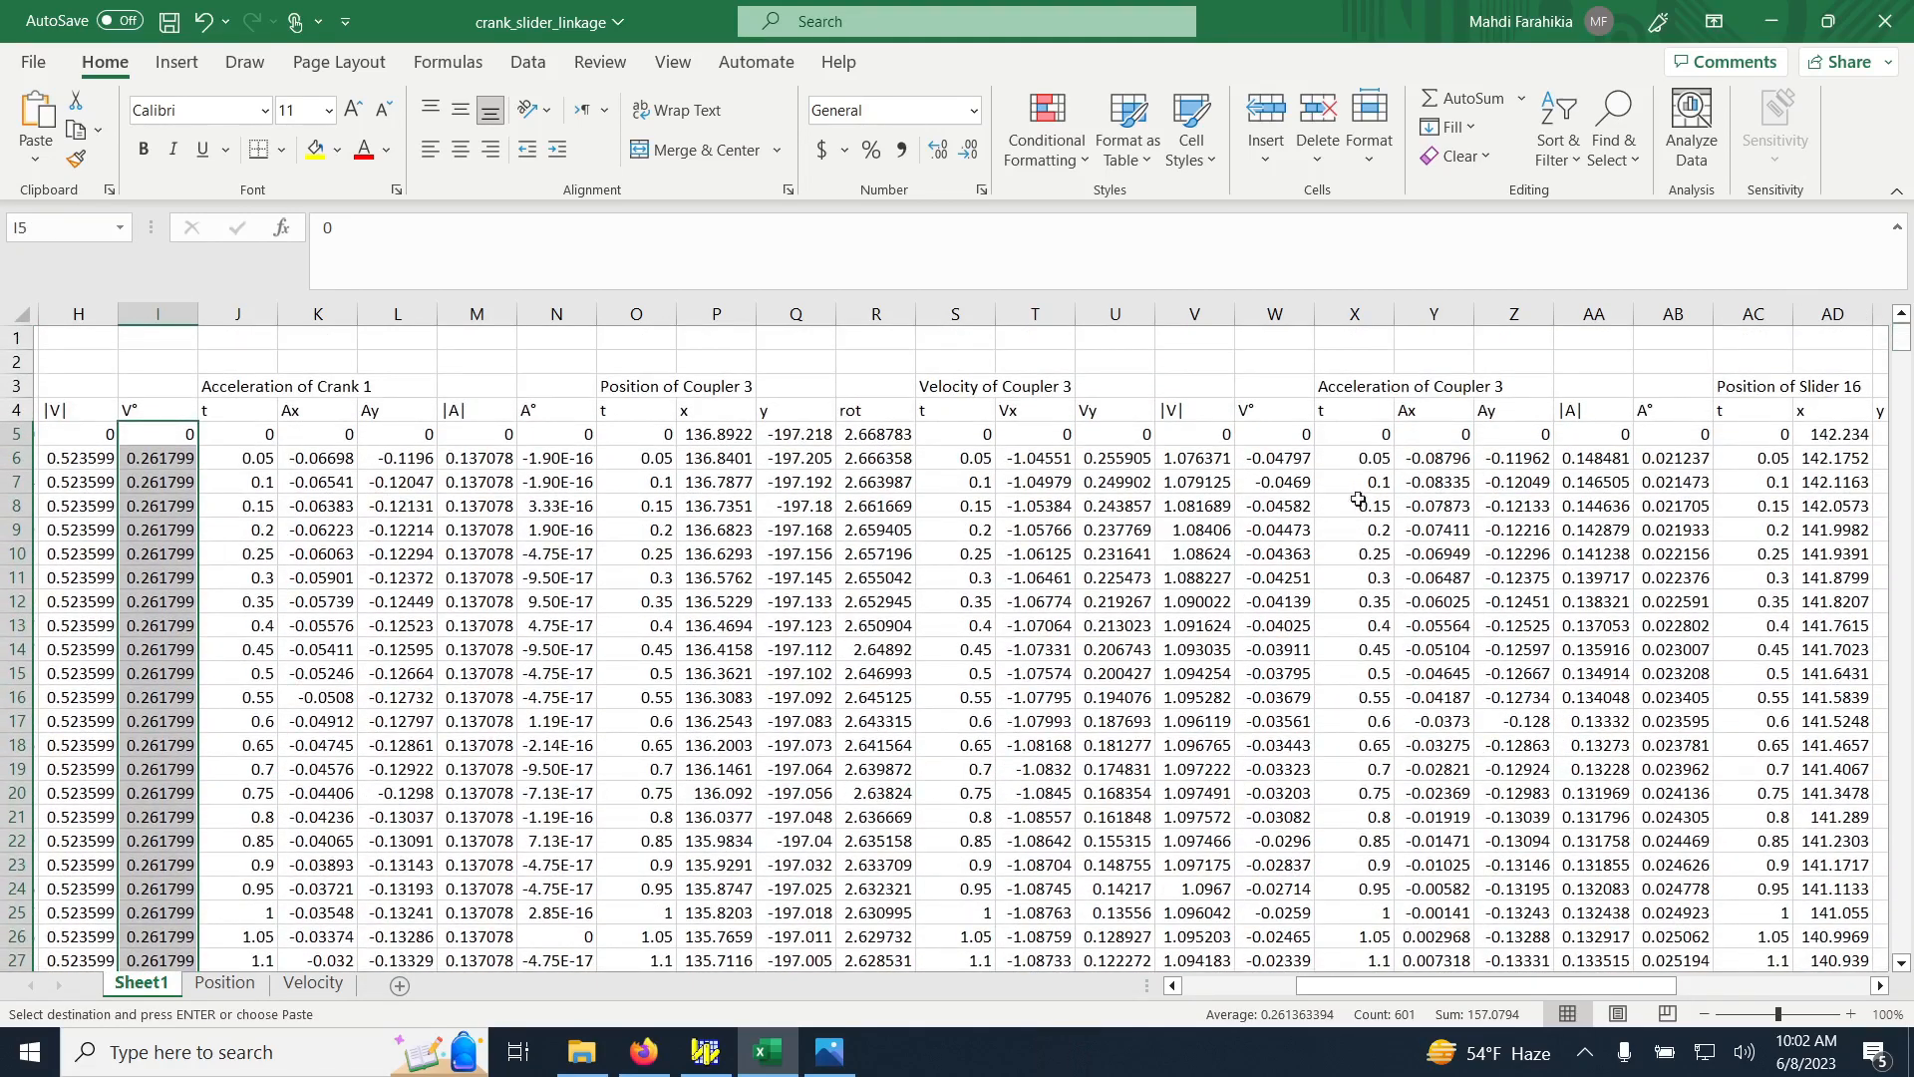
left_click(1261, 436, "ctrl")
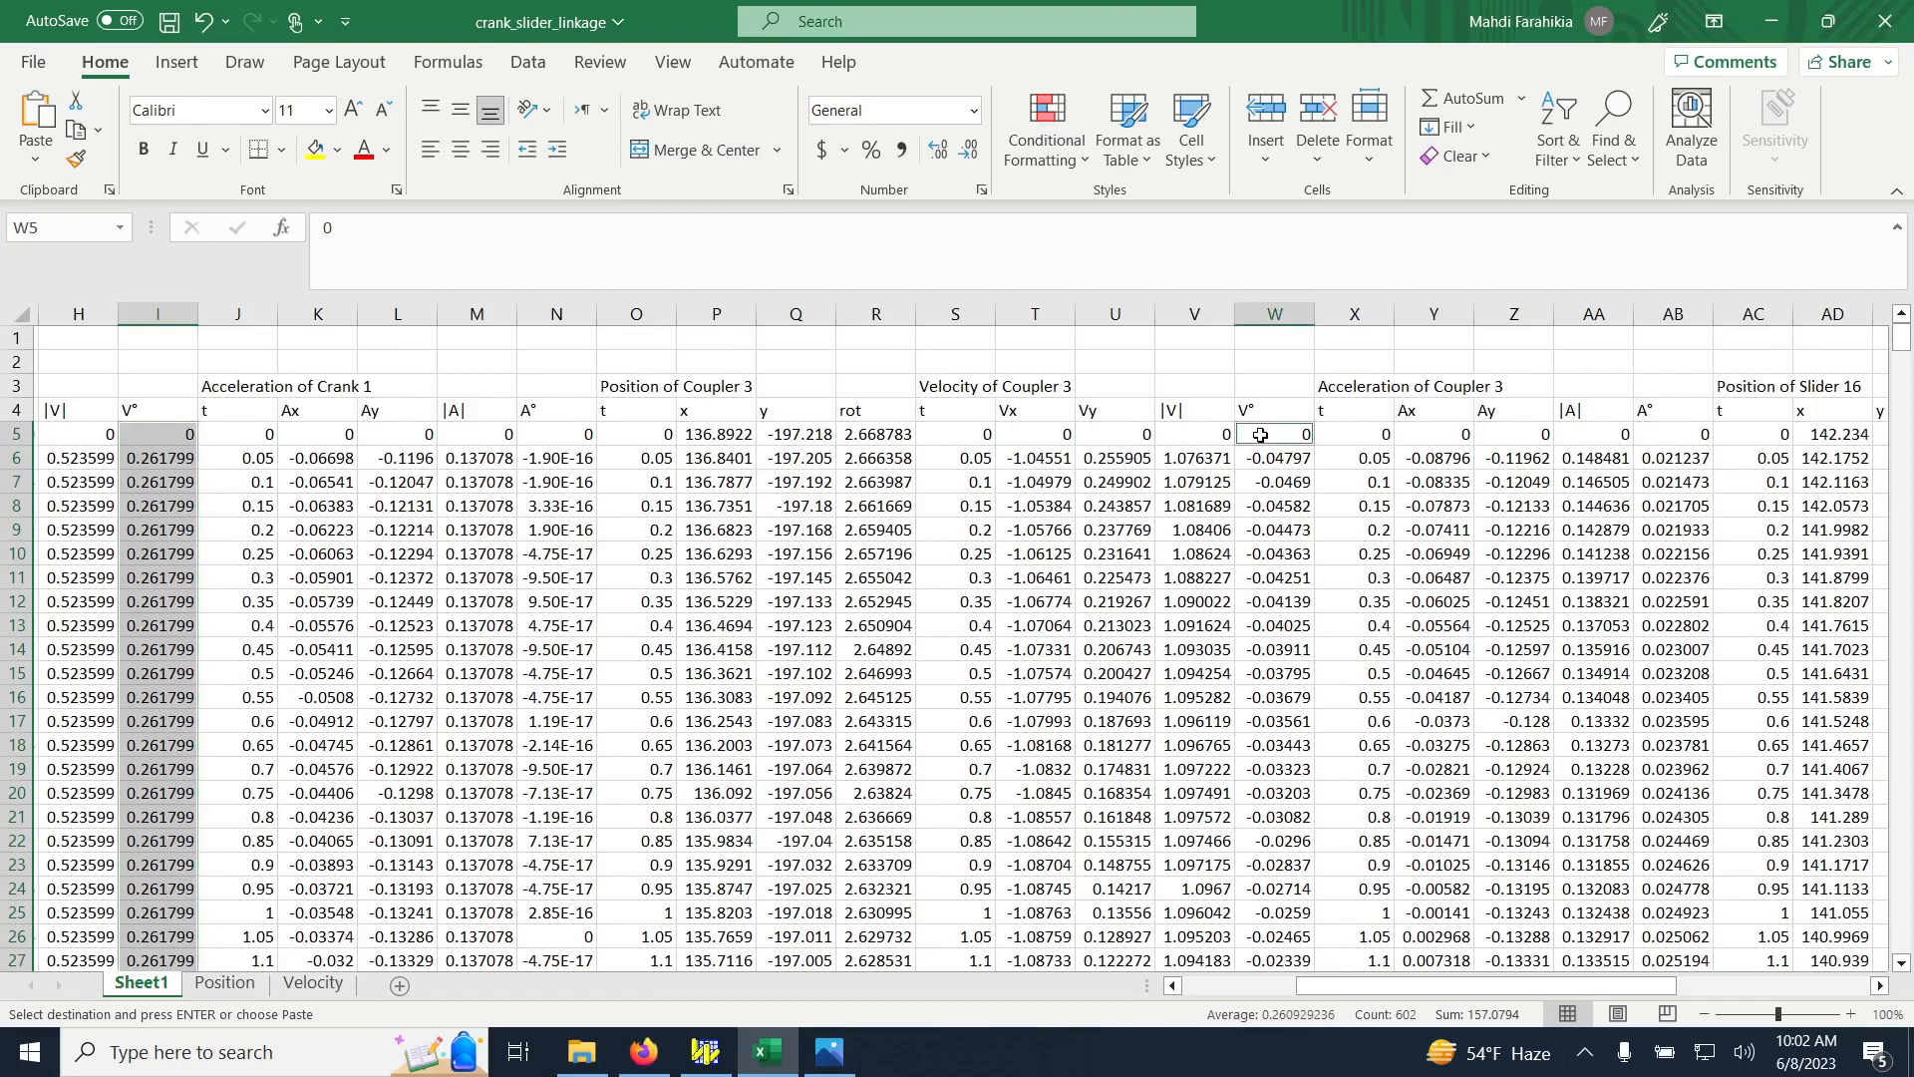
key("ctrl+shift+Down")
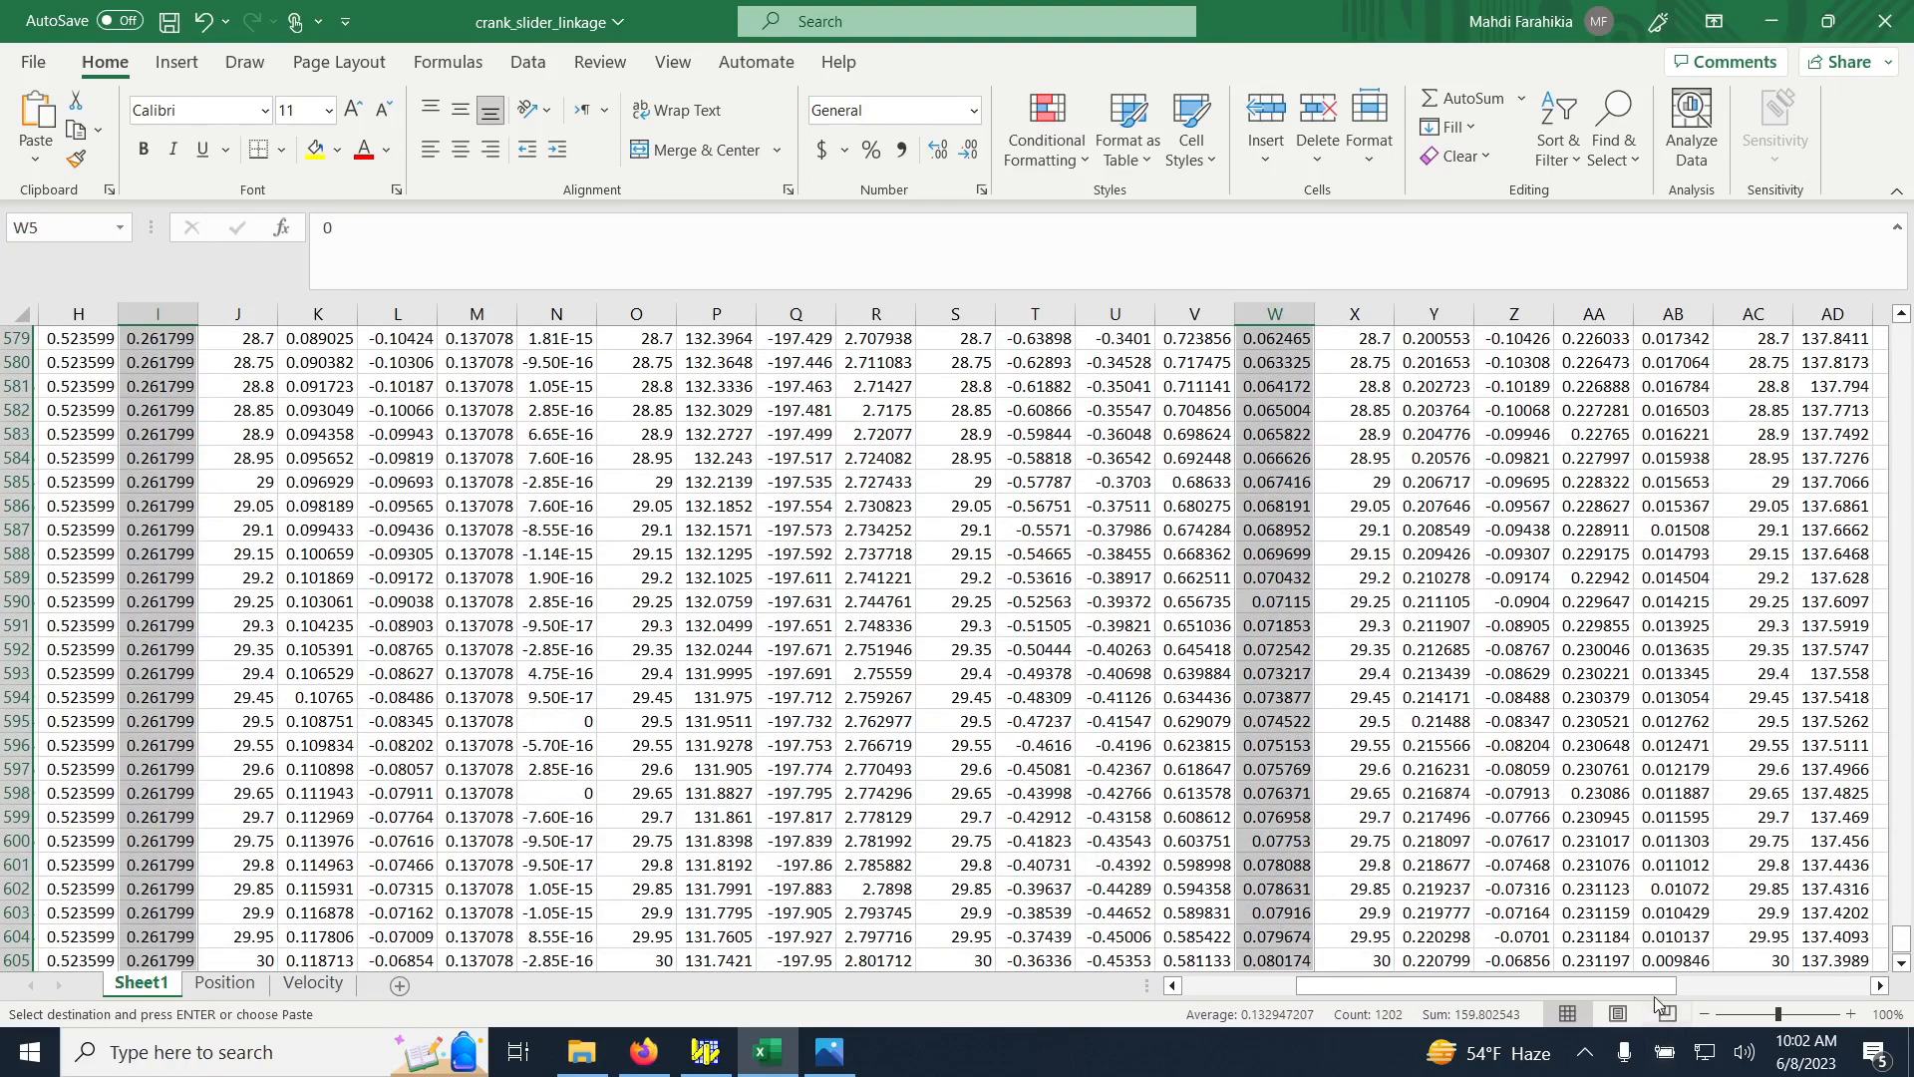
Extend the multi-selection with the Slider 16 Vx velocity data from AH5 down to the last row
left_click_drag(1650, 987, 1844, 986)
scroll(1708, 580, "up", 14)
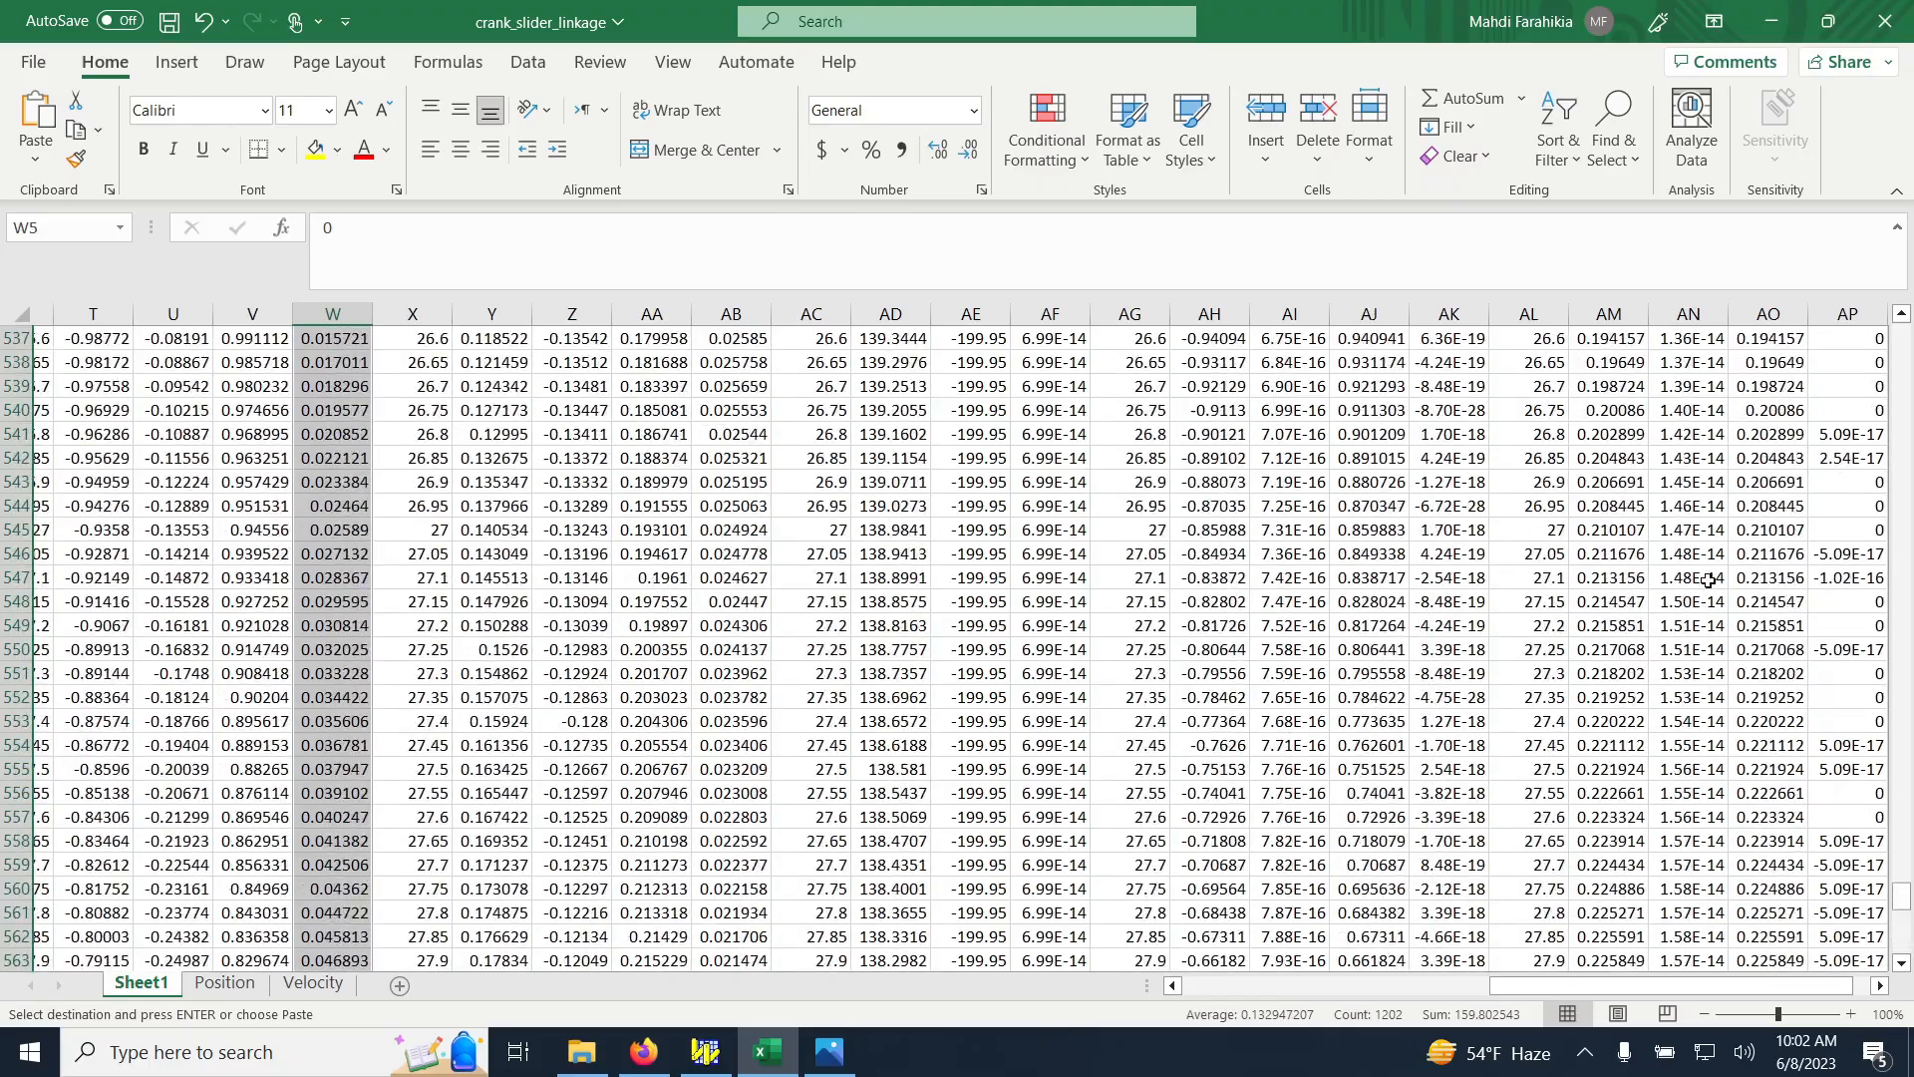
scroll(1709, 580, "up", 12)
left_click_drag(1901, 856, 1901, 337)
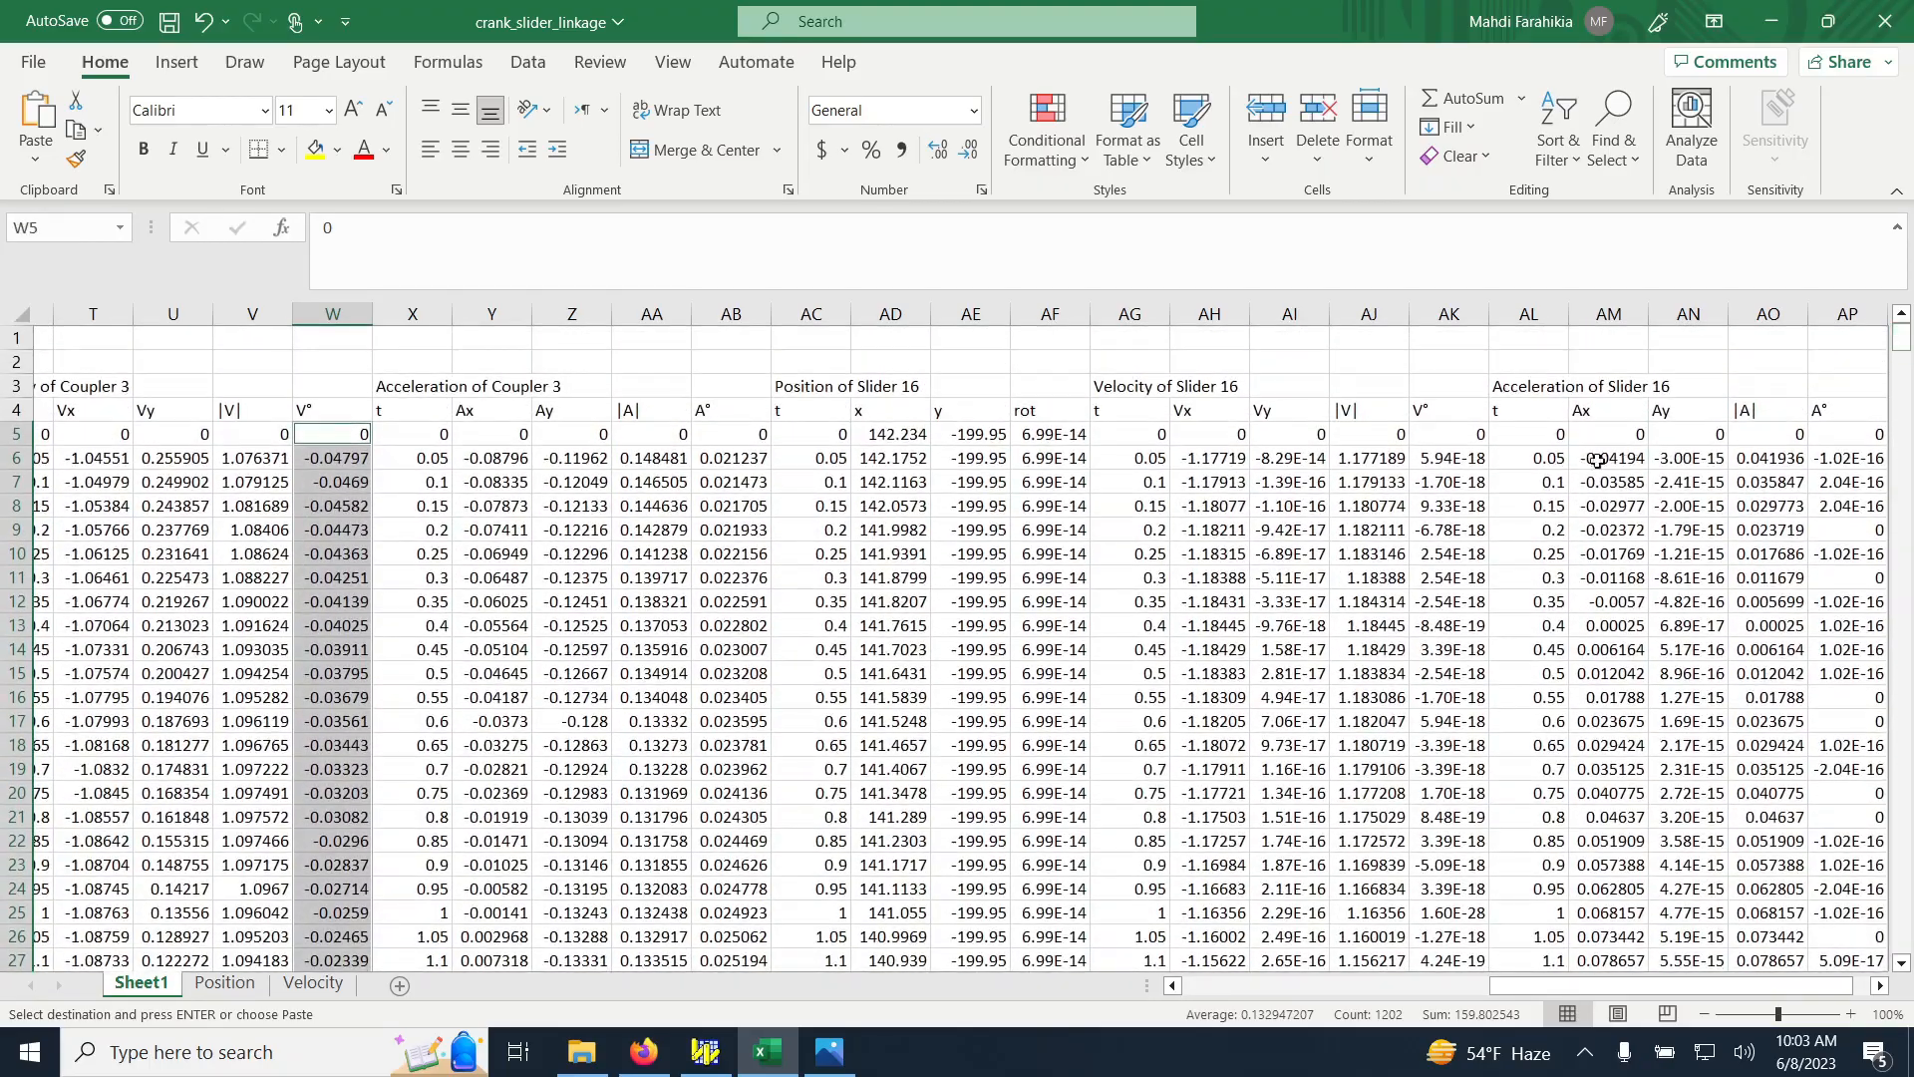
left_click(1210, 435, "ctrl")
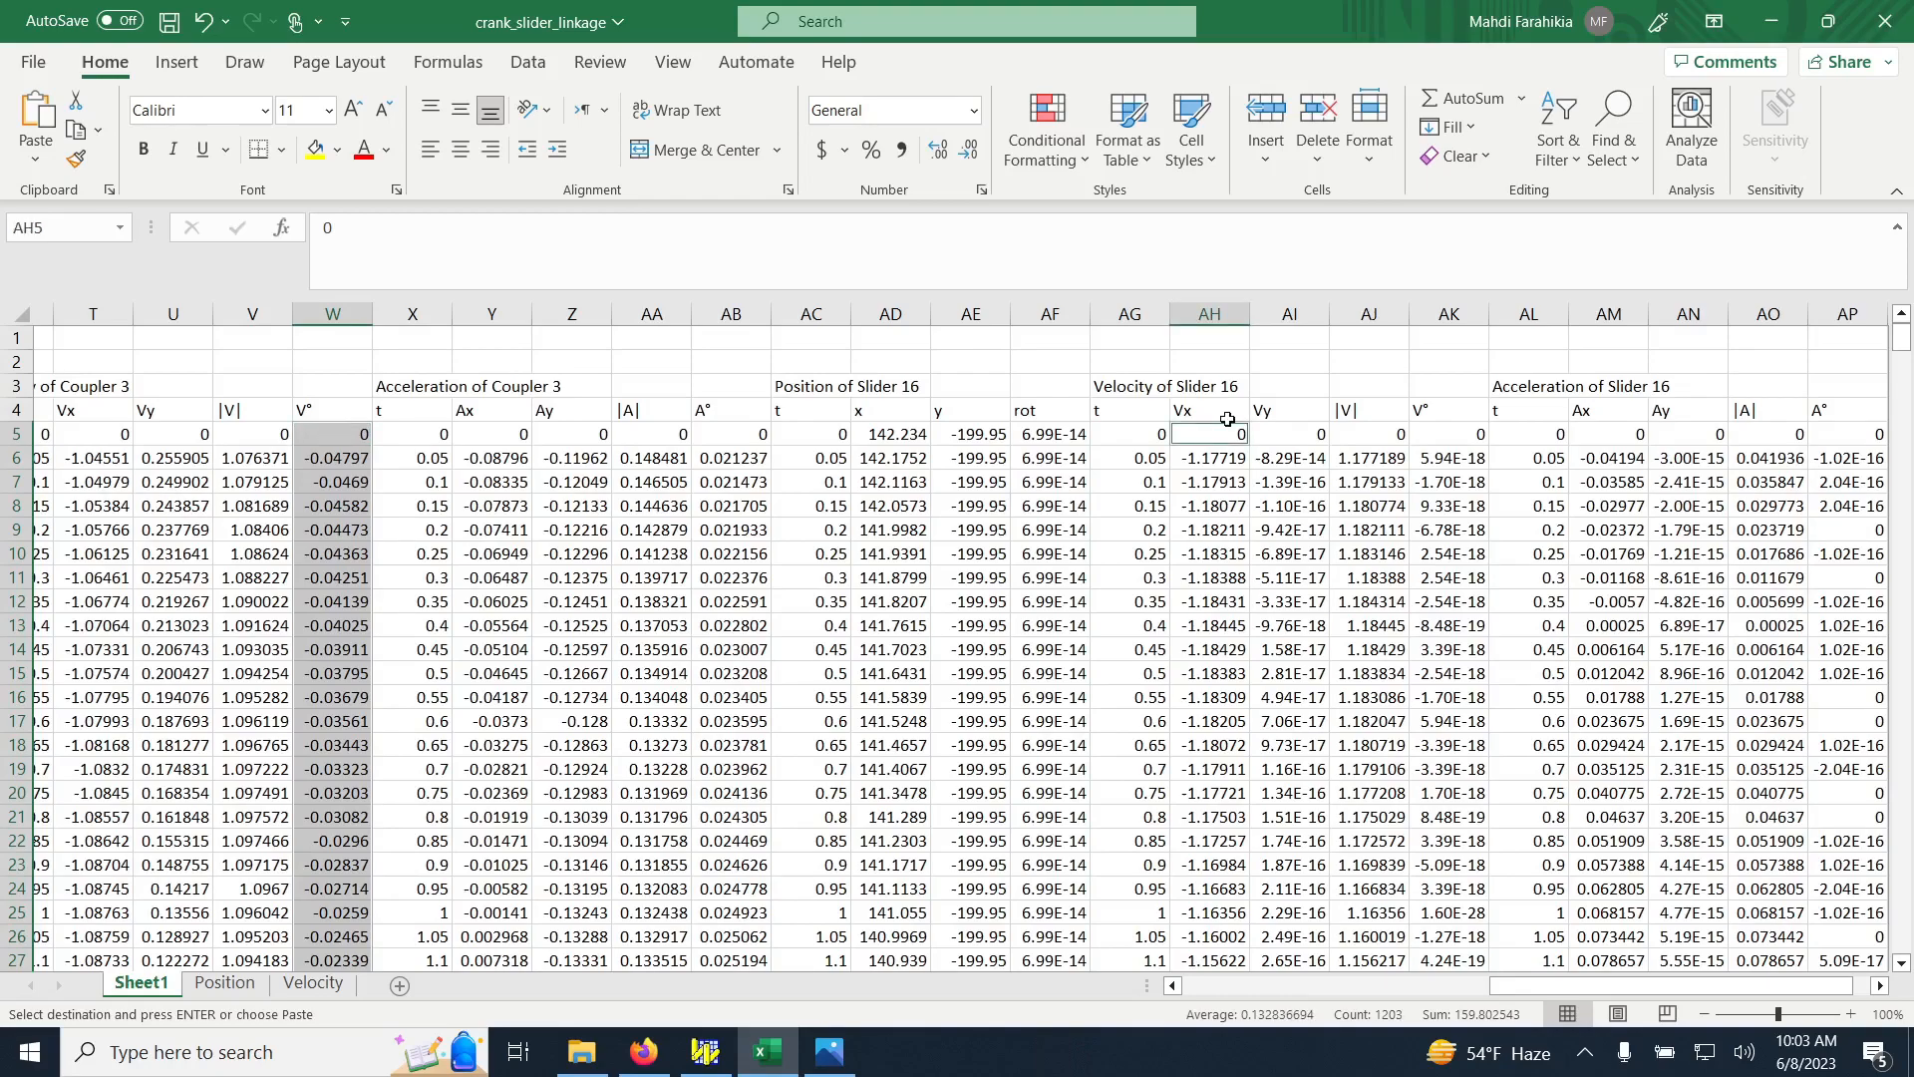
key("ctrl+shift+Down")
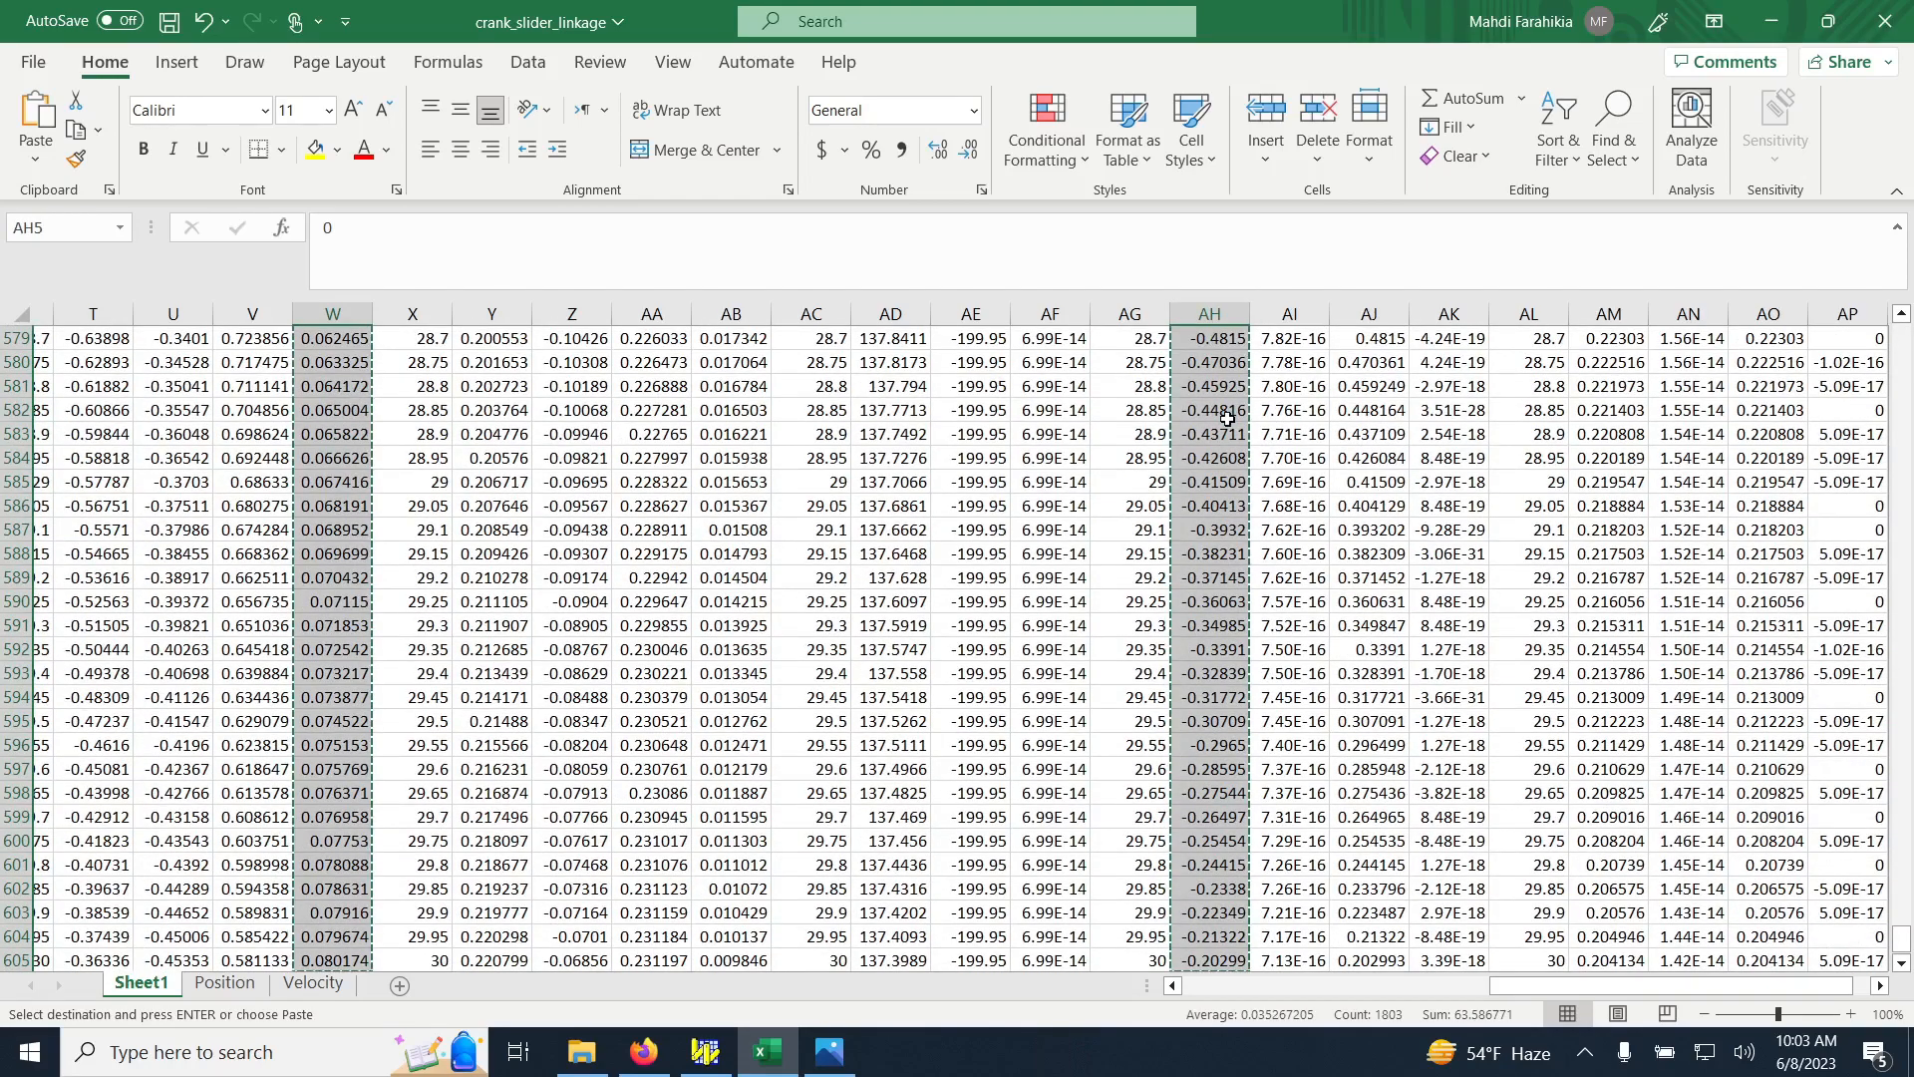
Copy the three selected velocity columns into the Velocity sheet, starting at cell B2
key("ctrl+Page_Down")
key("ctrl+Page_Down")
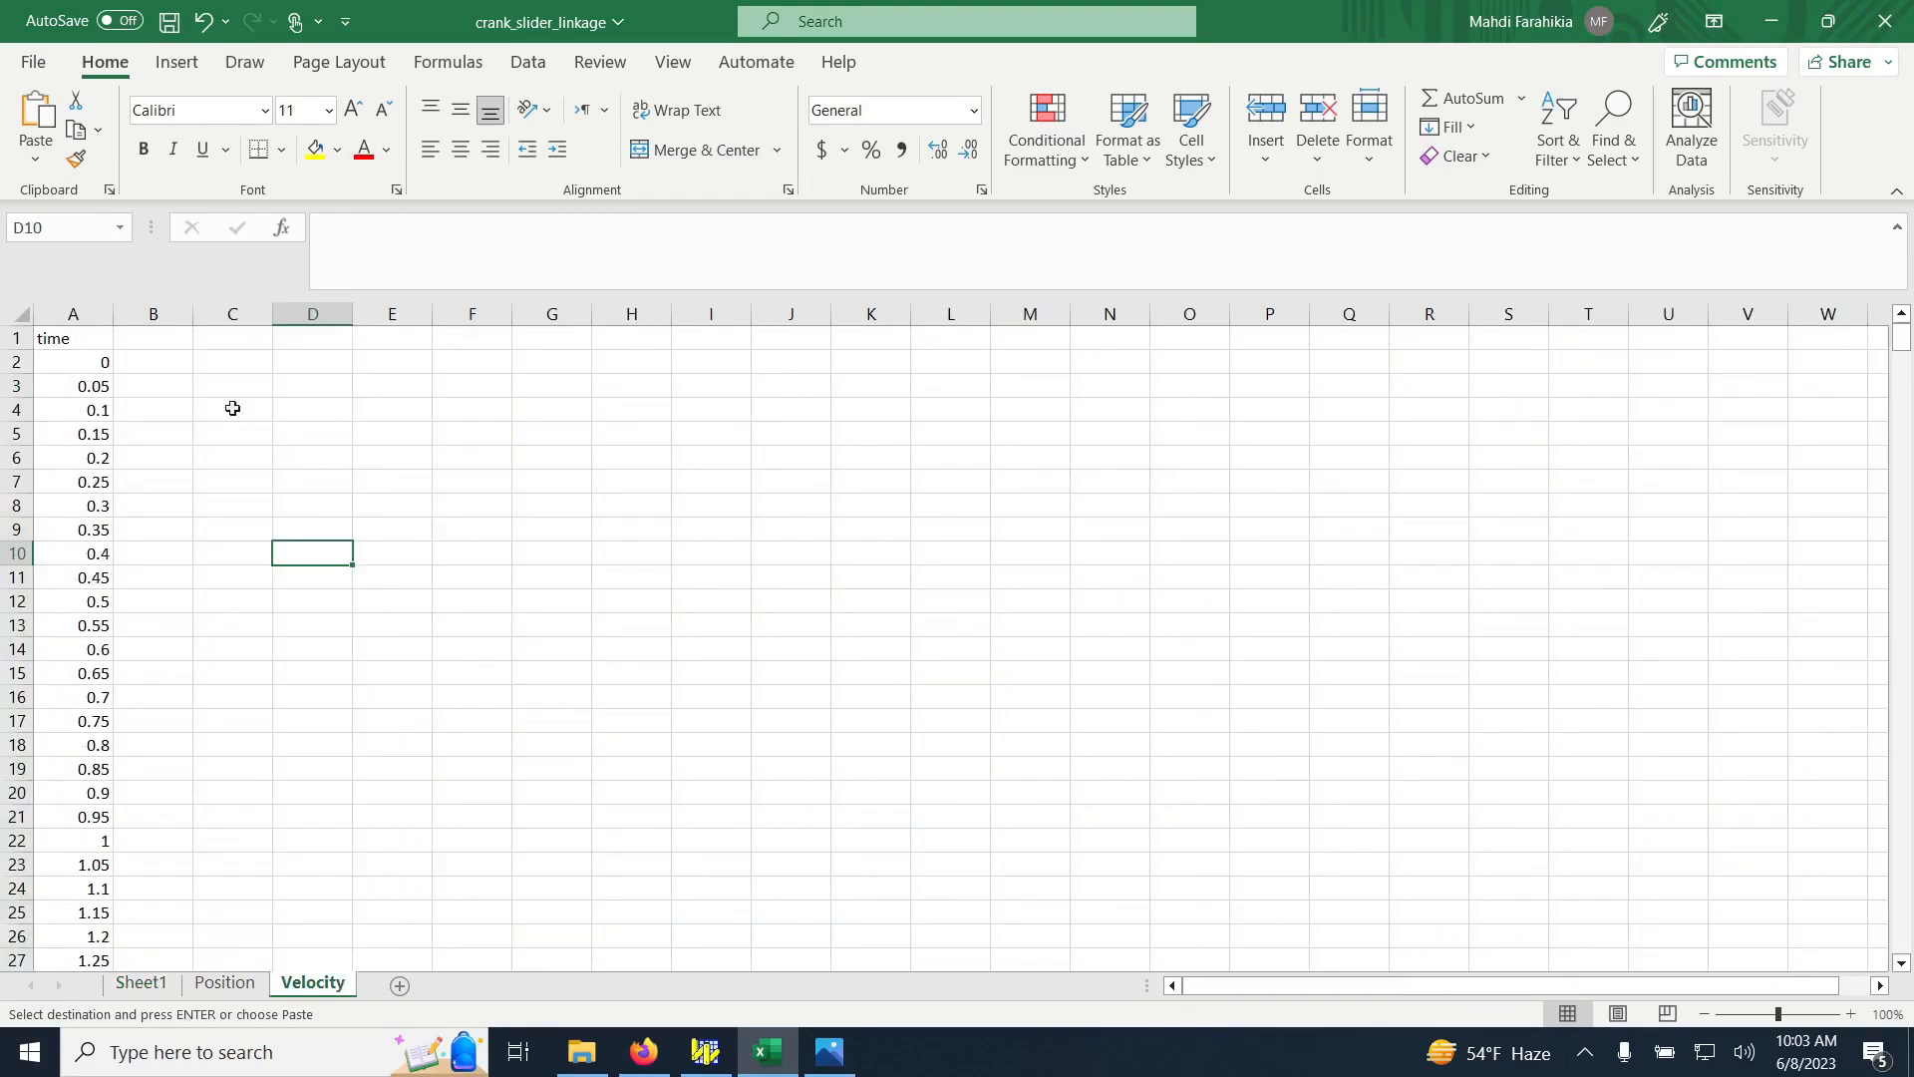
left_click(149, 370)
key("ctrl+v")
Enter the headers "omega 2", "omega 3" and "d_dot" in cells B1, C1 and D1 of the Velocity sheet
left_click(182, 337)
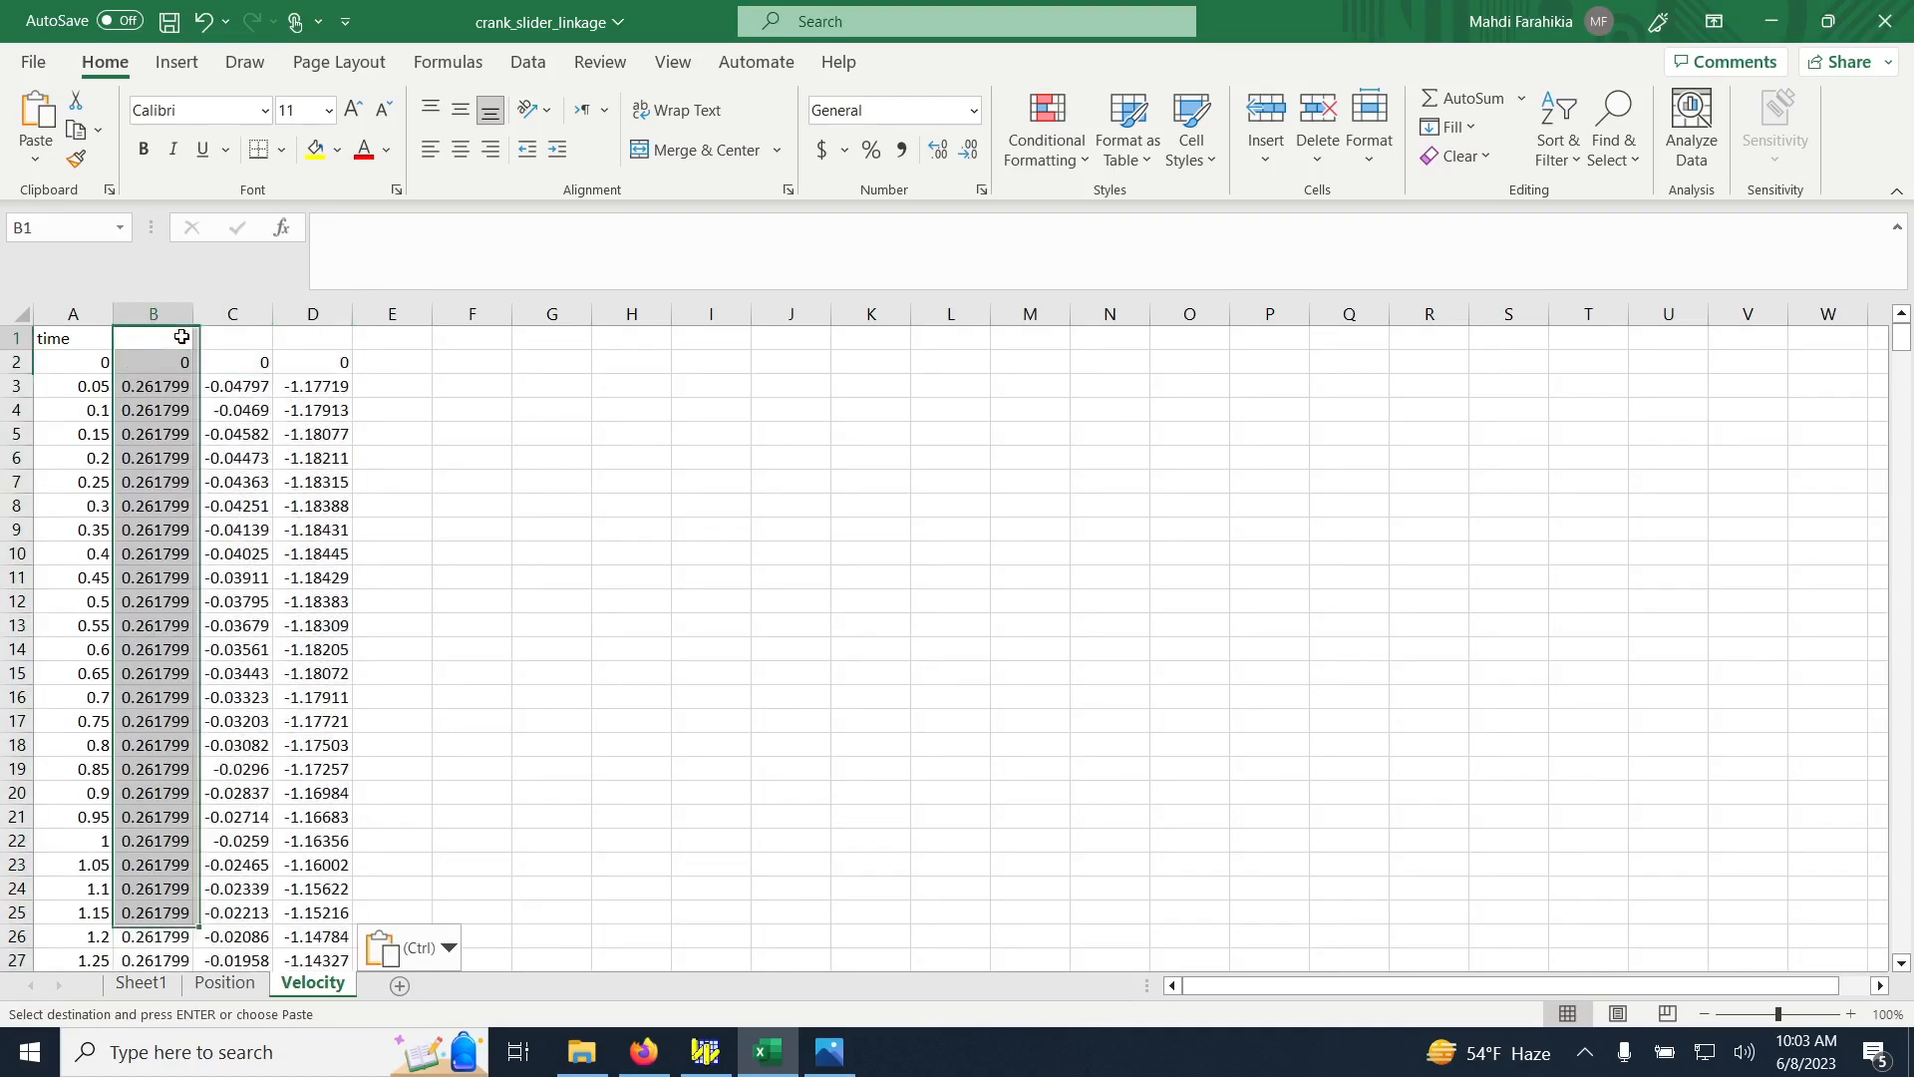
type("omega 2")
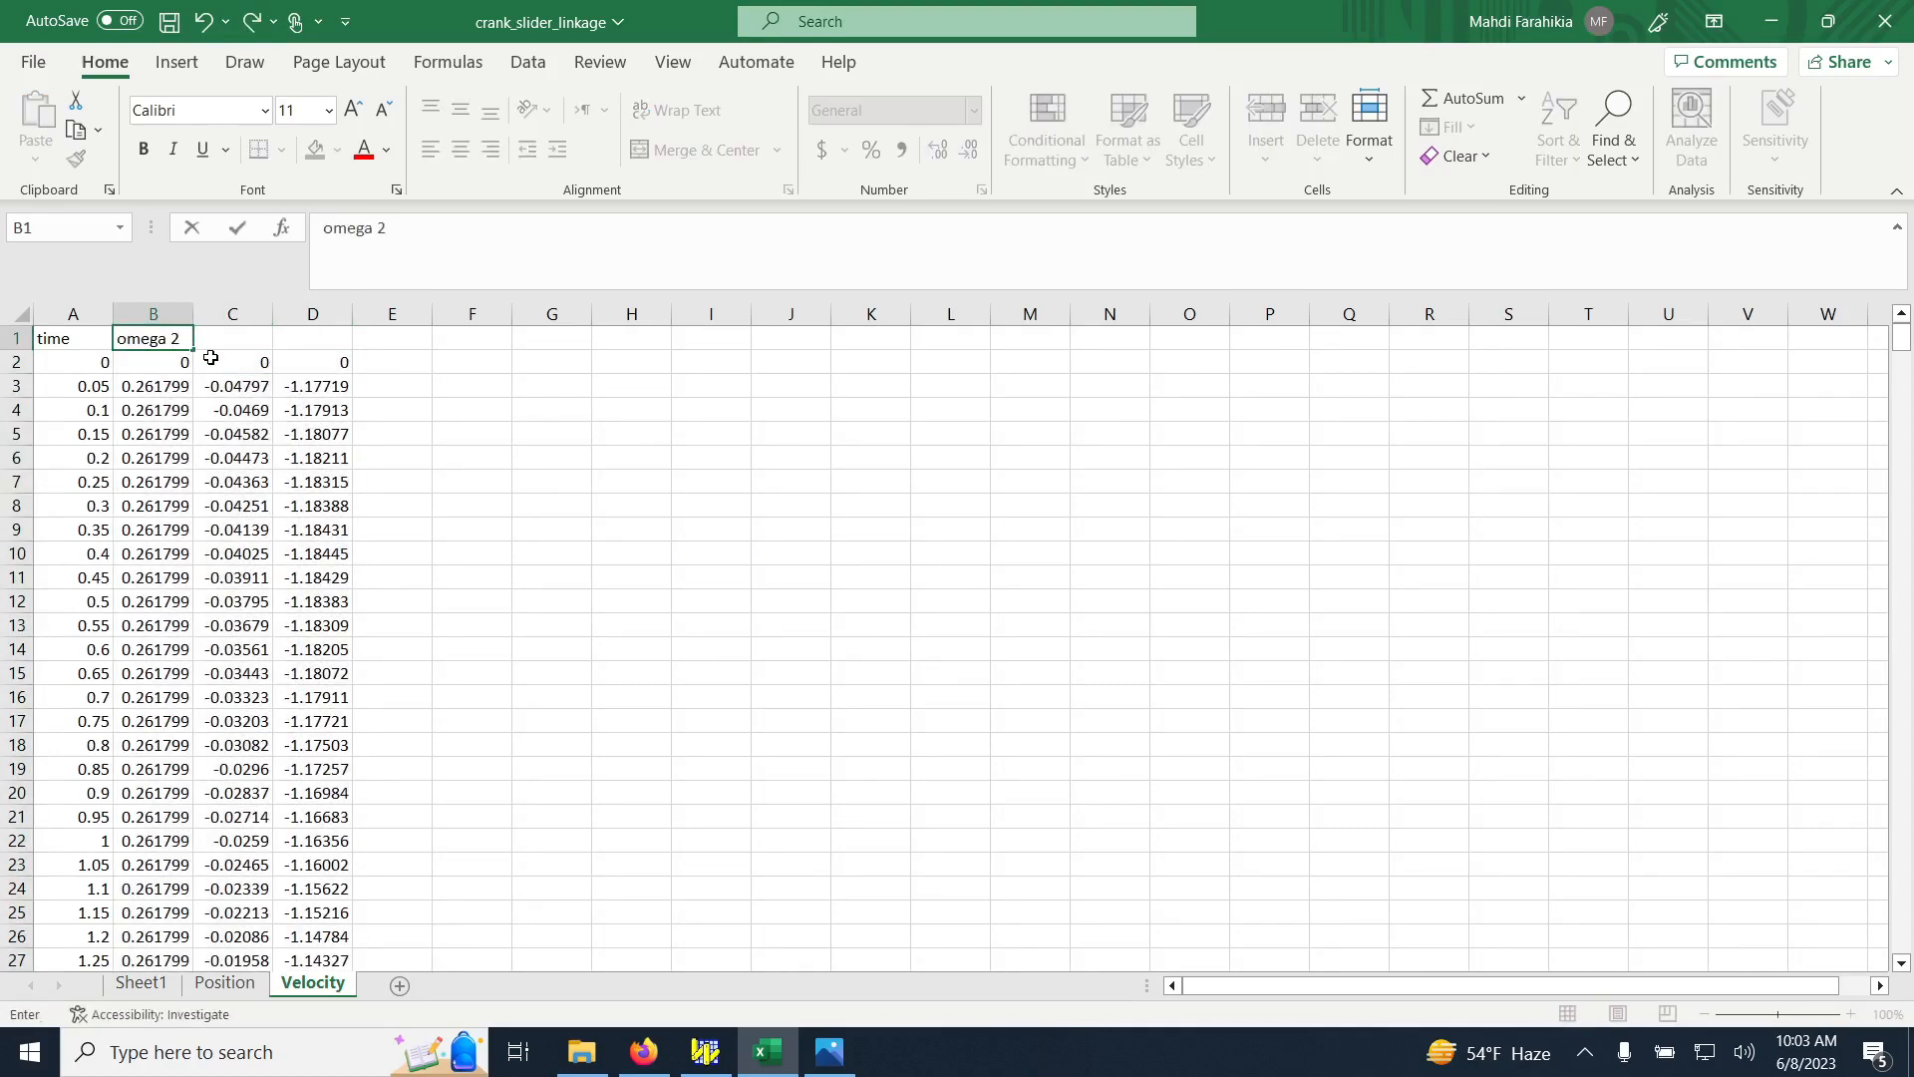
key("Return")
key("Right")
key("Up")
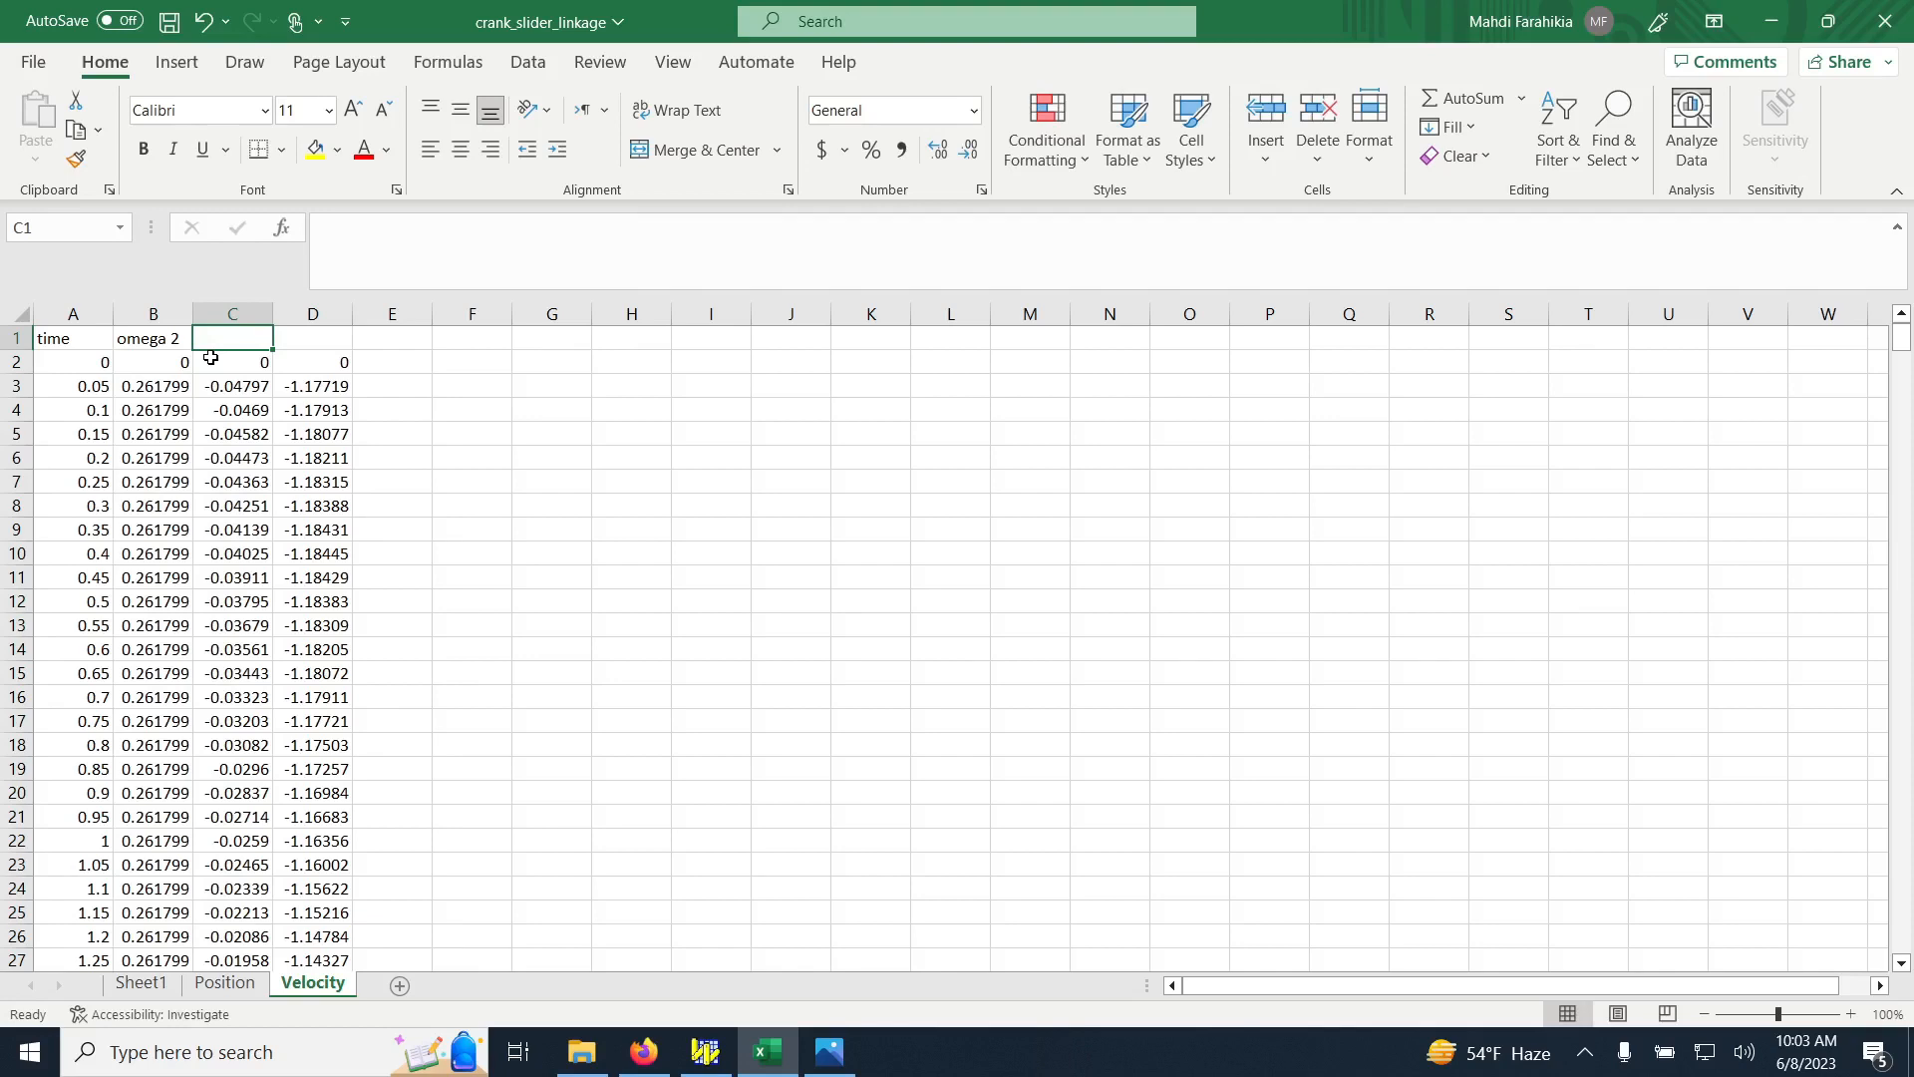
type("omega 3")
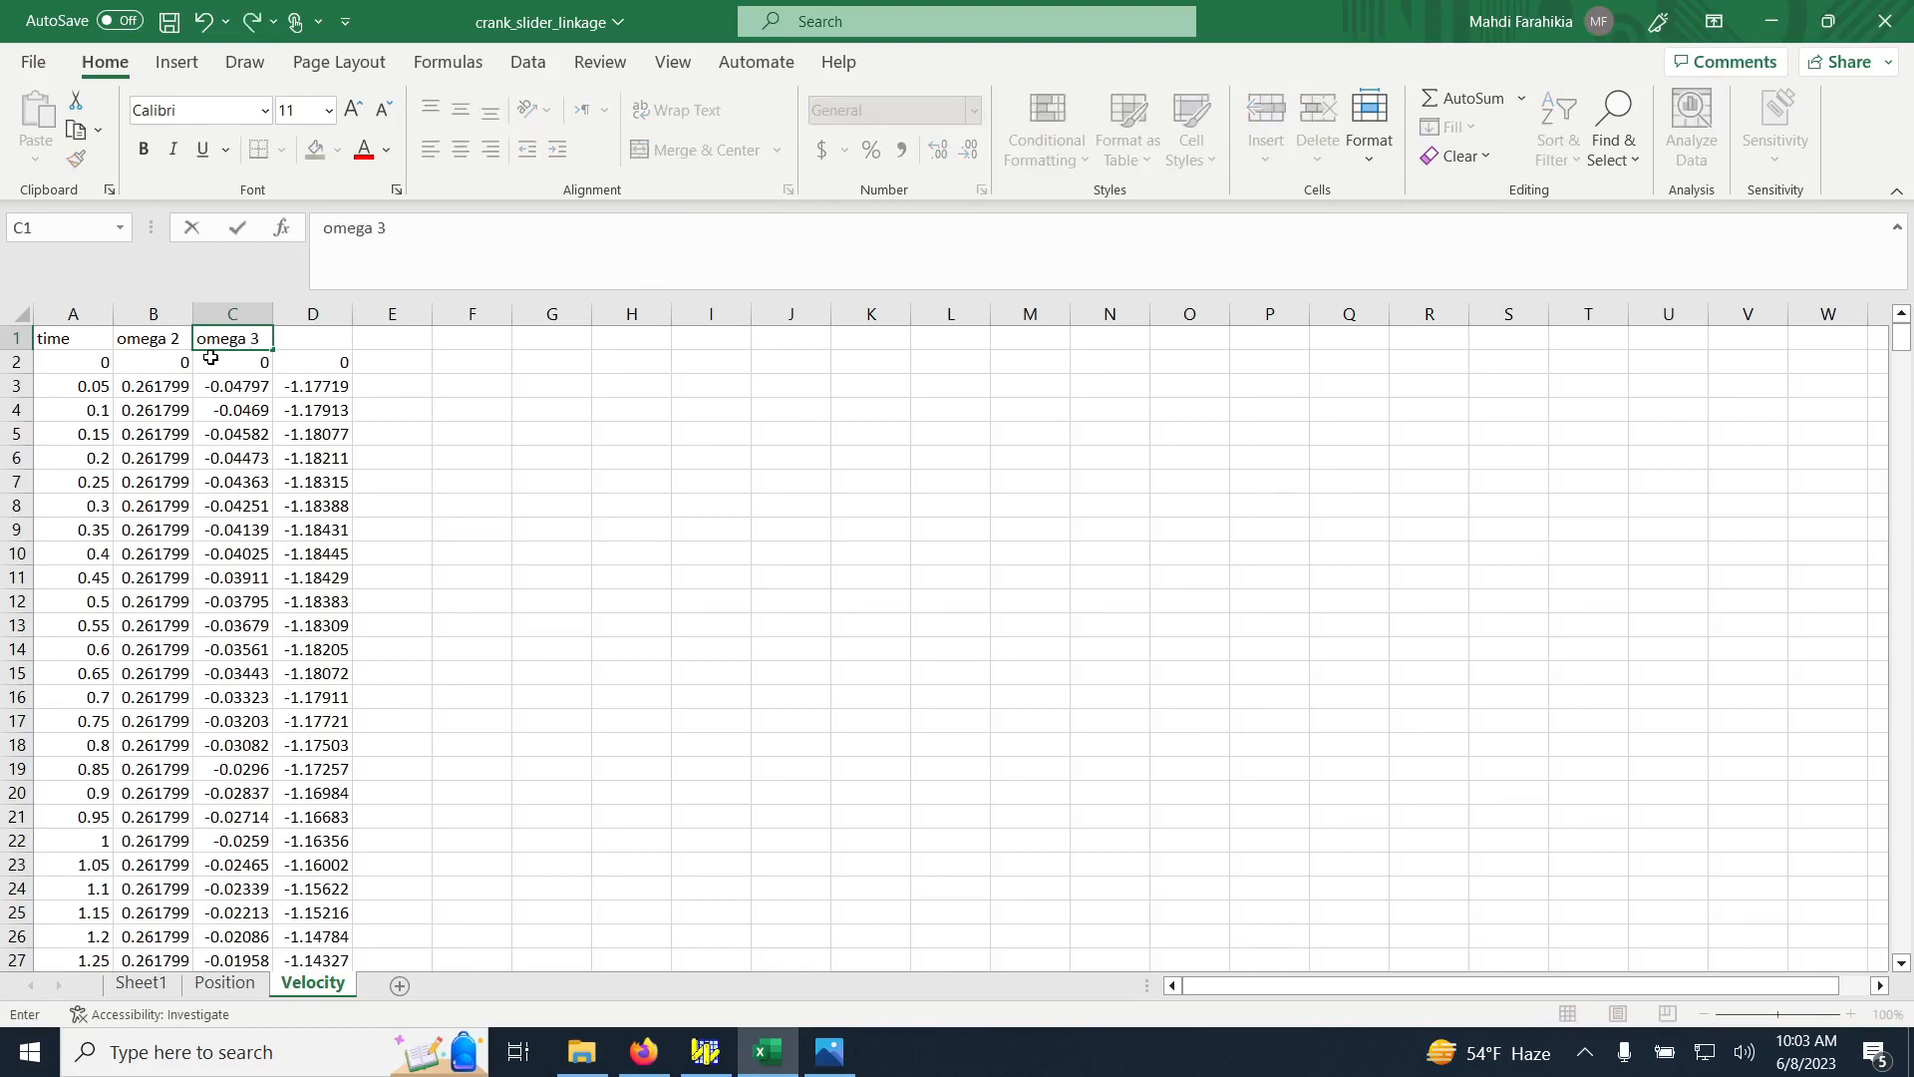
key("Tab")
type("d")
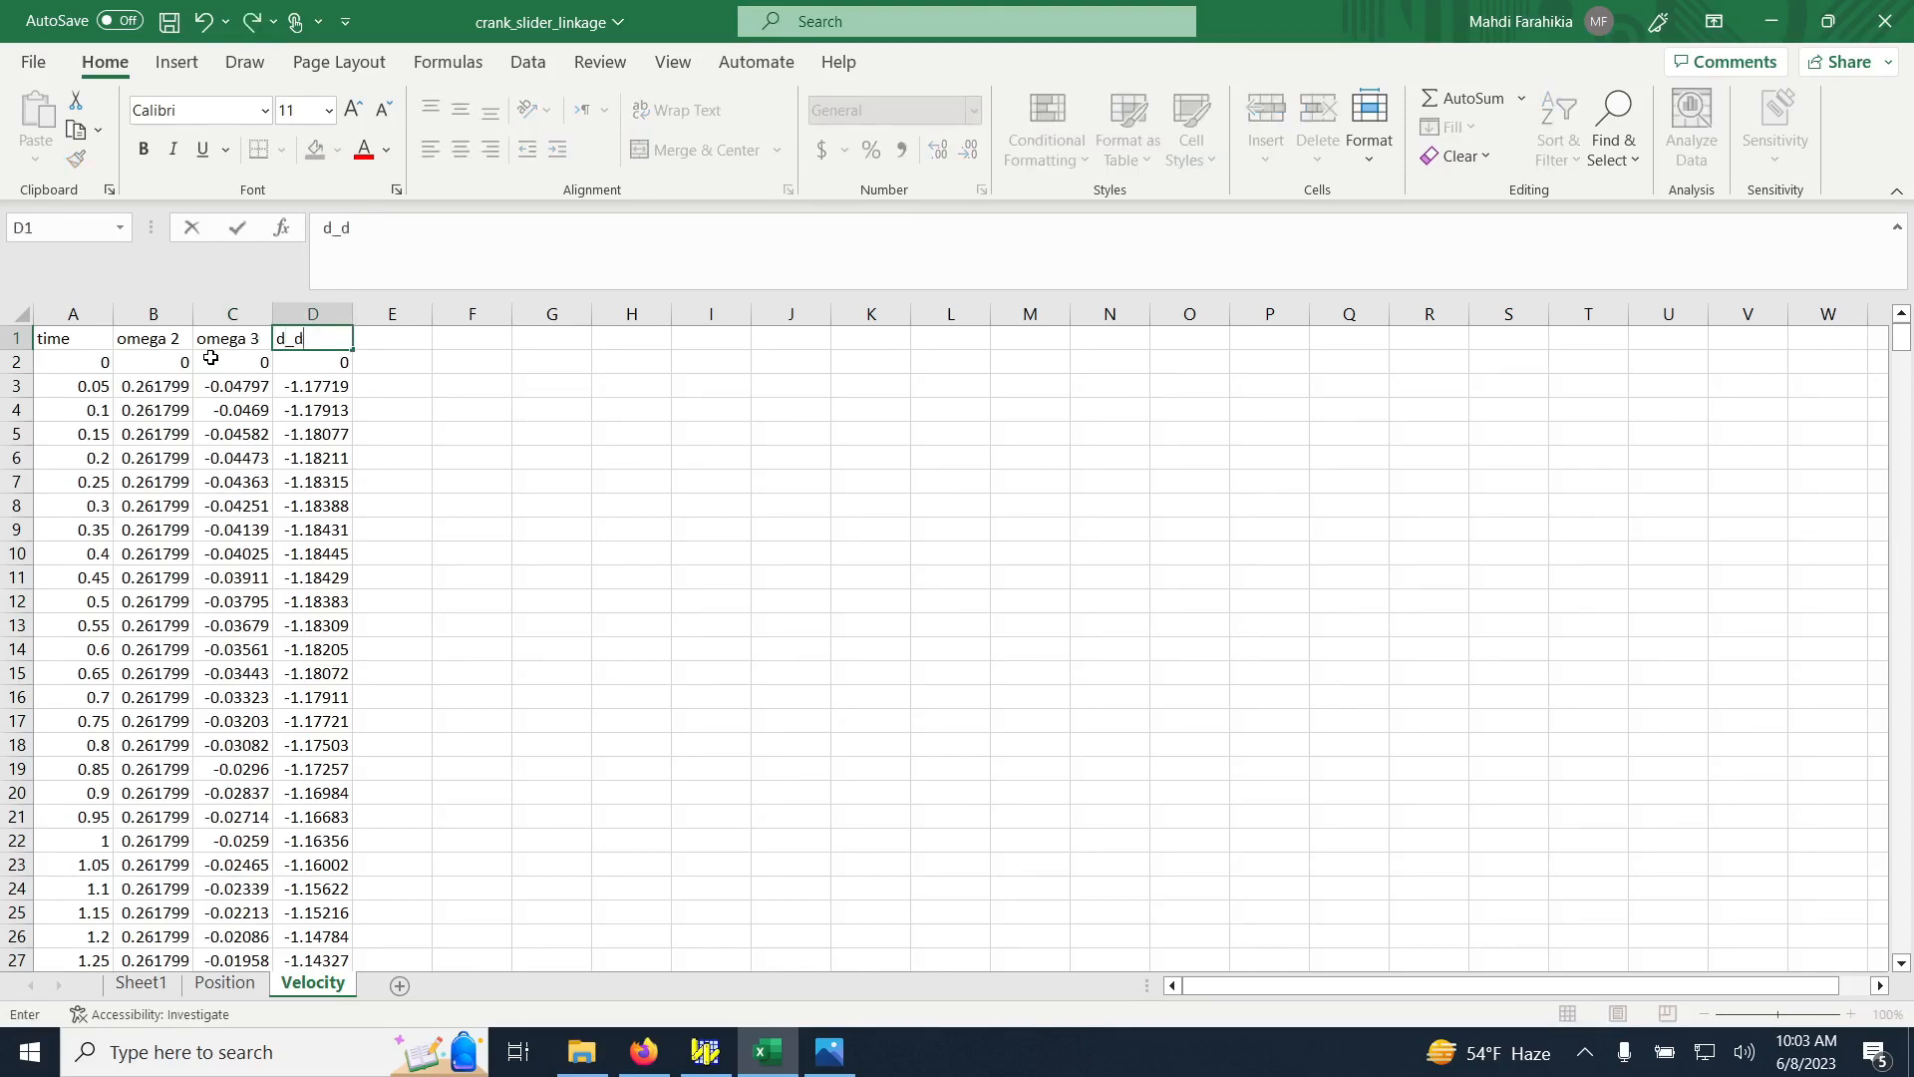
key("Return")
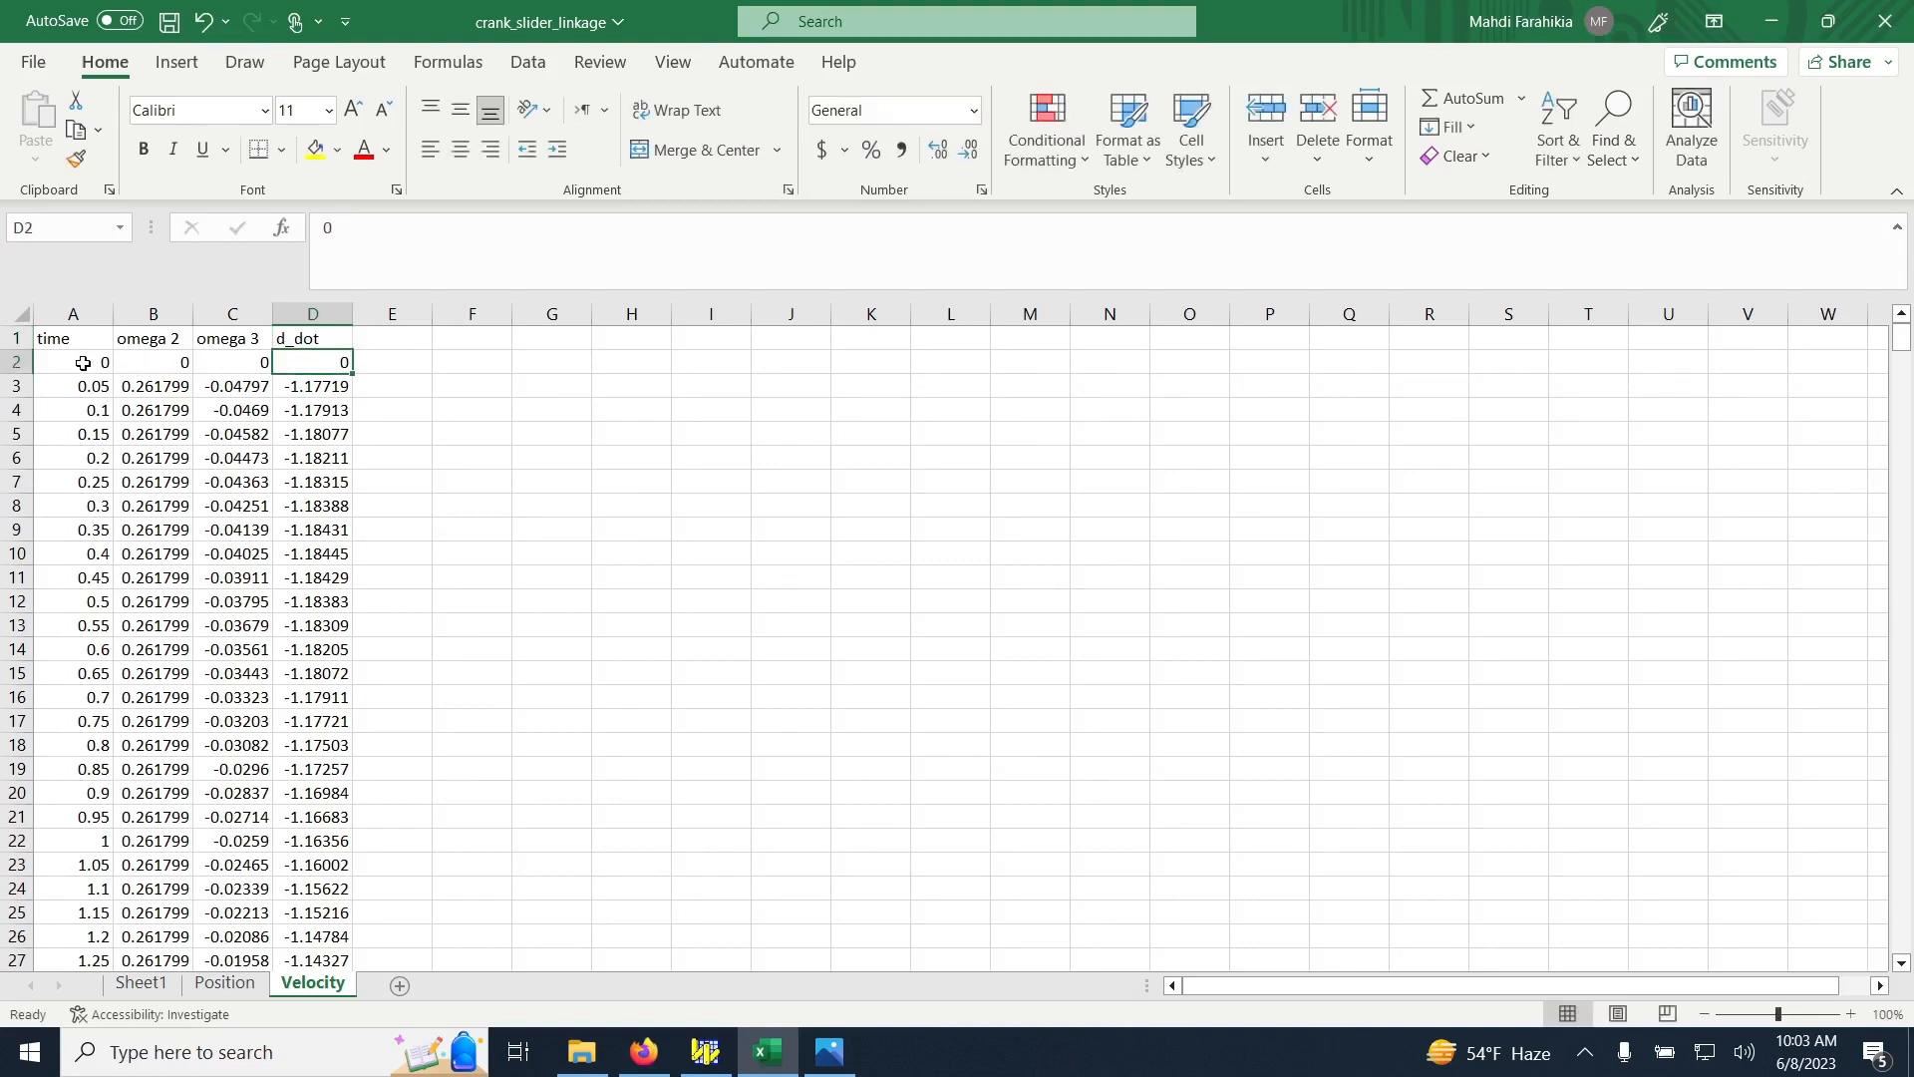
Look down the Position sheet's crank angle column for the row where it returns to its 60° starting value, and select that row
left_click_drag(163, 365, 278, 361)
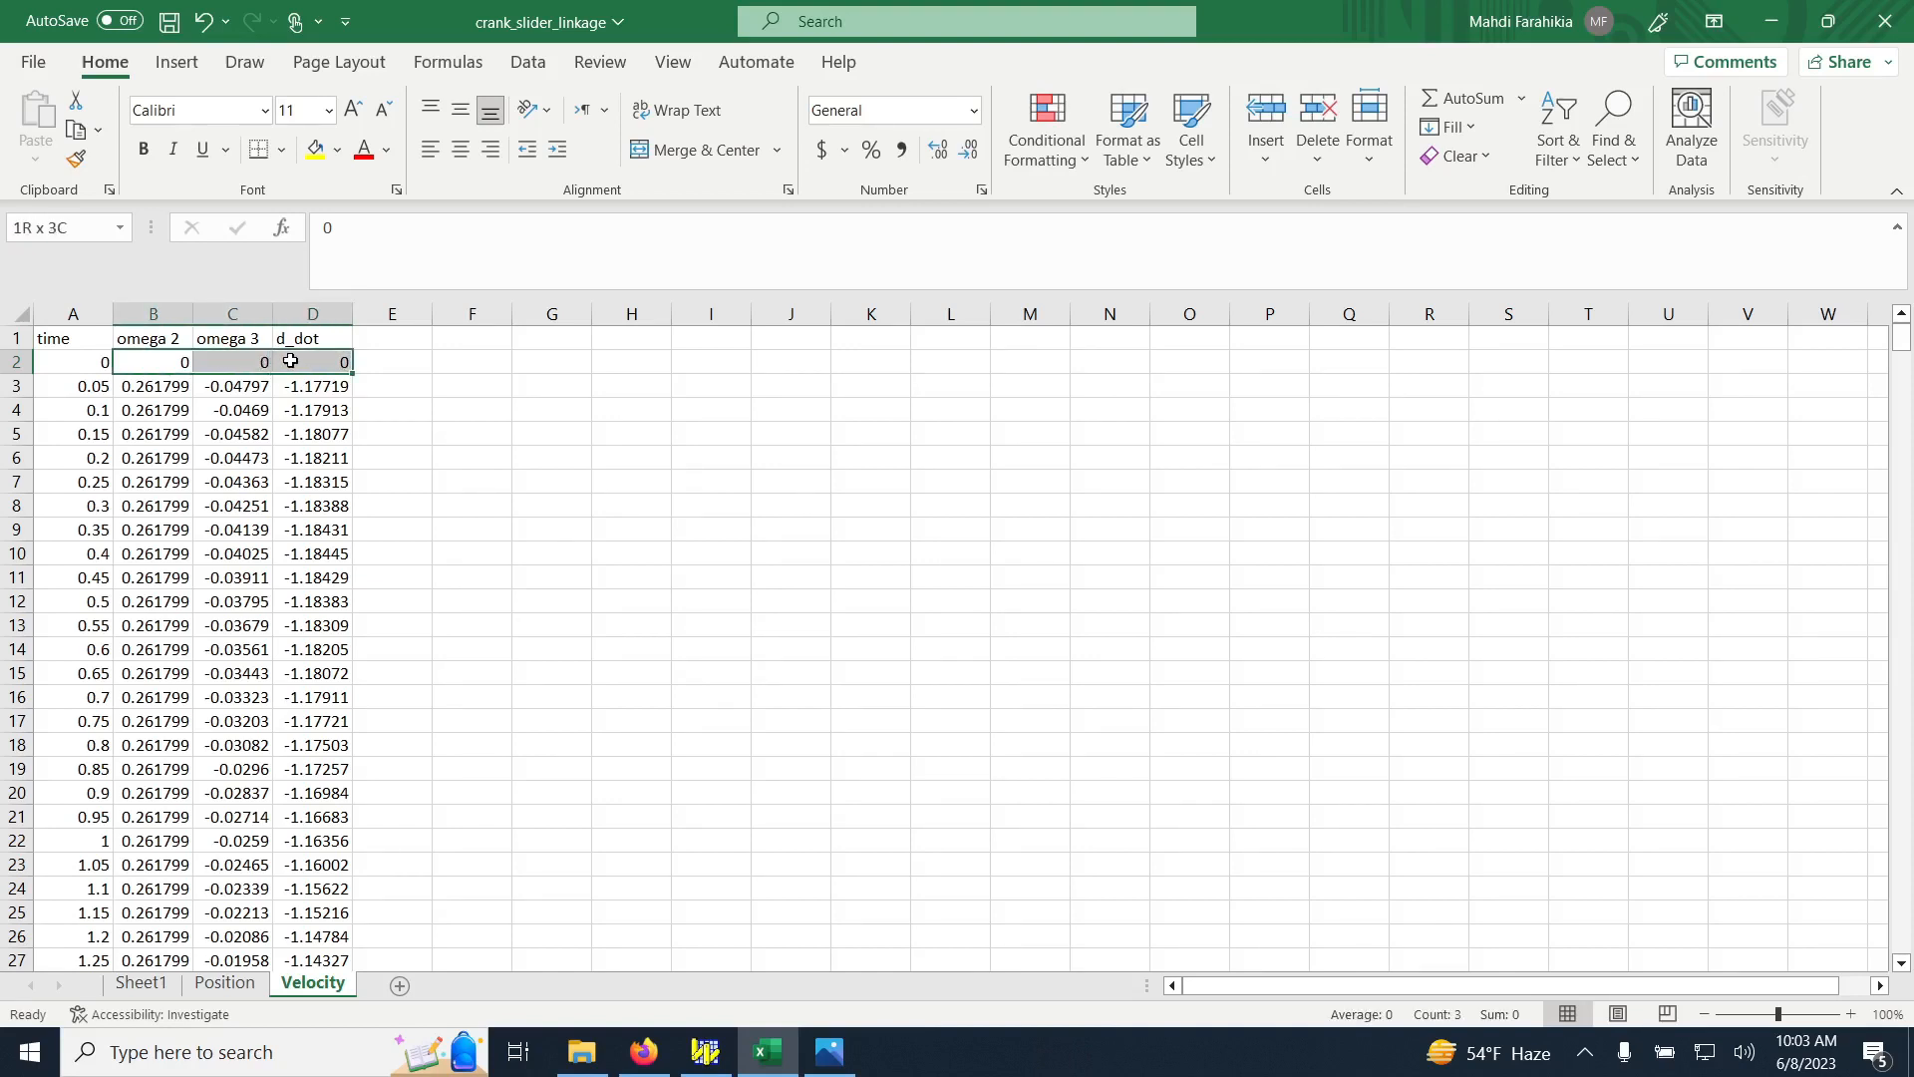
left_click_drag(290, 361, 290, 362)
left_click(225, 982)
scroll(412, 737, "down", 10)
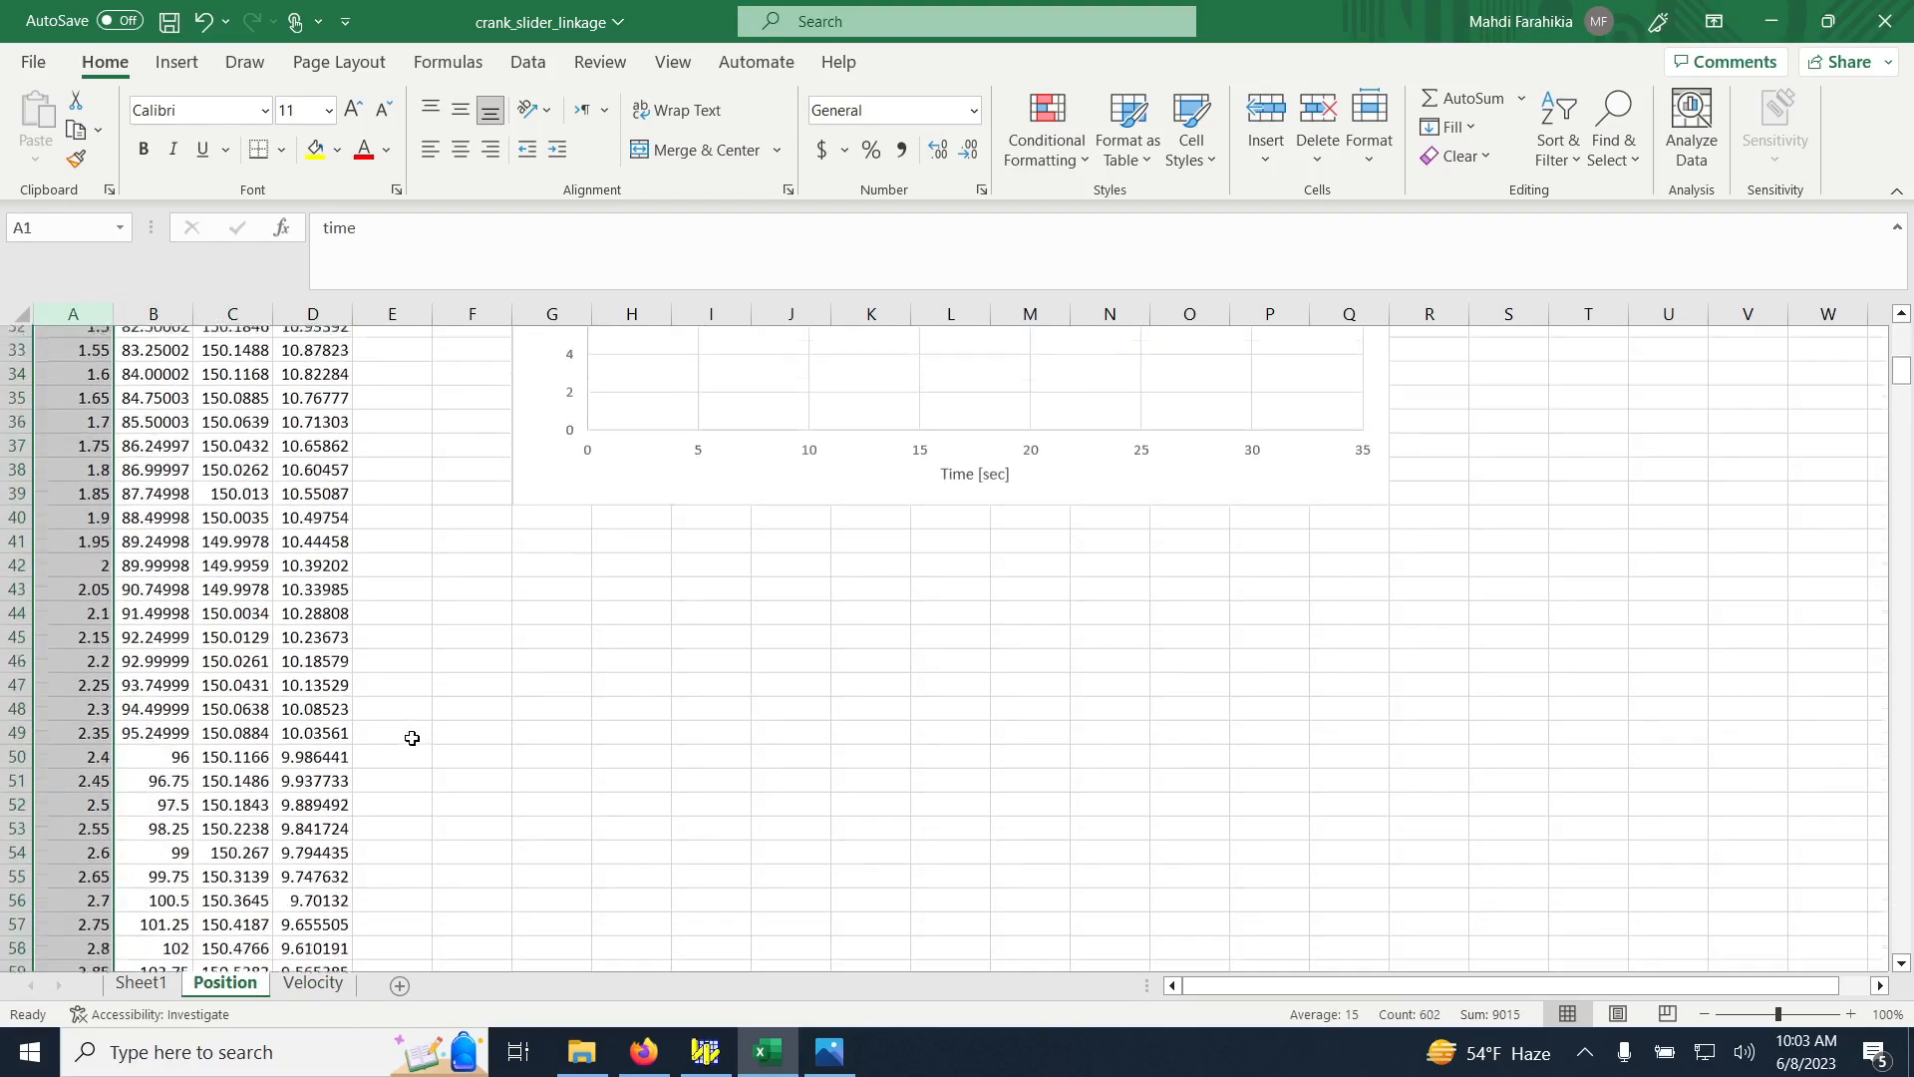
scroll(411, 737, "down", 2)
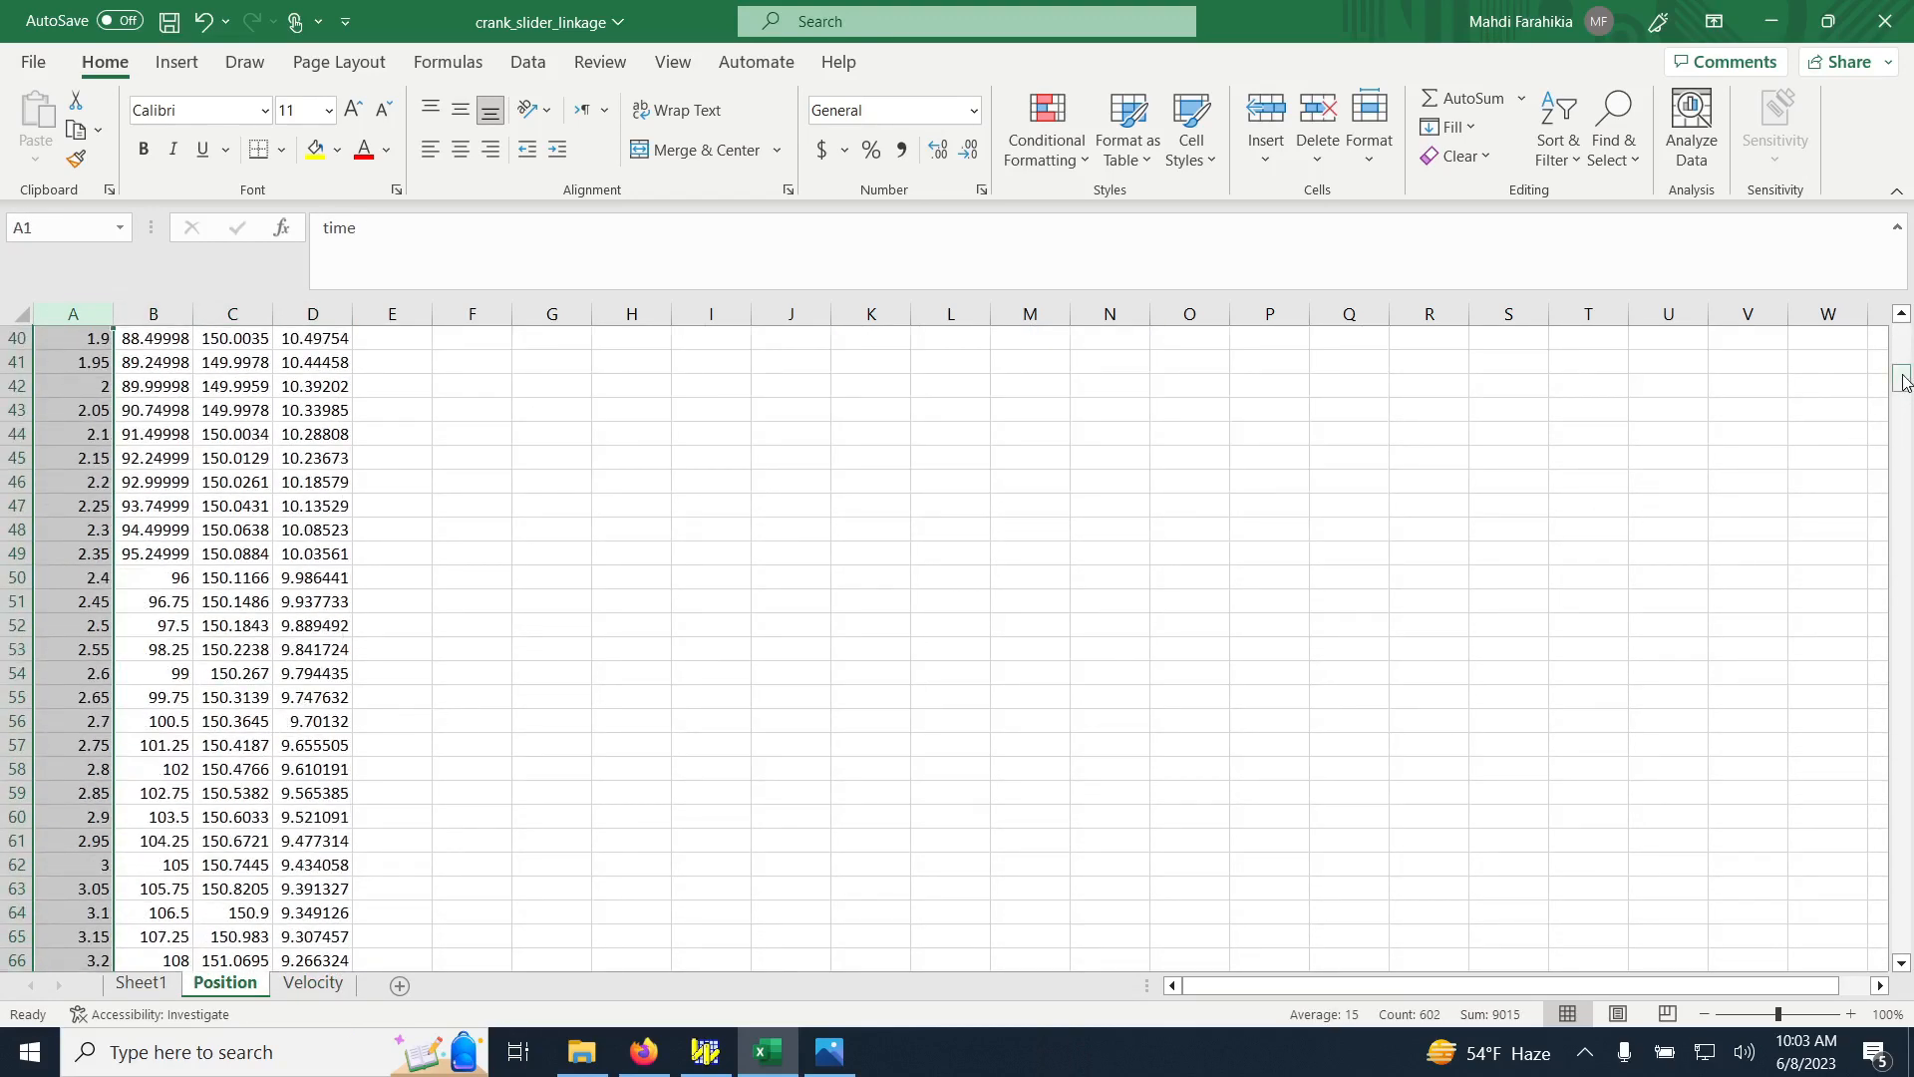
left_click_drag(1903, 381, 1908, 625)
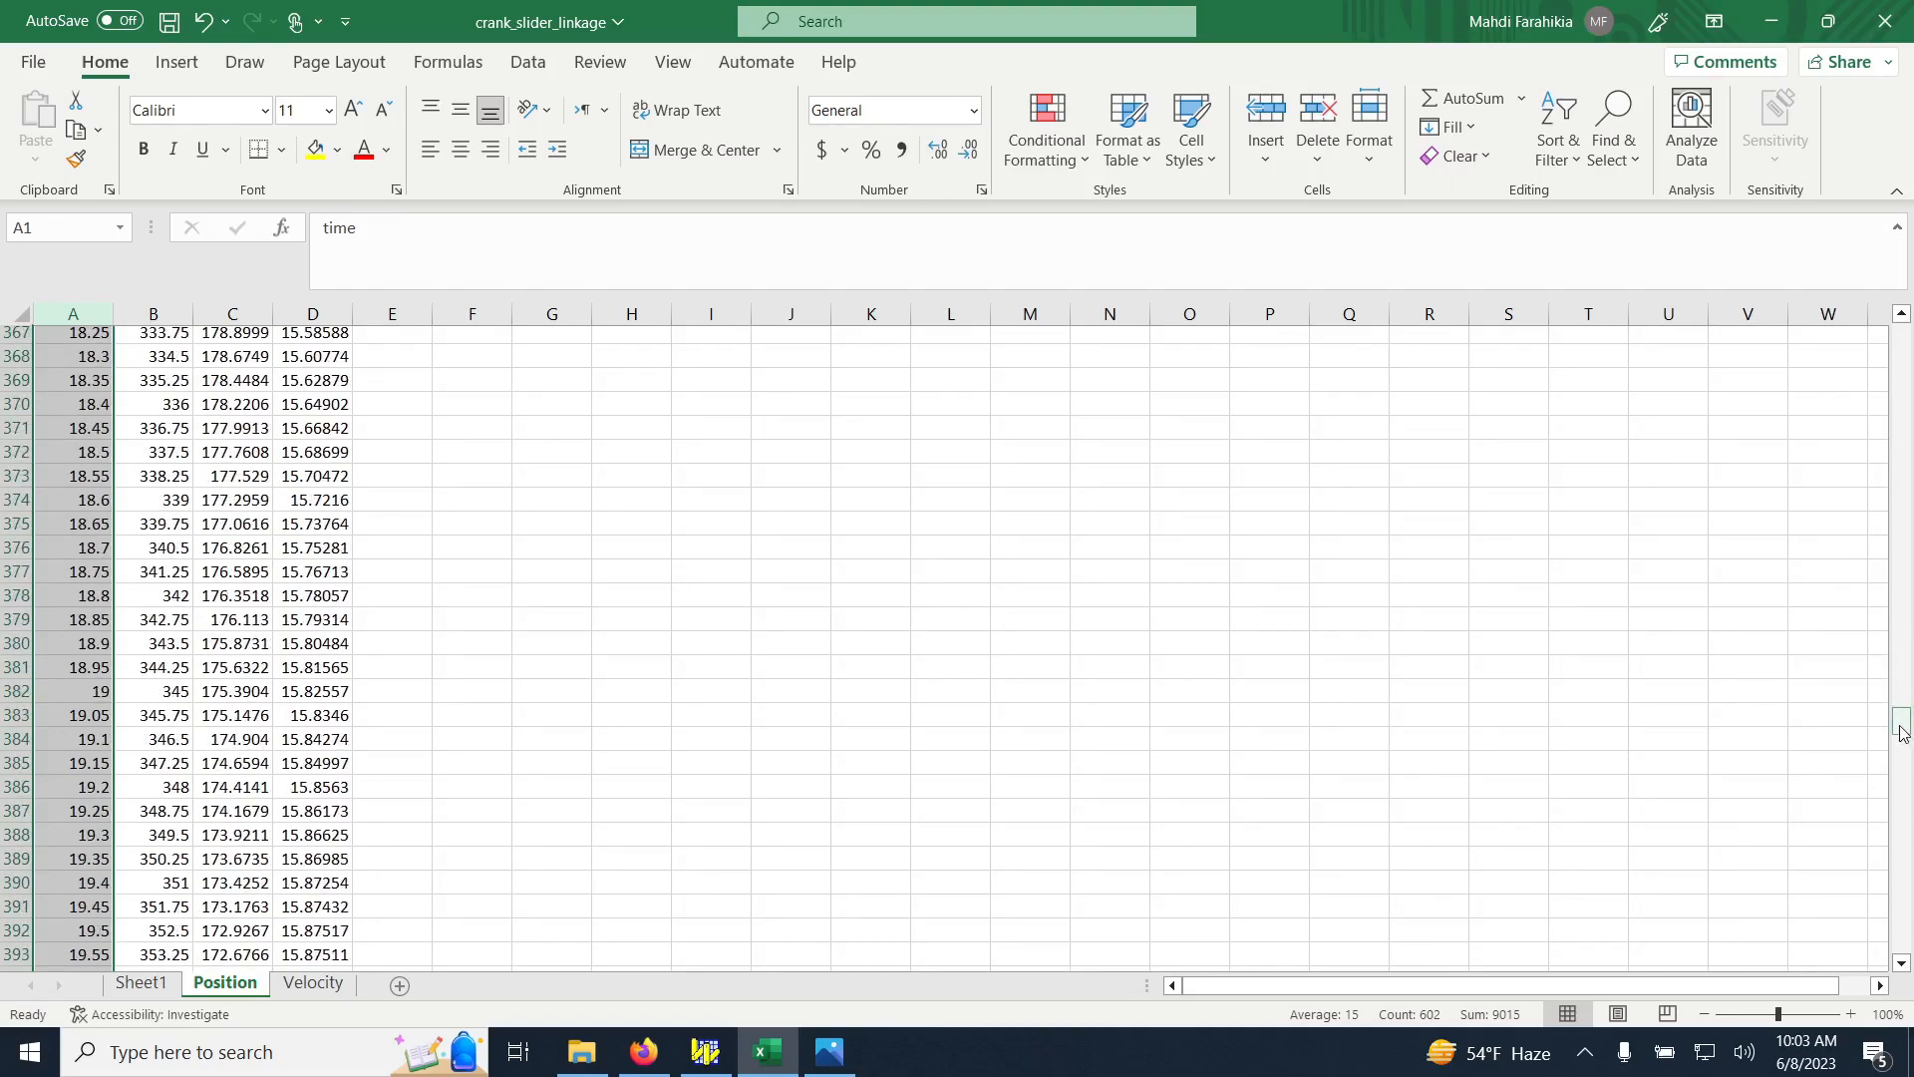
left_click_drag(1903, 733, 1018, 618)
scroll(1018, 618, "up", 20)
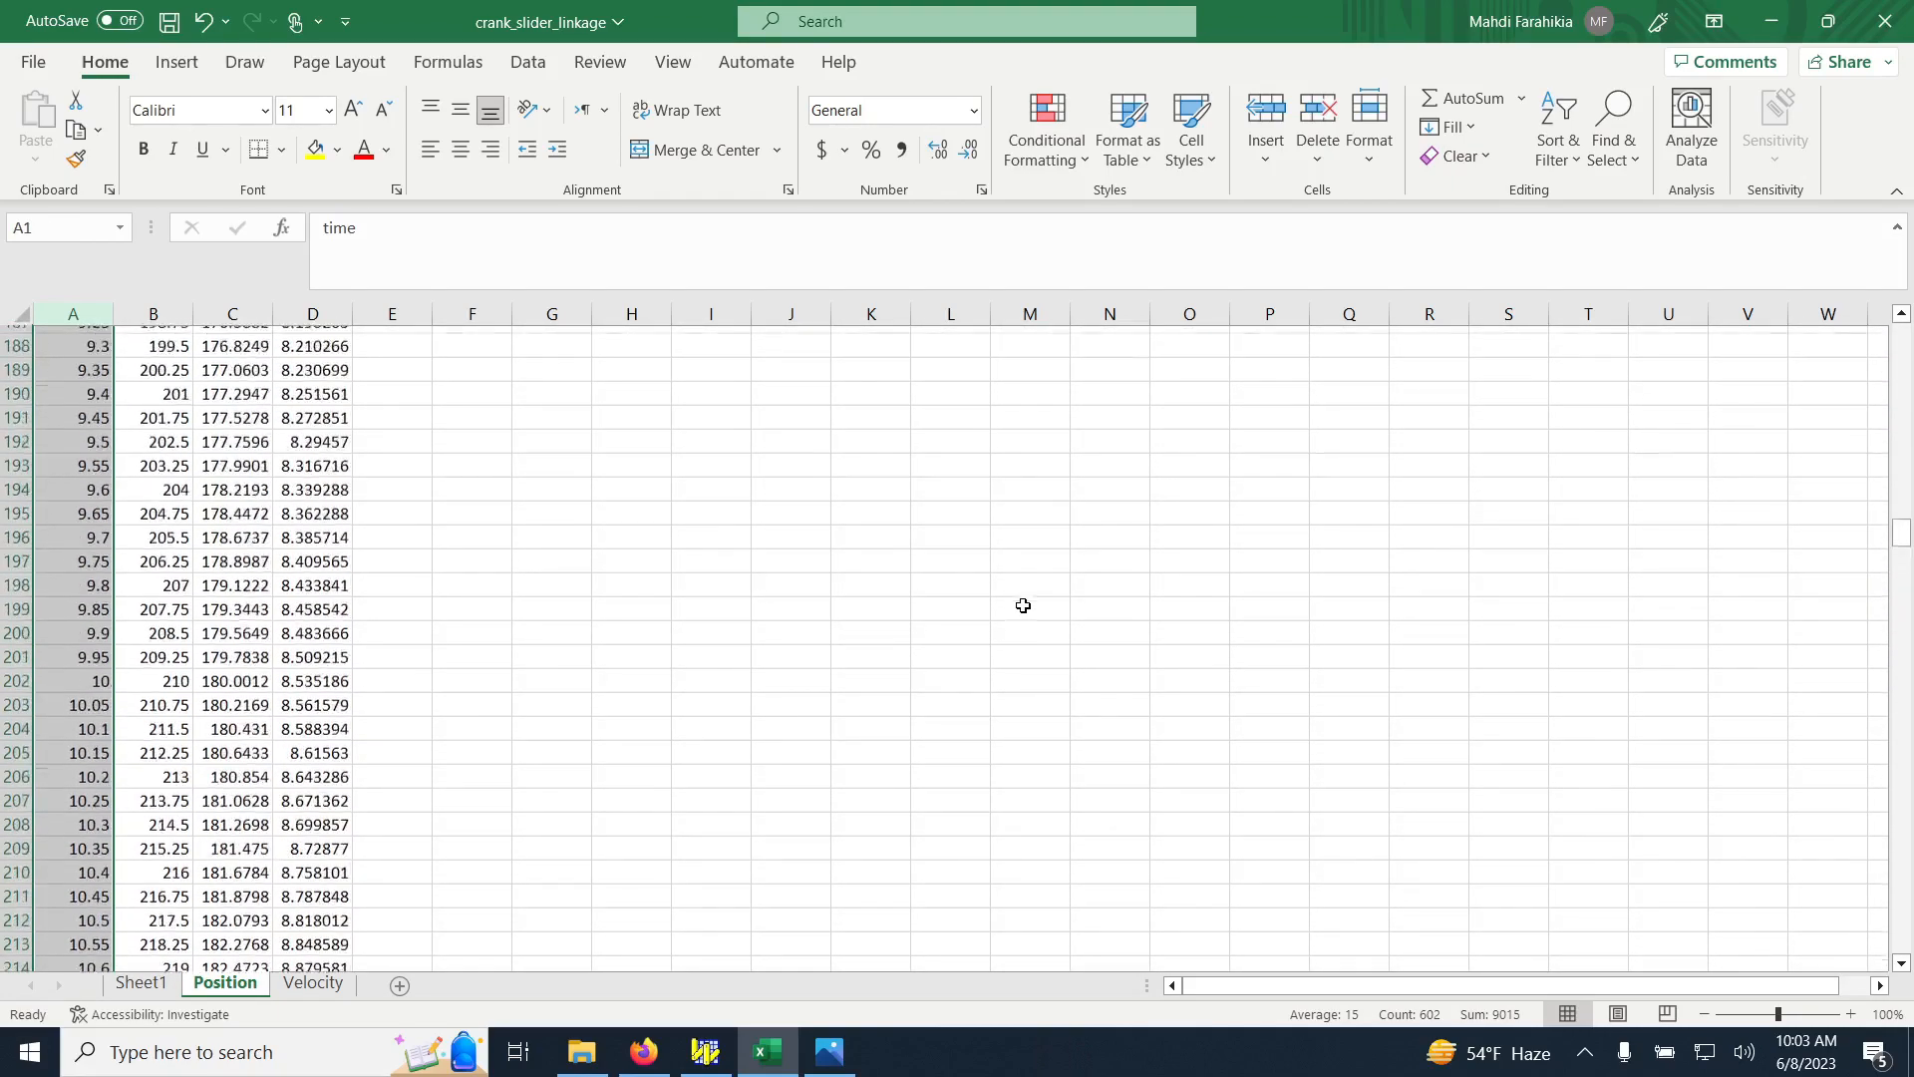
scroll(1022, 603, "down", 20)
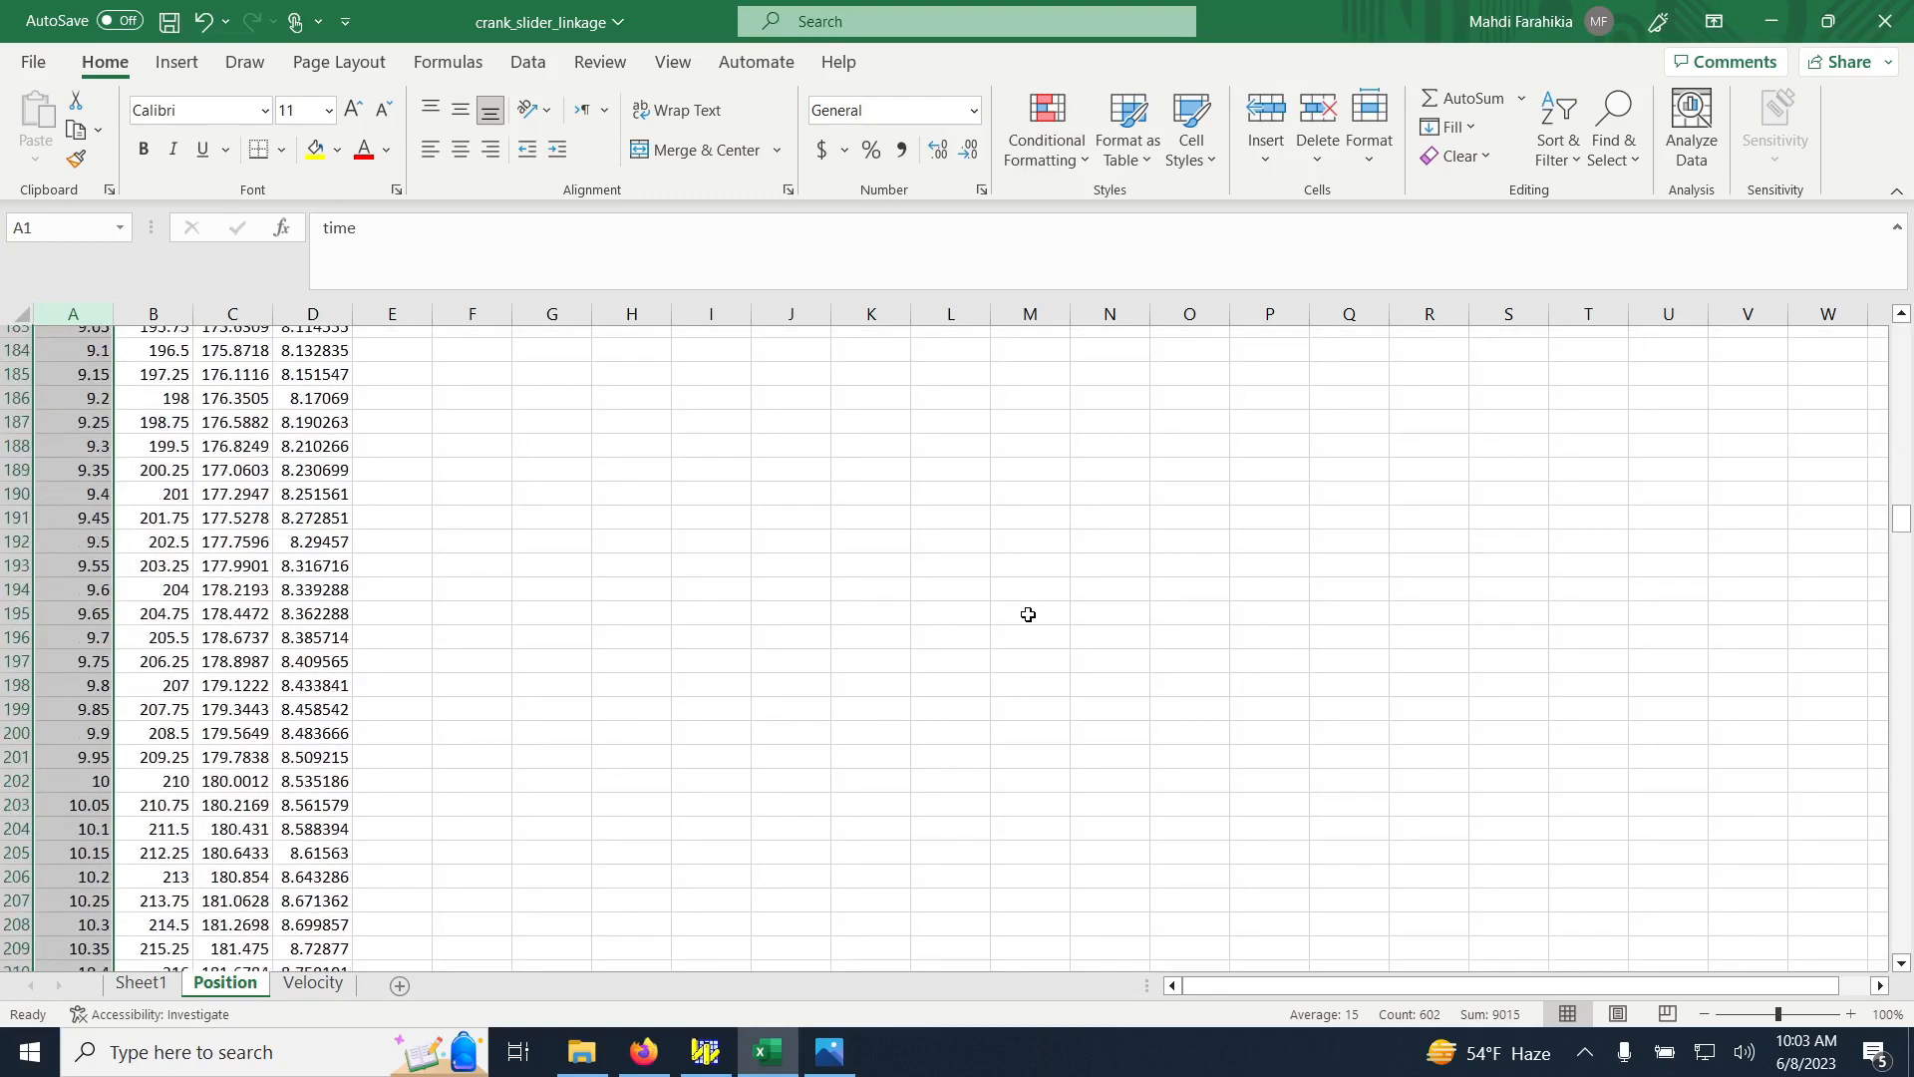
scroll(1026, 613, "down", 3)
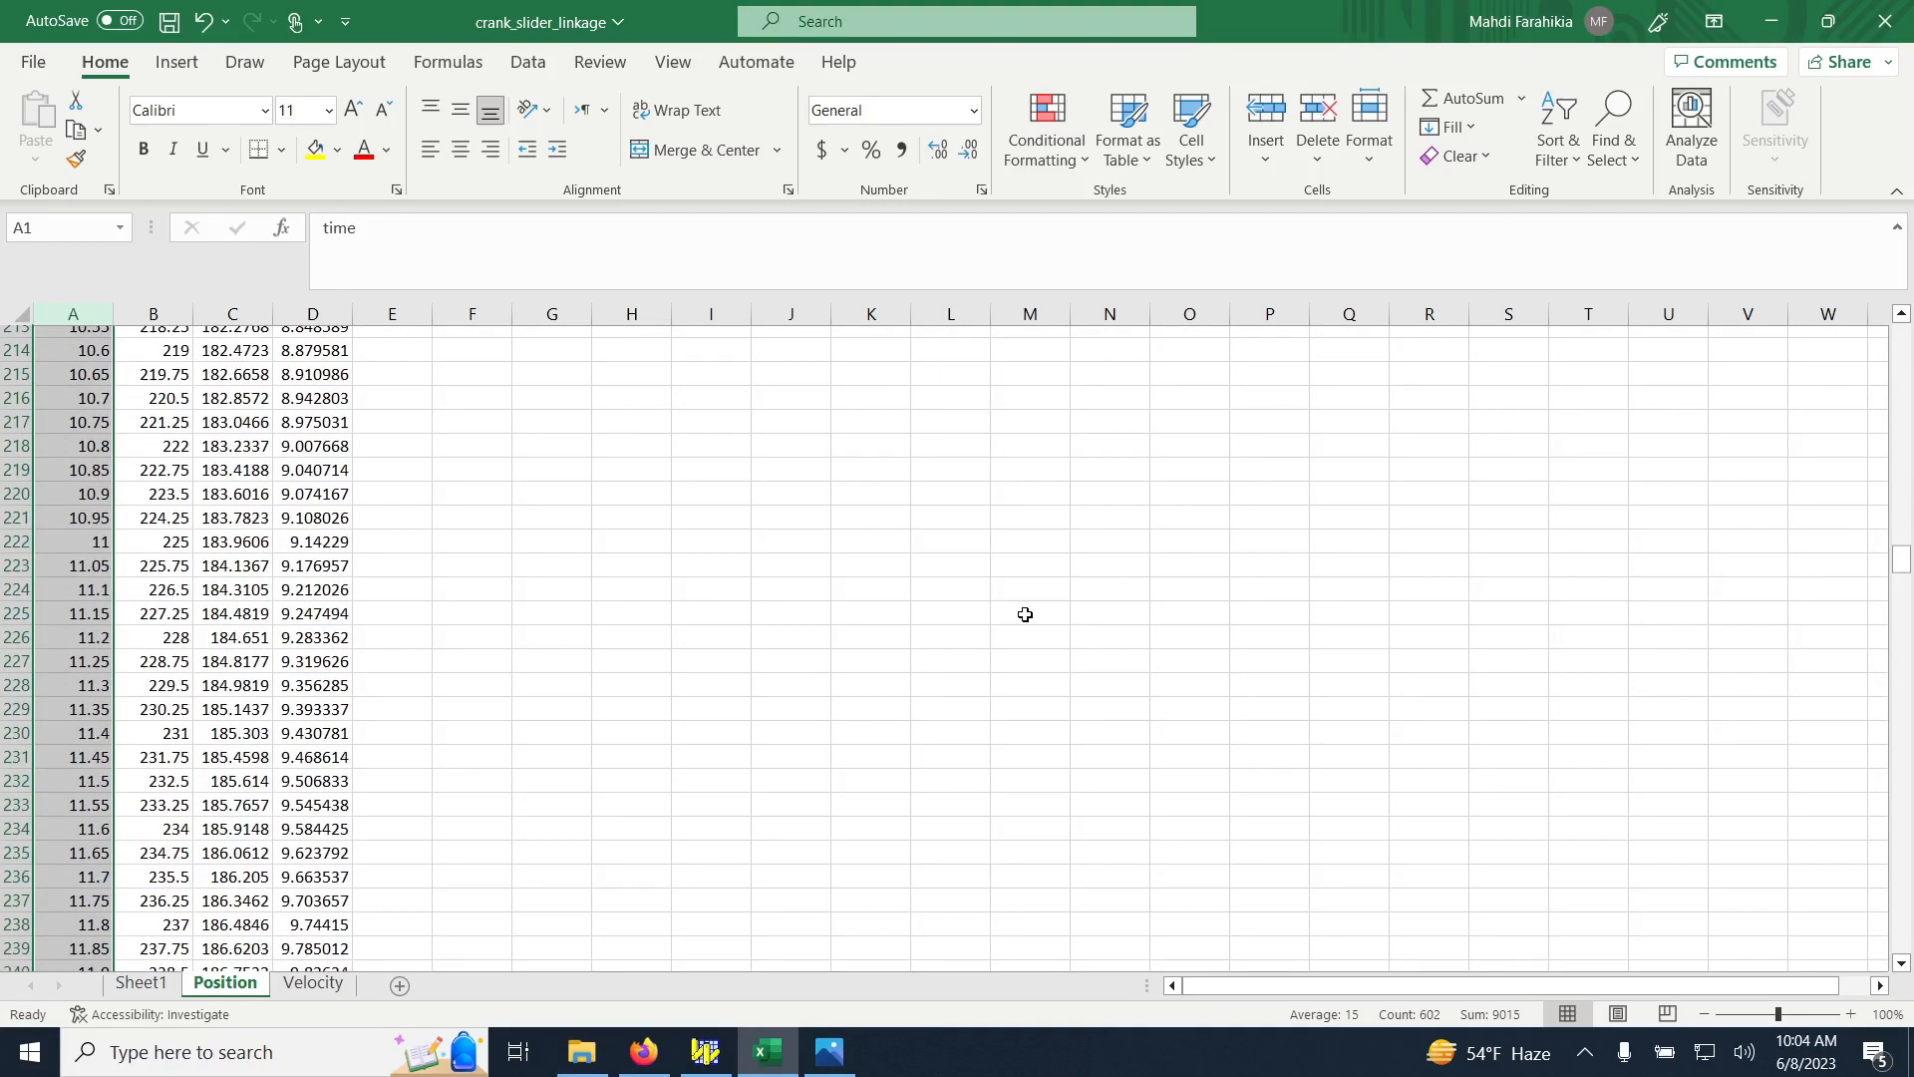
scroll(169, 719, "down", 10)
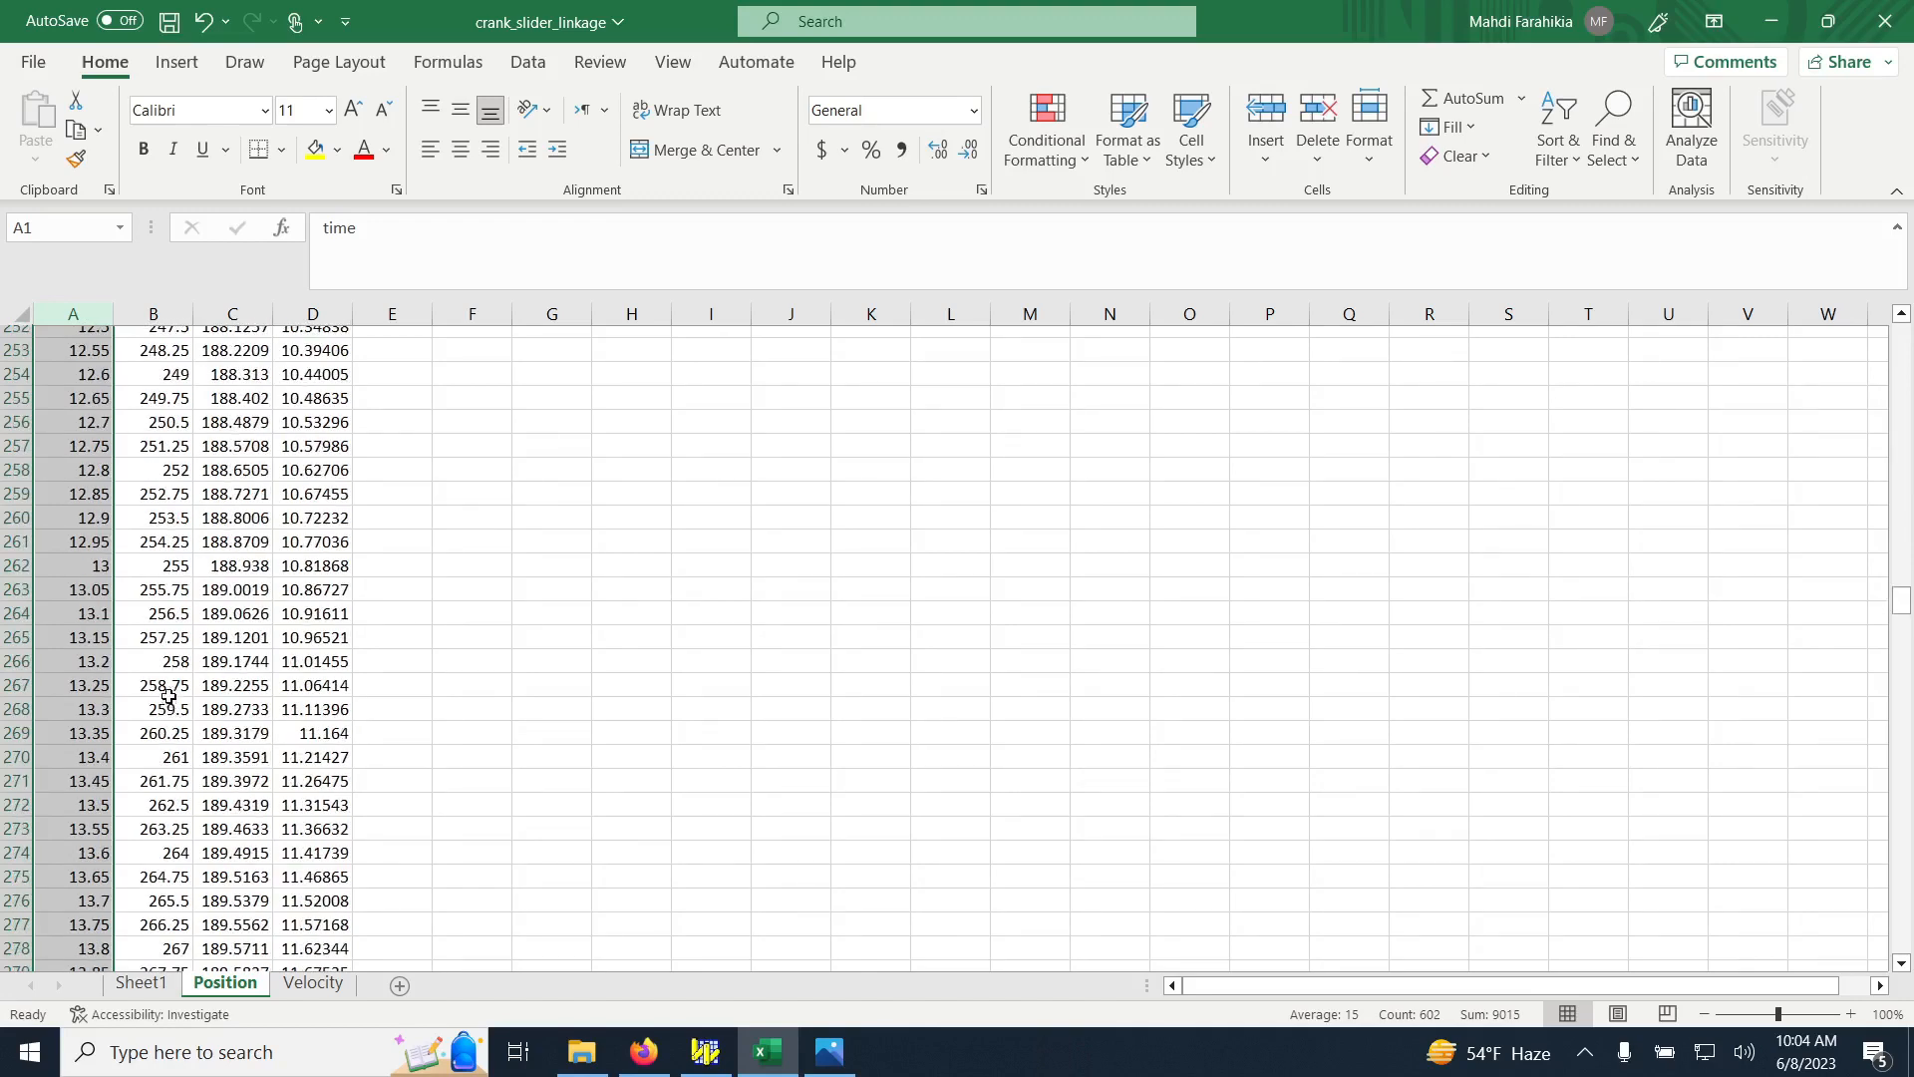
scroll(169, 696, "down", 20)
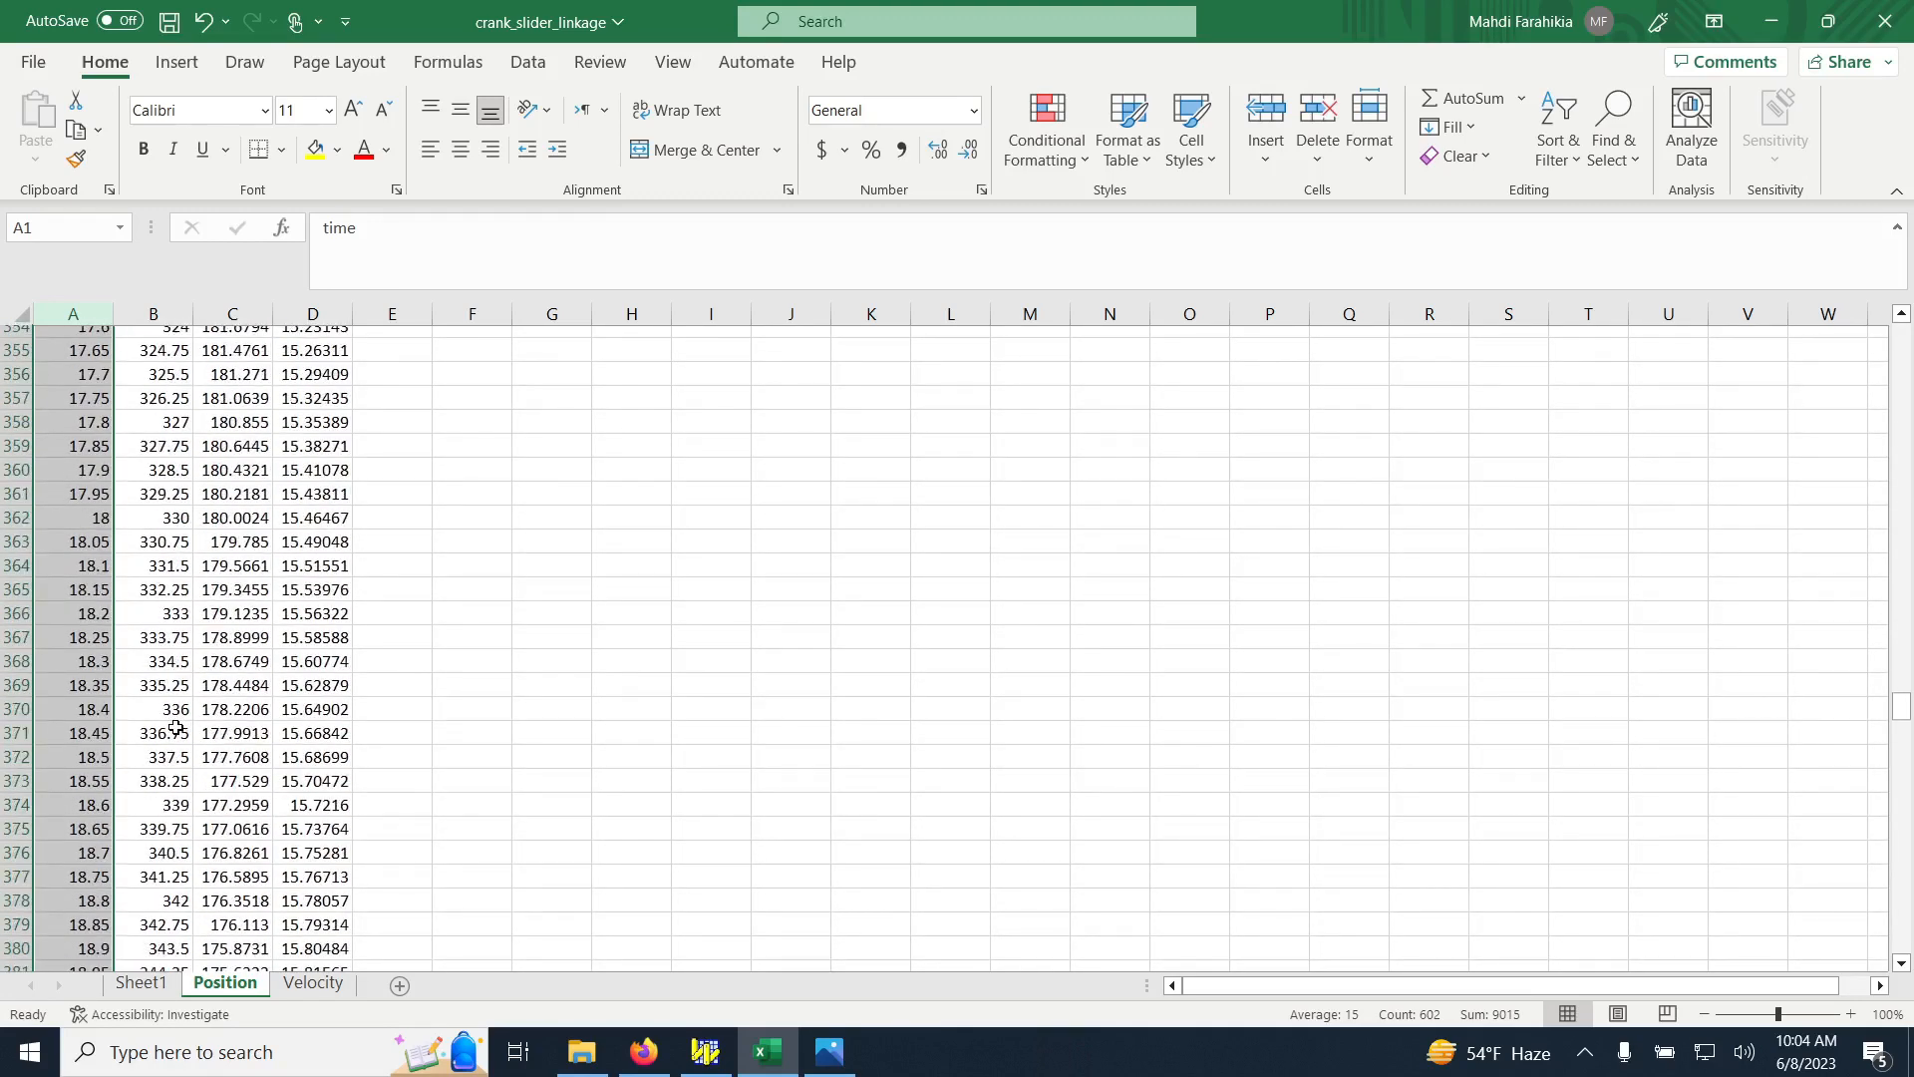
scroll(173, 743, "down", 17)
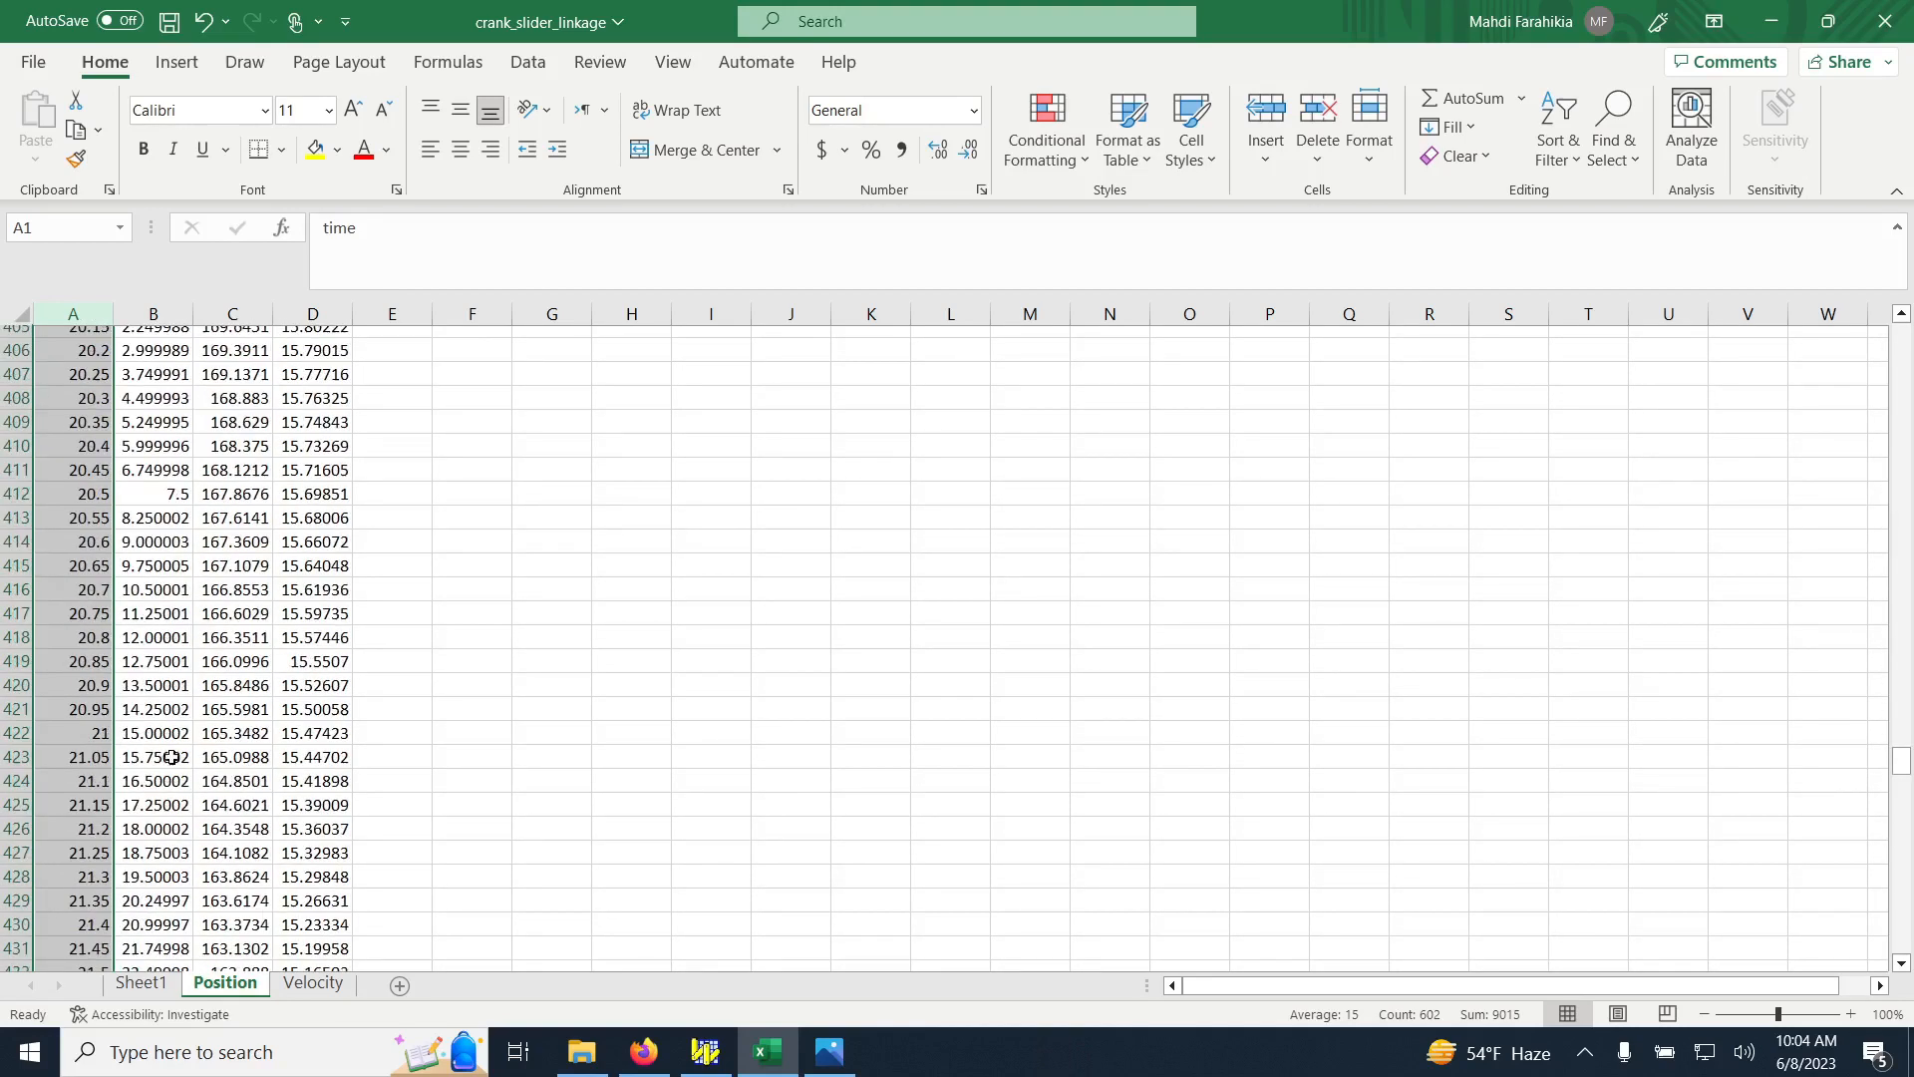
scroll(172, 757, "down", 20)
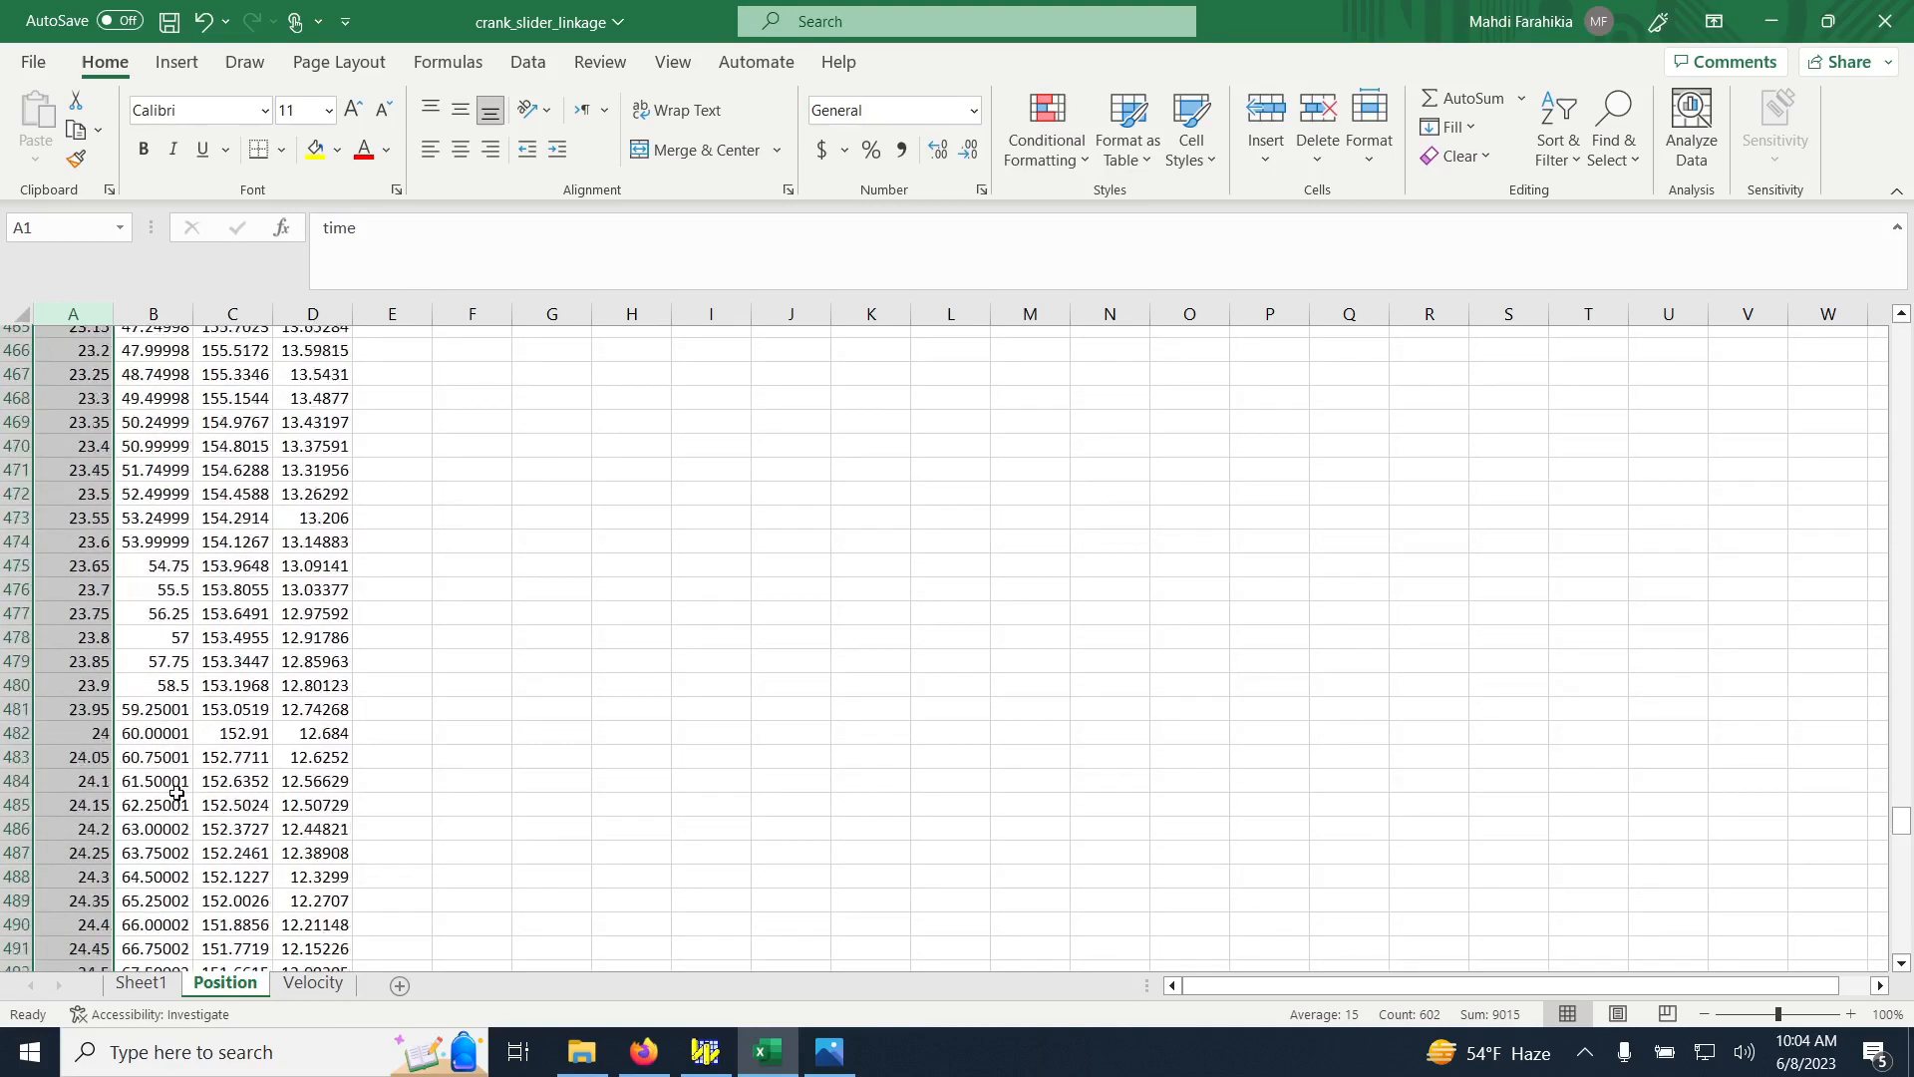
left_click(129, 728)
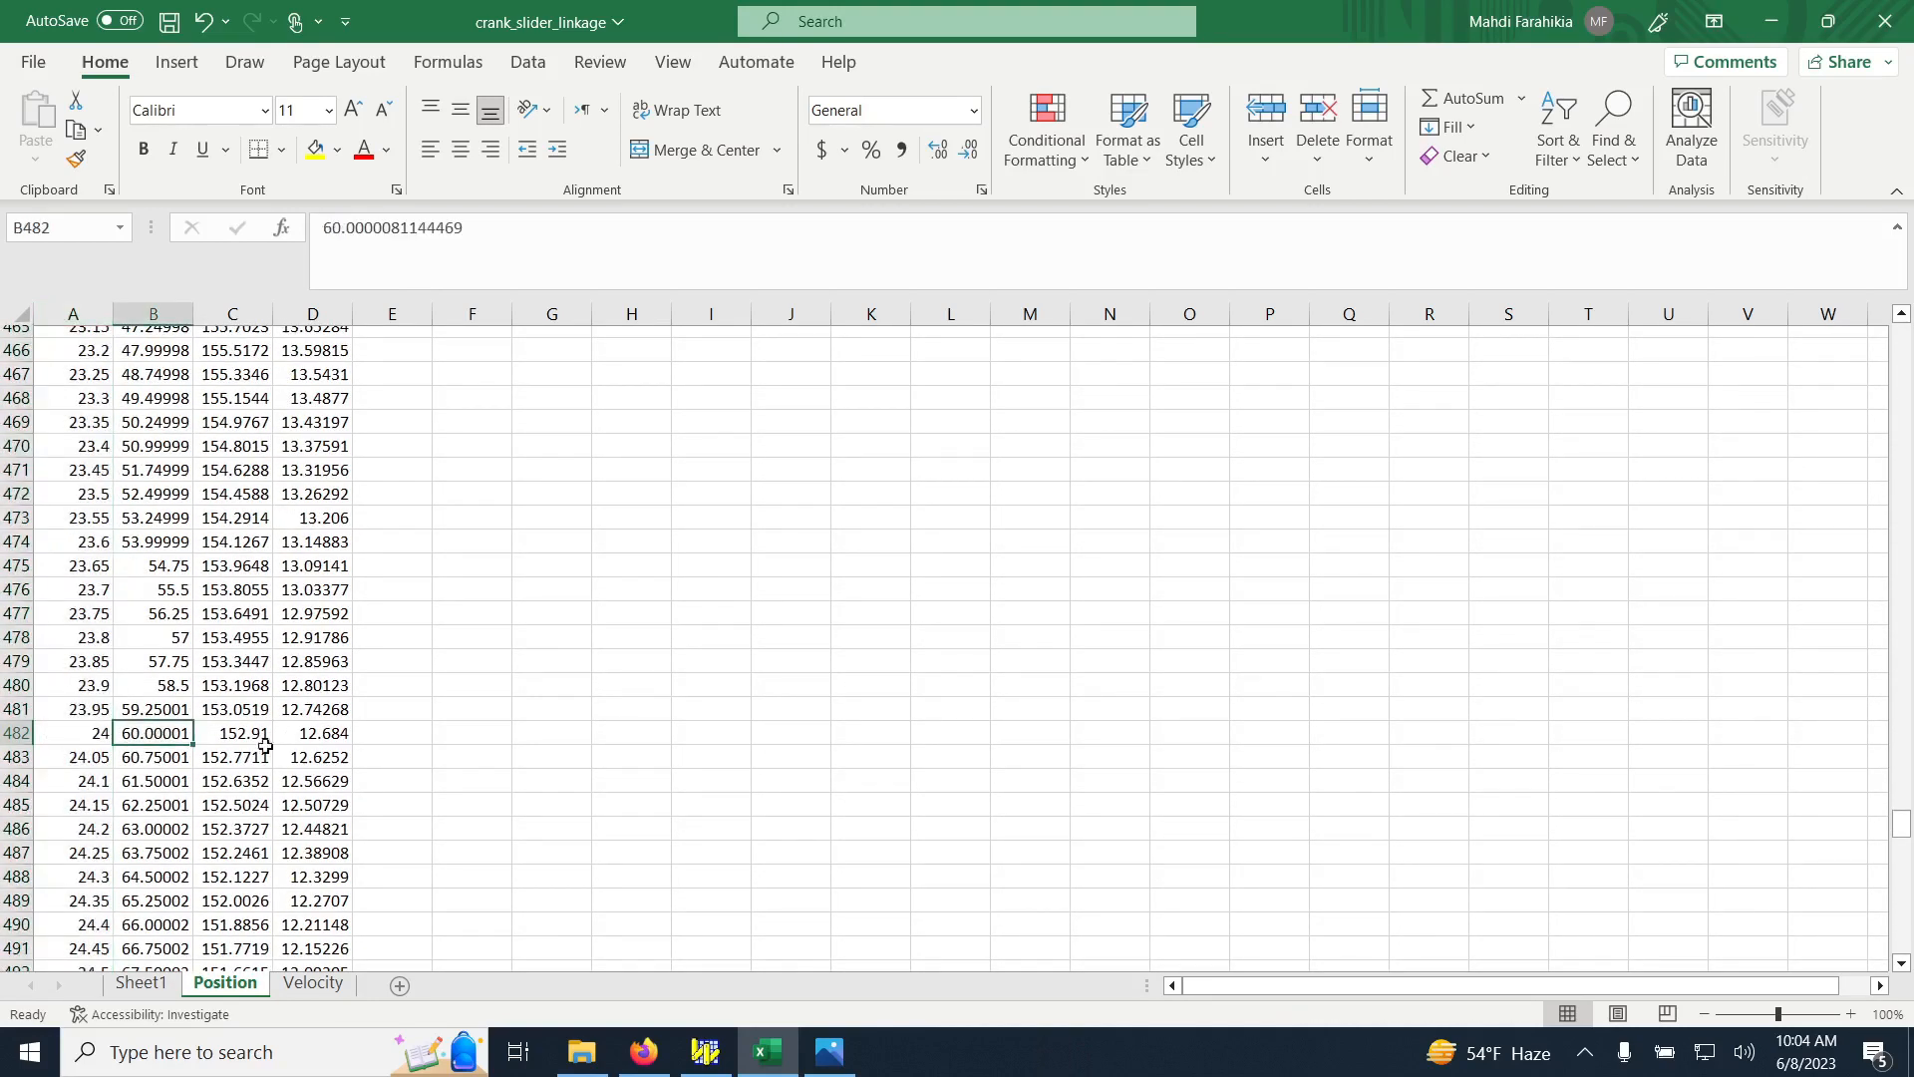
left_click(17, 735)
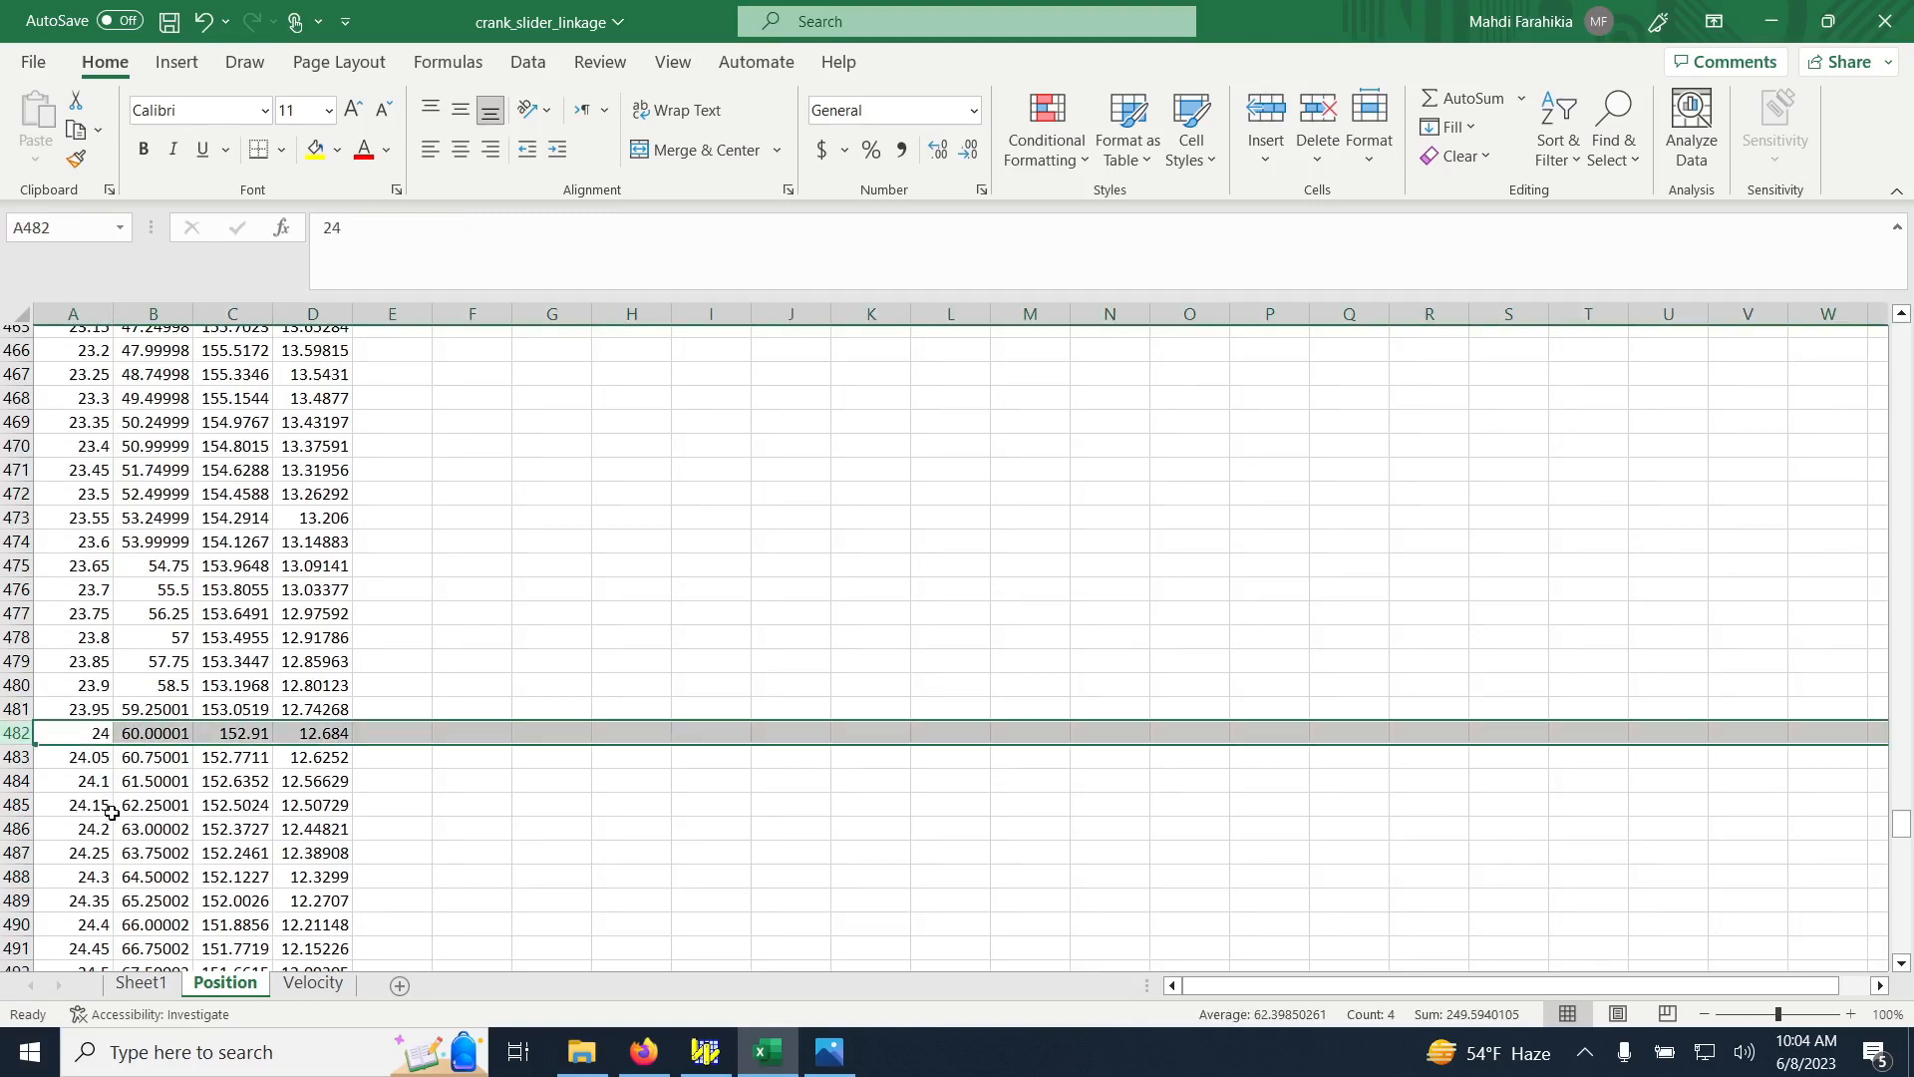
Copy the omega 2, omega 3 and d_dot values at time 24, cells B482 to D482 of the Velocity sheet
left_click(300, 987)
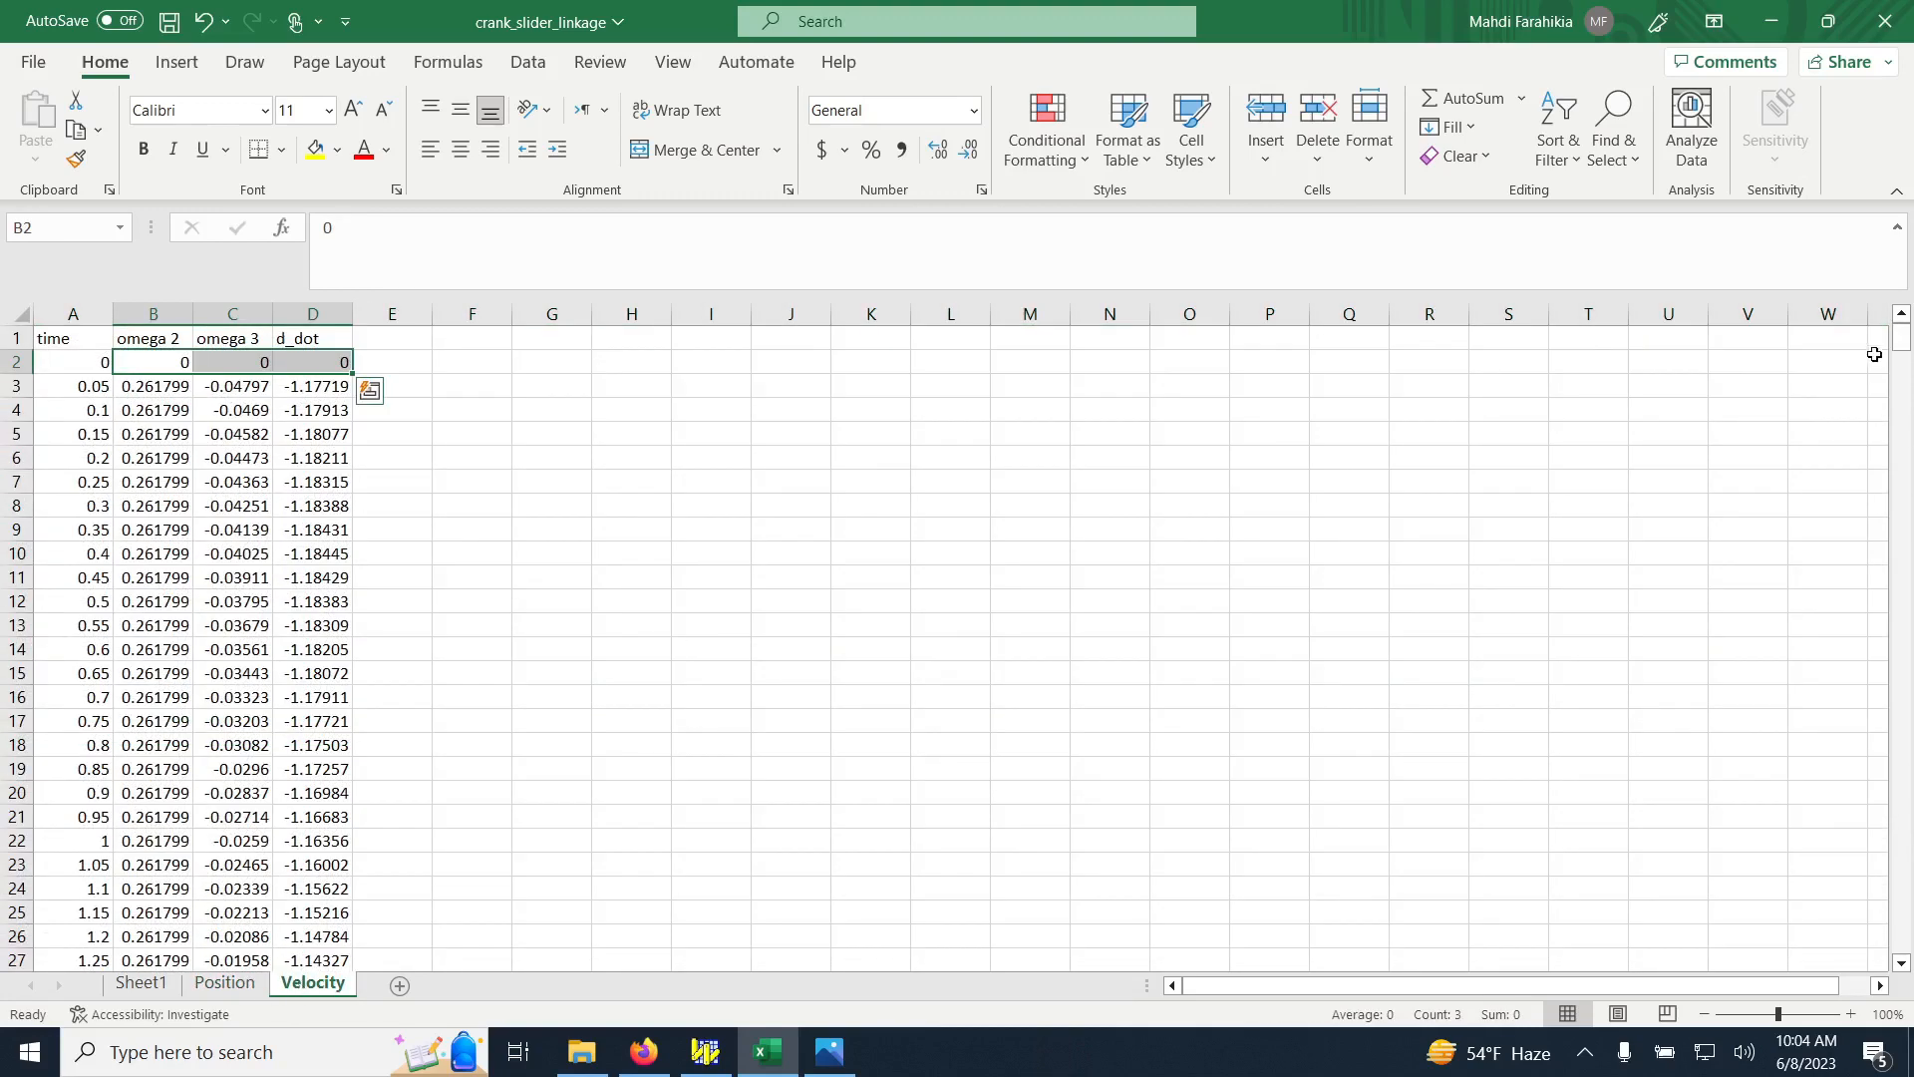
left_click_drag(1901, 342, 1901, 573)
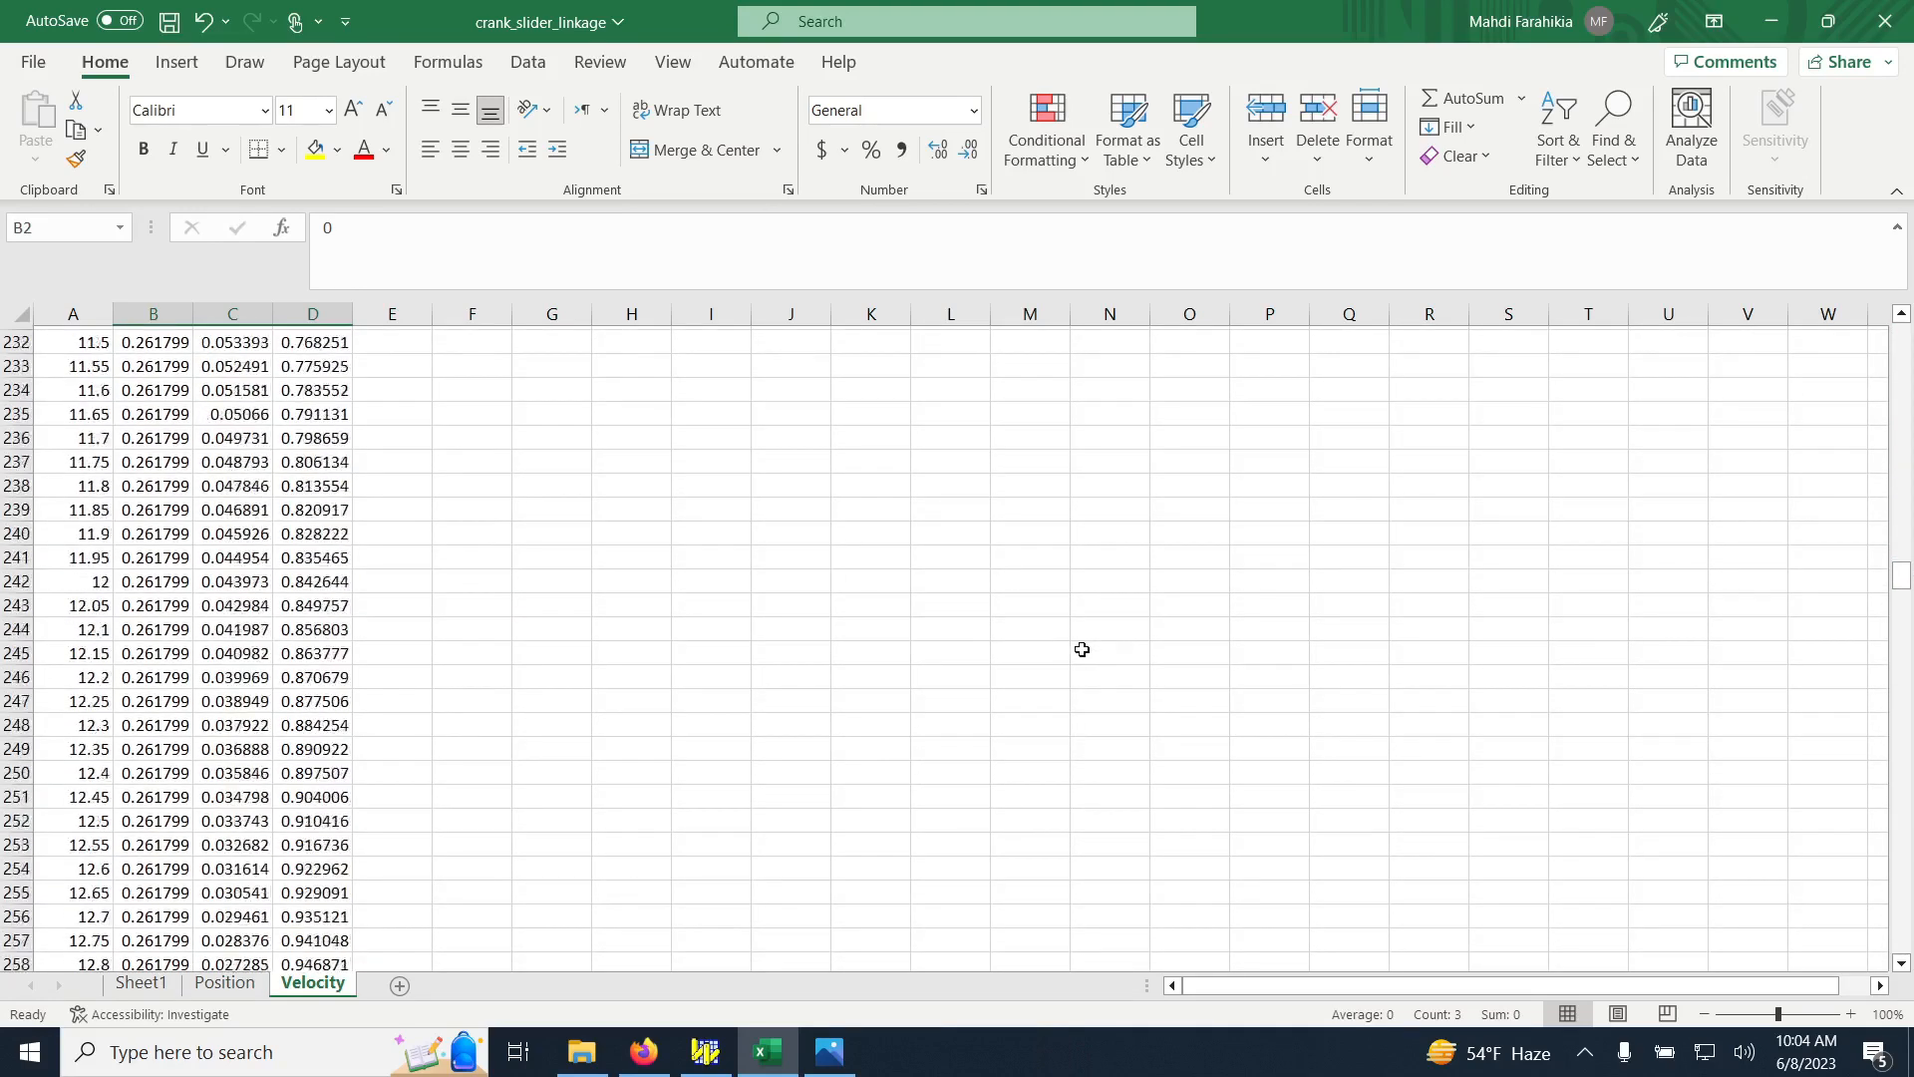
scroll(1086, 643, "down", 18)
left_click(224, 983)
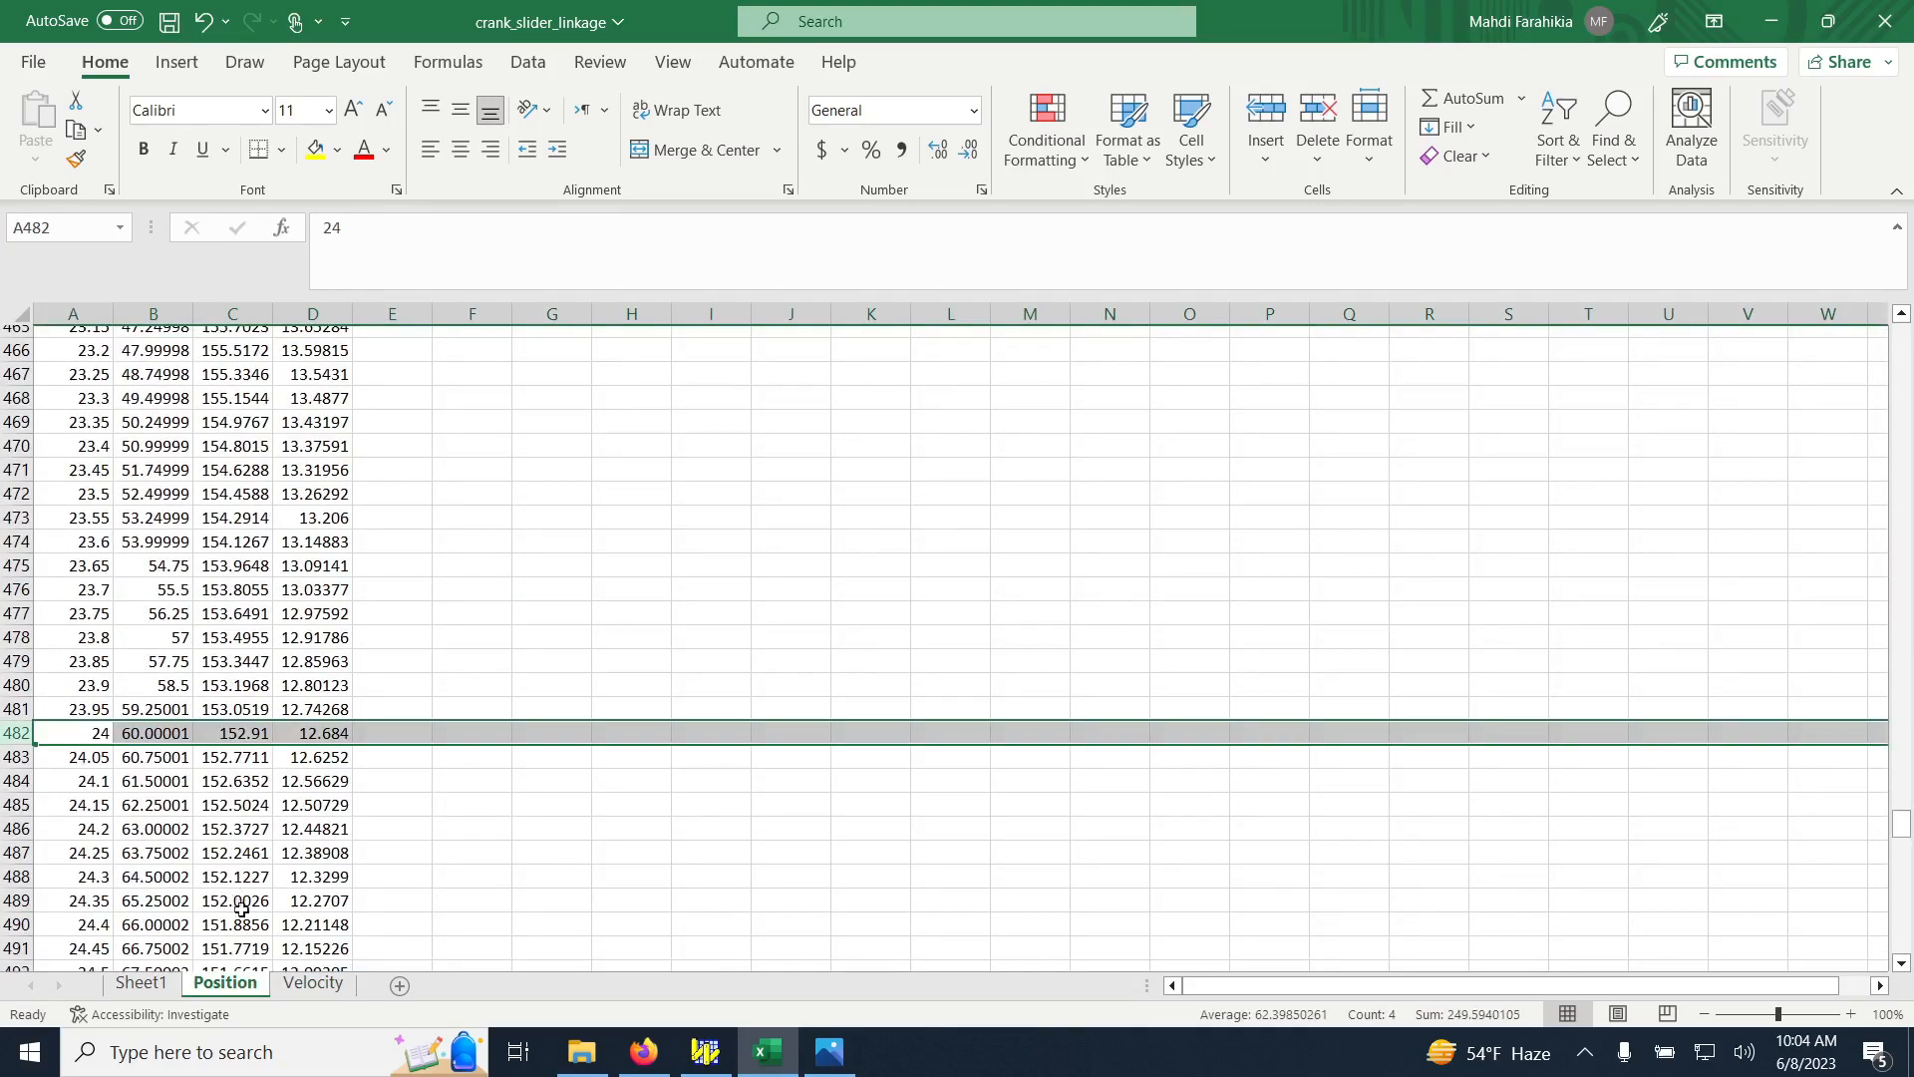
left_click(312, 983)
left_click_drag(1897, 628, 1895, 820)
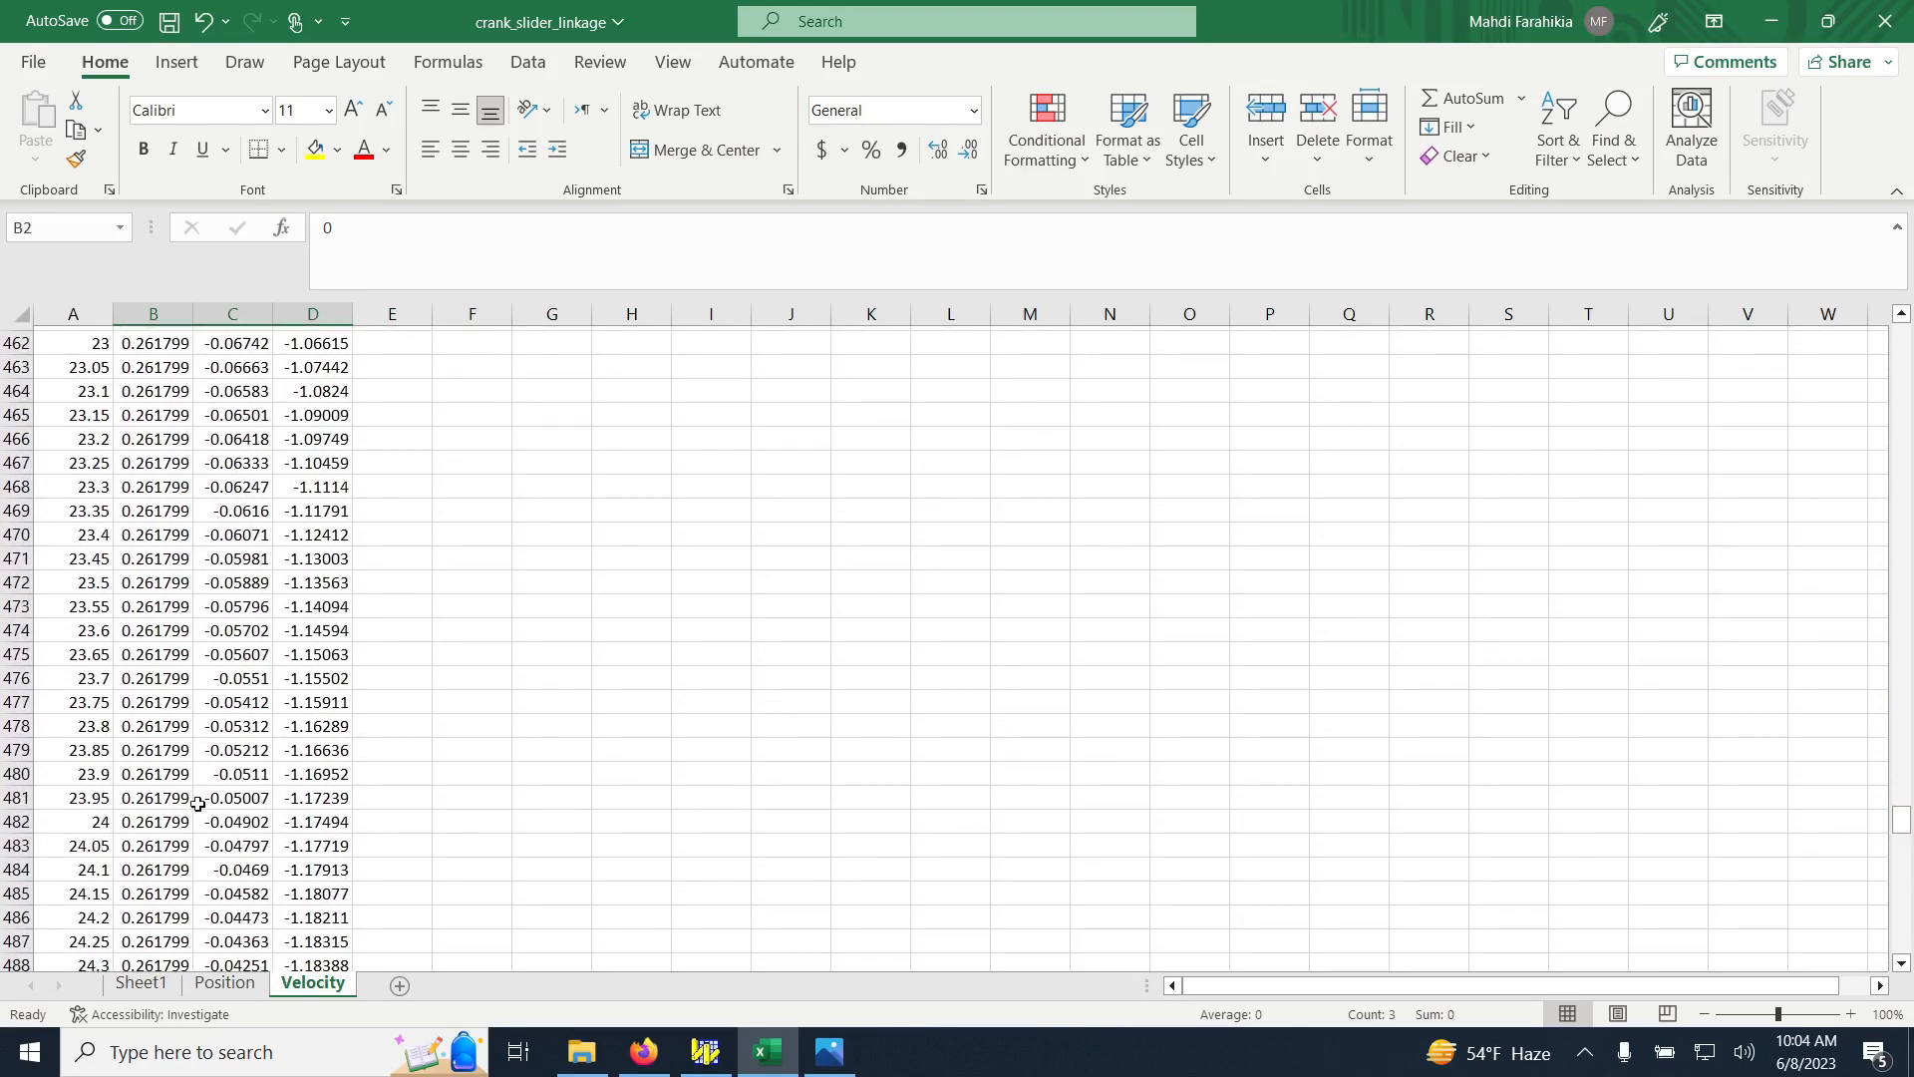
left_click_drag(146, 829, 309, 826)
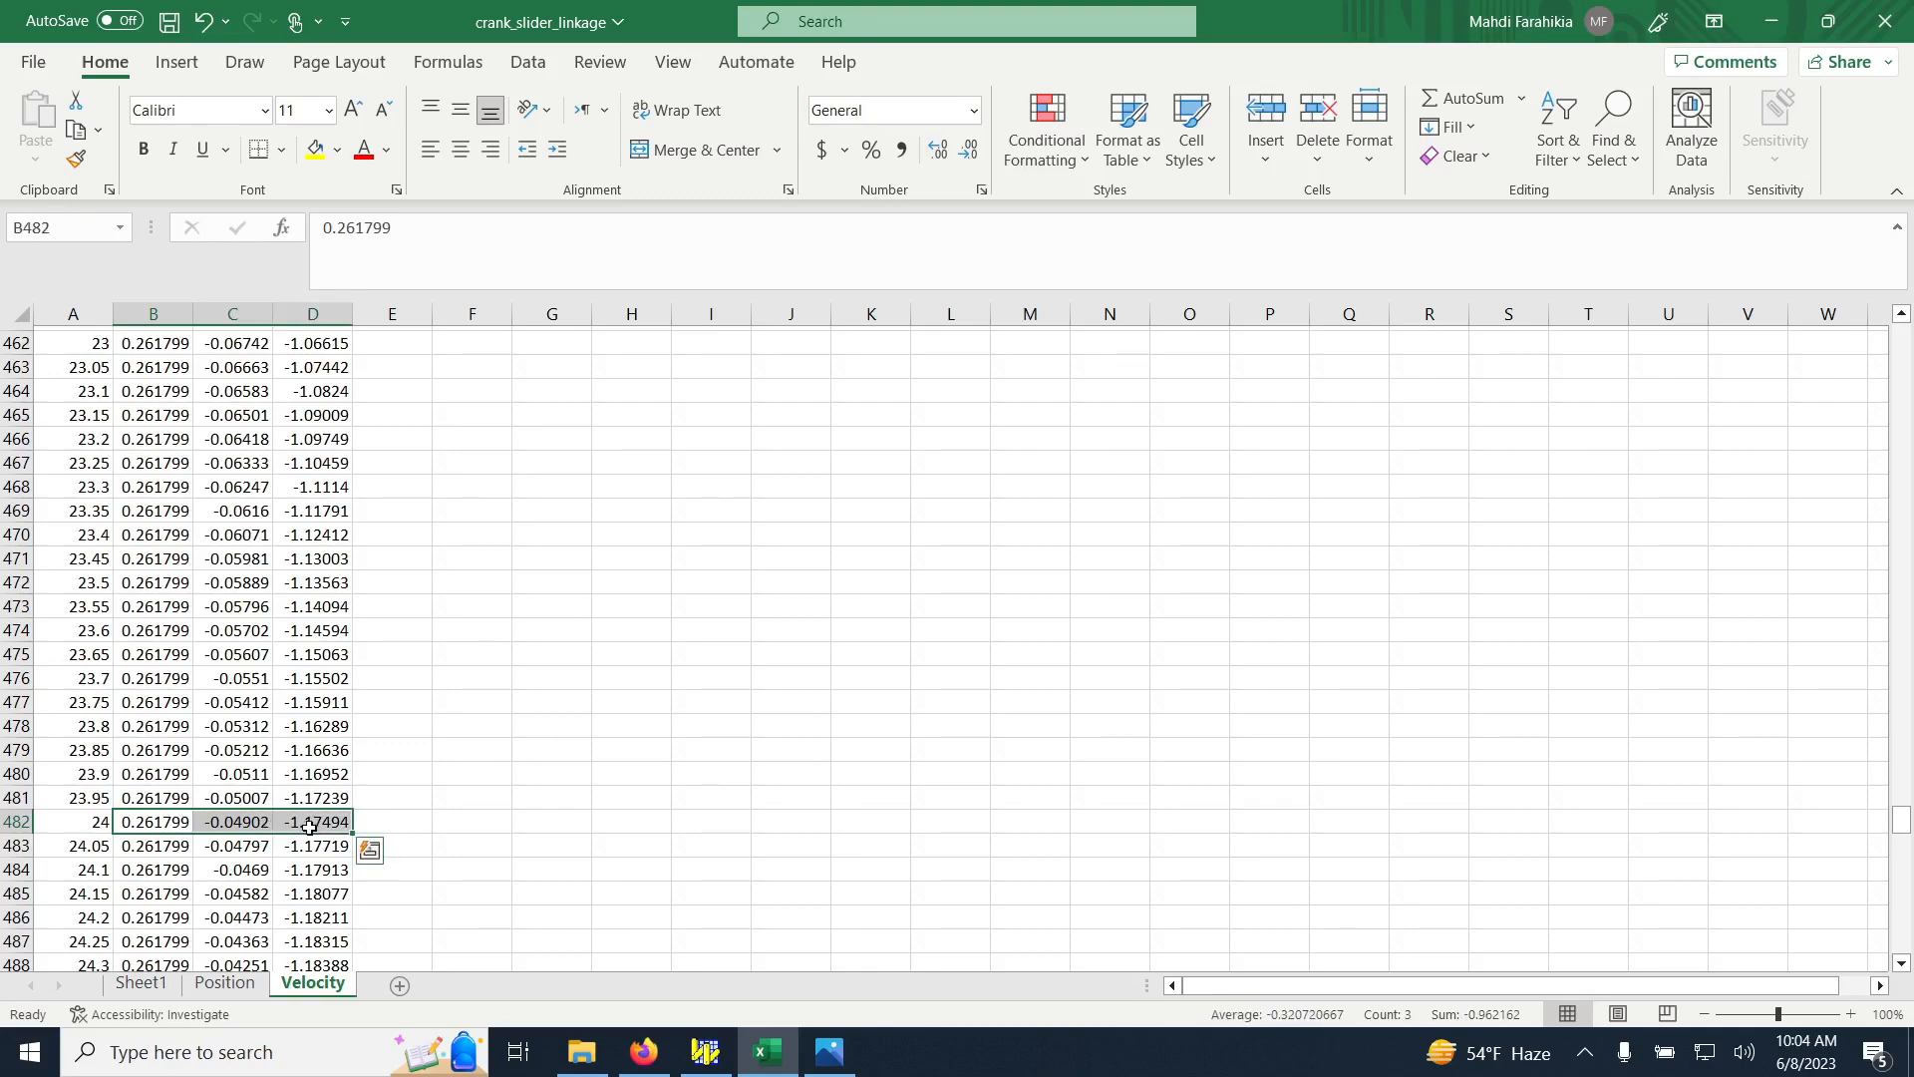
key("ctrl+c")
key("ctrl+q")
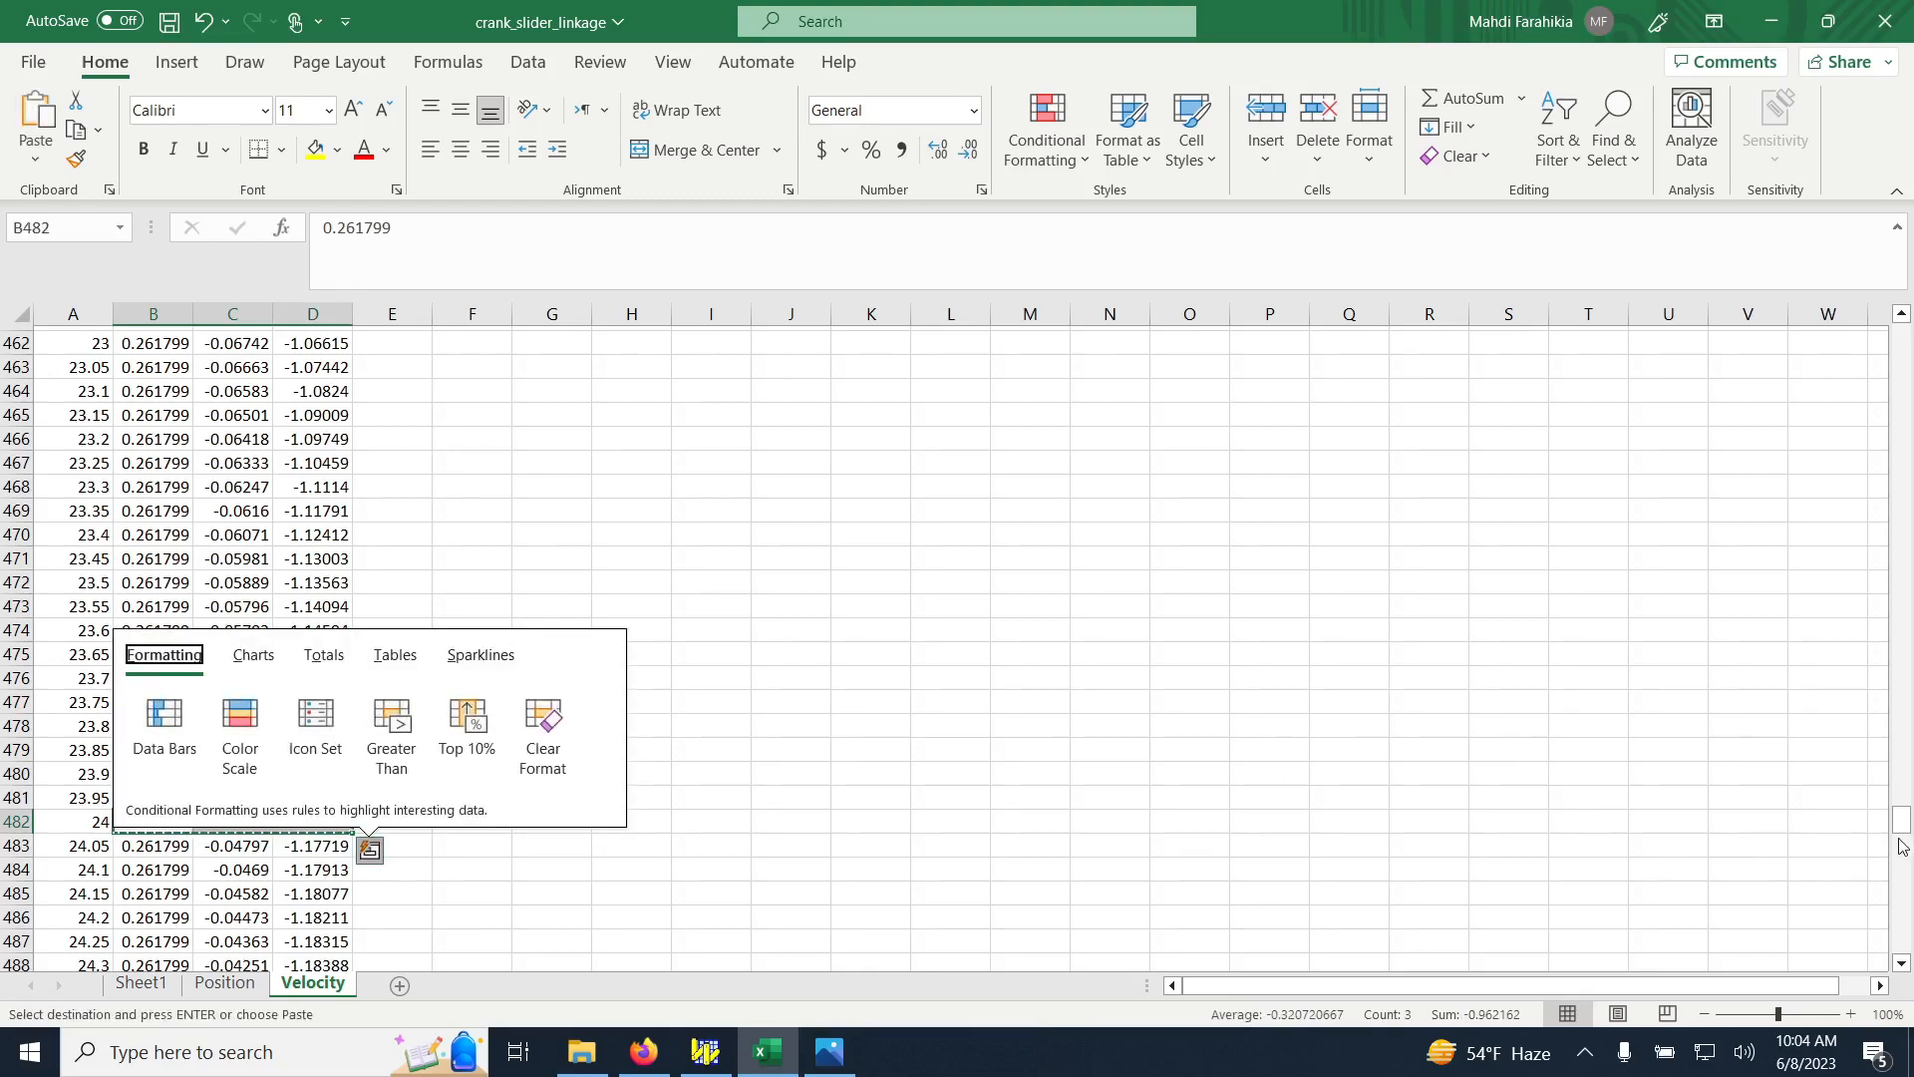
Paste the copied velocity values over the zeros at time 0, in cells B2 to D2
left_click_drag(1902, 845, 1874, 299)
left_click_drag(160, 362, 293, 363)
key("ctrl+v")
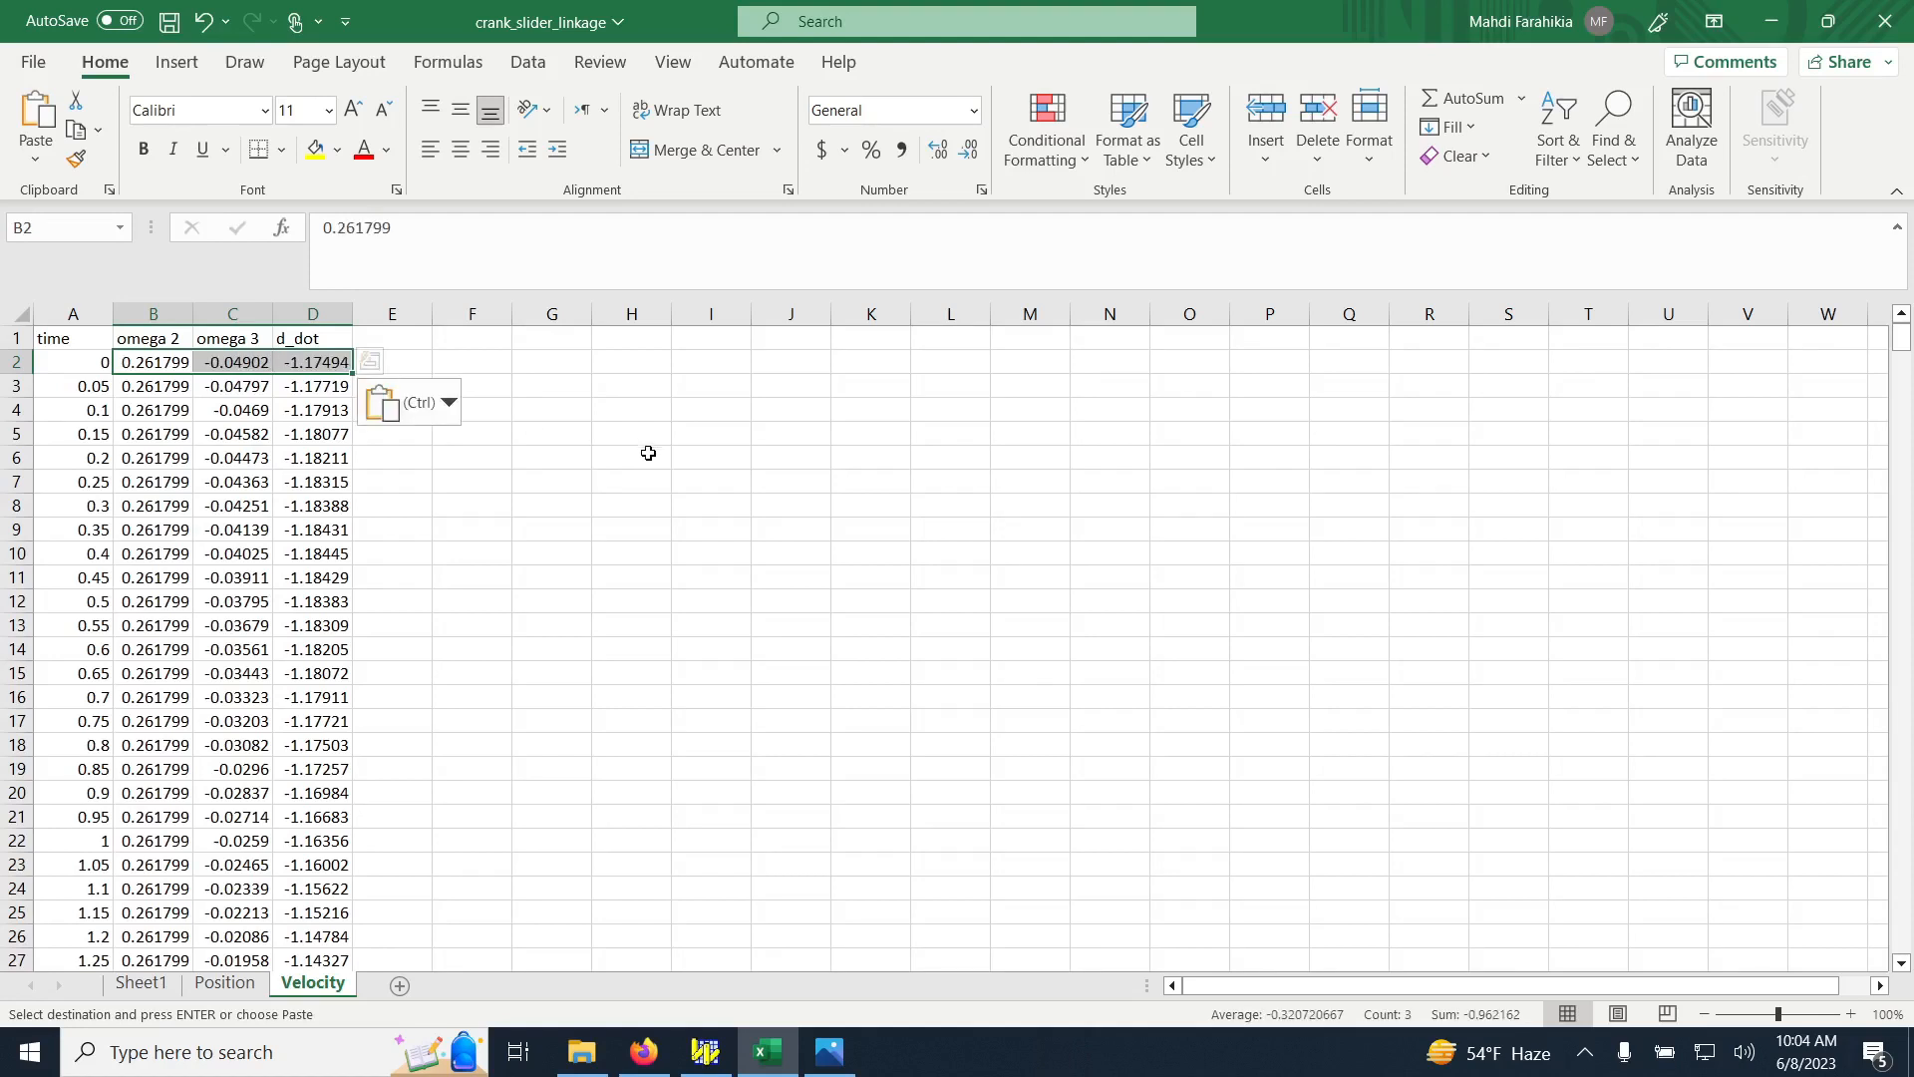
left_click(628, 505)
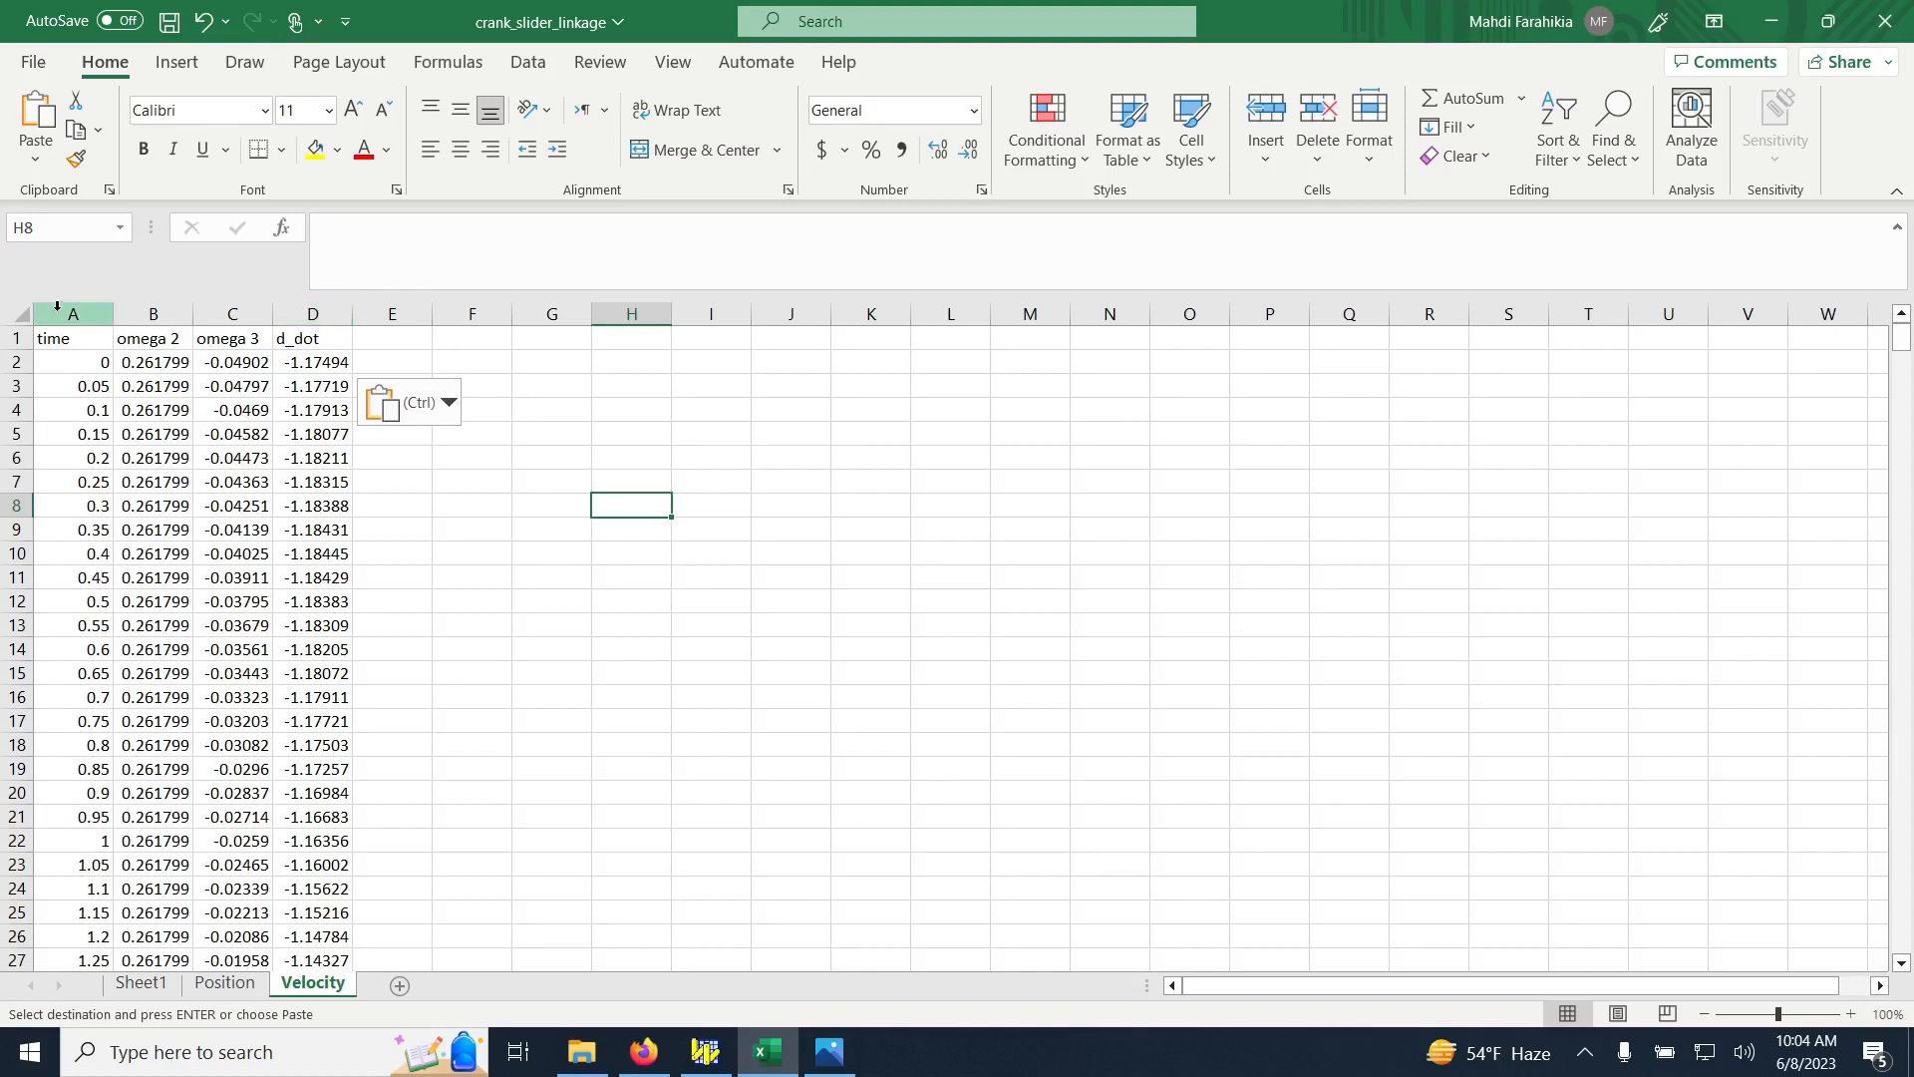
Insert a scatter chart with smooth lines from the time, omega 2 and omega 3 data in A1 to C602
left_click_drag(66, 339, 212, 349)
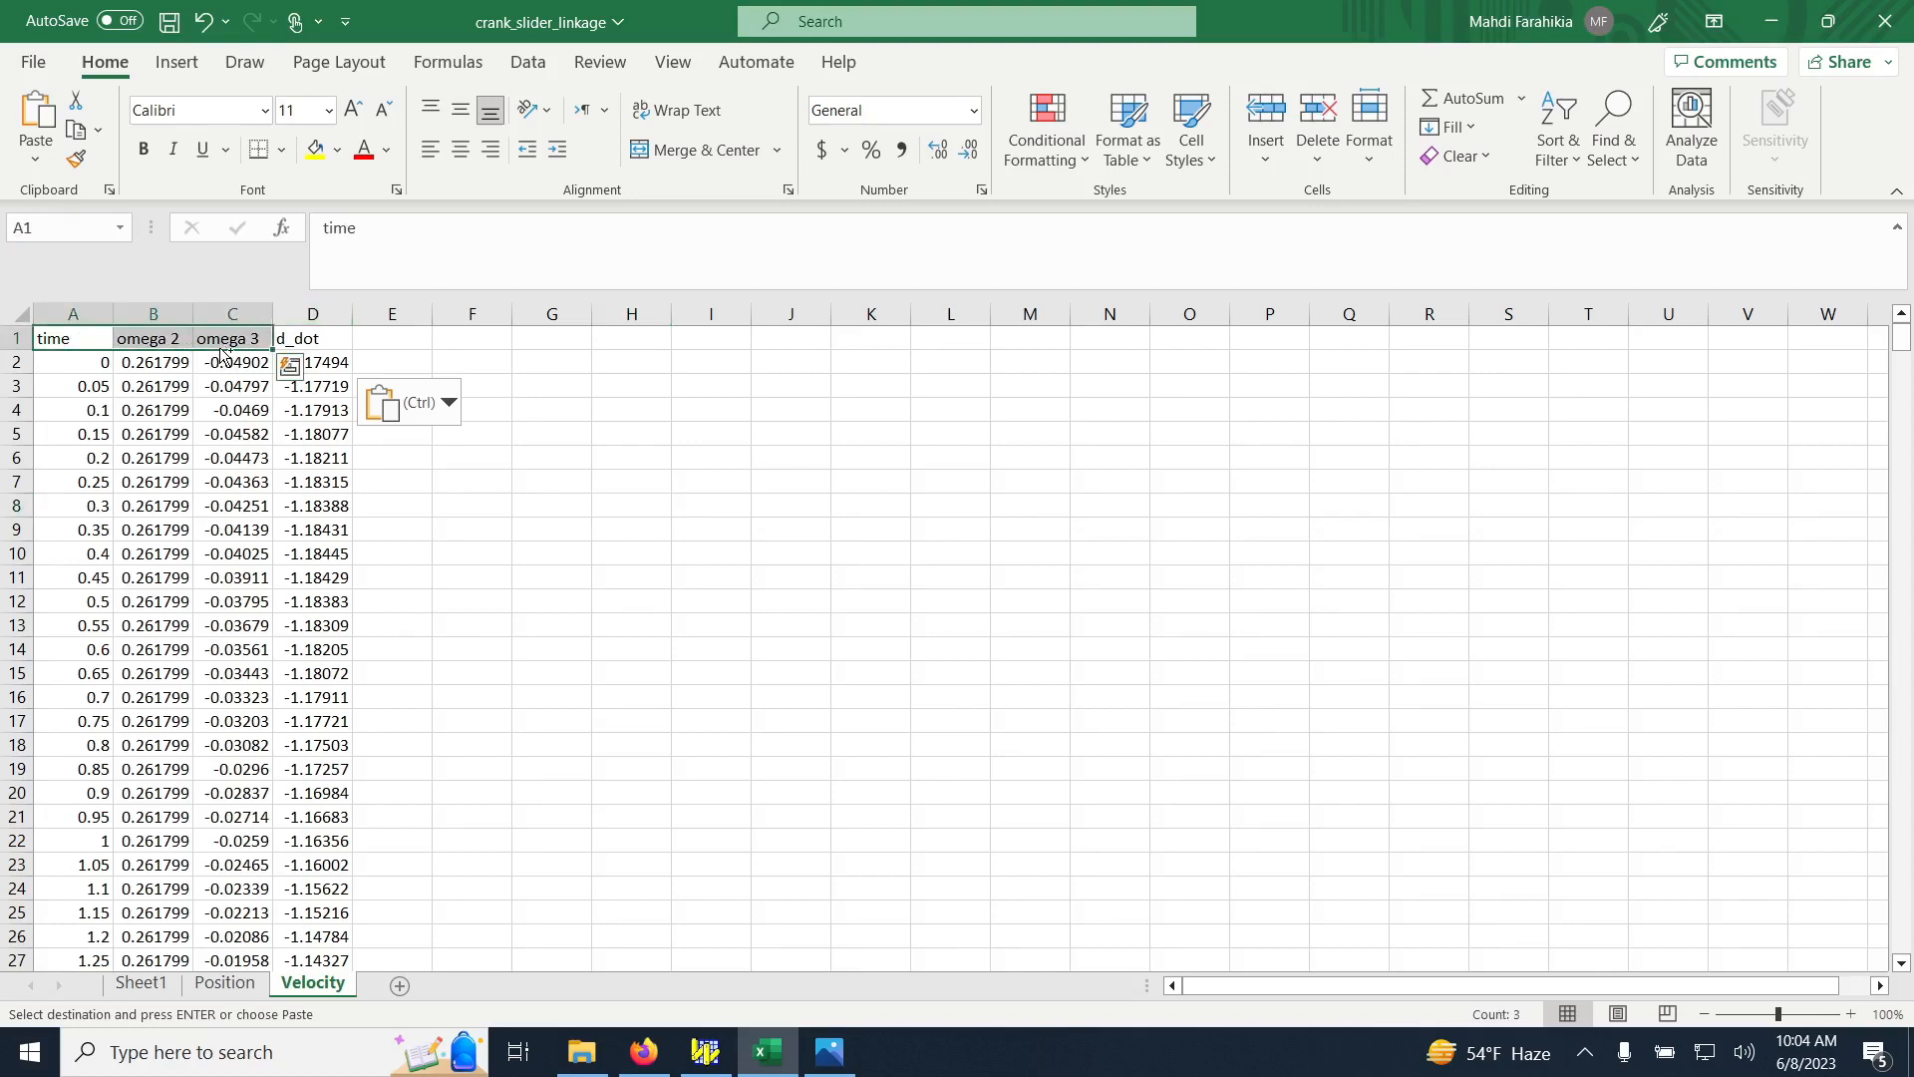
key("ctrl+shift+Down")
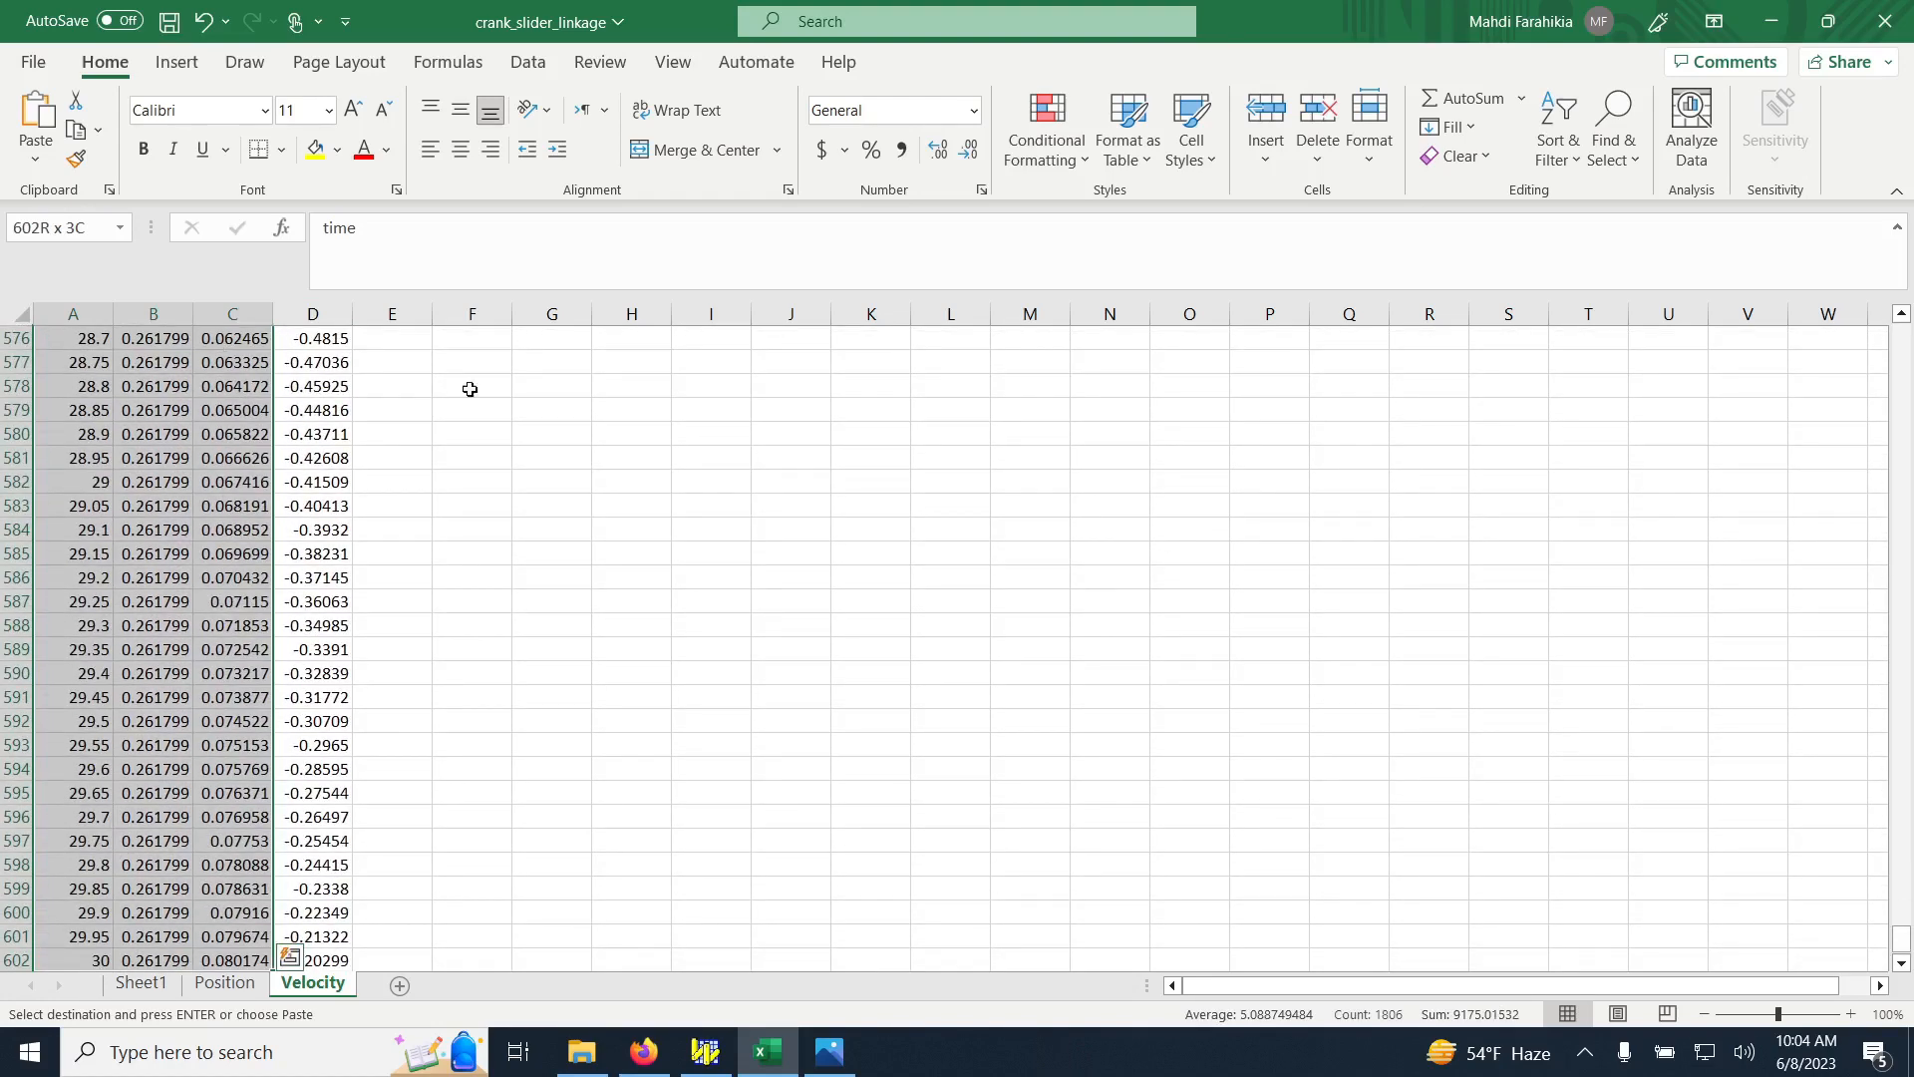
left_click_drag(1901, 938, 1734, 325)
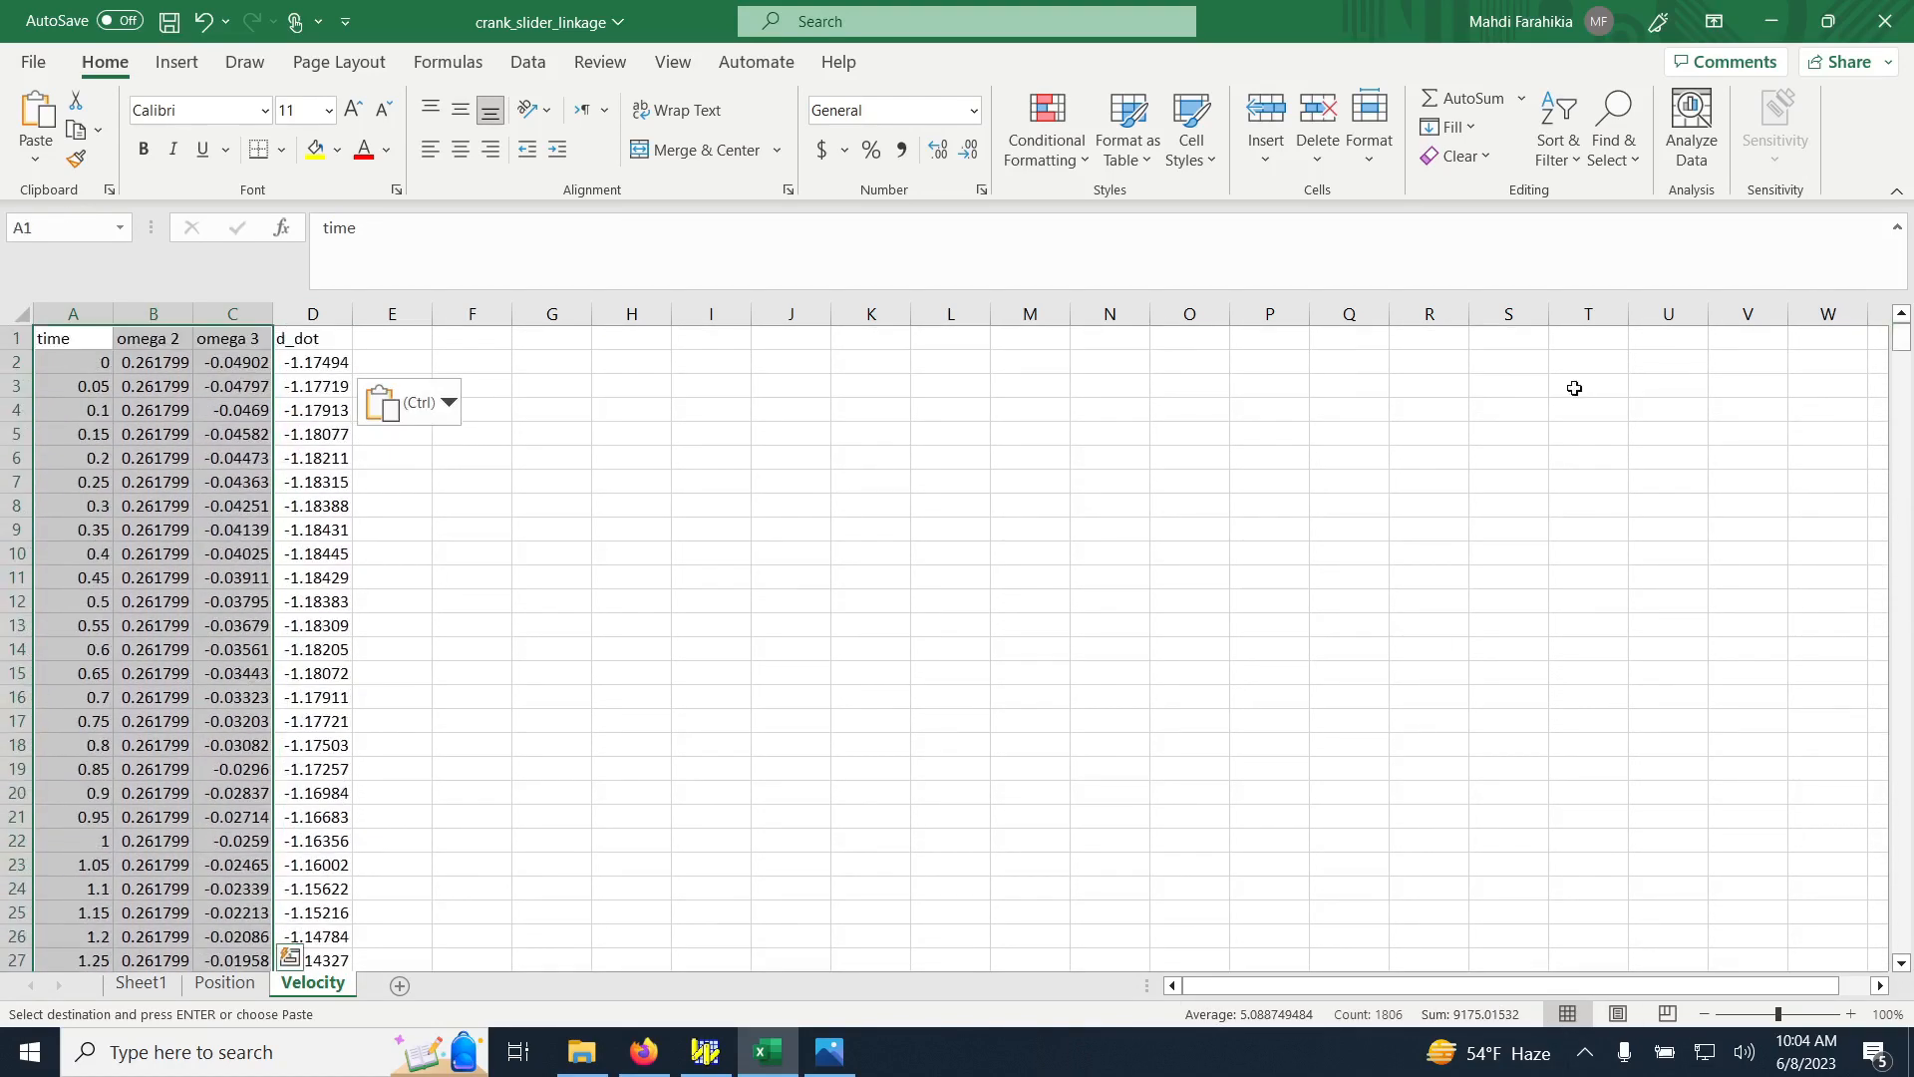
left_click(176, 62)
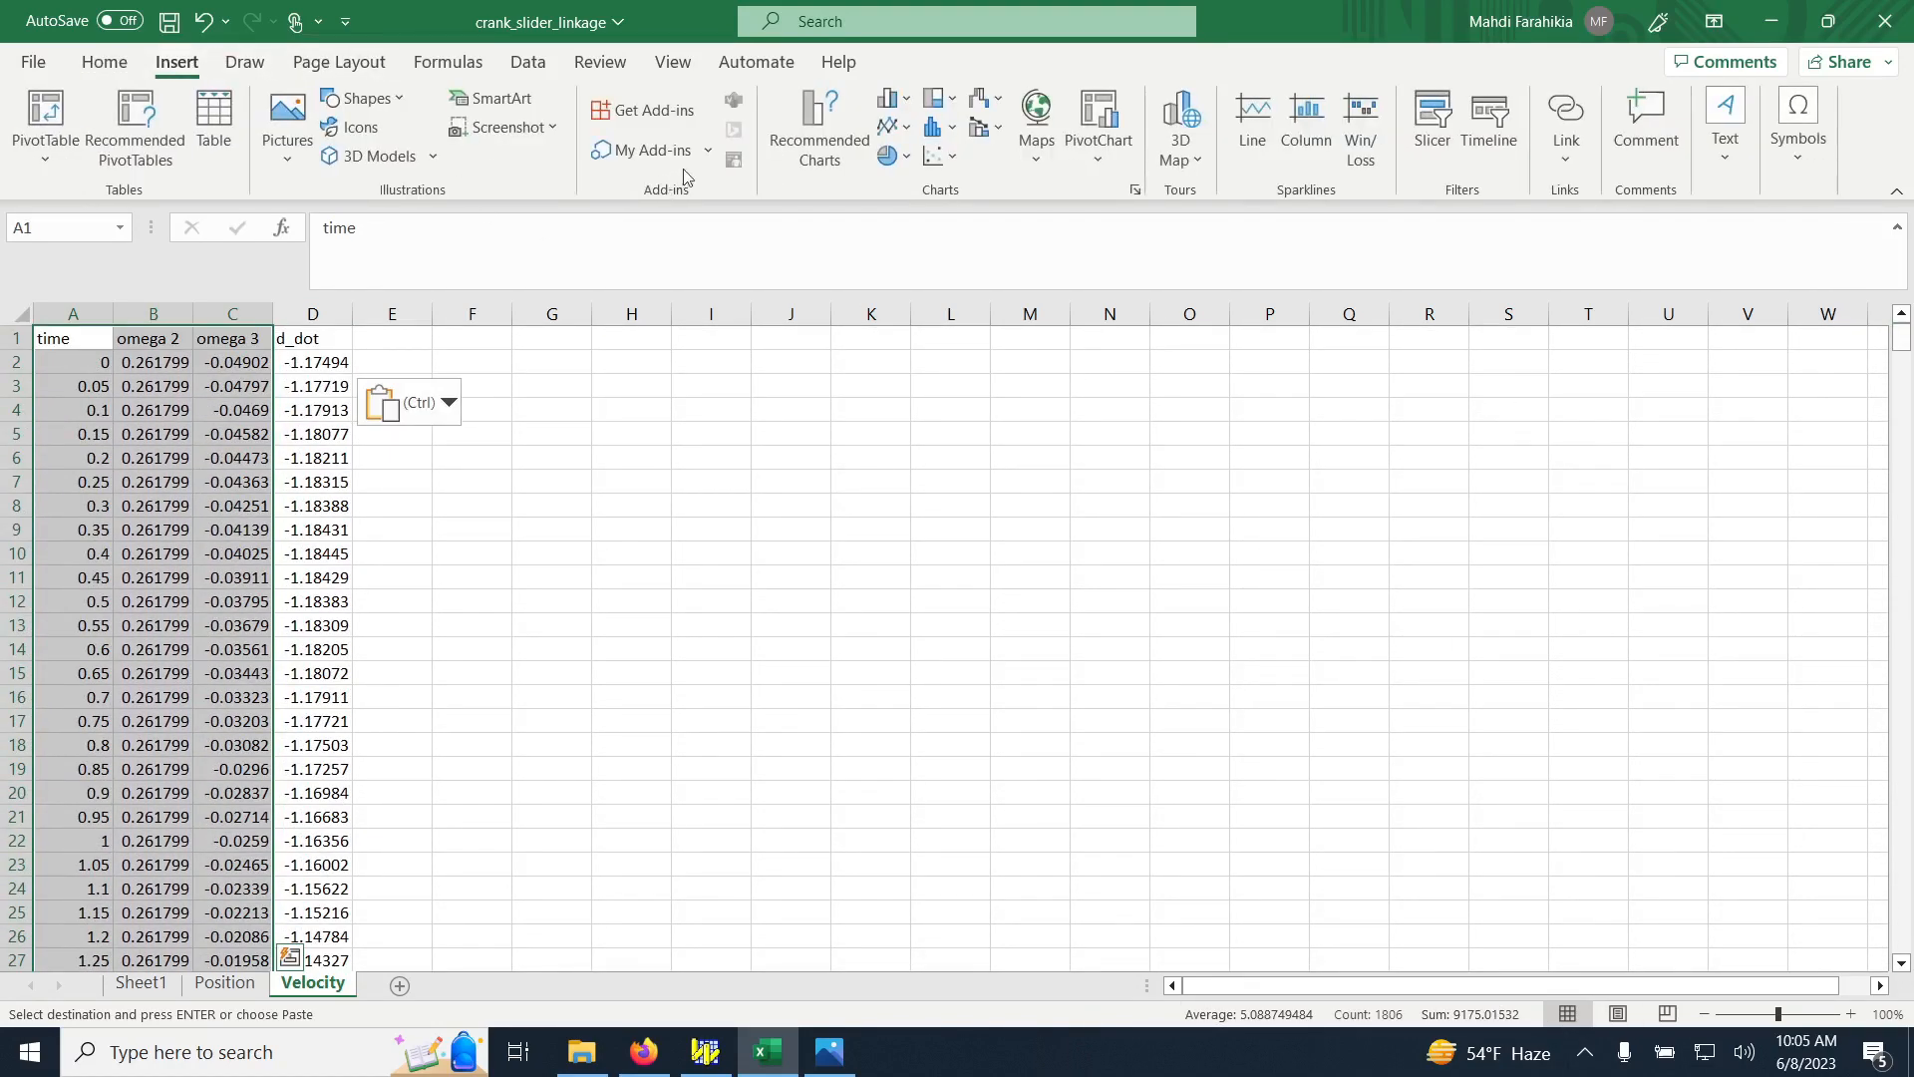
left_click(939, 156)
left_click(1089, 243)
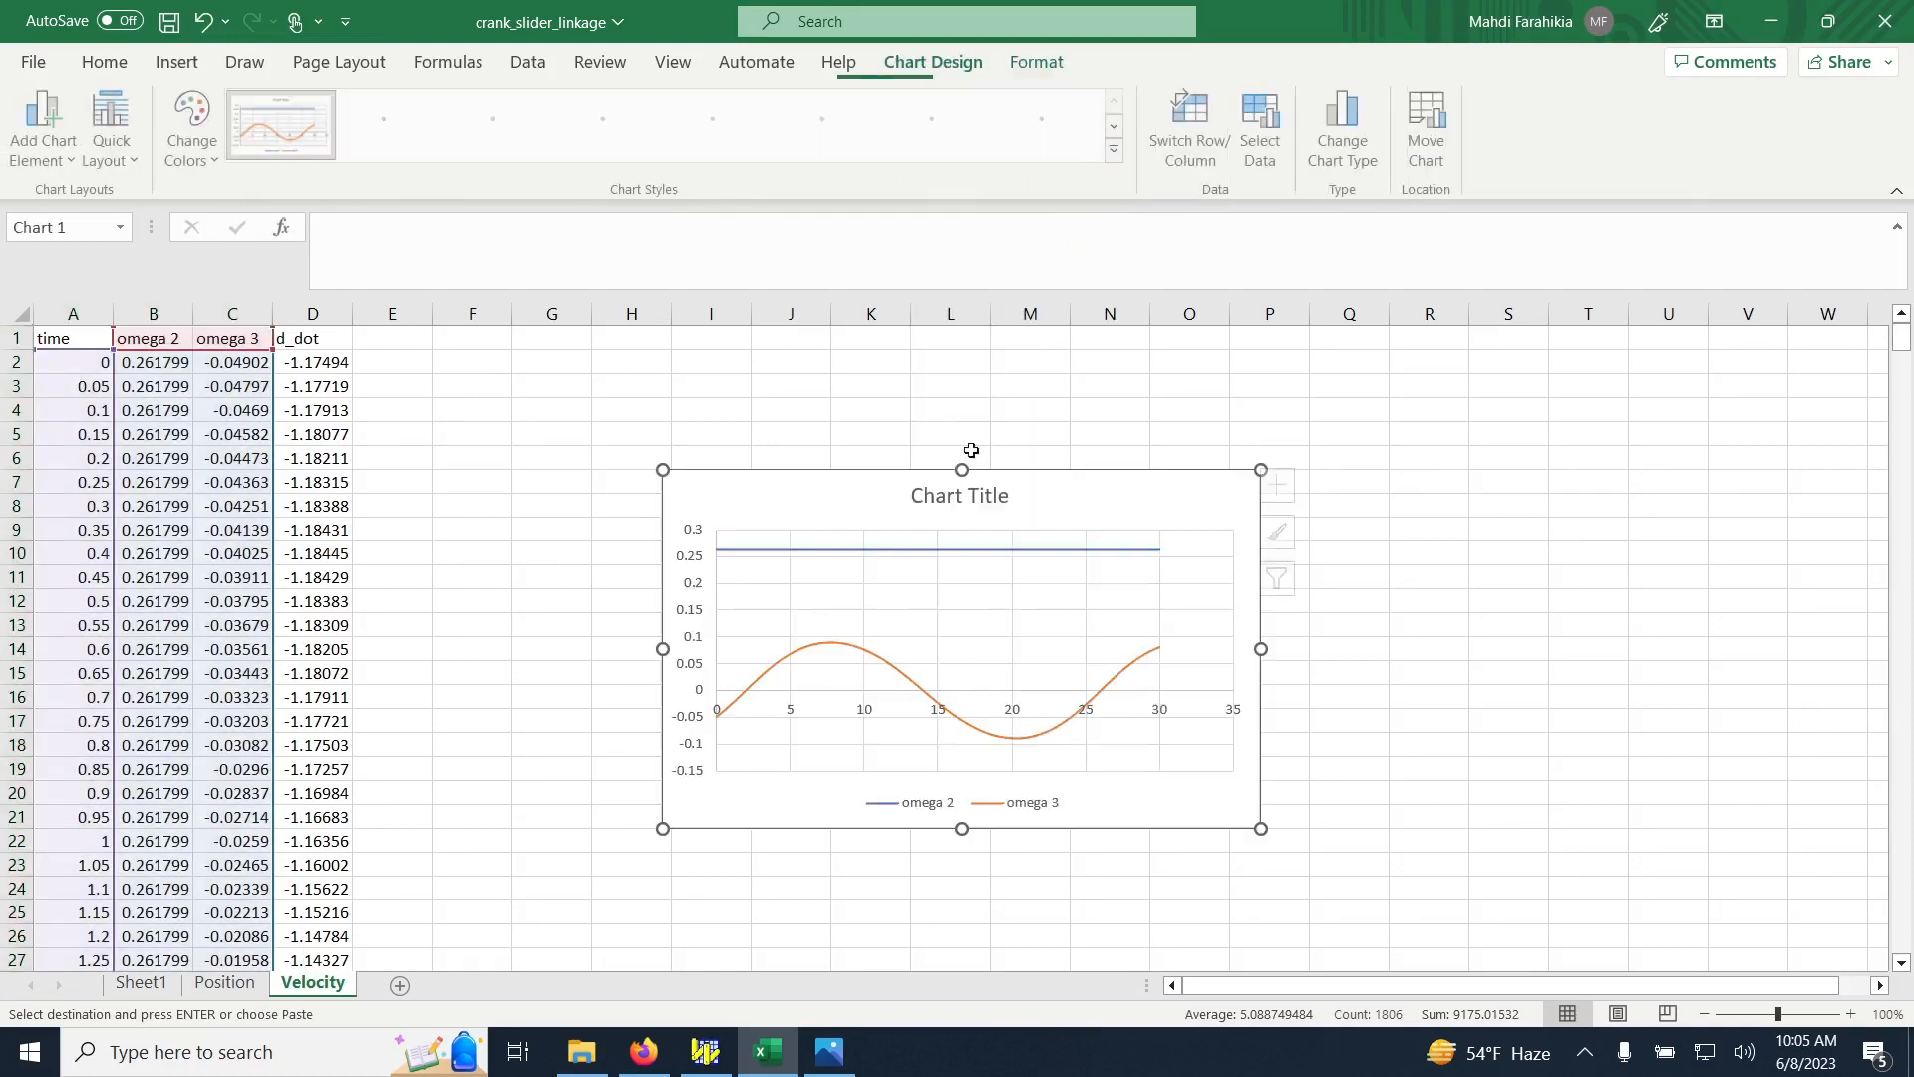
Move the omega chart beside the data at cell F2 and enlarge it to span about columns F to R and rows 2 to 22
left_click_drag(1086, 512, 876, 376)
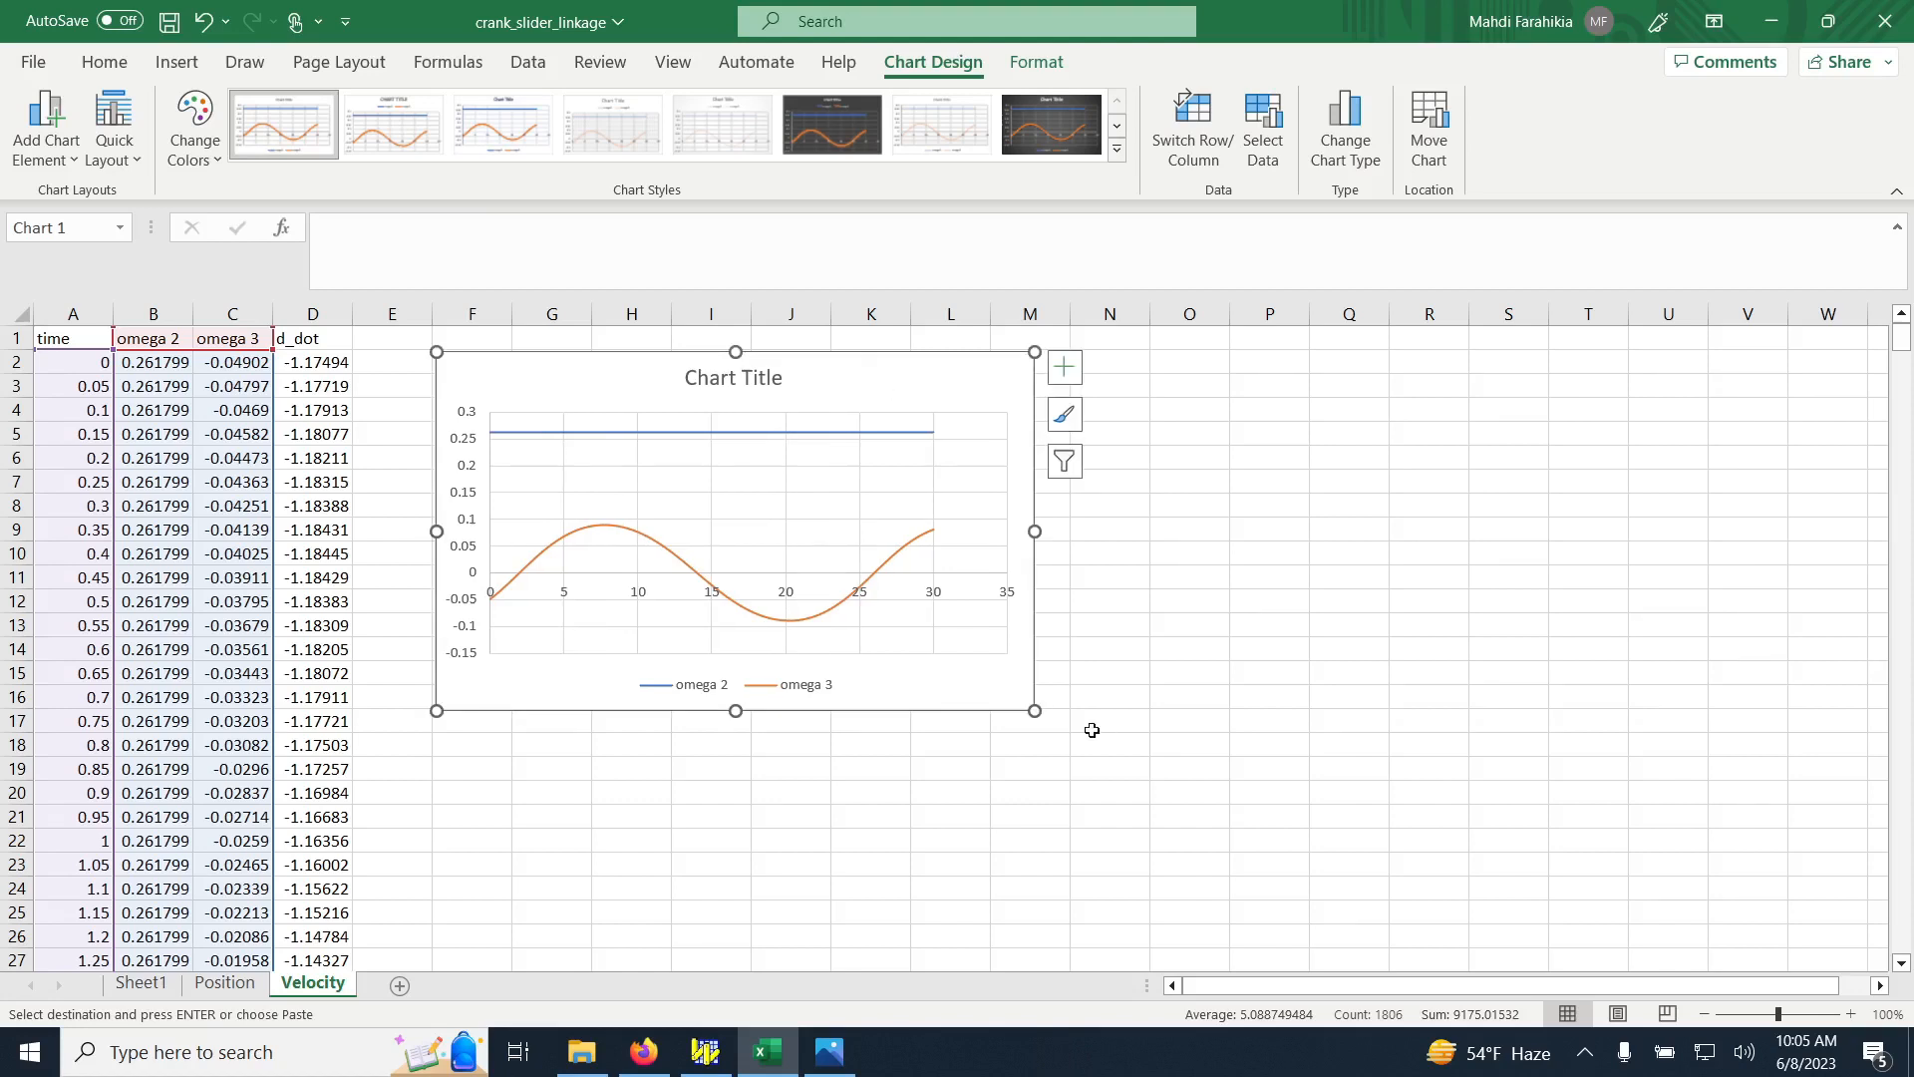
left_click_drag(1037, 713, 1464, 852)
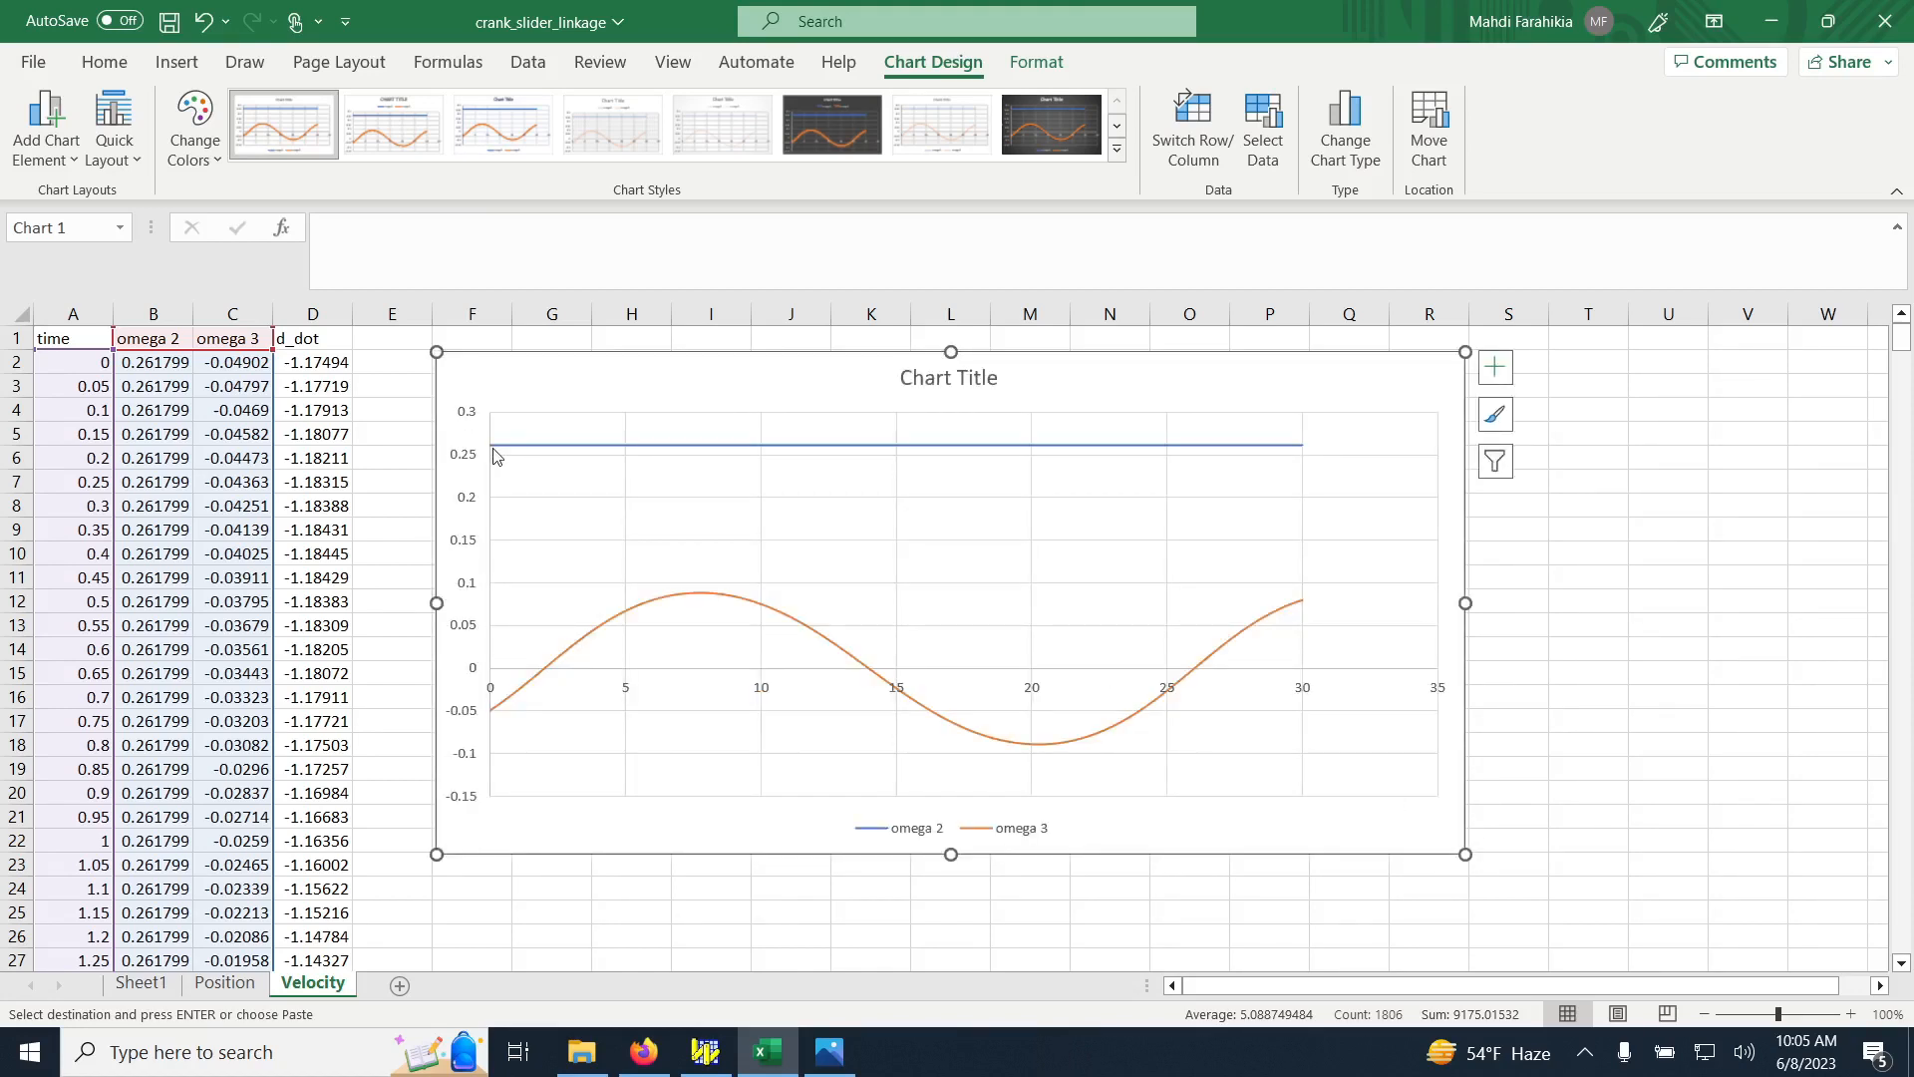
mouse_move(497, 455)
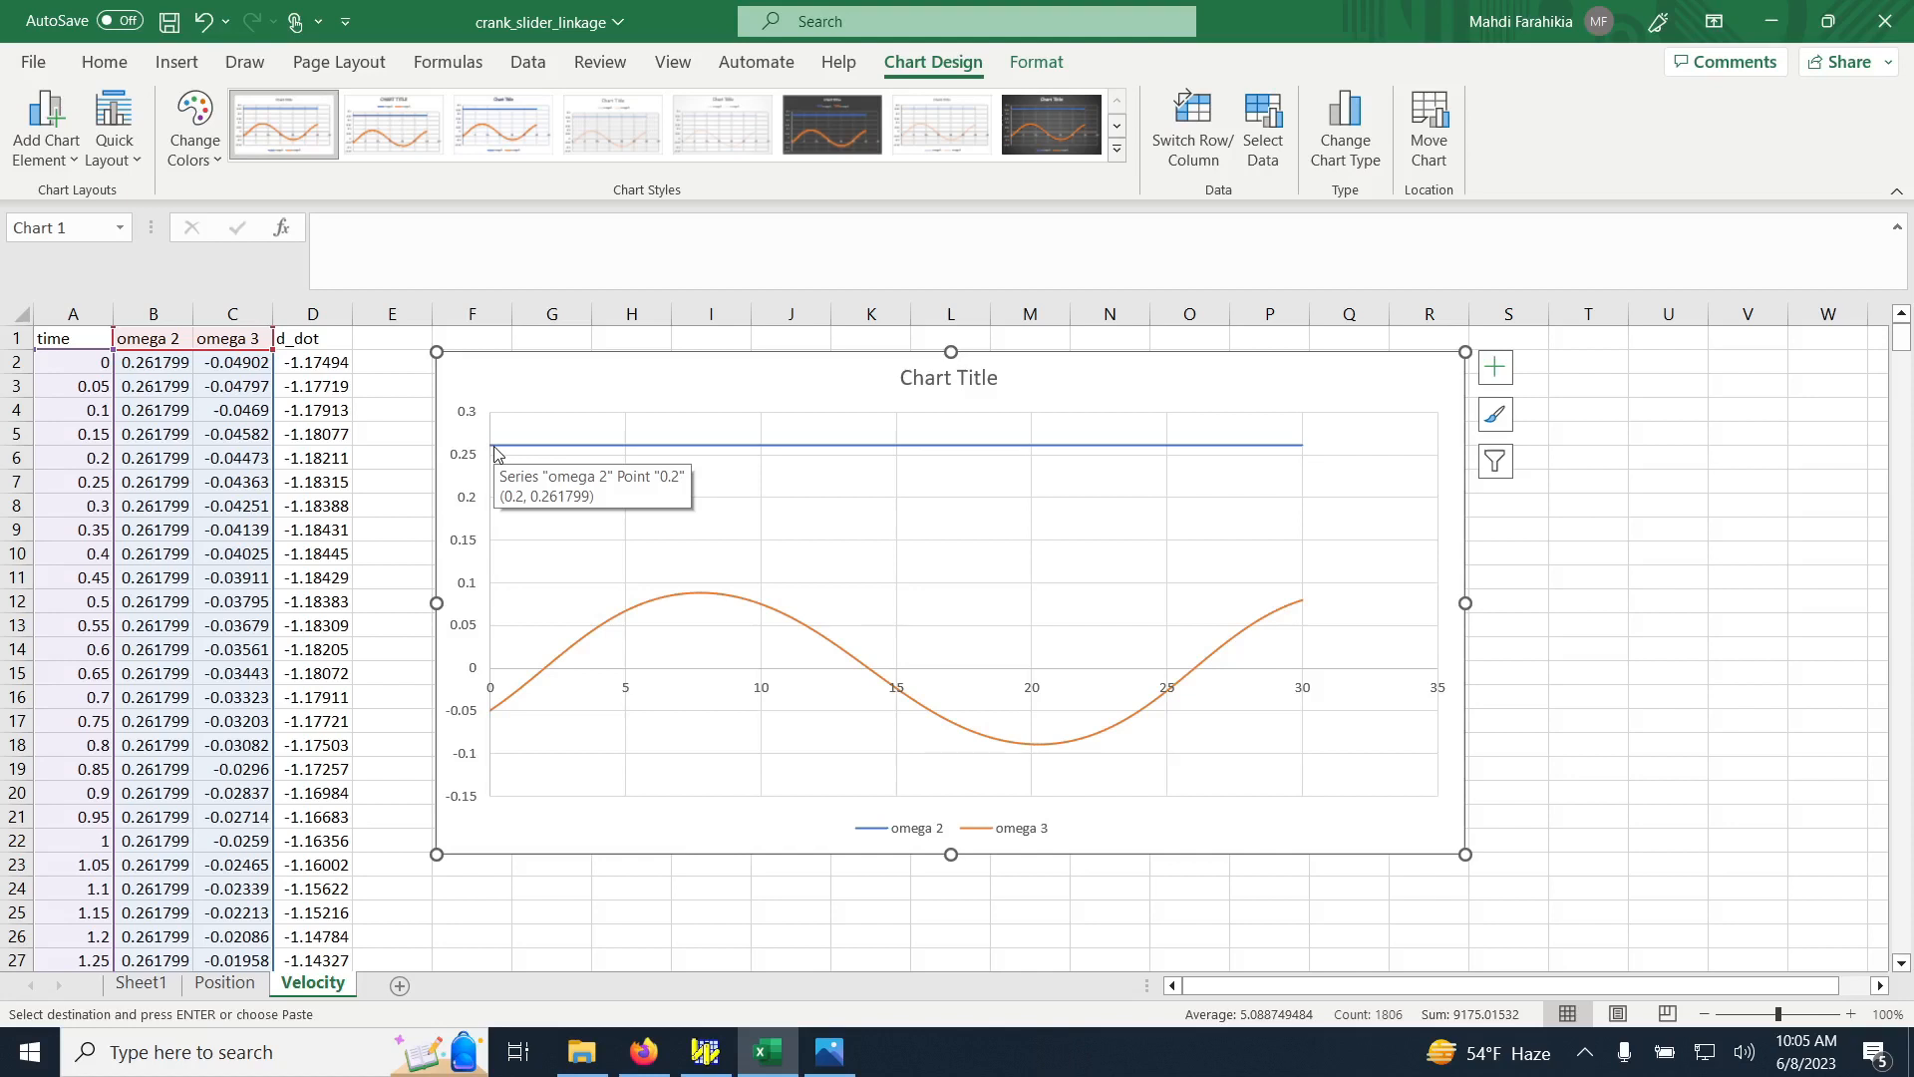
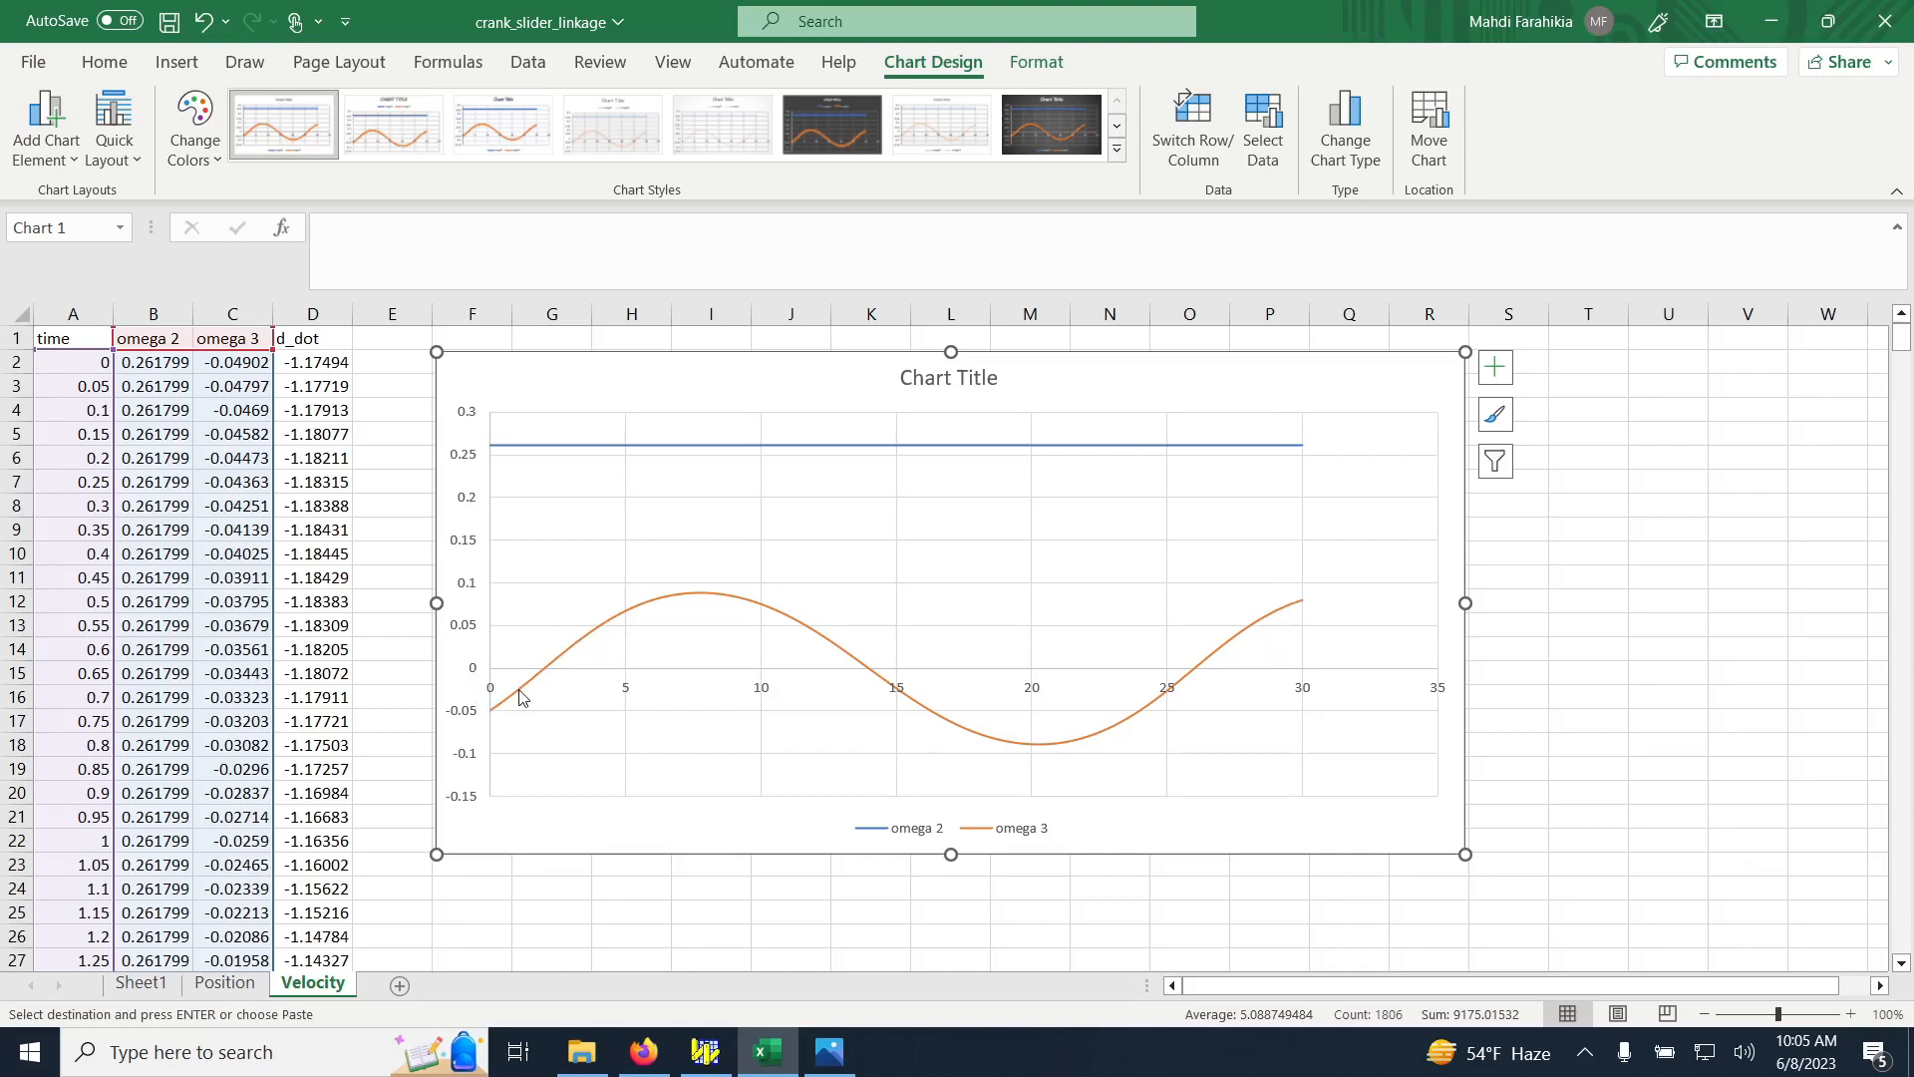
left_click(71, 338)
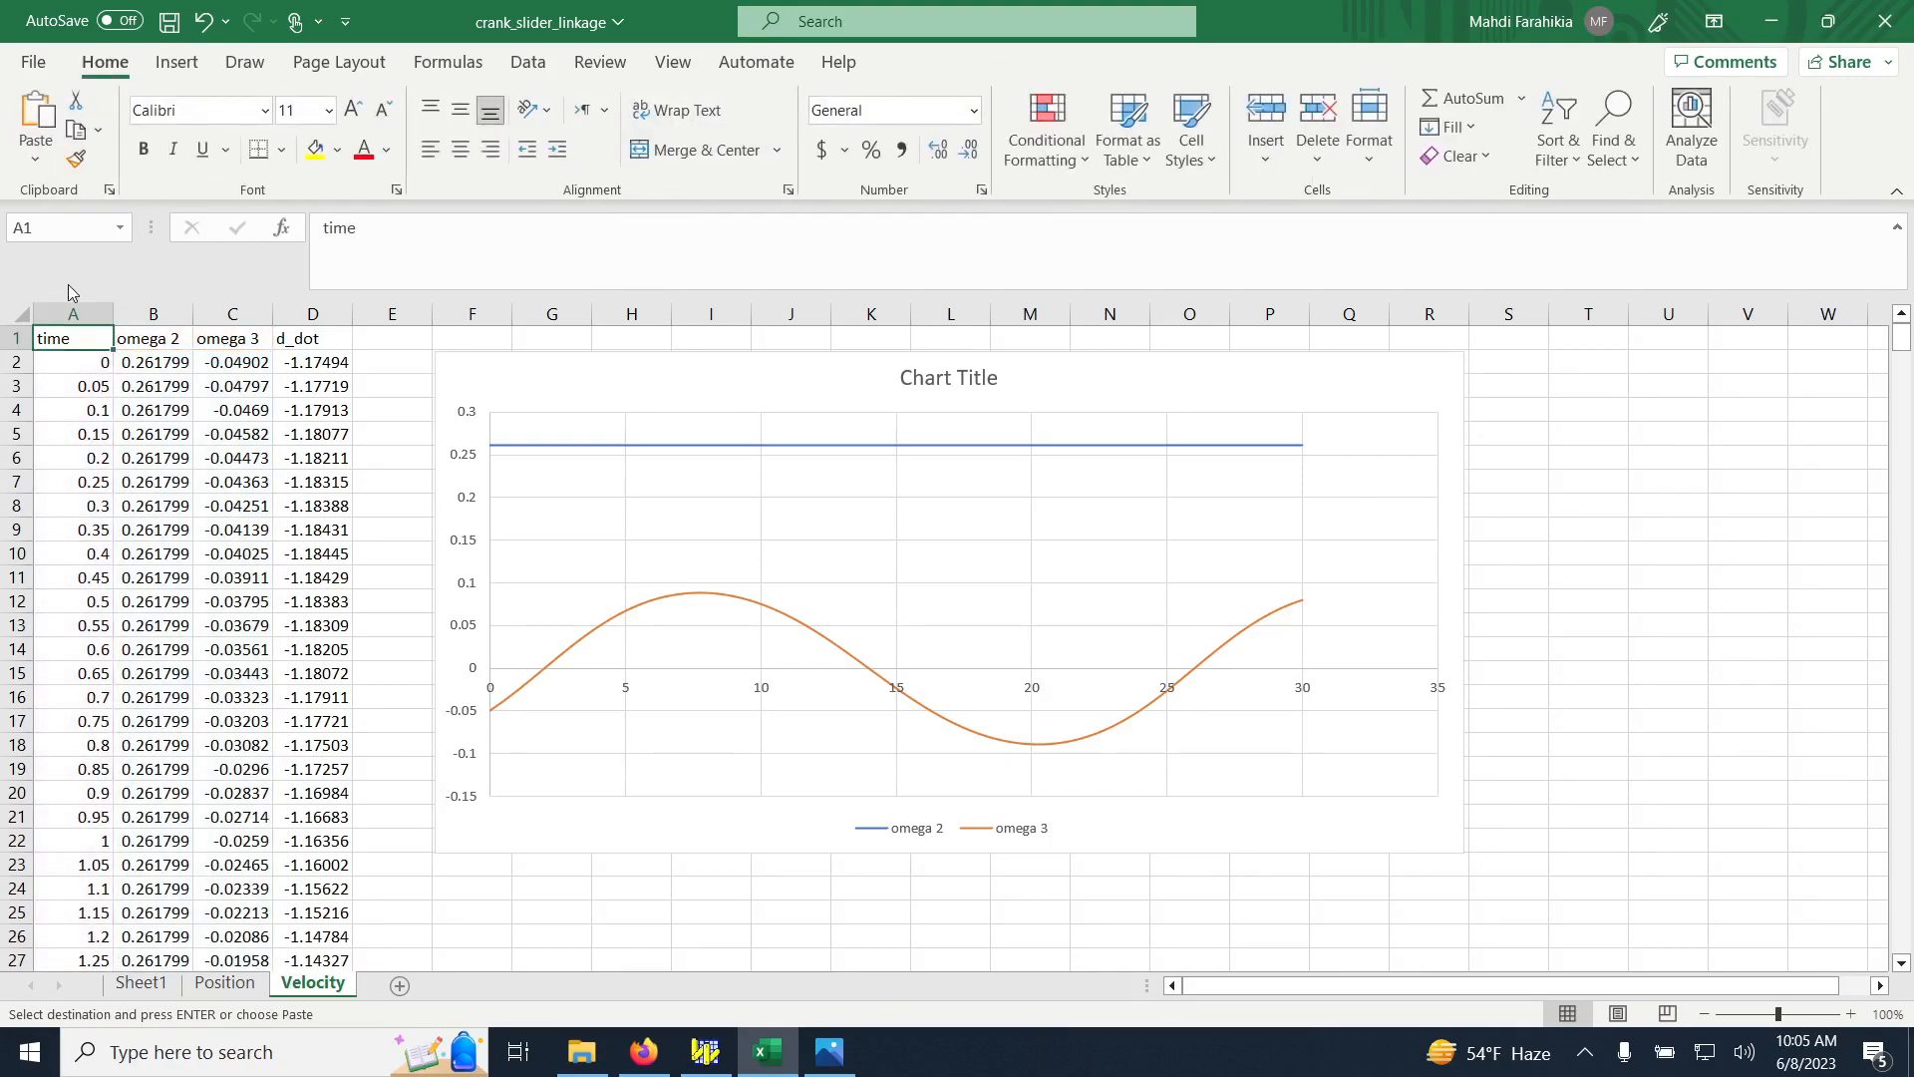
type("time 0")
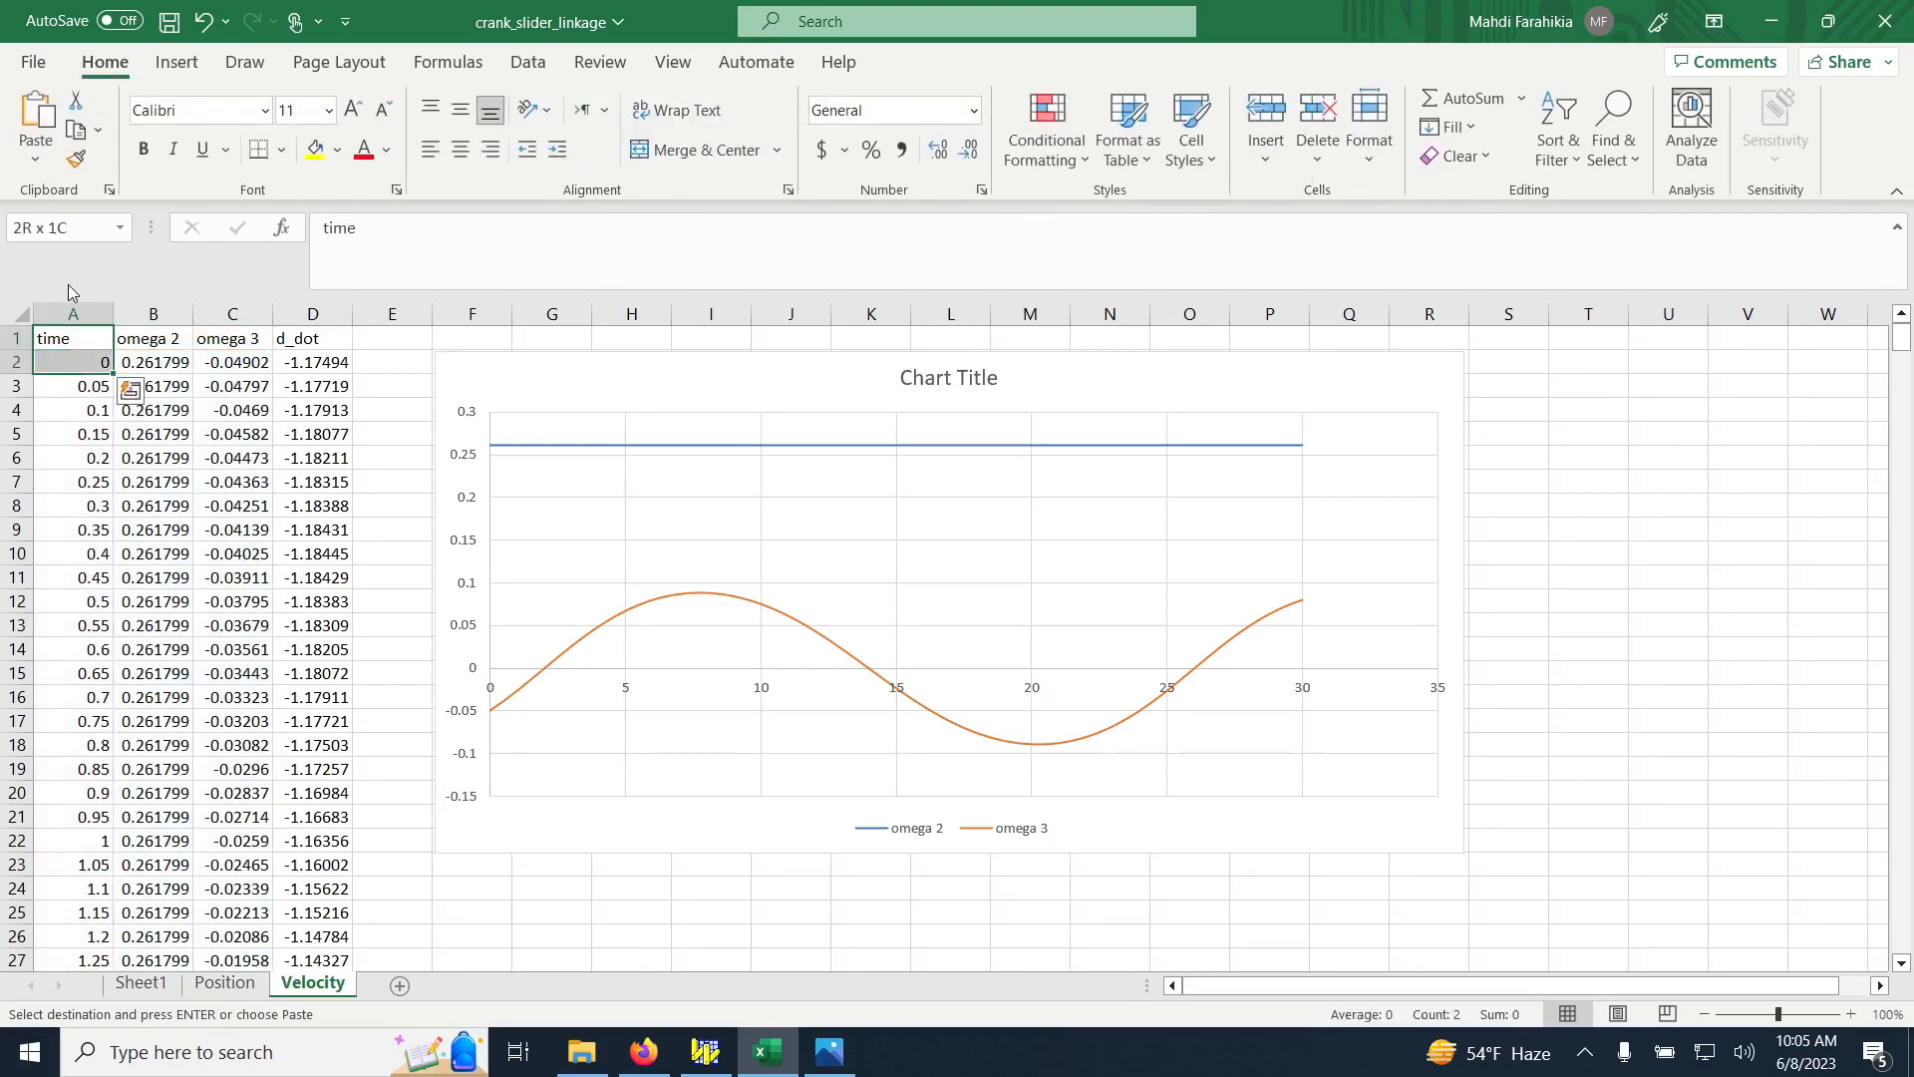
key("ctrl+Down")
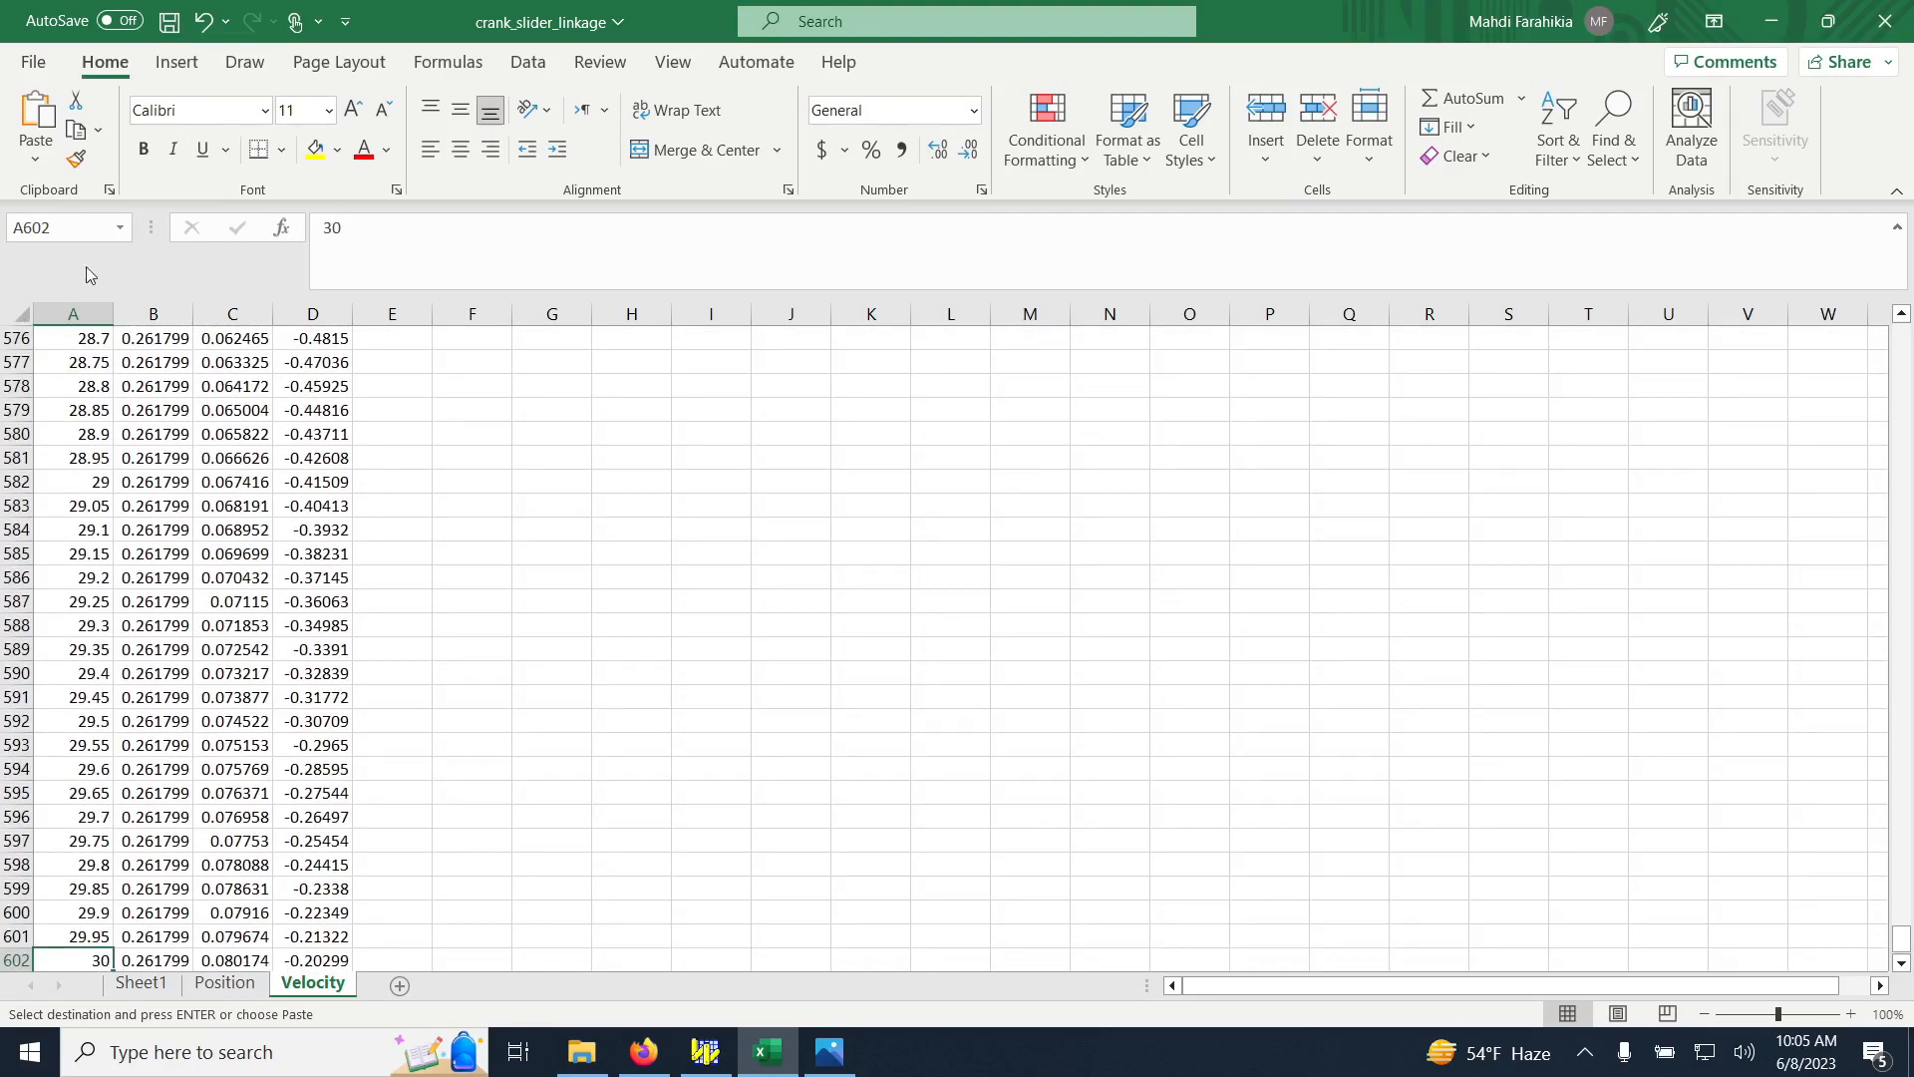
key("ctrl+shift+Up")
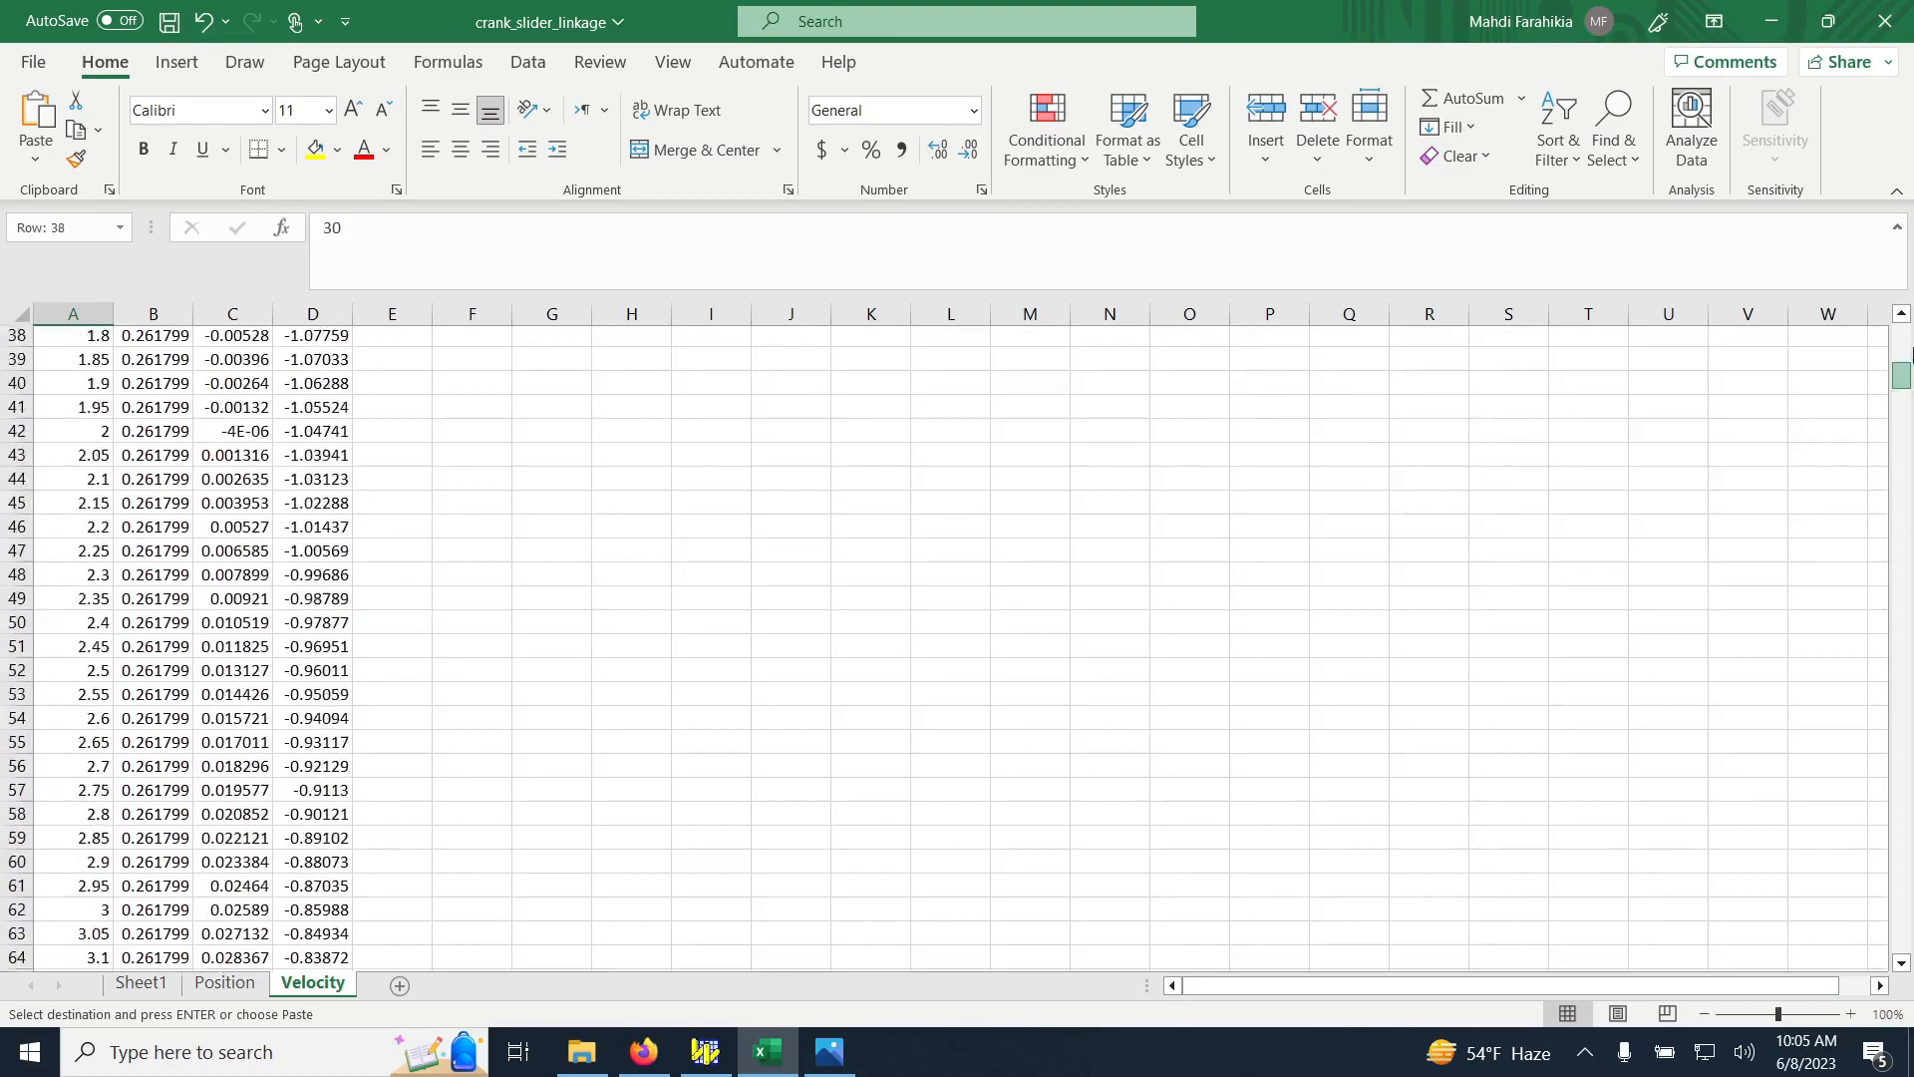
left_click(76, 334)
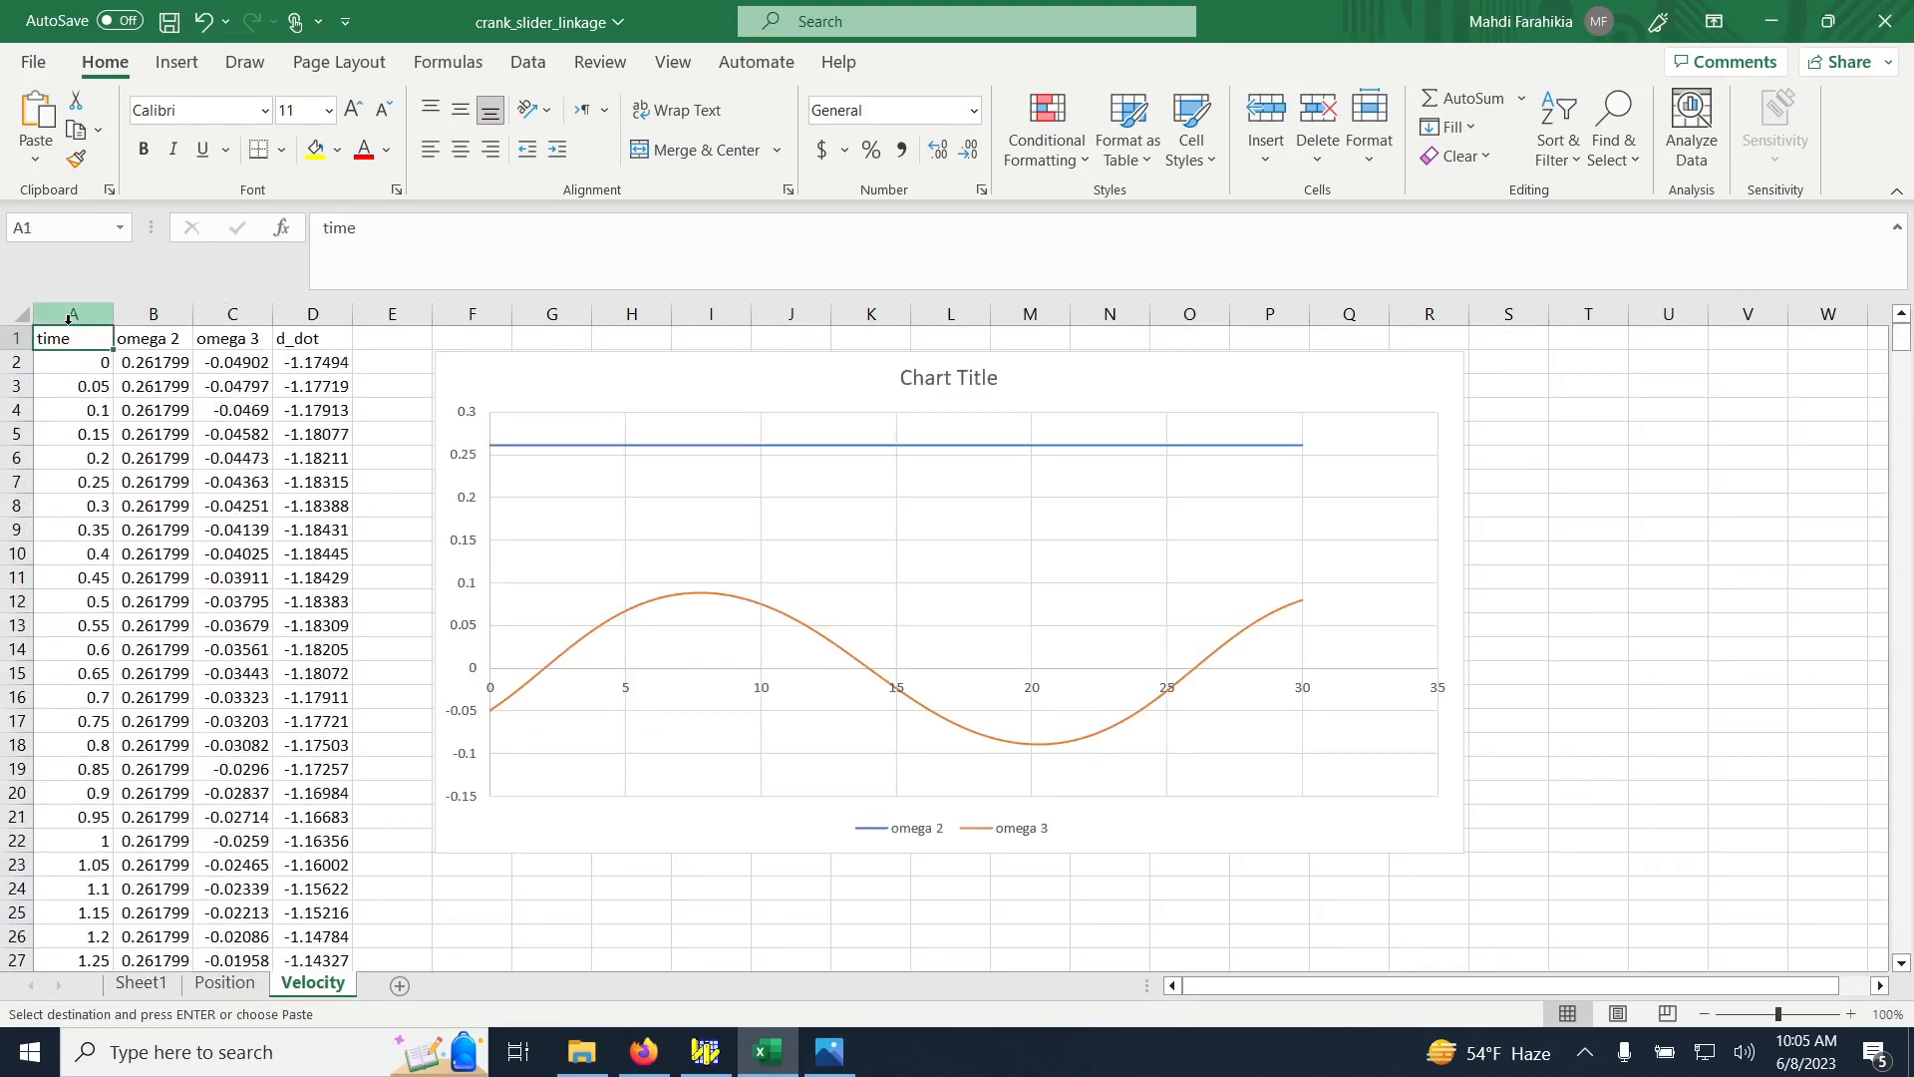
Insert a scatter chart with smooth lines from the time and d_dot data in A1 to A602 and D1 to D602
key("ctrl+shift+Down")
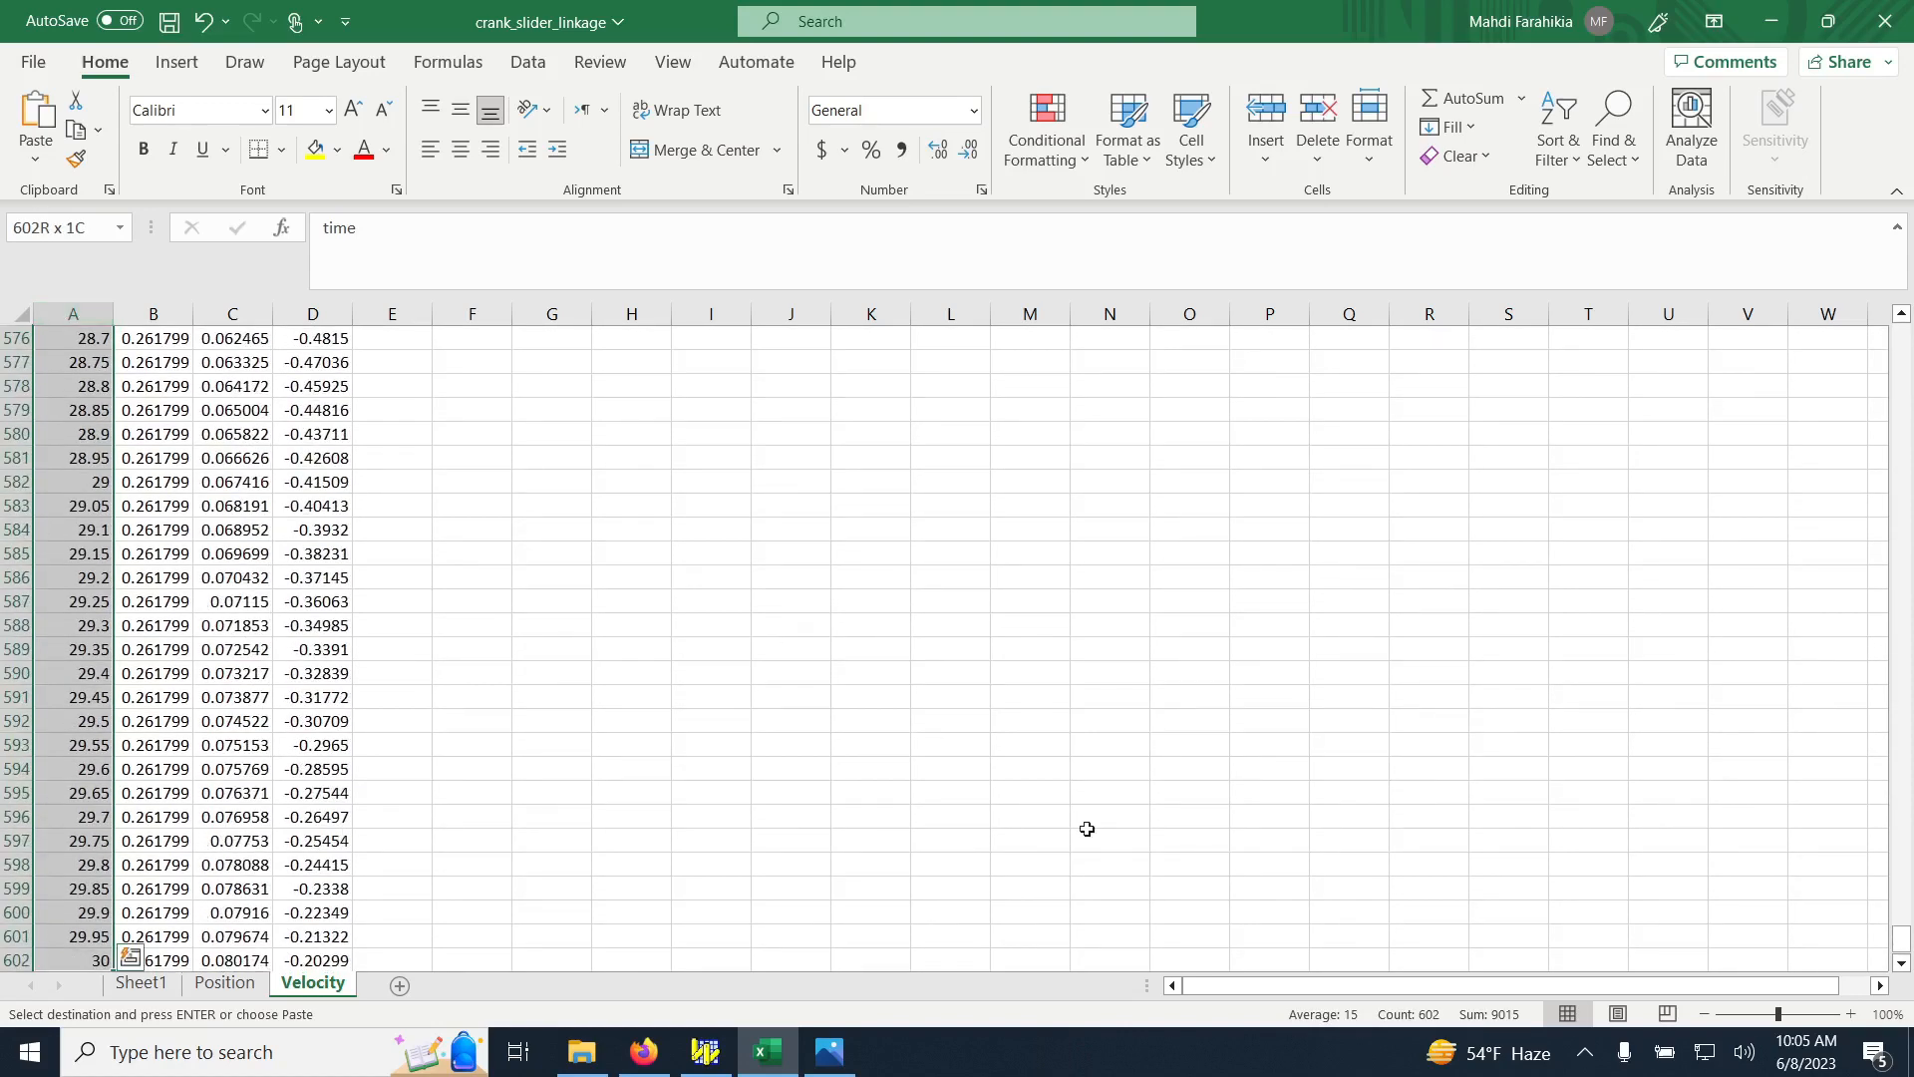
left_click_drag(1901, 939, 1900, 337)
left_click(322, 338, "ctrl")
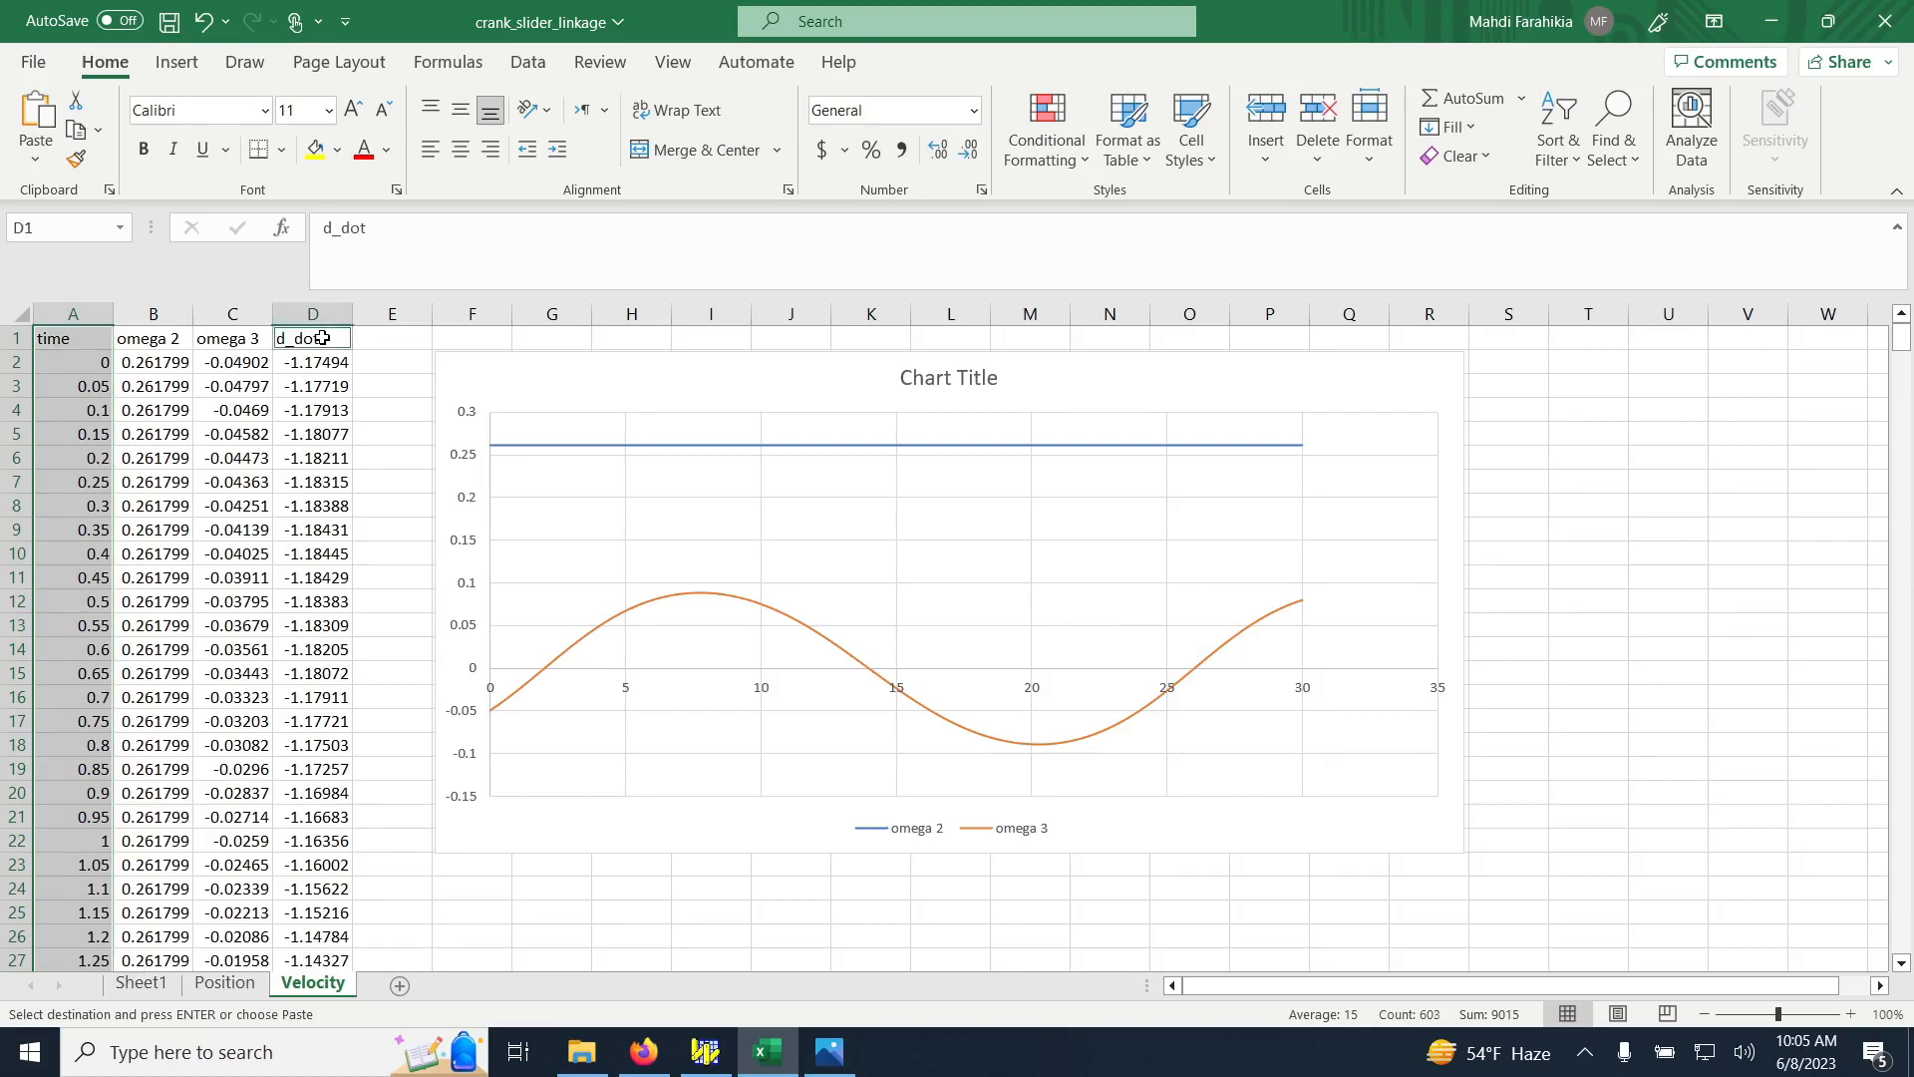
key("ctrl+shift+Down")
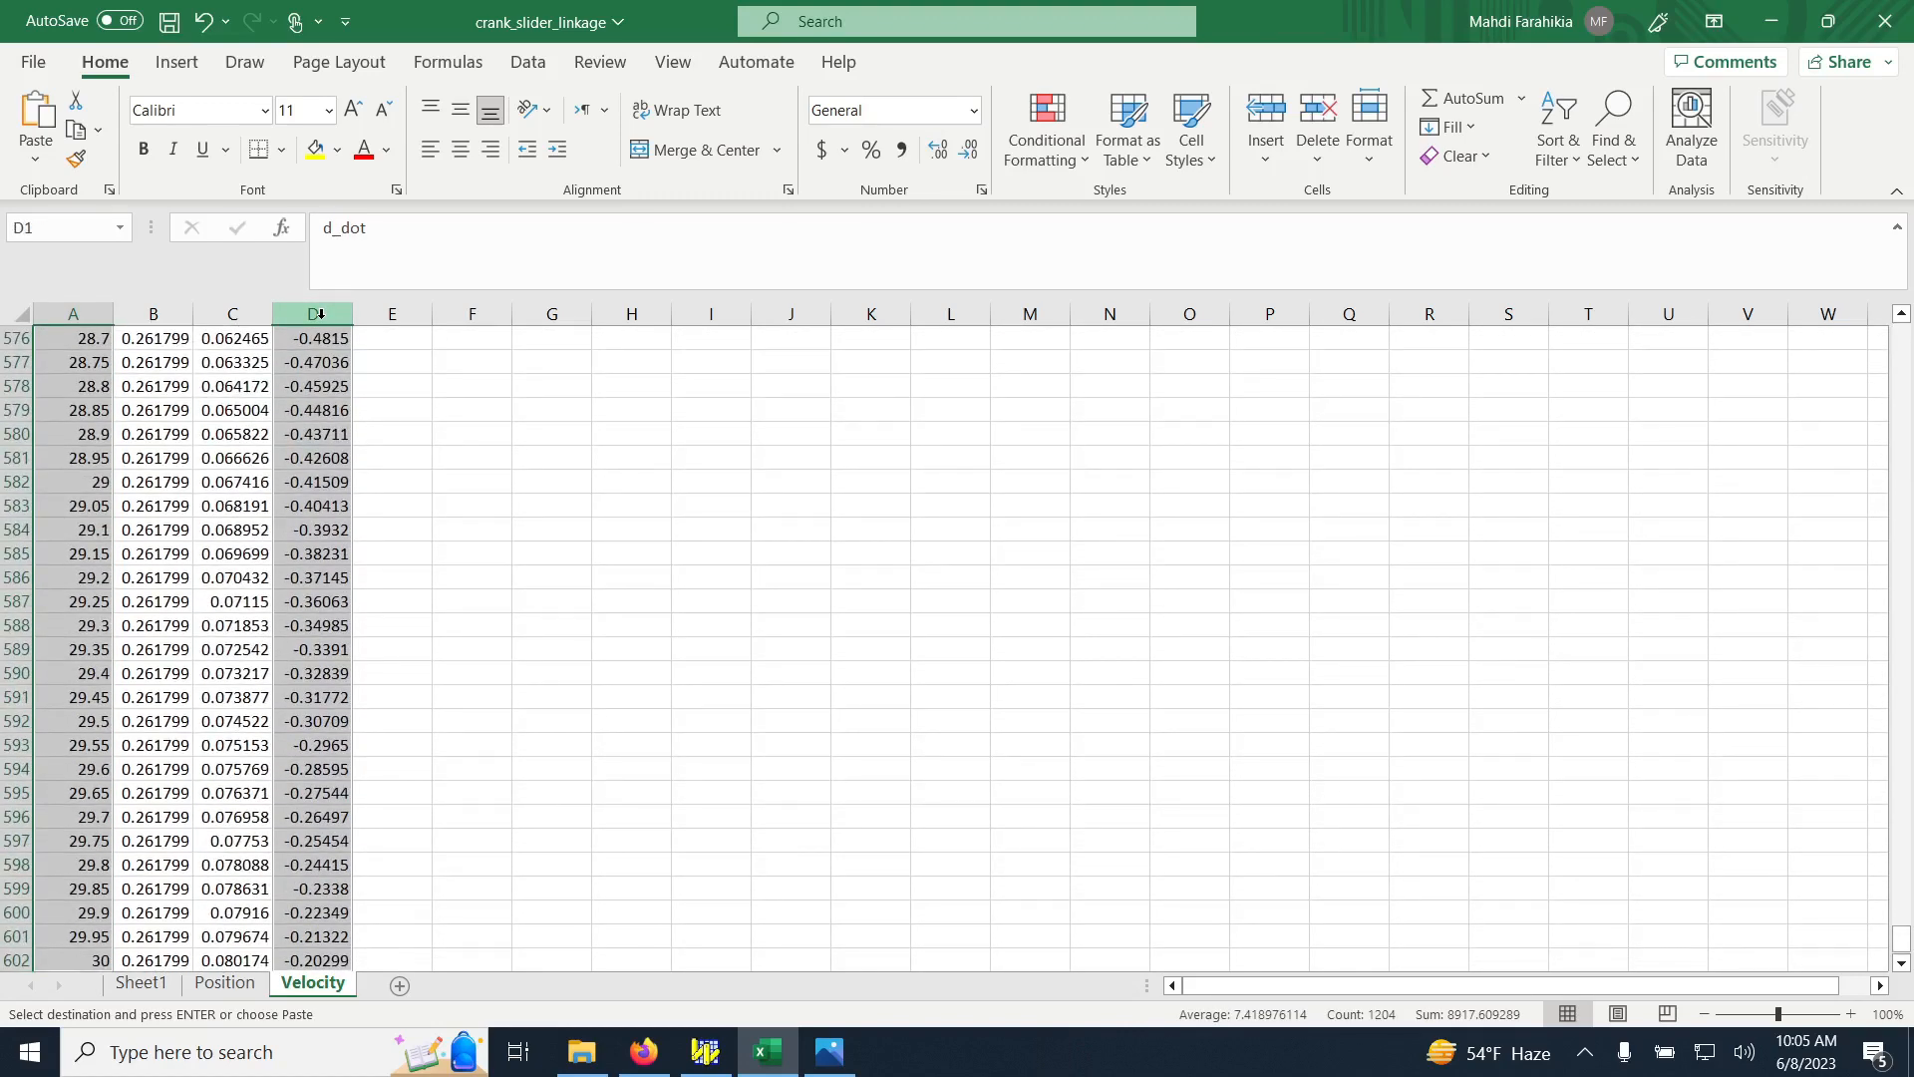
left_click_drag(1901, 939, 1851, 270)
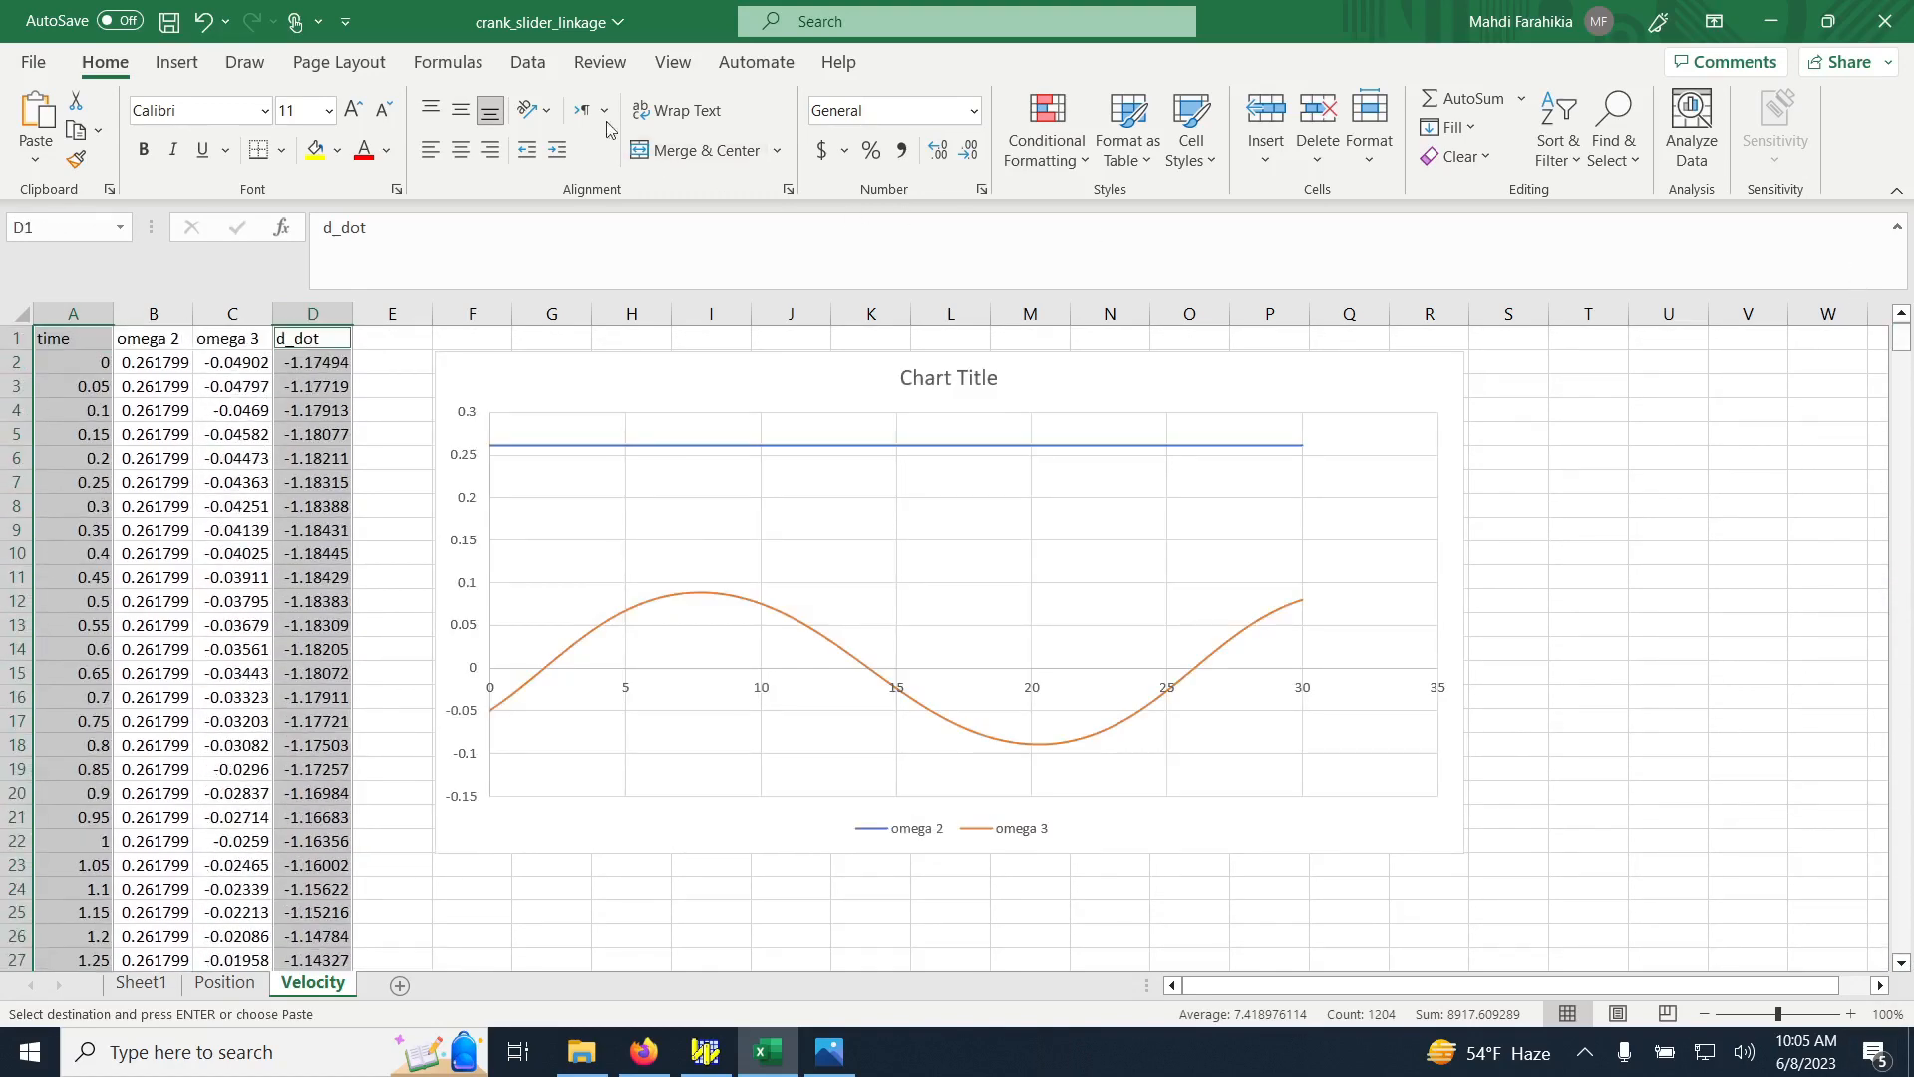
left_click(176, 62)
left_click(940, 156)
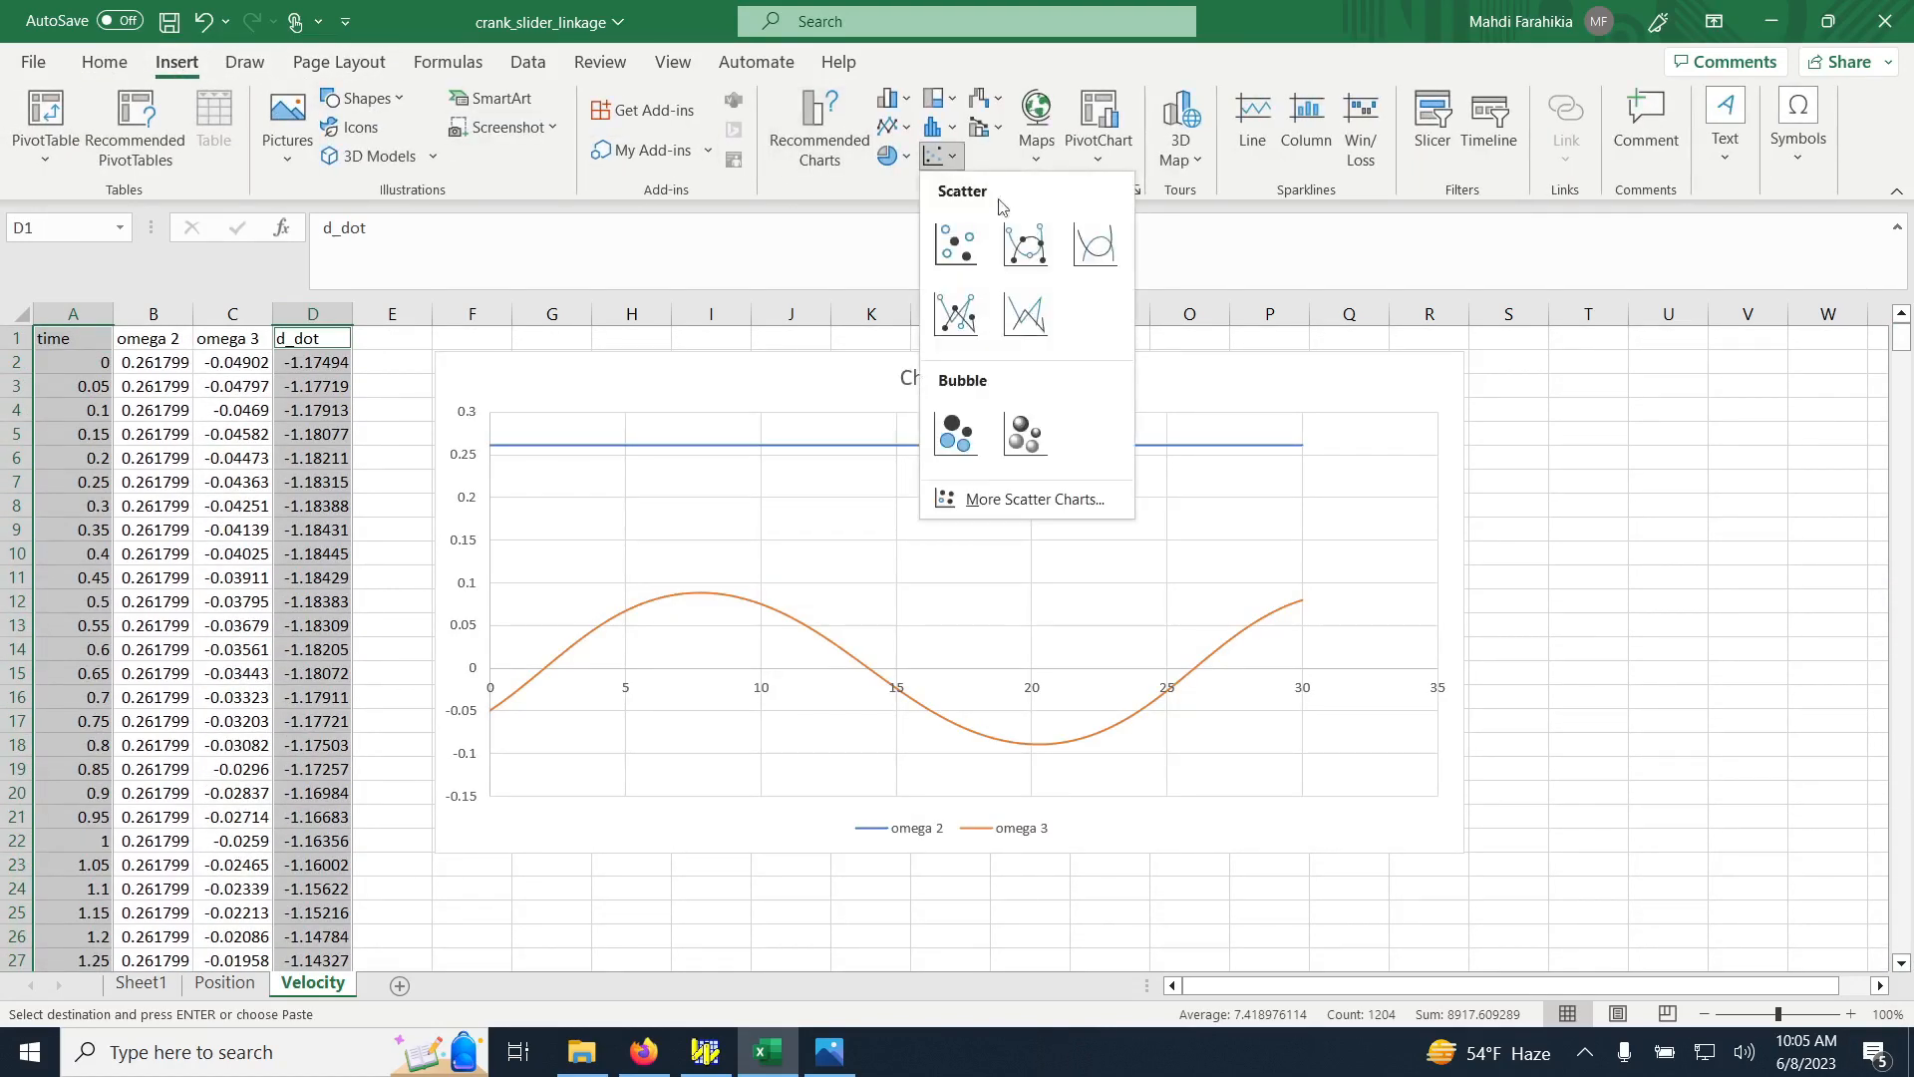
left_click(1095, 244)
Move the d_dot chart below the omega chart and enlarge it to span about columns F to R and rows 24 to 44
scroll(1147, 608, "down", 1)
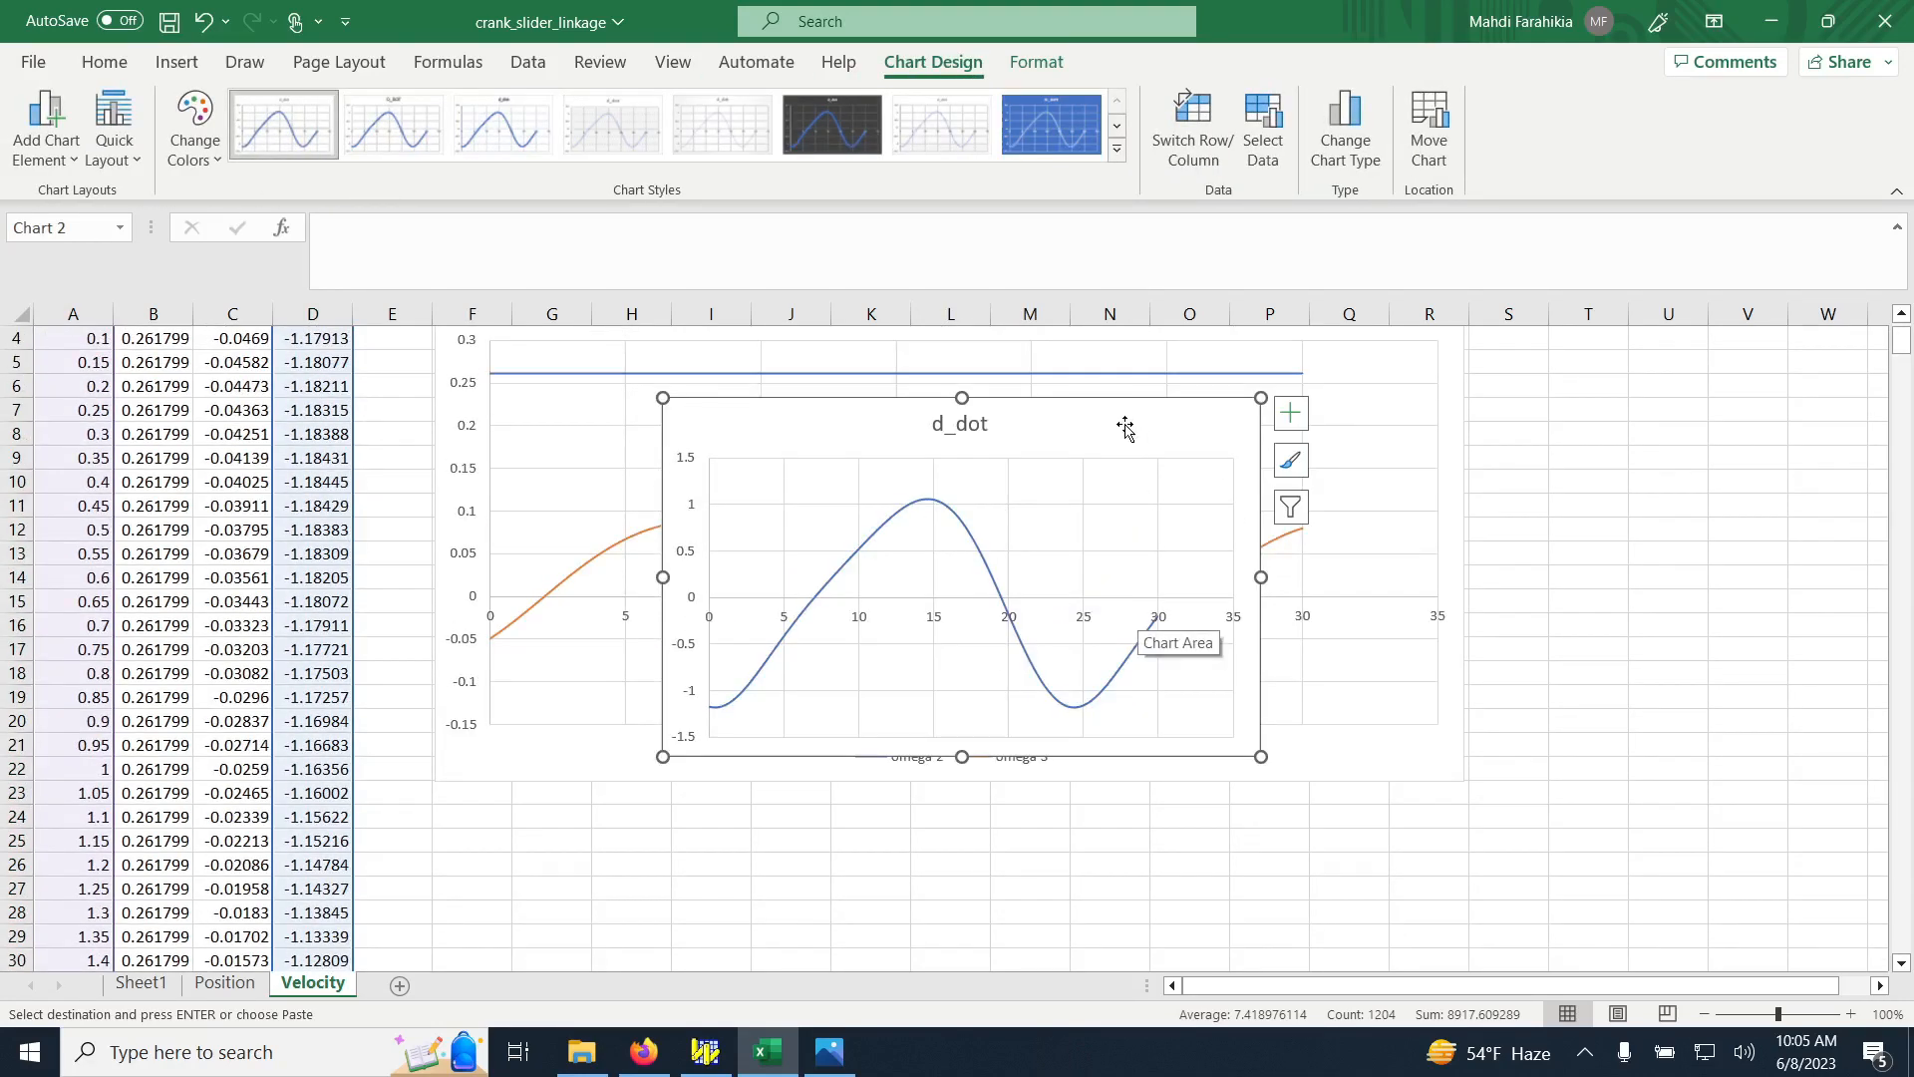
left_click_drag(1126, 428, 895, 827)
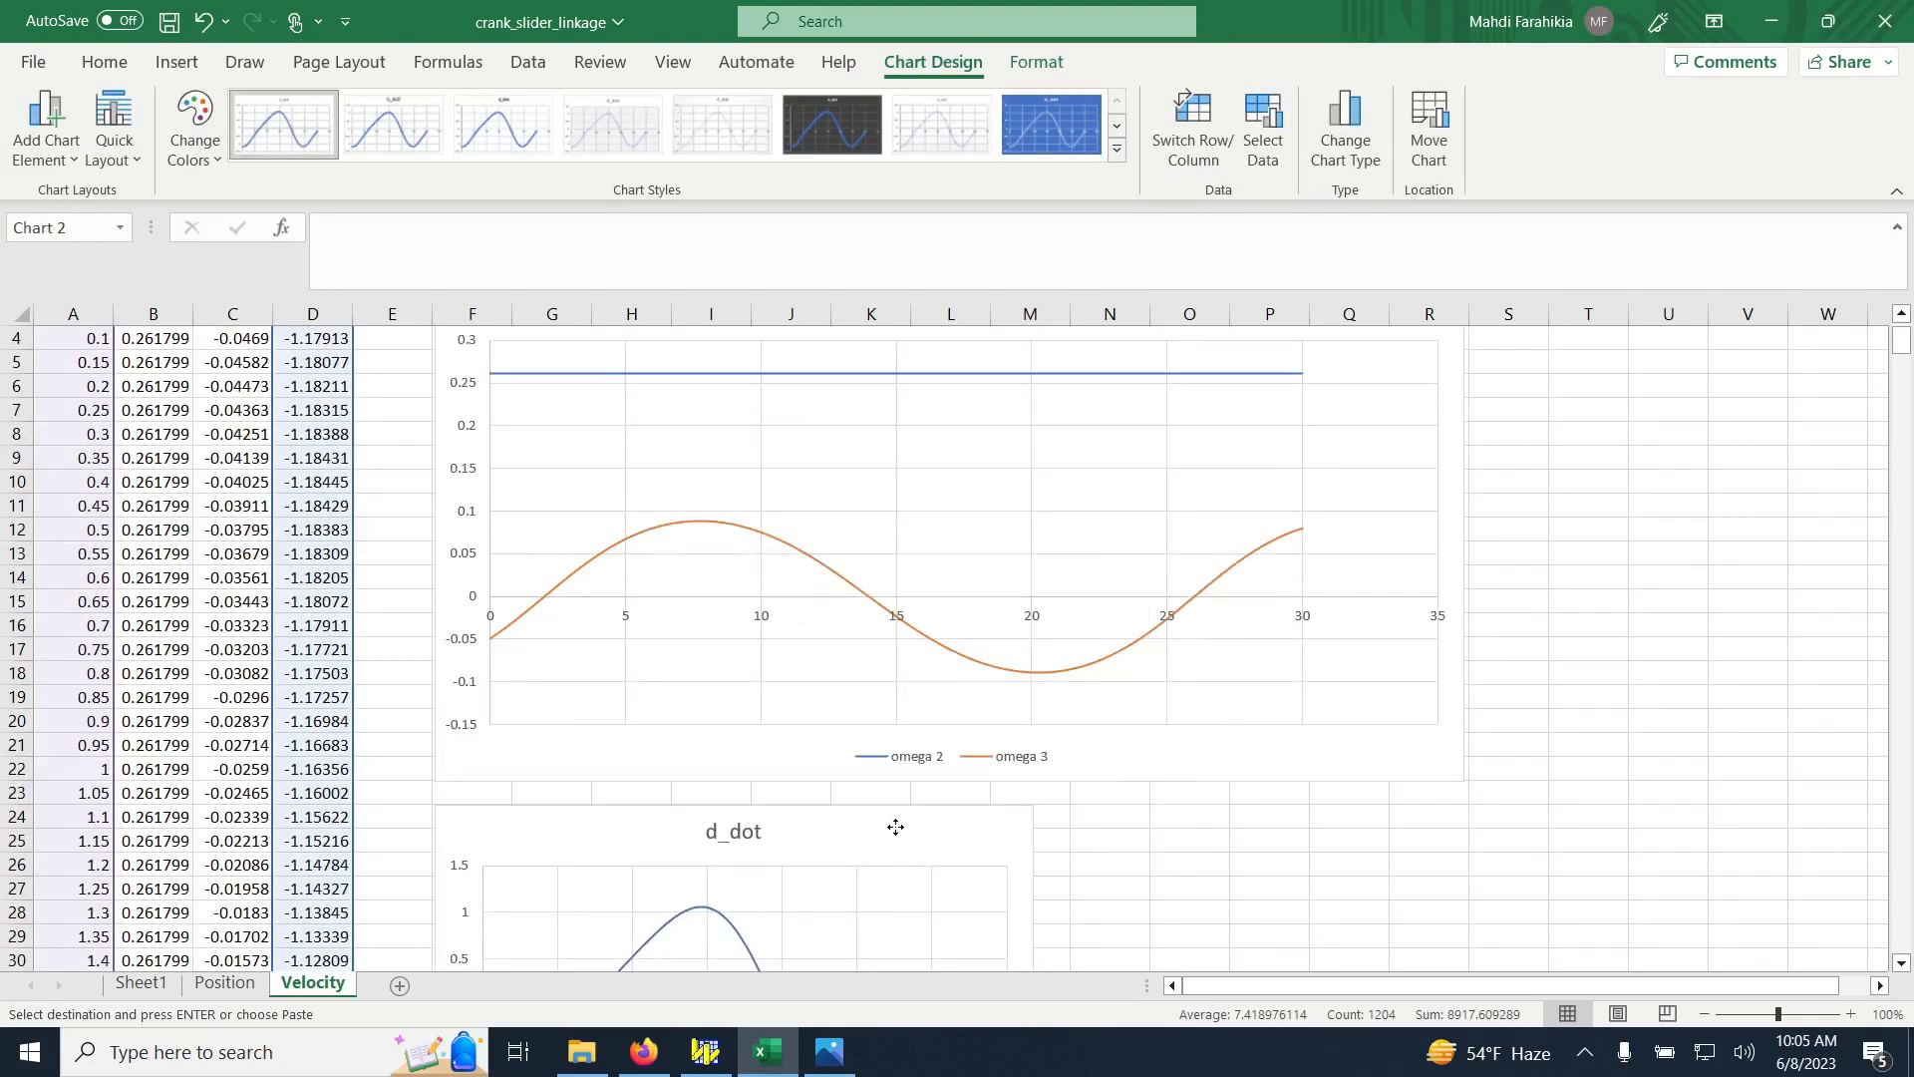
scroll(990, 748, "down", 6)
left_click_drag(1035, 736, 1470, 879)
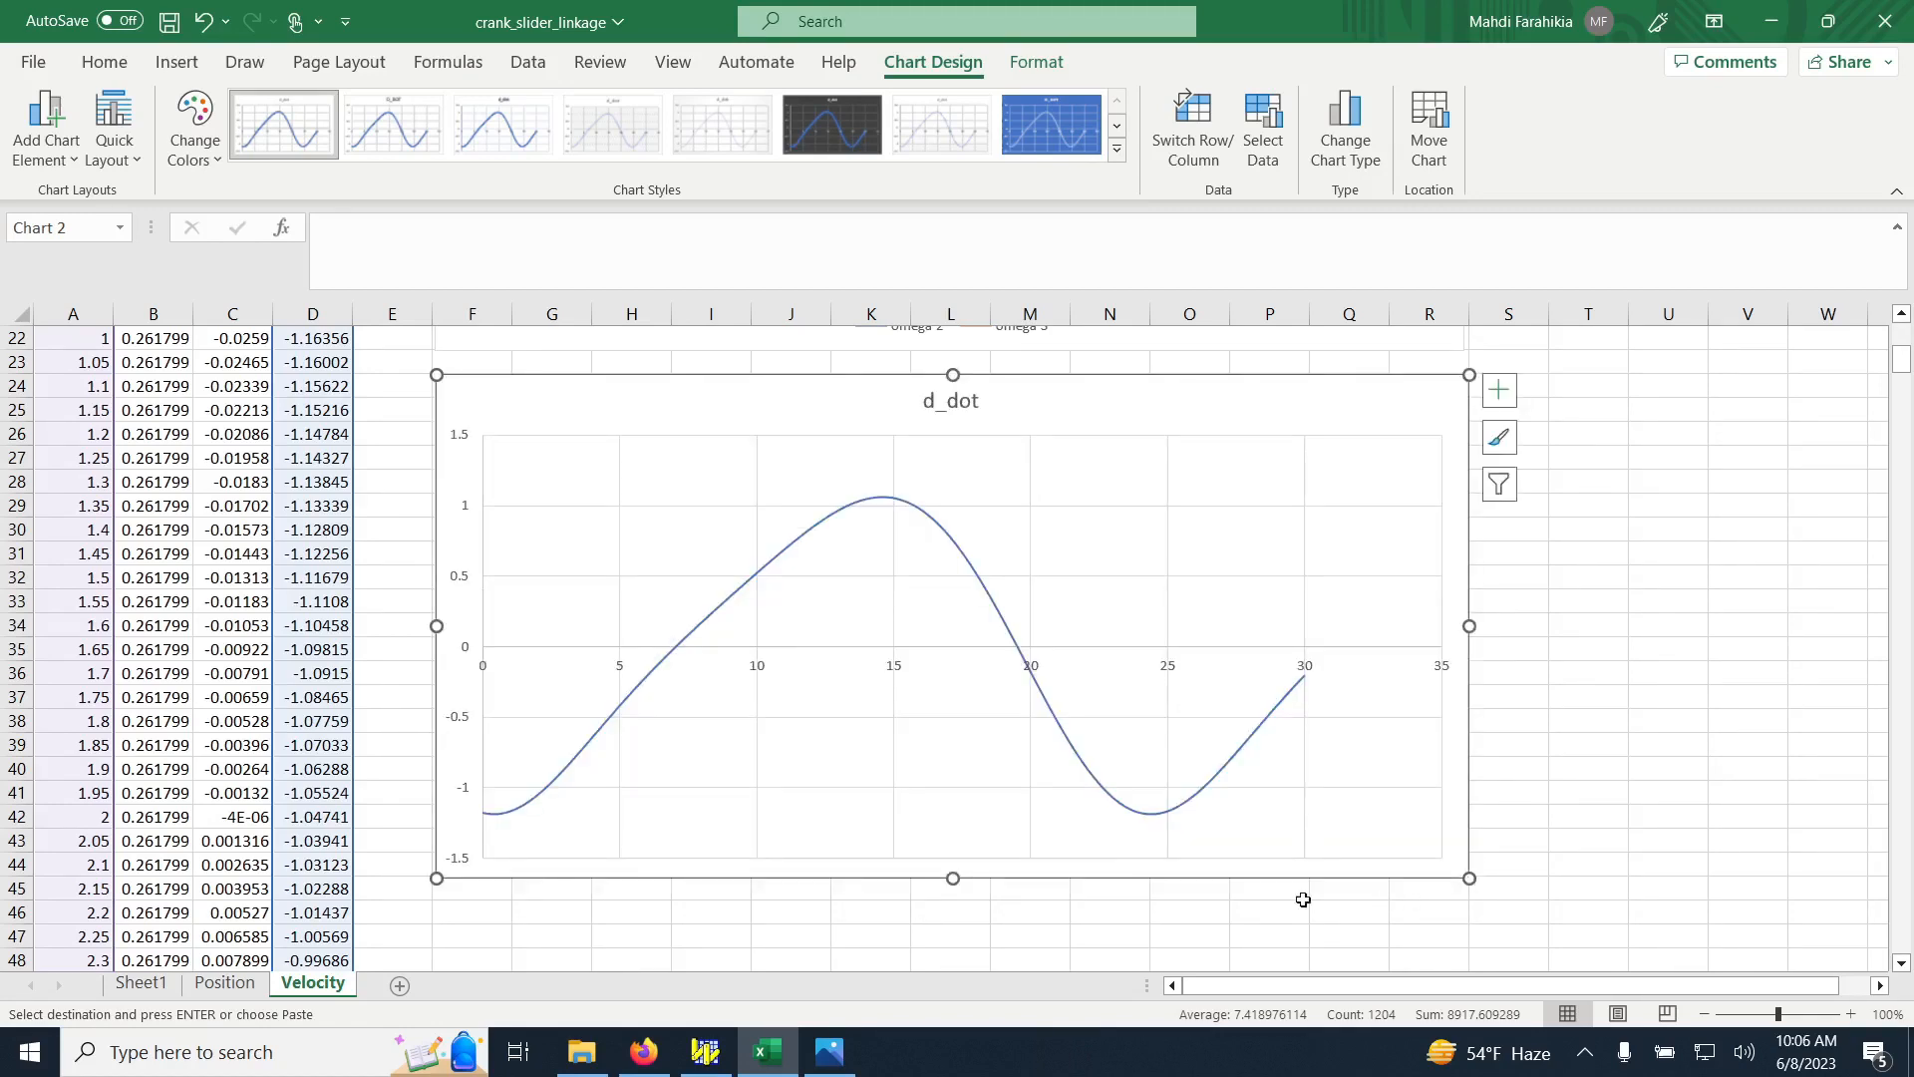
Change the d_dot chart's title to "Velocity of the Slider"
double_click(963, 409)
double_click(948, 408)
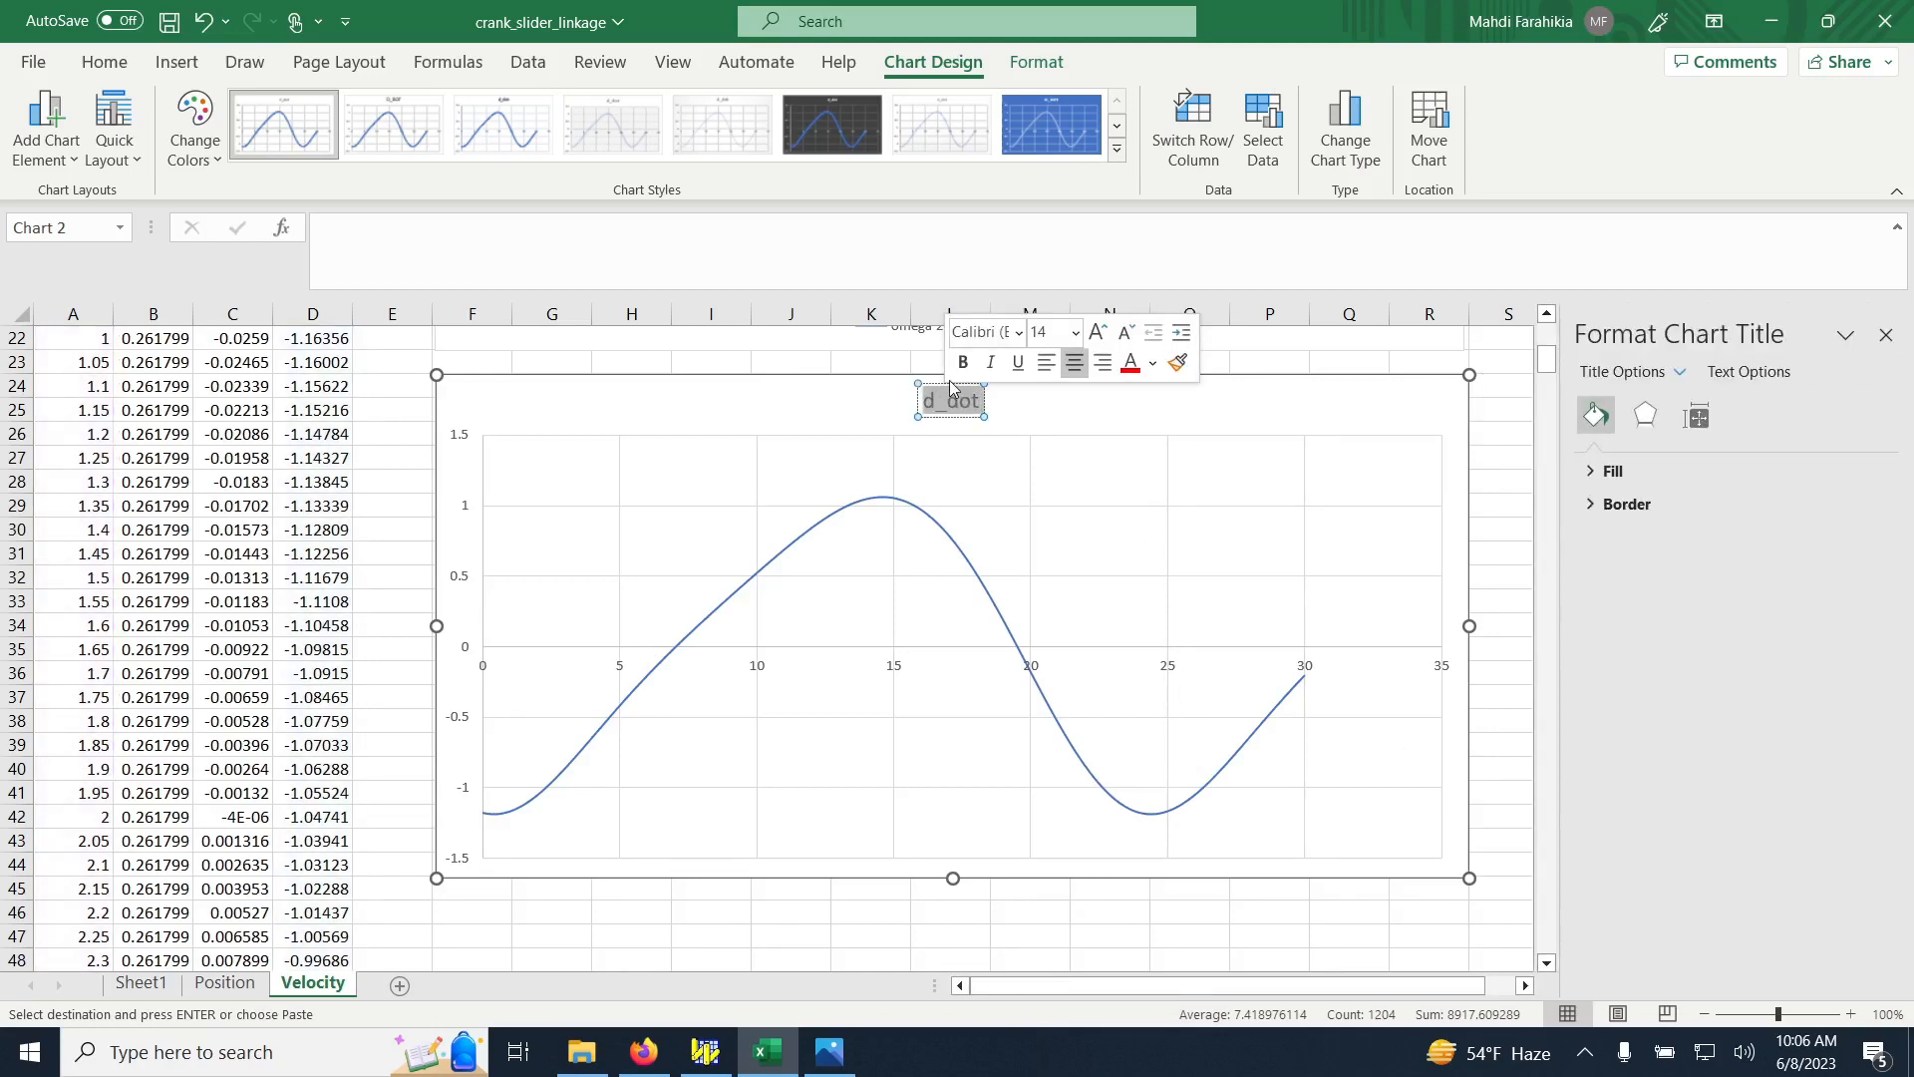
type("Velocity")
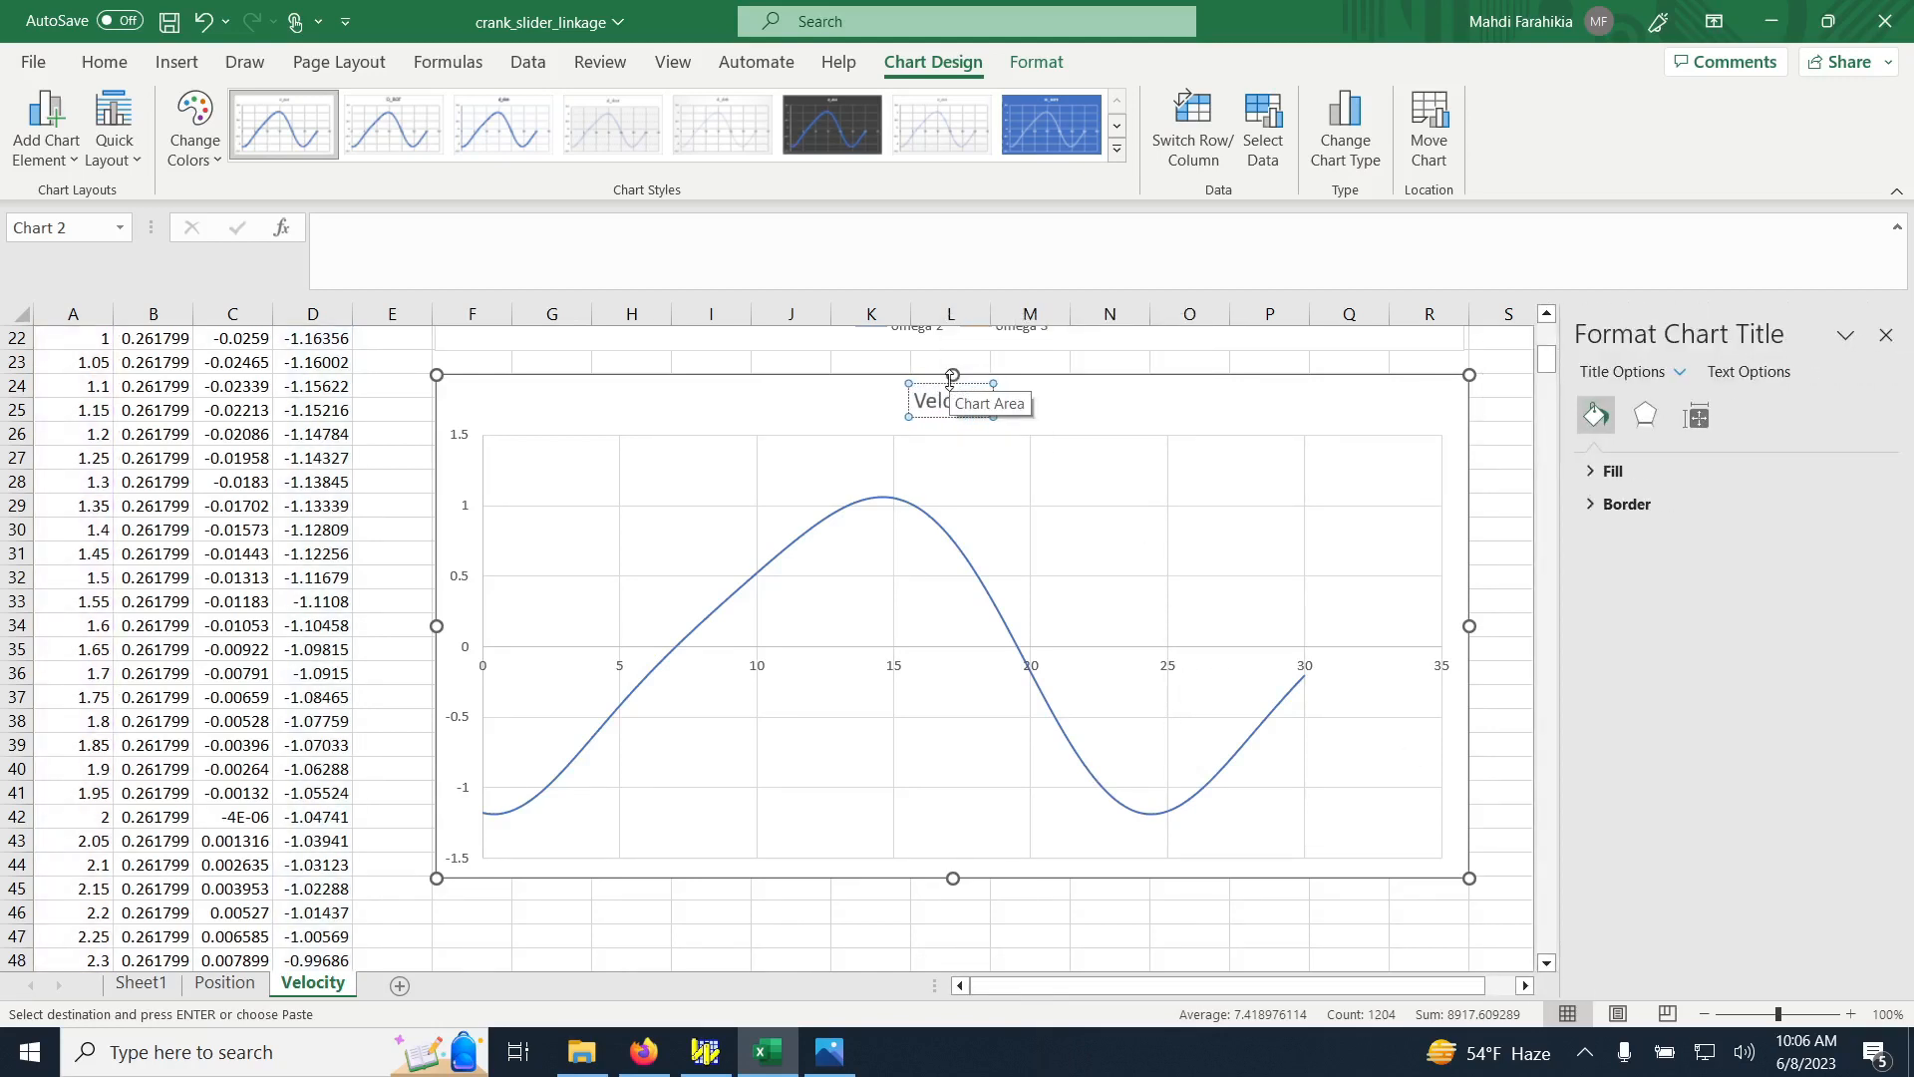
type(" of th Slider")
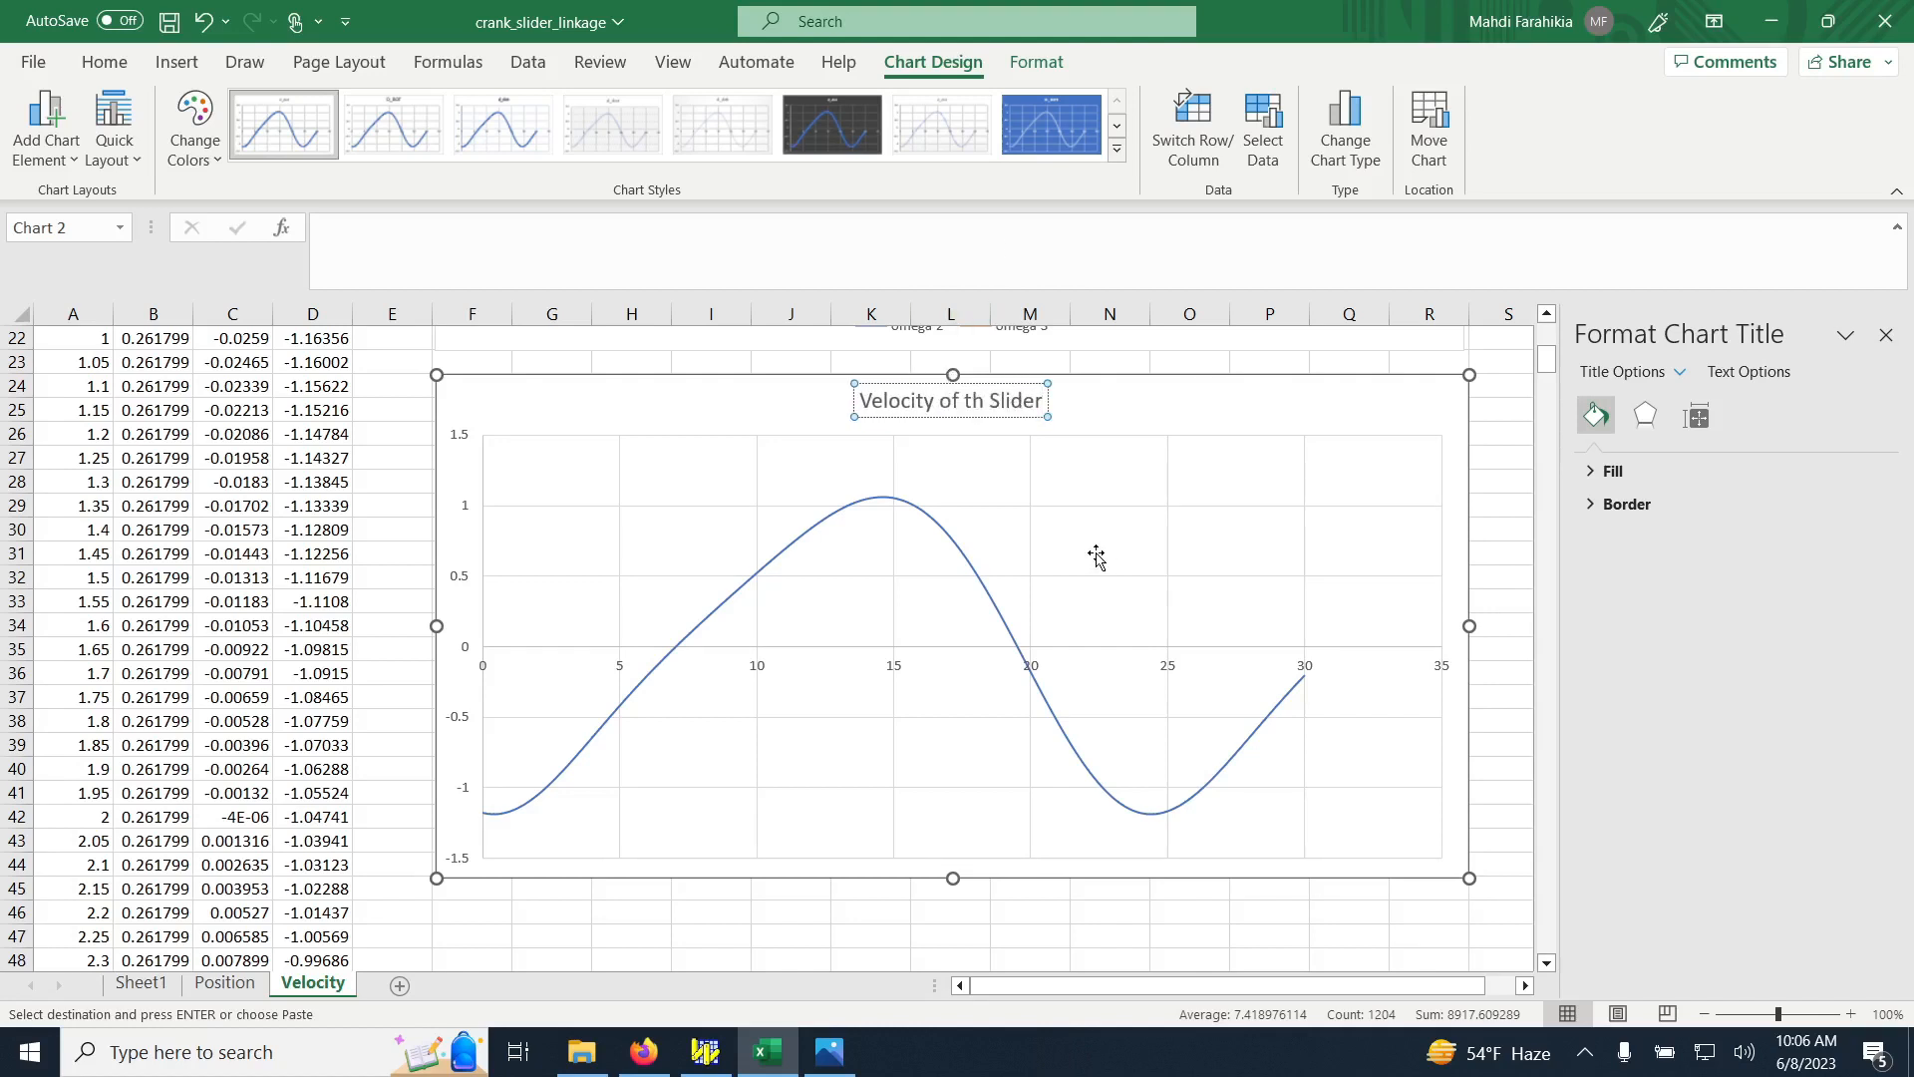
left_click(989, 404)
type("e")
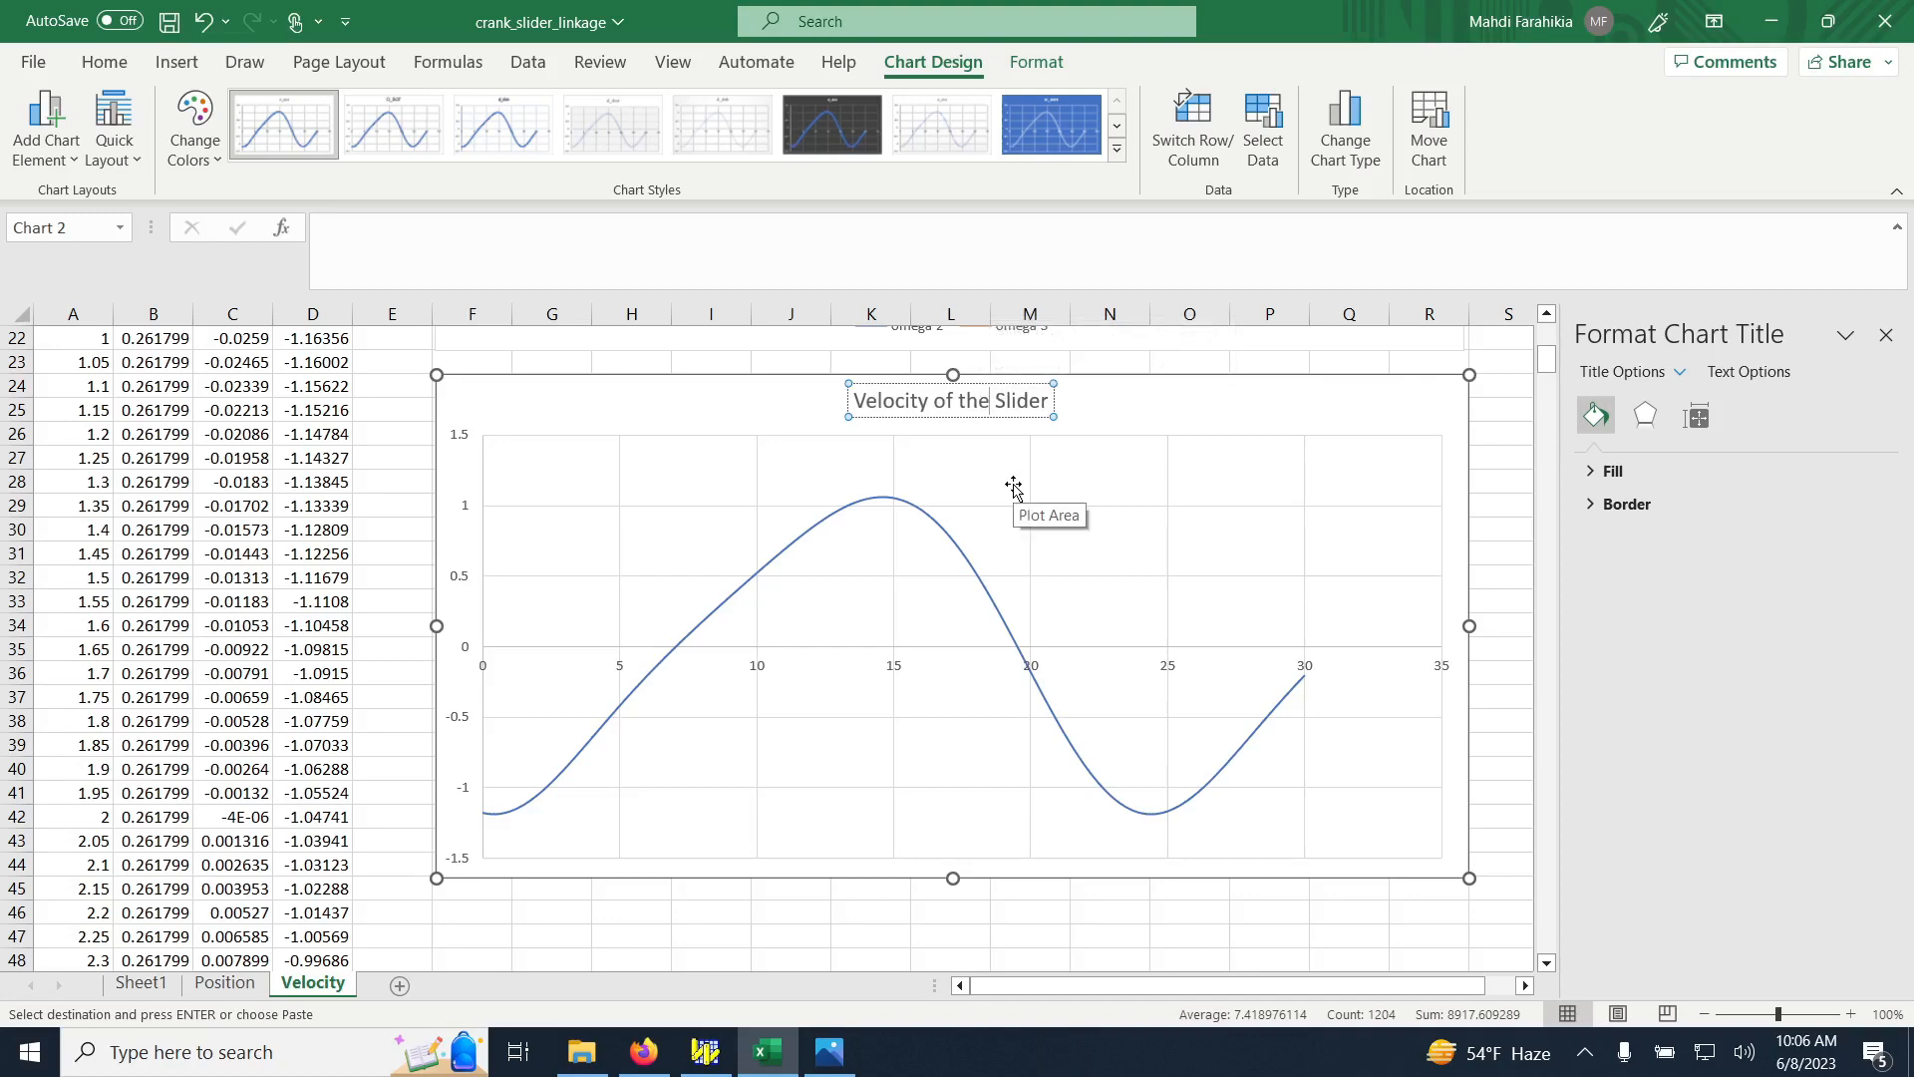
left_click(1885, 334)
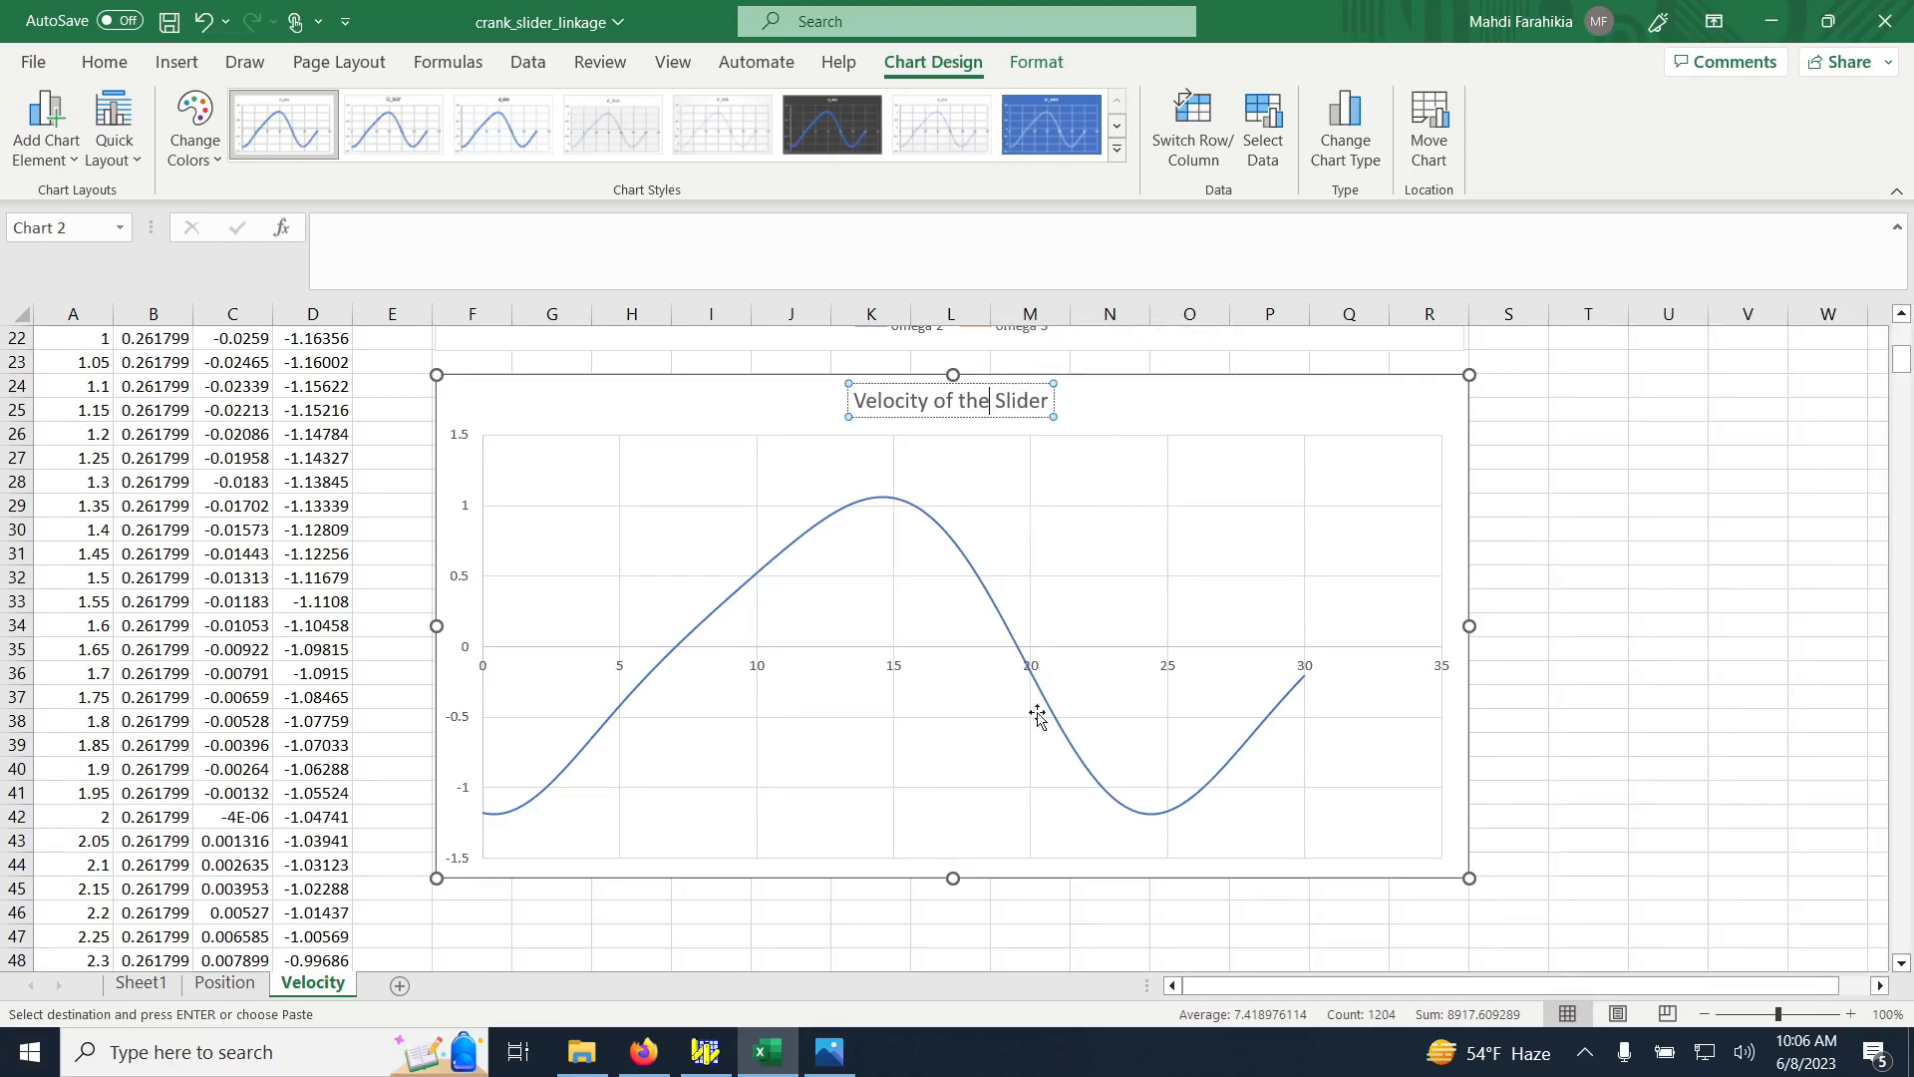
Change the title of the omega chart to "Angular Velocities"
scroll(1037, 713, "up", 7)
double_click(960, 376)
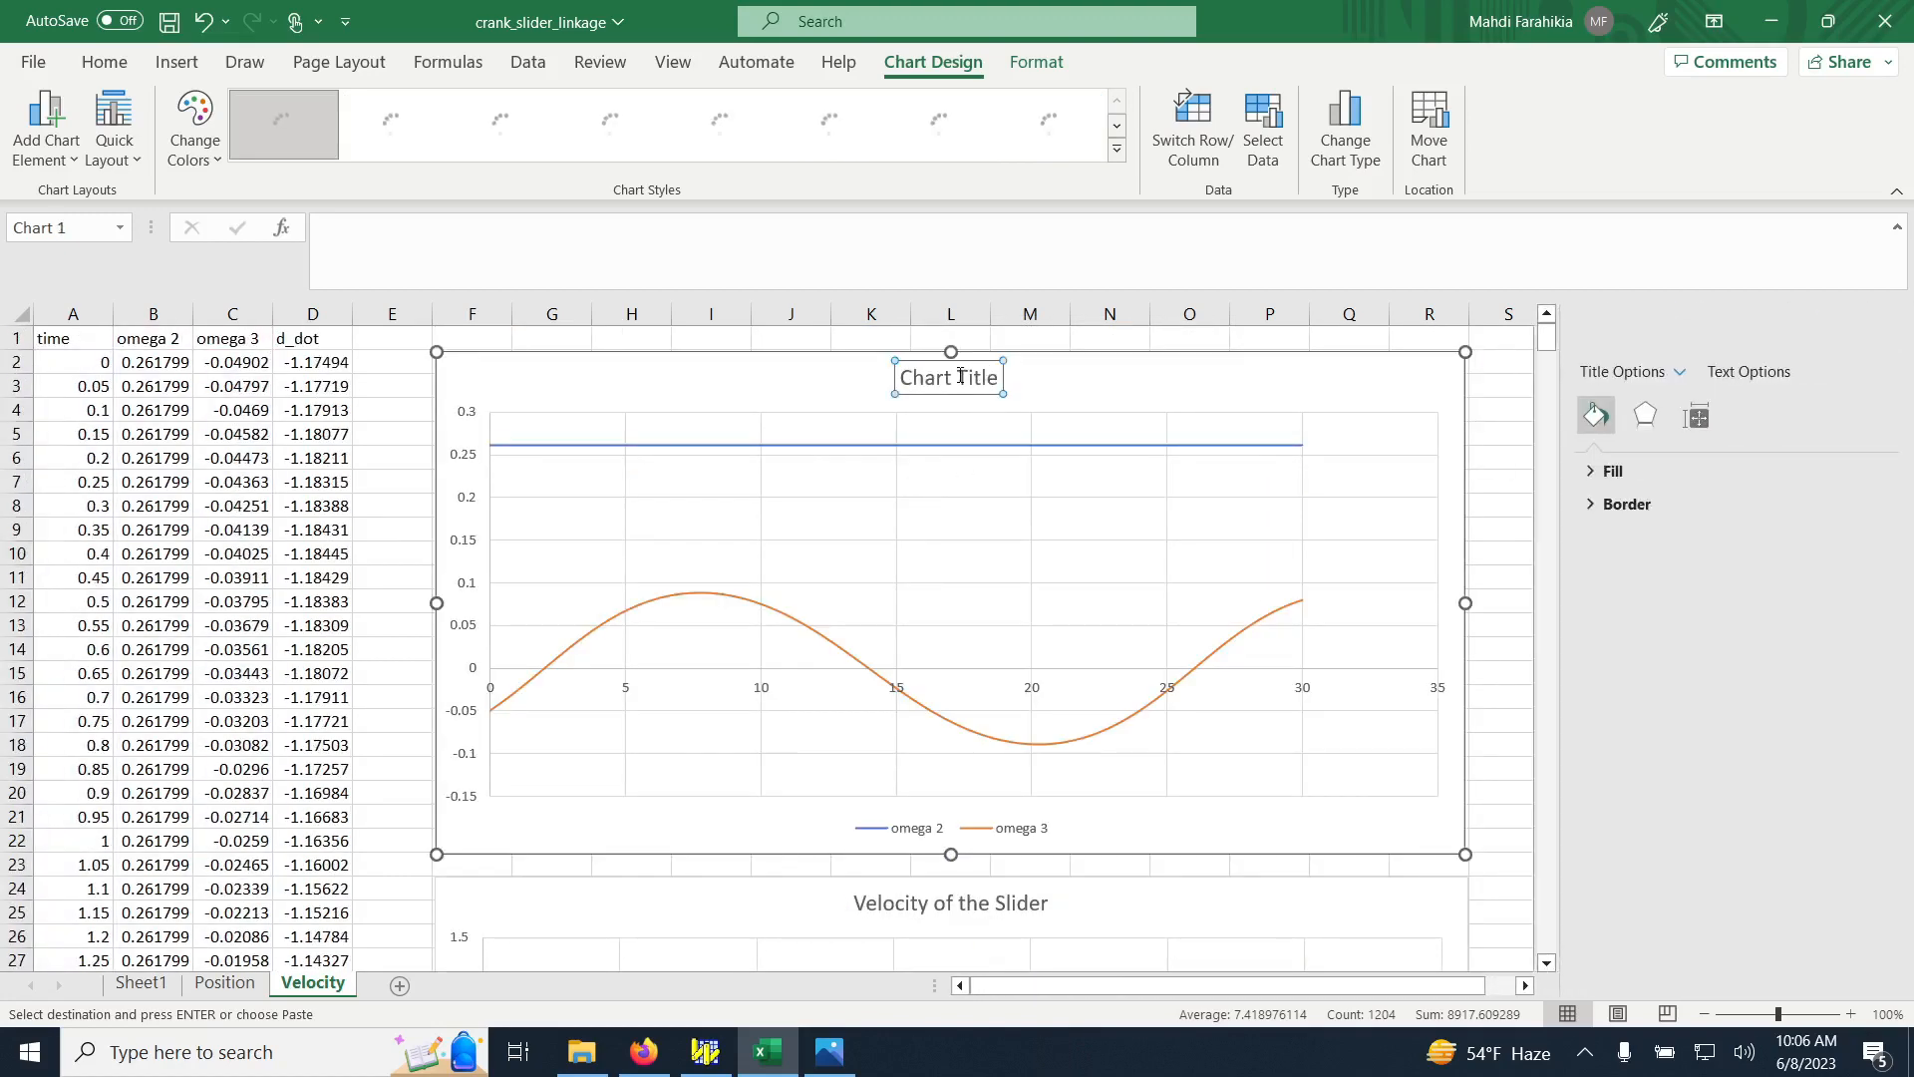
triple_click(960, 376)
type("Ang")
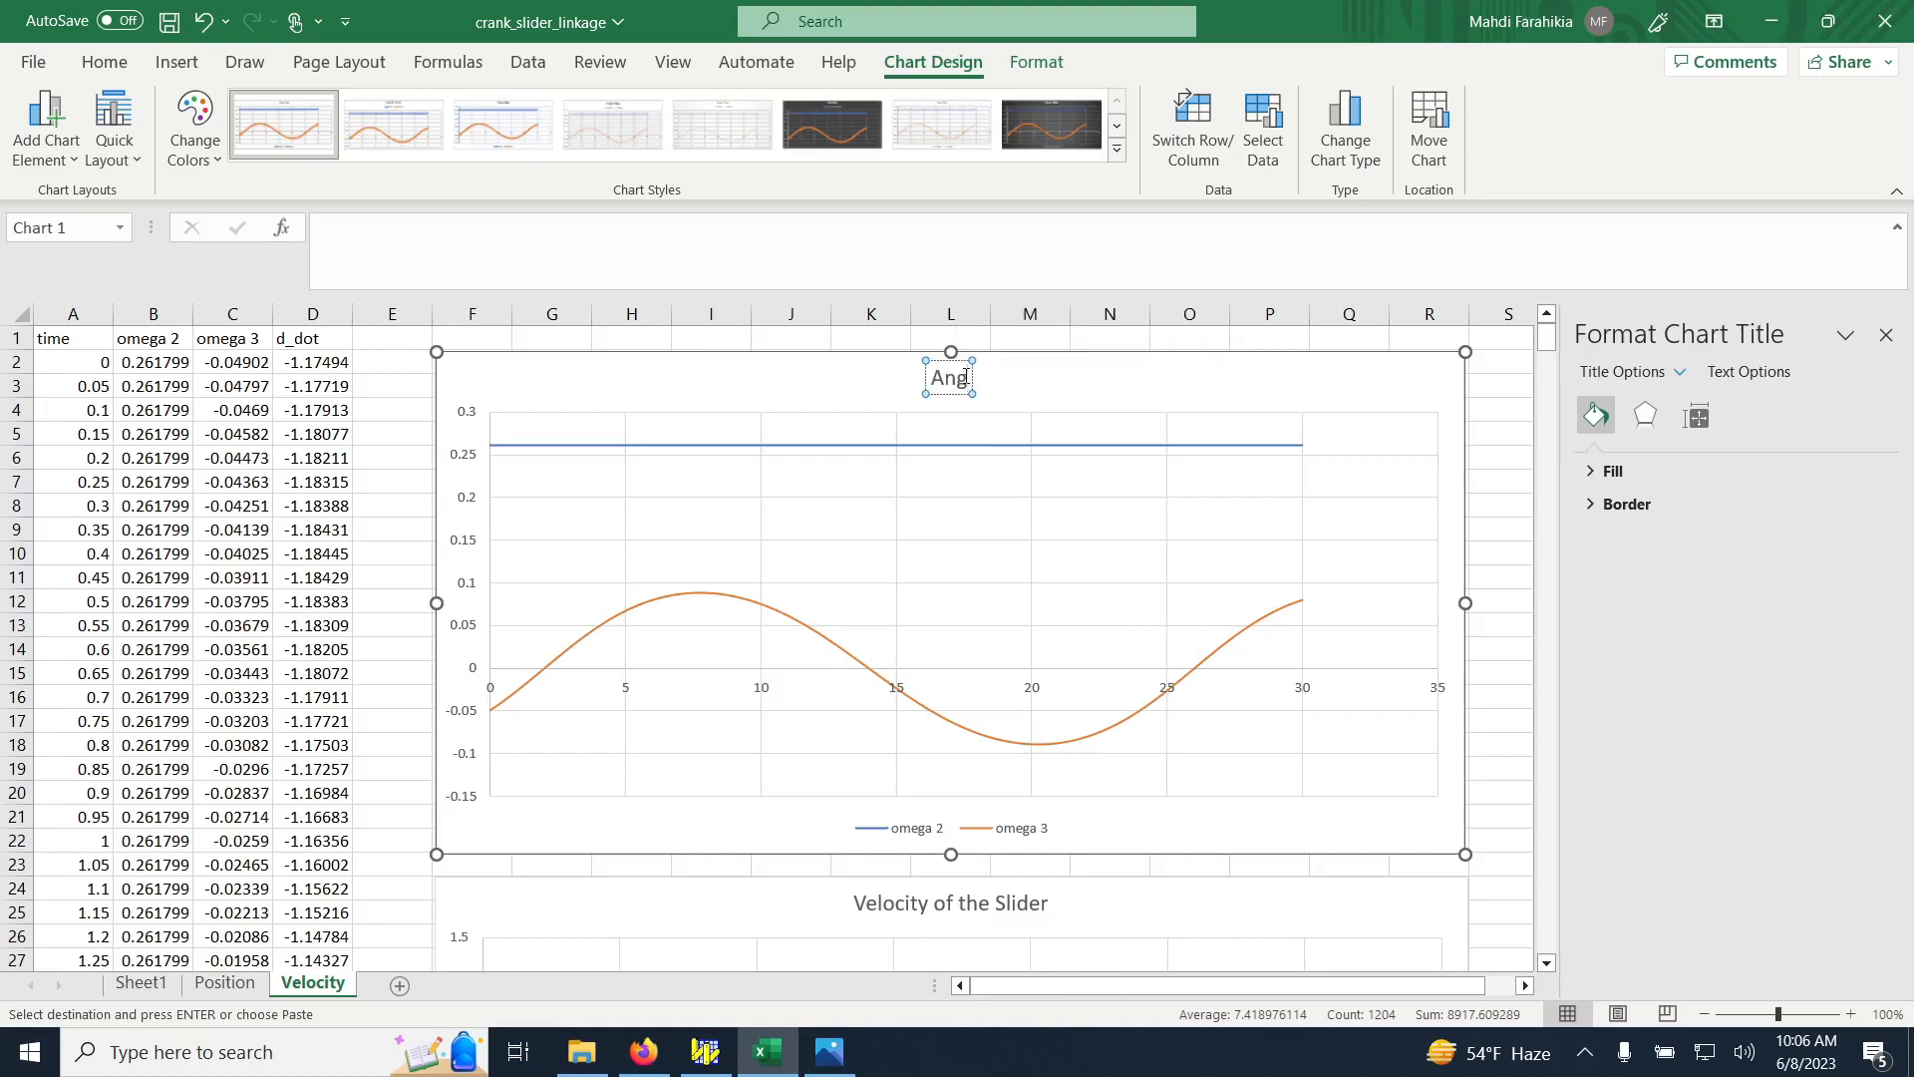
type("ular Vel")
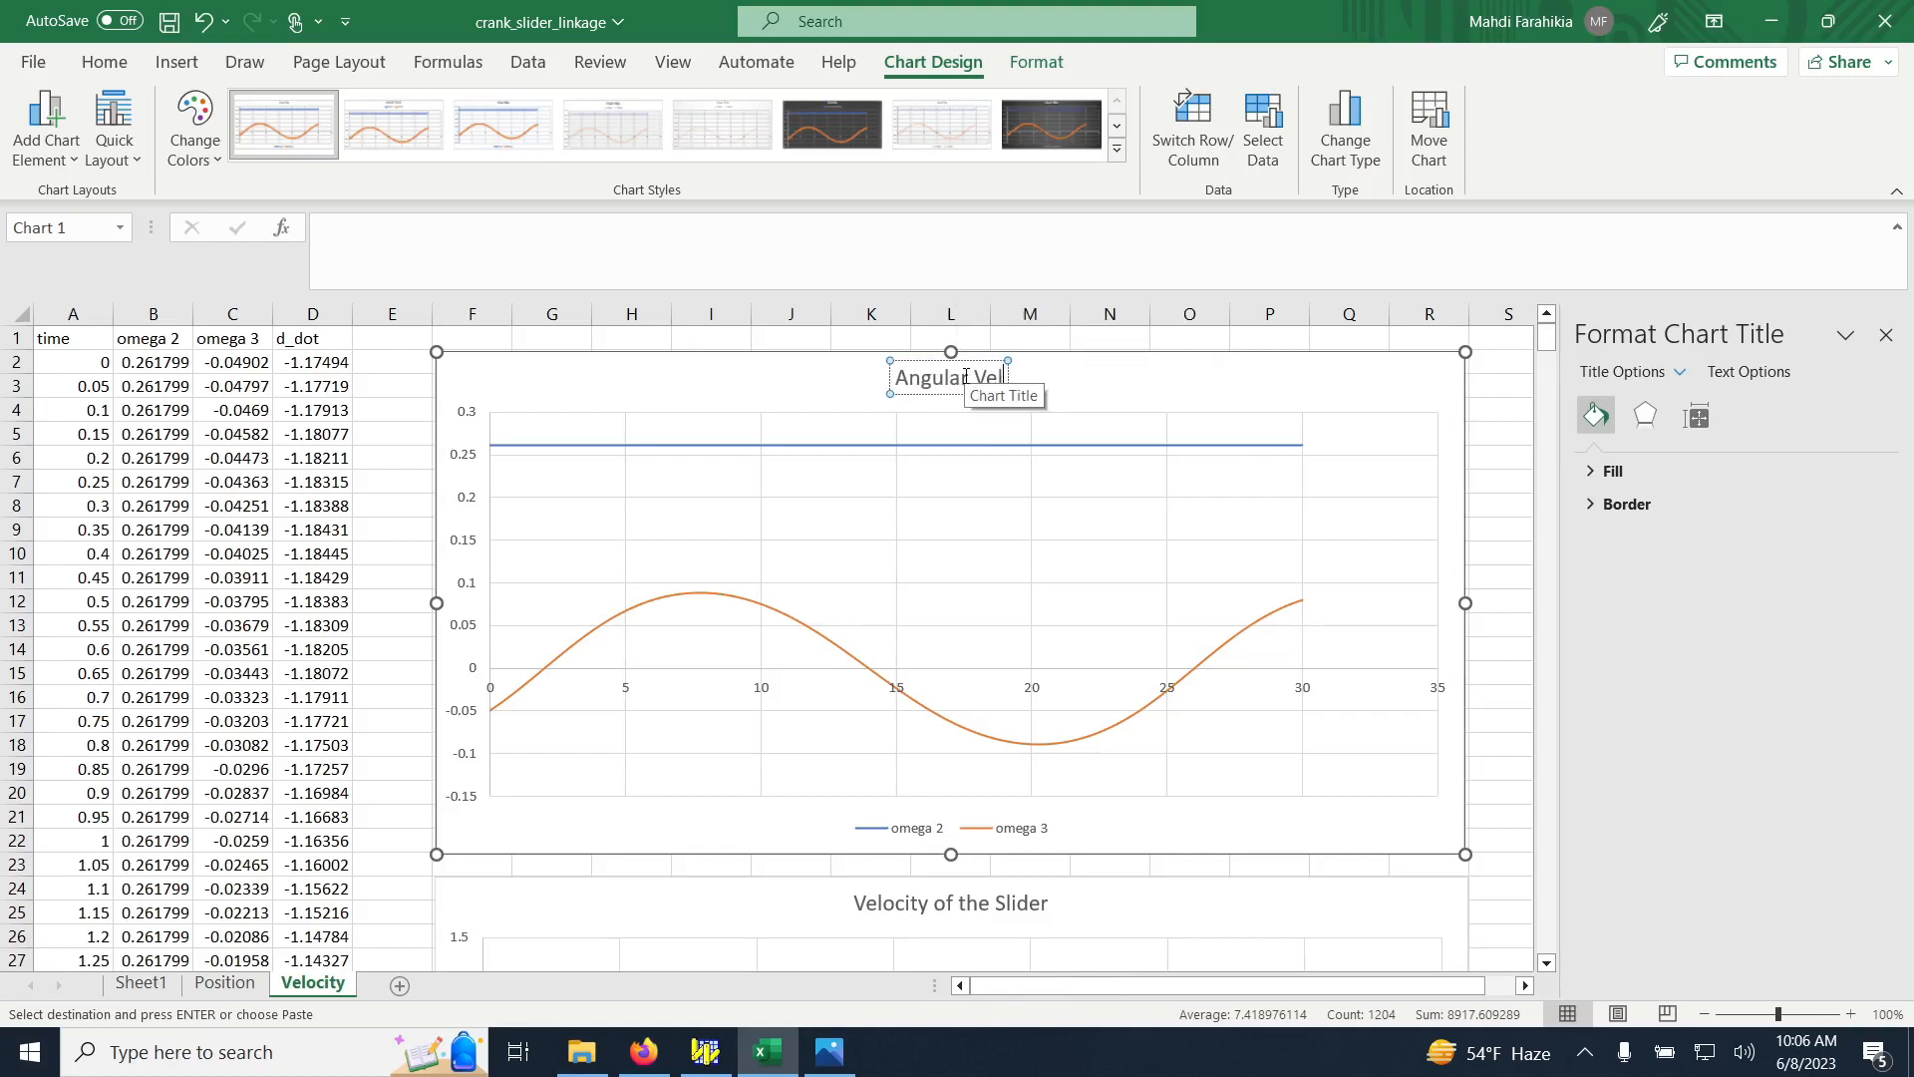
type("ocities")
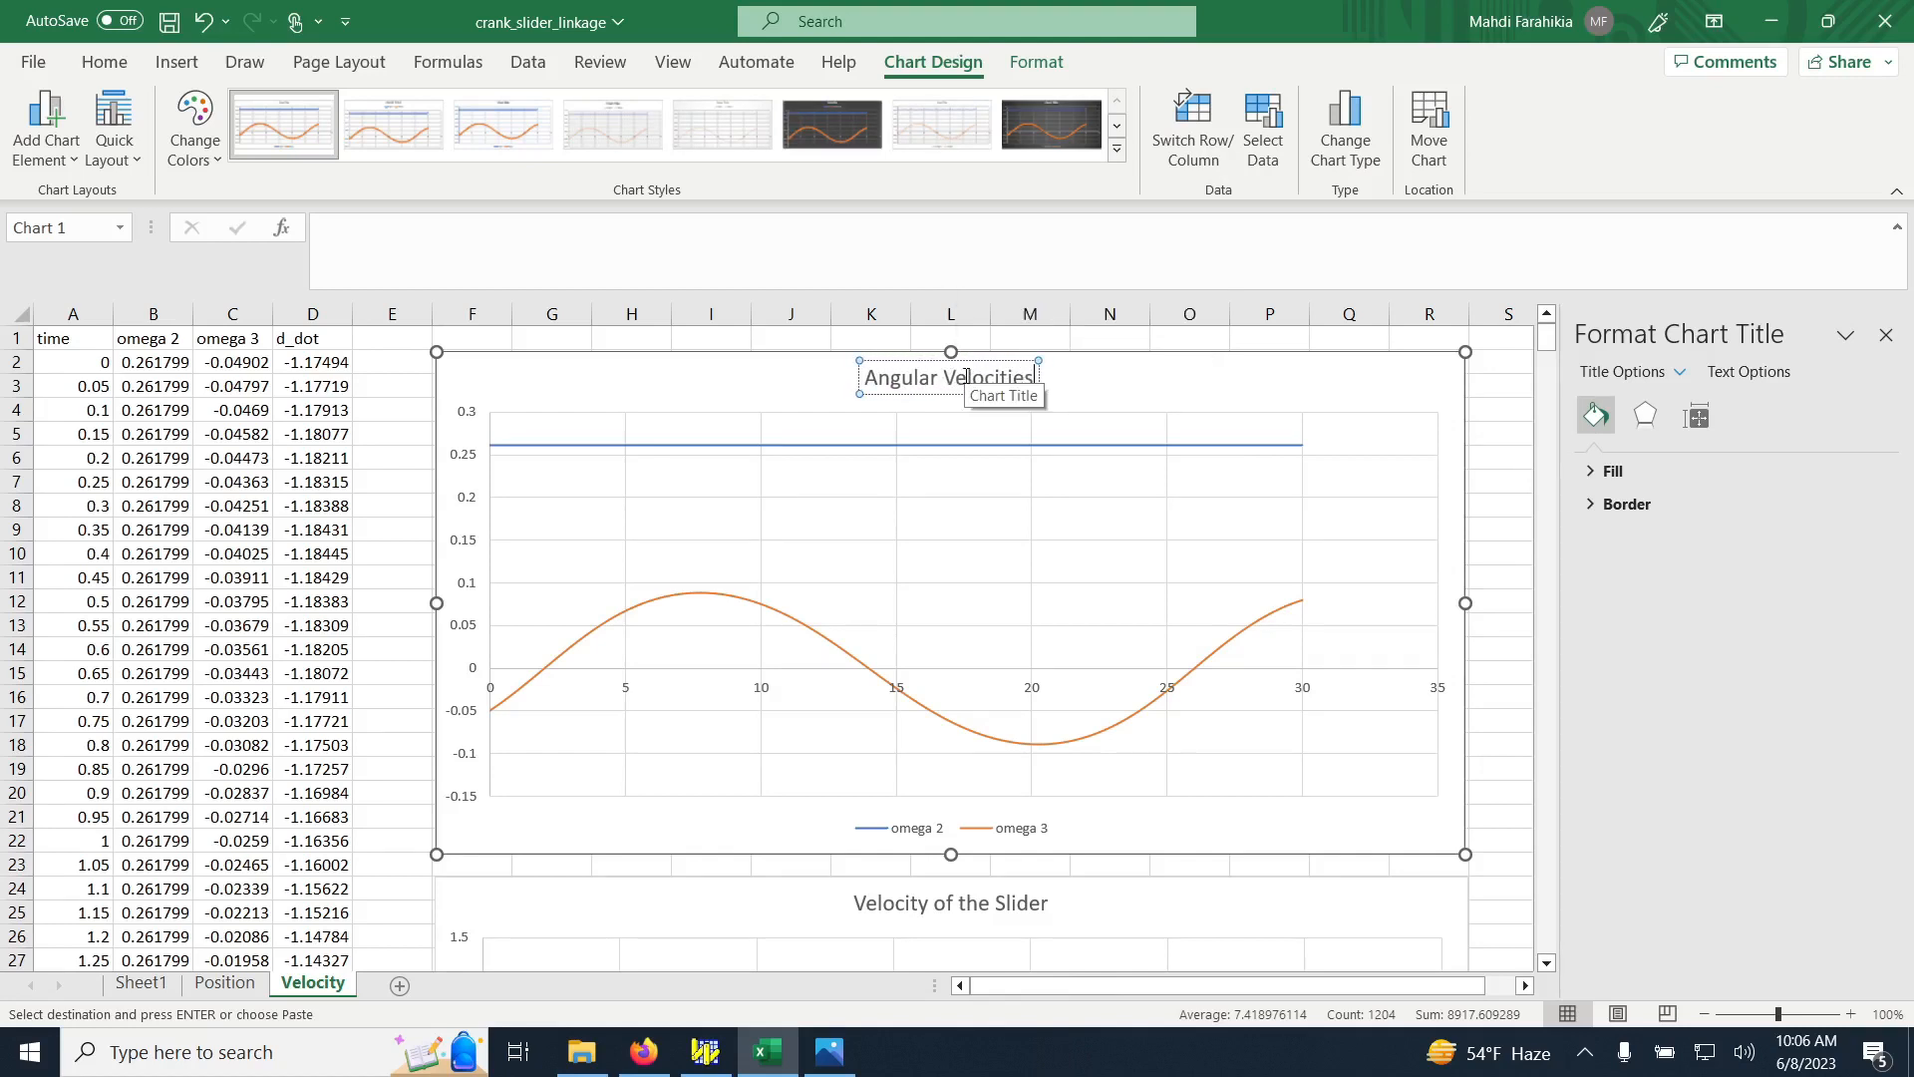
Rename the omega 2 series of the Angular Velocities chart to "Crank" in its data source
left_click(923, 835)
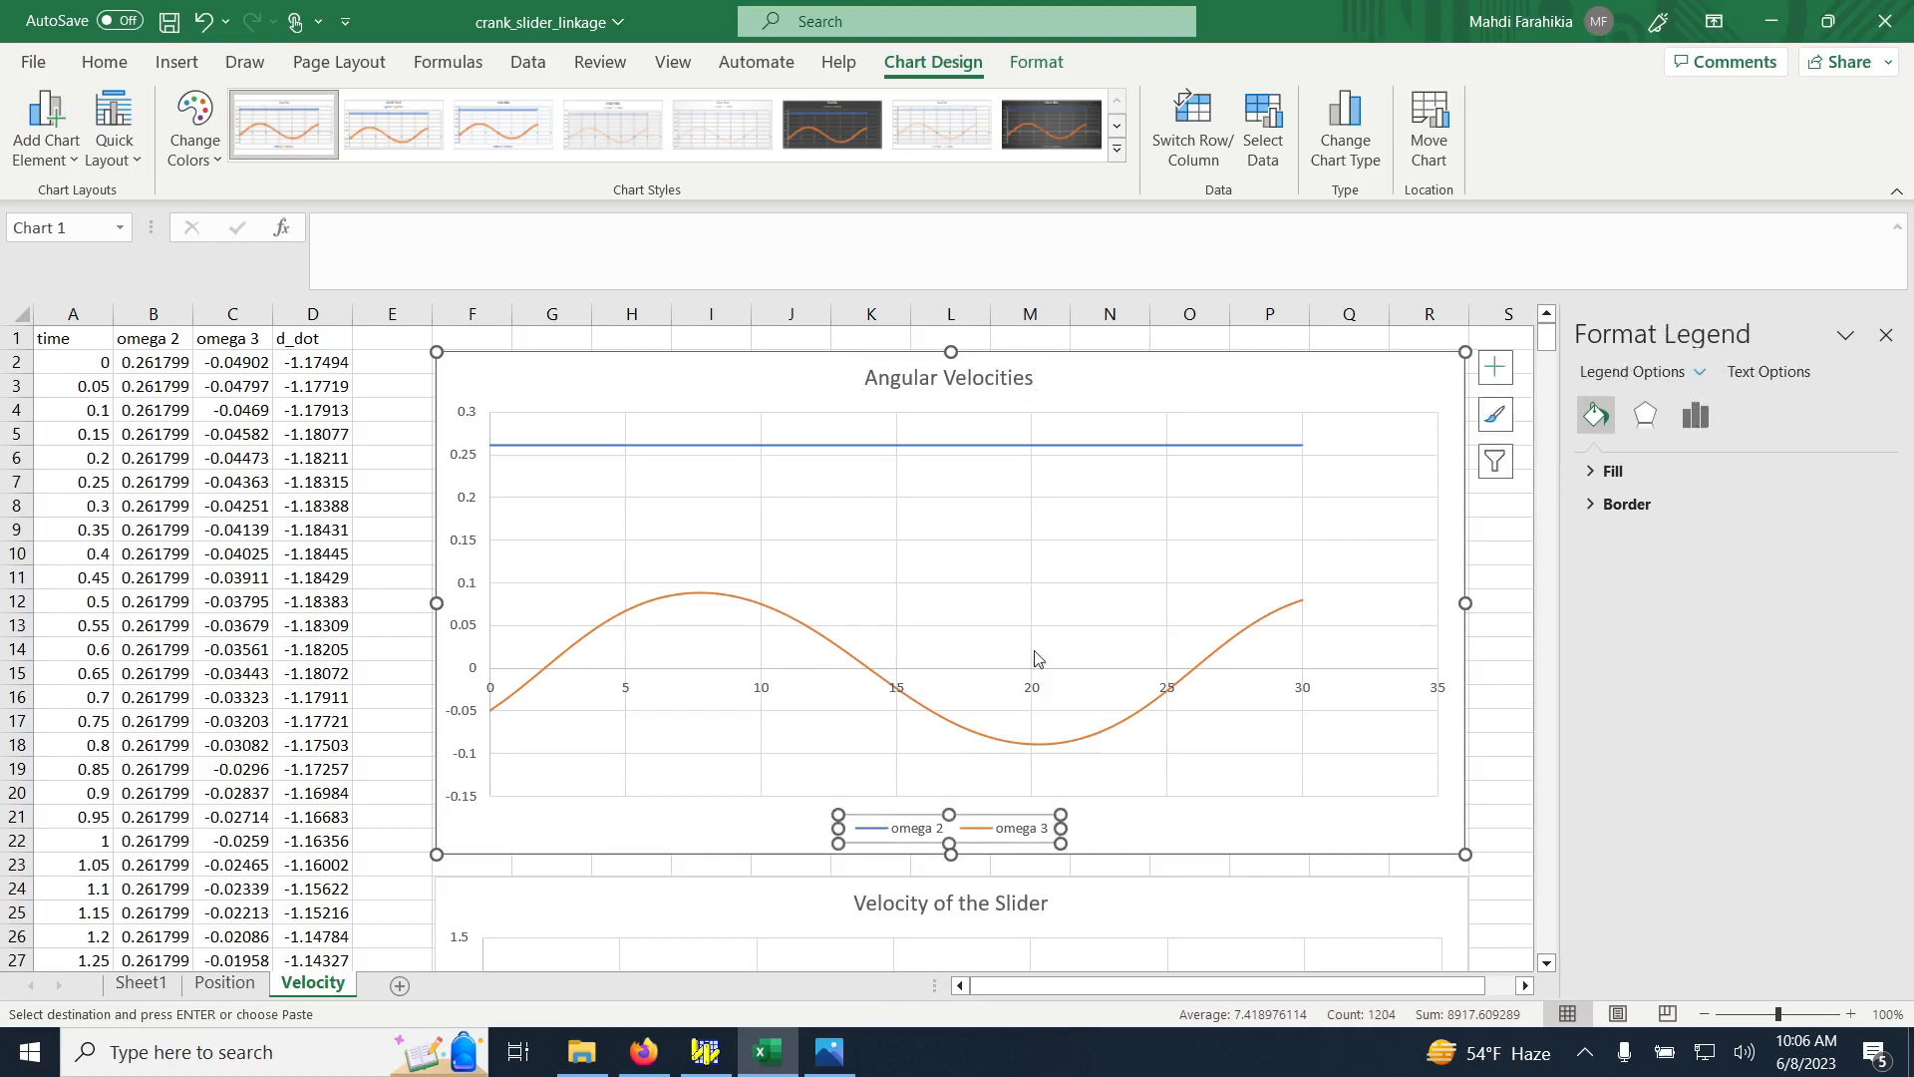
right_click(1064, 612)
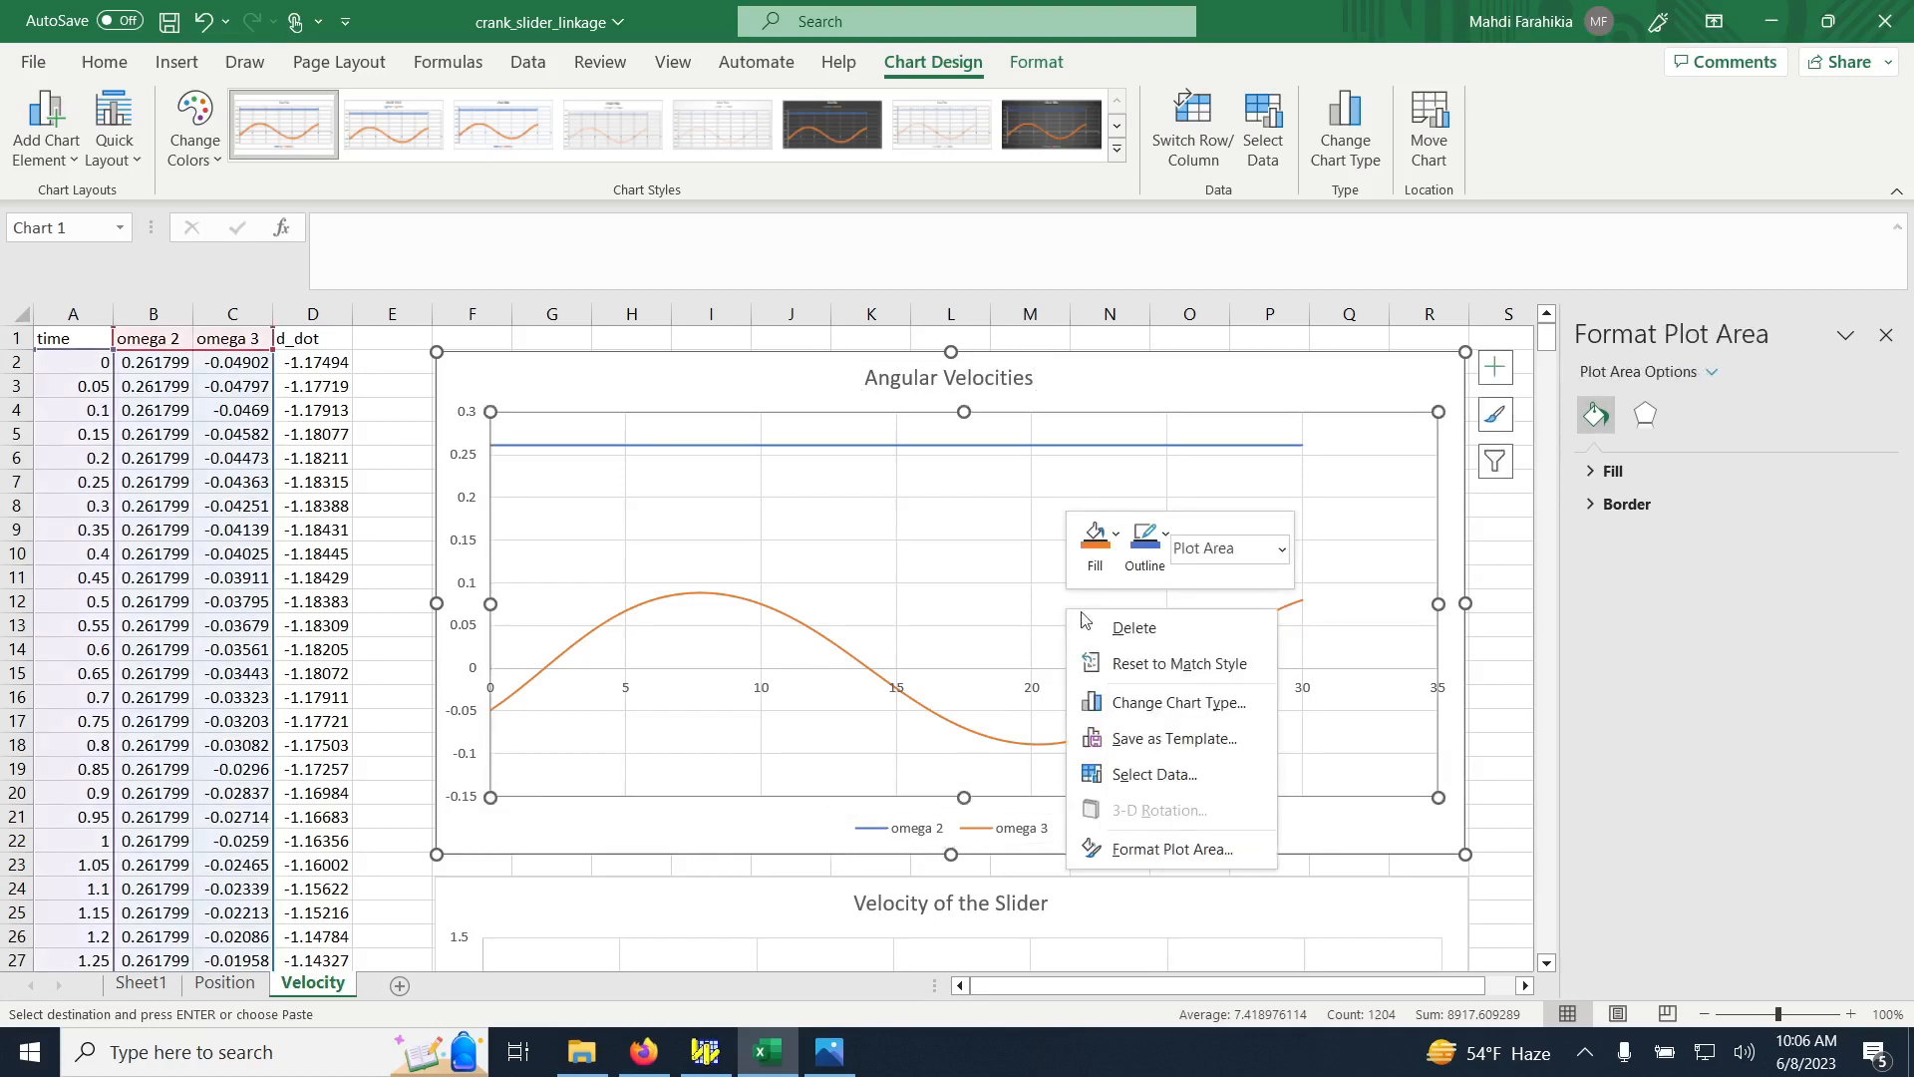
left_click(1178, 783)
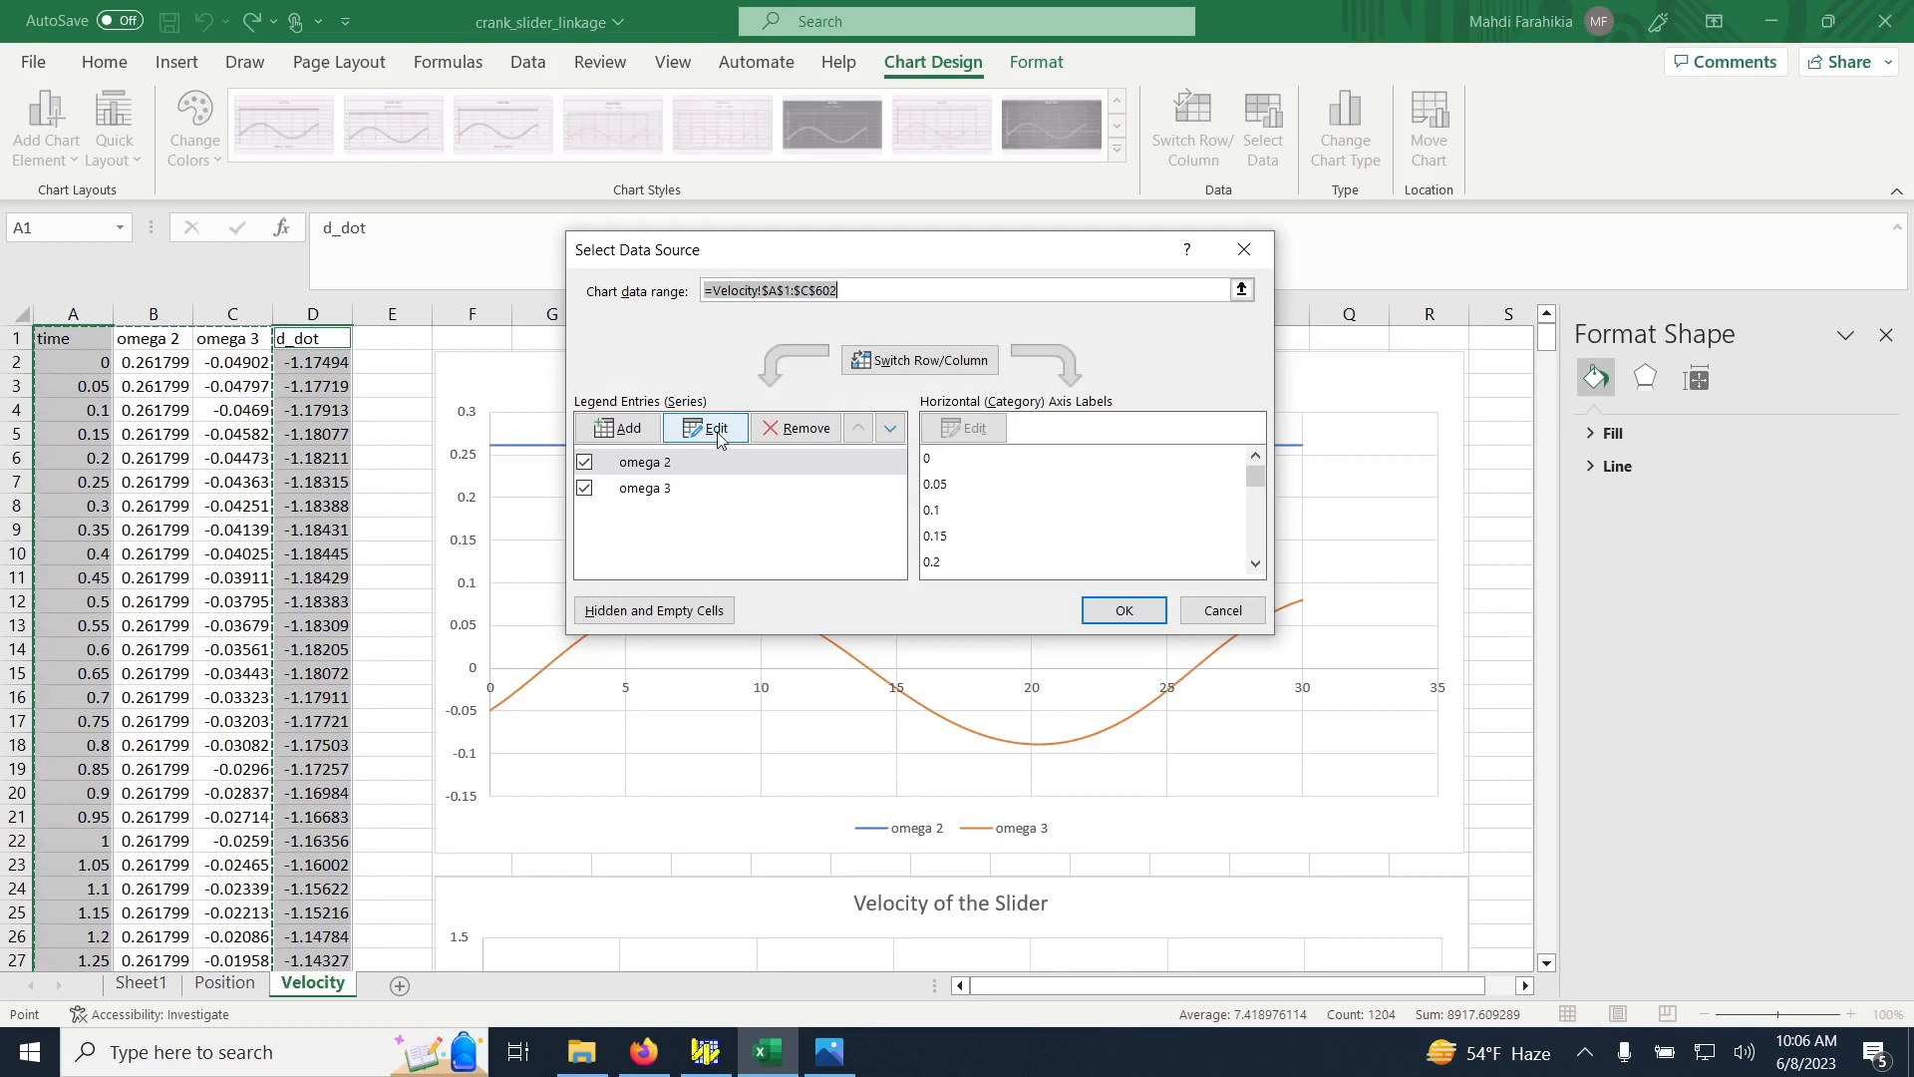
left_click(716, 430)
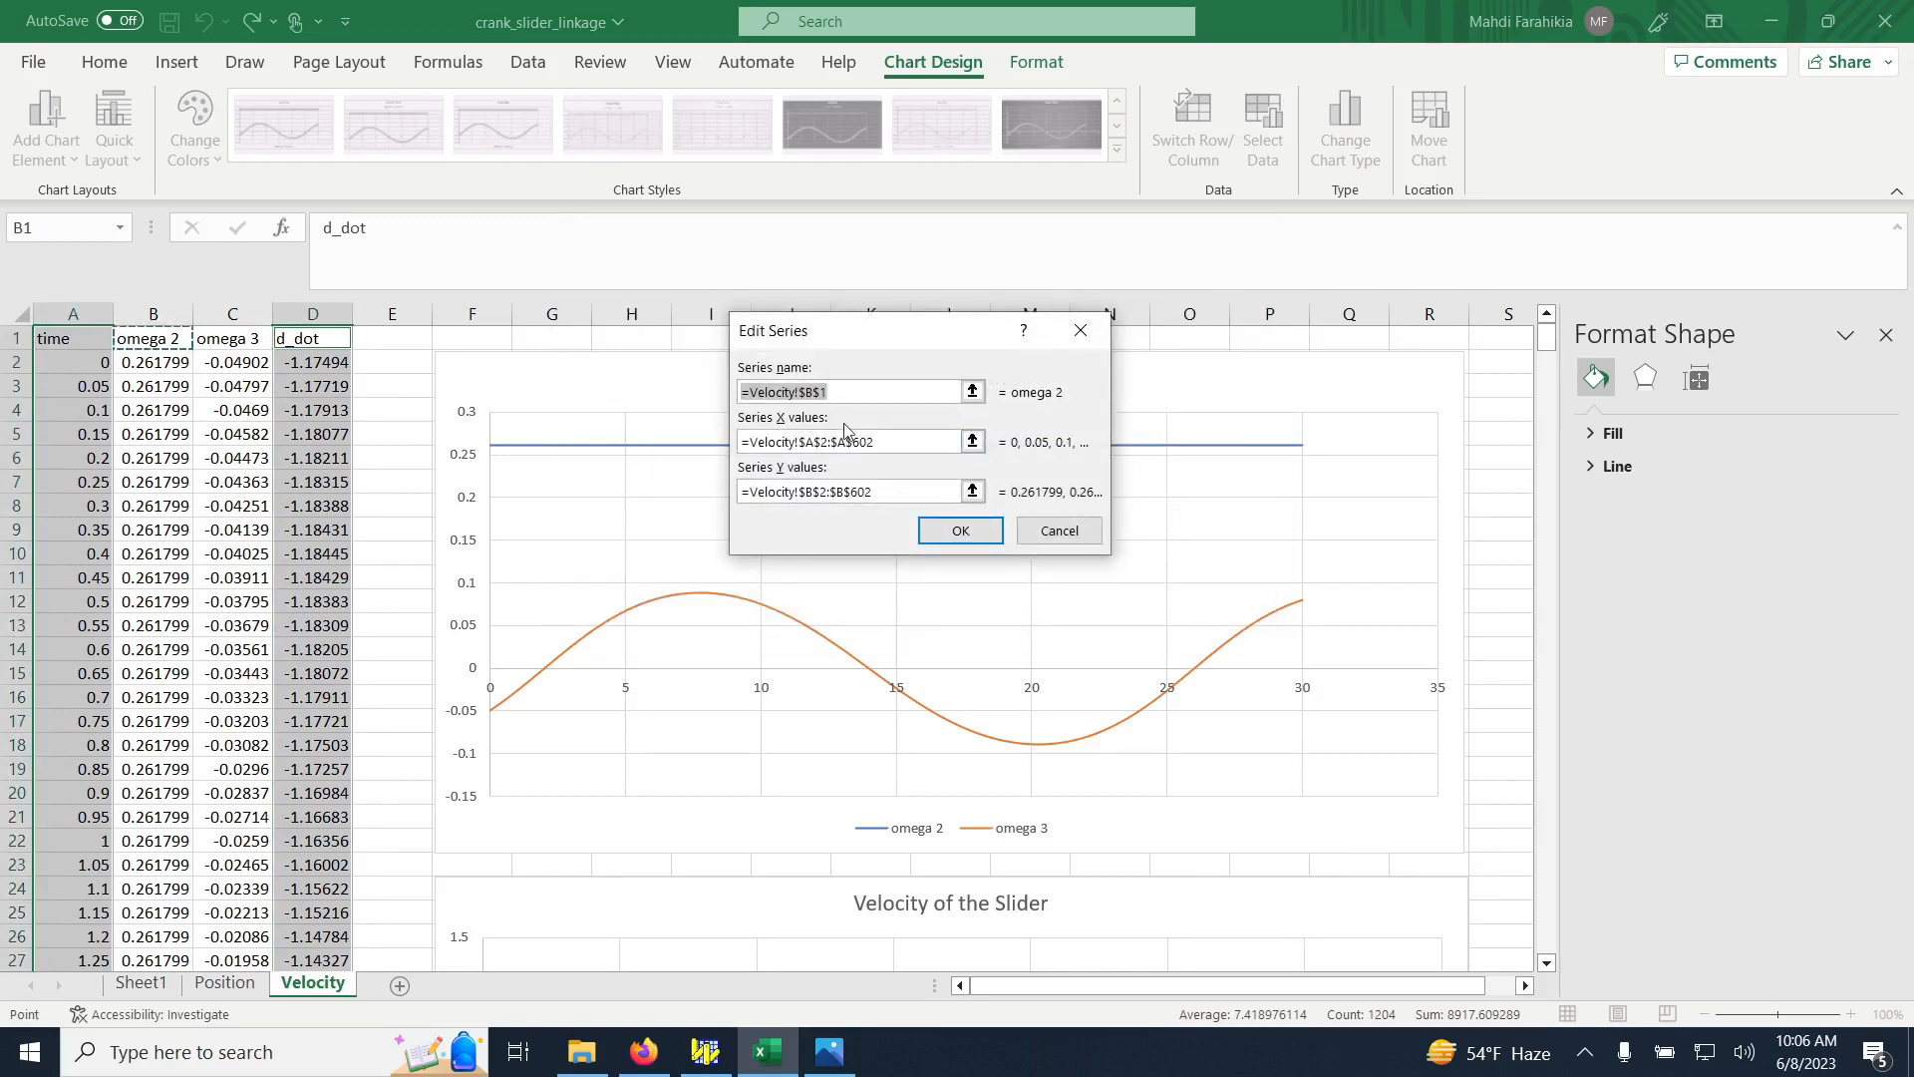
type("Crank")
key("Return")
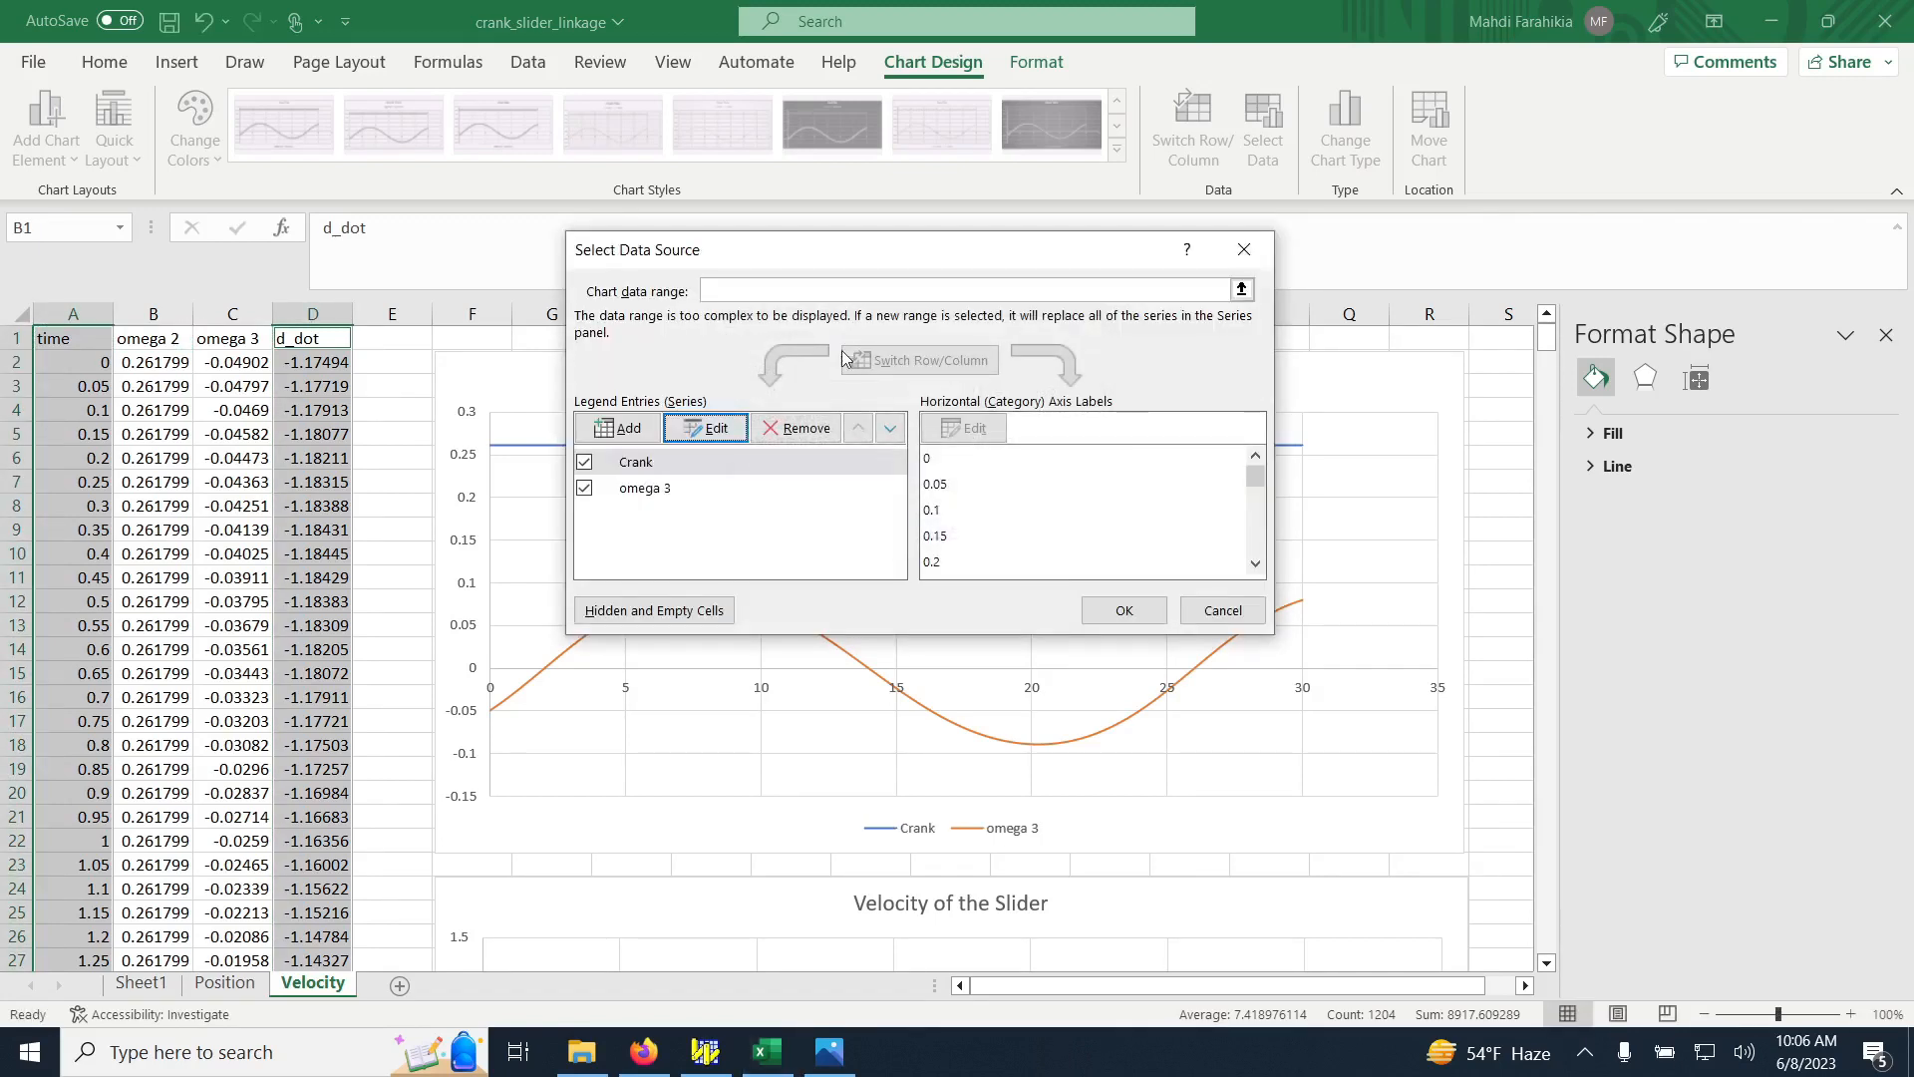
Rename the omega 3 series to "Coupler" and apply the data source changes to the Angular Velocities chart
left_click(648, 488)
left_click(708, 428)
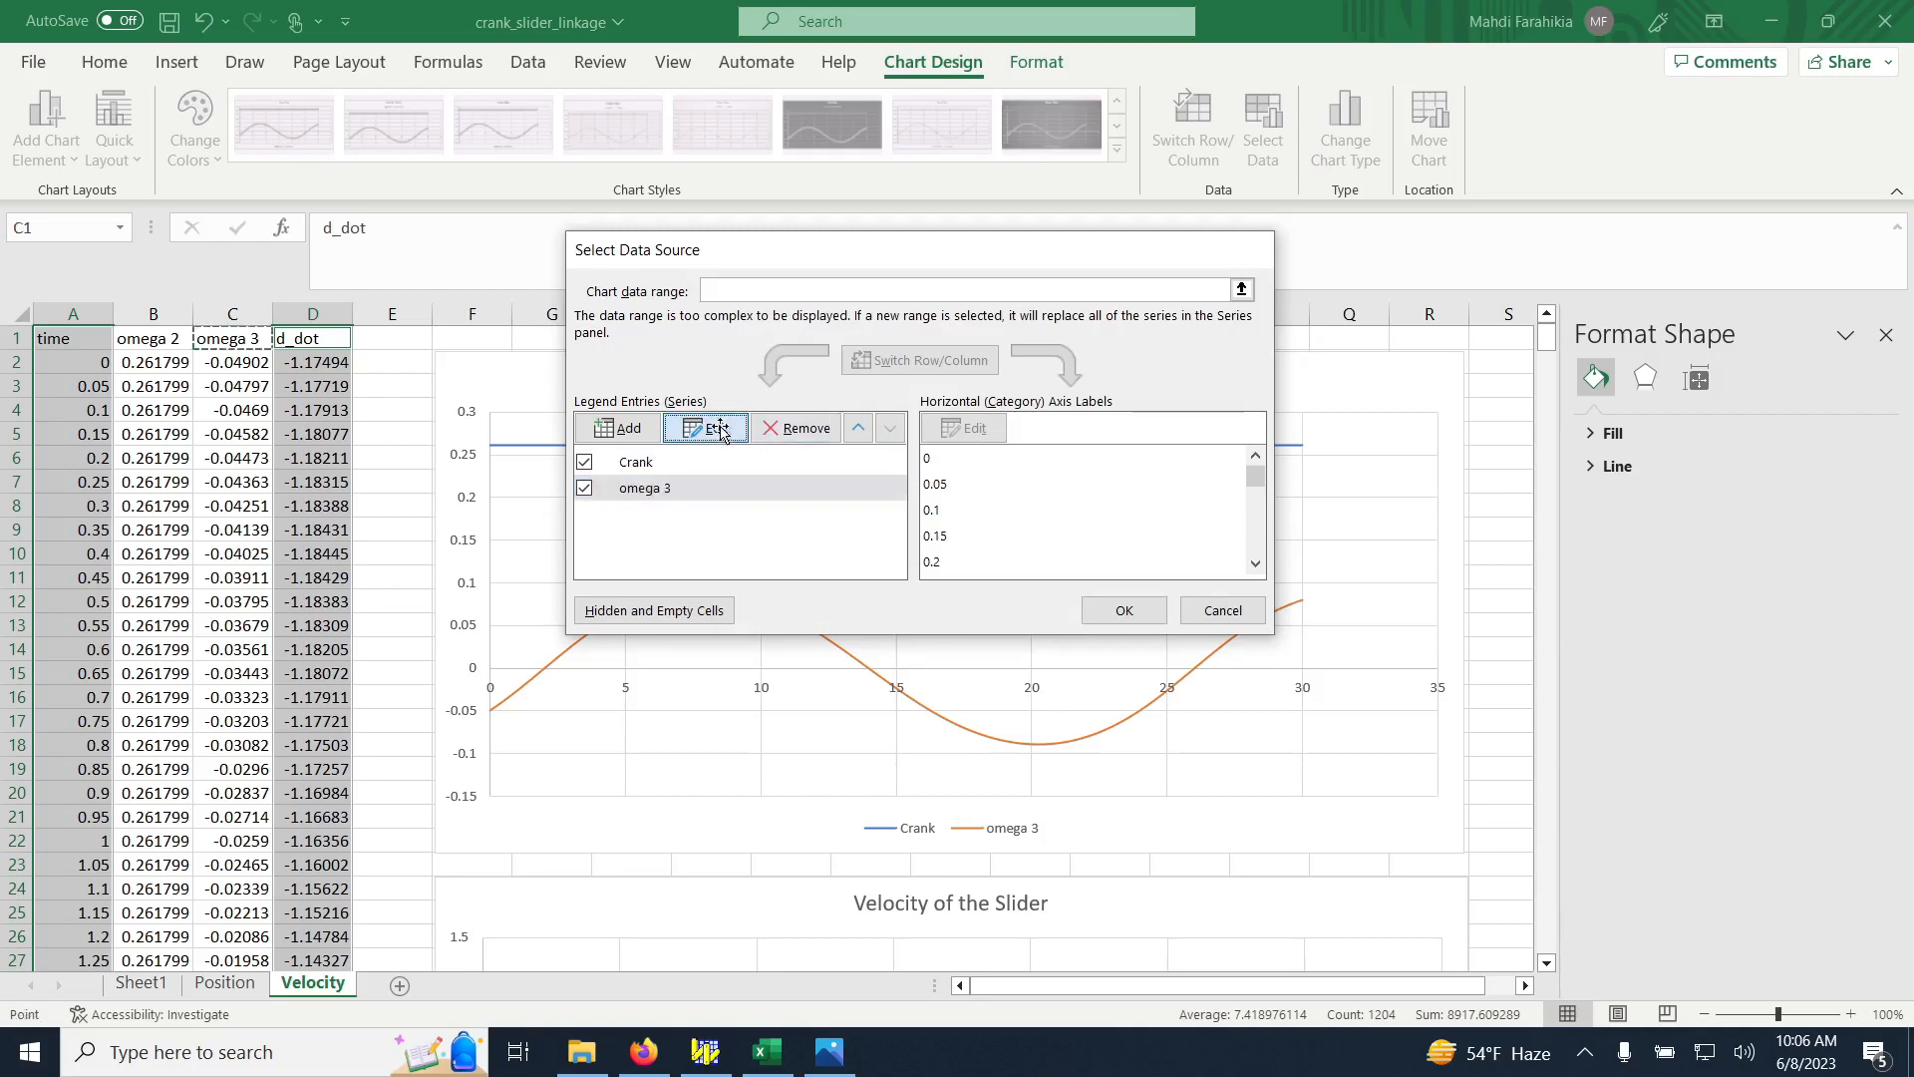
type("Coup")
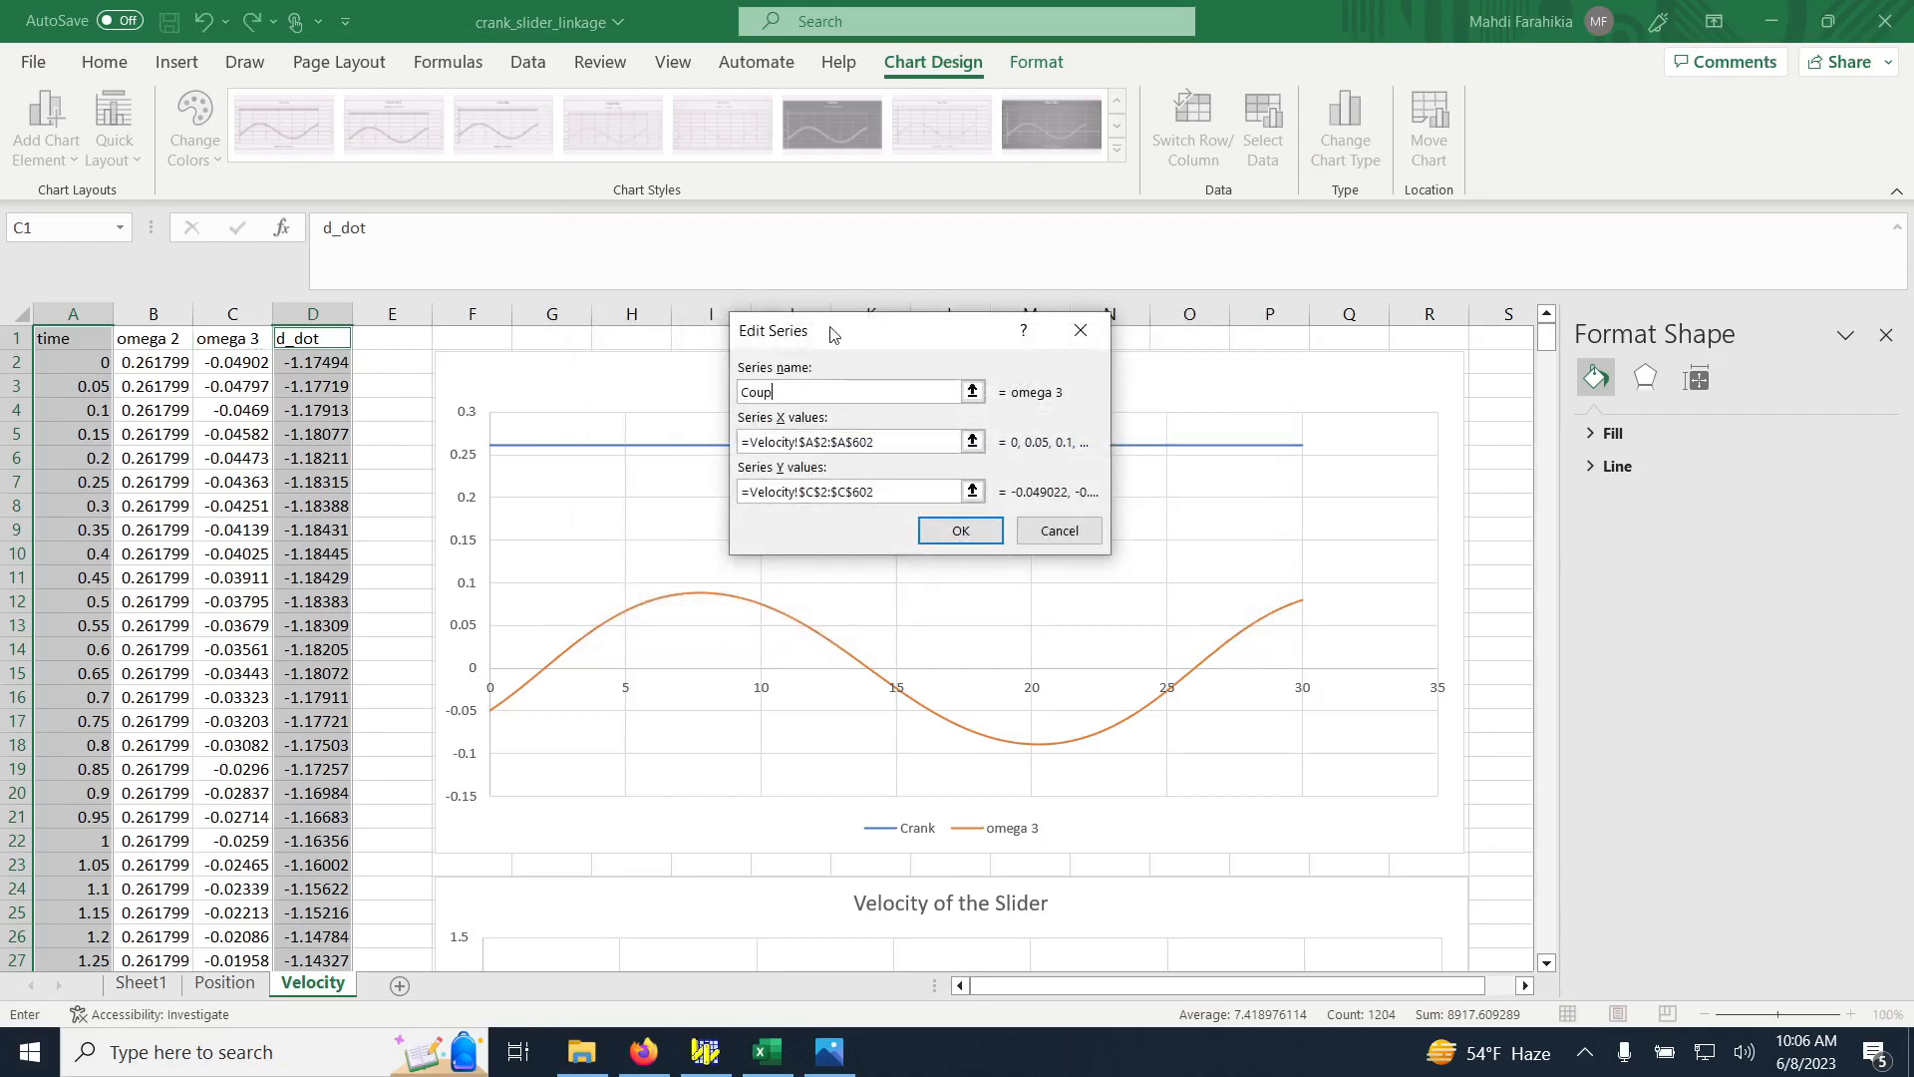
type("ler")
key("Return")
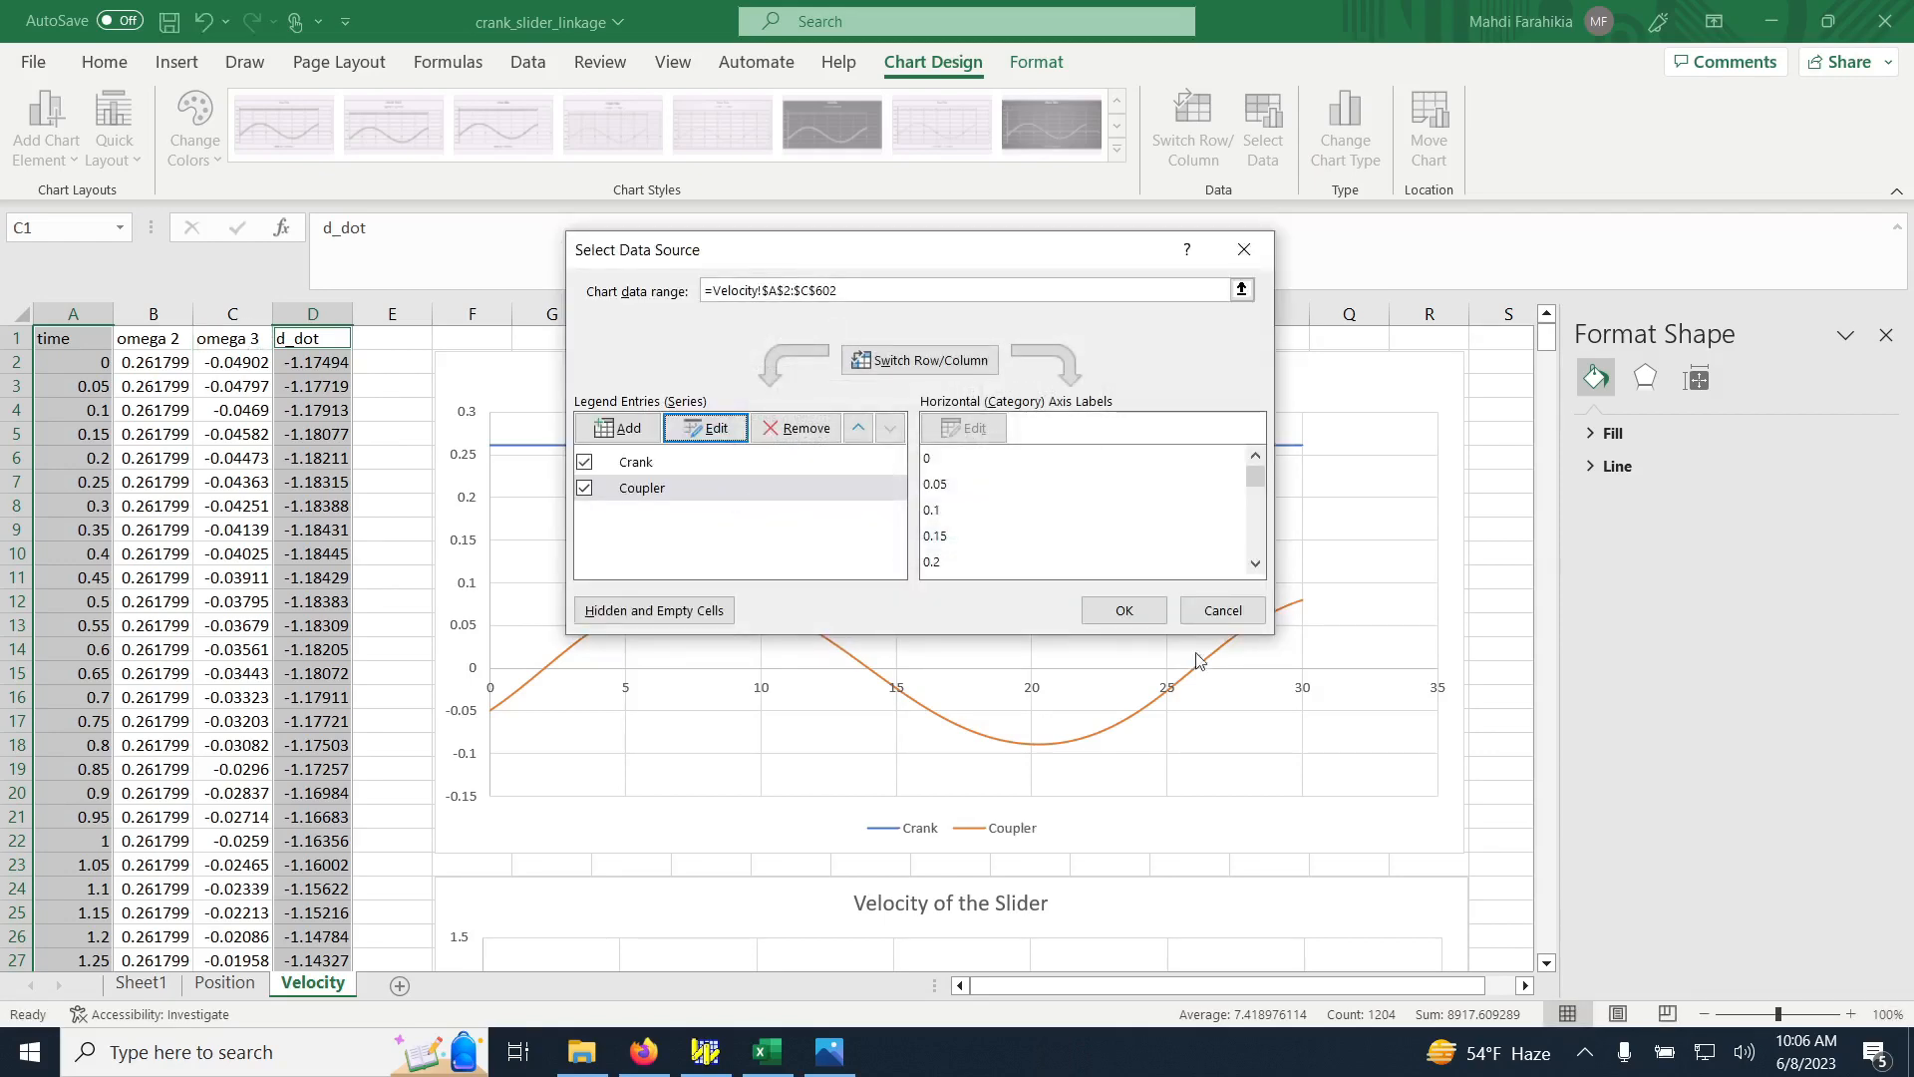
left_click(1121, 609)
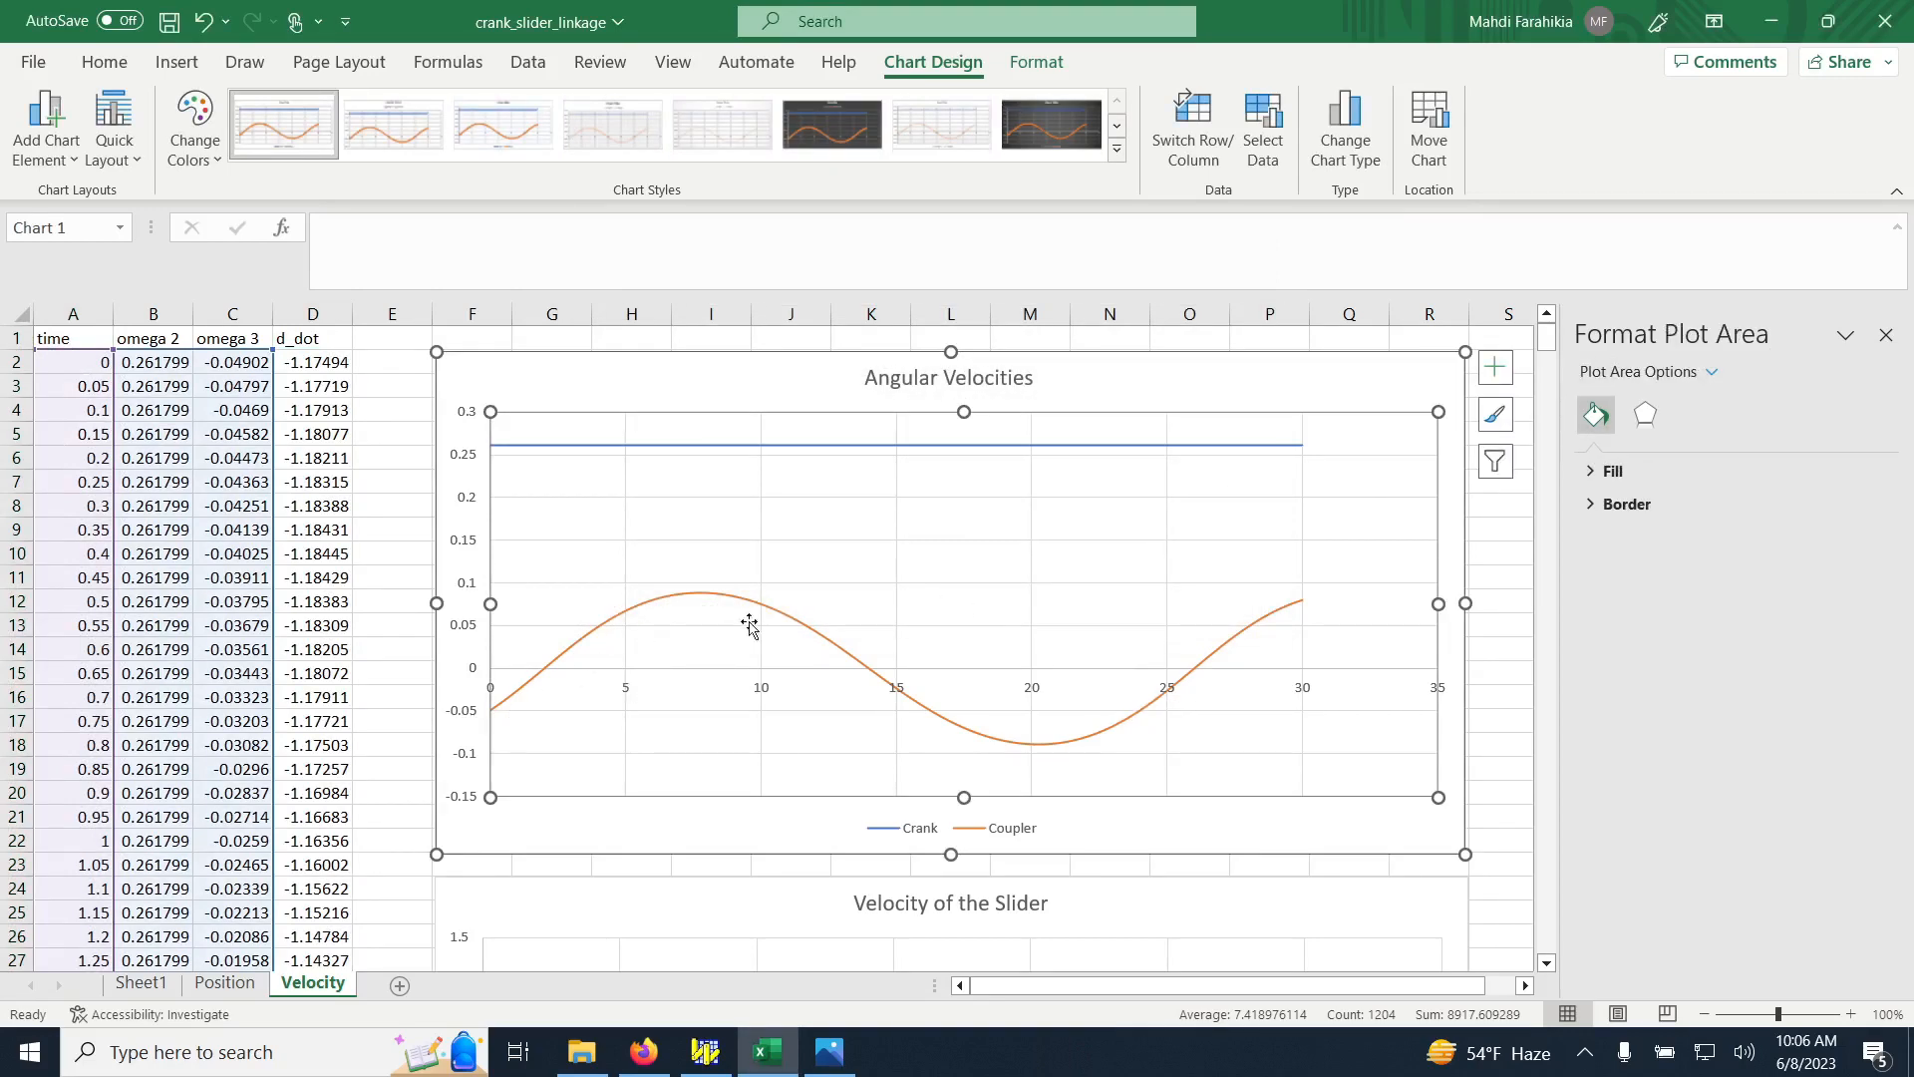
Close the formatting pane and review the Angular Velocities and Velocity of the Slider charts on the Velocity sheet
scroll(937, 503, "down", 6)
scroll(923, 634, "down", 2)
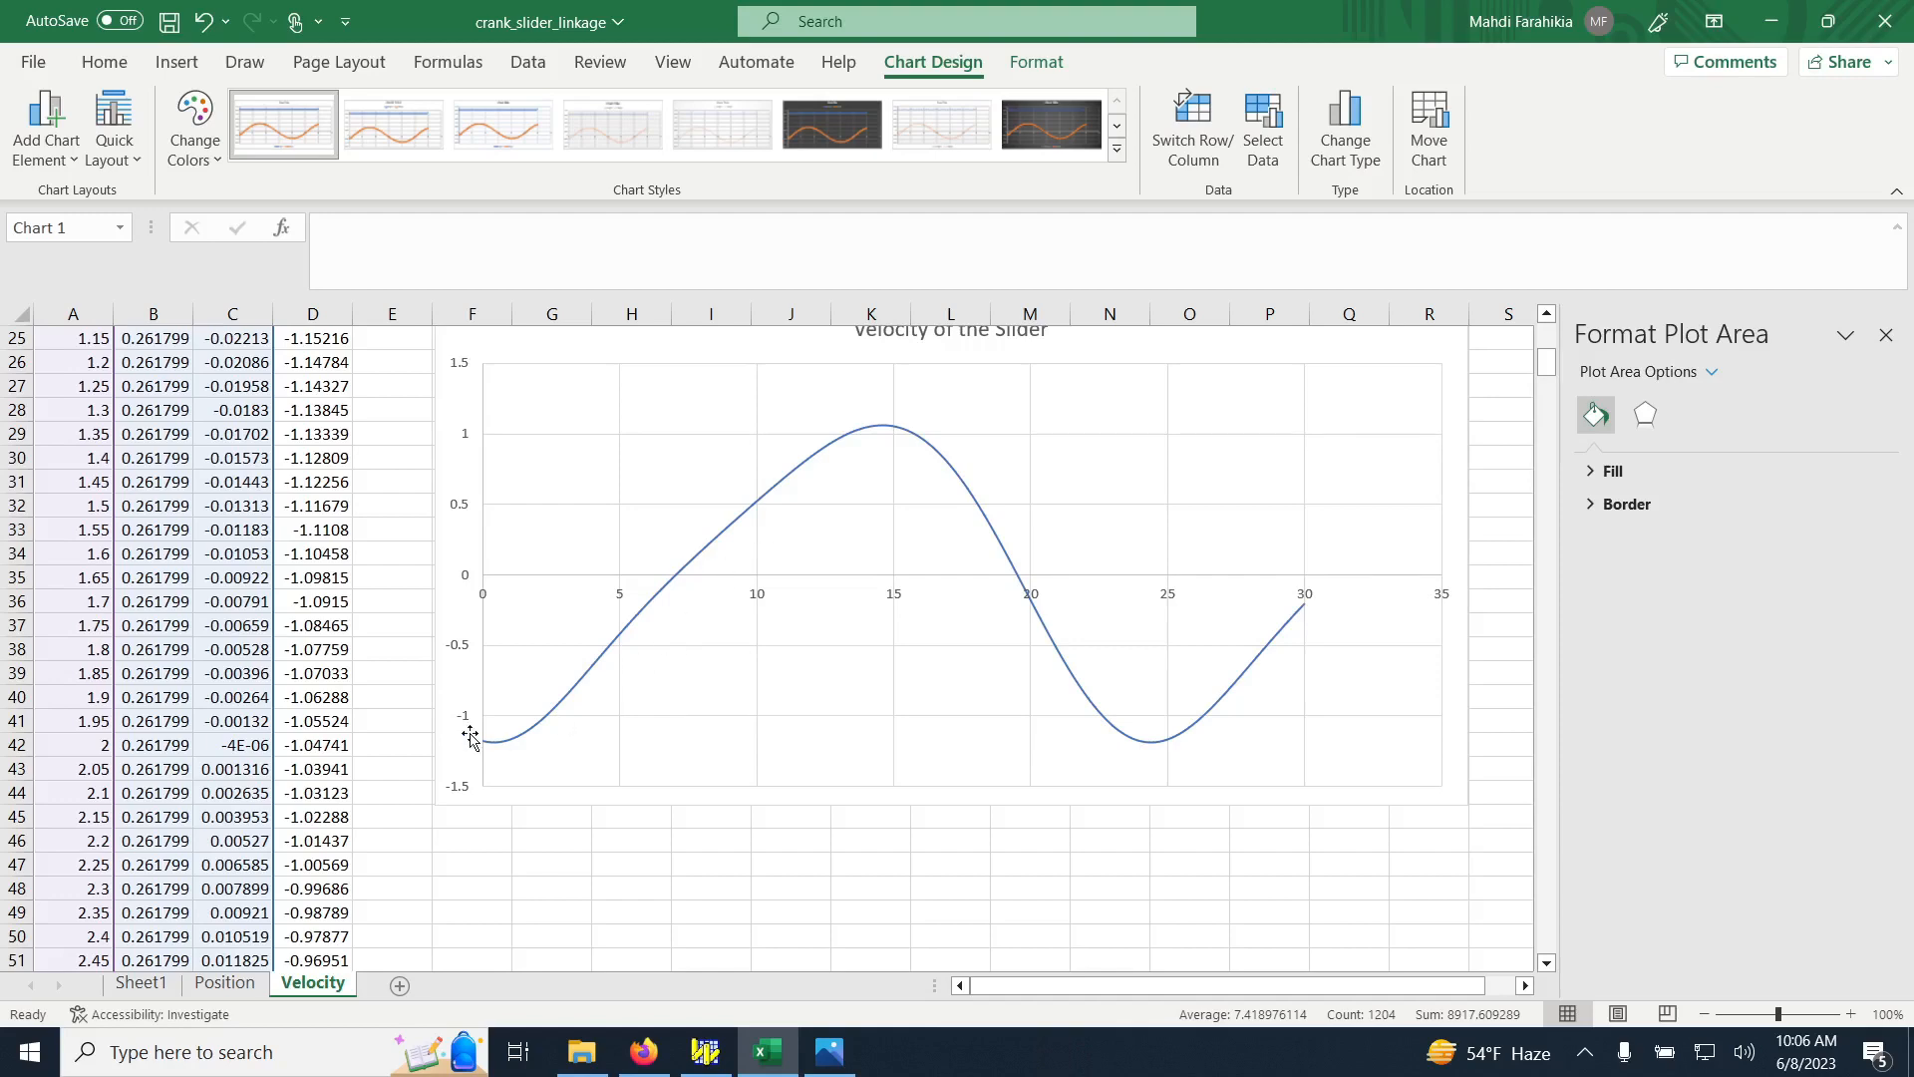
scroll(735, 688, "up", 4)
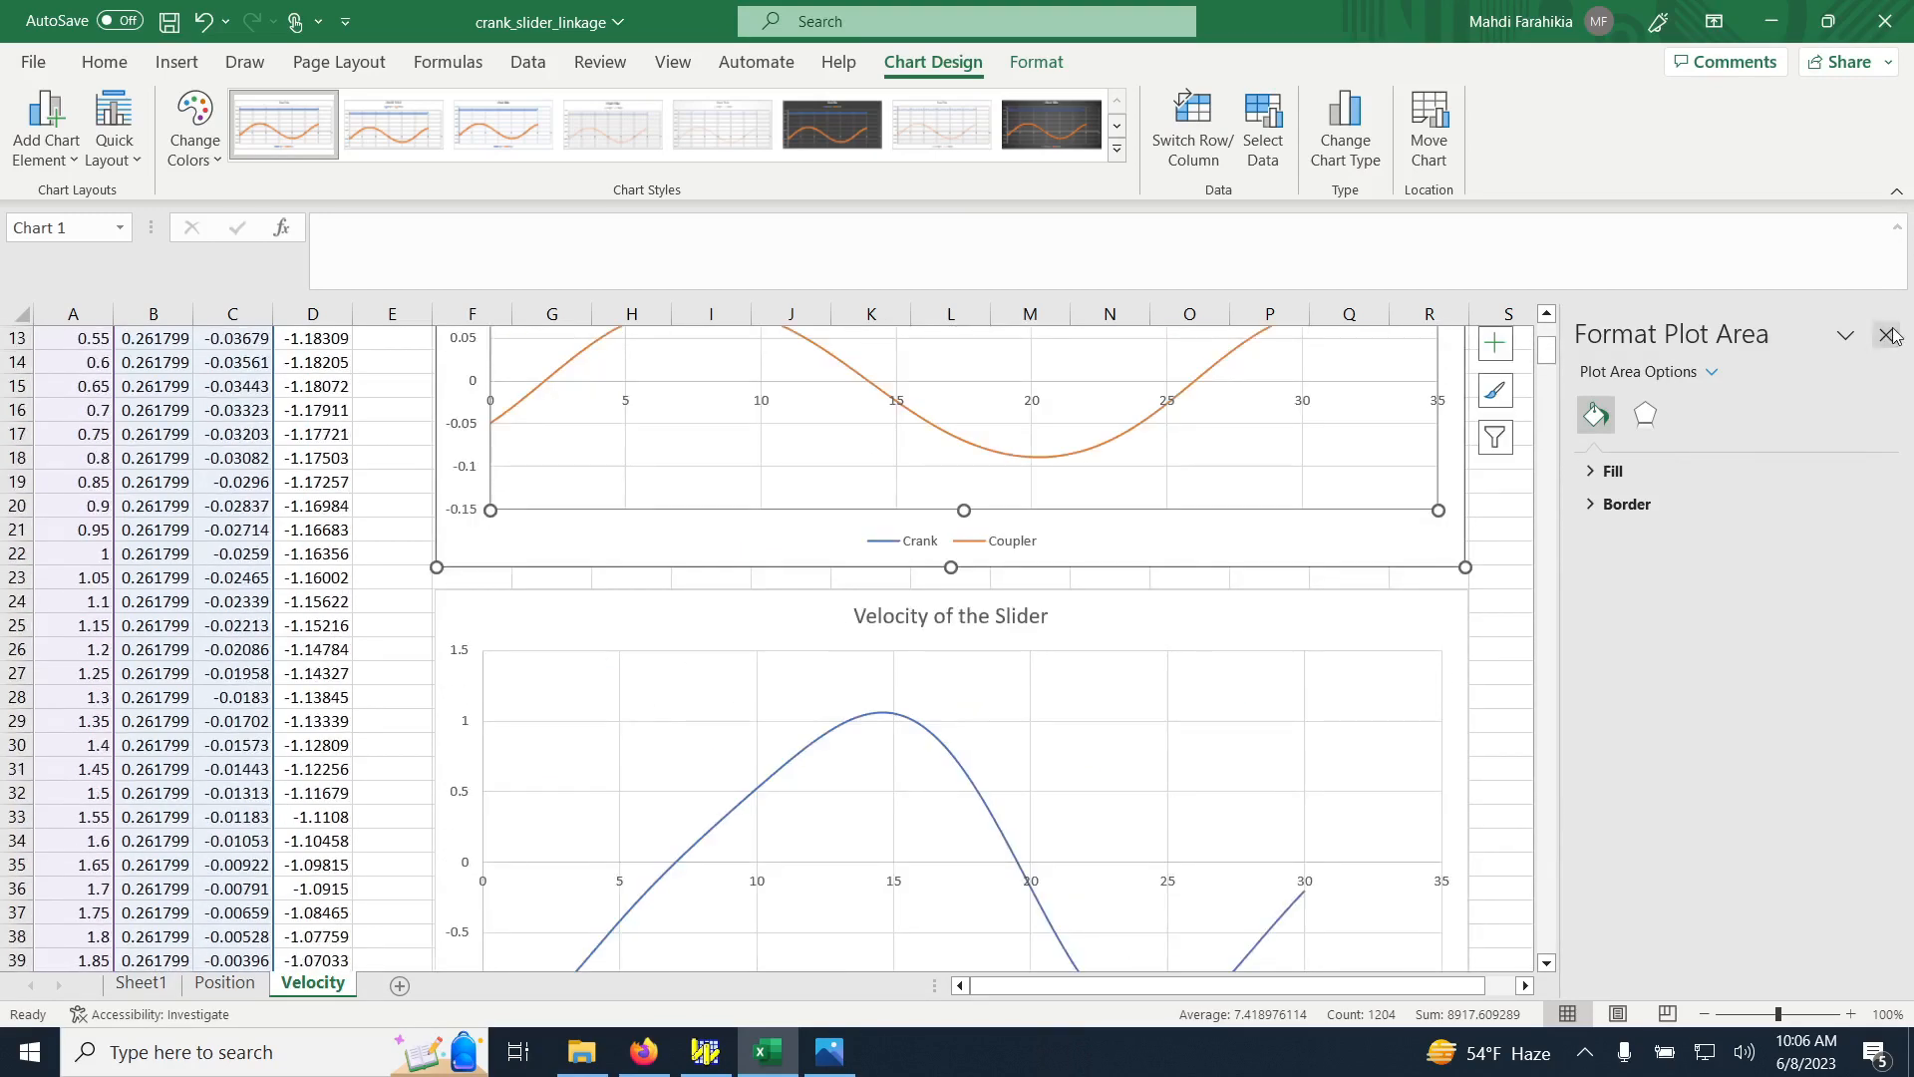
left_click(1885, 334)
scroll(1274, 449, "up", 4)
left_click(1579, 486)
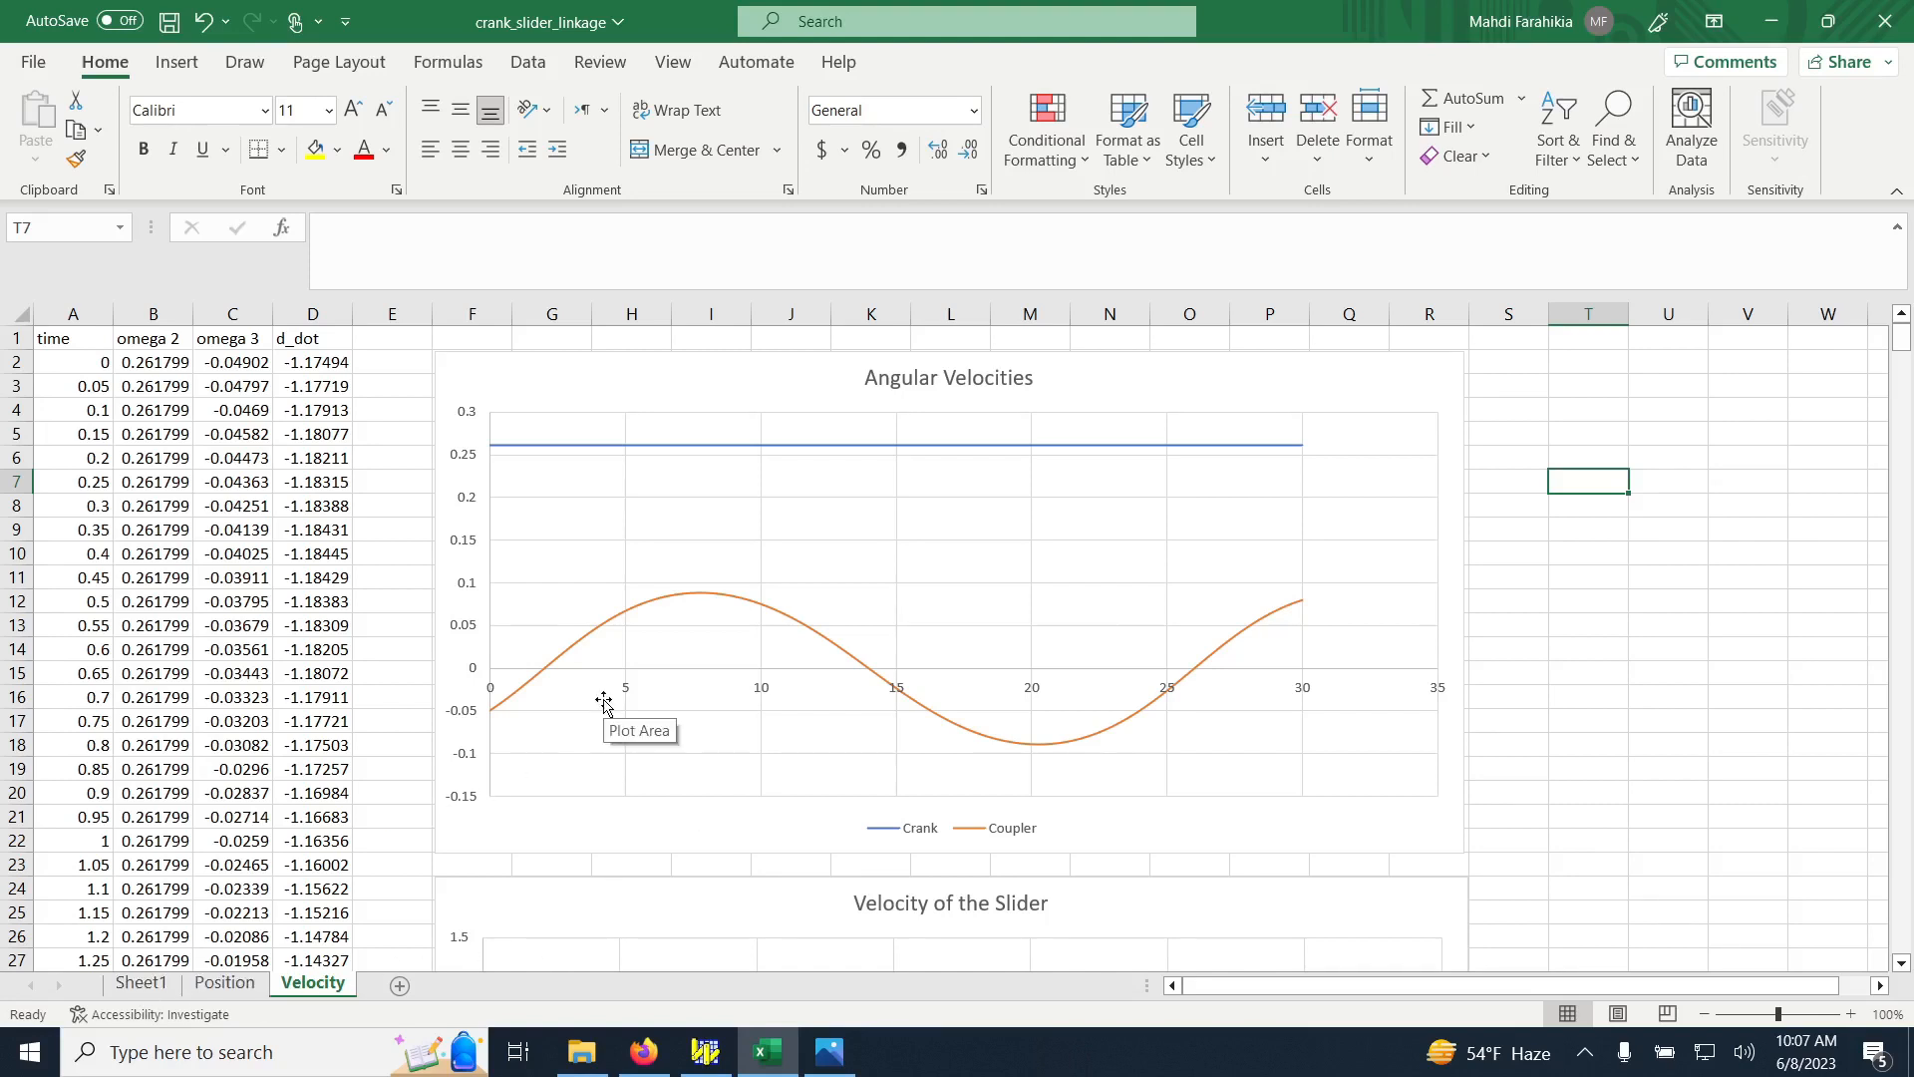
scroll(602, 712, "down", 2)
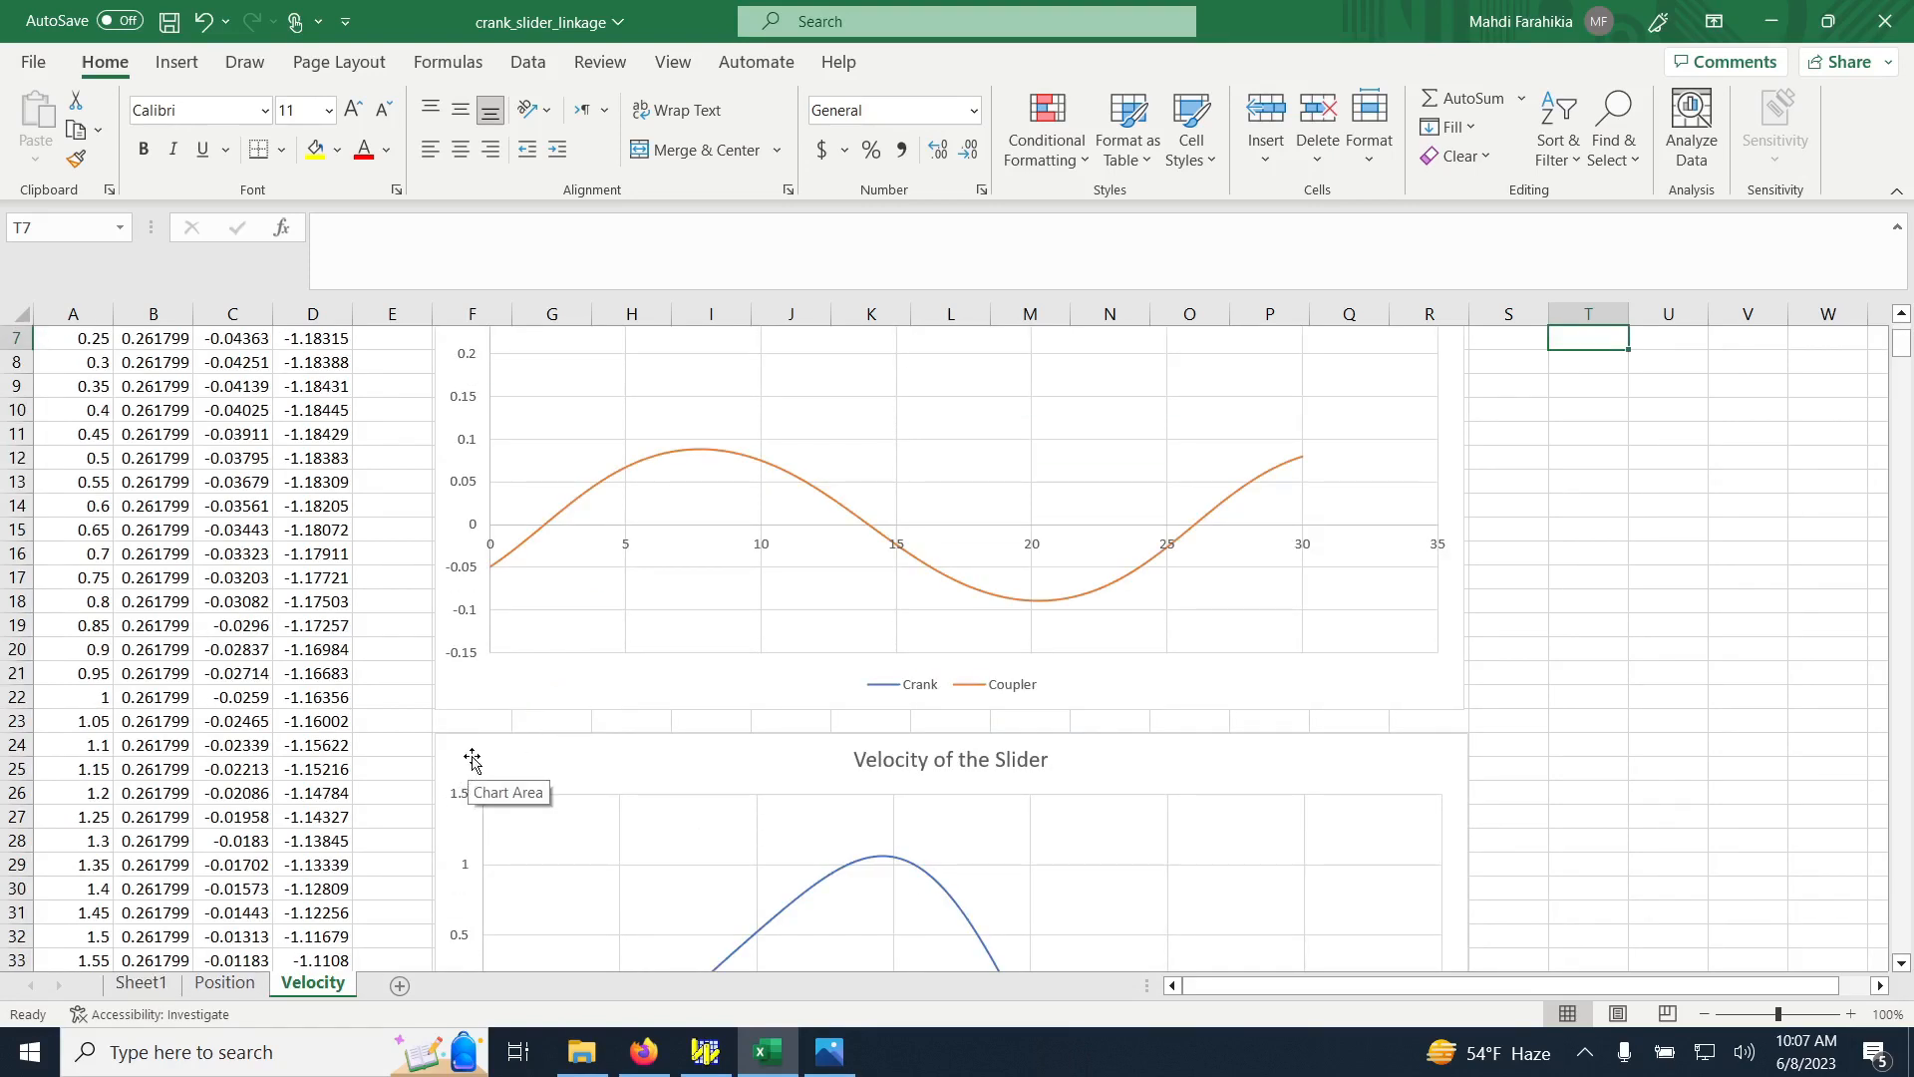
Review the raw simulation data at the start of Sheet1 and the charts on the Position sheet
left_click(140, 983)
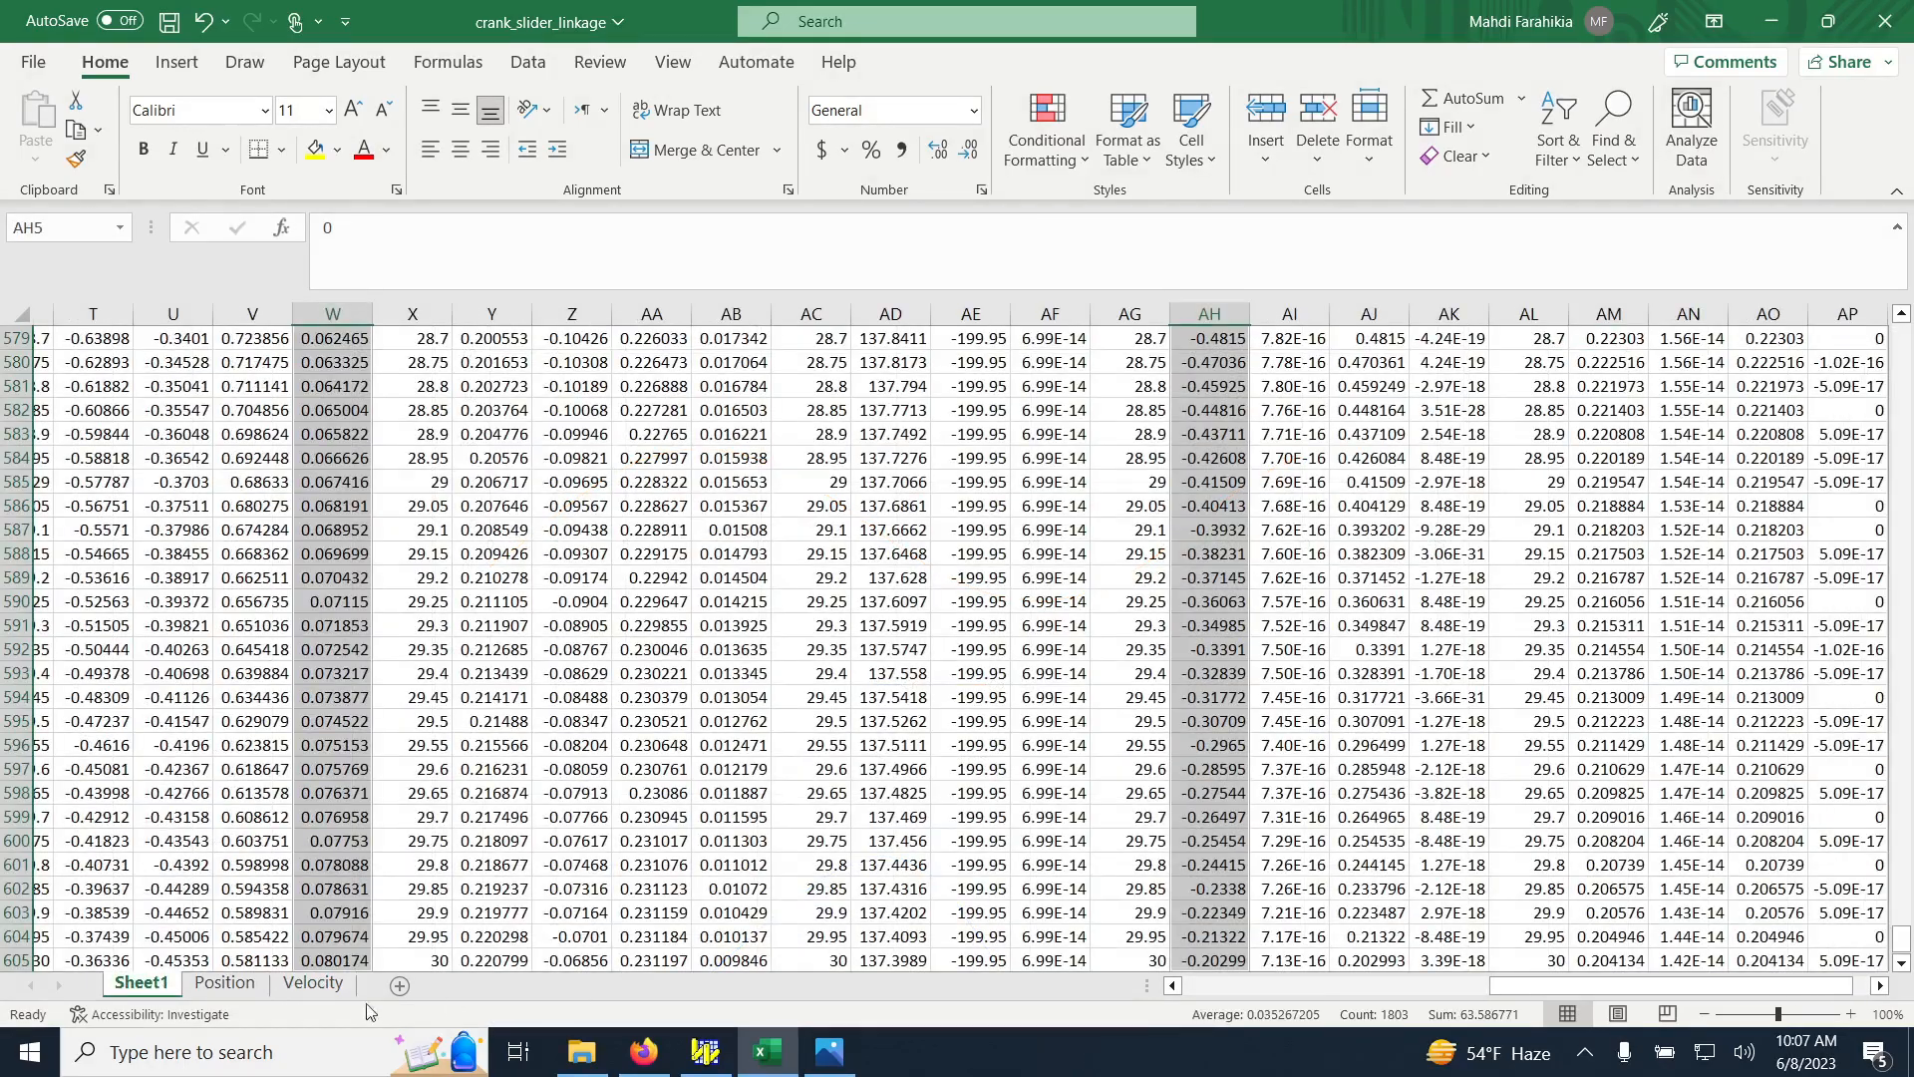
left_click_drag(1535, 988, 1122, 988)
scroll(505, 729, "up", 2)
scroll(506, 728, "up", 20)
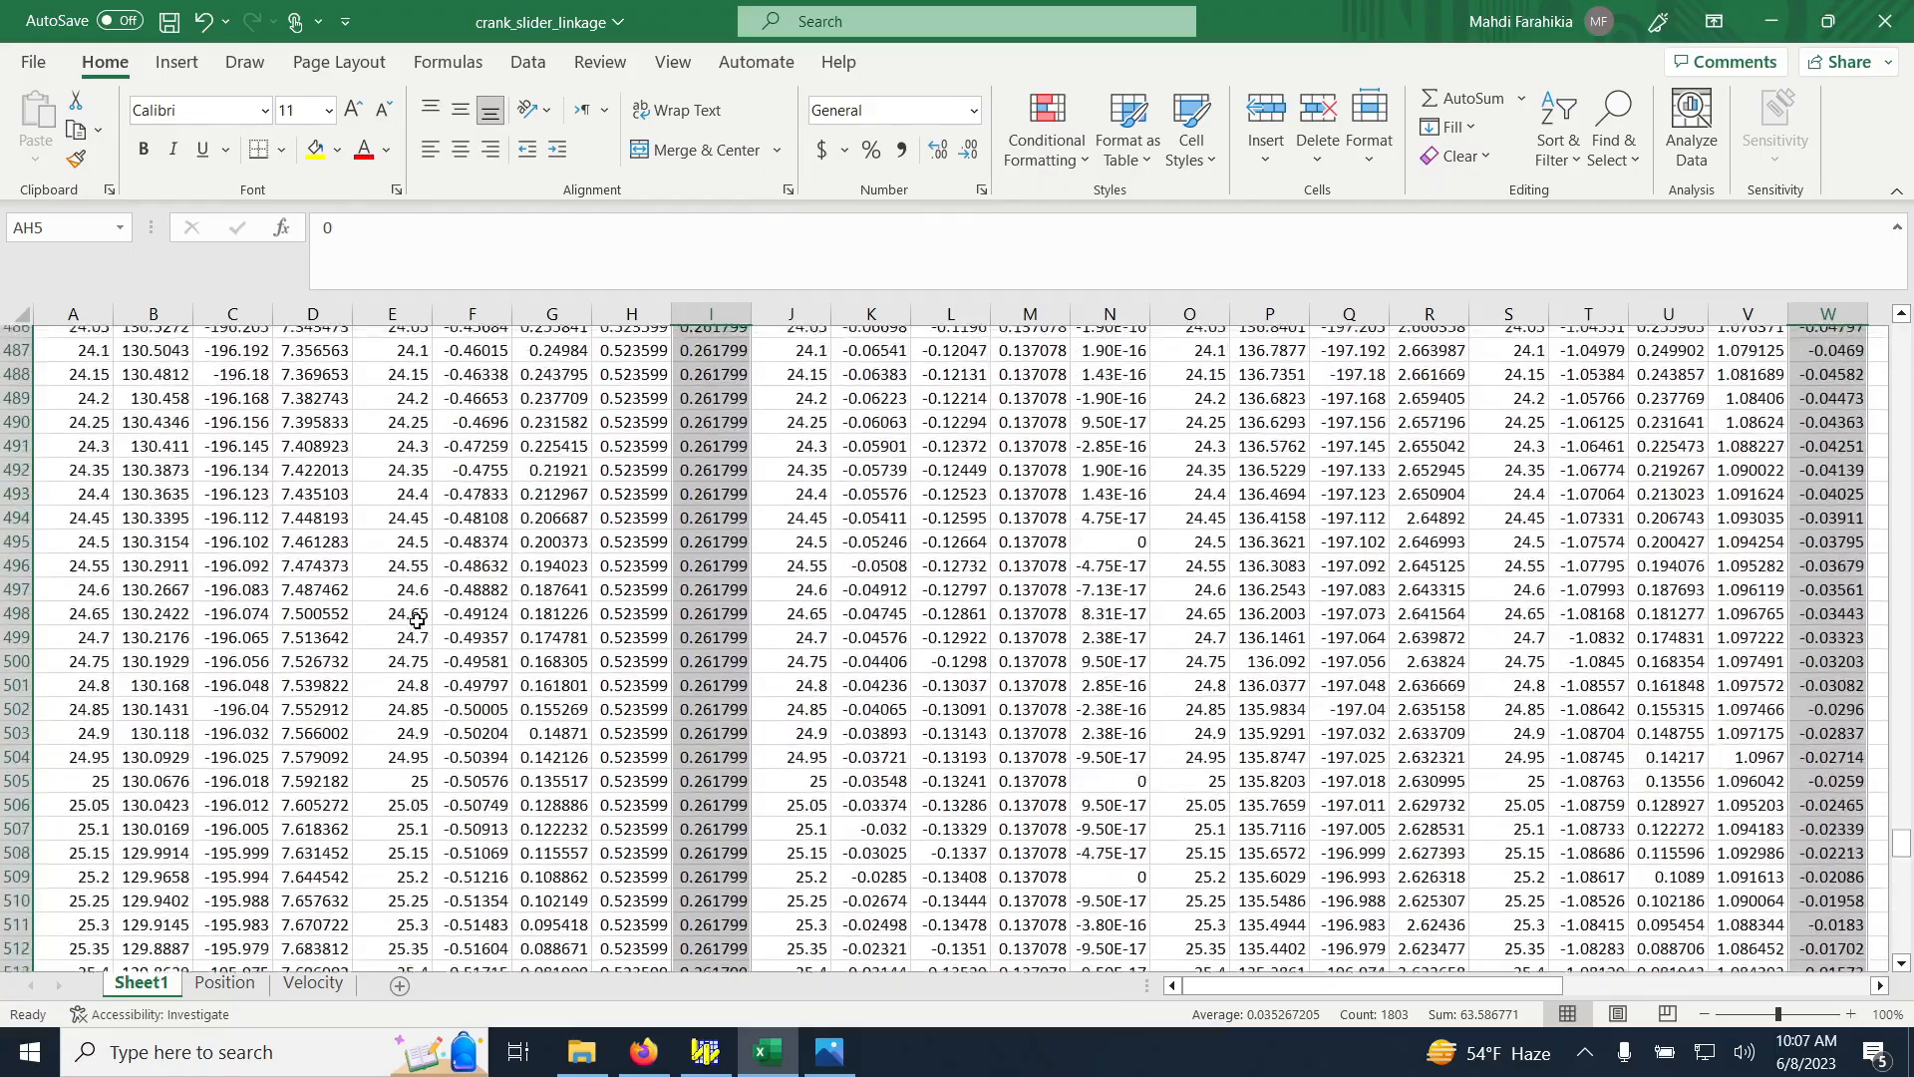
scroll(417, 624, "up", 2)
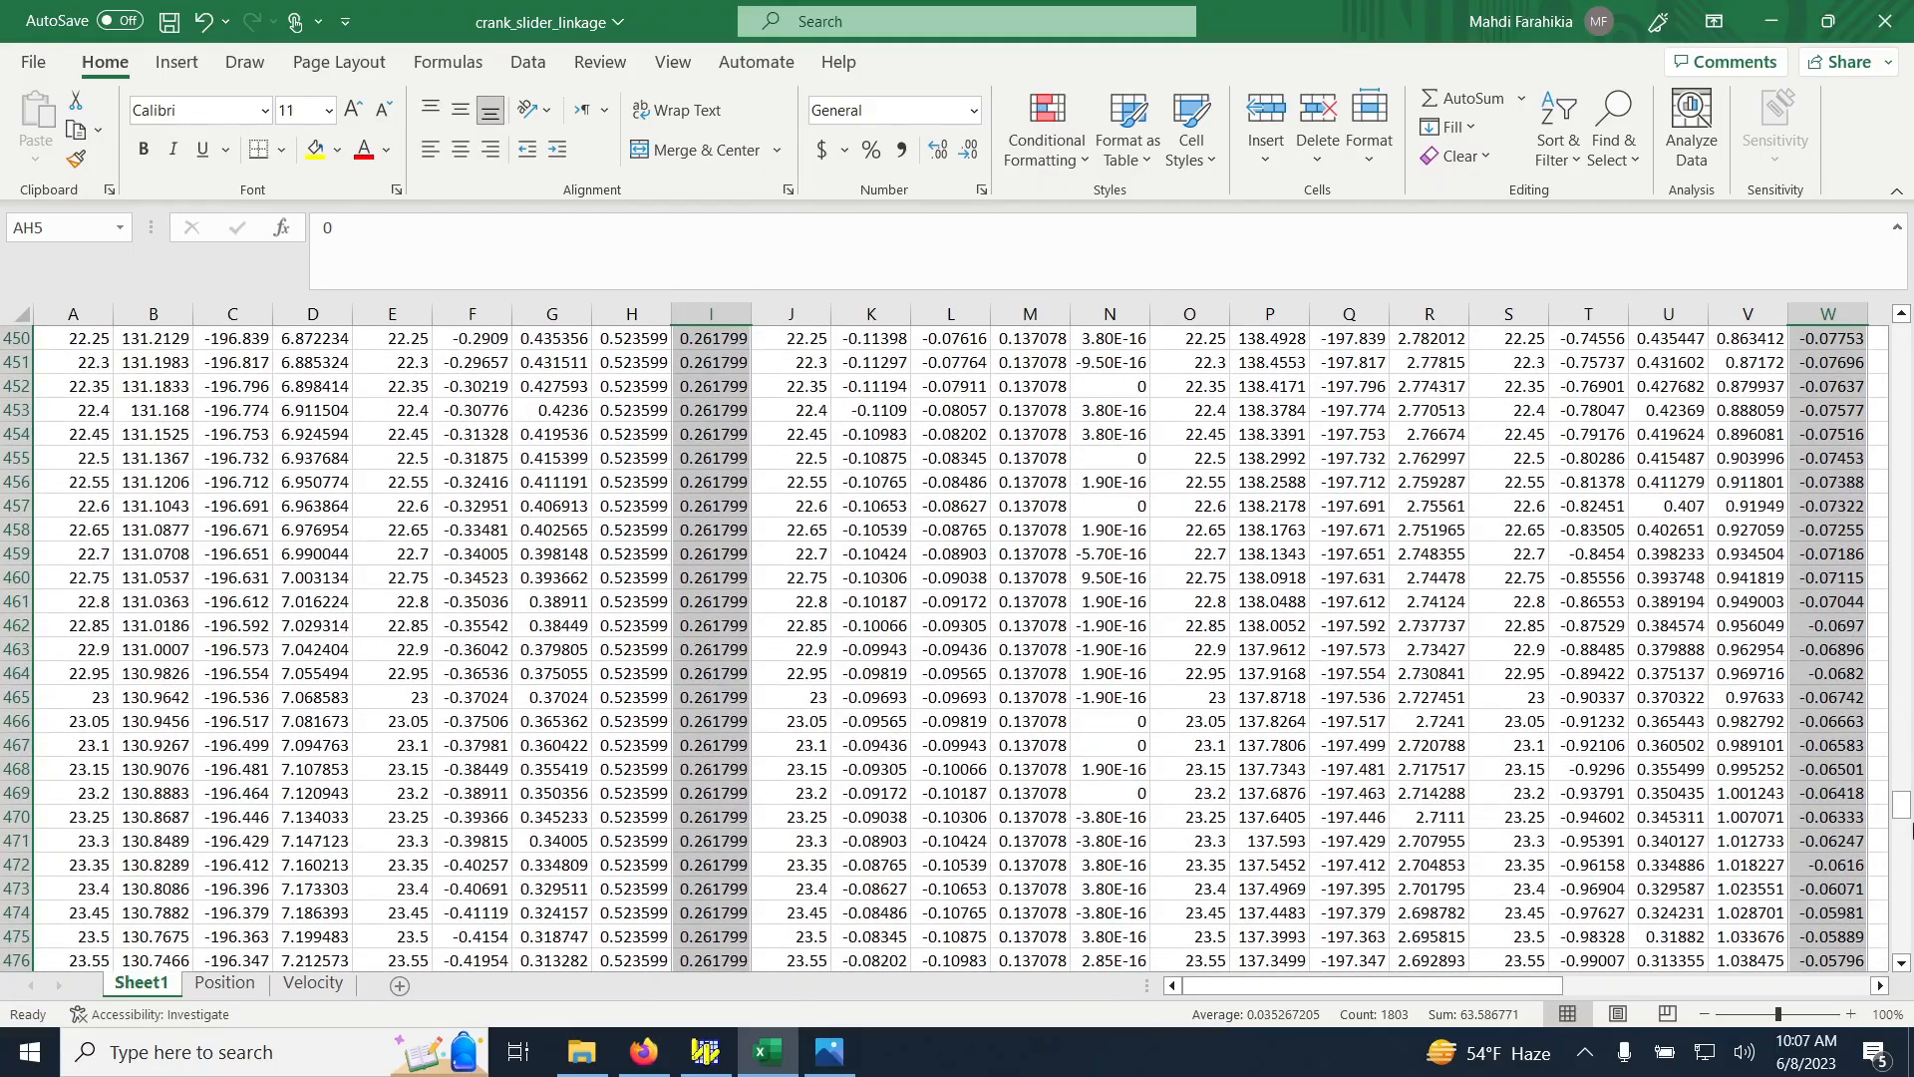
left_click_drag(1902, 805, 1902, 339)
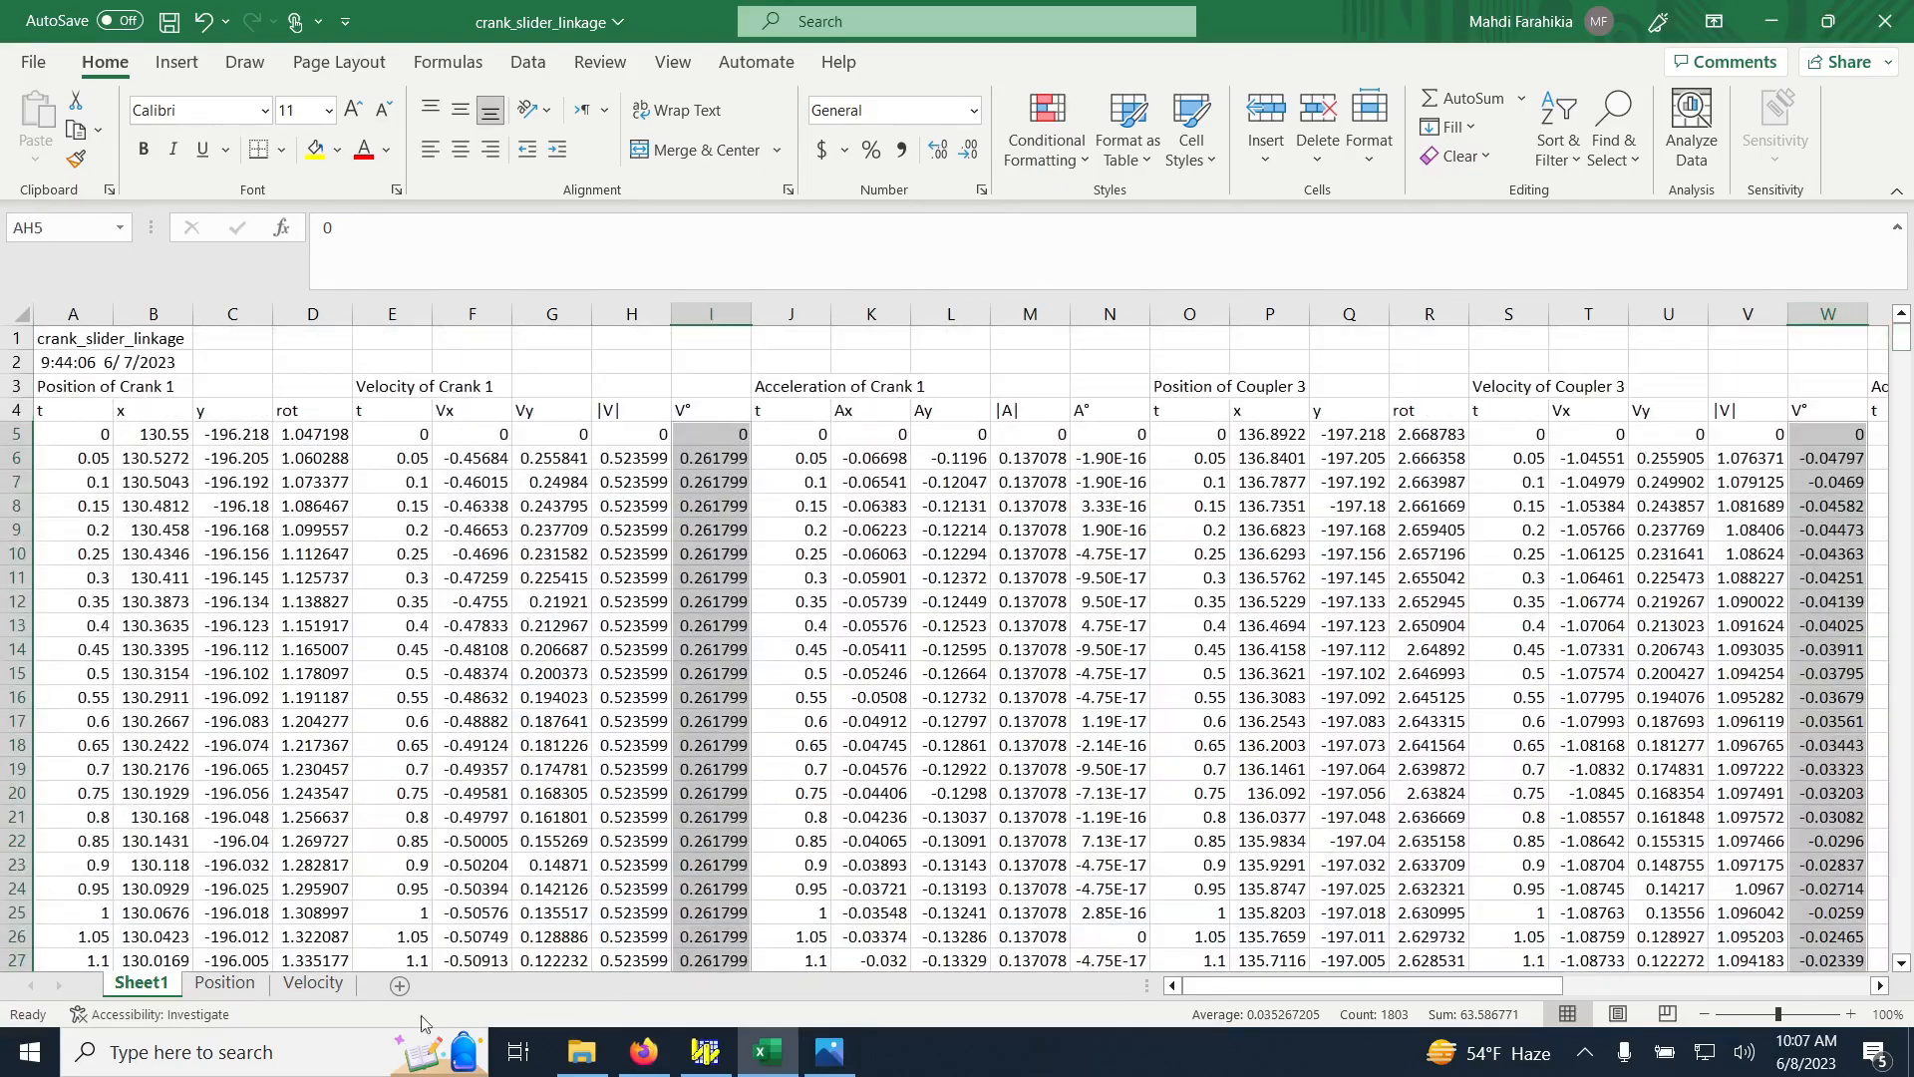
left_click(221, 987)
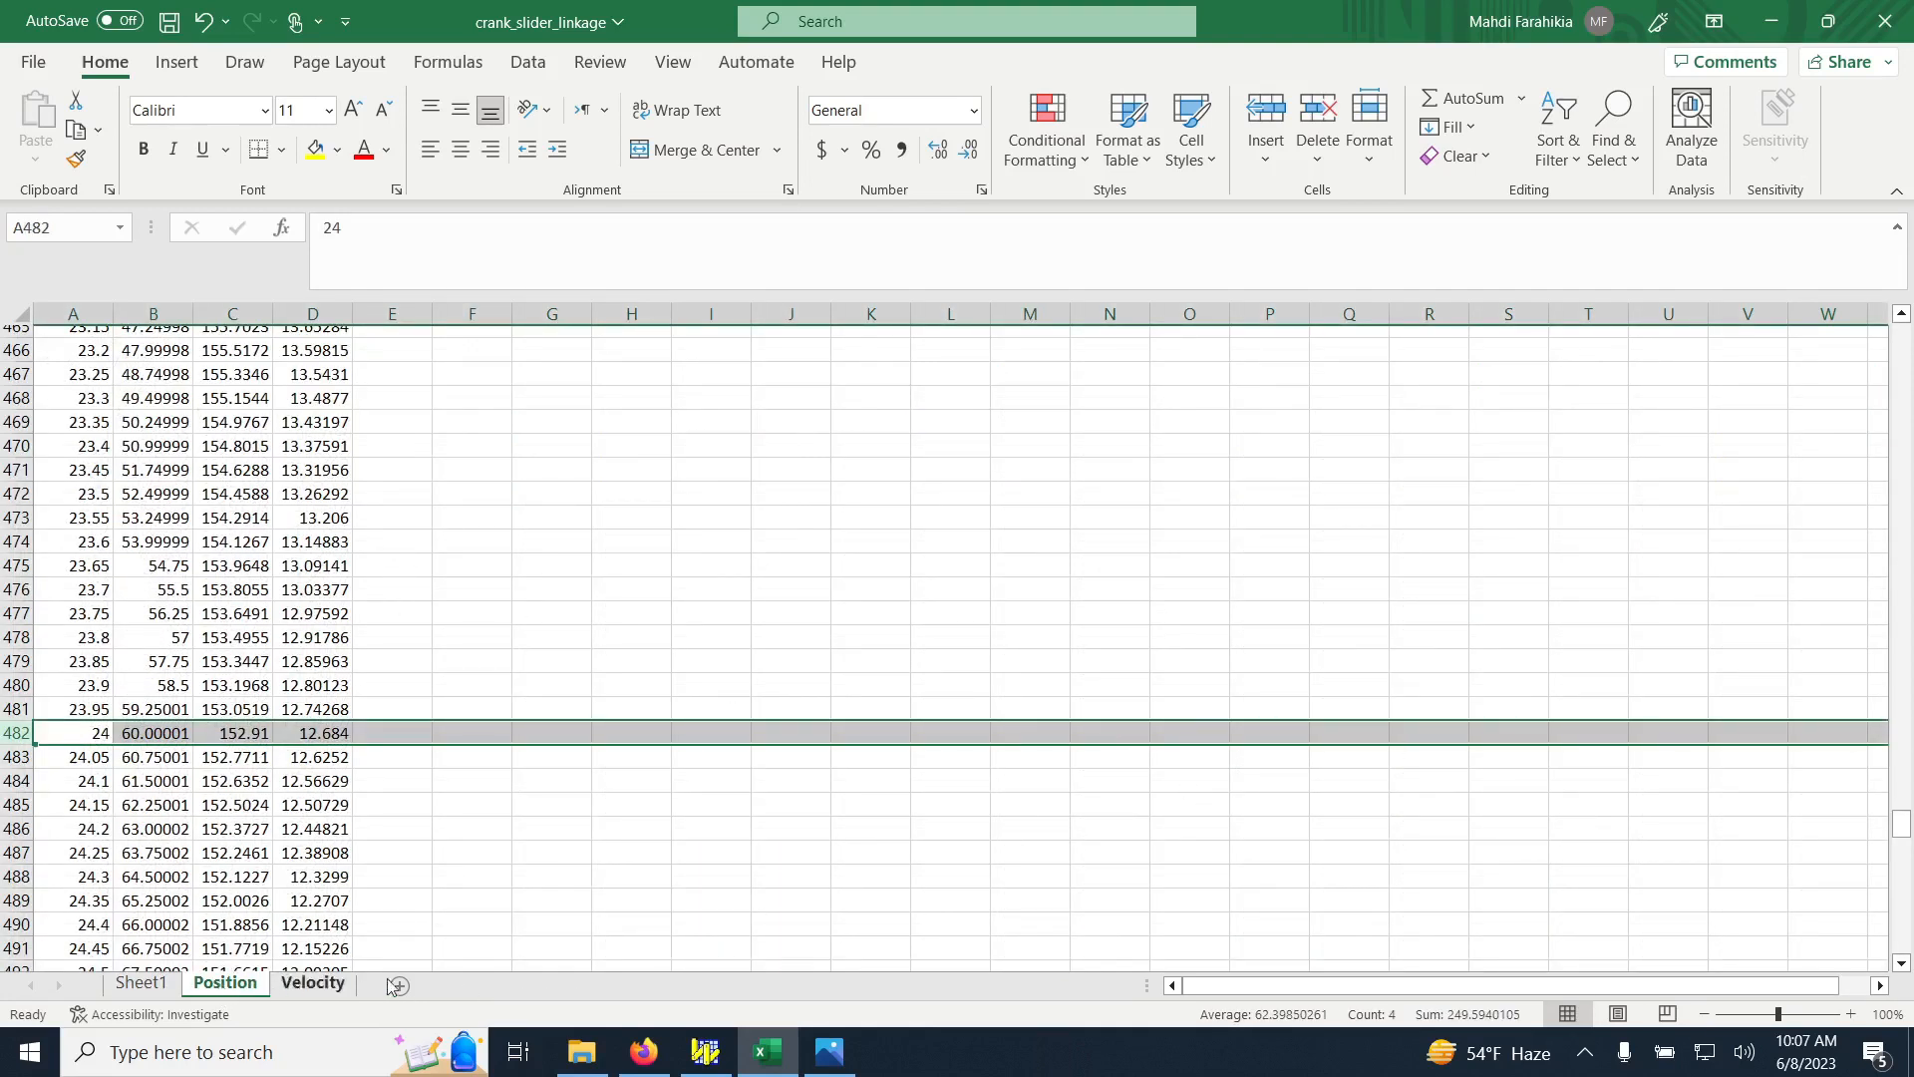
left_click_drag(1898, 858, 1898, 371)
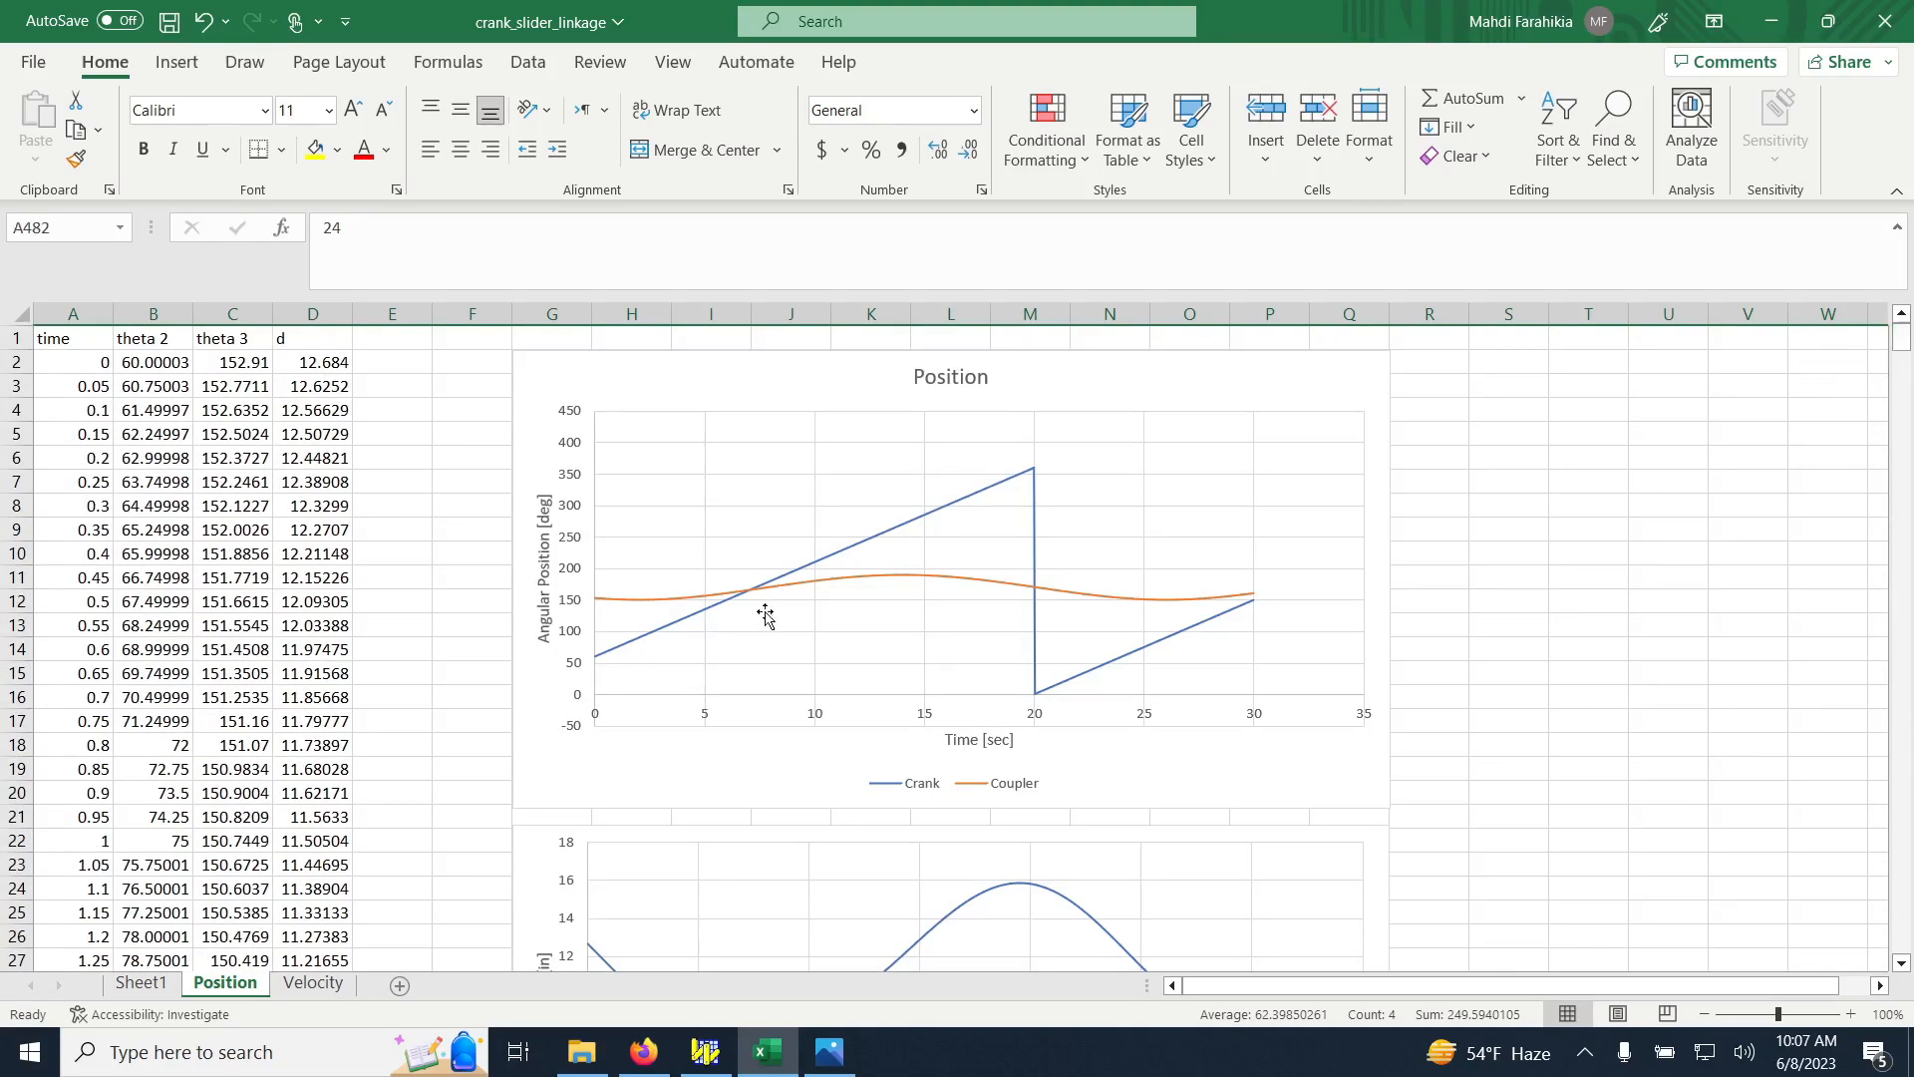